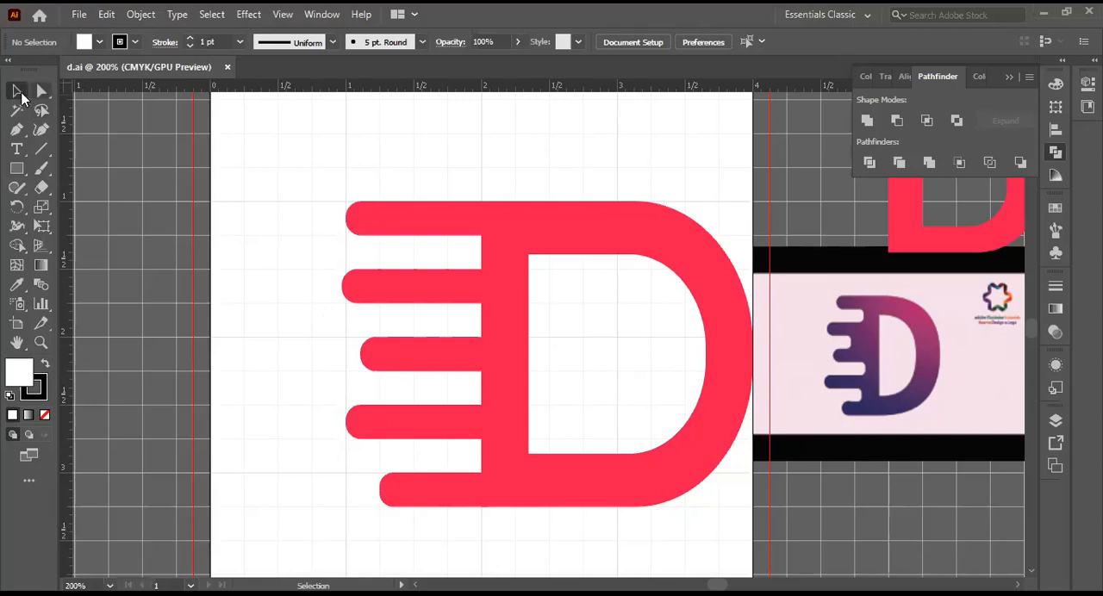
pyautogui.moveTo(45, 91); pyautogui.dragTo(85, 92)
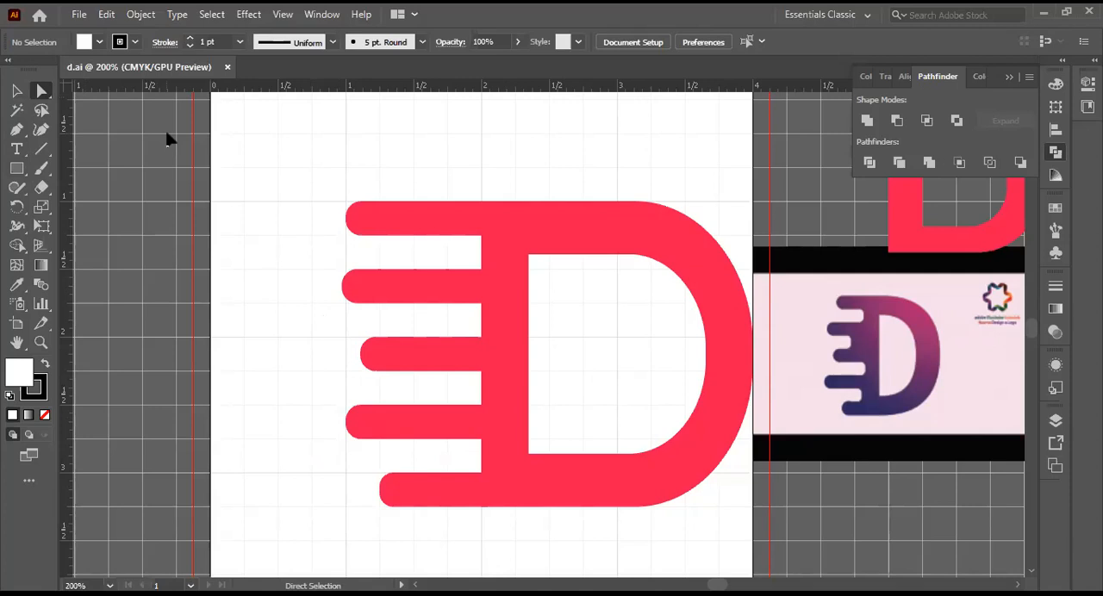
pyautogui.click(360, 221)
pyautogui.click(368, 287)
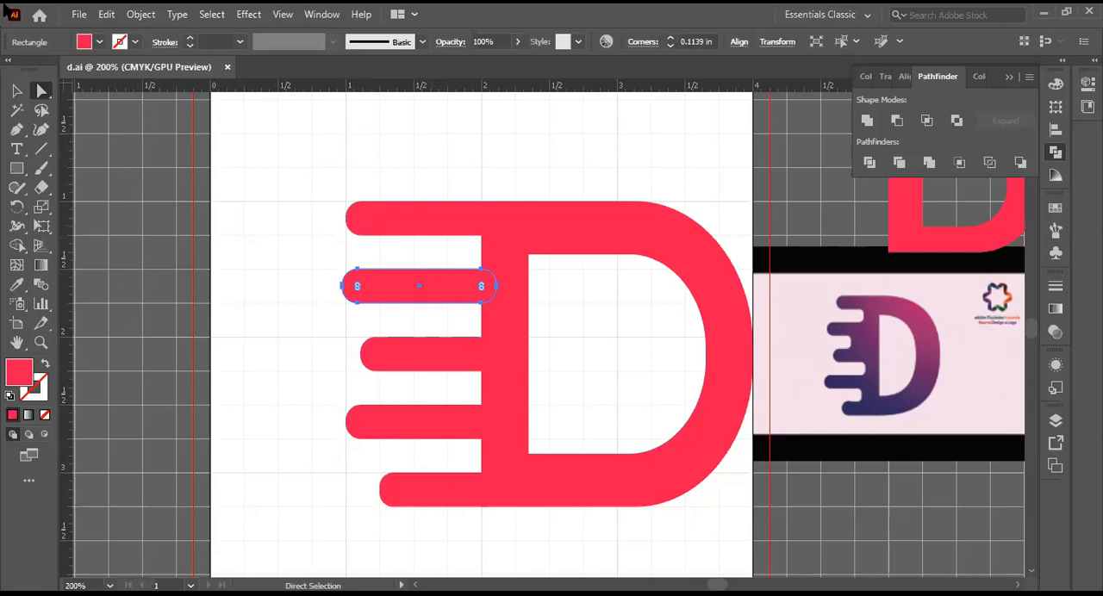
pyautogui.click(16, 90)
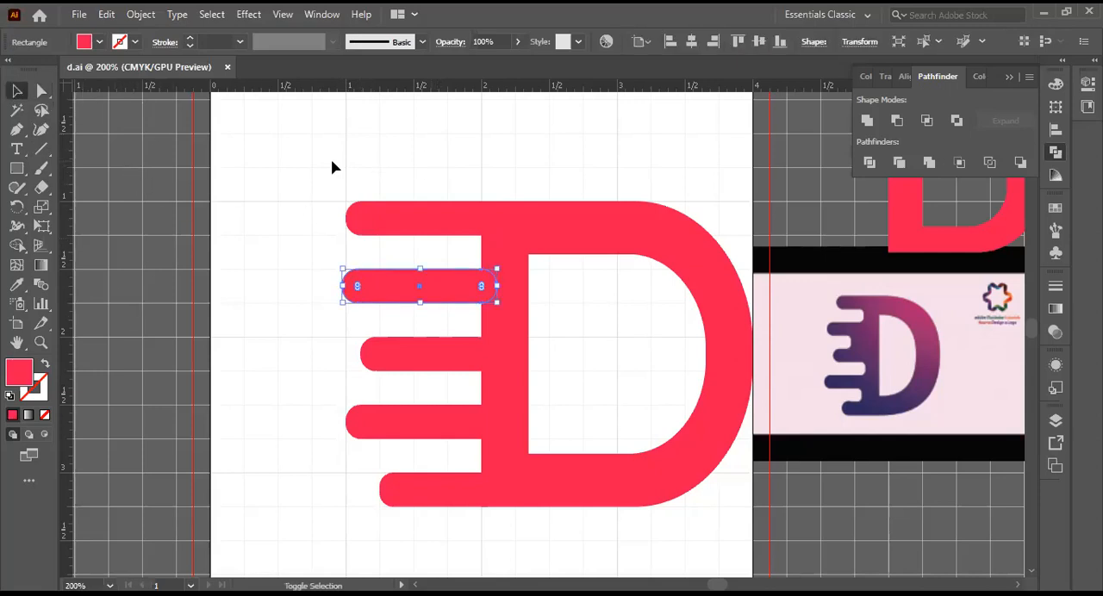
pyautogui.keyDown('shift'); pyautogui.click(394, 286); pyautogui.keyUp('shift')
pyautogui.keyDown('shift'); pyautogui.click(366, 292); pyautogui.keyUp('shift')
pyautogui.keyDown('shift'); pyautogui.click(401, 288); pyautogui.keyUp('shift')
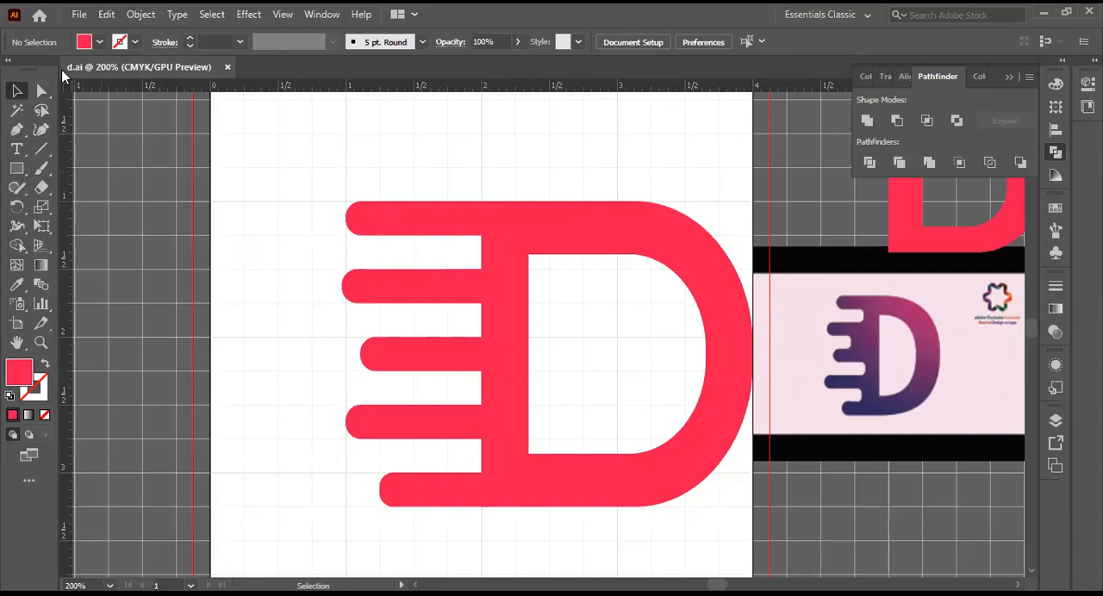
# Step: Fully round the corners of the middle bar and place a copy of it beyond the artboard's left edge
pyautogui.keyDown('shift'); pyautogui.click(424, 355); pyautogui.keyUp('shift')
pyautogui.keyDown('shift'); pyautogui.click(422, 354); pyautogui.keyUp('shift')
pyautogui.keyDown('shift'); pyautogui.click(399, 356); pyautogui.keyUp('shift')
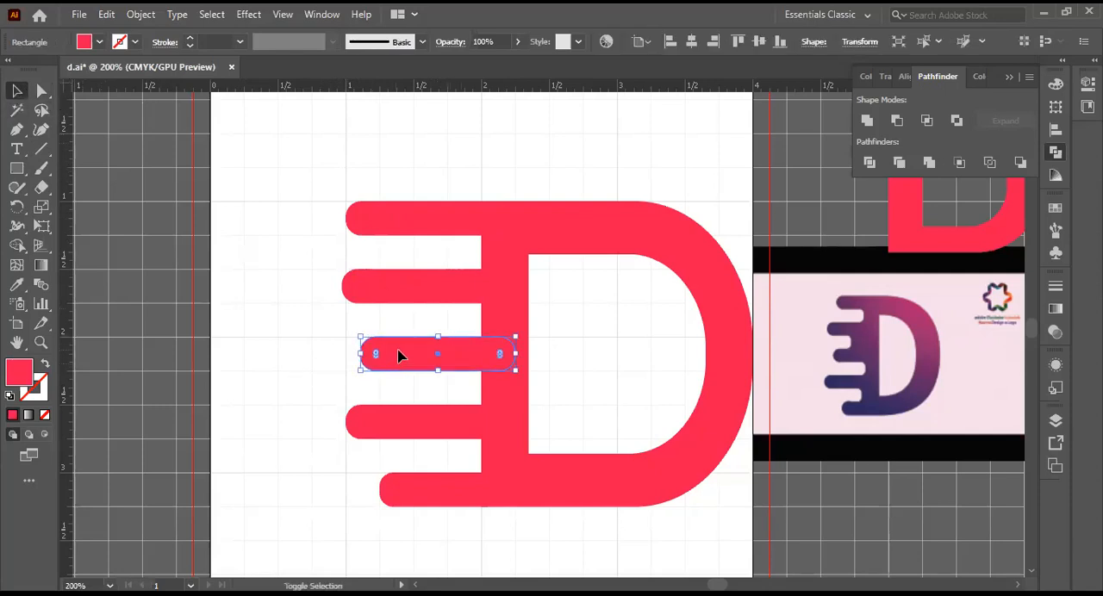
pyautogui.moveTo(498, 356); pyautogui.dragTo(415, 333)
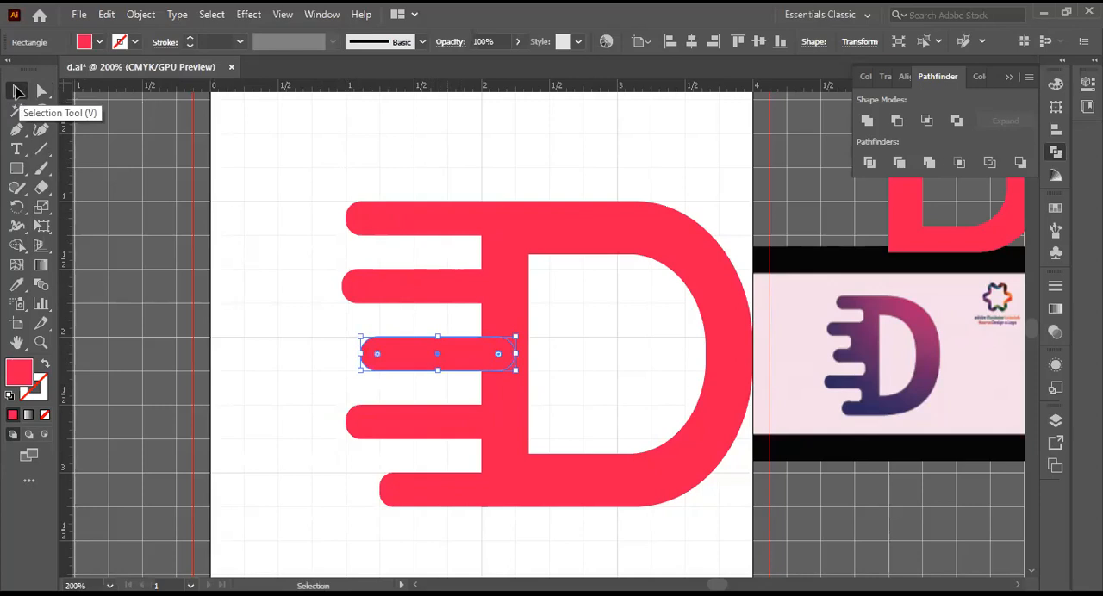
pyautogui.click(17, 91)
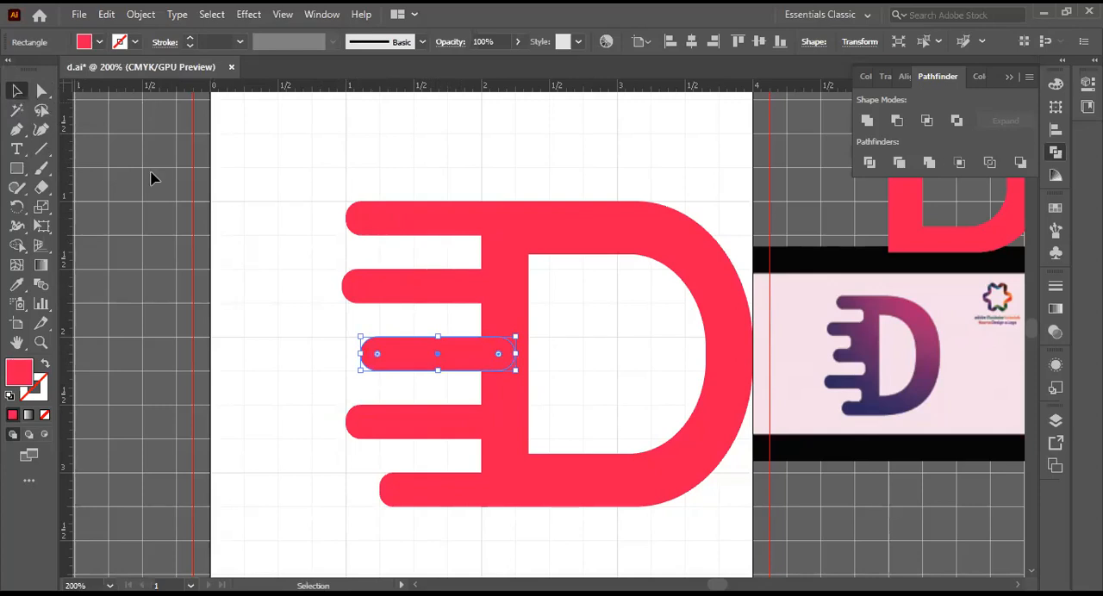
pyautogui.moveTo(423, 356); pyautogui.dragTo(151, 343)
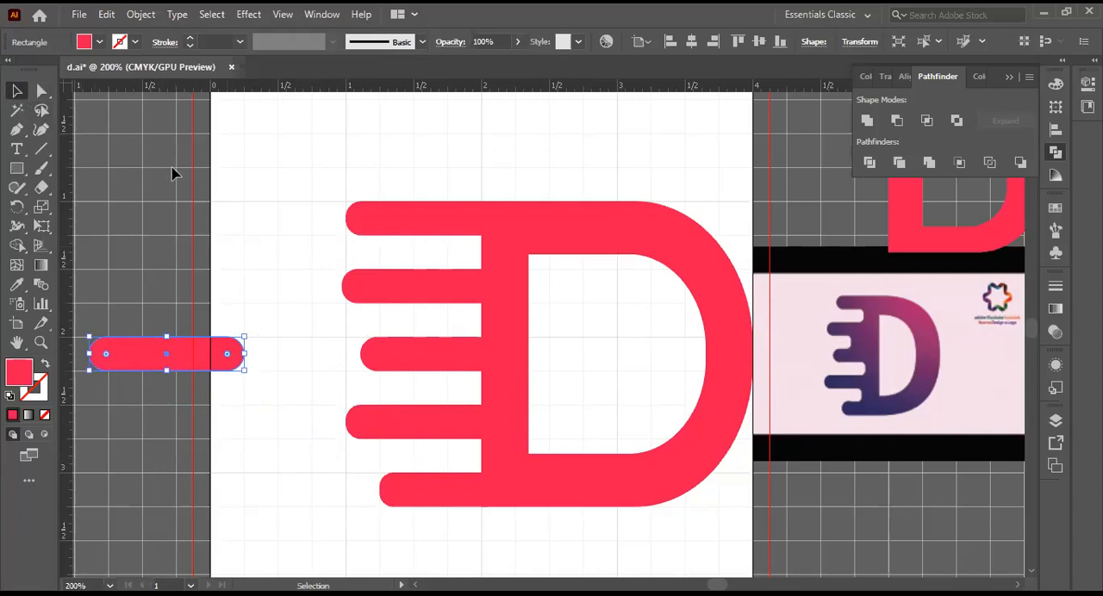
# Step: Select the letter D with its five attached bars and unite them into a single shape
pyautogui.moveTo(315, 173); pyautogui.dragTo(770, 528)
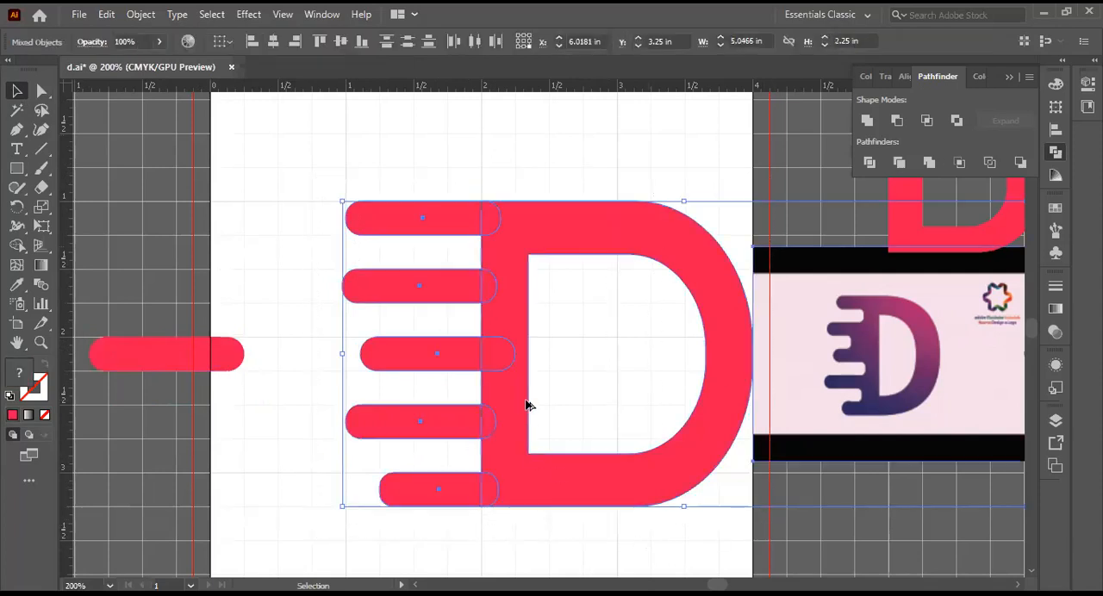
pyautogui.click(536, 167)
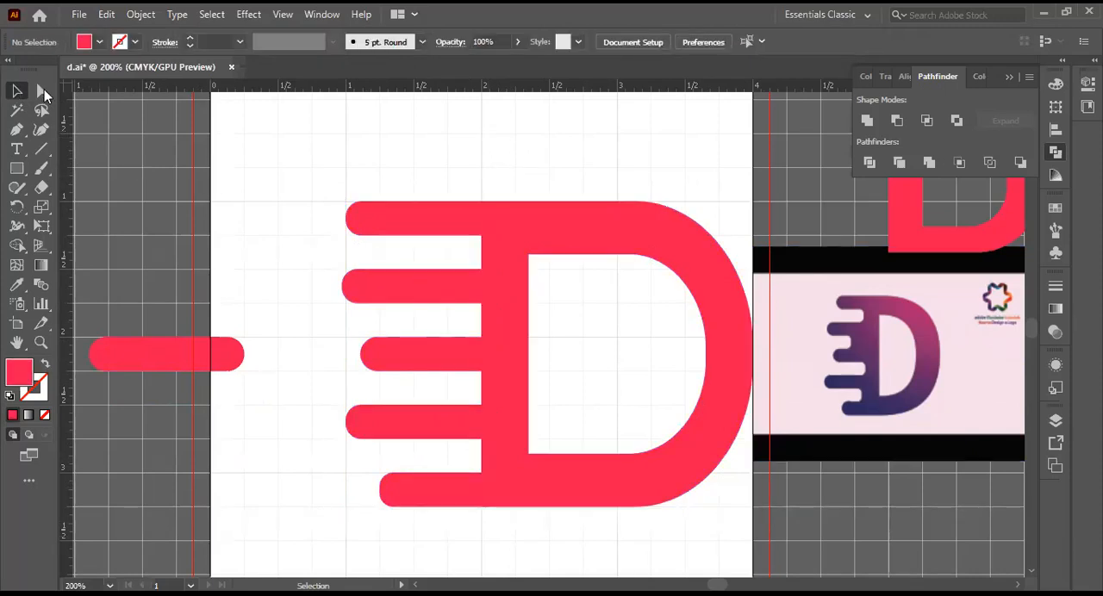
pyautogui.click(485, 237)
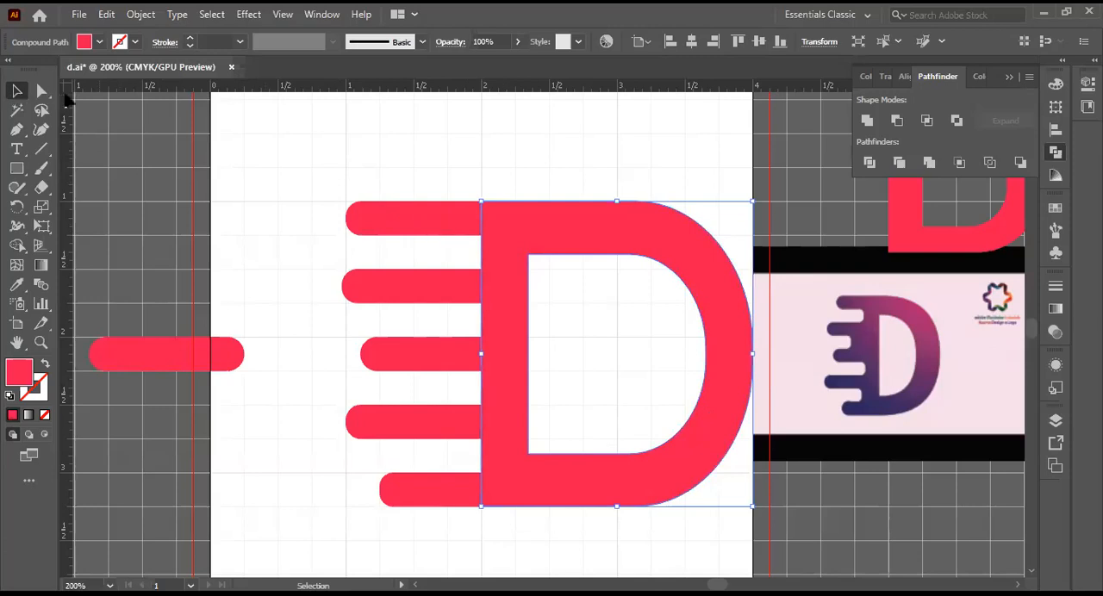
pyautogui.moveTo(343, 165); pyautogui.dragTo(740, 562)
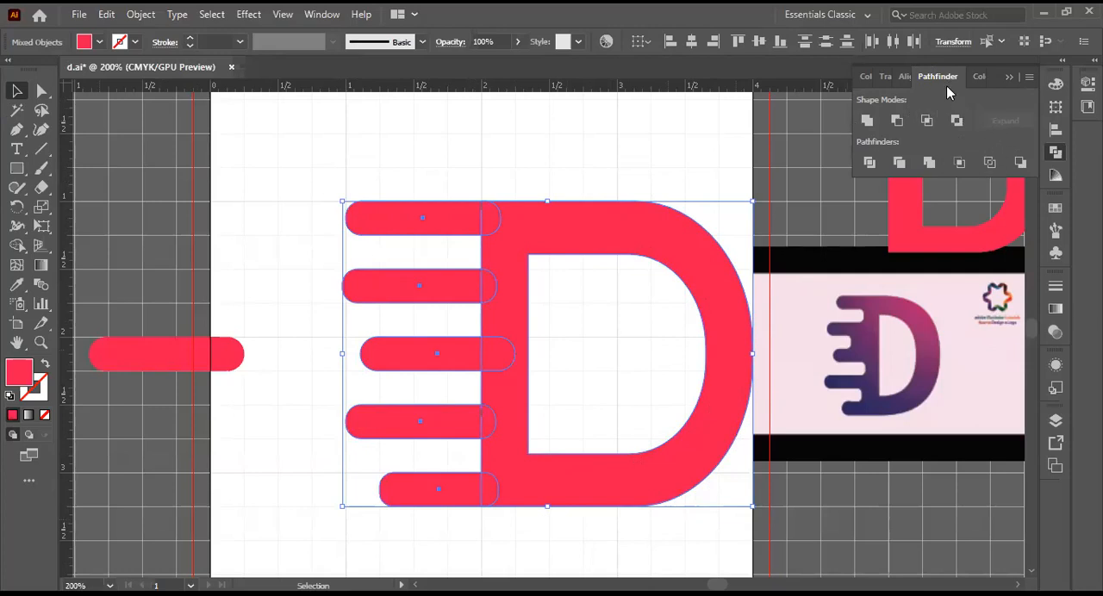
pyautogui.click(869, 119)
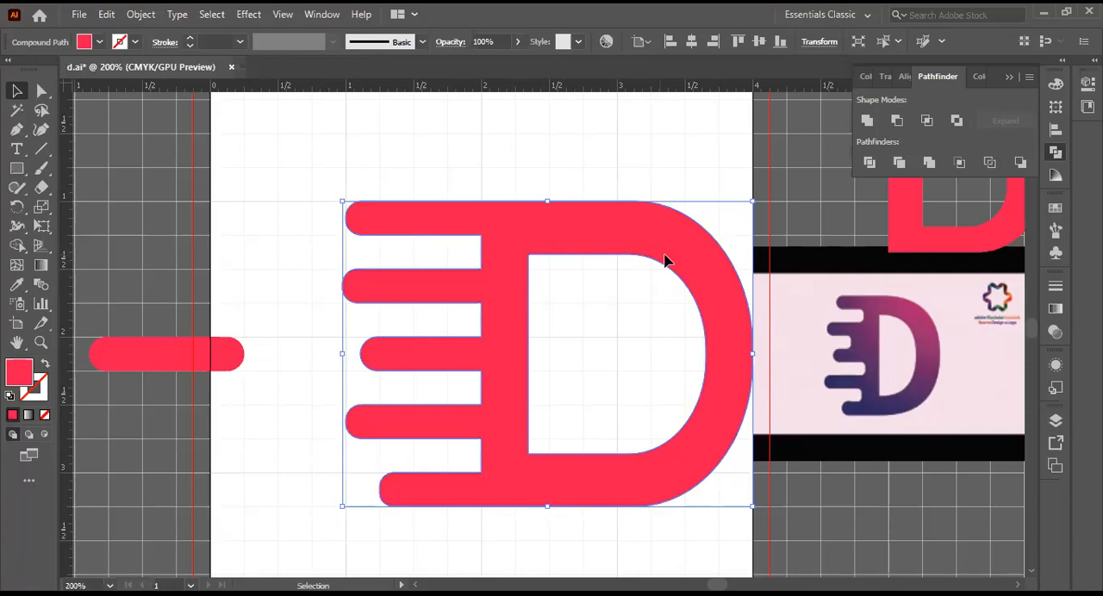
# Step: Check the united shape's paths in outline view and return to the colour preview
pyautogui.hotkey('ctrl', 'y')
pyautogui.hotkey('ctrl', 'y')
pyautogui.hotkey('ctrl', 'y')
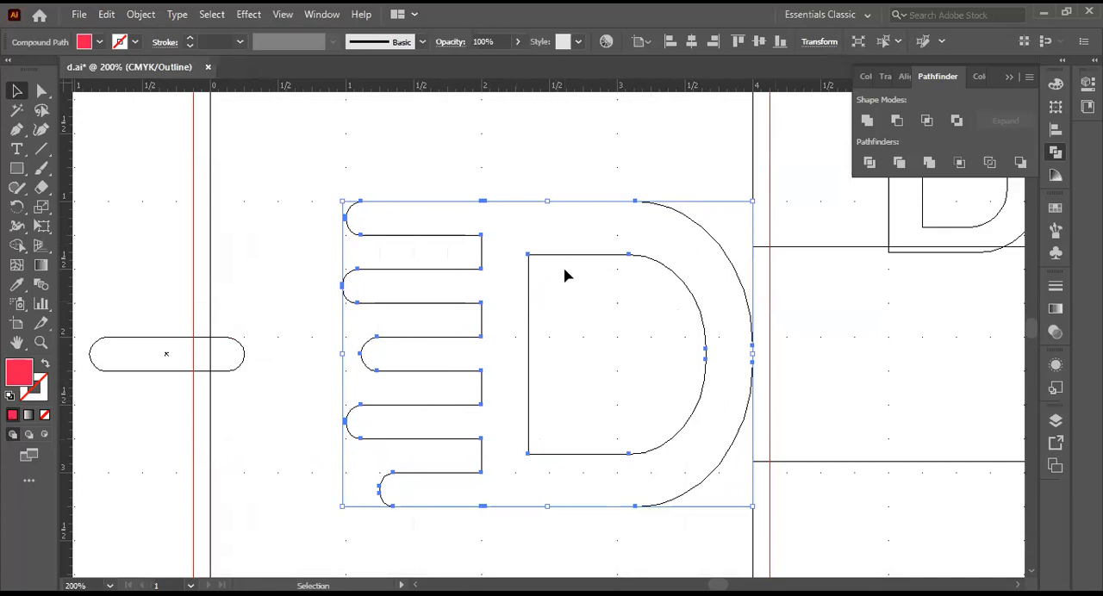
pyautogui.hotkey('ctrl', 'y')
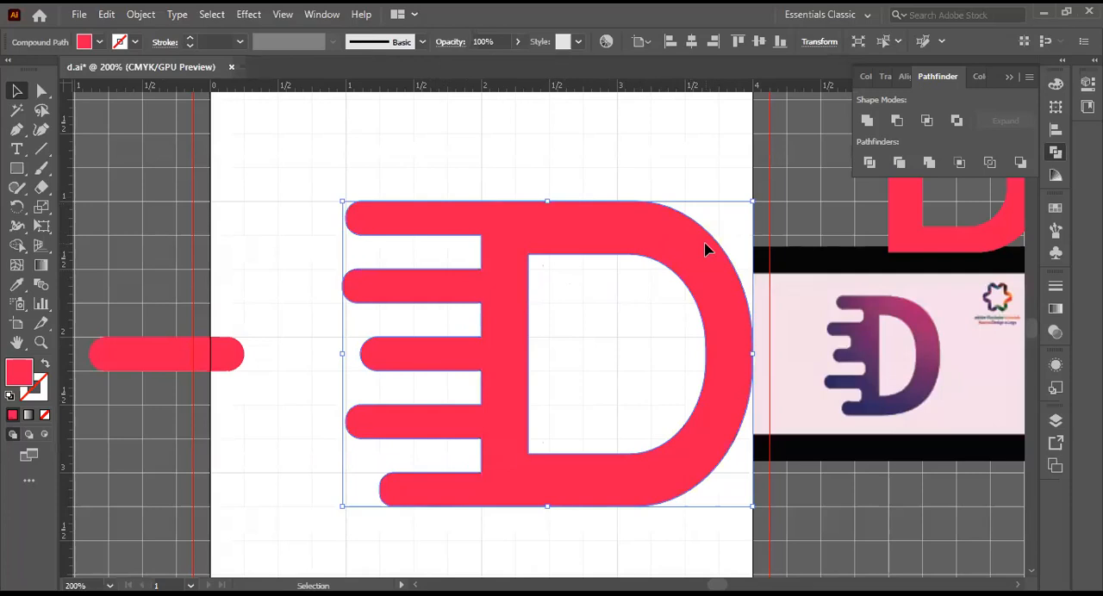
# Step: Try to shorten the bars by selecting anchor points of the united D and nudging them to the right
pyautogui.click(40, 94)
pyautogui.moveTo(50, 92); pyautogui.dragTo(108, 97)
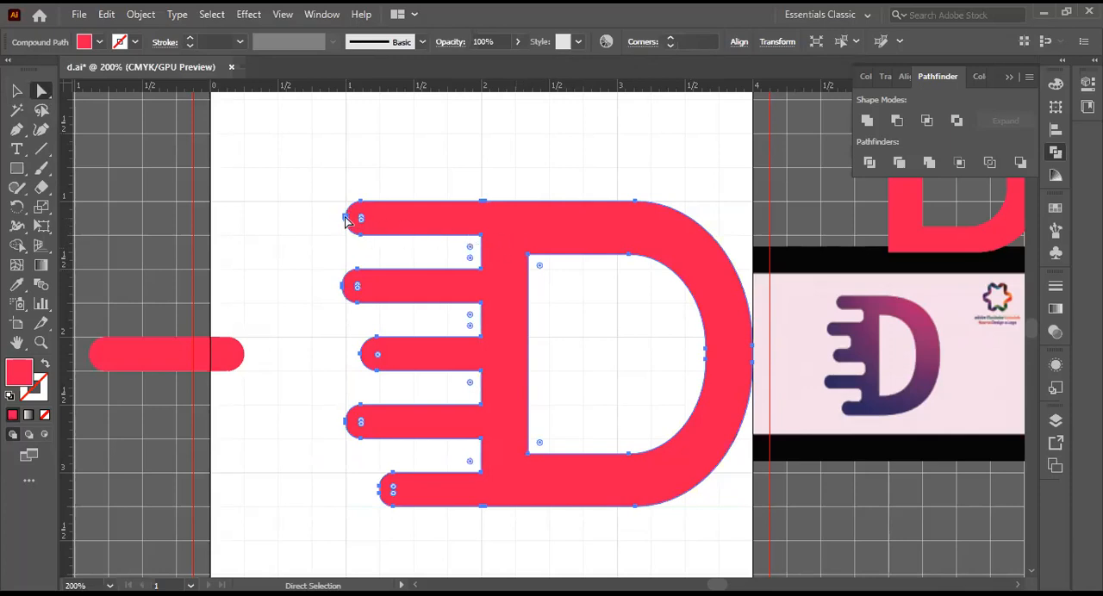
pyautogui.press('ctrl')
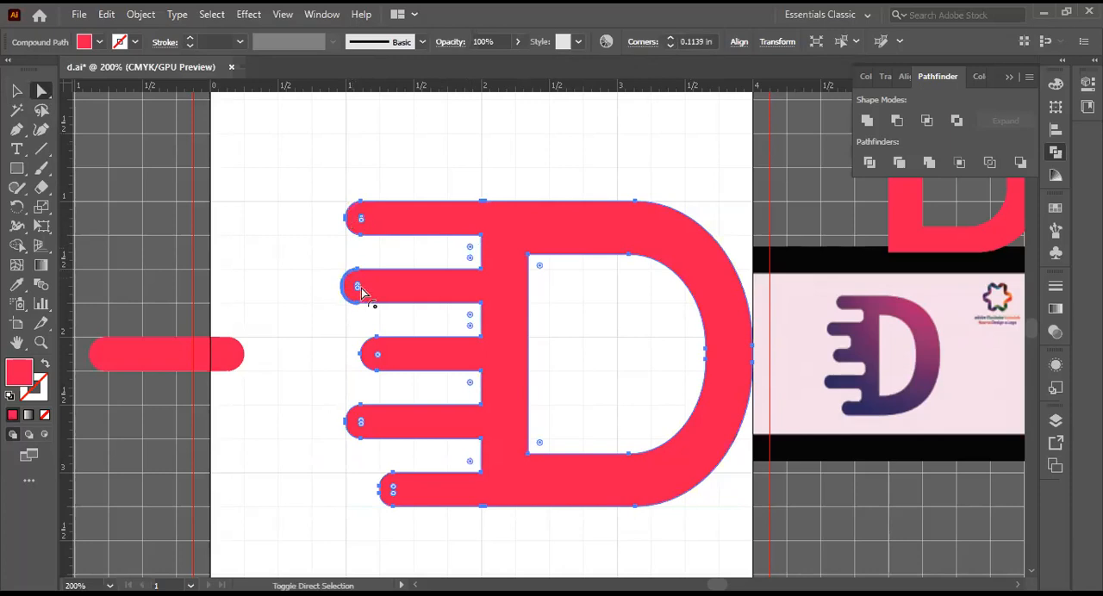
pyautogui.click(390, 376)
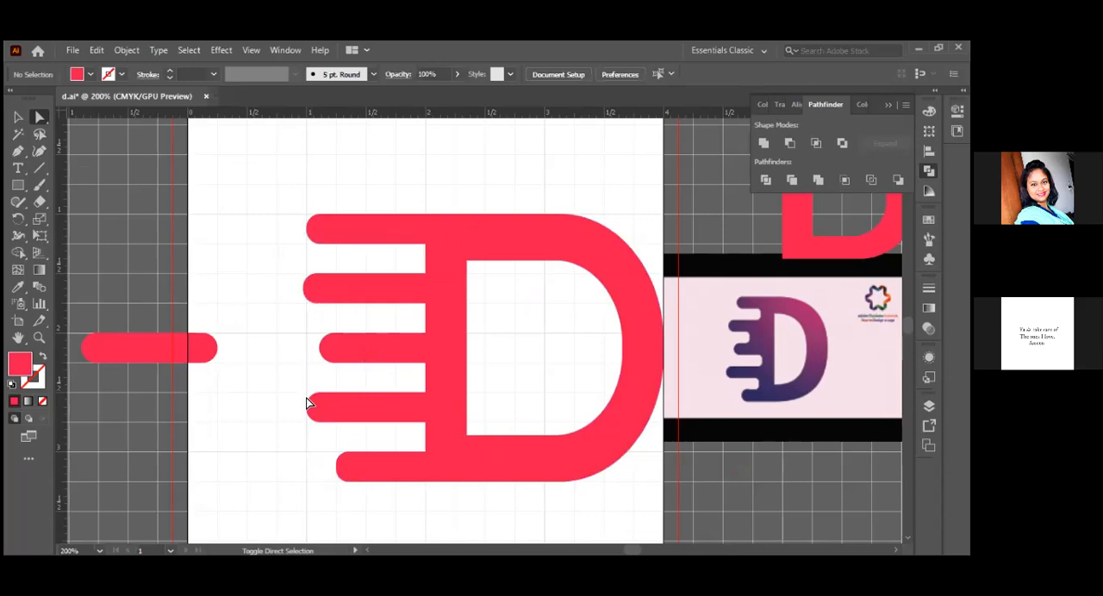
pyautogui.click(324, 255)
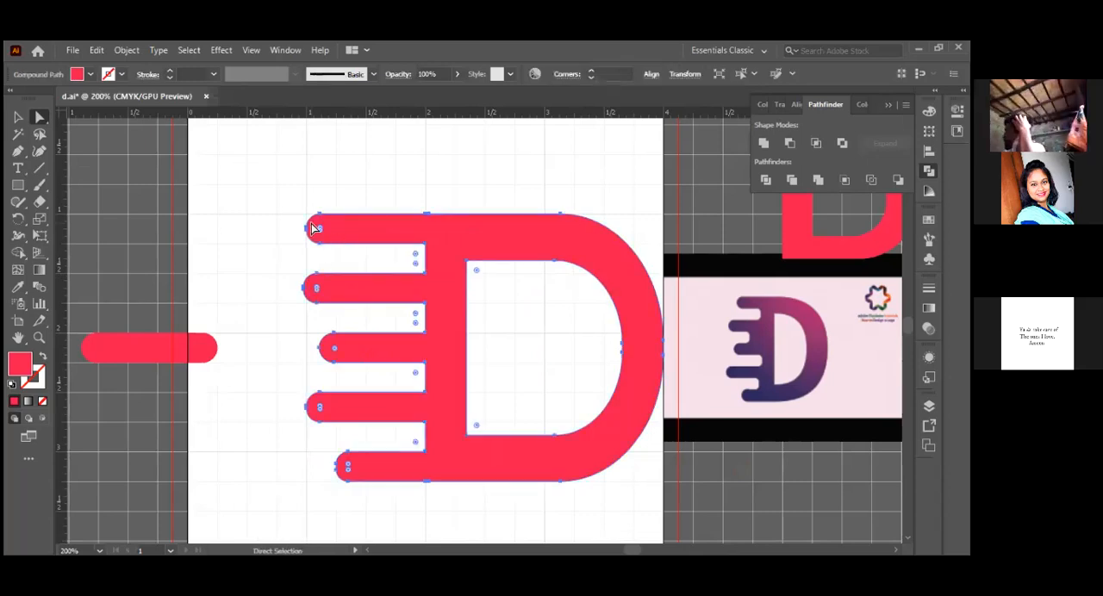
pyautogui.moveTo(306, 187); pyautogui.dragTo(374, 500)
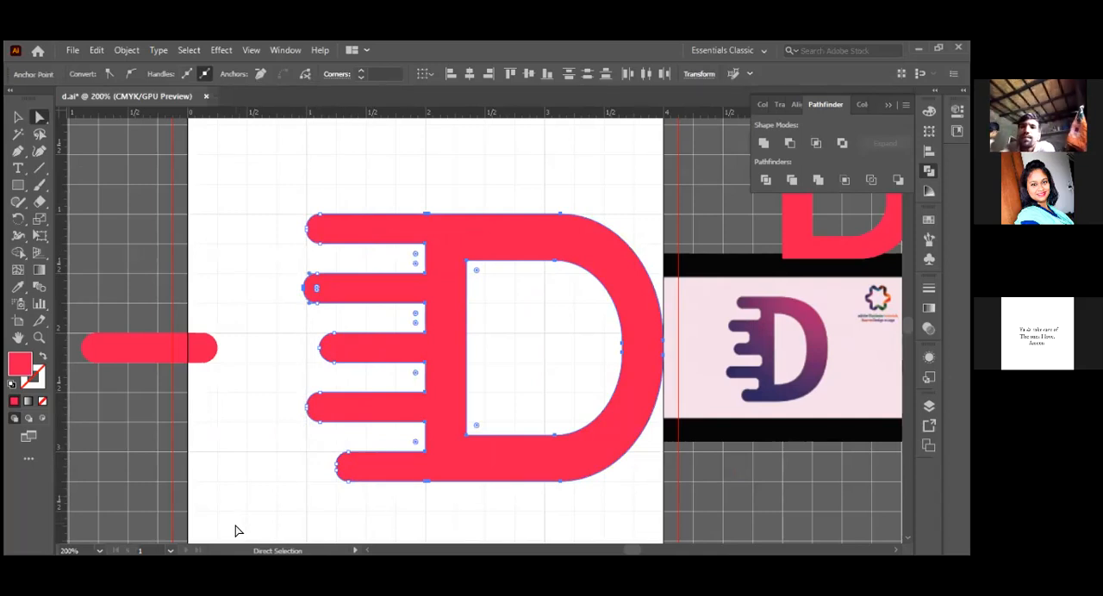
pyautogui.press('Right')
pyautogui.press('Right')
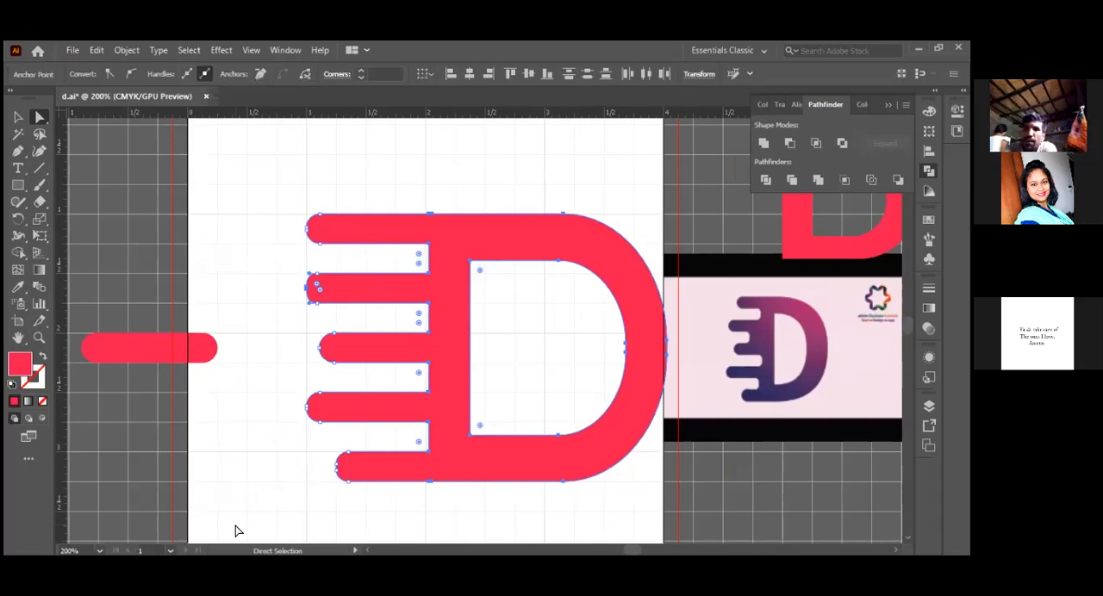
pyautogui.press('Right')
pyautogui.press('Right')
pyautogui.press('Right')
pyautogui.press('Right')
pyautogui.press('Right')
pyautogui.press('Right')
pyautogui.press('Right')
pyautogui.press('Right')
pyautogui.press('Right')
pyautogui.press('Right')
pyautogui.press('Right')
pyautogui.press('Right')
pyautogui.press('Right')
pyautogui.press('Right')
pyautogui.press('Right')
pyautogui.press('Right')
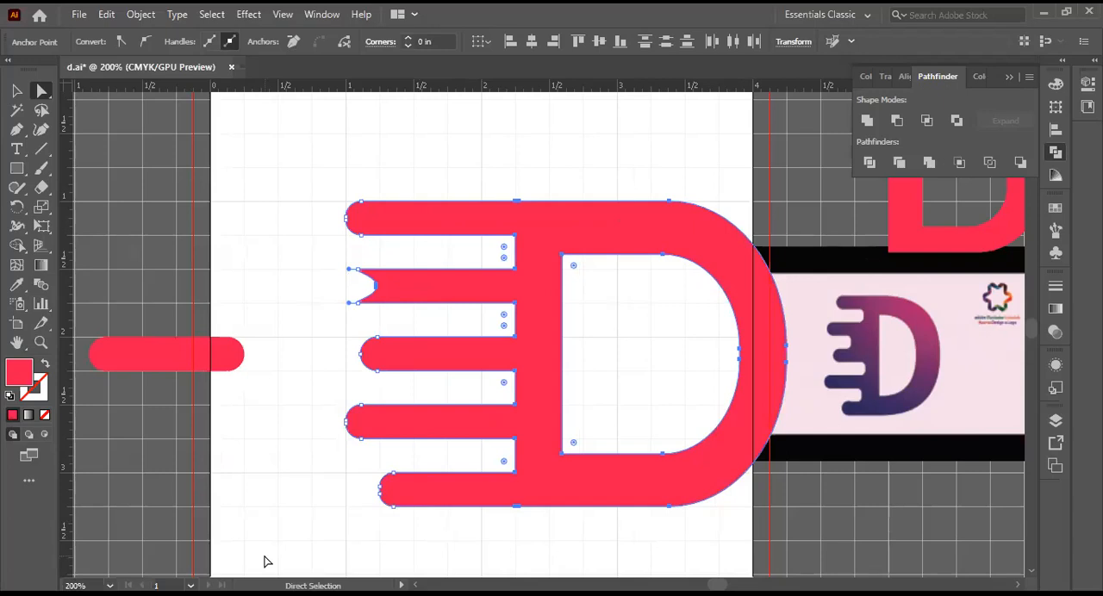
# Step: Undo the anchor nudges and move the selected points back to their original position
pyautogui.hotkey('ctrl', 'z')
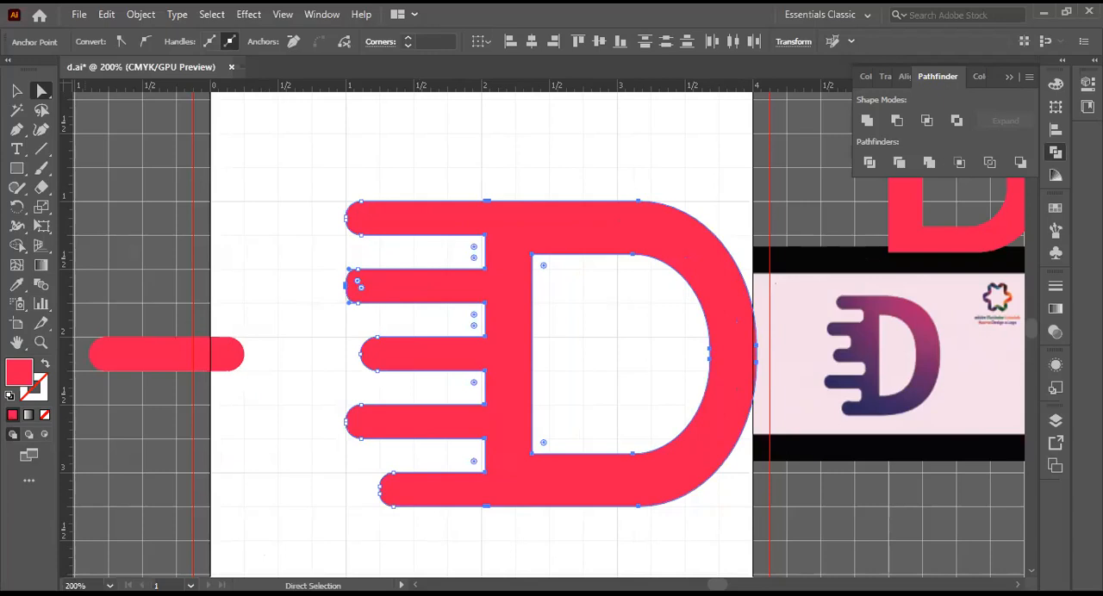
pyautogui.hotkey('ctrl', 'shift', 'z')
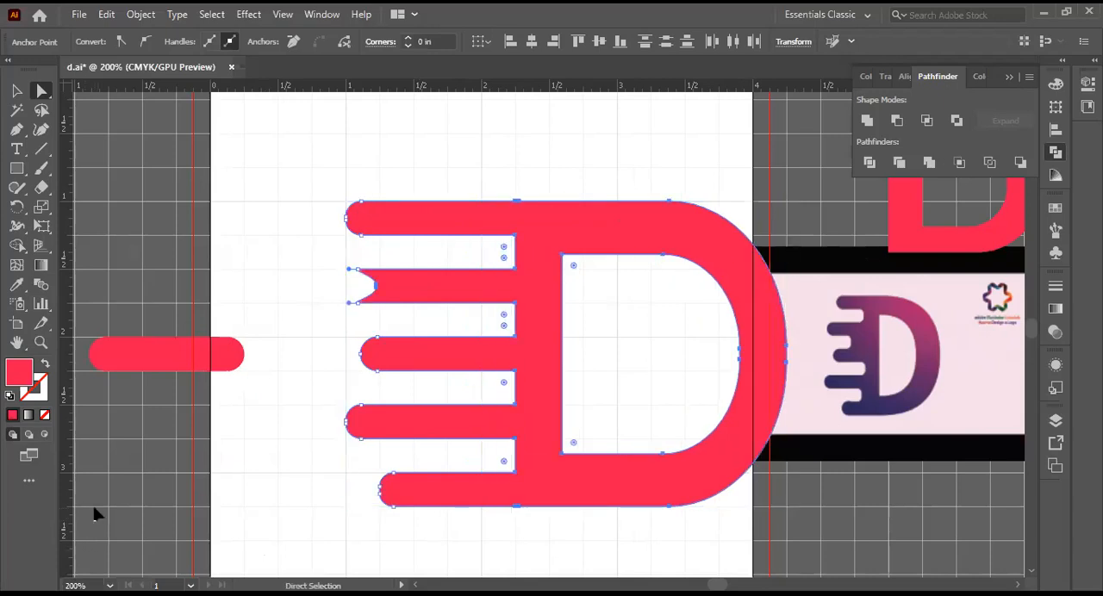
pyautogui.hotkey('ctrl', 'z')
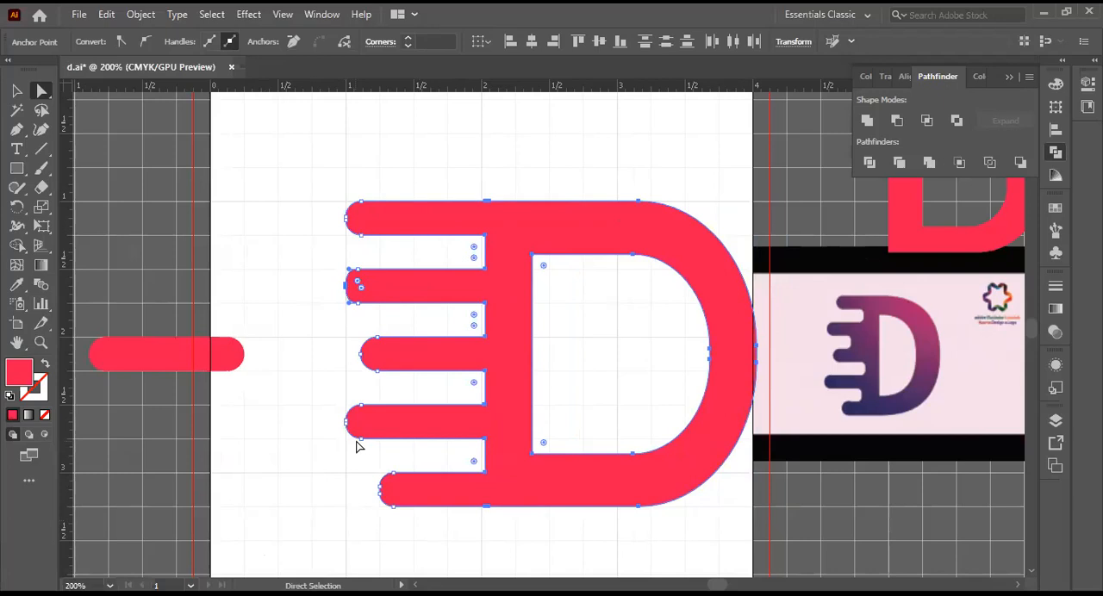
pyautogui.press('Left')
pyautogui.press('Left')
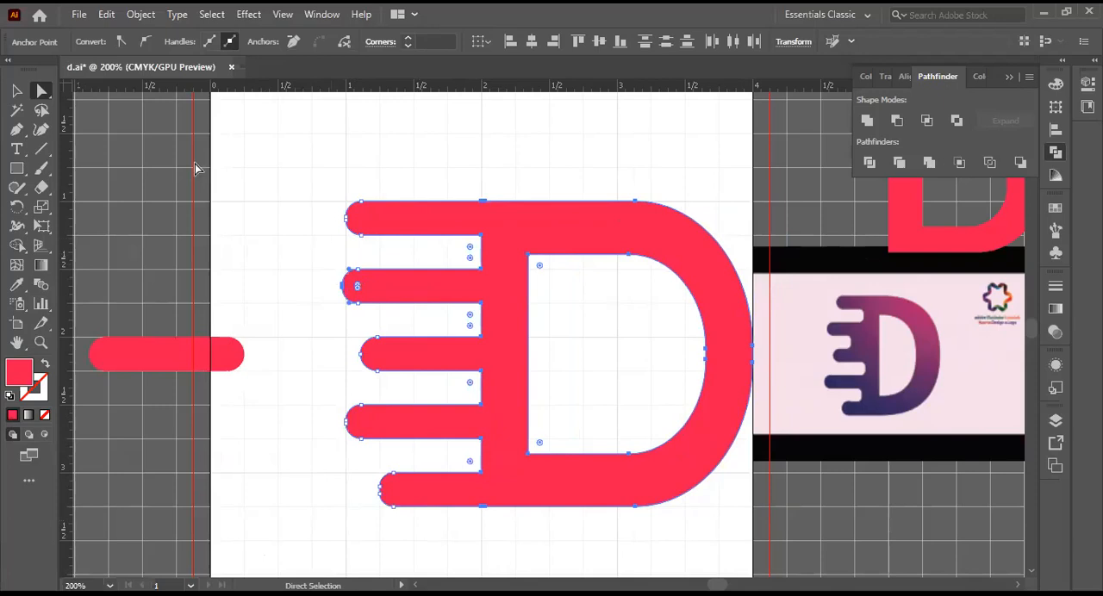
pyautogui.click(13, 90)
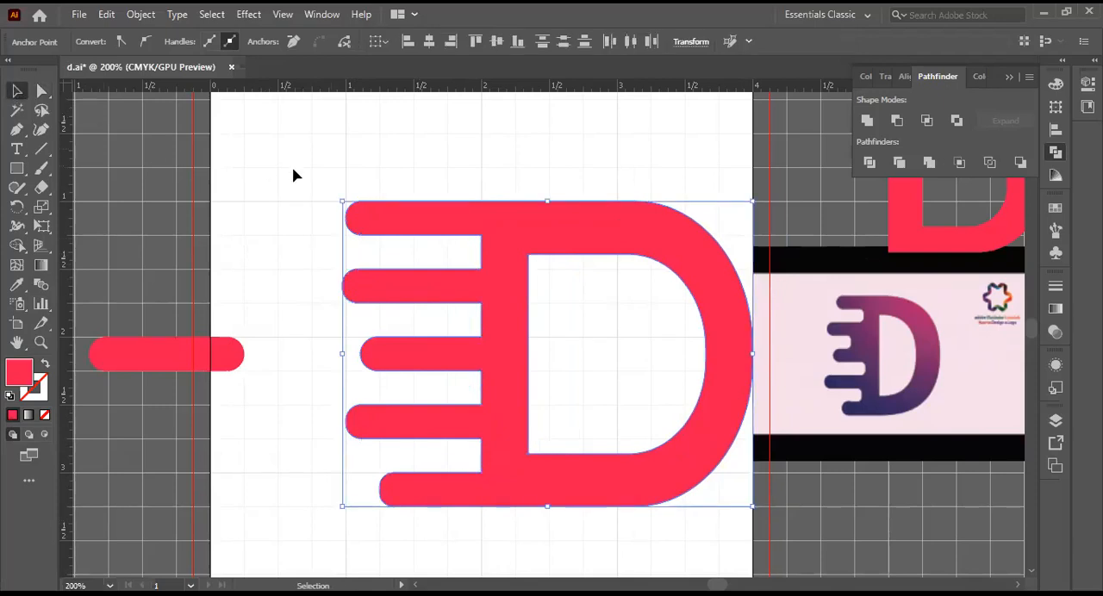
pyautogui.moveTo(335, 189); pyautogui.dragTo(489, 162)
pyautogui.click(42, 90)
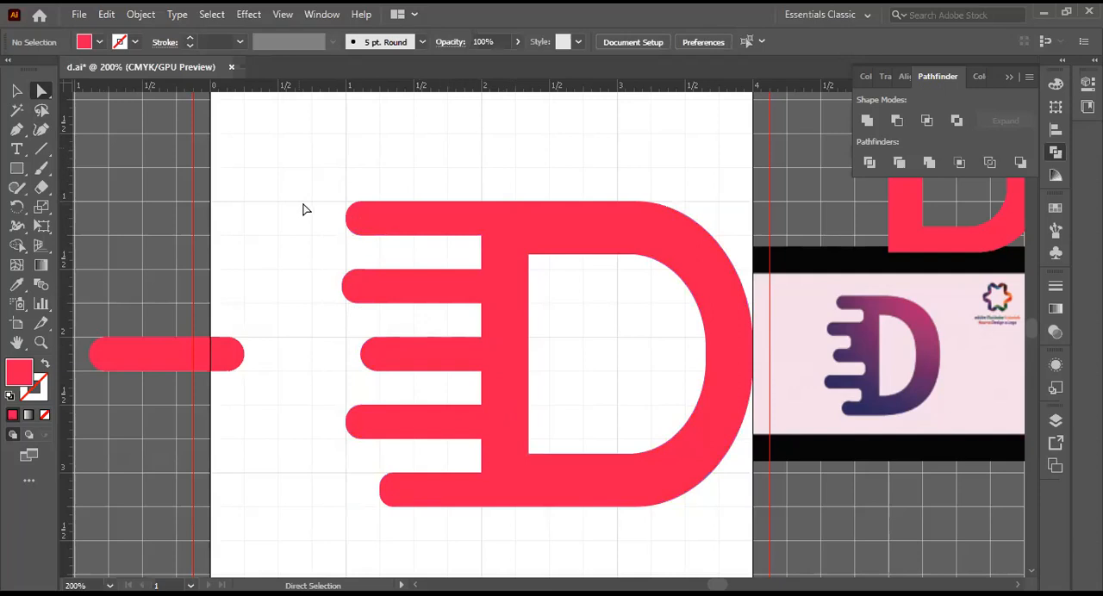
pyautogui.moveTo(330, 188); pyautogui.dragTo(497, 524)
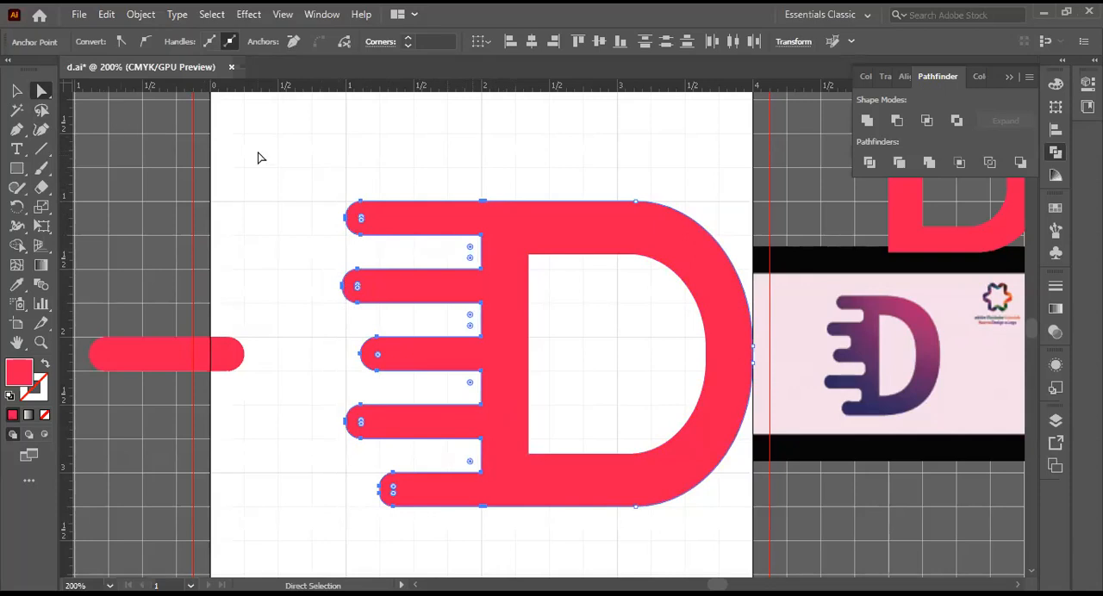
pyautogui.click(125, 133)
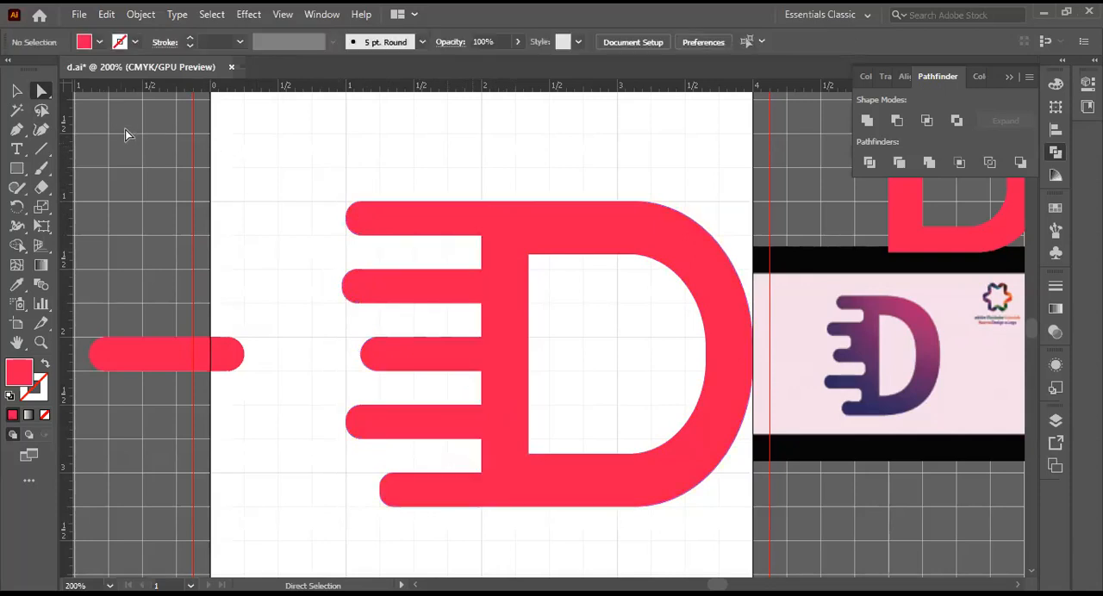
# Step: Shorten all five bars by moving only the anchor points of their rounded ends about 0.5 in toward the D
pyautogui.click(37, 91)
pyautogui.click(95, 90)
pyautogui.moveTo(341, 197); pyautogui.dragTo(413, 518)
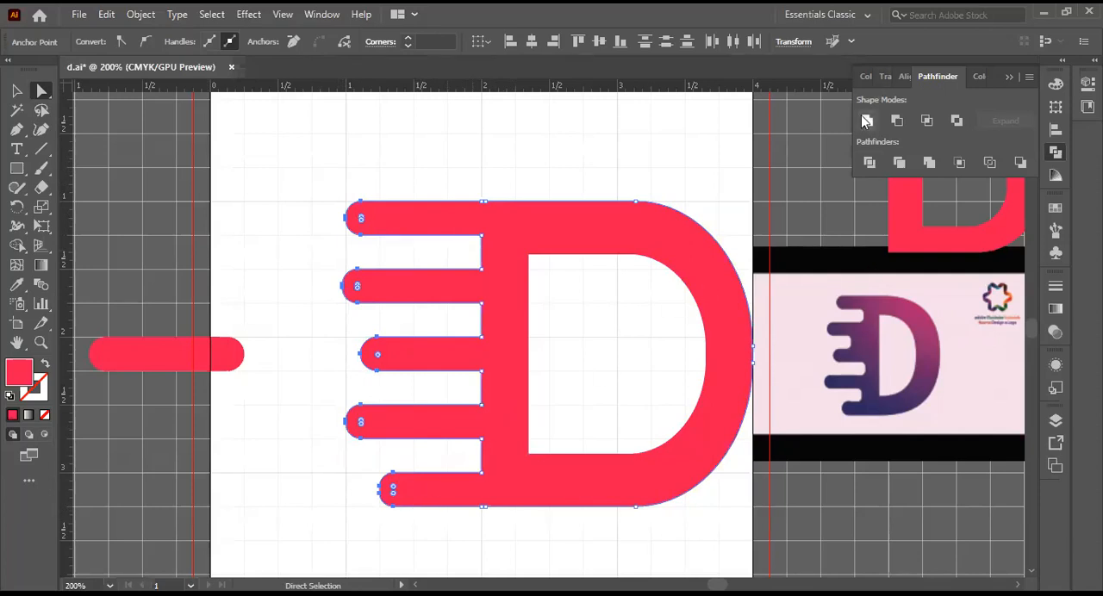
pyautogui.press('Right')
pyautogui.press('Right')
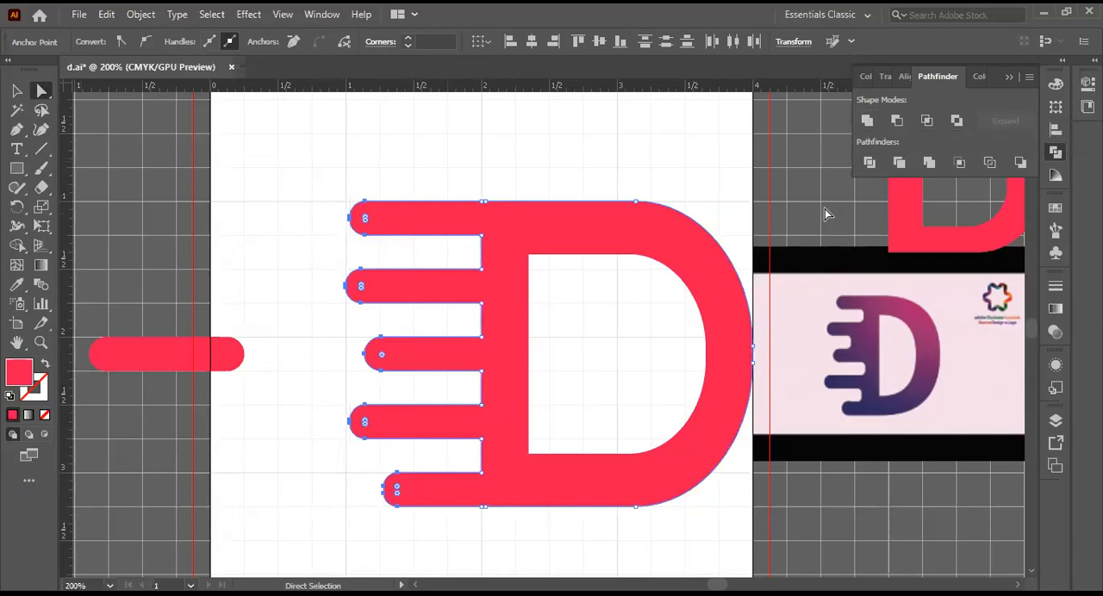
pyautogui.hotkey('shift', 'Right')
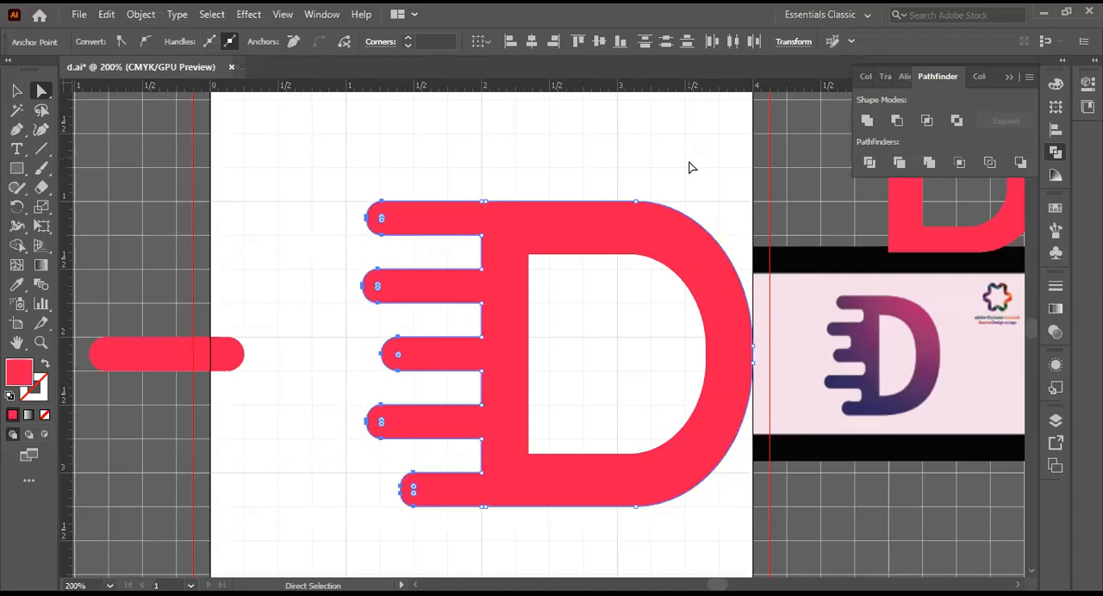
pyautogui.hotkey('shift', 'Right')
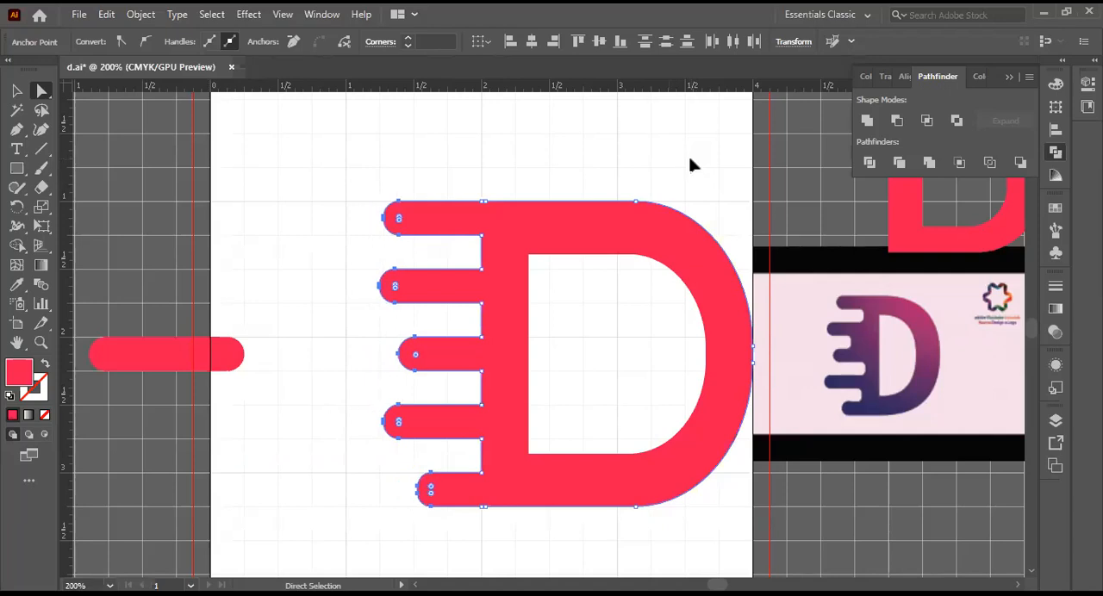
pyautogui.hotkey('shift', 'Right')
pyautogui.hotkey('shift', 'Right')
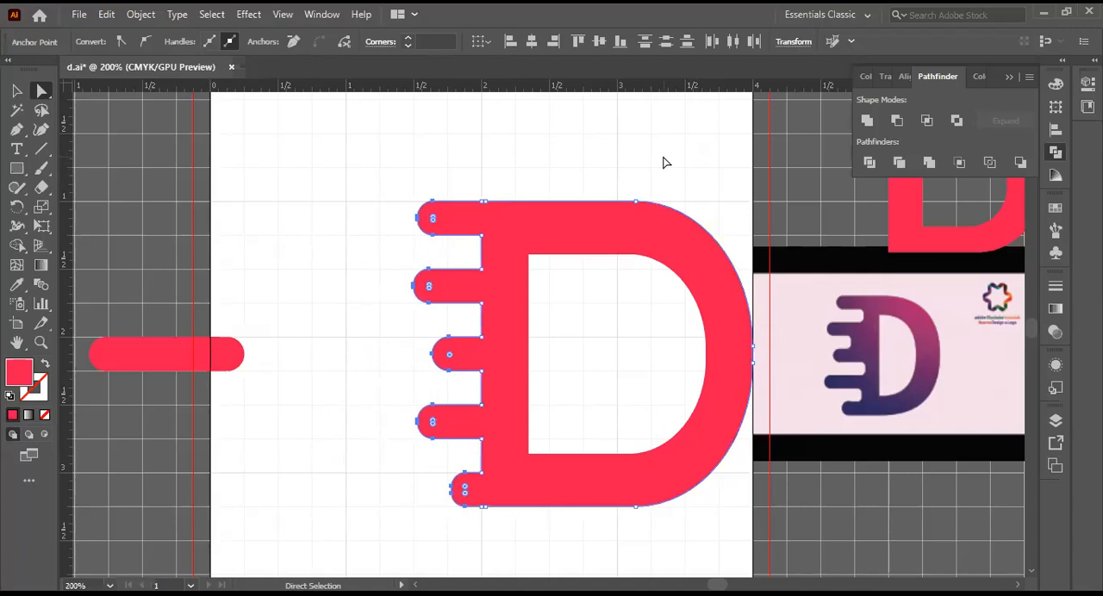
# Step: Lengthen all five bars by nudging the anchor points of their rounded ends about 0.25 in away from the D
pyautogui.hotkey('shift', 'Left')
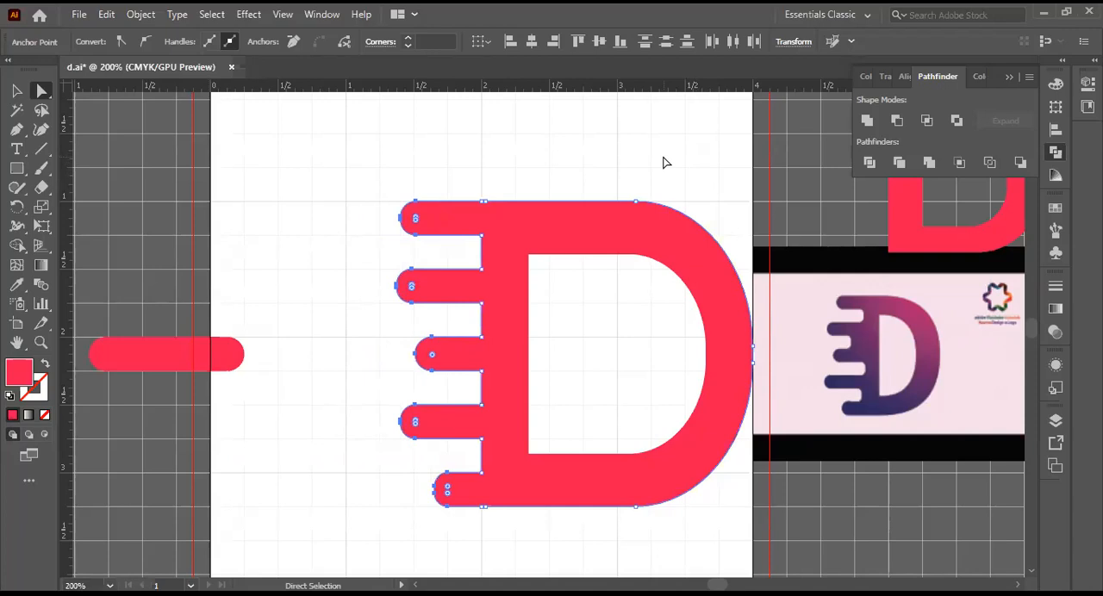
pyautogui.hotkey('shift', 'Left')
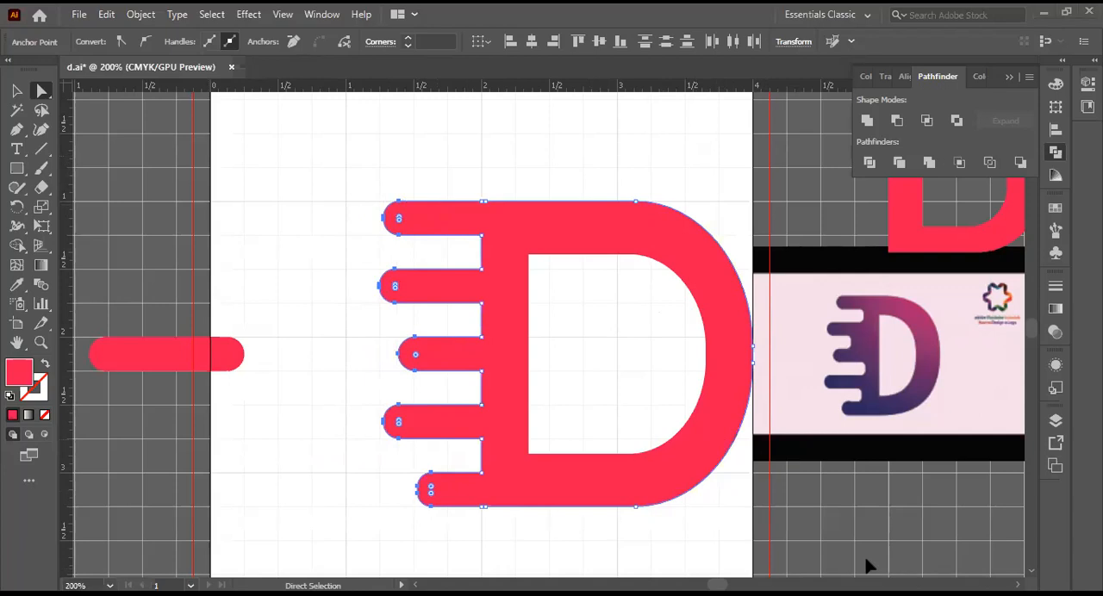
# Step: Change the fill of the separate rounded bar beside the D to the light blue swatch and clear the selection
pyautogui.click(13, 91)
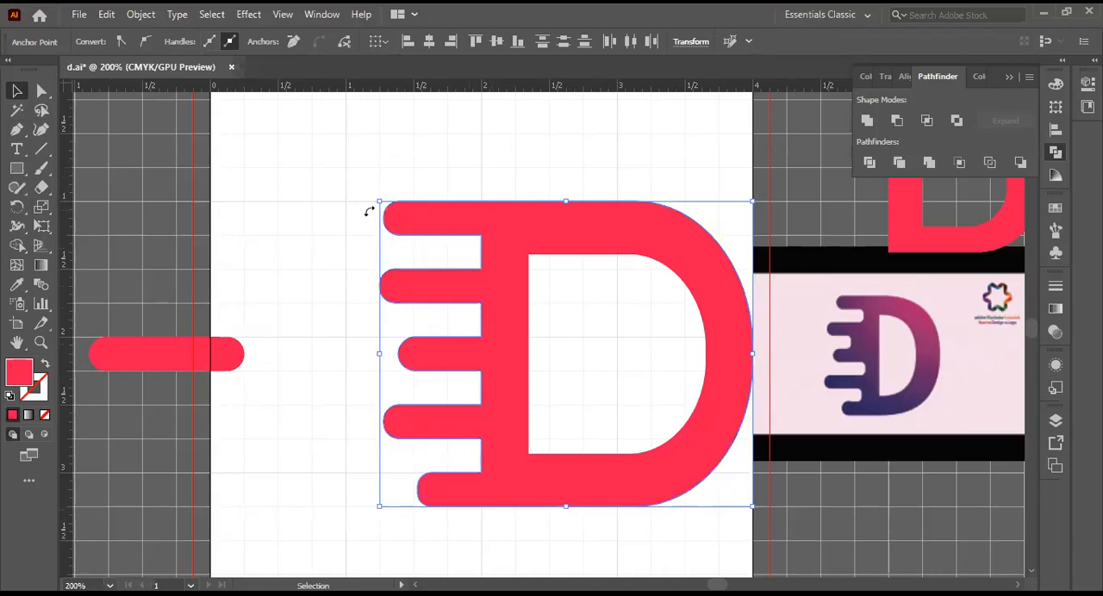
pyautogui.click(147, 357)
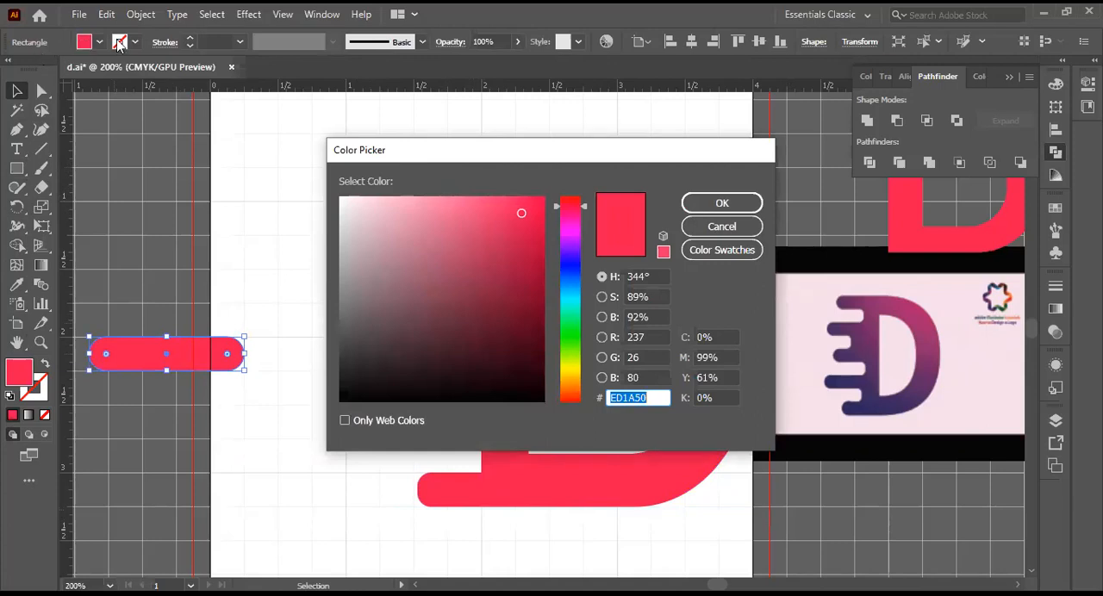
pyautogui.click(722, 227)
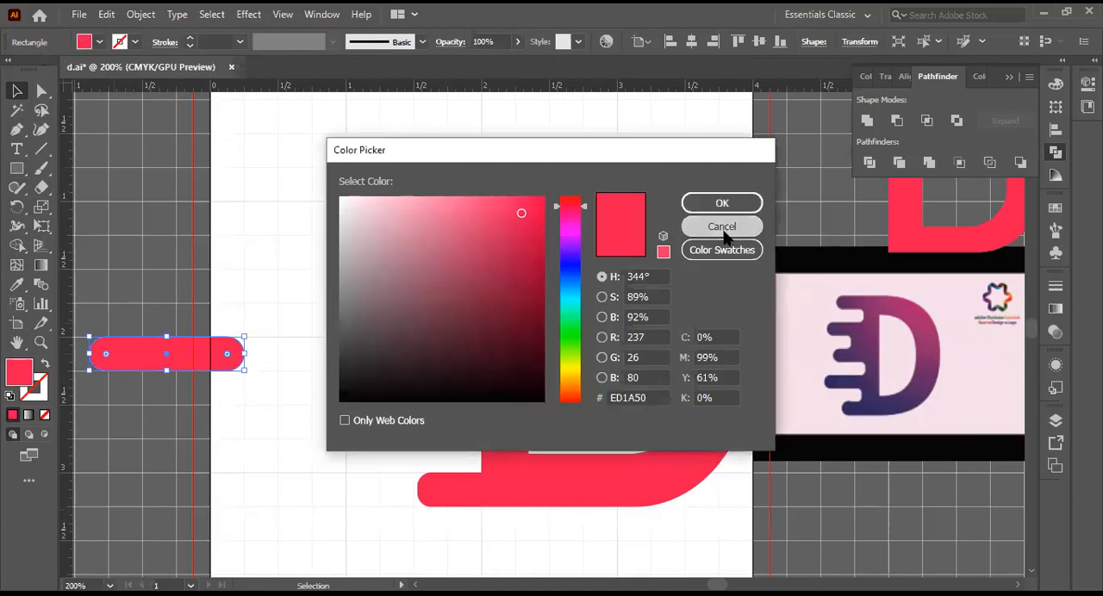
pyautogui.click(86, 42)
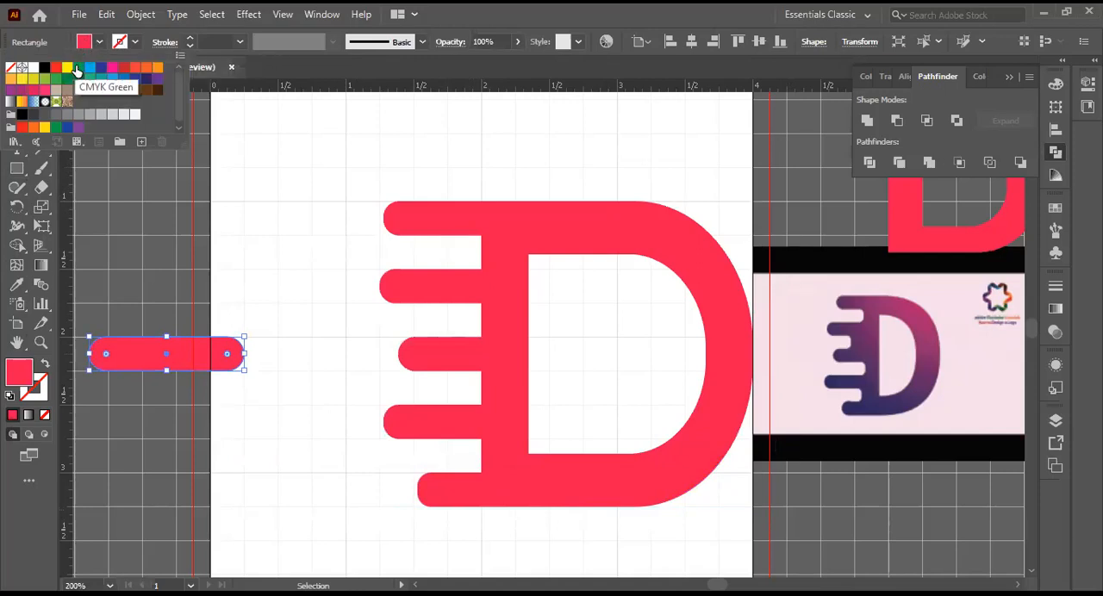
pyautogui.click(89, 69)
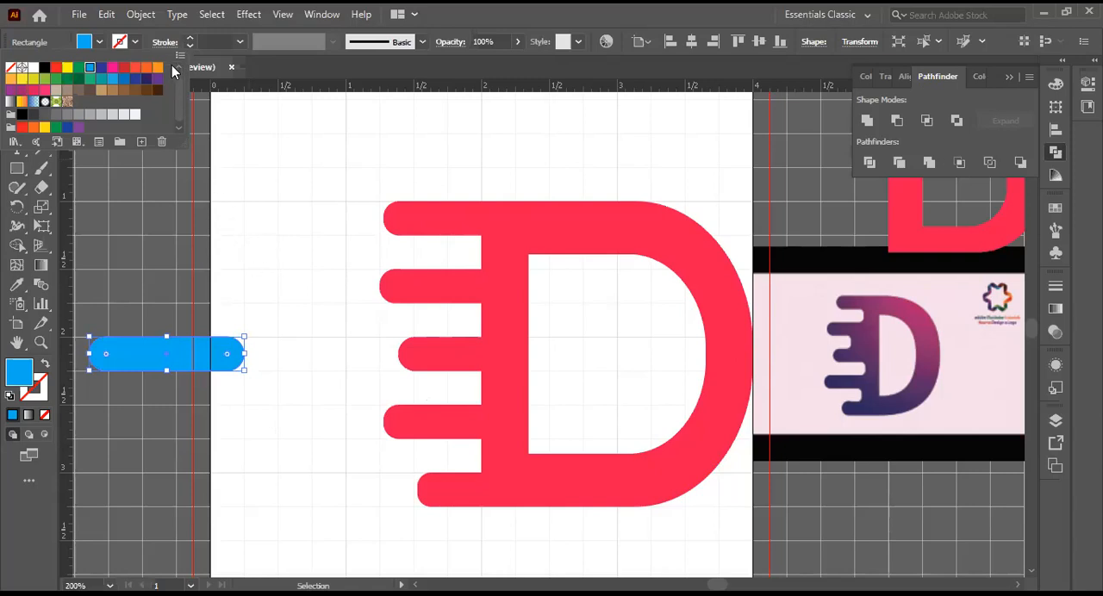
pyautogui.click(227, 179)
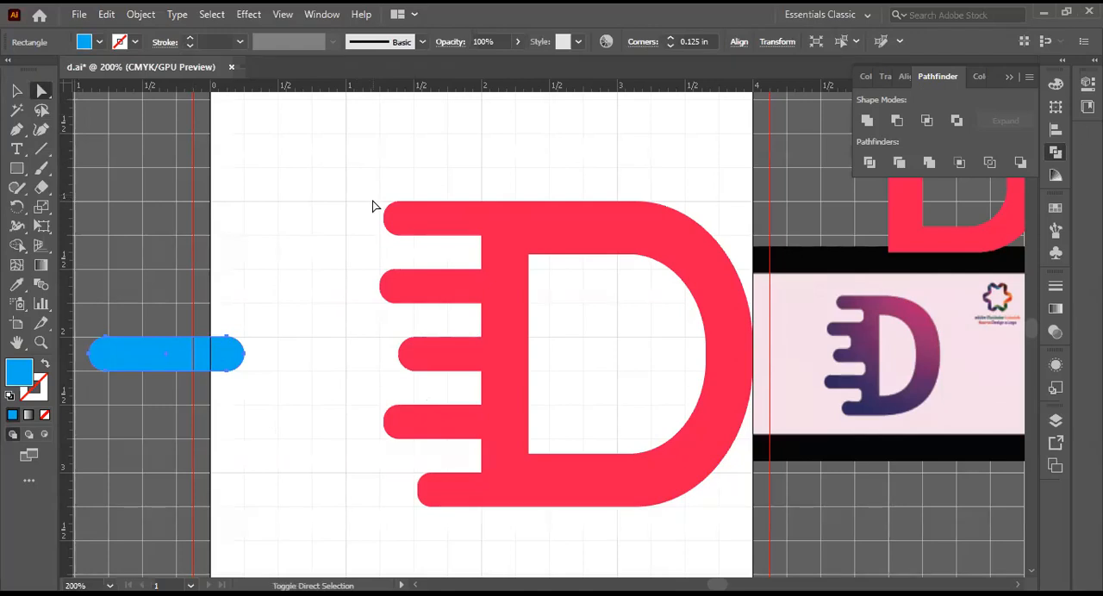
pyautogui.moveTo(372, 221)
pyautogui.mouseDown()
pyautogui.moveTo(376, 271)
pyautogui.moveTo(377, 206)
pyautogui.mouseUp()
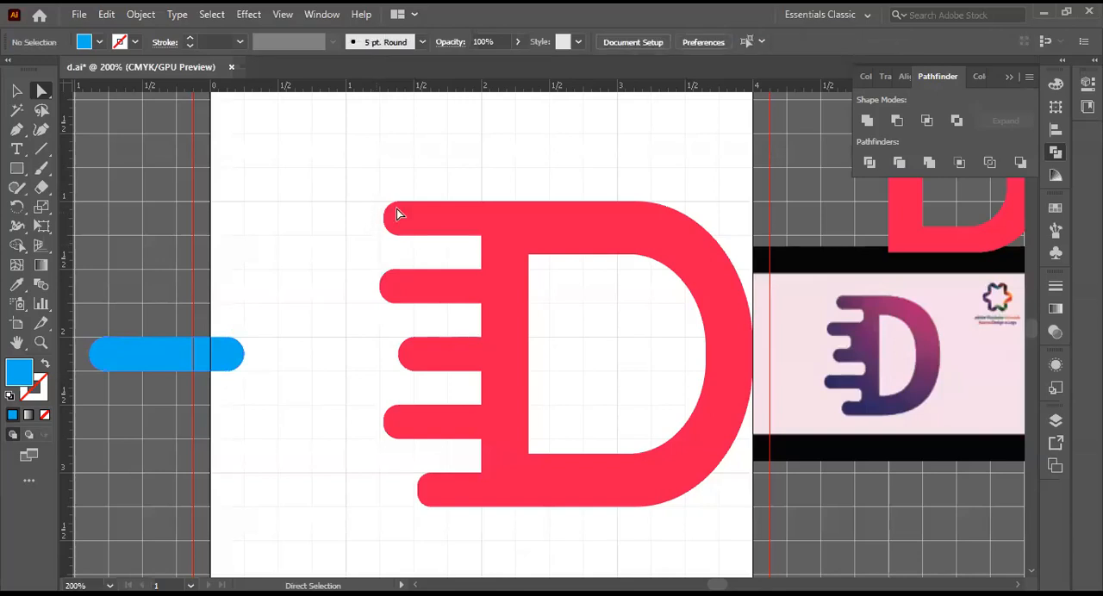
pyautogui.click(393, 211)
pyautogui.click(393, 212)
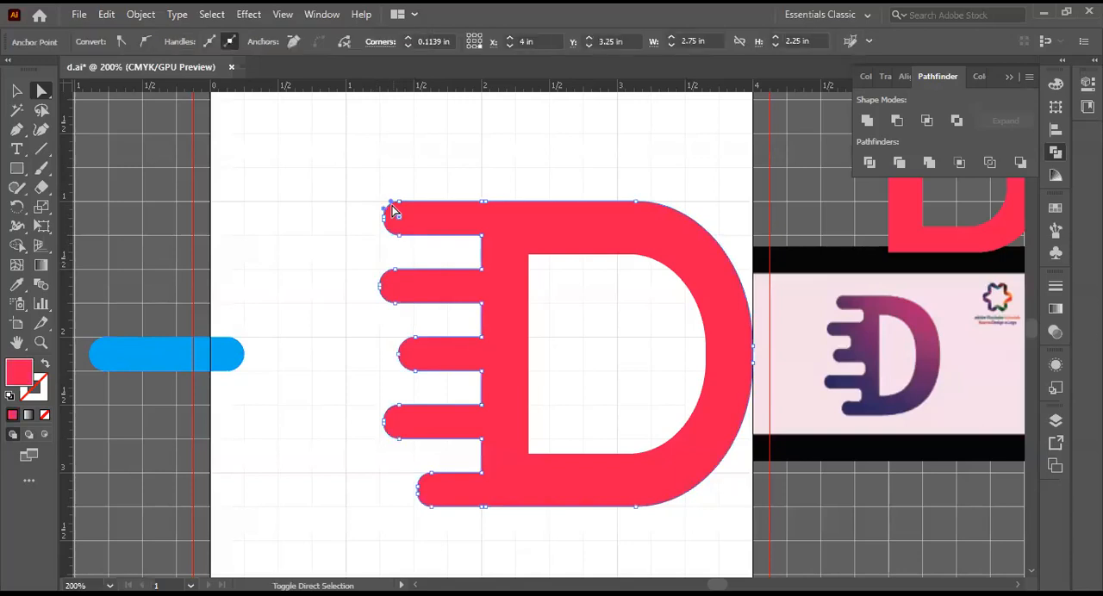
pyautogui.click(445, 227)
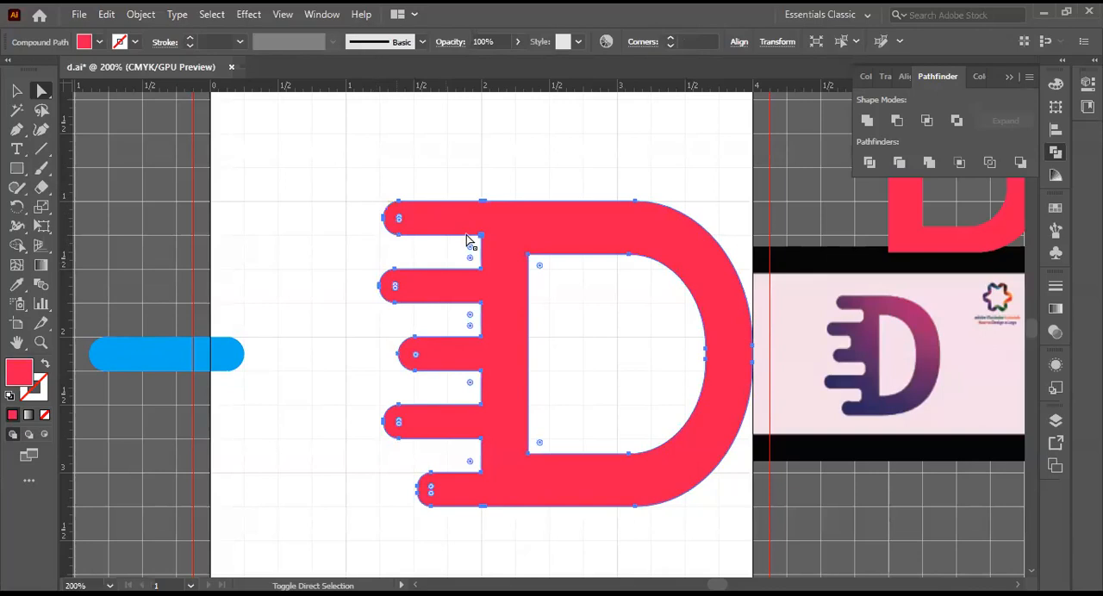
pyautogui.hotkey('ctrl', 'shift', 'a')
pyautogui.click(474, 218)
pyautogui.hotkey('ctrl', 'shift', 'a')
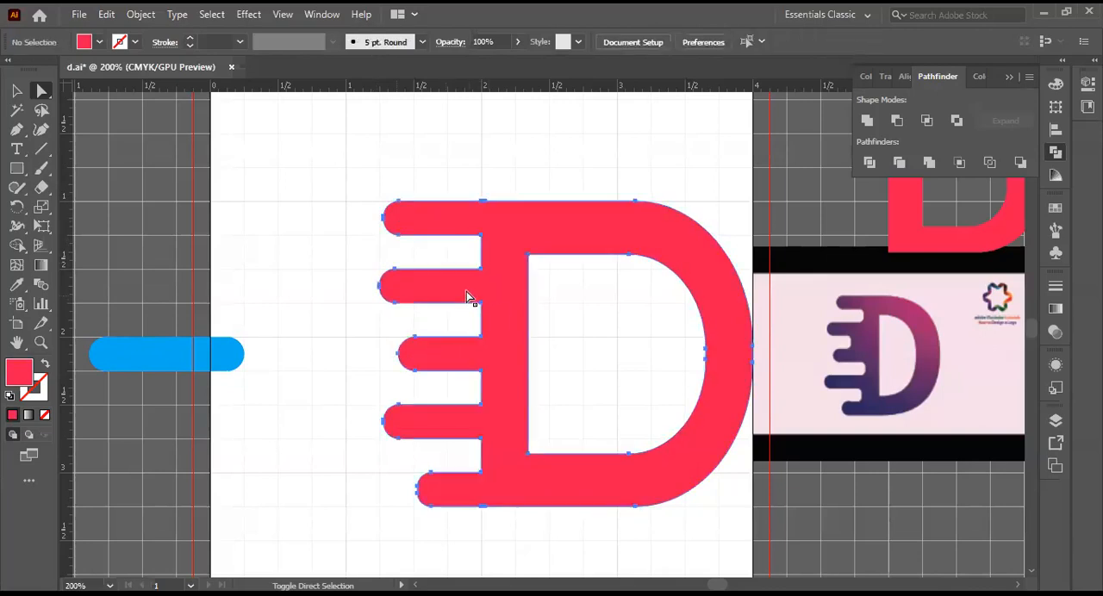
pyautogui.click(414, 226)
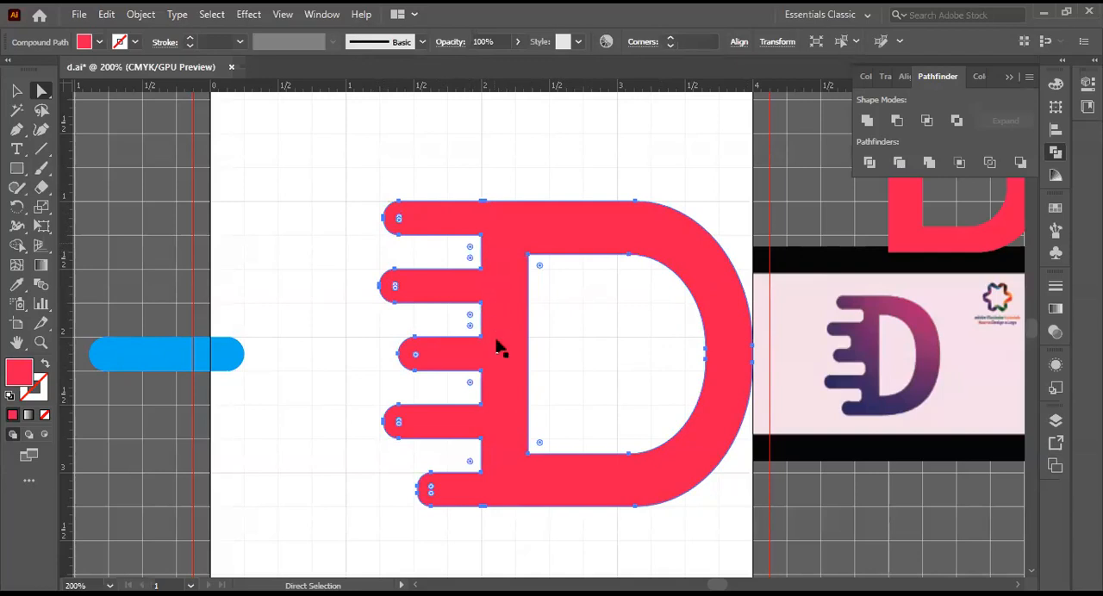
pyautogui.hotkey('ctrl', 'shift', 'a')
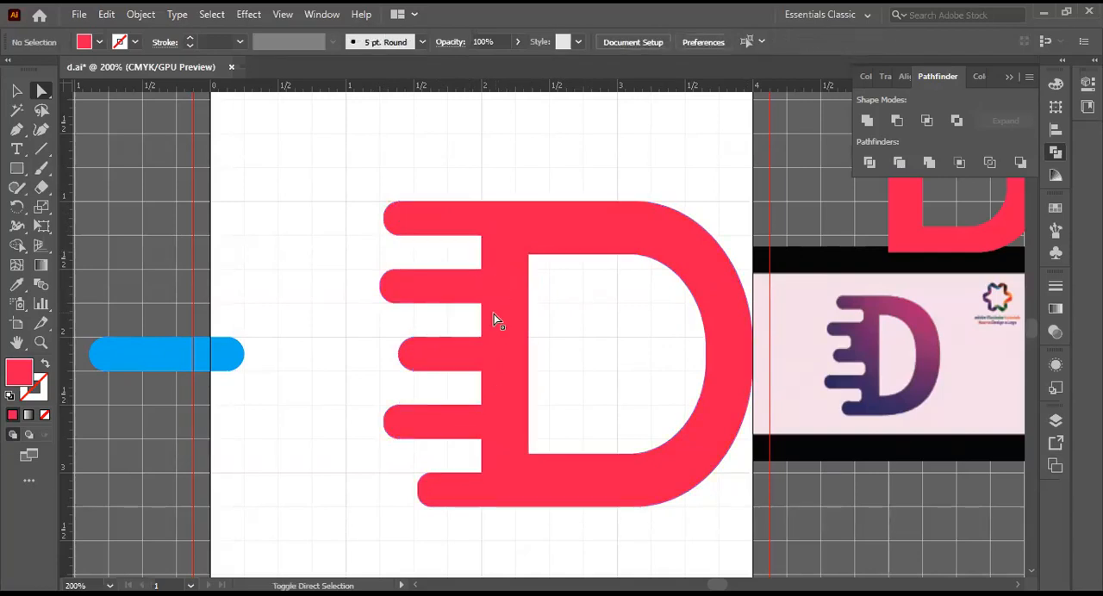
pyautogui.click(498, 374)
pyautogui.hotkey('ctrl', 'shift', 'a')
pyautogui.click(497, 458)
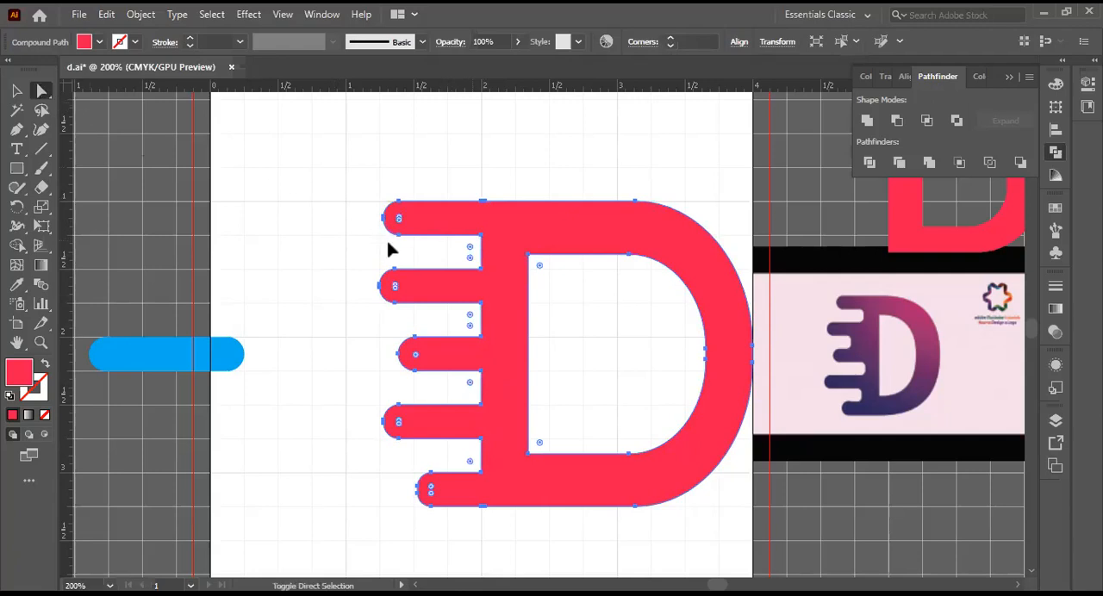
# Step: Try to select only the inner corner anchor points where the speed bars meet the D's stem
pyautogui.click(480, 238)
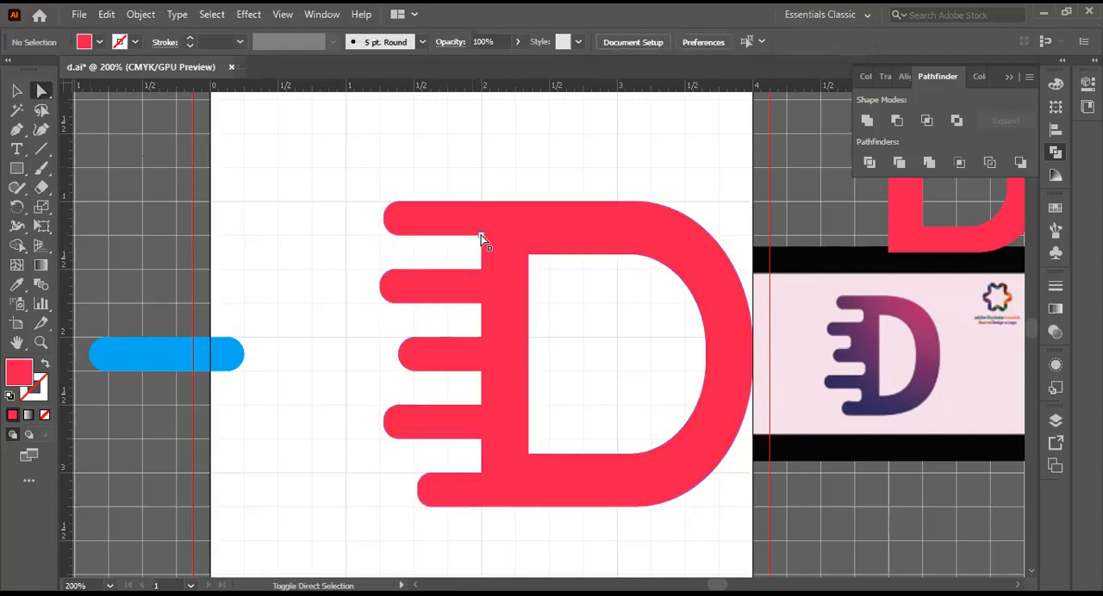
pyautogui.click(481, 236)
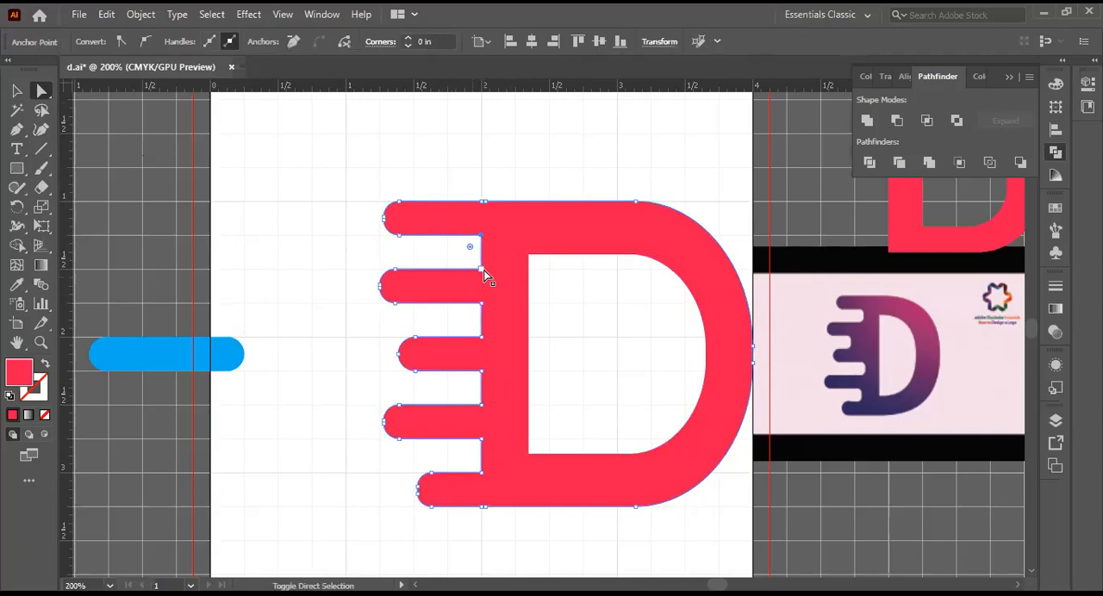
pyautogui.keyDown('shift'); pyautogui.click(484, 270); pyautogui.keyUp('shift')
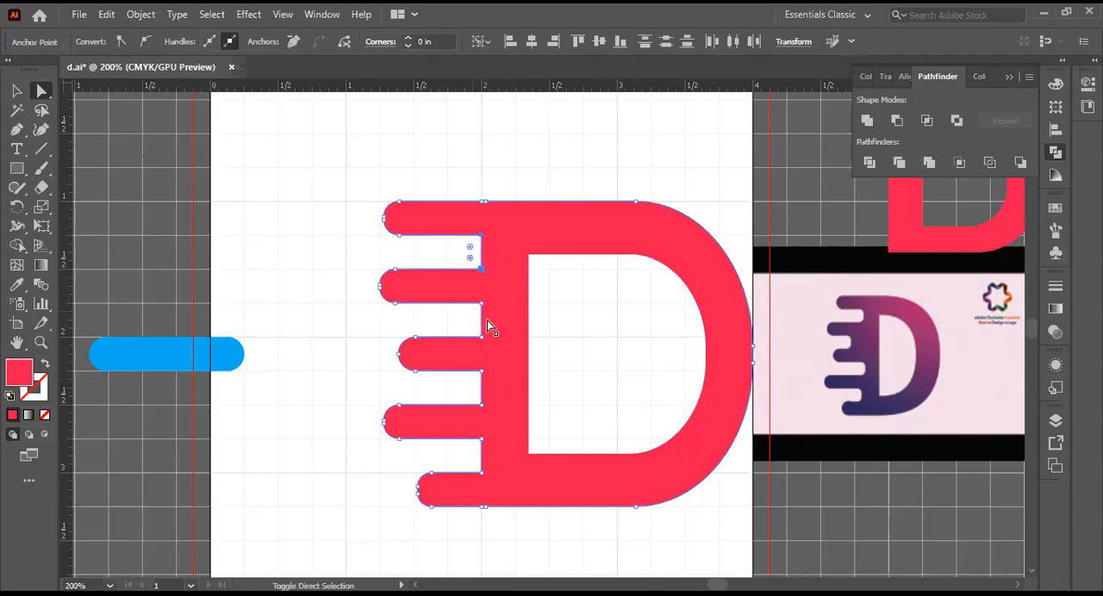
pyautogui.keyDown('shift'); pyautogui.click(482, 304); pyautogui.keyUp('shift')
pyautogui.keyDown('shift'); pyautogui.click(484, 443); pyautogui.keyUp('shift')
pyautogui.keyDown('shift'); pyautogui.click(483, 474); pyautogui.keyUp('shift')
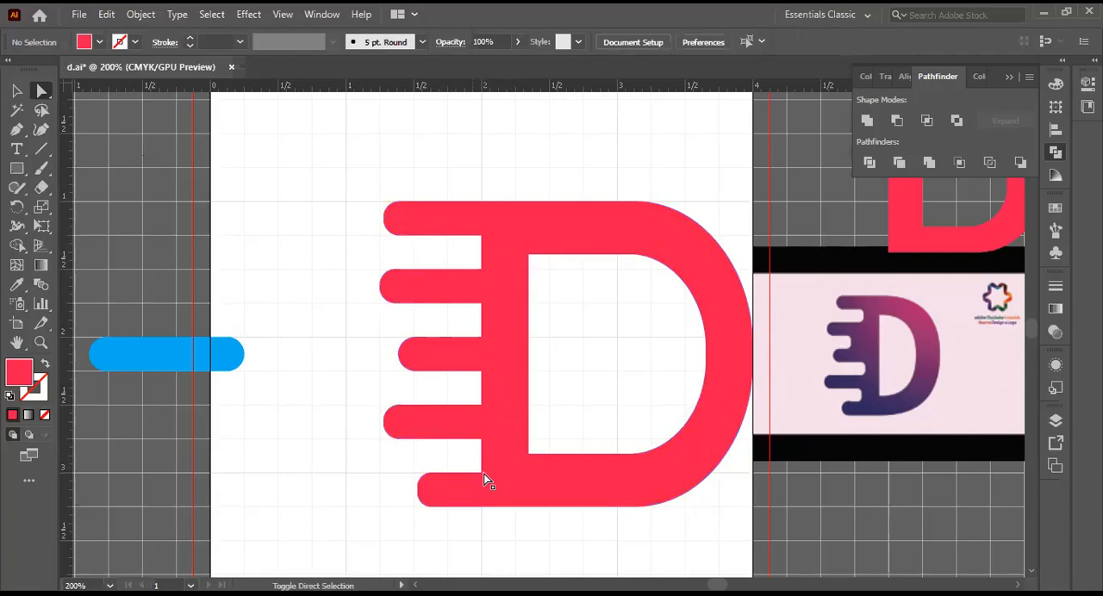
pyautogui.click(484, 479)
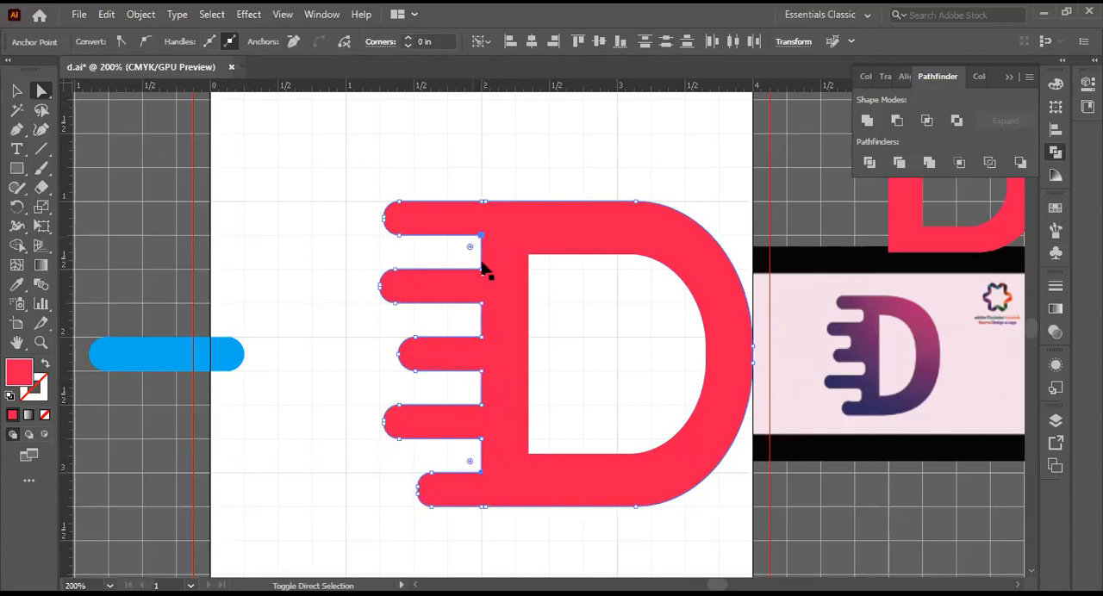
pyautogui.click(485, 314)
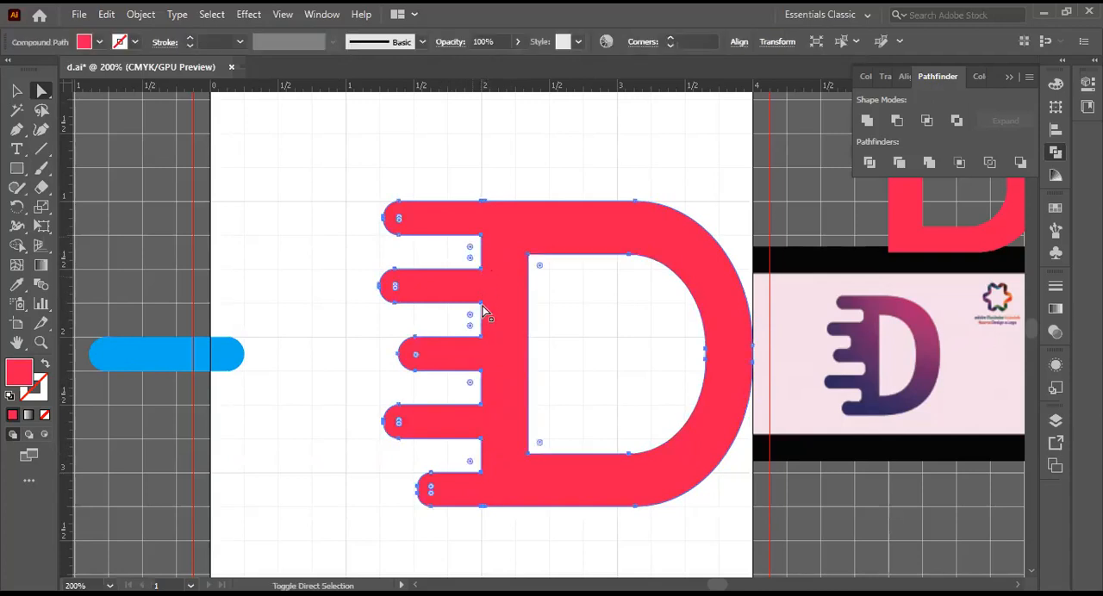
pyautogui.click(483, 308)
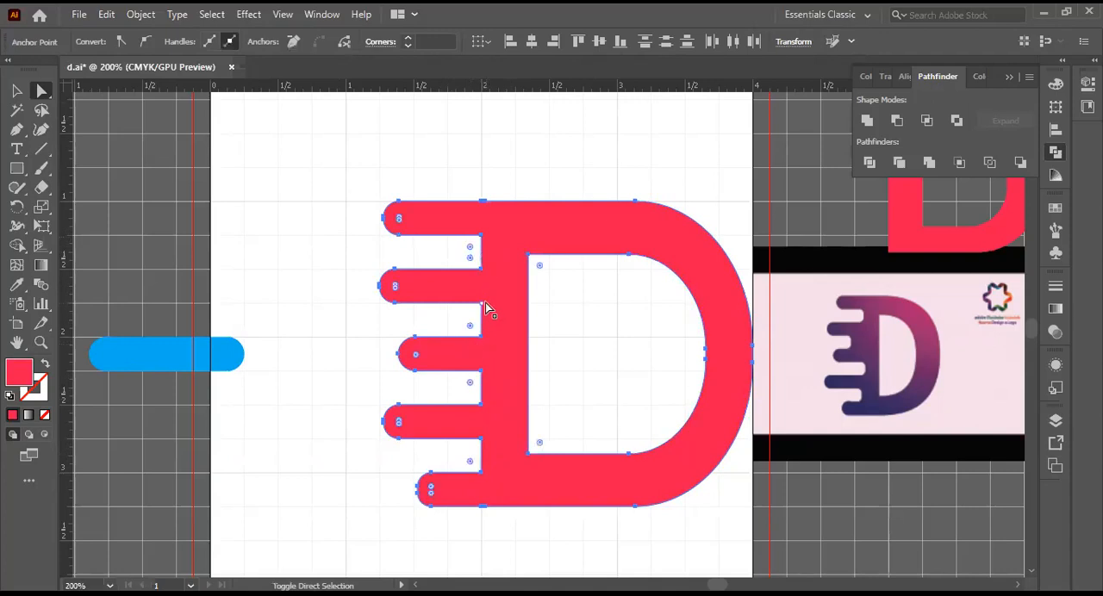
pyautogui.click(487, 310)
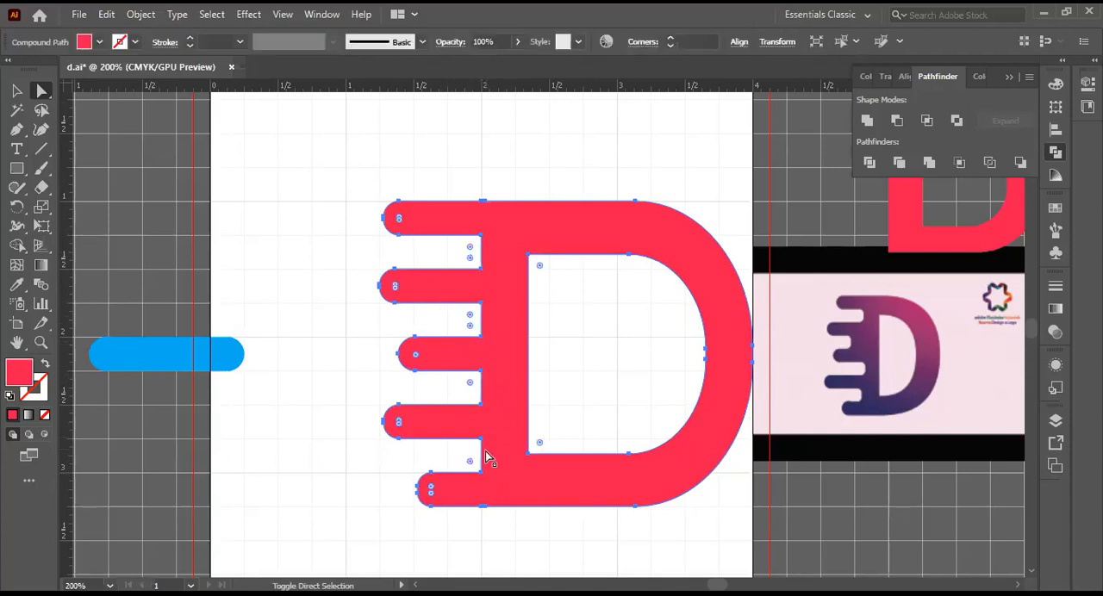
pyautogui.click(317, 184)
# Step: Try to pick the inner corner points of successive gaps between the bars together, and clear the selection
pyautogui.click(481, 237)
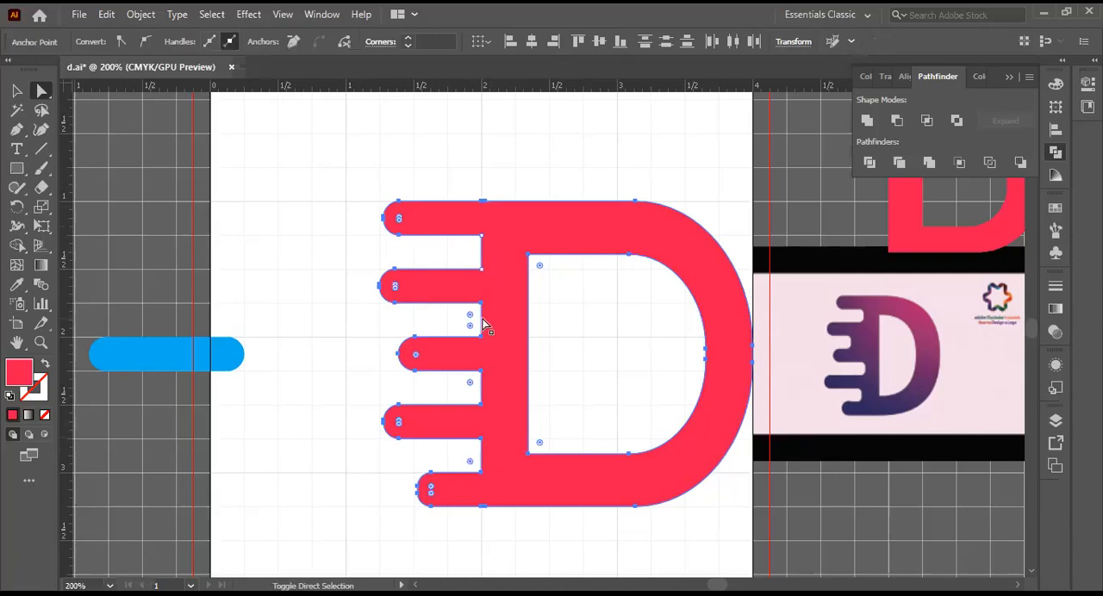
pyautogui.click(481, 338)
pyautogui.click(526, 435)
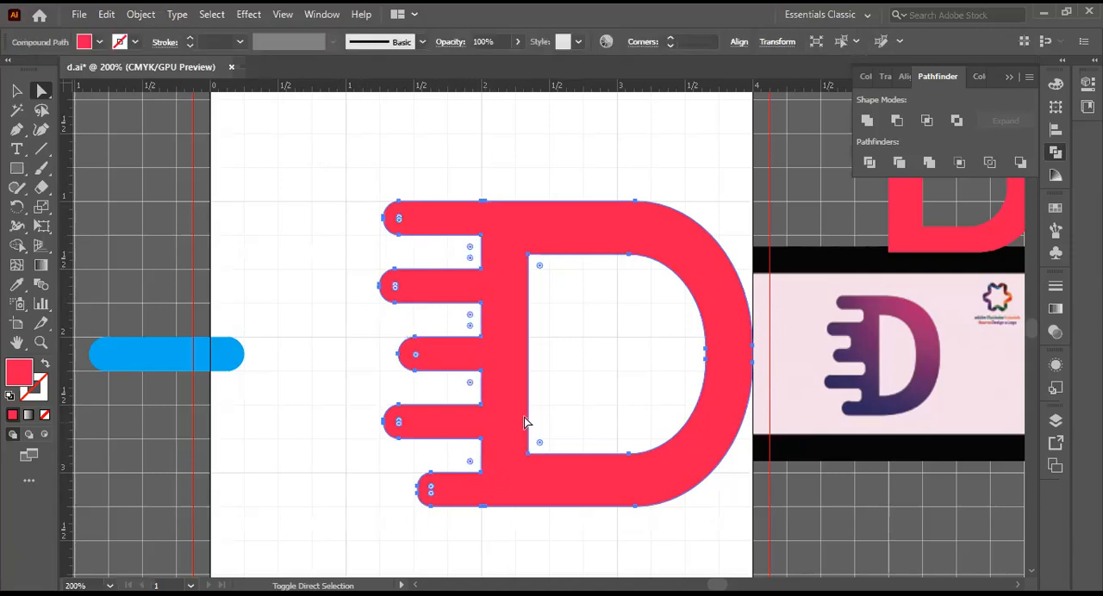
pyautogui.click(327, 226)
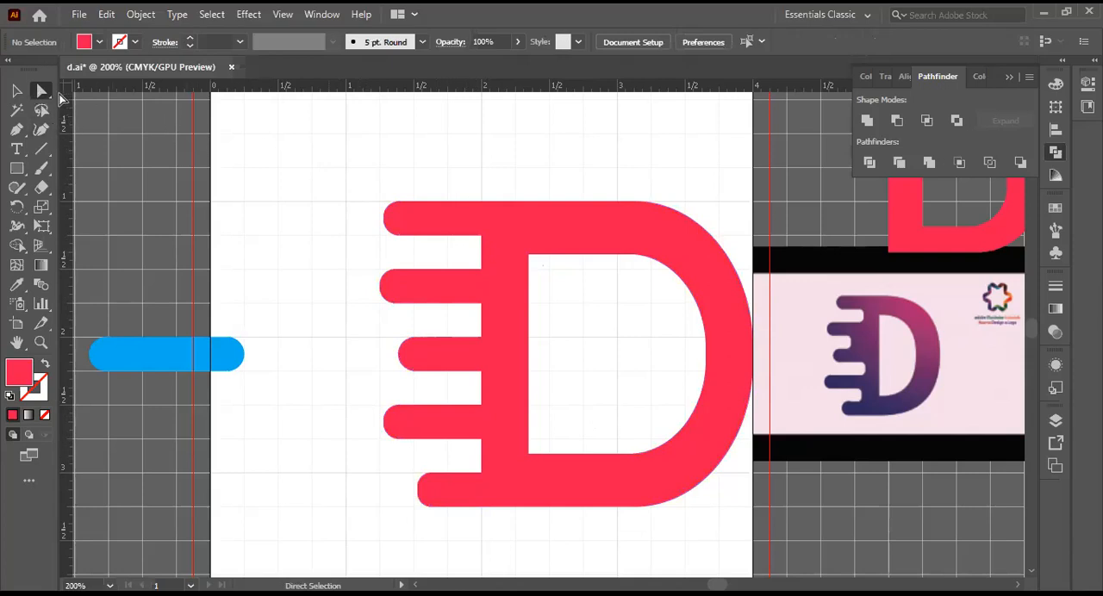
pyautogui.click(485, 247)
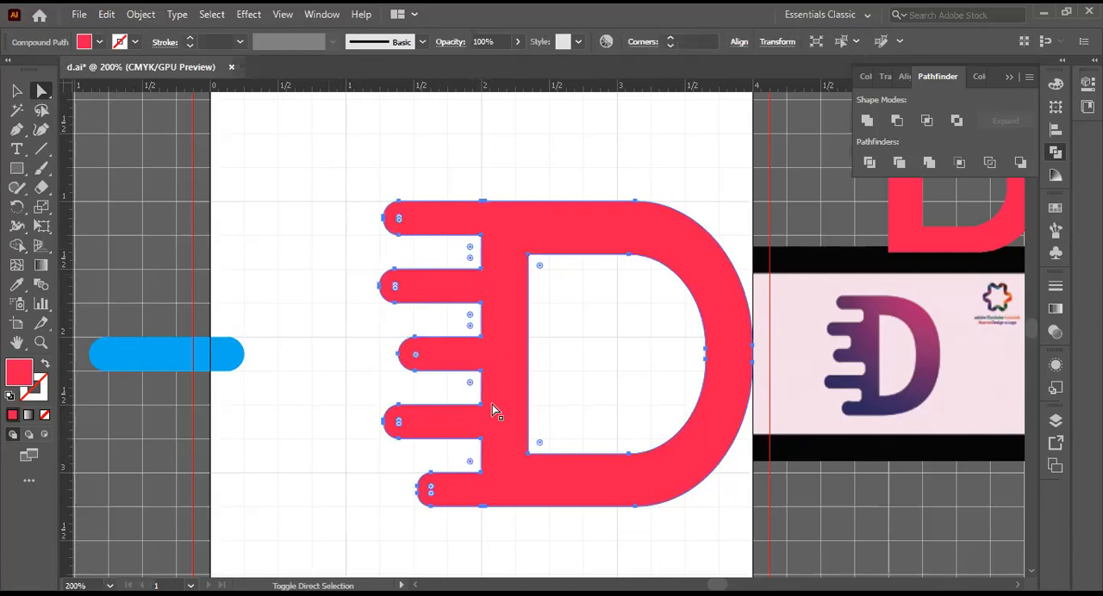
pyautogui.click(482, 234)
pyautogui.click(486, 293)
pyautogui.click(481, 303)
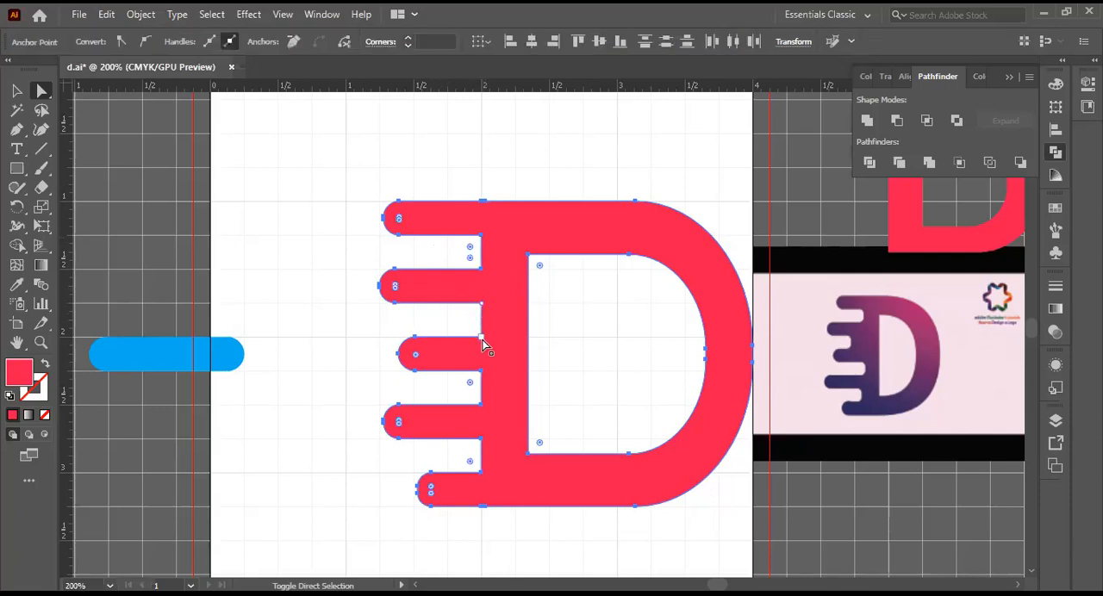
pyautogui.click(484, 408)
pyautogui.hotkey('ctrl', 'shift', 'a')
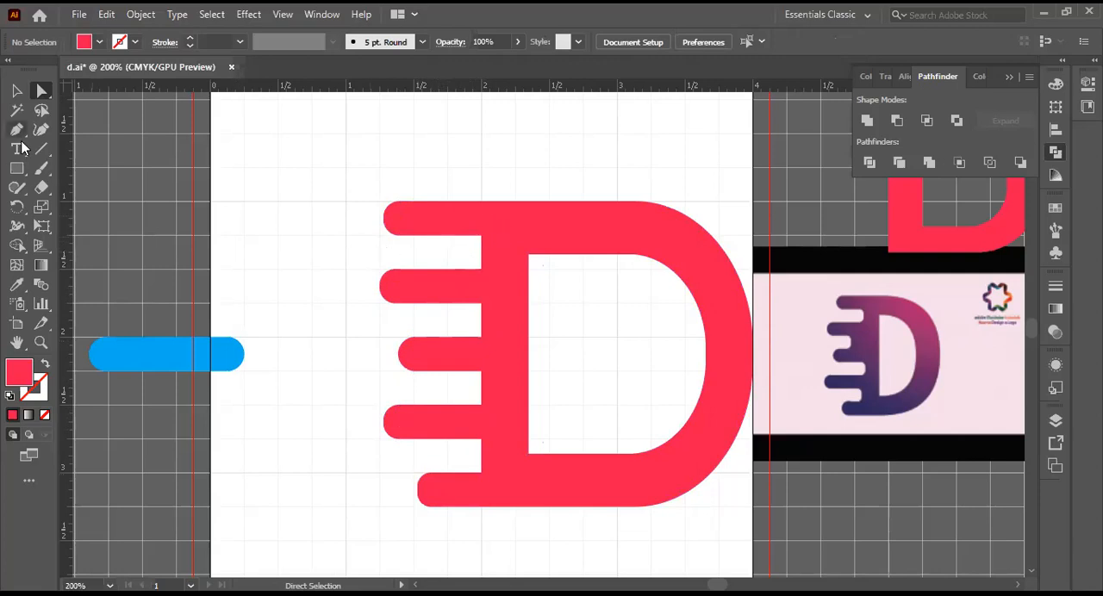
# Step: Try to select the inner corner below the top bar again and clear the selection of the D
pyautogui.click(484, 245)
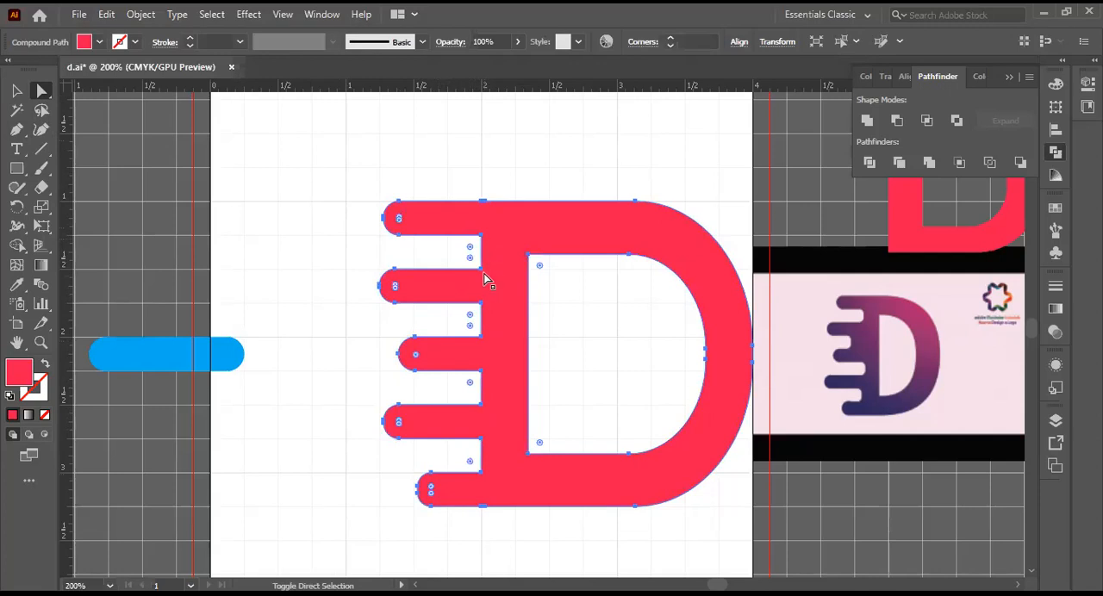
pyautogui.hotkey('ctrl', 'shift', 'a')
pyautogui.click(480, 243)
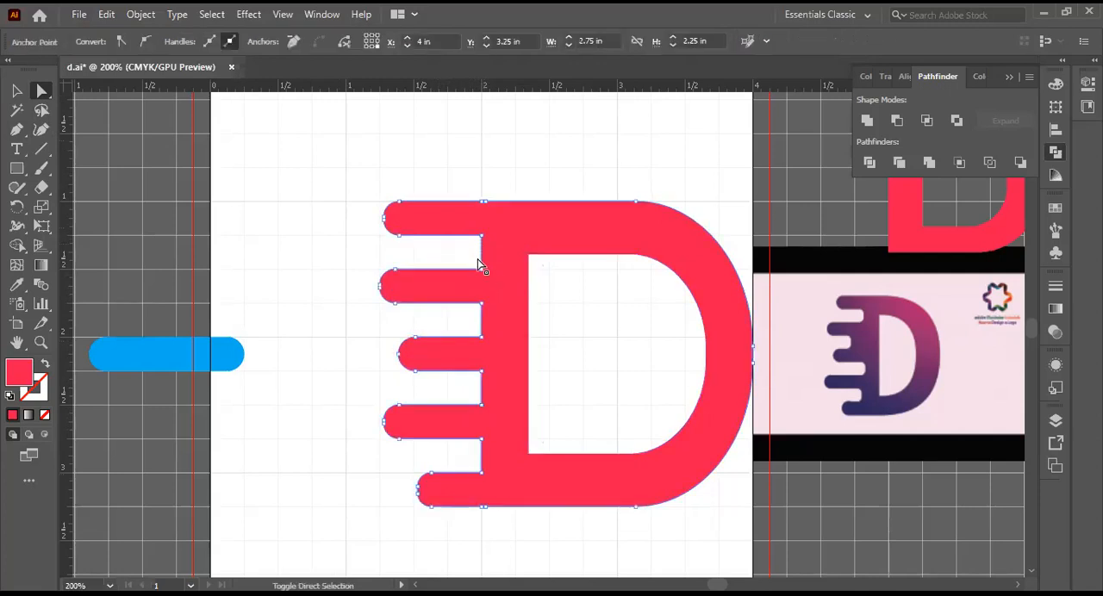
pyautogui.hotkey('ctrl', 'shift', 'a')
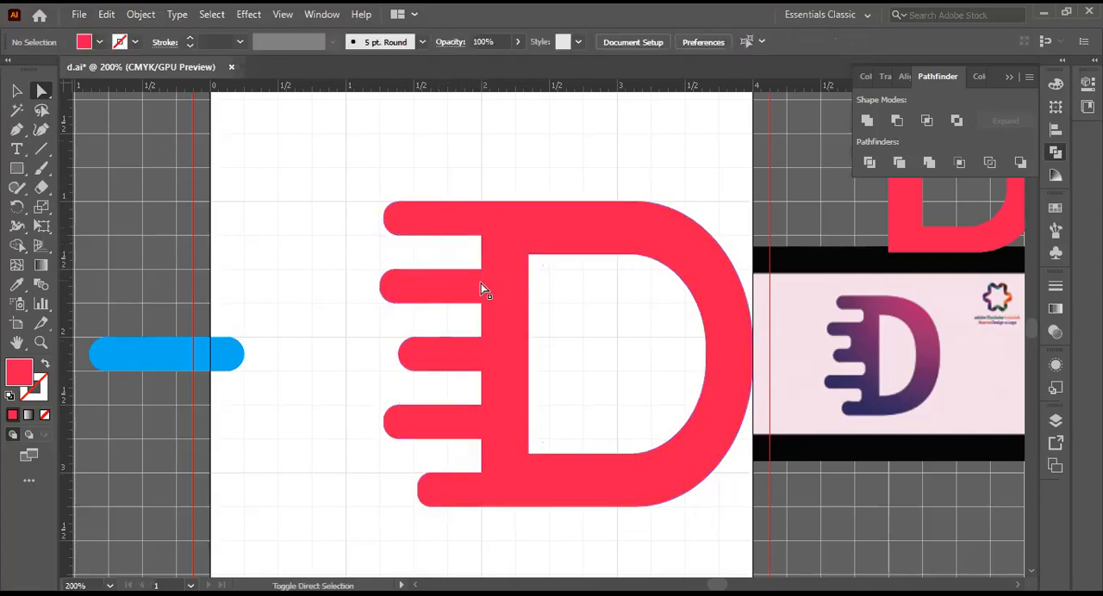
pyautogui.click(480, 228)
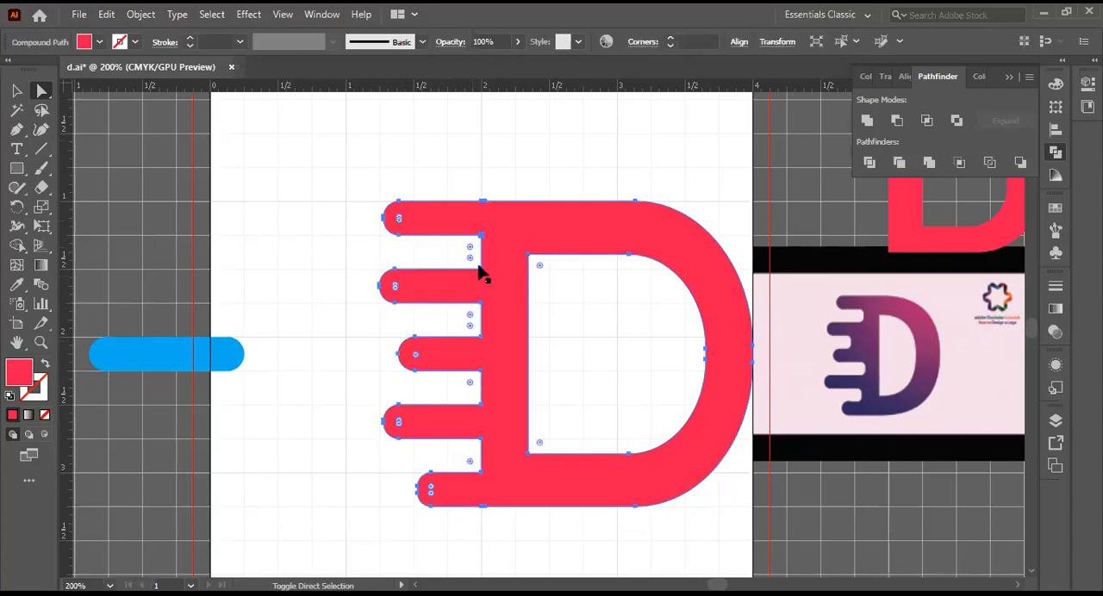
pyautogui.click(333, 239)
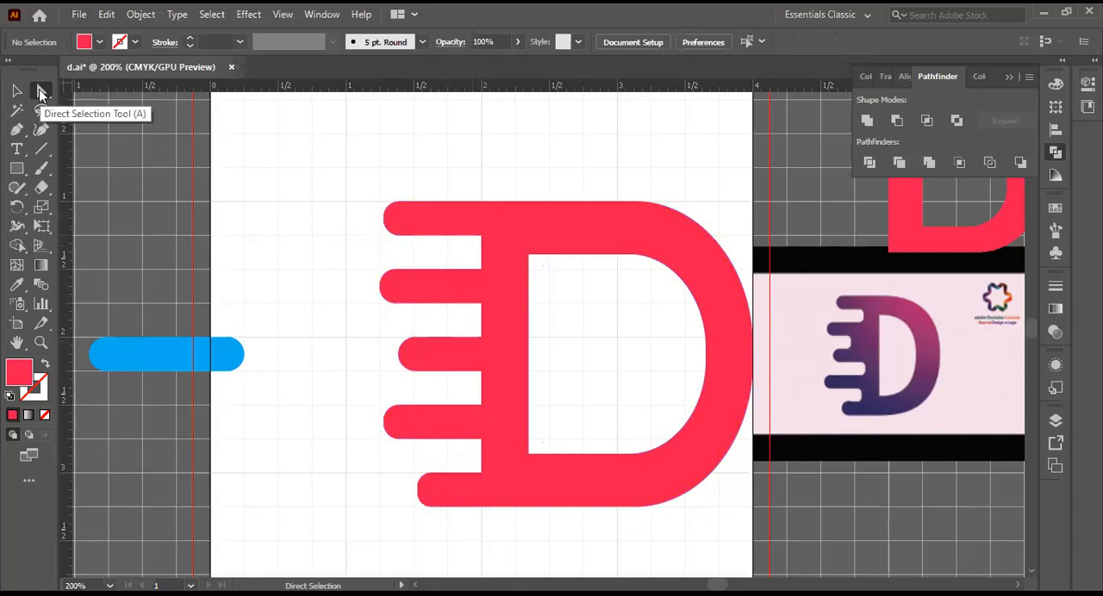
pyautogui.moveTo(46, 92); pyautogui.dragTo(96, 93)
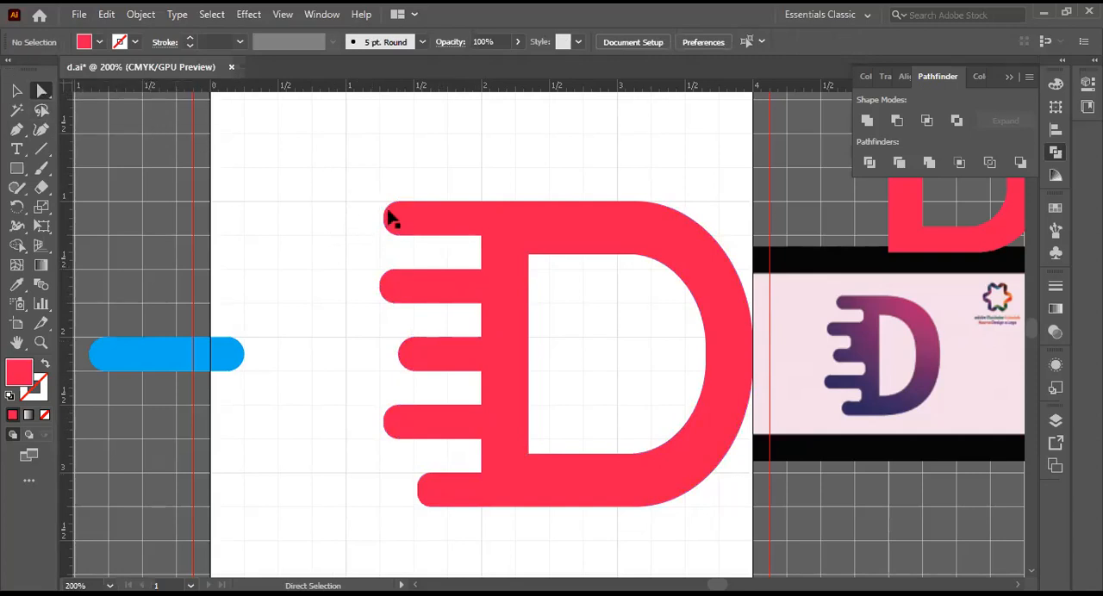
# Step: Try to select the inner corner points of all the gaps between the speed bars together, and clear the selection
pyautogui.click(482, 243)
pyautogui.click(482, 271)
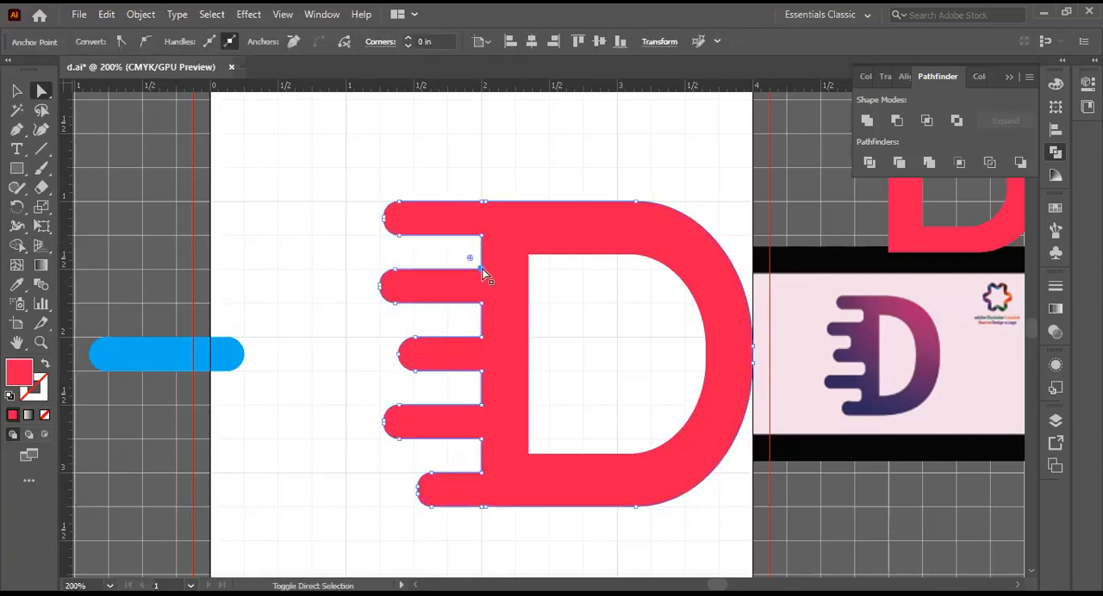
pyautogui.keyDown('shift'); pyautogui.click(481, 236); pyautogui.keyUp('shift')
pyautogui.keyDown('shift'); pyautogui.click(481, 304); pyautogui.keyUp('shift')
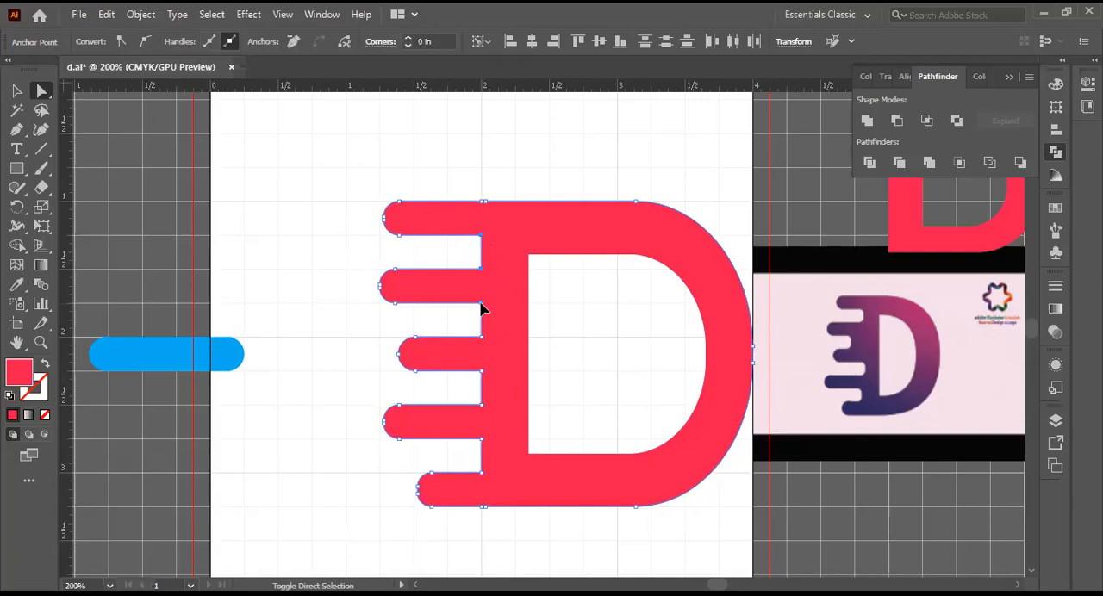
pyautogui.keyDown('shift'); pyautogui.click(481, 338); pyautogui.keyUp('shift')
pyautogui.click(485, 369)
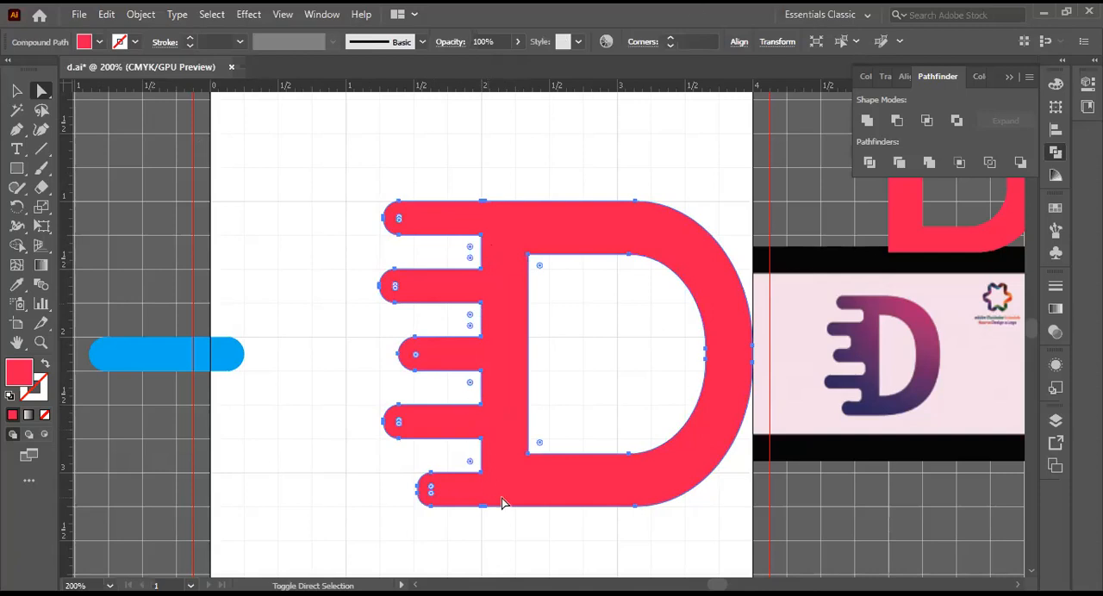
pyautogui.keyDown('shift'); pyautogui.click(481, 473); pyautogui.keyUp('shift')
pyautogui.keyDown('shift'); pyautogui.click(481, 473); pyautogui.keyUp('shift')
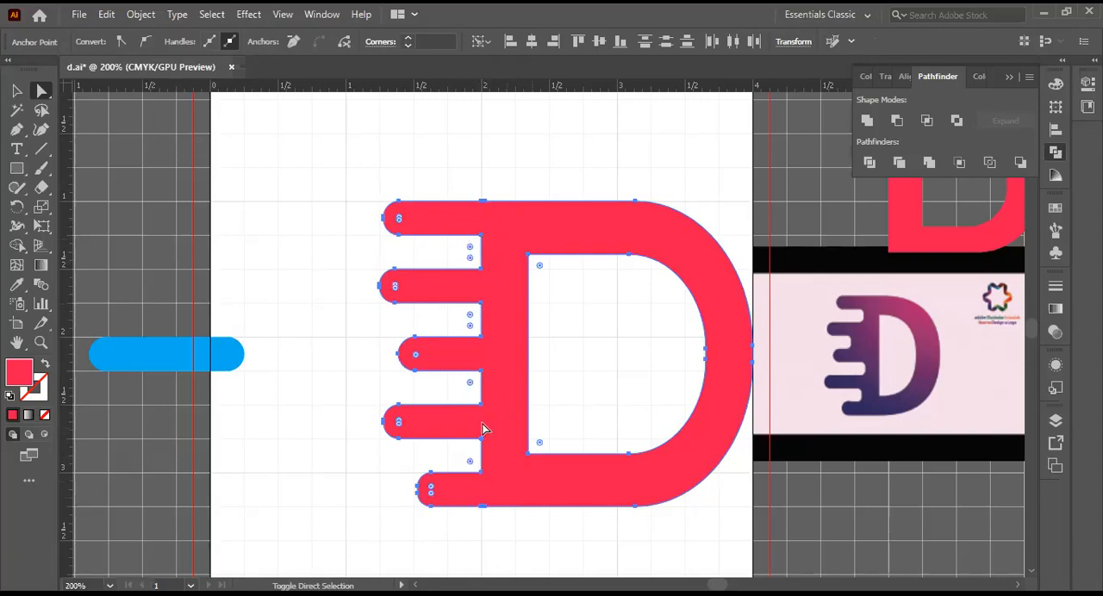
pyautogui.click(335, 262)
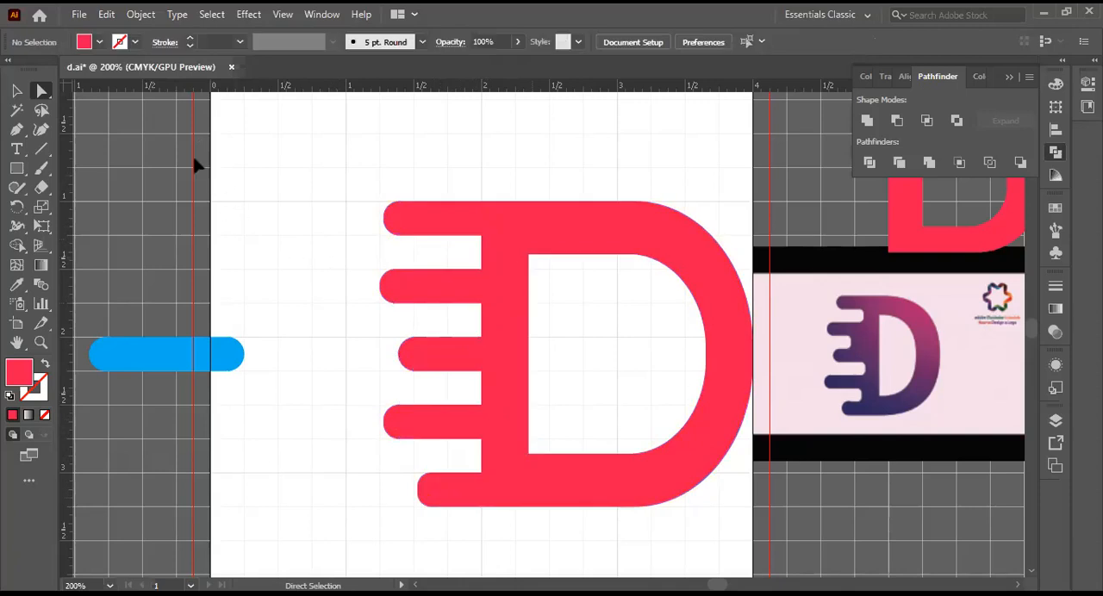
# Step: Try to select only the two inner corner points of the gap below the top speed bar with Direct Selection, and clear the selection
pyautogui.moveTo(41, 90); pyautogui.dragTo(87, 85)
pyautogui.click(483, 243)
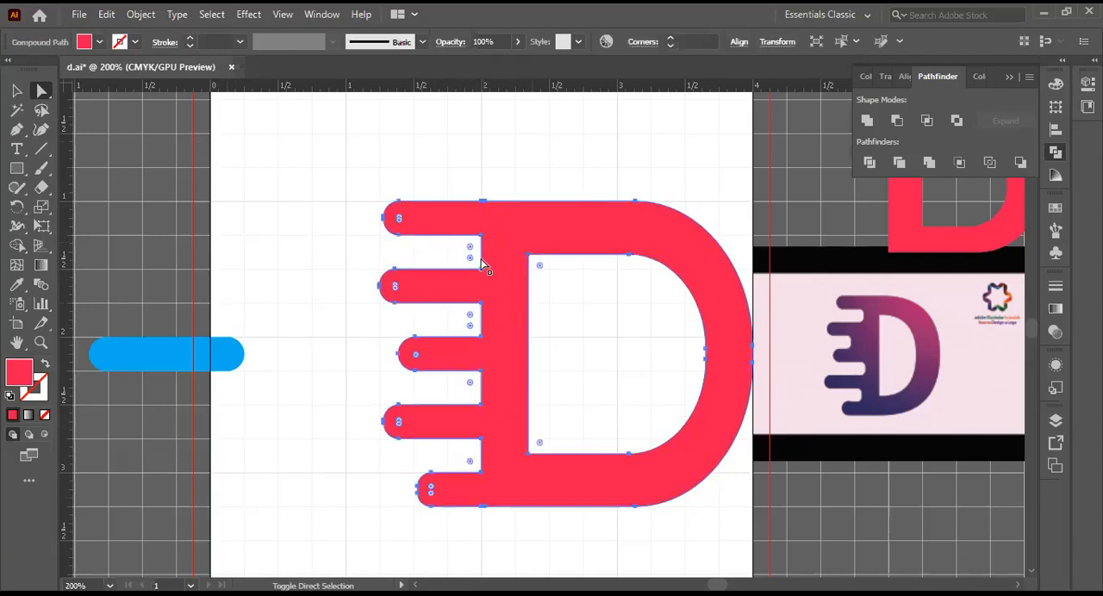
pyautogui.keyDown('shift'); pyautogui.click(481, 269); pyautogui.keyUp('shift')
pyautogui.keyDown('shift'); pyautogui.click(481, 269); pyautogui.keyUp('shift')
pyautogui.keyDown('shift'); pyautogui.click(481, 269); pyautogui.keyUp('shift')
pyautogui.keyDown('shift'); pyautogui.click(482, 238); pyautogui.keyUp('shift')
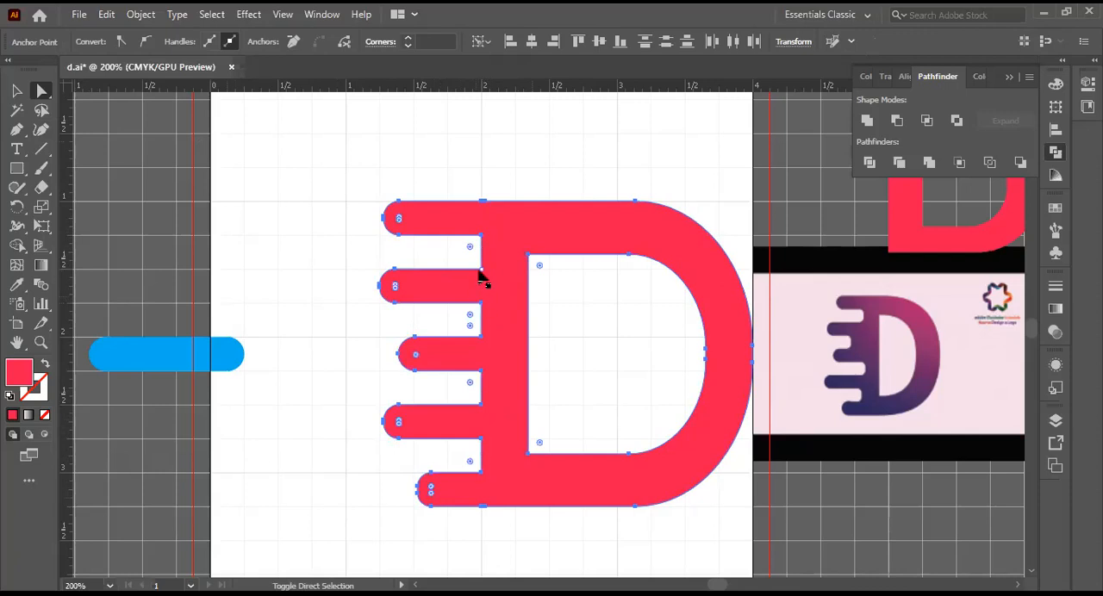
pyautogui.keyDown('shift'); pyautogui.click(481, 269); pyautogui.keyUp('shift')
pyautogui.keyDown('shift'); pyautogui.click(481, 238); pyautogui.keyUp('shift')
pyautogui.click(483, 271)
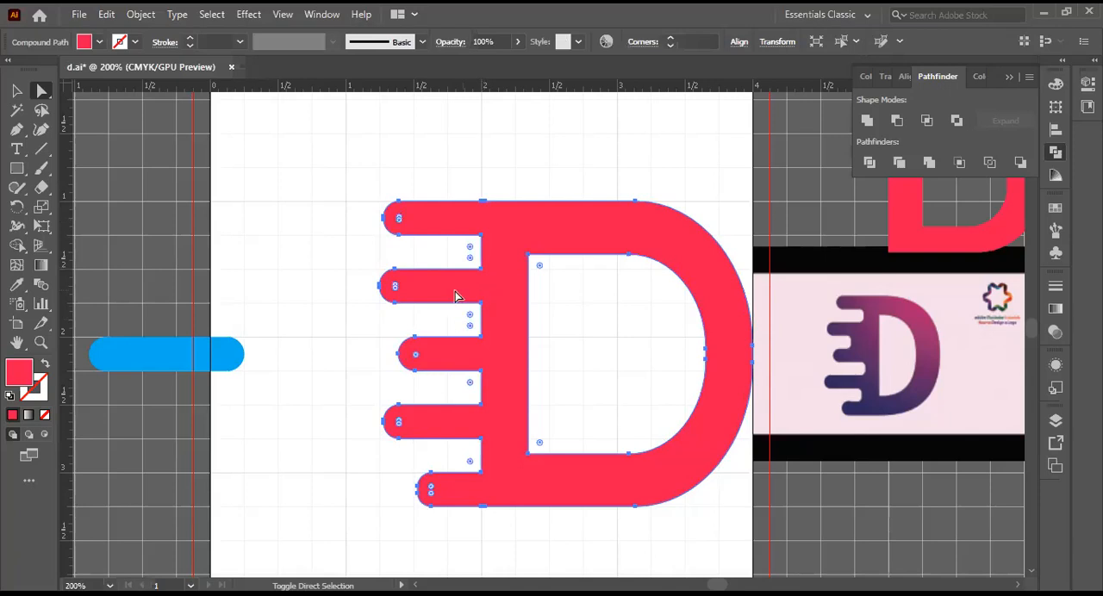
pyautogui.click(480, 310)
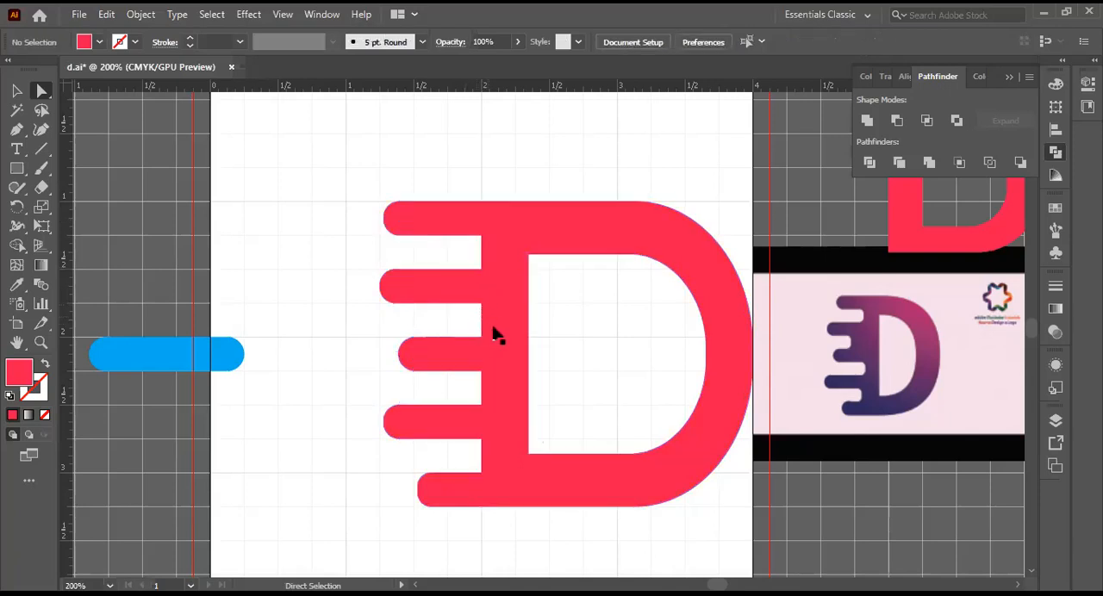
# Step: Select the inner corner points of the top two gaps with Direct Selection and try to add the third gap's upper corner
pyautogui.moveTo(40, 90); pyautogui.dragTo(110, 91)
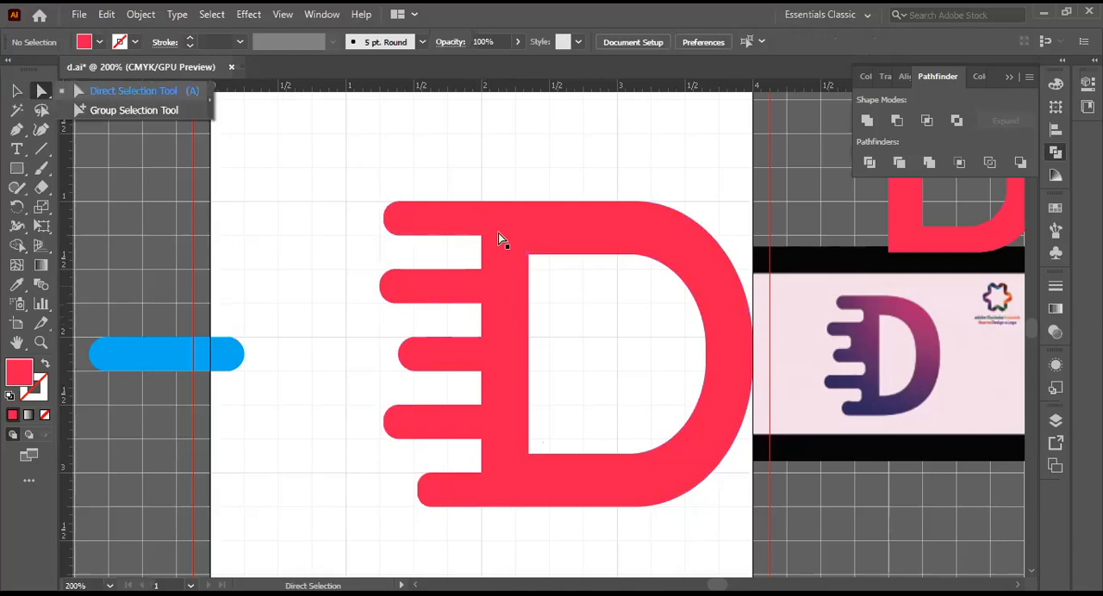
pyautogui.click(480, 239)
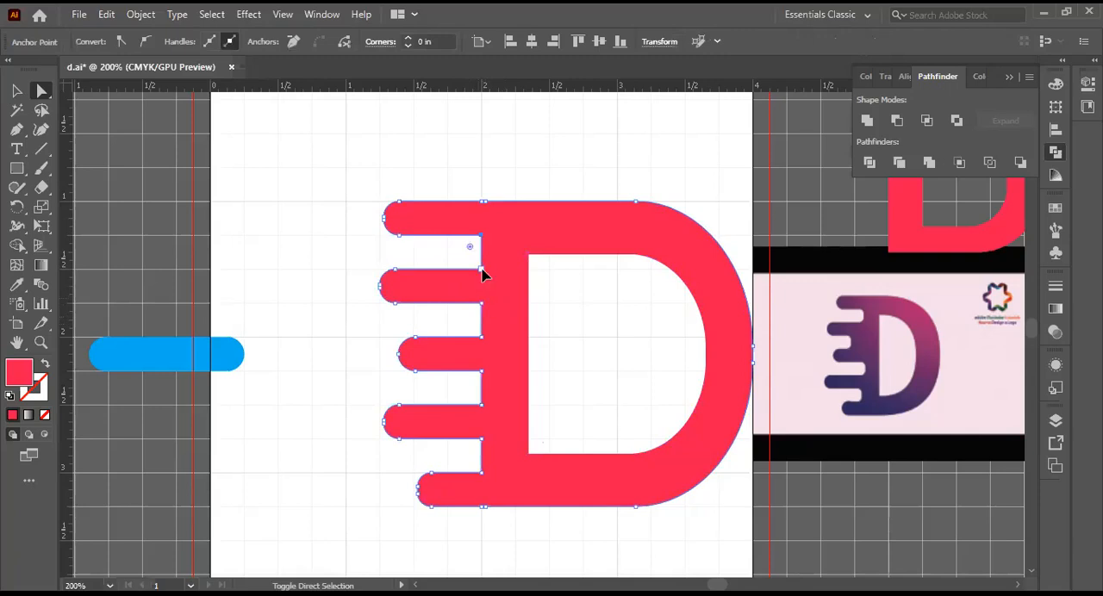
pyautogui.keyDown('shift'); pyautogui.click(482, 269); pyautogui.keyUp('shift')
pyautogui.keyDown('shift'); pyautogui.click(481, 303); pyautogui.keyUp('shift')
pyautogui.keyDown('shift'); pyautogui.click(482, 337); pyautogui.keyUp('shift')
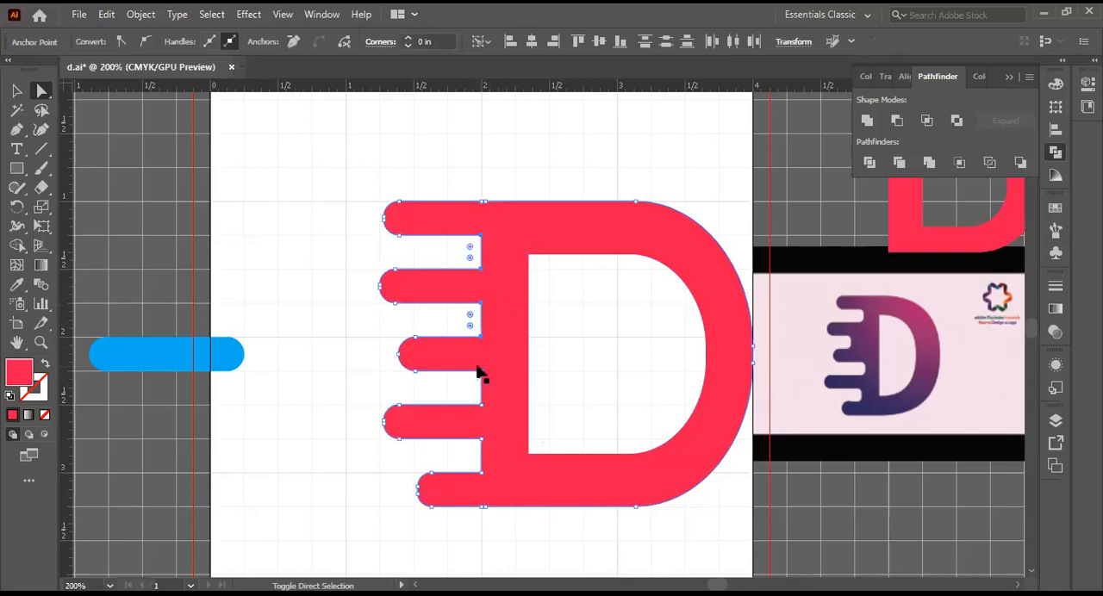
pyautogui.click(484, 377)
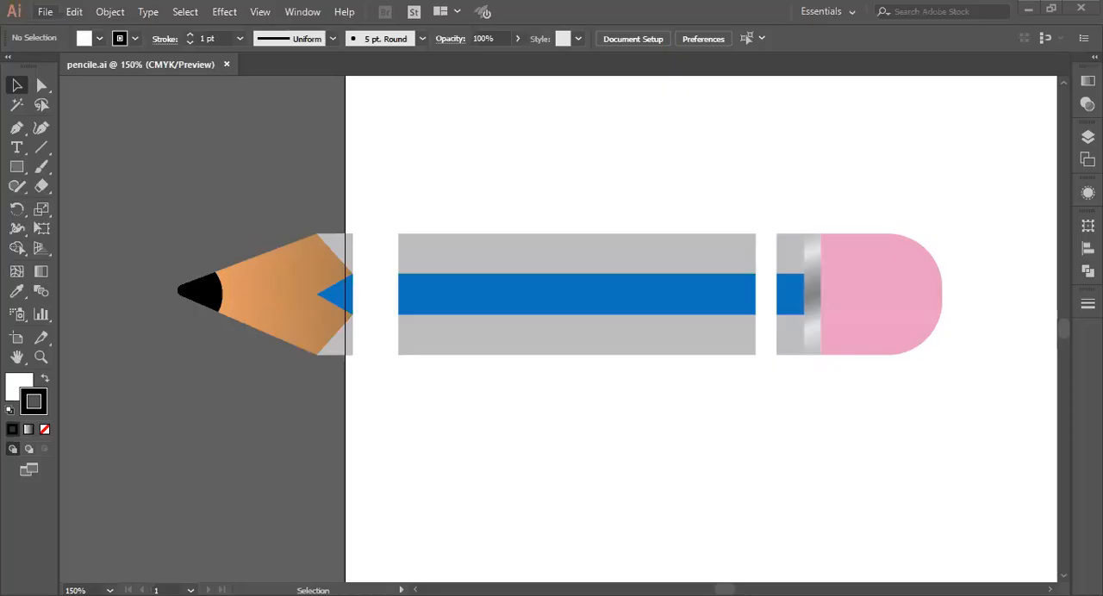
# Step: Create a new 4 x 4 inch document with one artboard in CMYK color mode
pyautogui.click(45, 11)
pyautogui.click(73, 32)
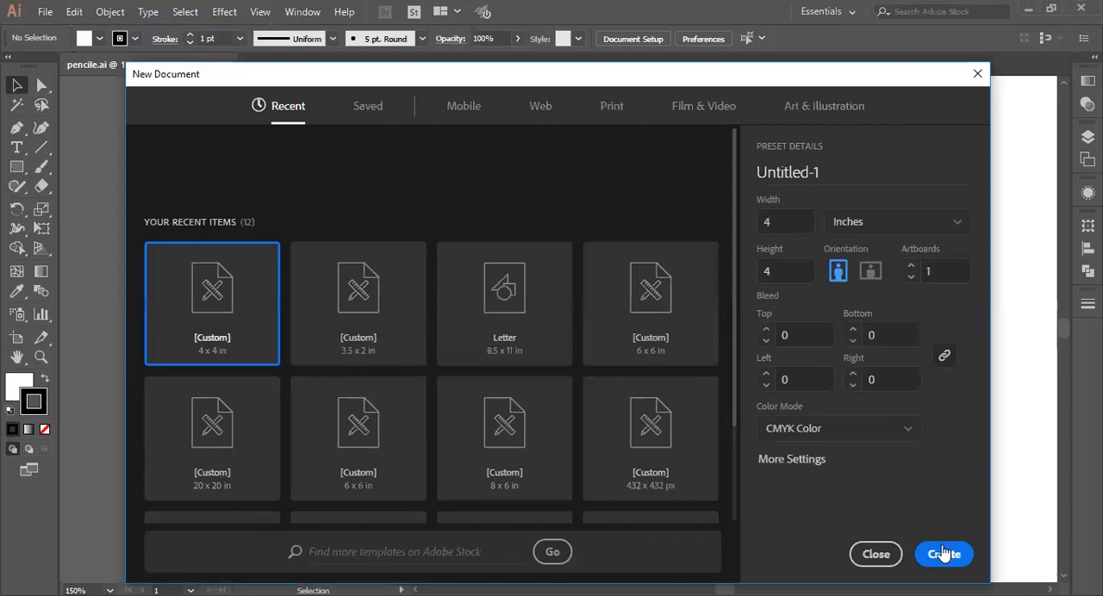
pyautogui.click(943, 556)
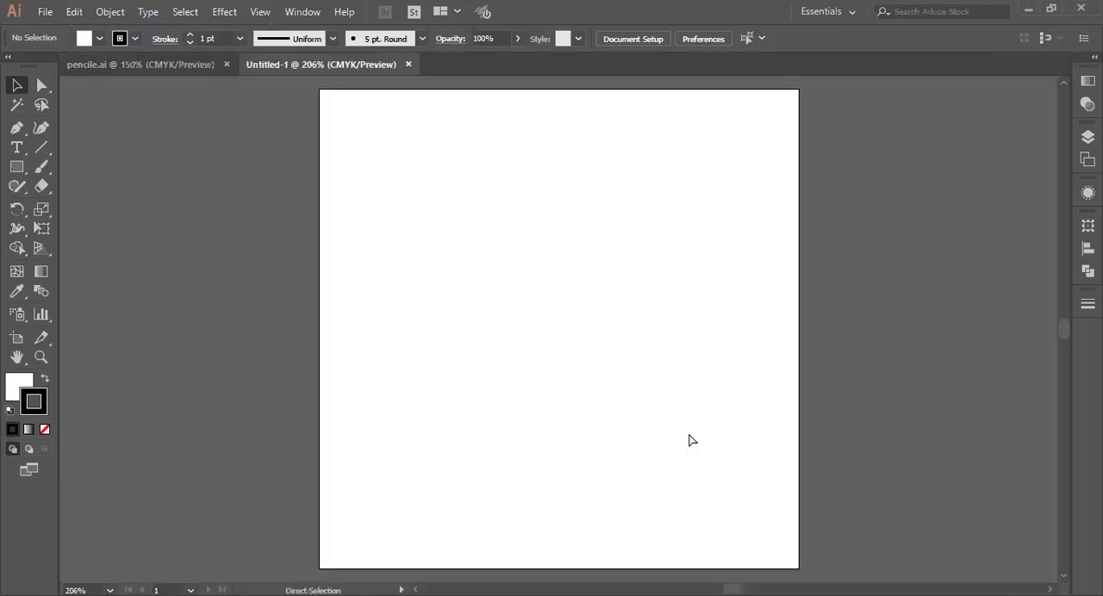
# Step: Draw a rectangle slightly wider than it is tall near the middle of the artboard
pyautogui.hotkey('ctrl', '=')
pyautogui.hotkey('ctrl', '=')
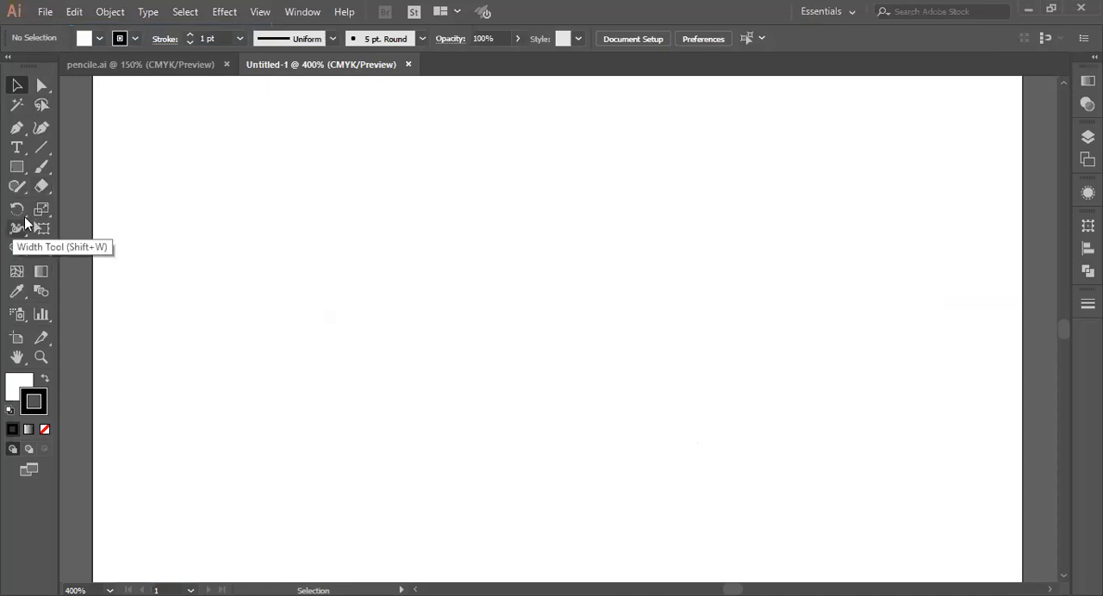
pyautogui.click(17, 166)
pyautogui.moveTo(396, 196)
pyautogui.mouseDown()
pyautogui.moveTo(576, 441)
pyautogui.moveTo(784, 497)
pyautogui.moveTo(787, 511)
pyautogui.mouseUp()
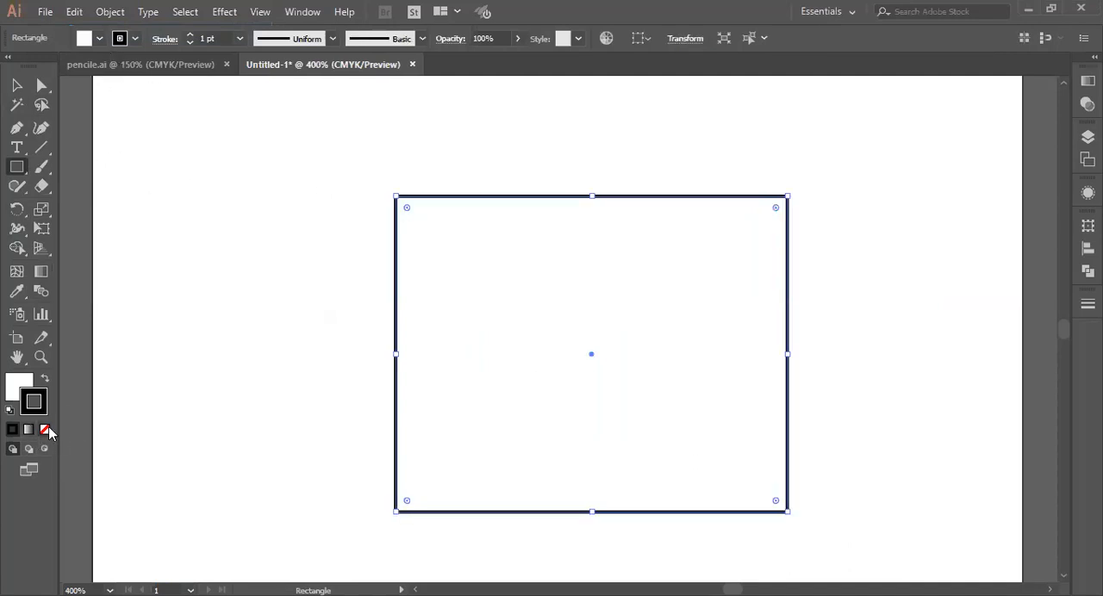
# Step: Remove the rectangle's stroke, fill it with the red swatch and close the floating color panels
pyautogui.click(45, 429)
pyautogui.click(11, 385)
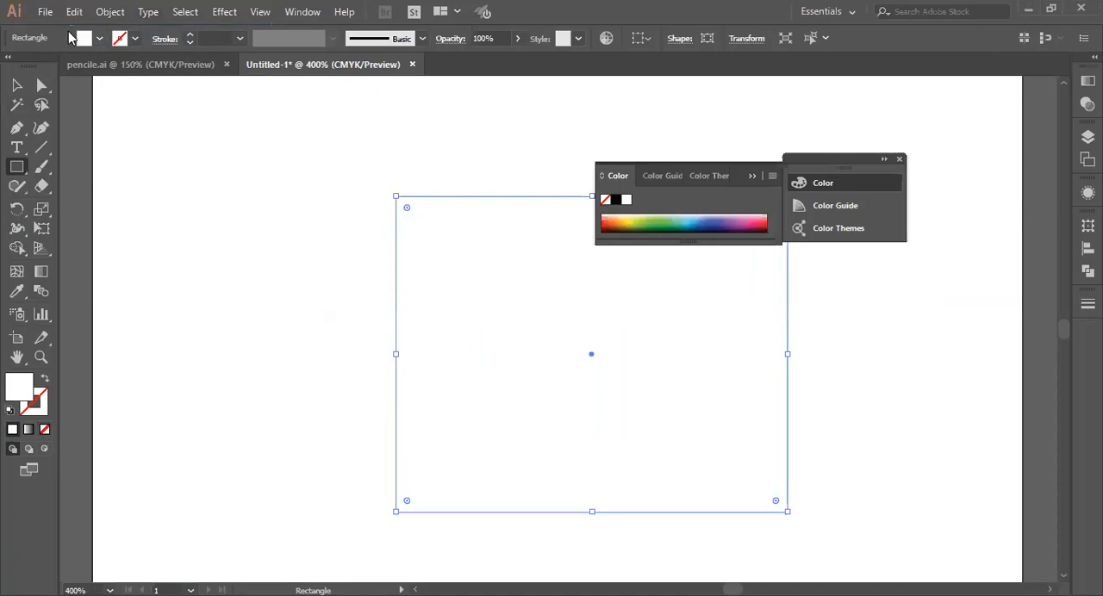
pyautogui.click(86, 42)
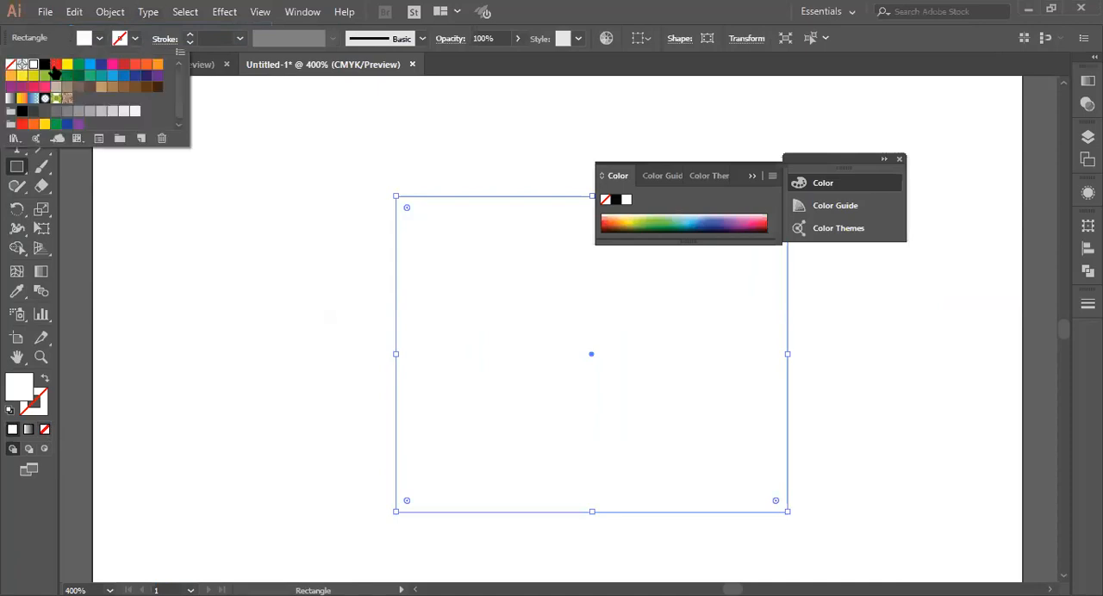
pyautogui.click(56, 64)
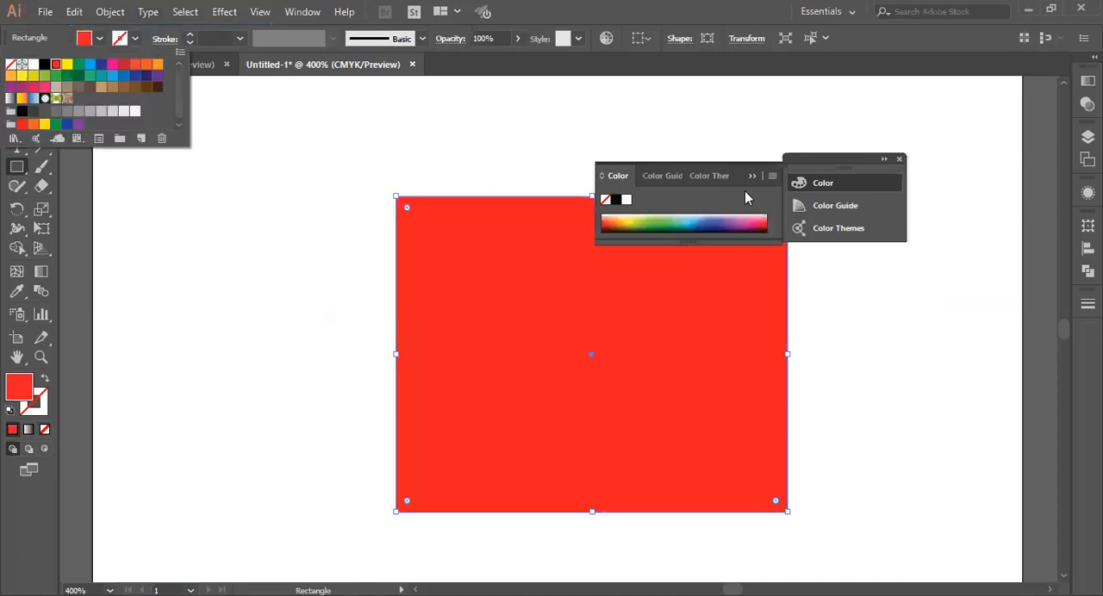
pyautogui.click(901, 161)
pyautogui.click(899, 160)
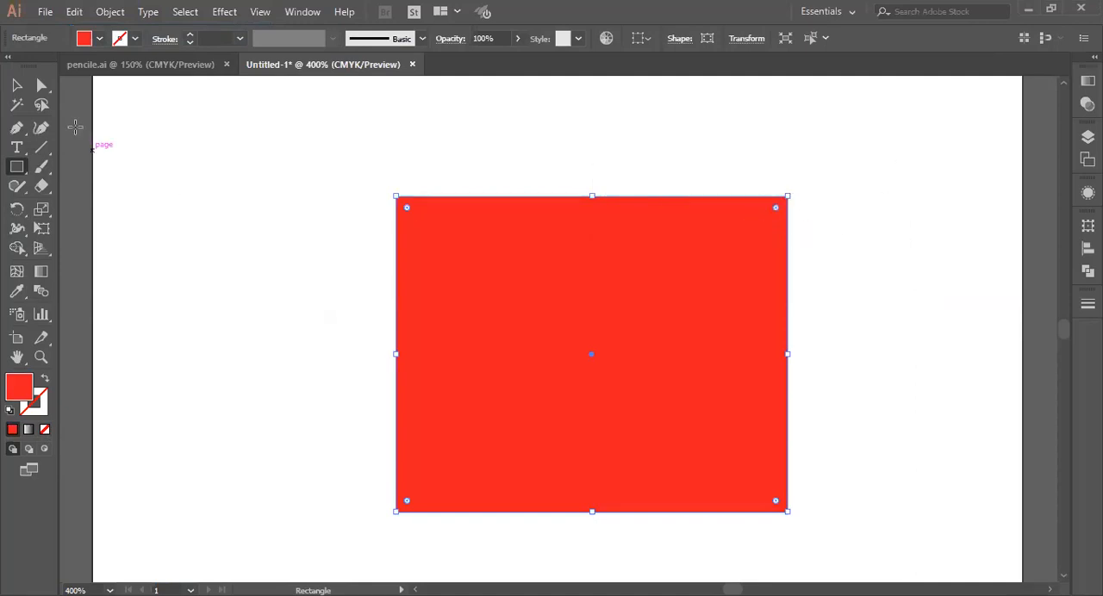
# Step: Select the rectangle's two right corner points with Direct Selection and round them to a 0.68 in corner radius
pyautogui.click(42, 87)
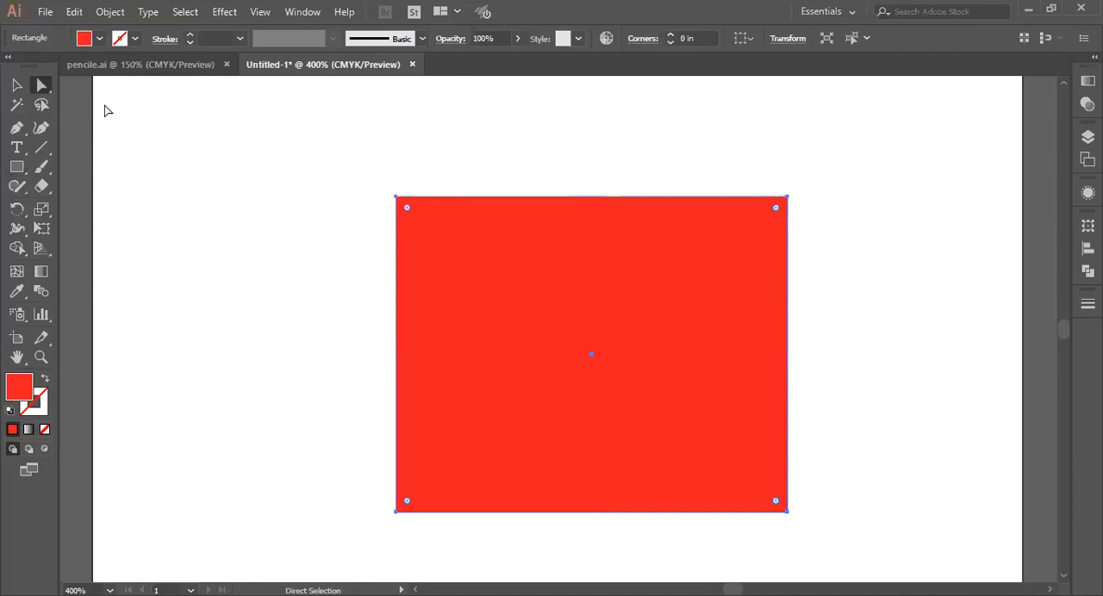
pyautogui.click(787, 197)
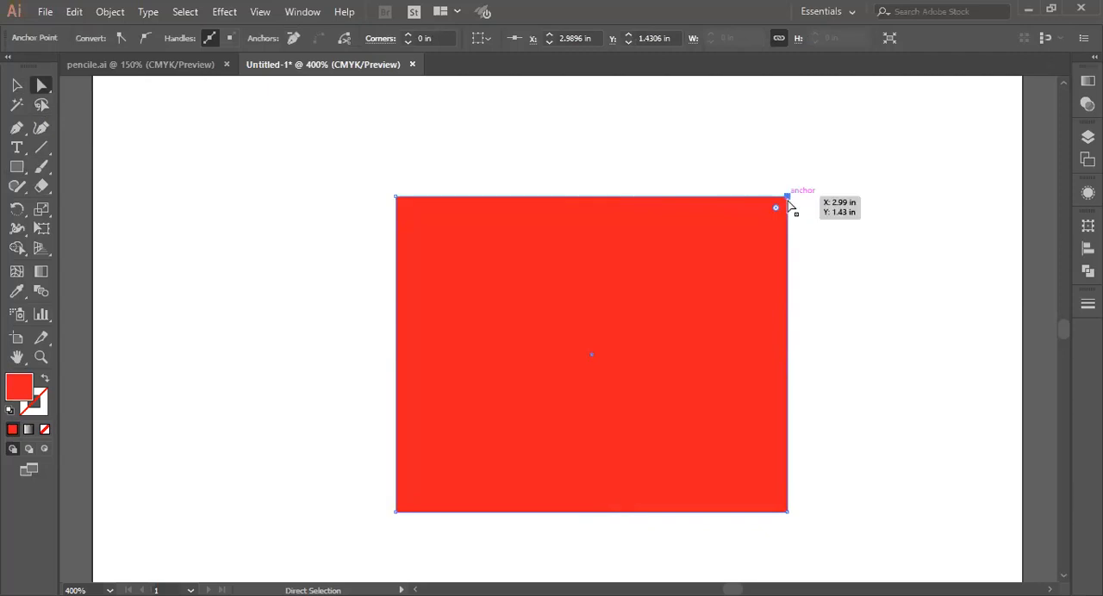
pyautogui.keyDown('shift'); pyautogui.click(787, 512); pyautogui.keyUp('shift')
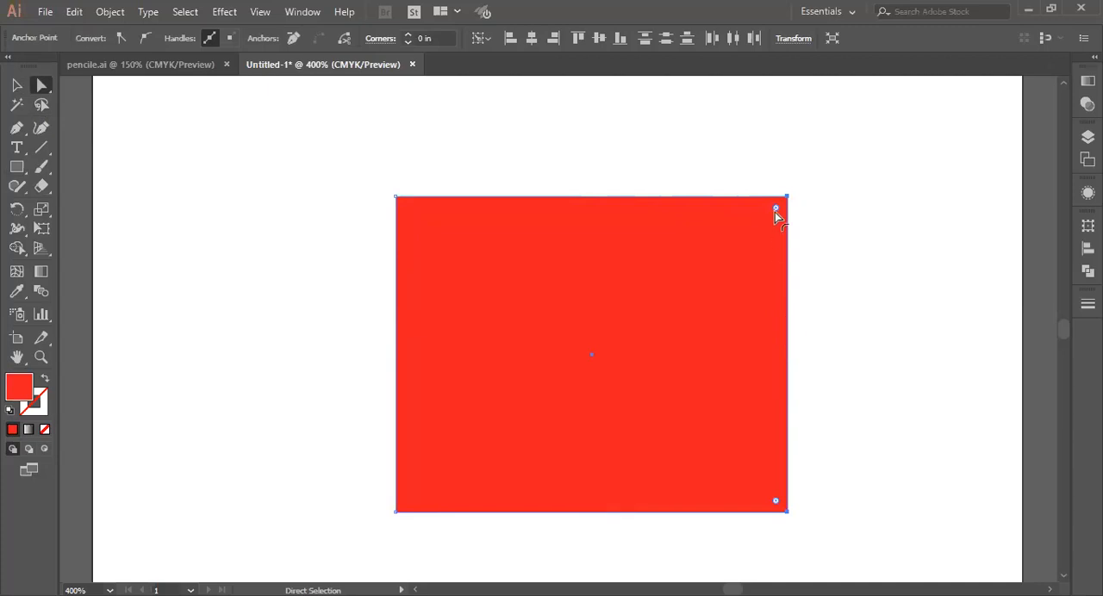
pyautogui.moveTo(775, 212); pyautogui.dragTo(561, 362)
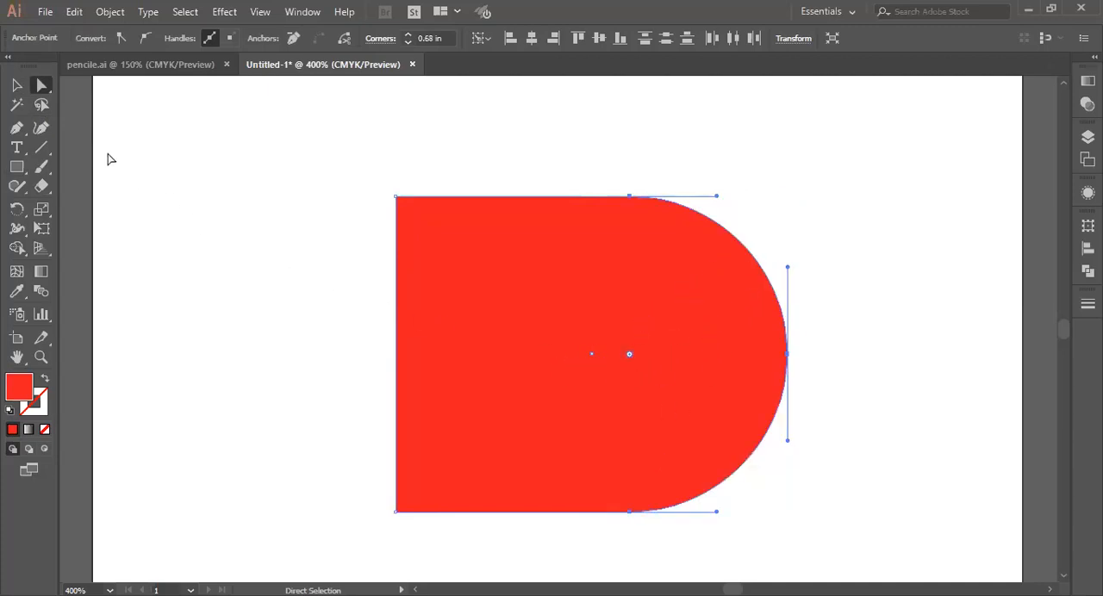
# Step: Narrow the rounded shape by moving its straight left side inward to about X 1.98 in, and clear the selection
pyautogui.click(16, 85)
pyautogui.moveTo(396, 354); pyautogui.dragTo(555, 344)
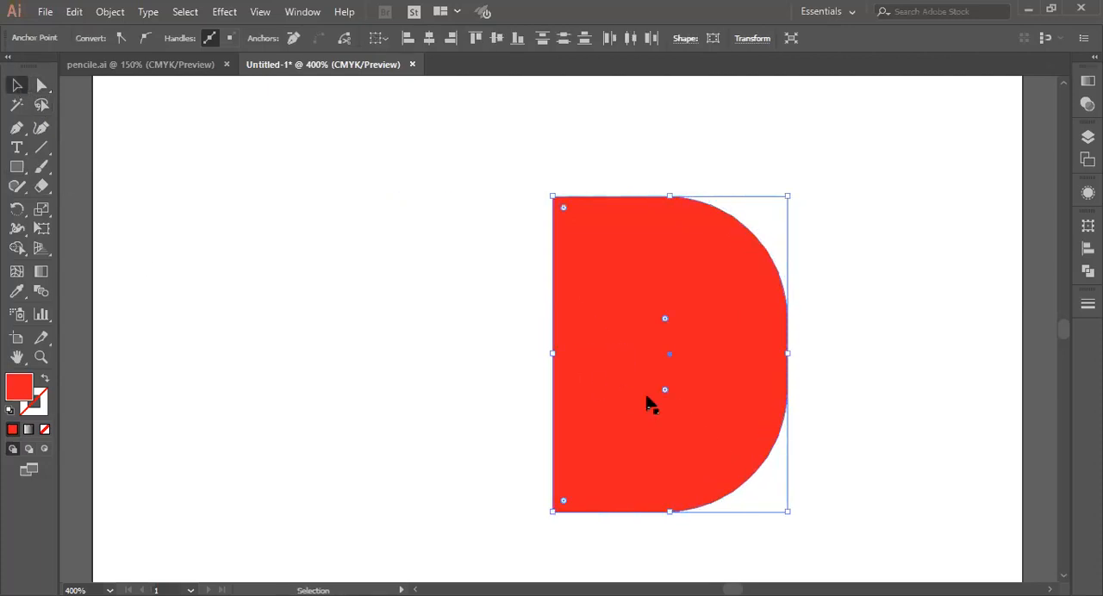
pyautogui.click(836, 393)
pyautogui.click(661, 395)
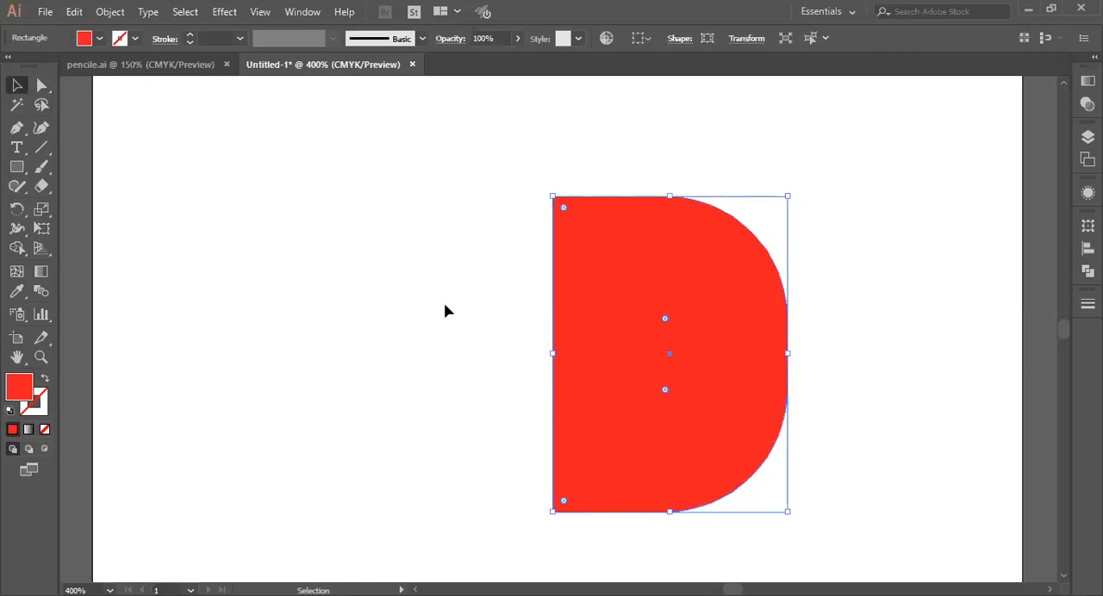
pyautogui.click(496, 469)
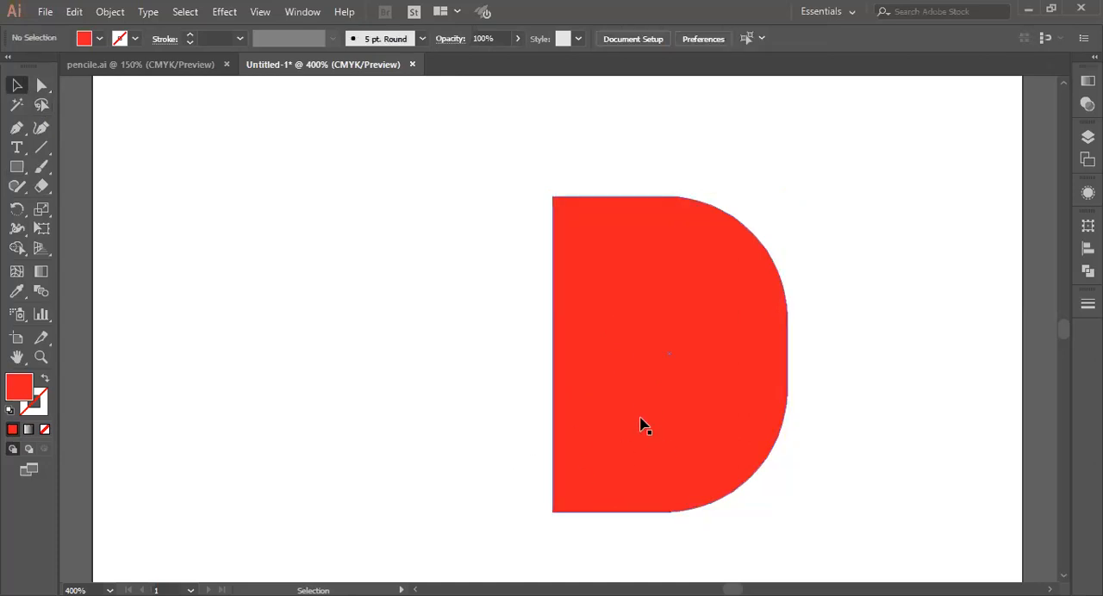
# Step: Select both sharp corner points on the D shape's straight side with Direct Selection, and clear the selection
pyautogui.click(643, 389)
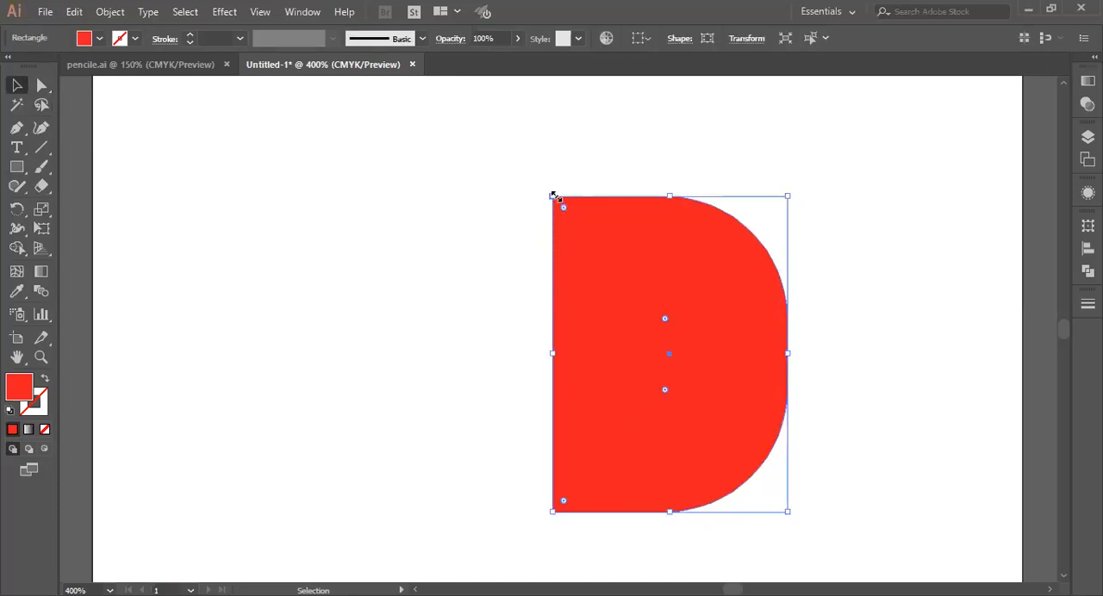
pyautogui.click(49, 82)
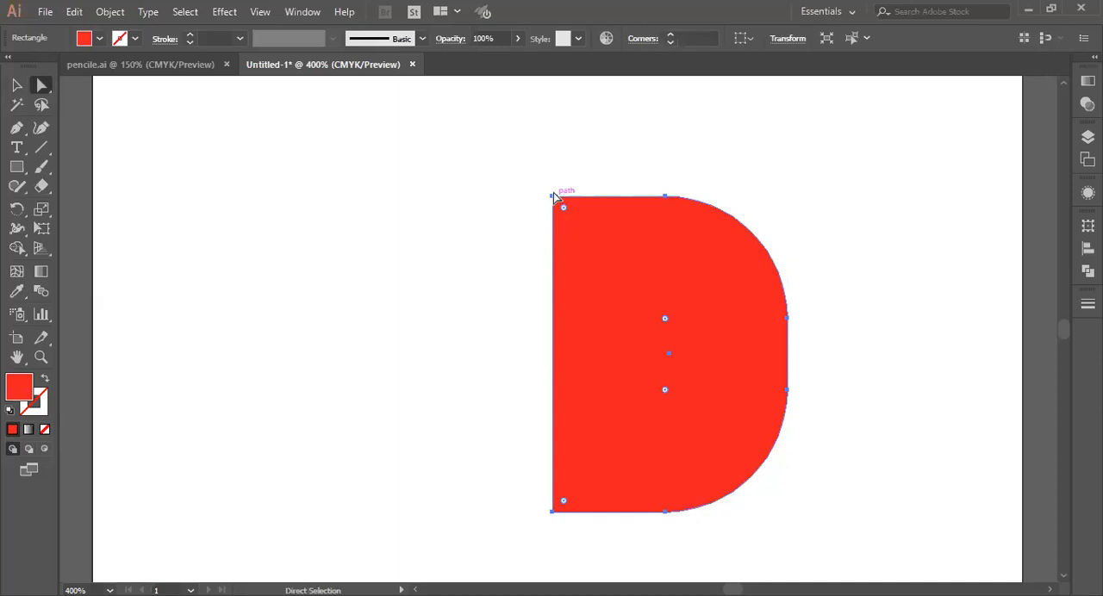
pyautogui.click(552, 198)
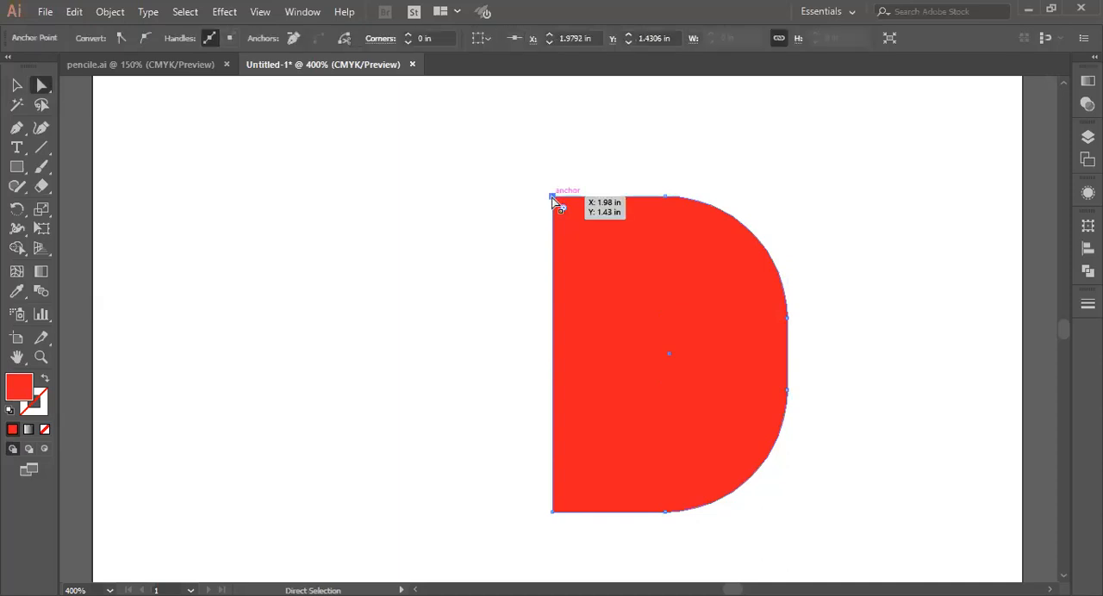
pyautogui.click(524, 266)
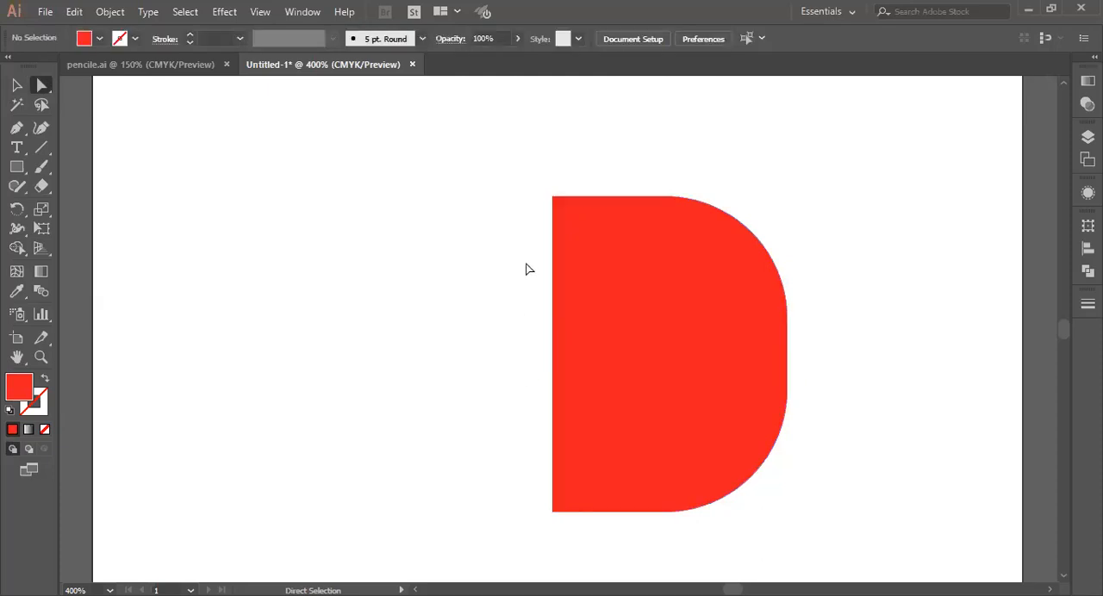
pyautogui.click(551, 198)
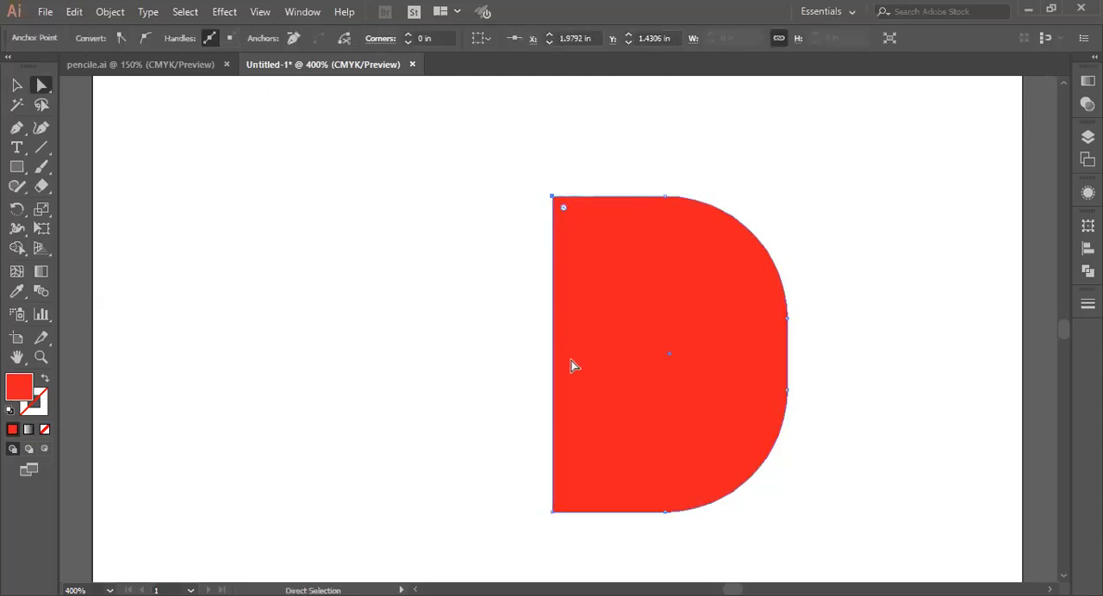
pyautogui.keyDown('shift'); pyautogui.click(552, 512); pyautogui.keyUp('shift')
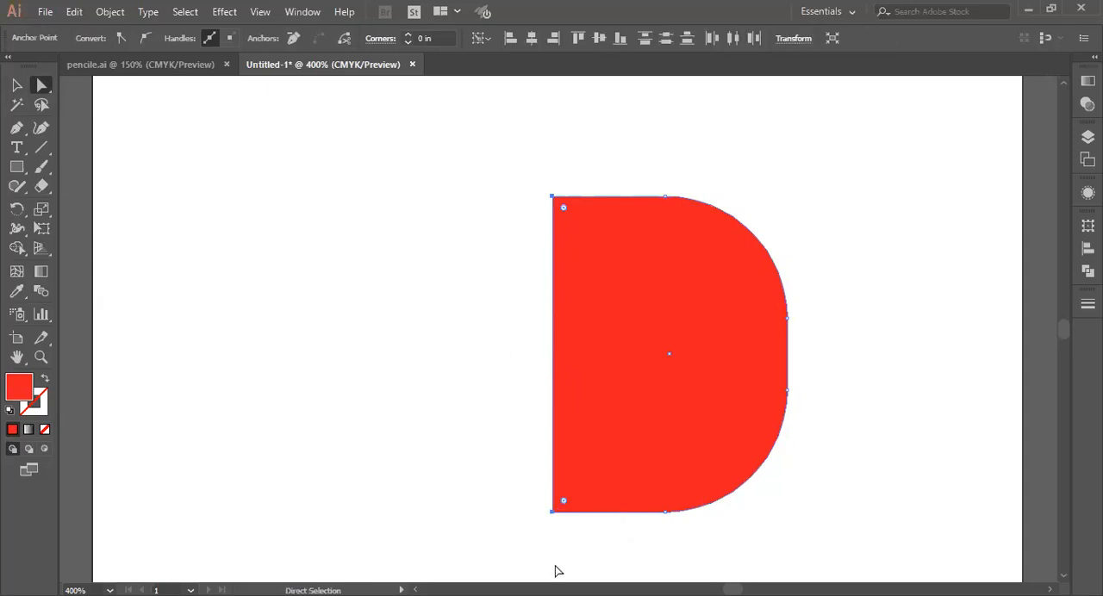
pyautogui.click(17, 85)
pyautogui.click(345, 259)
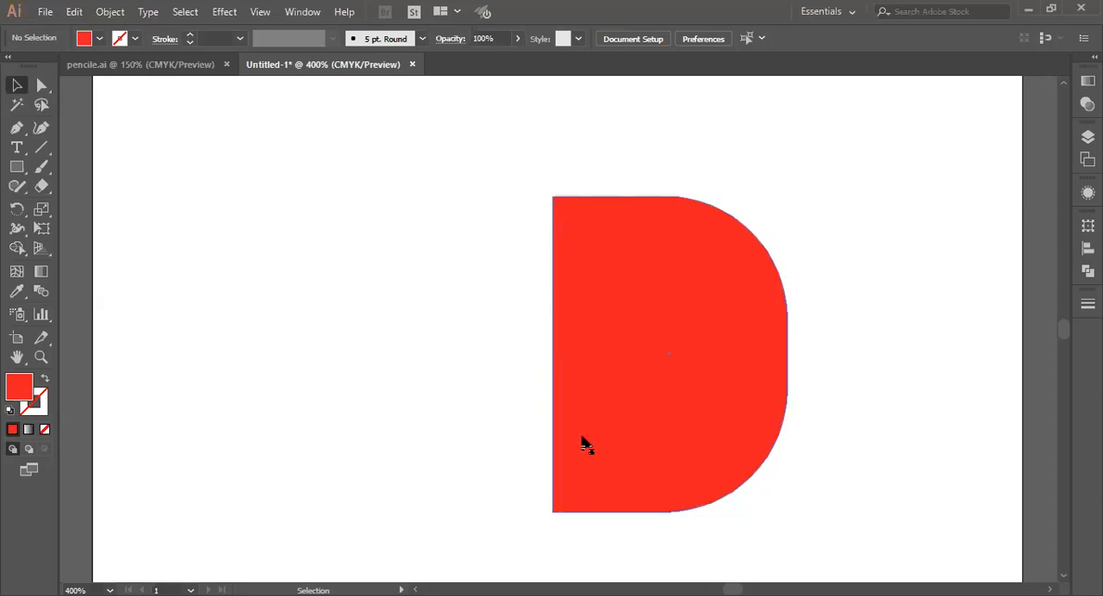
pyautogui.click(685, 332)
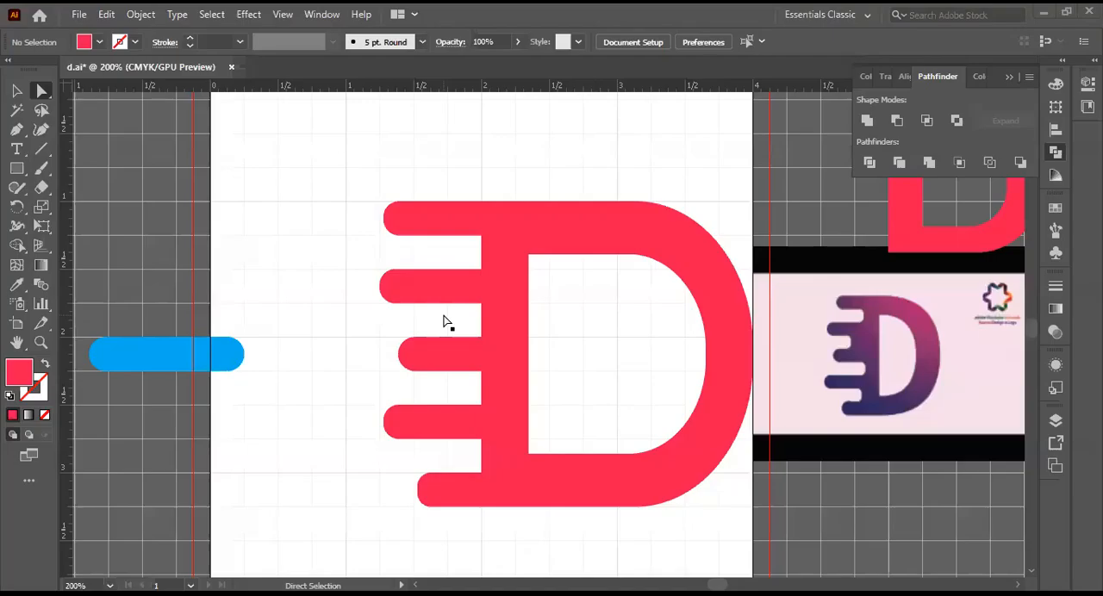
# Step: Try to select the inner corner points where the speed bars meet the D's stem with Direct Selection, and clear the selection
pyautogui.click(43, 90)
pyautogui.click(481, 236)
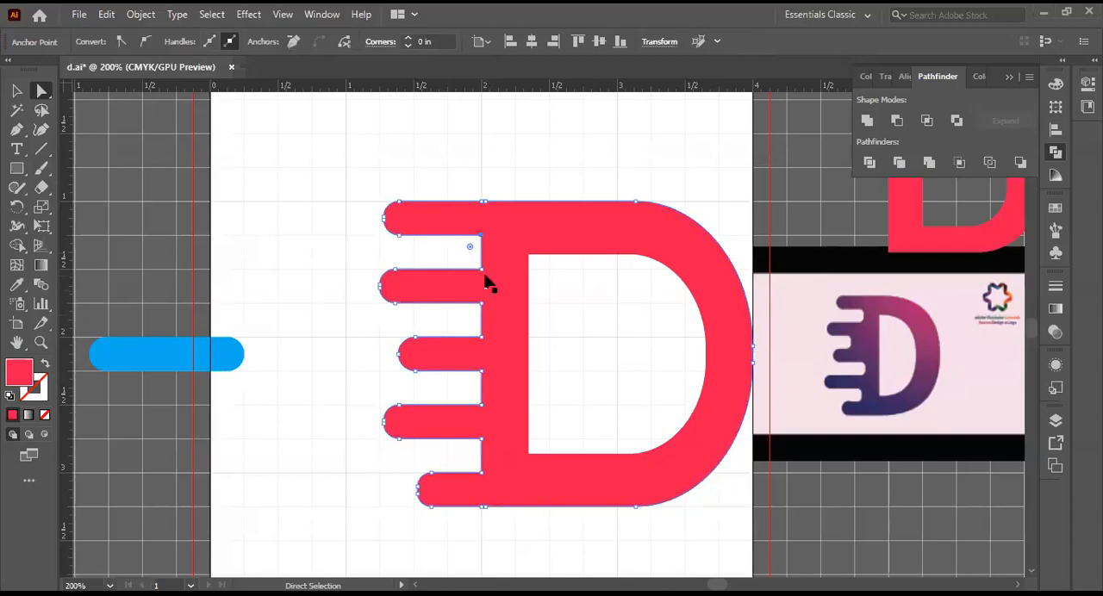
pyautogui.keyDown('shift'); pyautogui.click(481, 269); pyautogui.keyUp('shift')
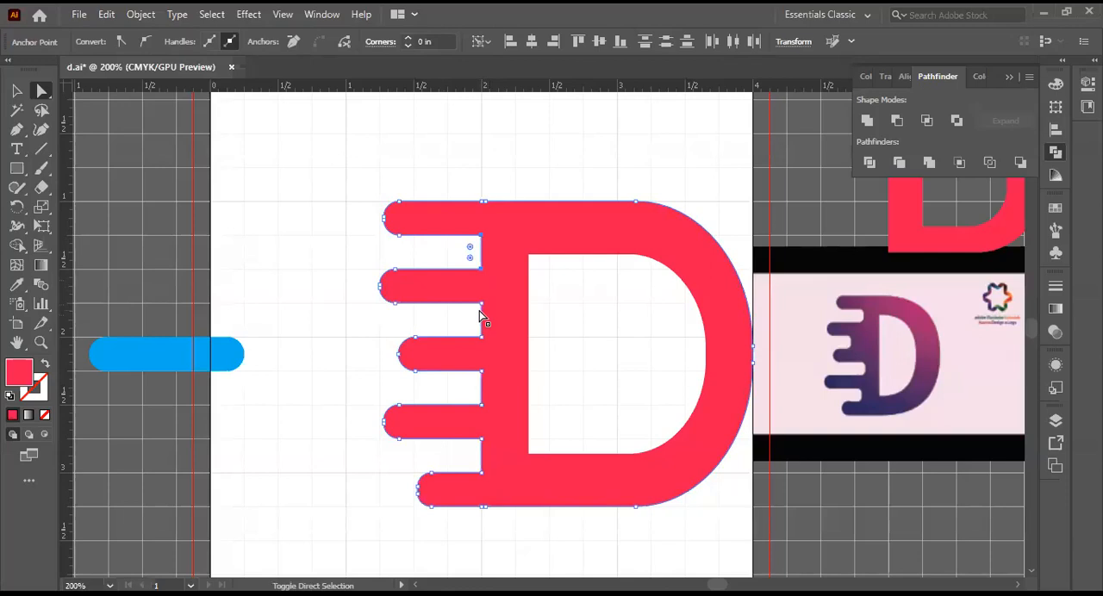
pyautogui.keyDown('shift'); pyautogui.click(481, 304); pyautogui.keyUp('shift')
pyautogui.keyDown('shift'); pyautogui.click(482, 336); pyautogui.keyUp('shift')
pyautogui.keyDown('shift'); pyautogui.click(482, 373); pyautogui.keyUp('shift')
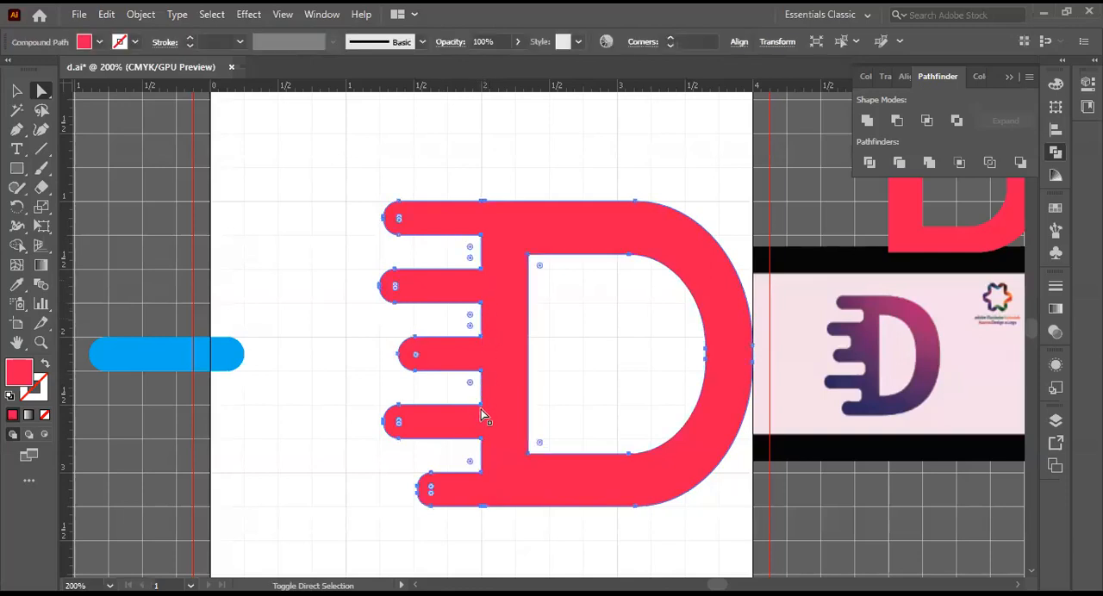
pyautogui.click(306, 258)
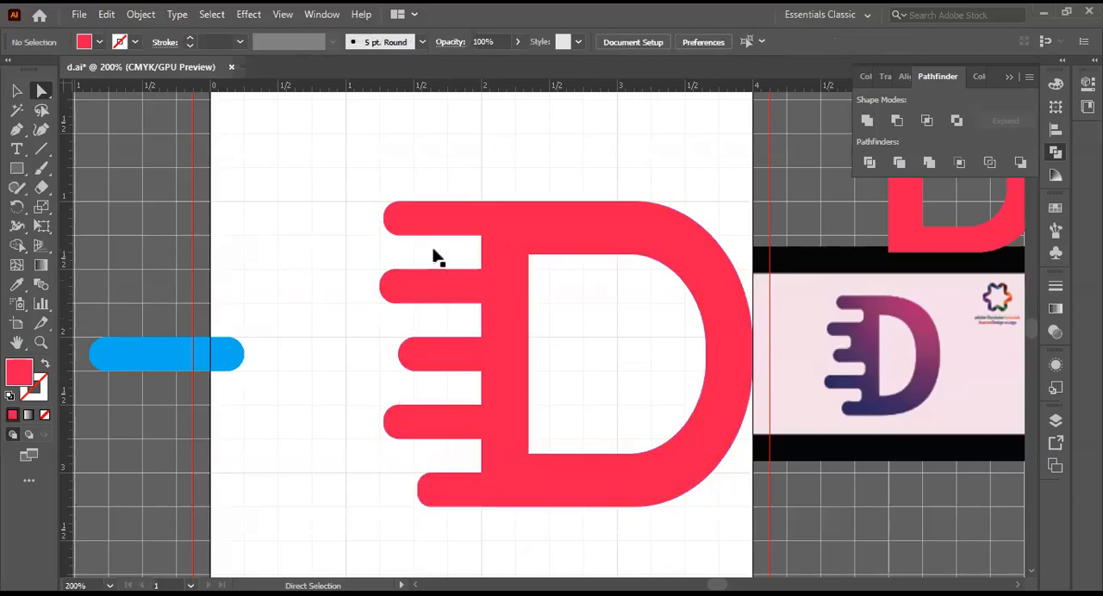
# Step: Try to select both inner corner points in the gap between the top two speed bars with Direct Selection, and clear the selection
pyautogui.moveTo(43, 94); pyautogui.dragTo(89, 90)
pyautogui.click(483, 245)
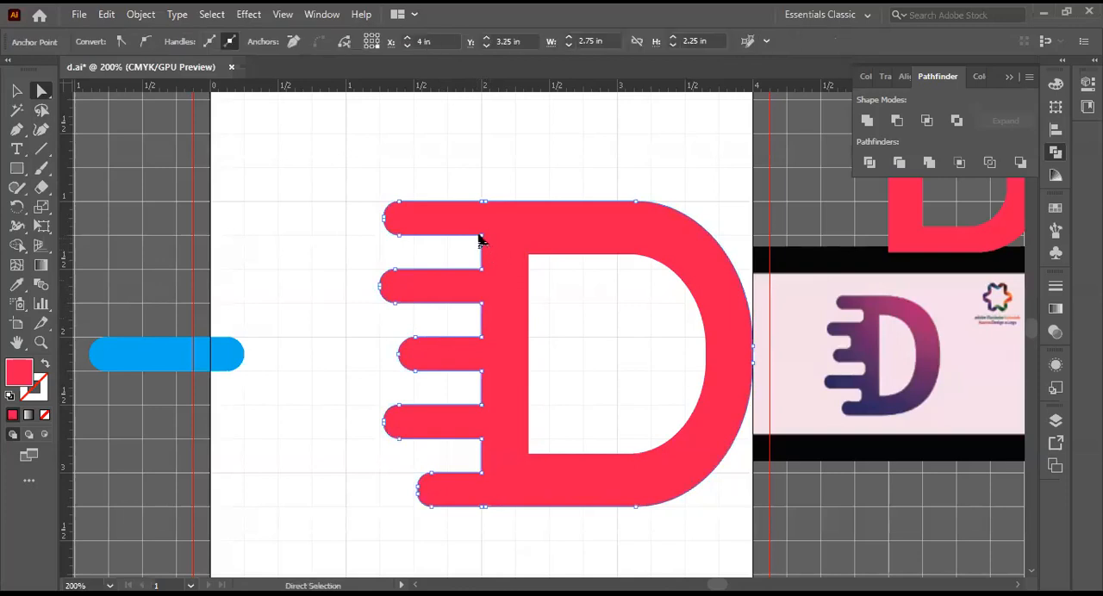
pyautogui.click(481, 236)
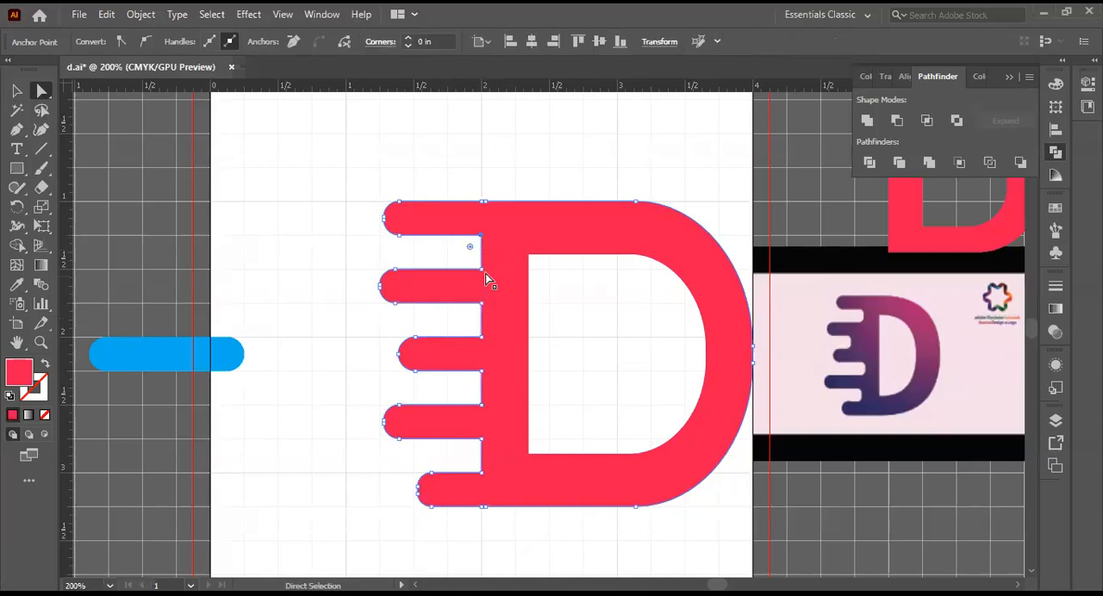
pyautogui.keyDown('ctrl'); pyautogui.click(484, 274); pyautogui.keyUp('ctrl')
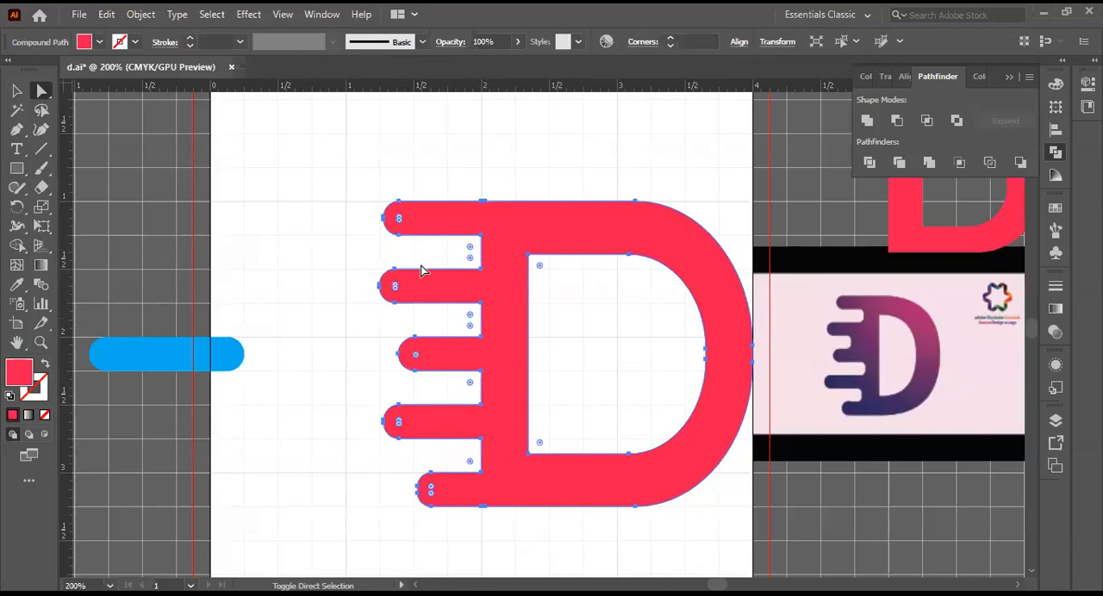
pyautogui.click(350, 245)
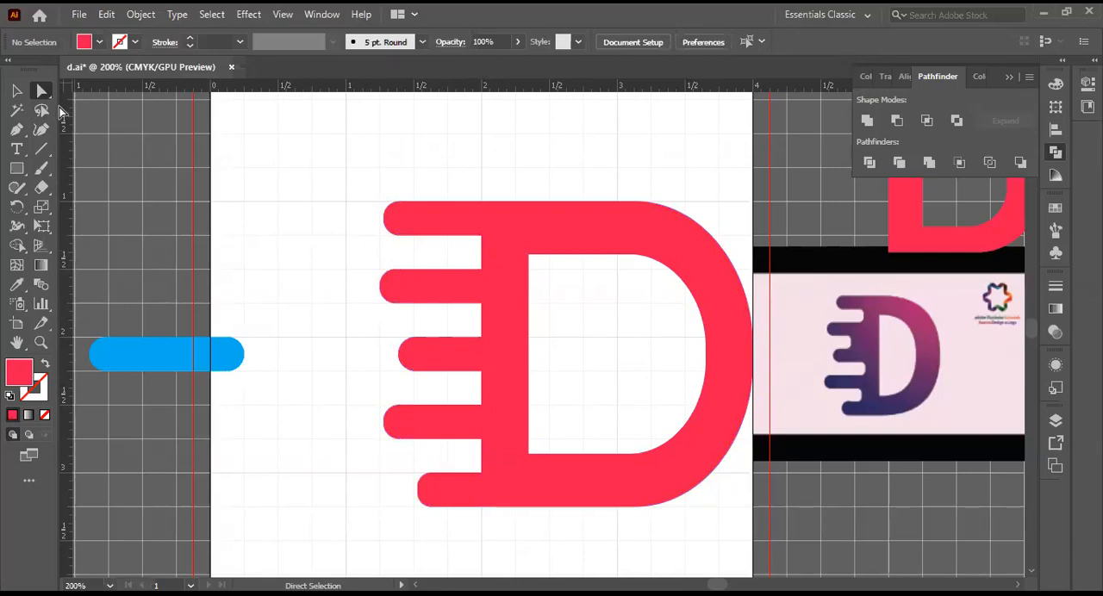
pyautogui.click(43, 93)
pyautogui.click(89, 93)
pyautogui.click(481, 235)
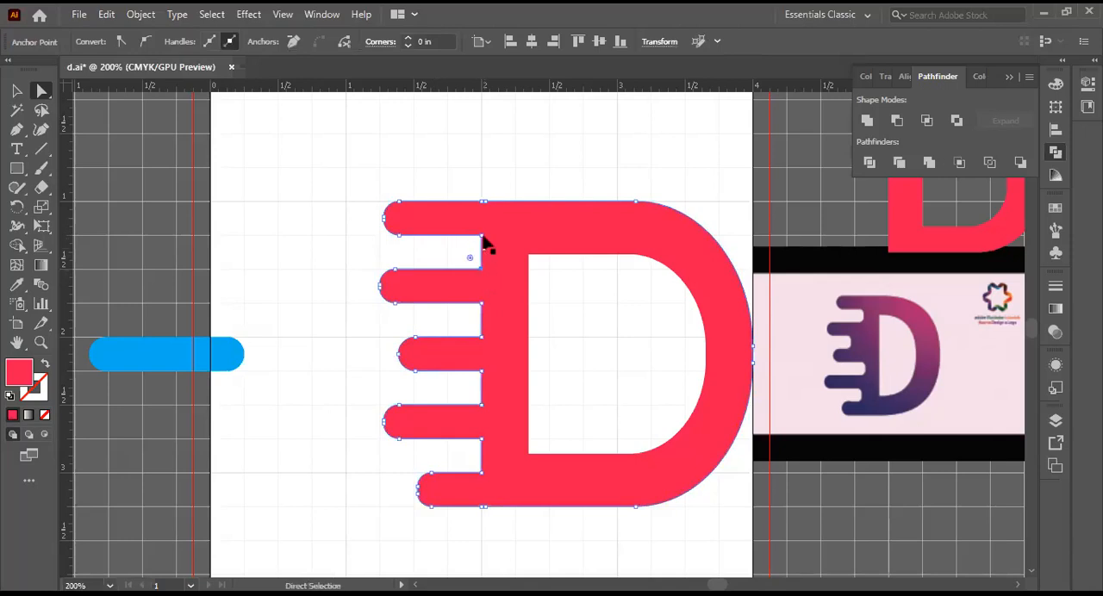
pyautogui.click(484, 245)
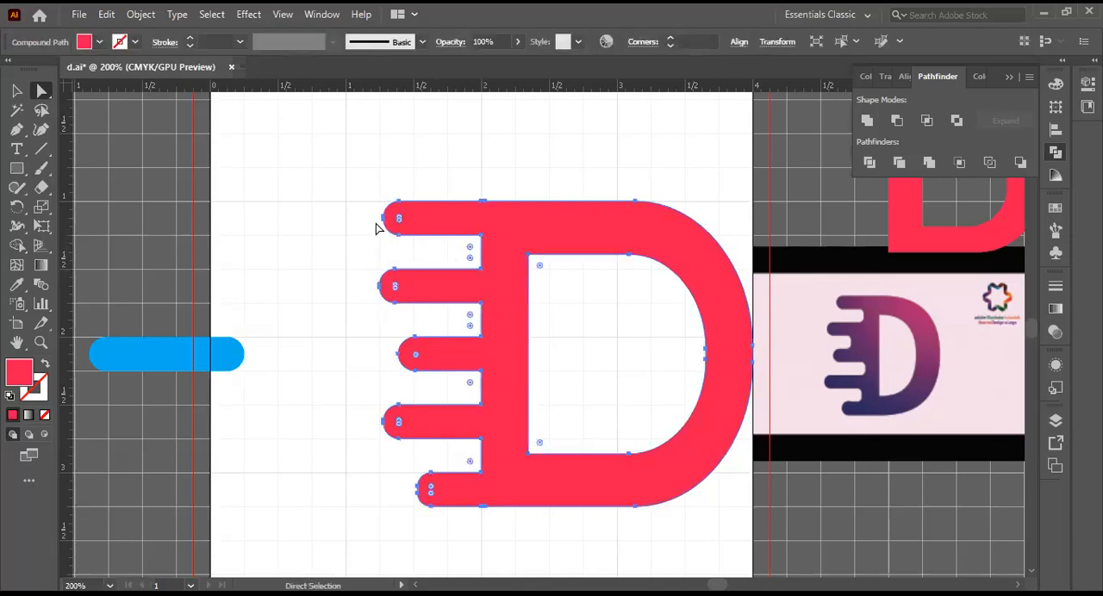
pyautogui.click(142, 160)
# Step: Try to pick out the inner corner point beneath the top speed bar with Direct Selection, and clear the selection
pyautogui.click(41, 93)
pyautogui.click(485, 245)
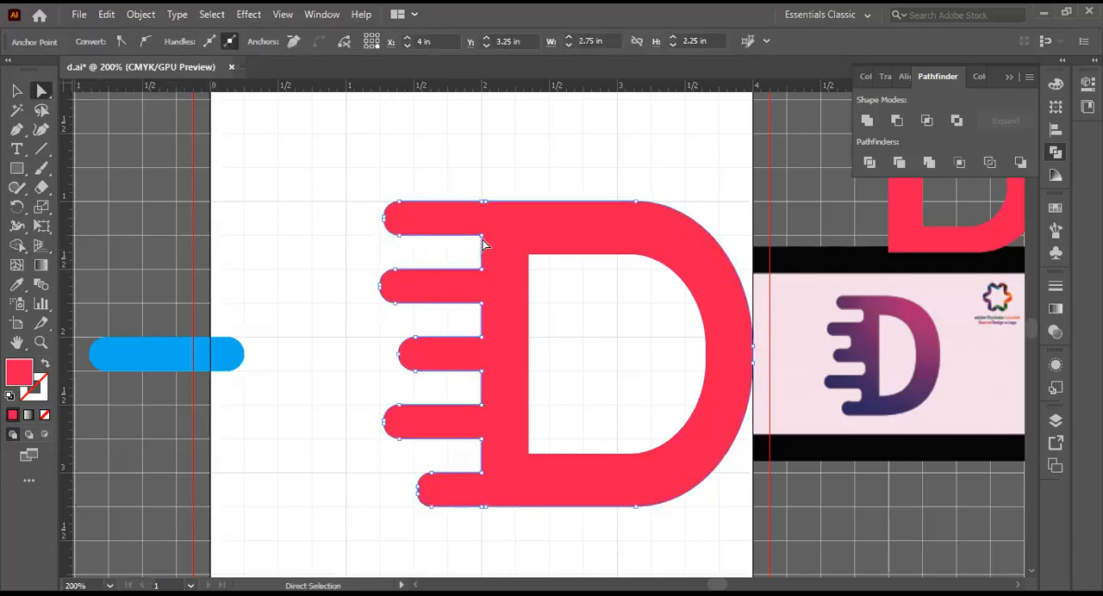
pyautogui.click(488, 243)
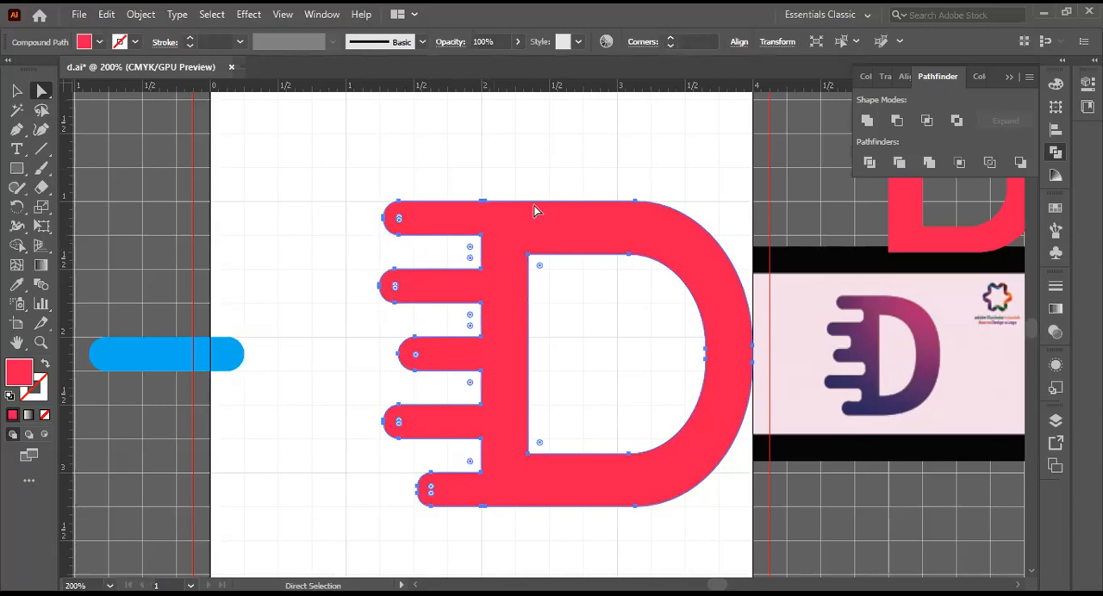
pyautogui.click(172, 176)
pyautogui.moveTo(38, 91); pyautogui.dragTo(62, 92)
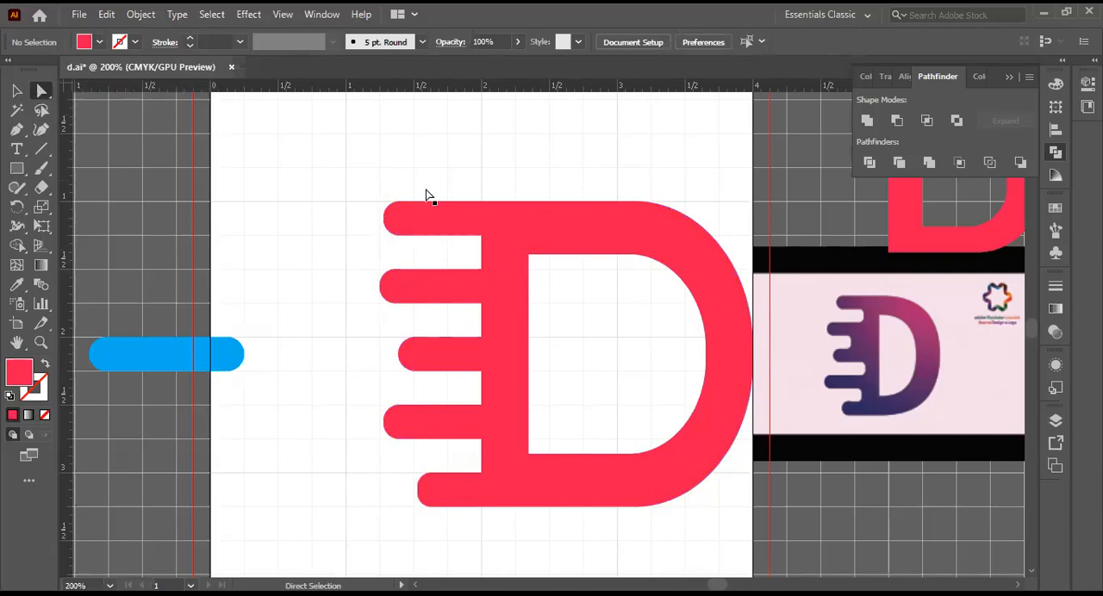
pyautogui.click(479, 238)
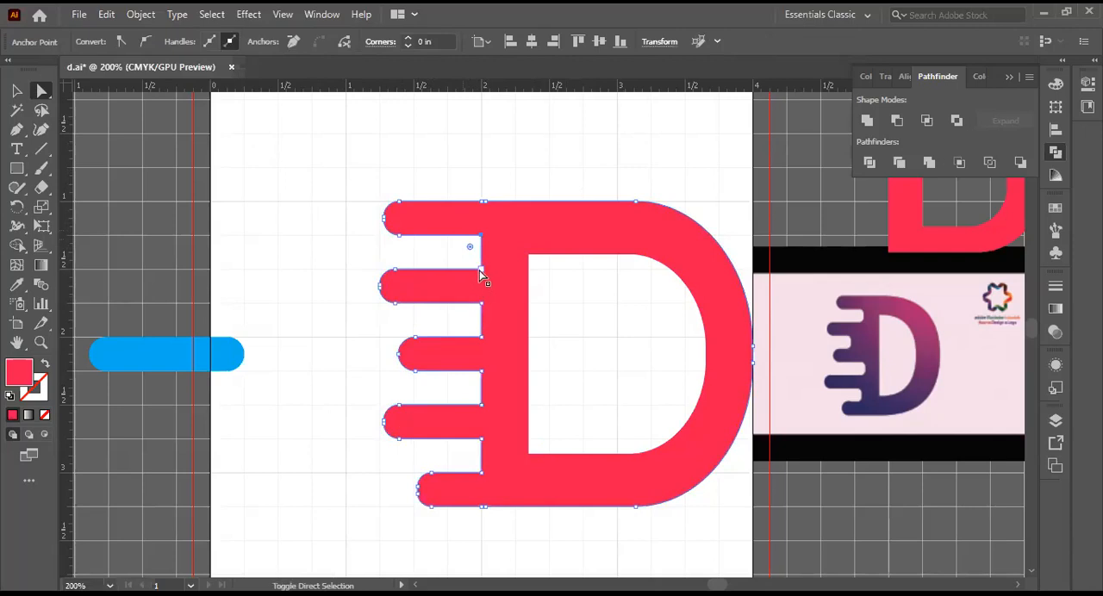
pyautogui.click(485, 278)
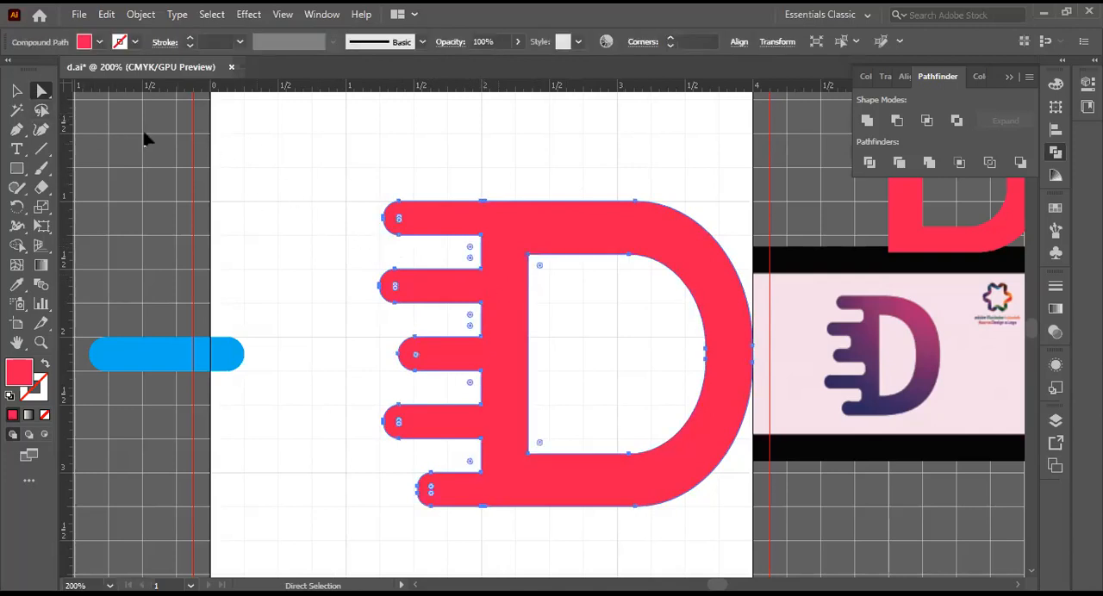
pyautogui.click(203, 144)
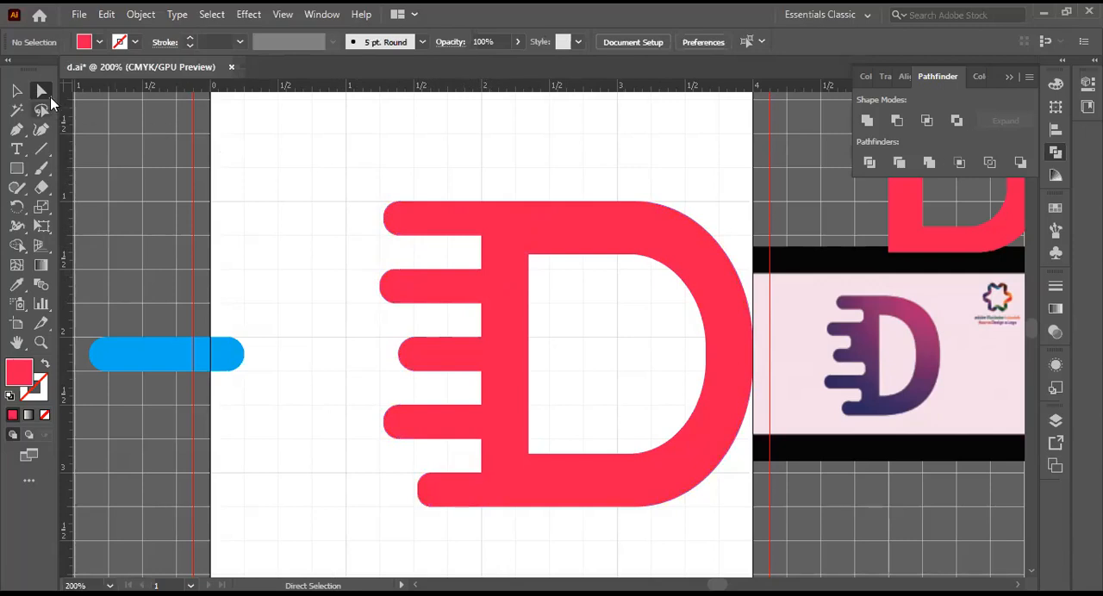
pyautogui.moveTo(51, 98); pyautogui.dragTo(100, 93)
pyautogui.click(487, 240)
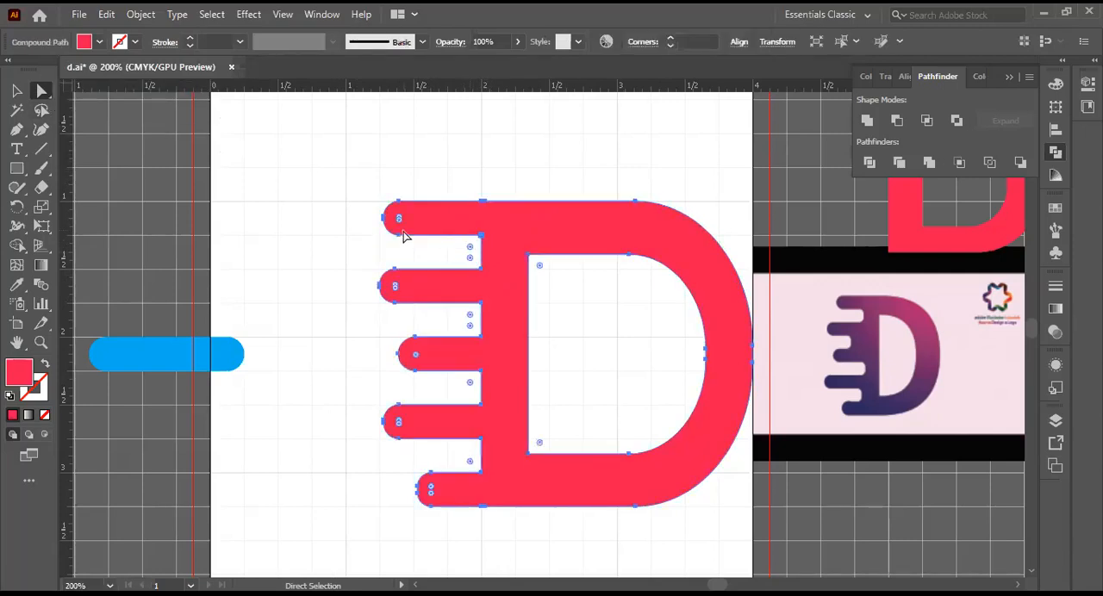
pyautogui.click(363, 254)
# Step: Try to add the second bar's upper inner corner point to the selected corner beneath the top bar, and clear the selection
pyautogui.click(480, 236)
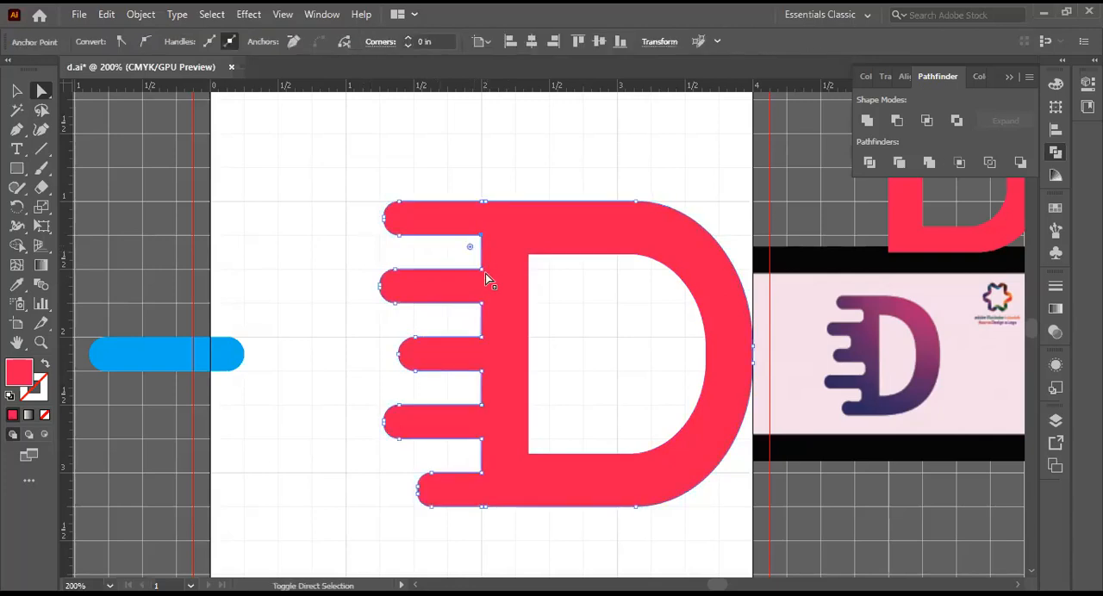
pyautogui.click(485, 273)
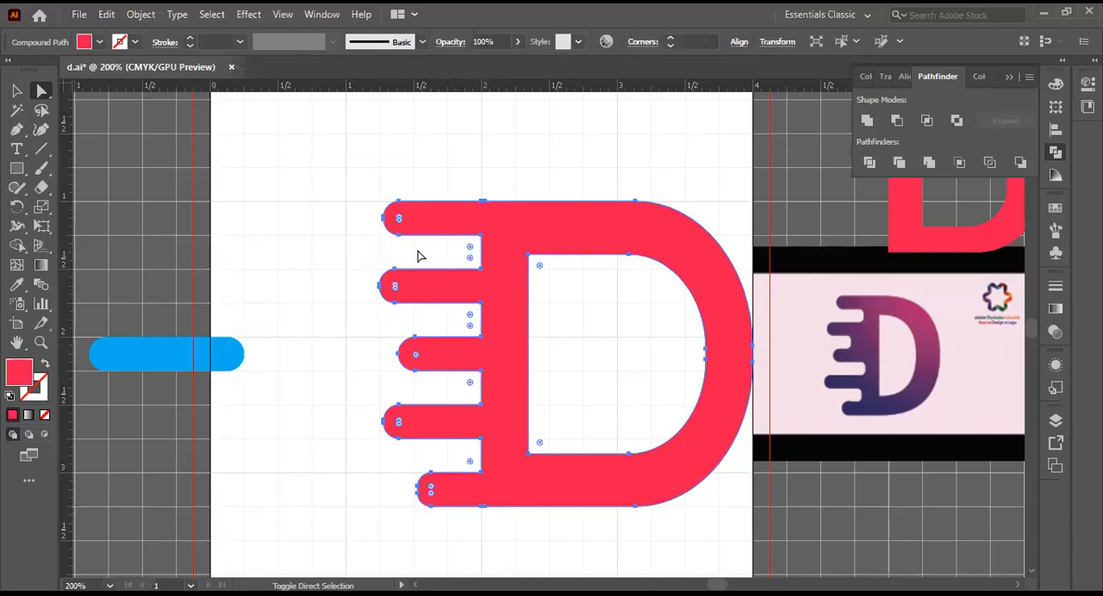
pyautogui.click(374, 212)
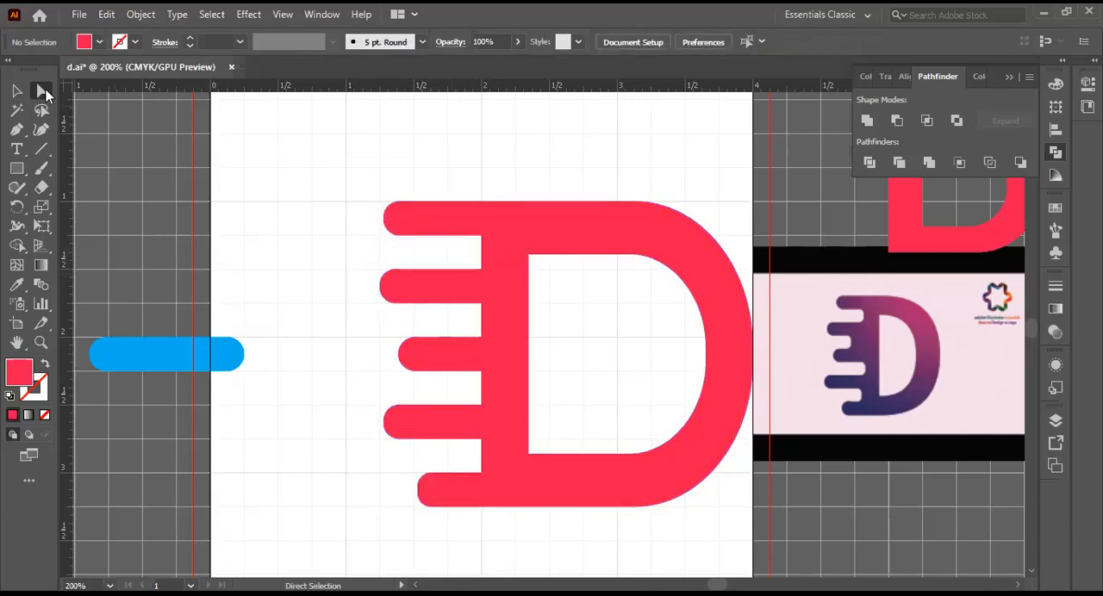
pyautogui.click(482, 240)
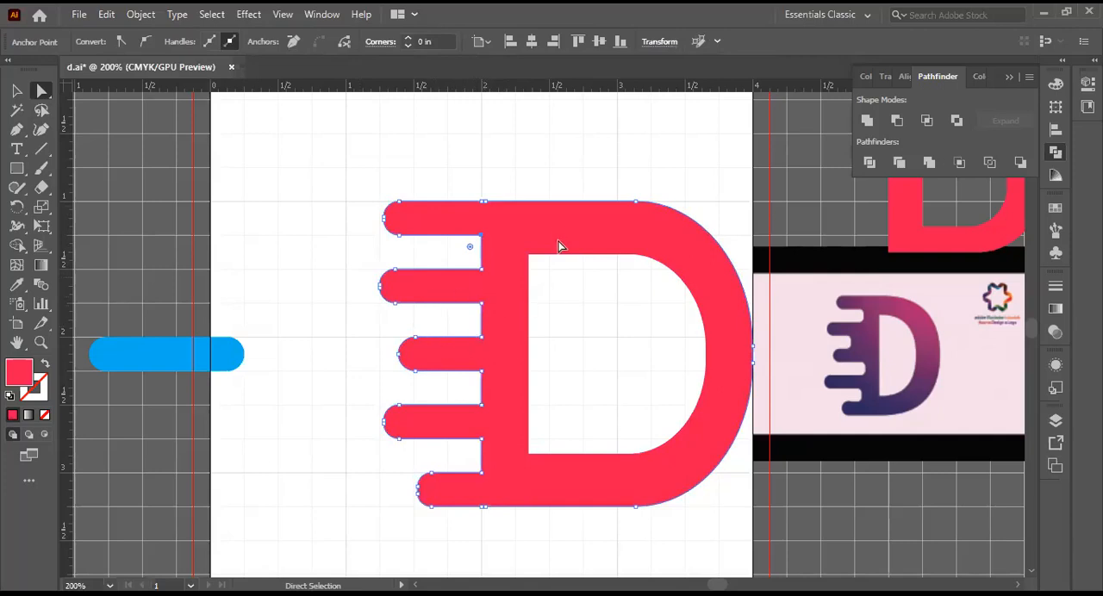
pyautogui.click(42, 92)
pyautogui.click(484, 283)
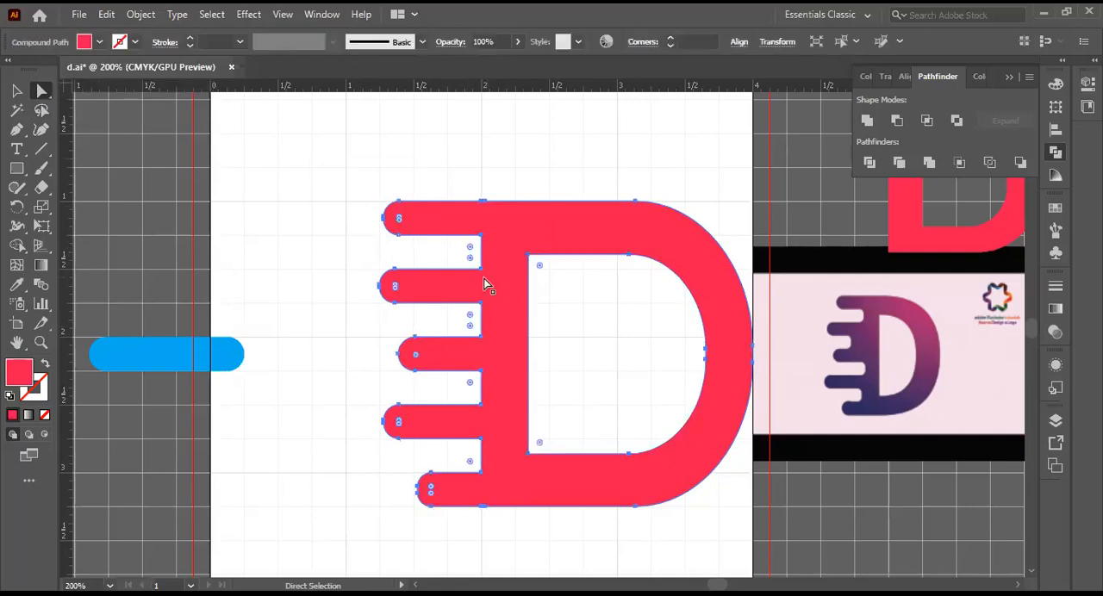
pyautogui.click(443, 246)
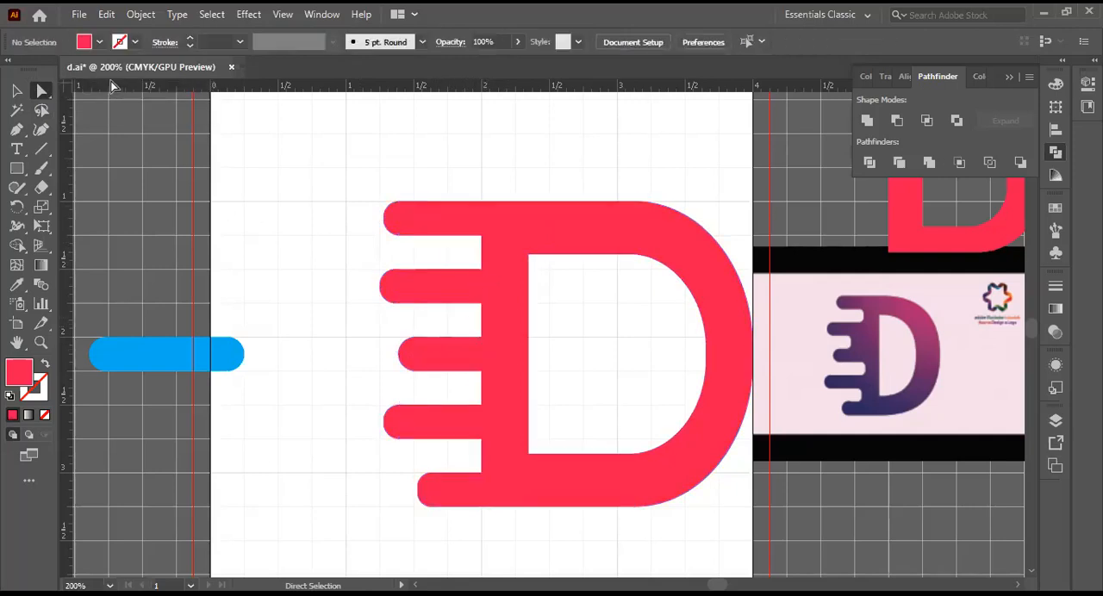
# Step: Select the inner corner point beneath the top bar, try moving it up to the D's top edge, and undo the move
pyautogui.click(40, 91)
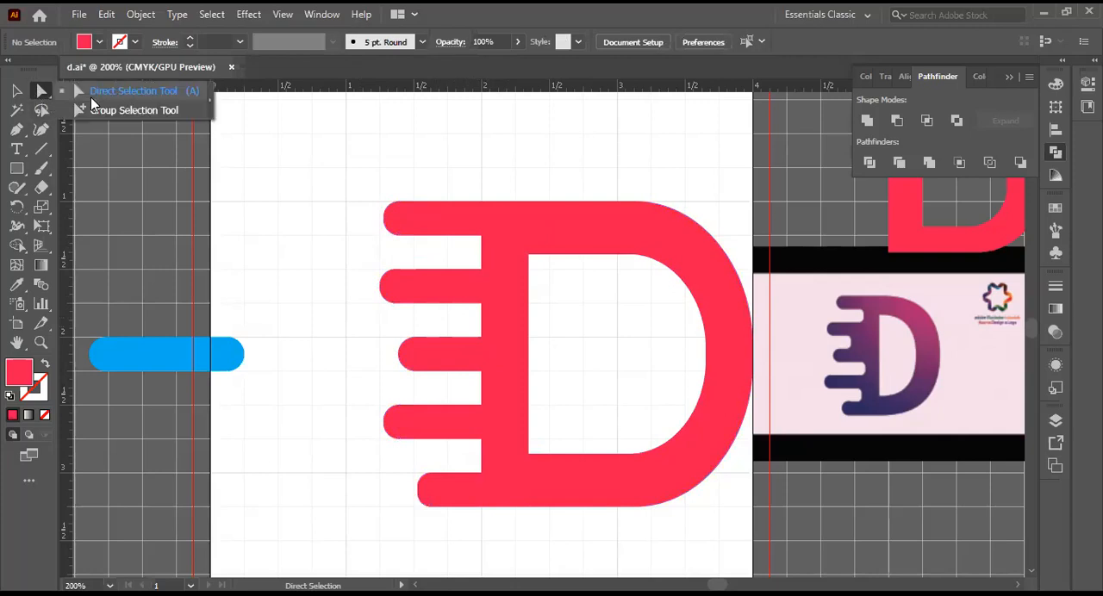
pyautogui.click(112, 97)
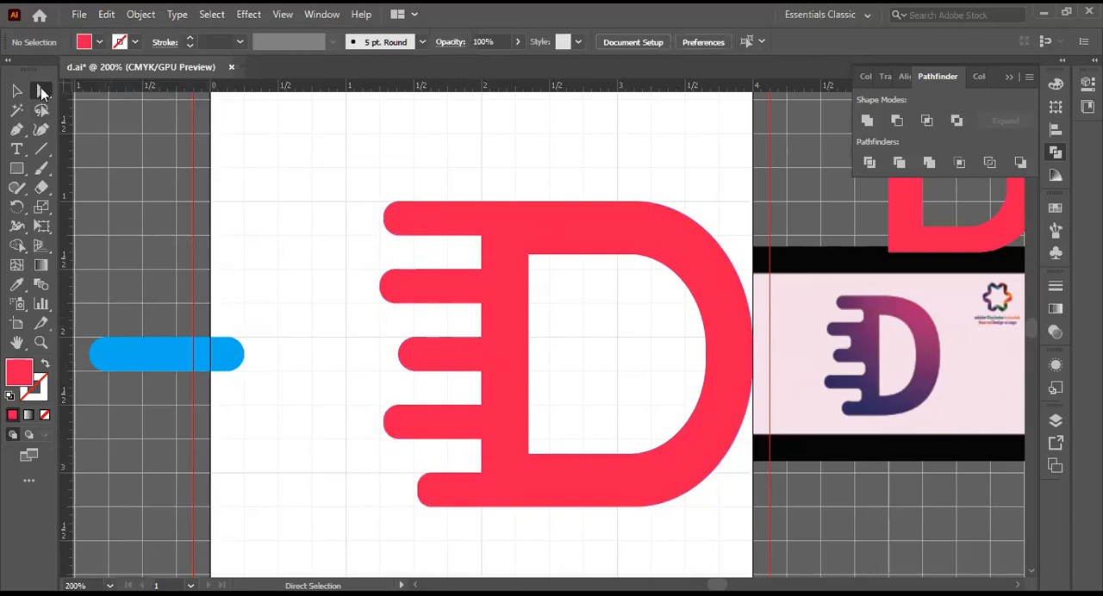
pyautogui.moveTo(42, 91); pyautogui.dragTo(90, 94)
pyautogui.click(481, 236)
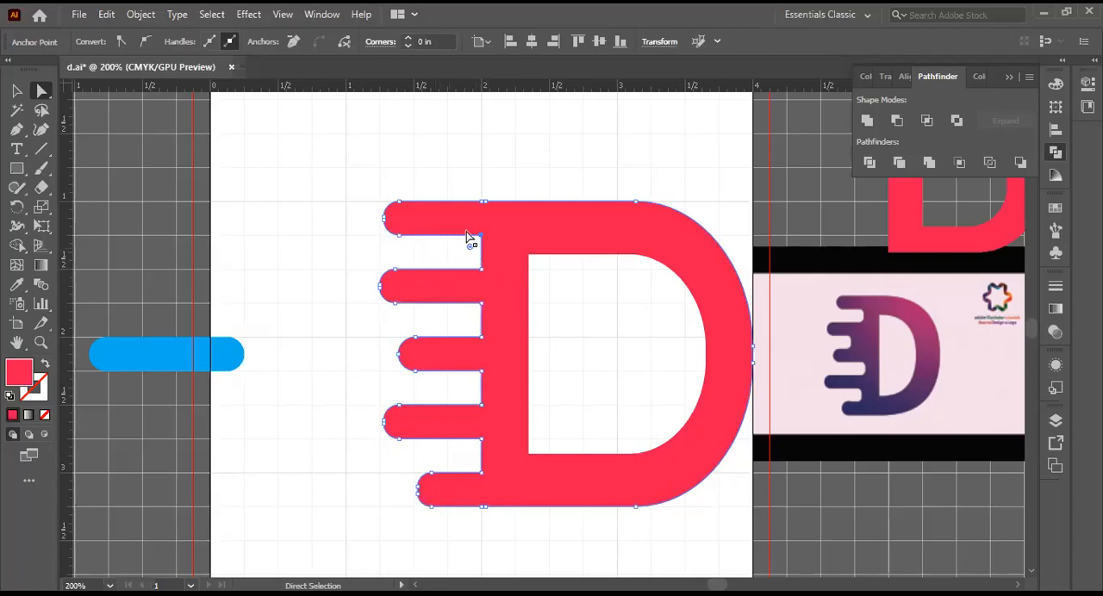
pyautogui.moveTo(481, 235); pyautogui.dragTo(482, 204)
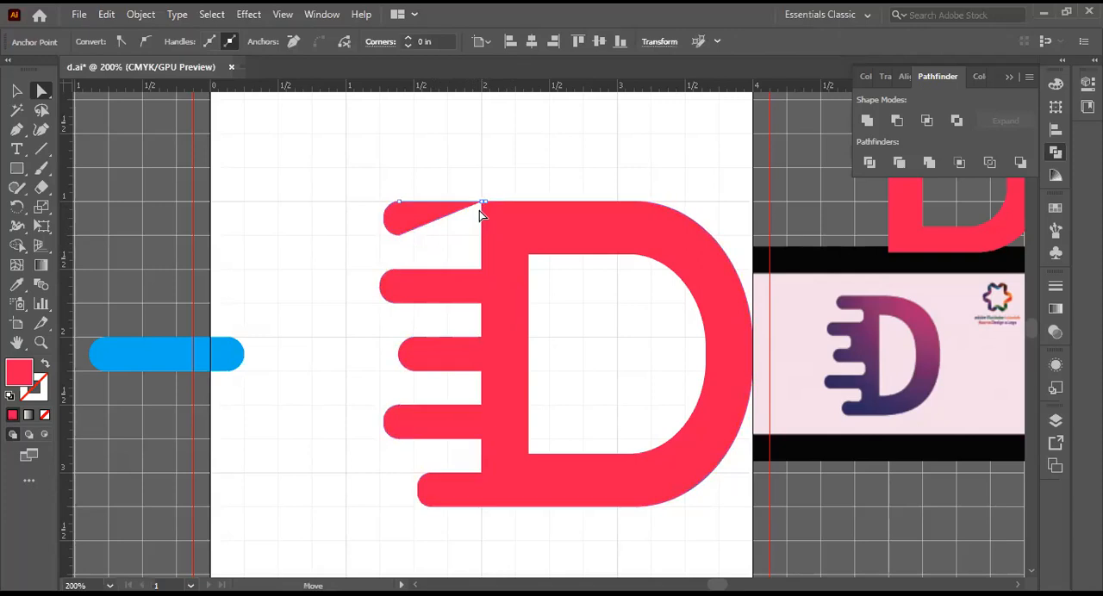
pyautogui.click(483, 226)
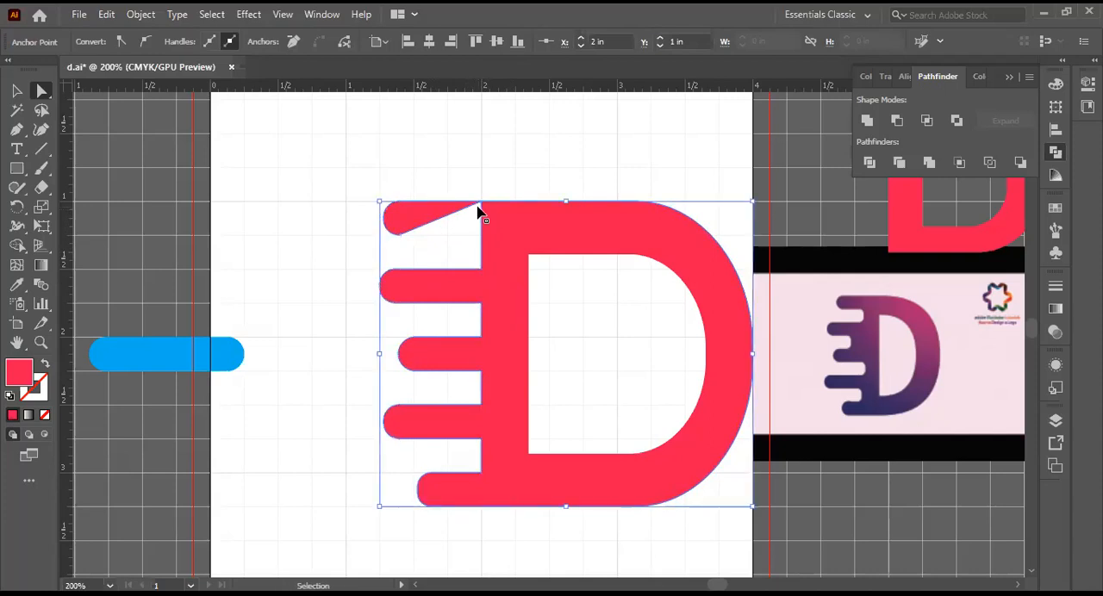
pyautogui.hotkey('ctrl', 'z')
pyautogui.hotkey('ctrl', 'z')
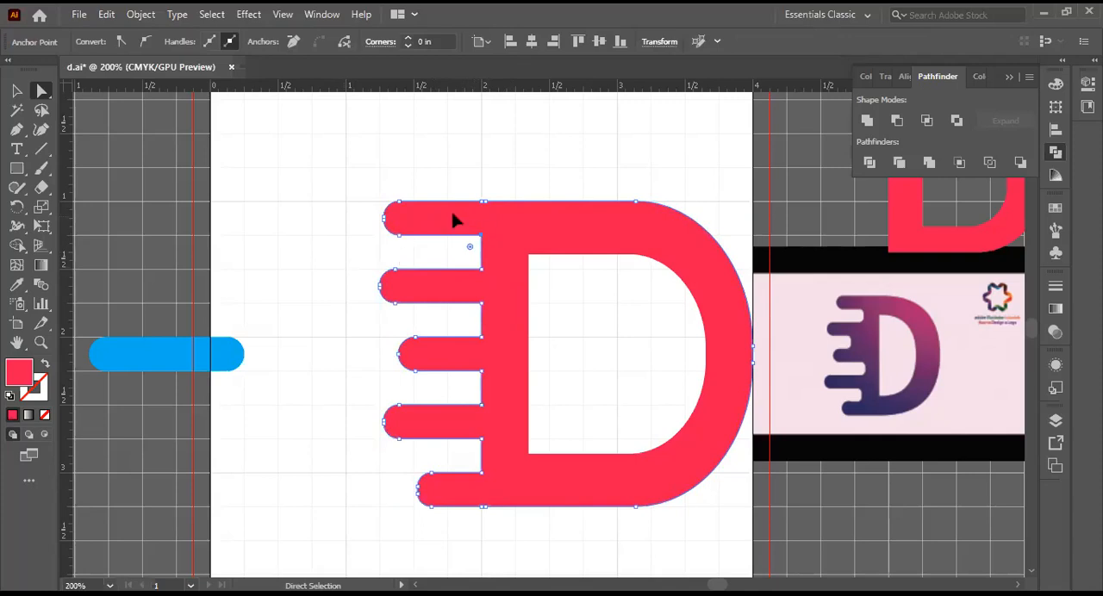
# Step: Move the whole red D shape slightly downward and clear the selection
pyautogui.moveTo(412, 217); pyautogui.dragTo(455, 207)
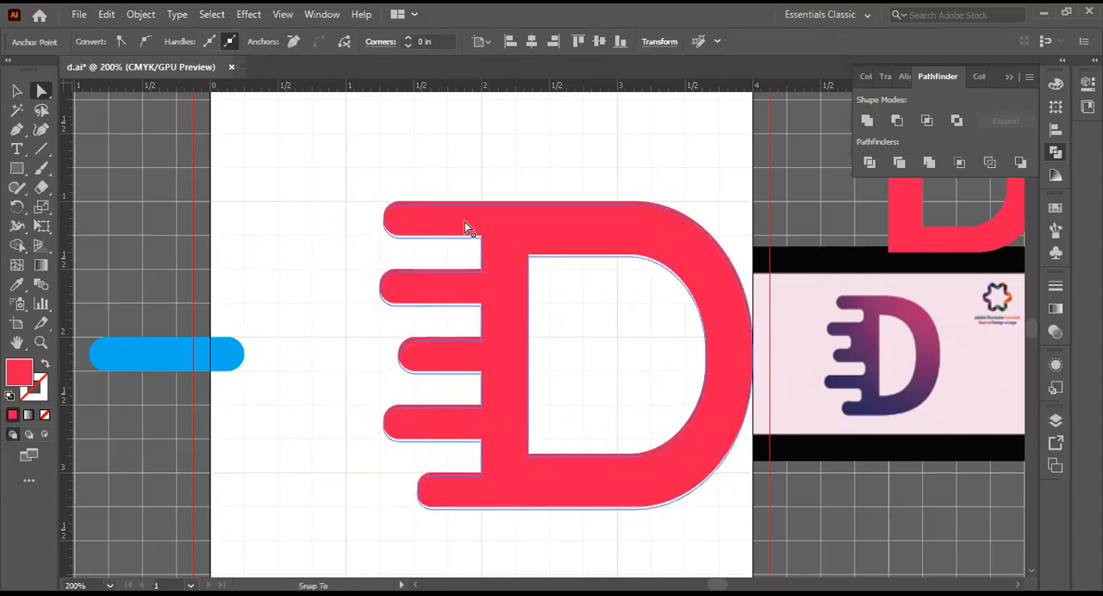
pyautogui.click(493, 259)
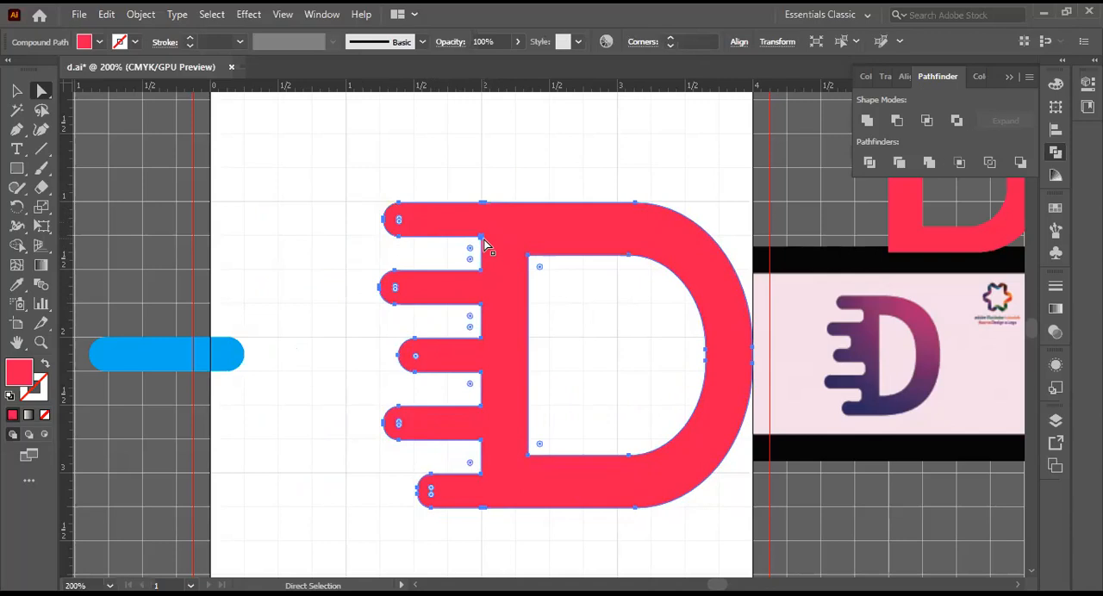
pyautogui.moveTo(485, 246)
pyautogui.mouseDown()
pyautogui.moveTo(414, 238)
pyautogui.moveTo(482, 243)
pyautogui.mouseUp()
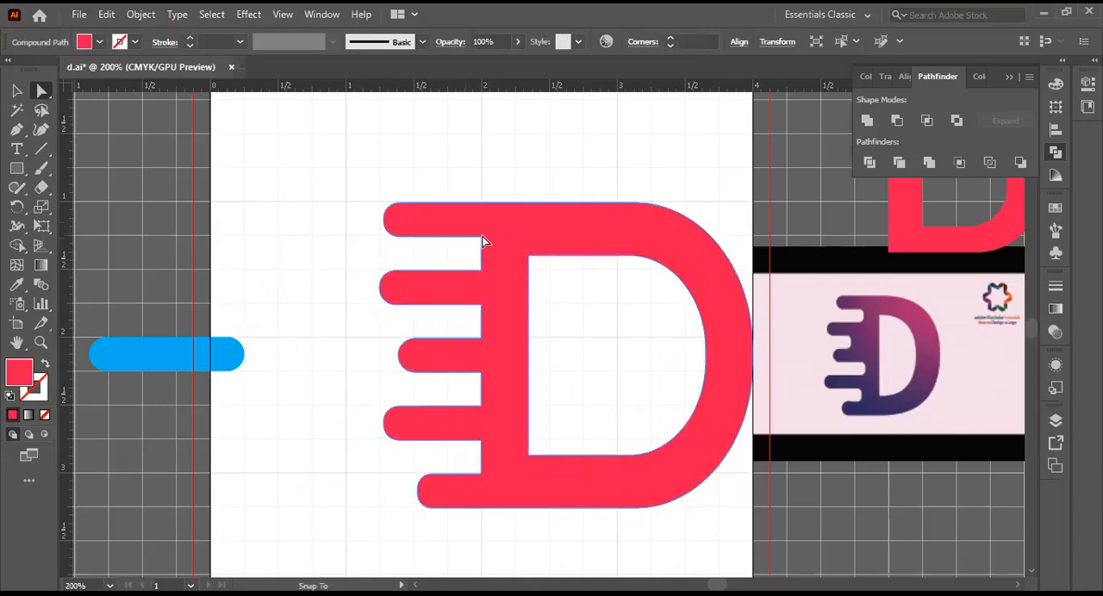
pyautogui.click(19, 89)
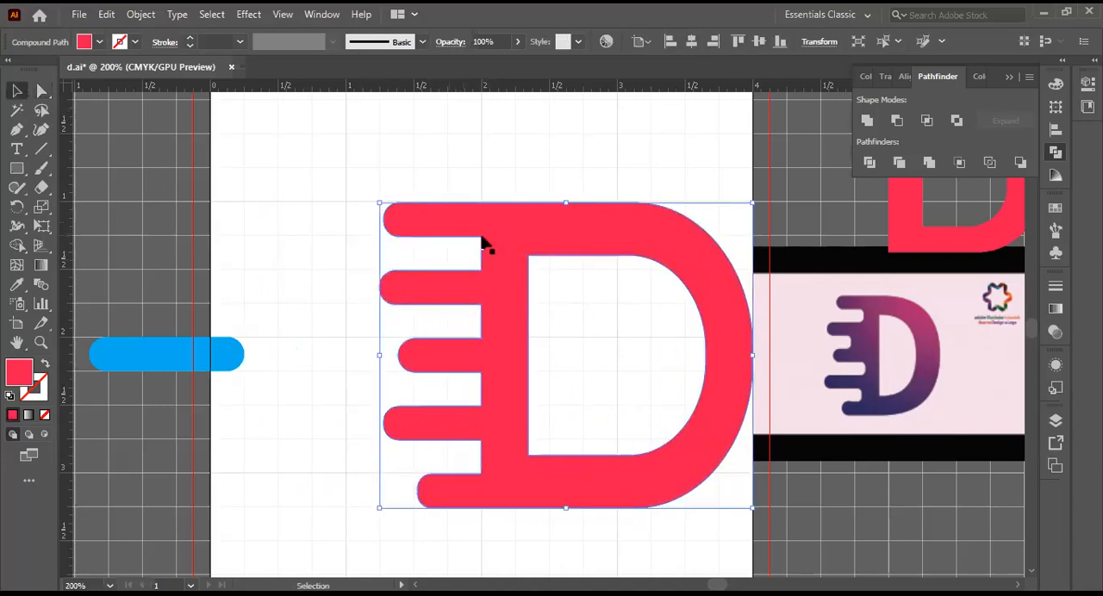
pyautogui.click(256, 207)
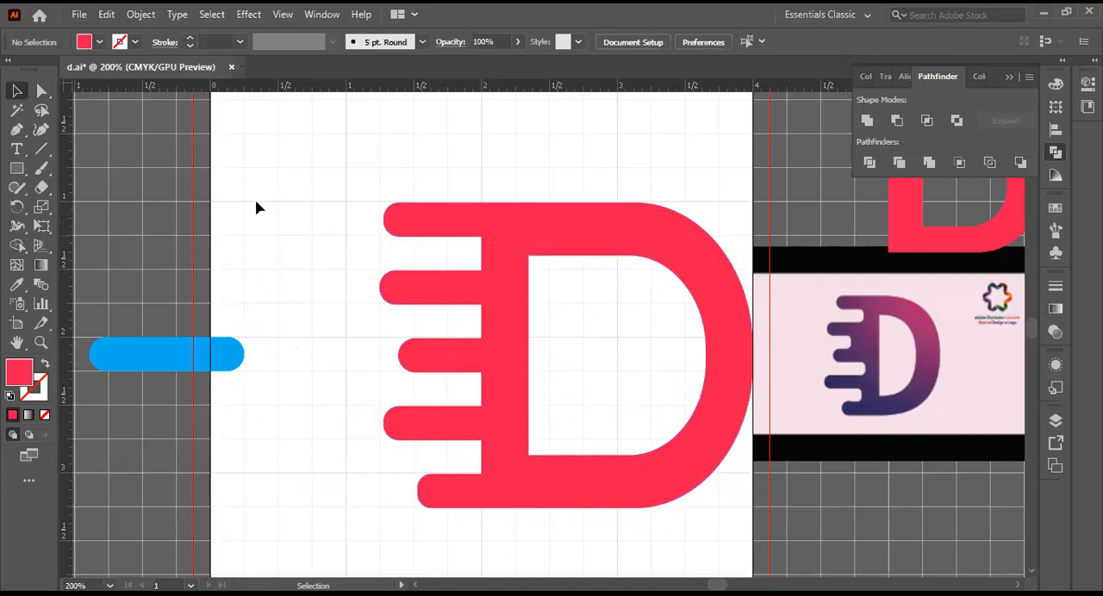
# Step: Move the whole red D shape slightly upward and select the inner corner point beneath the top speed bar
pyautogui.click(43, 89)
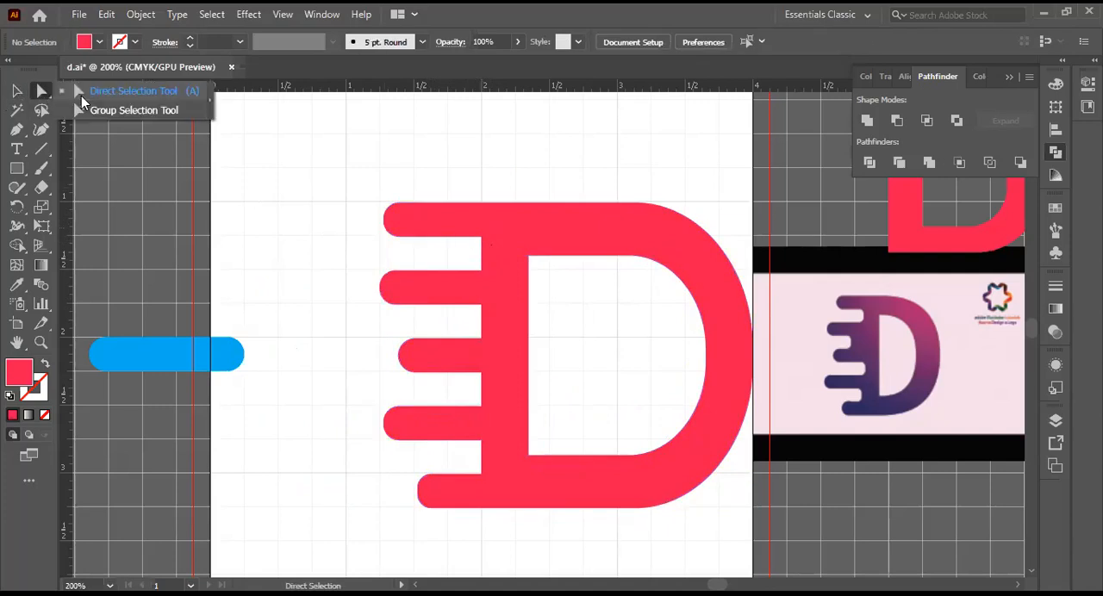
pyautogui.click(487, 234)
pyautogui.click(19, 92)
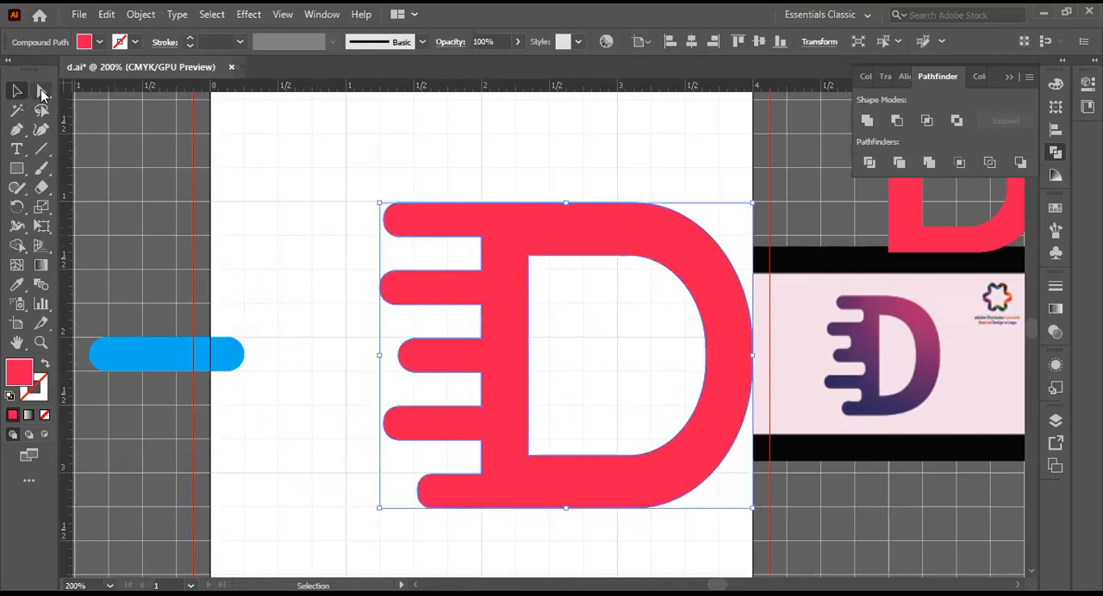
pyautogui.click(42, 90)
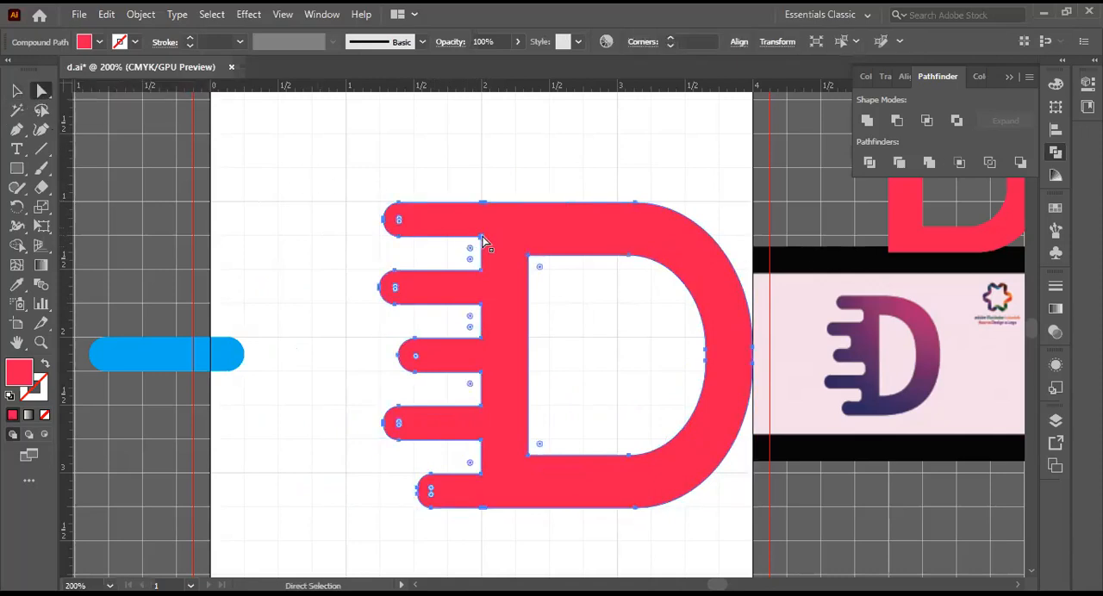
pyautogui.moveTo(480, 242)
pyautogui.mouseDown()
pyautogui.moveTo(463, 238)
pyautogui.moveTo(481, 242)
pyautogui.mouseUp()
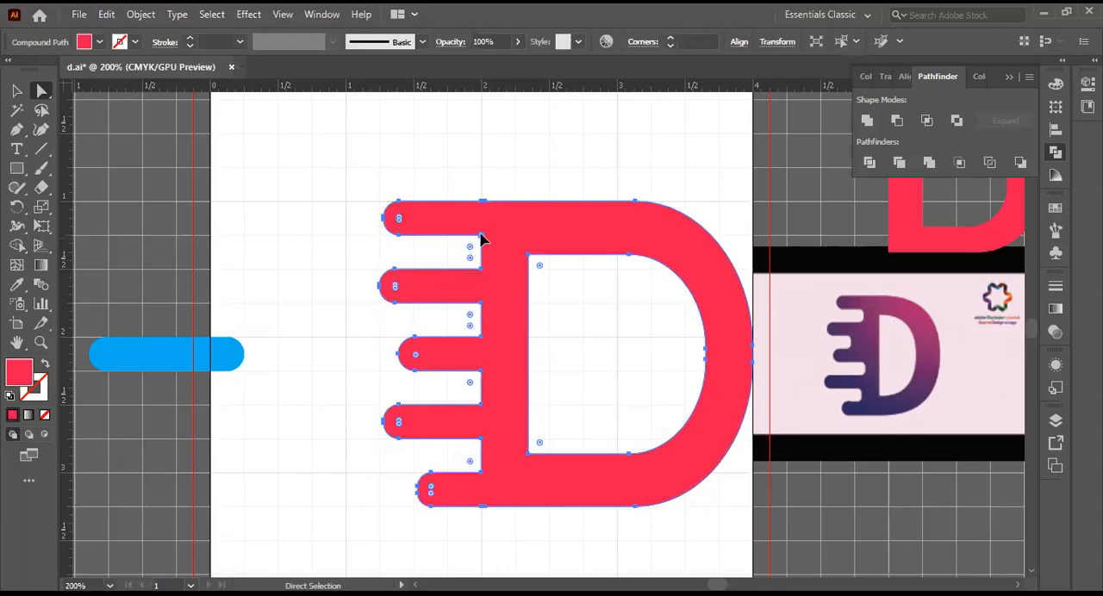
pyautogui.click(481, 236)
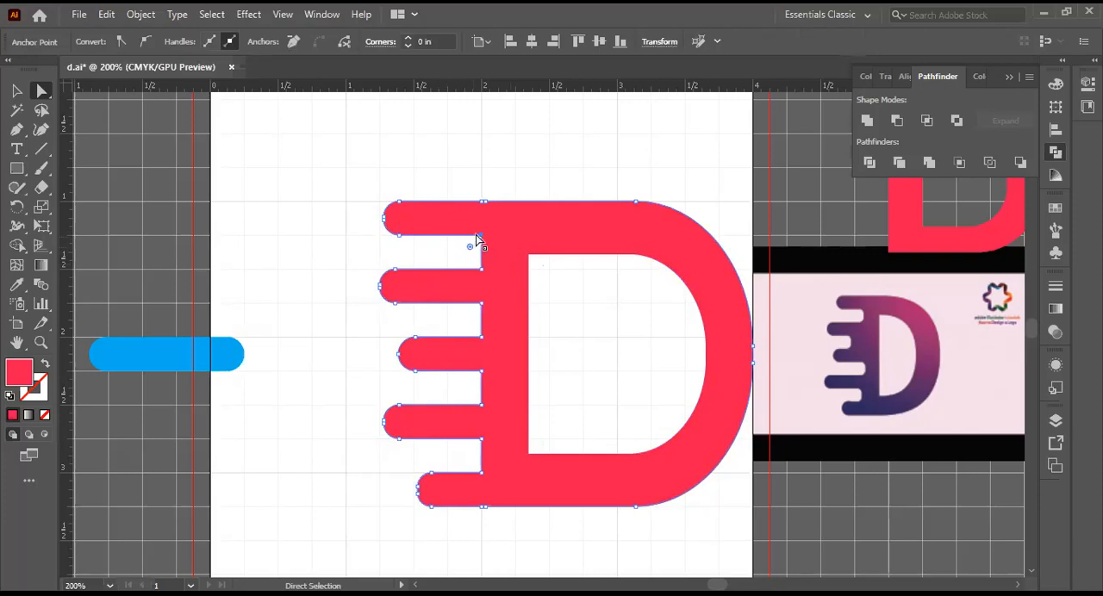
pyautogui.moveTo(479, 239)
pyautogui.mouseDown()
pyautogui.moveTo(419, 238)
pyautogui.moveTo(392, 214)
pyautogui.moveTo(481, 237)
pyautogui.mouseUp()
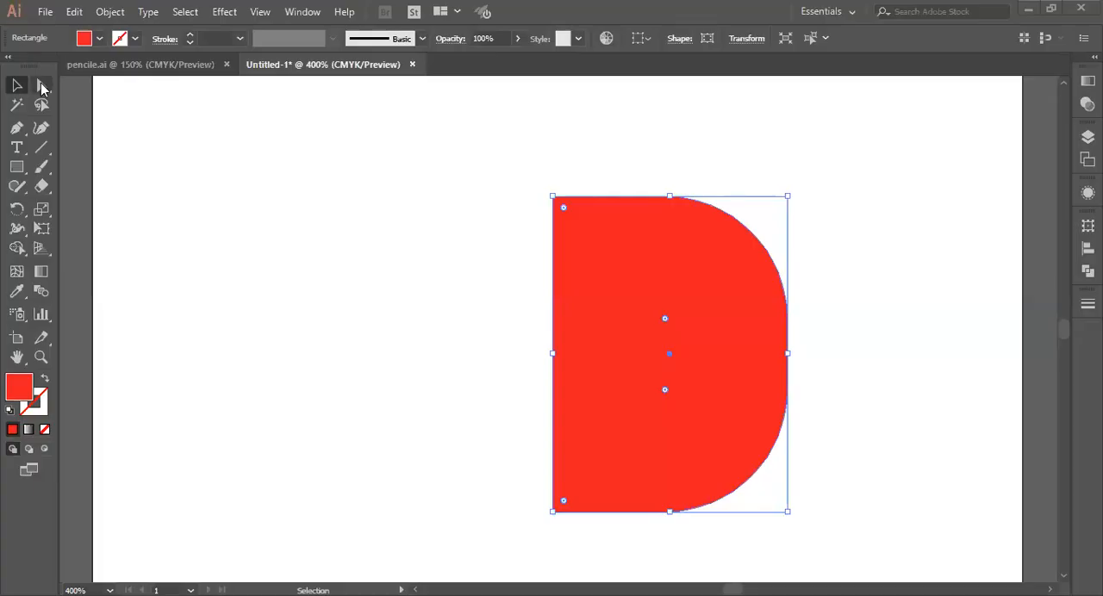
# Step: In the Untitled-1 document, try pulling the plain D's upper-left corner point outward, undo it, and pull the corner straight left
pyautogui.click(40, 87)
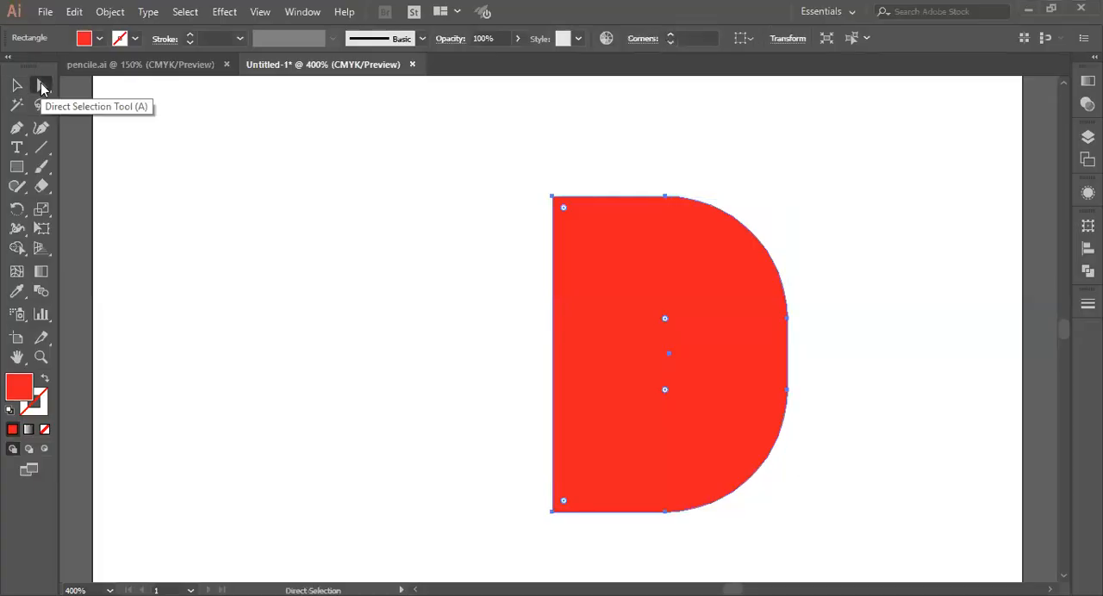
pyautogui.click(552, 197)
pyautogui.moveTo(552, 198); pyautogui.dragTo(430, 173)
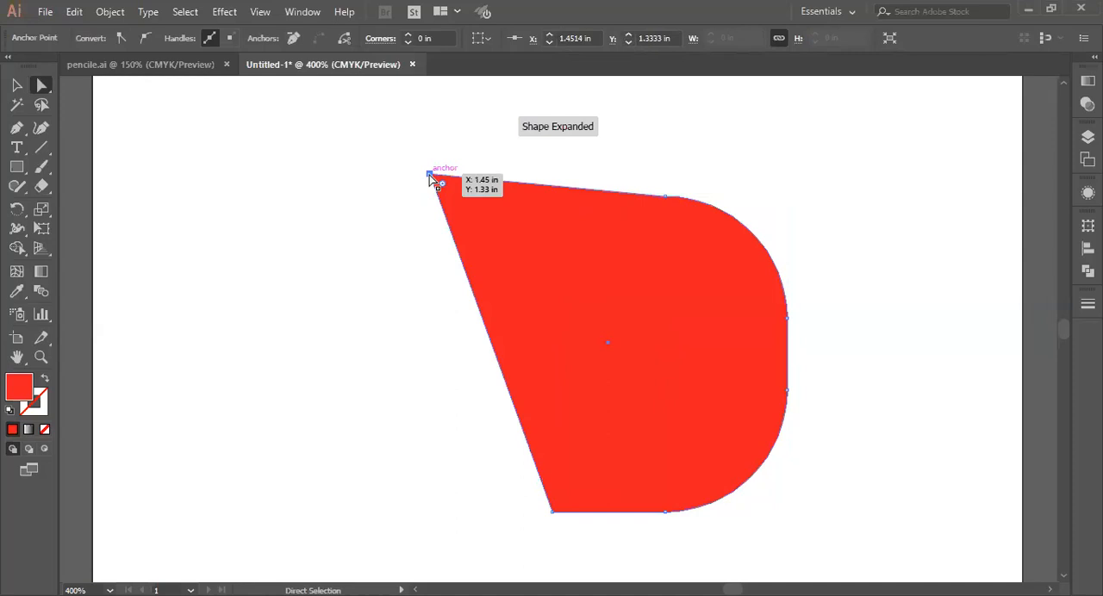
pyautogui.hotkey('ctrl', 'z')
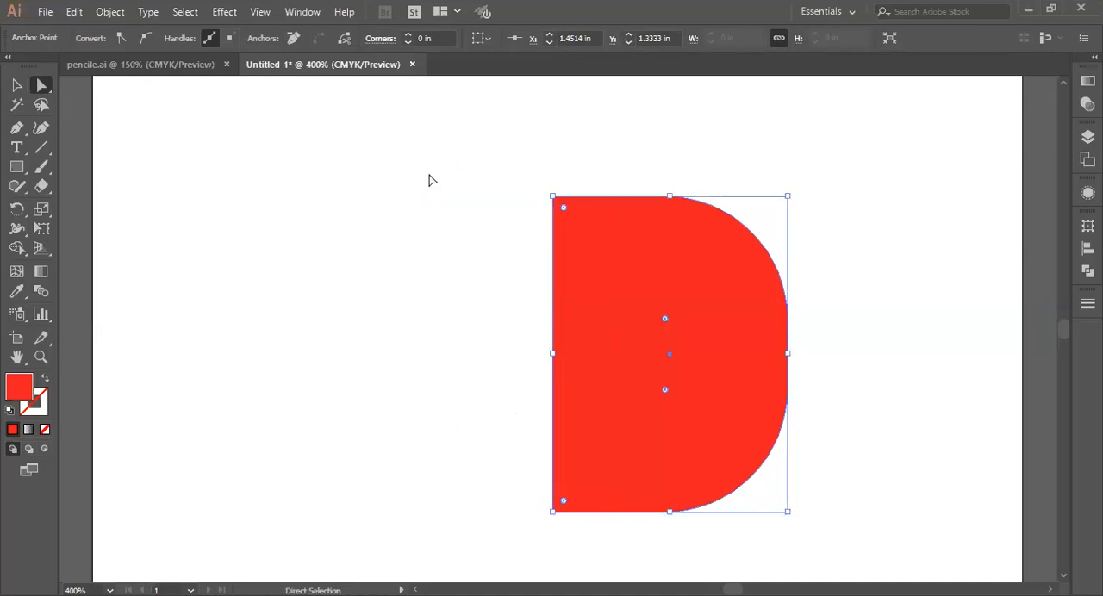
pyautogui.moveTo(554, 197); pyautogui.dragTo(414, 196)
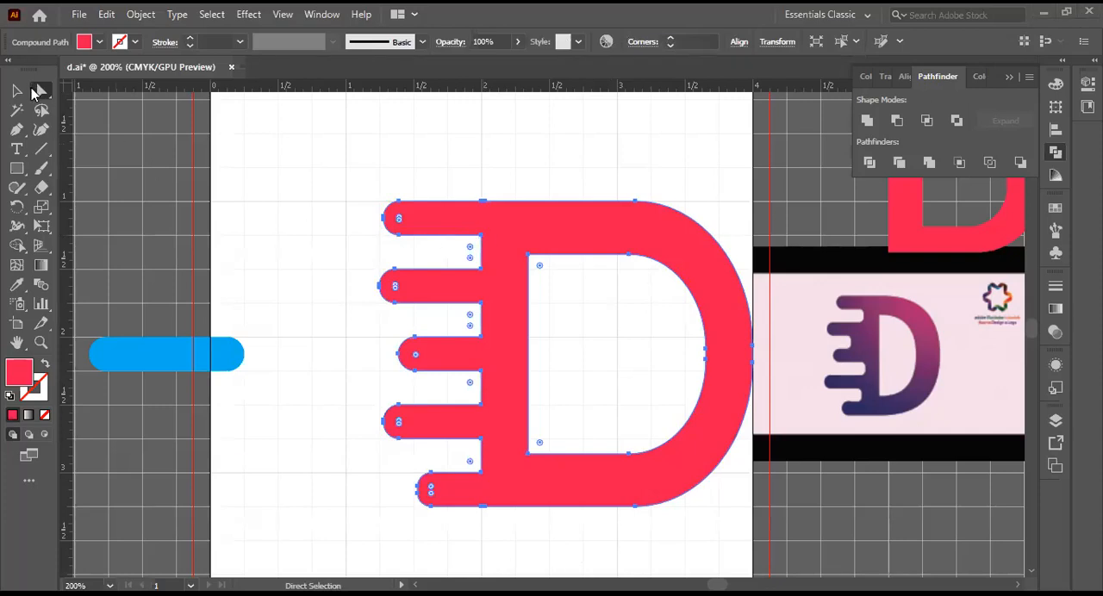
# Step: In d.ai, try to pick out the inner corner point beneath the top speed bar with Direct Selection
pyautogui.click(35, 92)
pyautogui.click(84, 90)
pyautogui.click(484, 236)
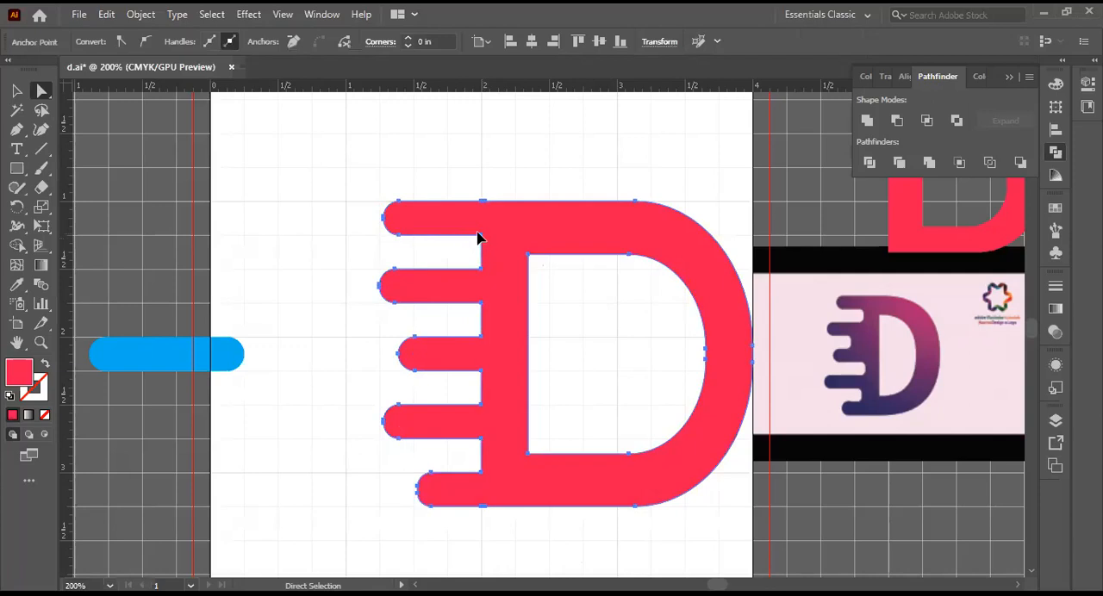
pyautogui.moveTo(478, 232); pyautogui.dragTo(485, 231)
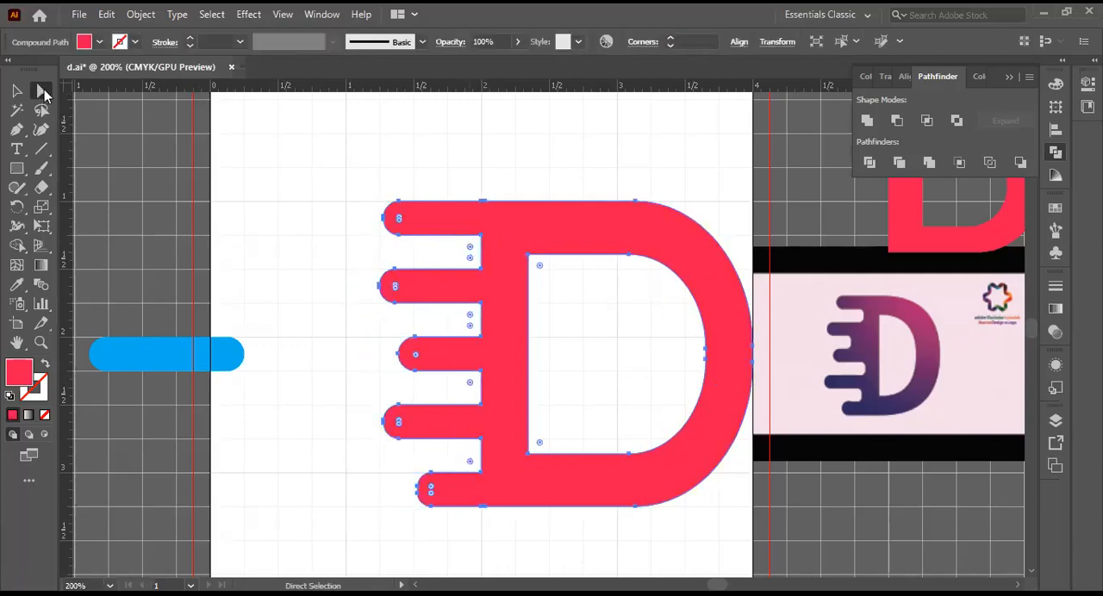
pyautogui.moveTo(44, 95); pyautogui.dragTo(81, 94)
pyautogui.click(480, 238)
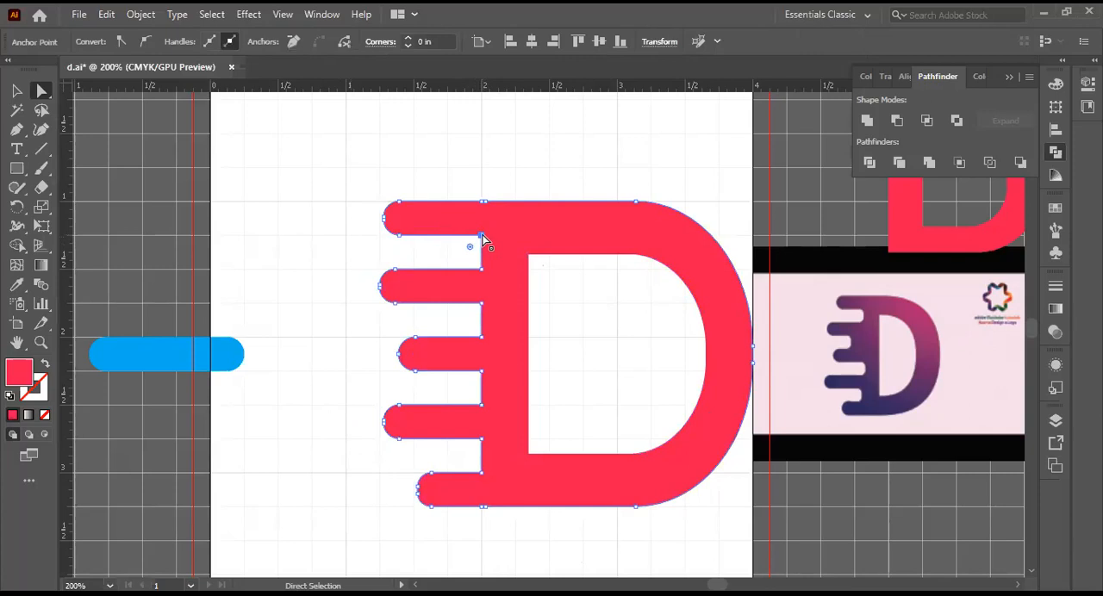
pyautogui.moveTo(483, 236)
pyautogui.mouseDown()
pyautogui.moveTo(392, 248)
pyautogui.moveTo(484, 234)
pyautogui.mouseUp()
# Step: Try nudging the second bar's upper inner corner point repeatedly to the left with Direct Selection
pyautogui.click(42, 90)
pyautogui.click(482, 269)
pyautogui.press('Left')
pyautogui.press('Left')
pyautogui.press('Left')
pyautogui.press('Left')
pyautogui.press('Left')
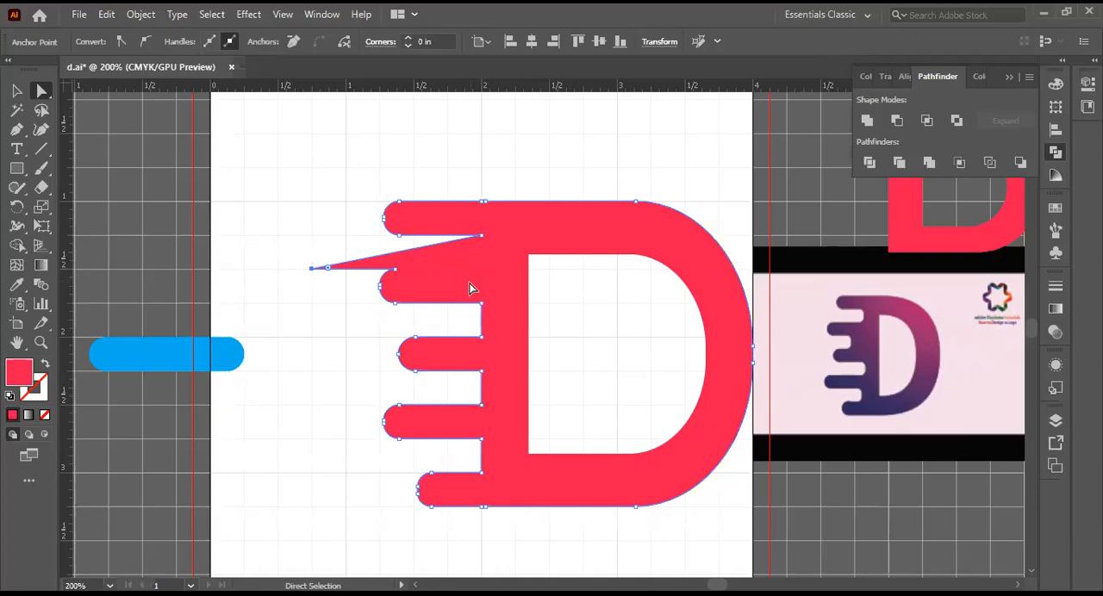
# Step: Undo and redo the corner nudges to compare them, ending with all of the second bar's corner moves undone
pyautogui.hotkey('ctrl', 'z')
pyautogui.hotkey('ctrl', 'z')
pyautogui.hotkey('ctrl', 'z')
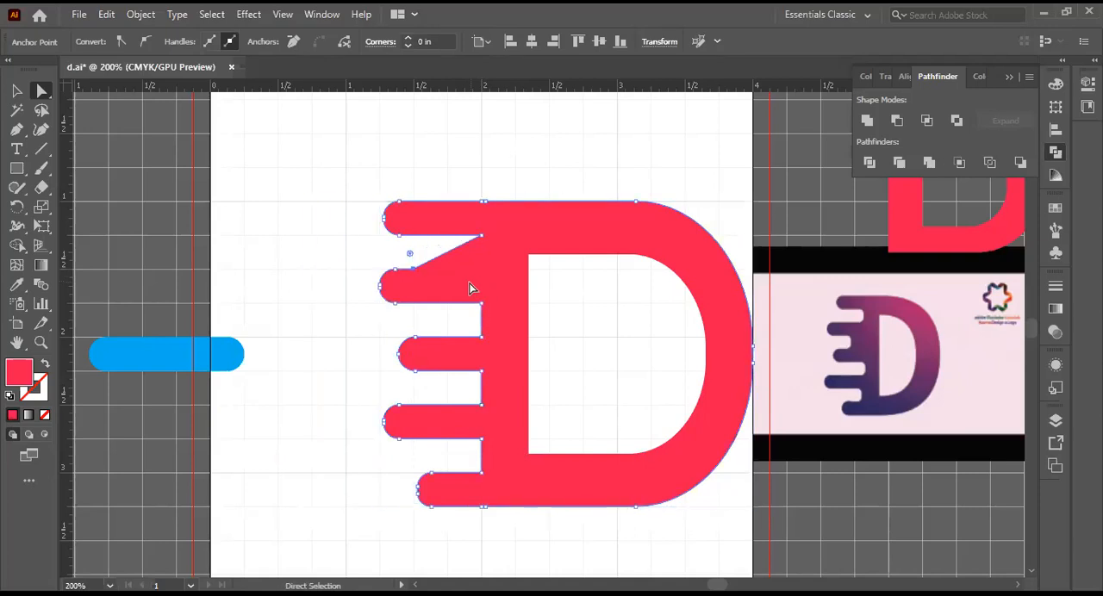
pyautogui.hotkey('ctrl', 'shift', 'z')
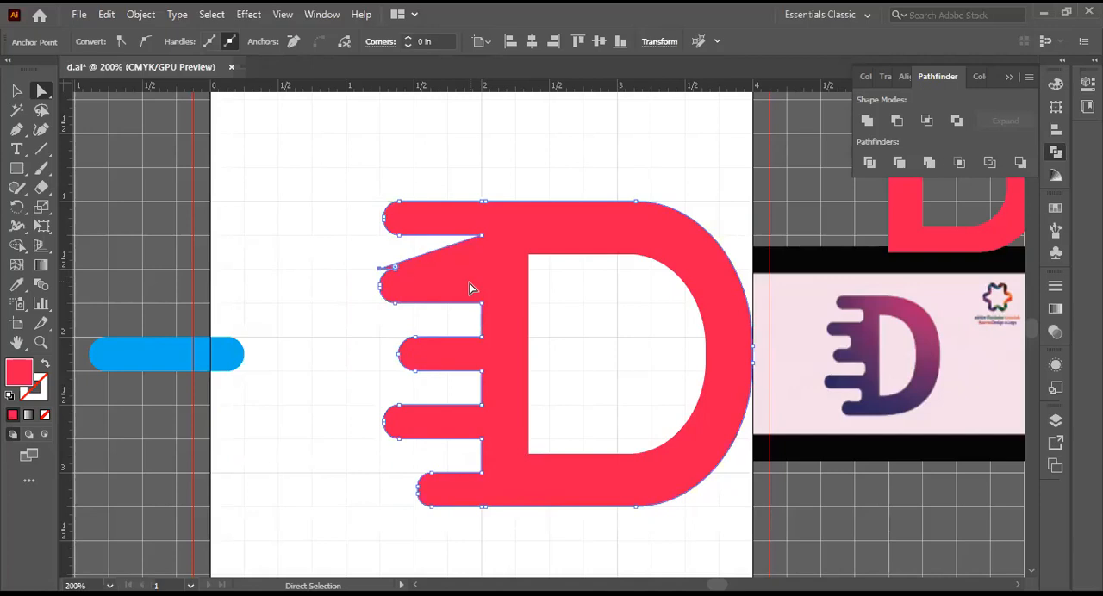
pyautogui.hotkey('ctrl', 'shift', 'z')
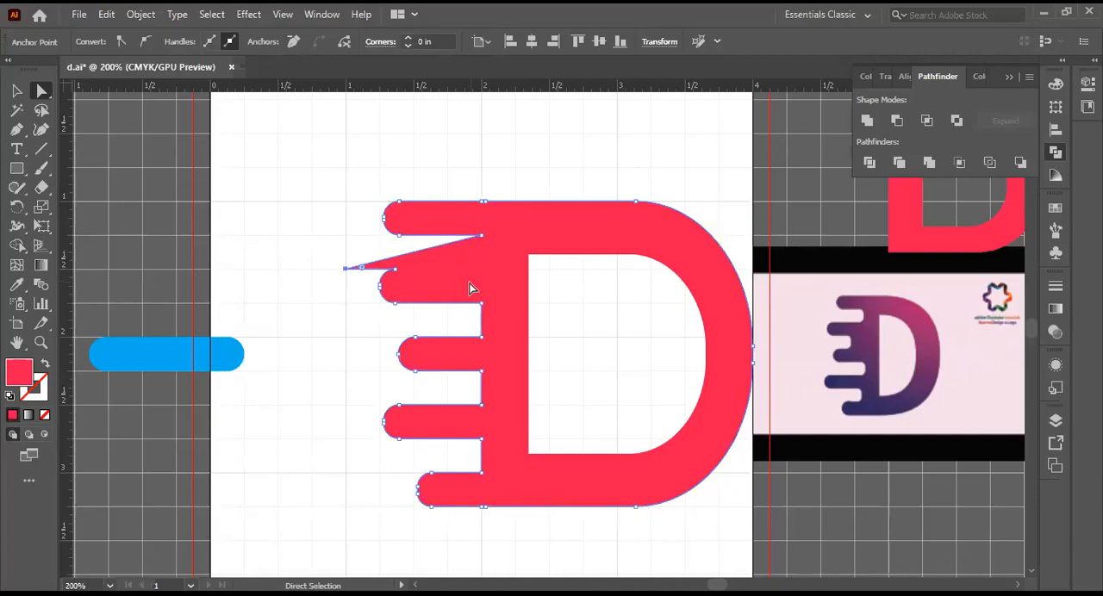
pyautogui.hotkey('ctrl', 'shift', 'z')
pyautogui.hotkey('ctrl', 'z')
pyautogui.hotkey('ctrl', 'z')
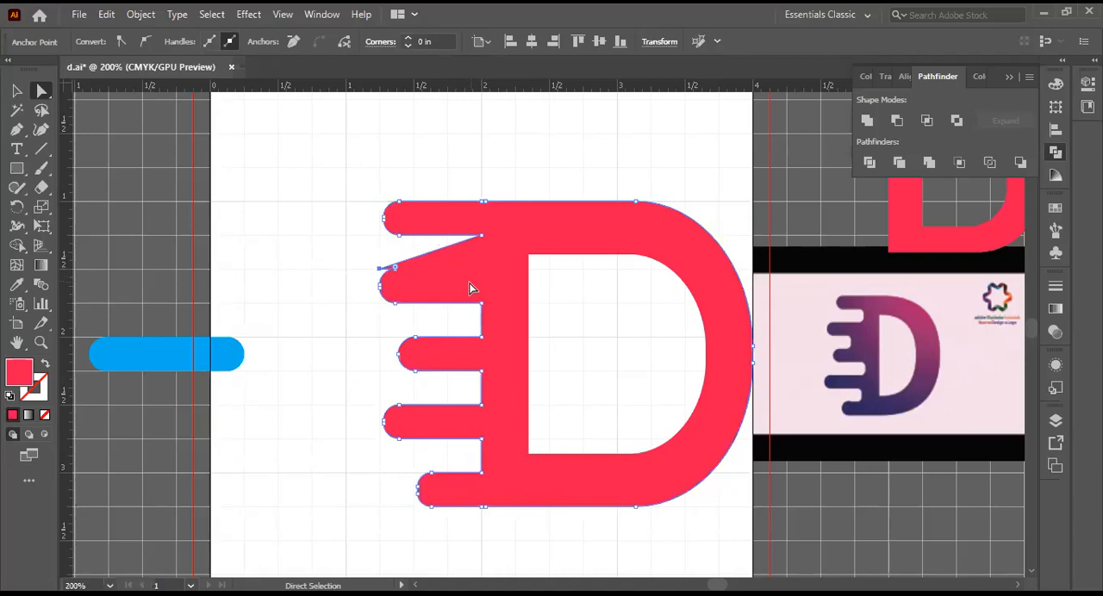
pyautogui.hotkey('ctrl', 'shift', 'z')
pyautogui.hotkey('ctrl', 'z')
pyautogui.hotkey('ctrl', 'shift', 'z')
pyautogui.hotkey('ctrl', 'shift', 'z')
pyautogui.hotkey('ctrl', 'z')
pyautogui.hotkey('ctrl', 'z')
pyautogui.hotkey('ctrl', 'z')
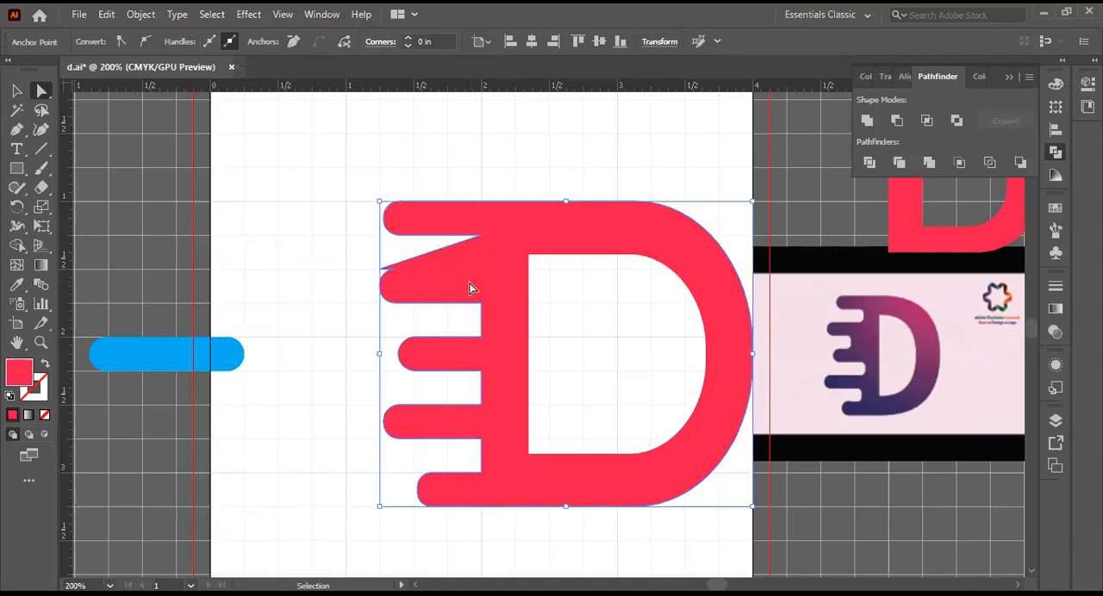
pyautogui.hotkey('ctrl', 'z')
pyautogui.hotkey('ctrl', 'z')
pyautogui.hotkey('ctrl', 'z')
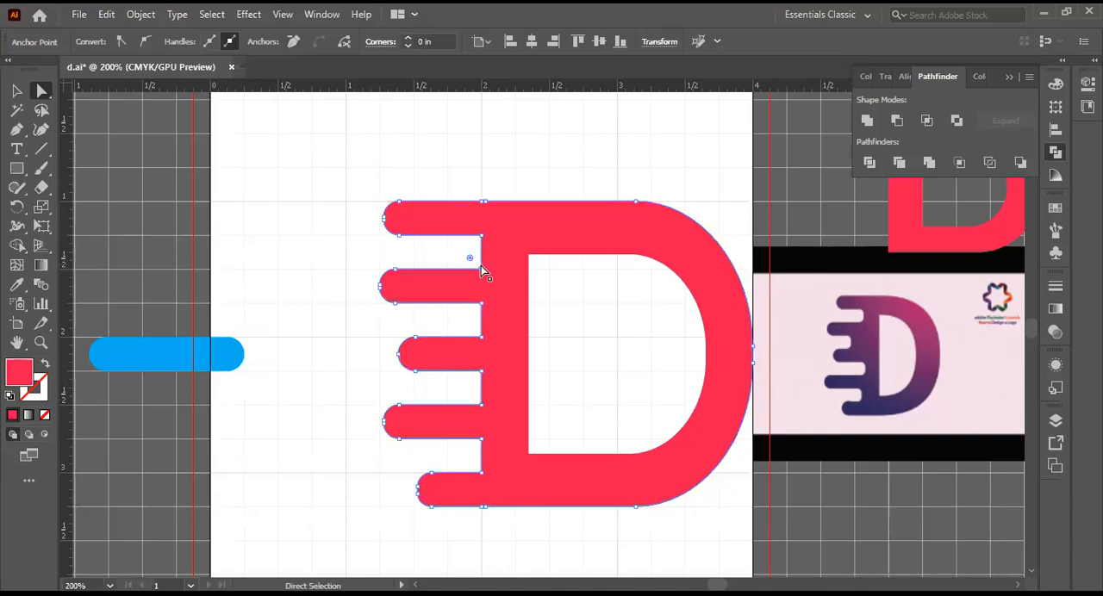
# Step: Move the second bar's upper and lower inner corner points left to X 1.75 in
pyautogui.press('Left')
pyautogui.rightClick(39, 93)
pyautogui.click(104, 92)
pyautogui.click(481, 303)
pyautogui.moveTo(481, 302); pyautogui.dragTo(447, 302)
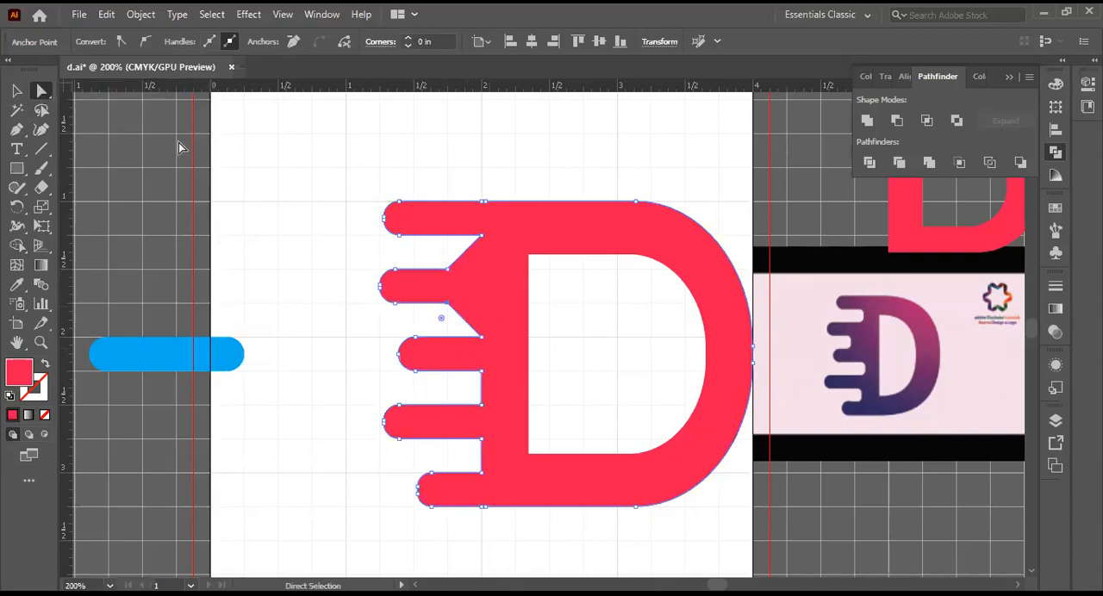
# Step: Move both inner corner points of the third bar and the upper inner corner of the fourth bar left to X 1.75 in
pyautogui.rightClick(41, 92)
pyautogui.click(99, 90)
pyautogui.click(481, 372)
pyautogui.press('Delete')
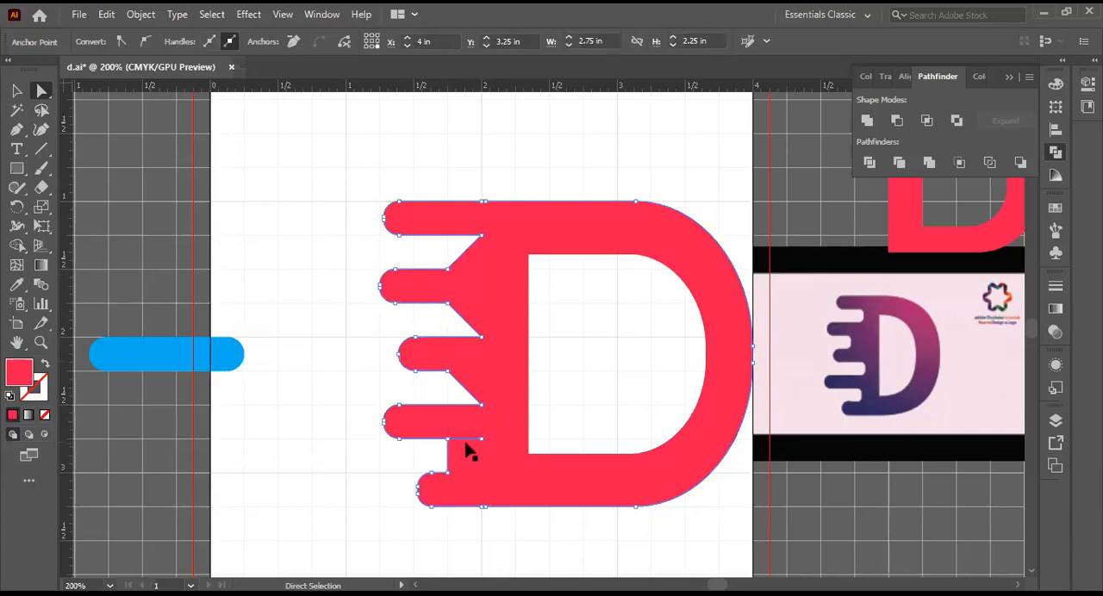
pyautogui.press('Delete')
pyautogui.click(479, 339)
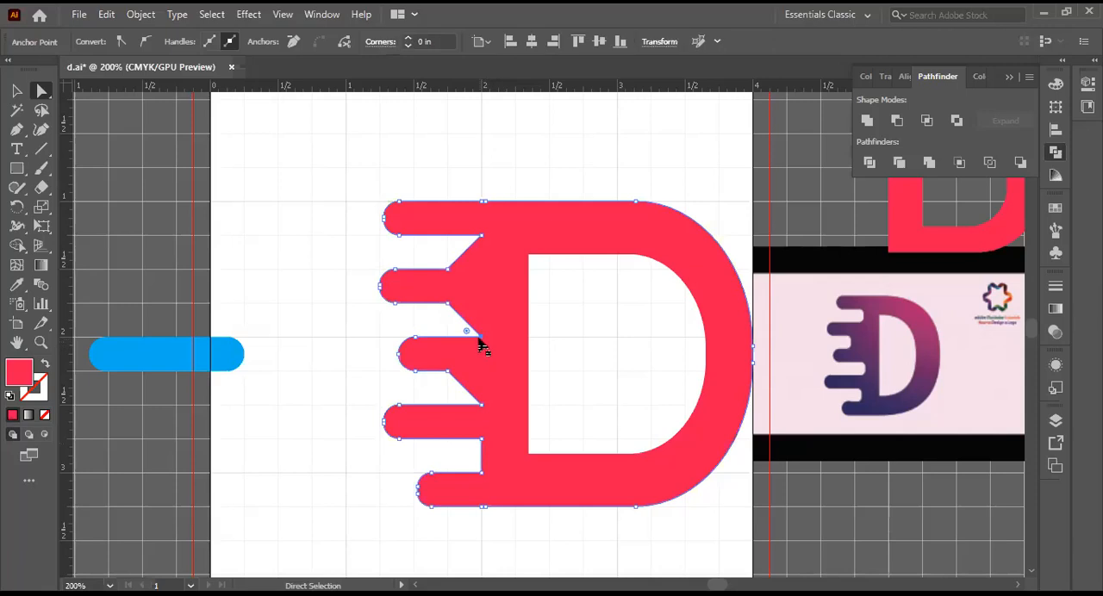
pyautogui.press('Delete')
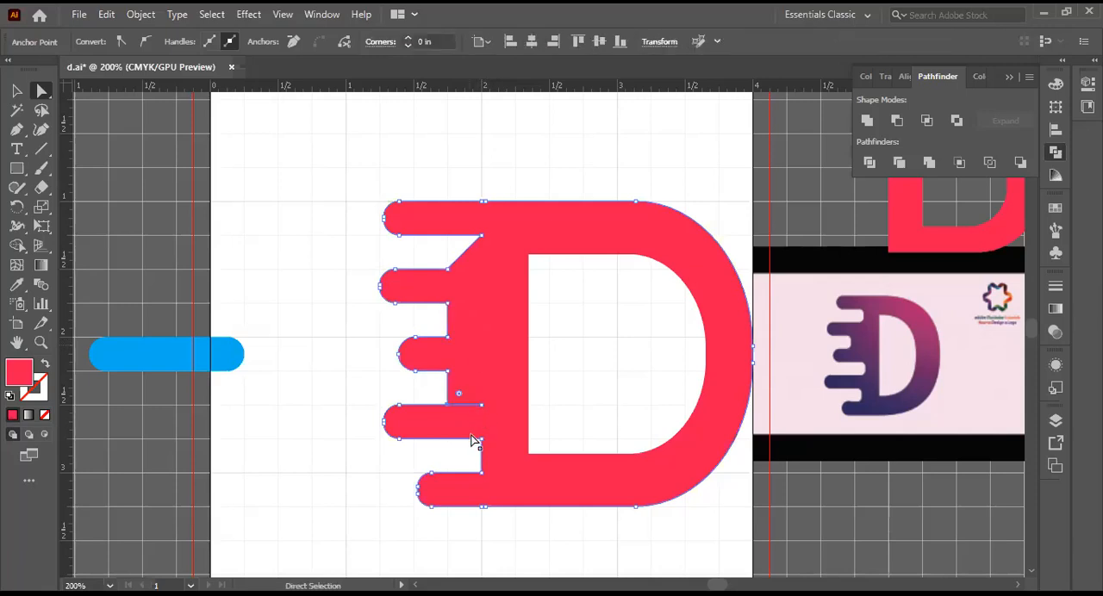
# Step: Move the fourth bar's lower inner corner and the bottom bar's inner corner point left to X 1.75 in
pyautogui.click(482, 438)
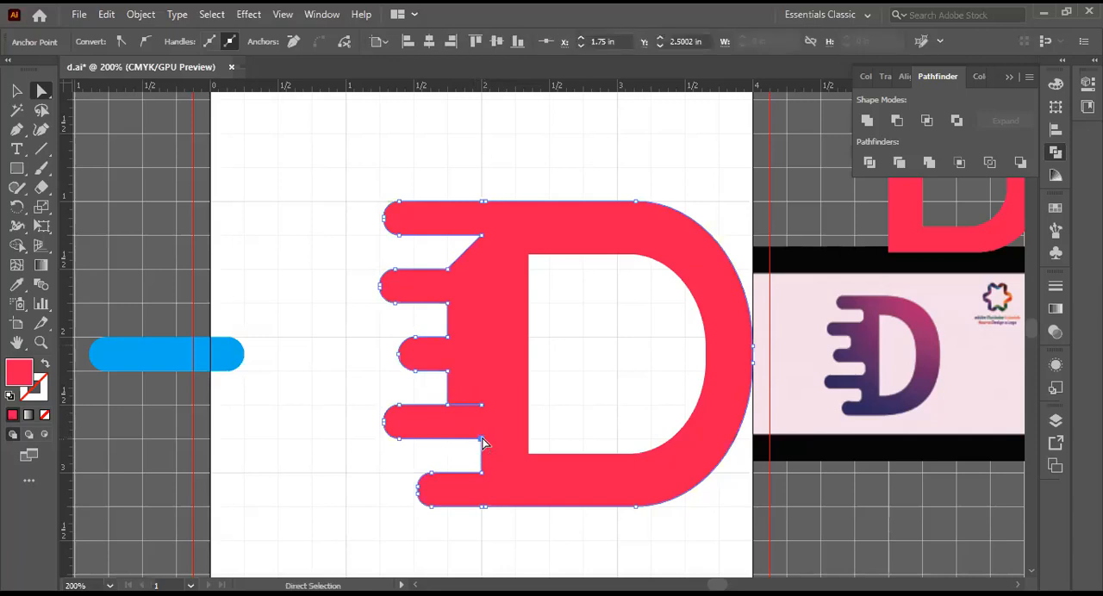
pyautogui.press('Delete')
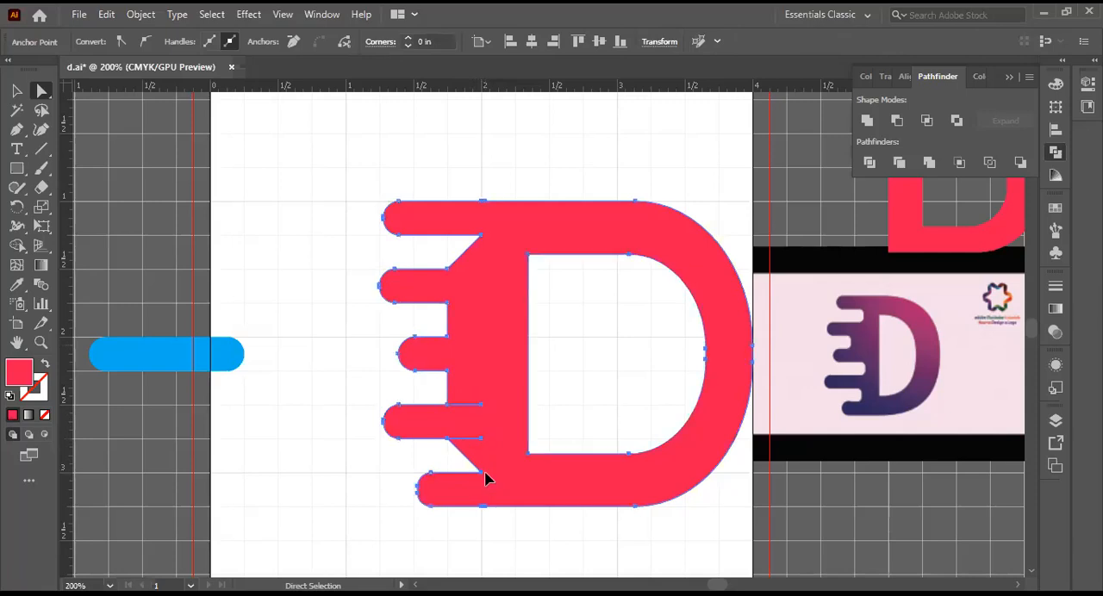
pyautogui.click(482, 476)
pyautogui.click(371, 458)
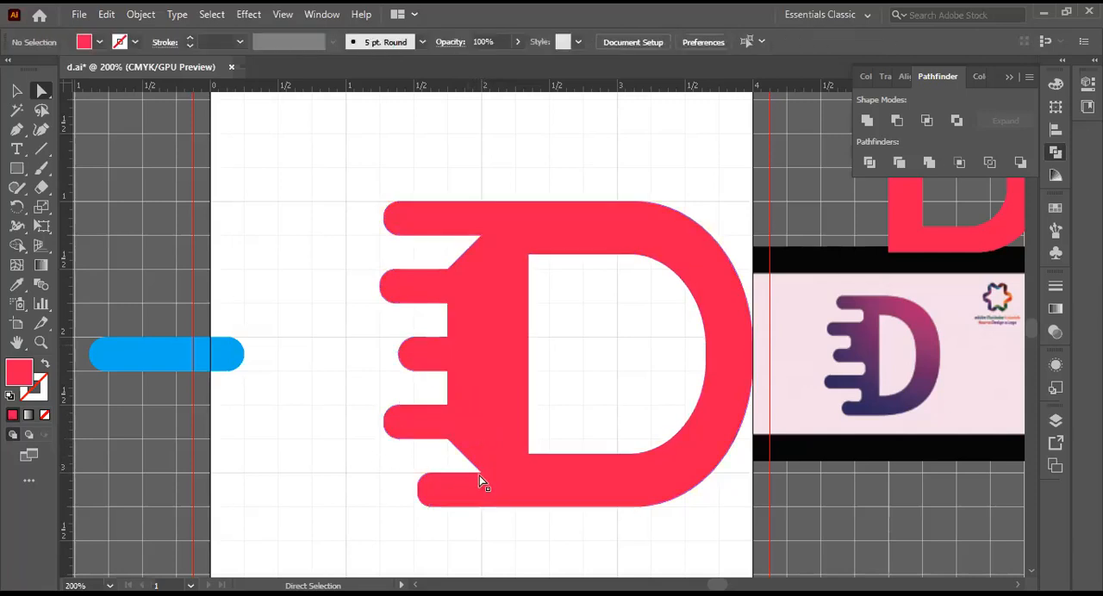
pyautogui.click(481, 479)
pyautogui.click(382, 458)
pyautogui.click(42, 98)
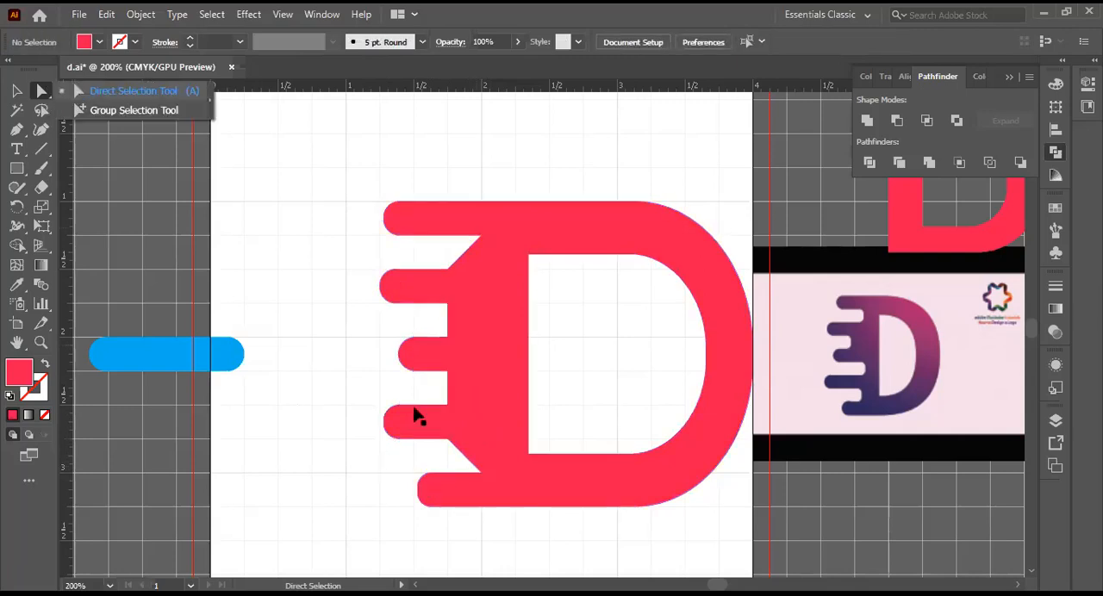
pyautogui.click(481, 476)
pyautogui.click(481, 476)
pyautogui.moveTo(481, 474); pyautogui.dragTo(418, 473)
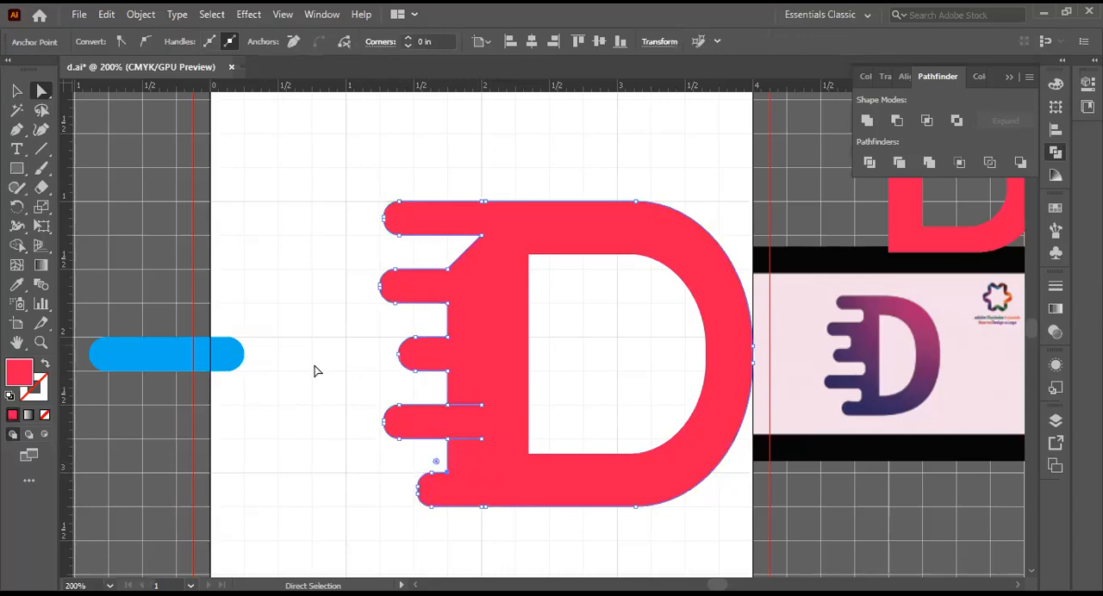
# Step: Move the inner corner point beneath the top bar left to X 1.75 in and clear the selection
pyautogui.click(483, 239)
pyautogui.press('Left')
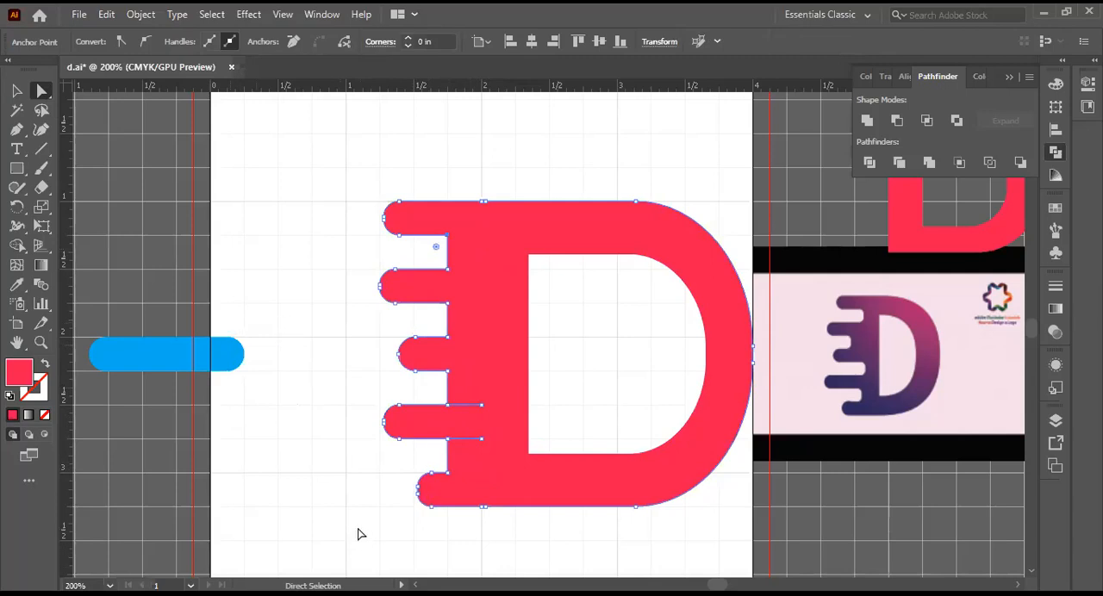
pyautogui.click(16, 91)
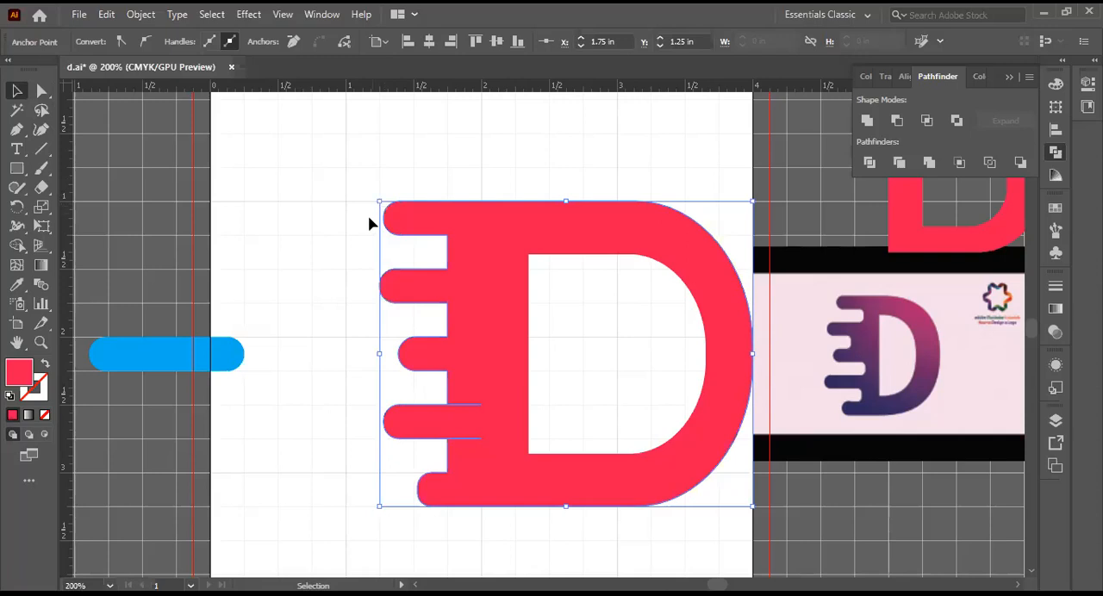
pyautogui.click(385, 164)
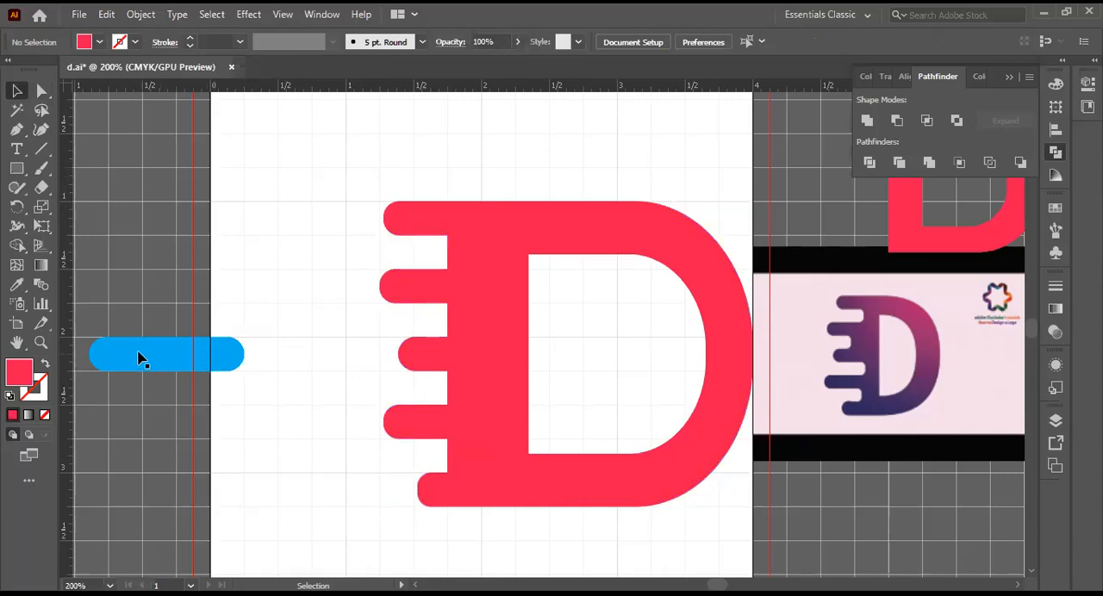
# Step: Move the blue rounded bar into the gap between the third and fourth speed bars and bring it to the front
pyautogui.moveTo(138, 357); pyautogui.dragTo(377, 390)
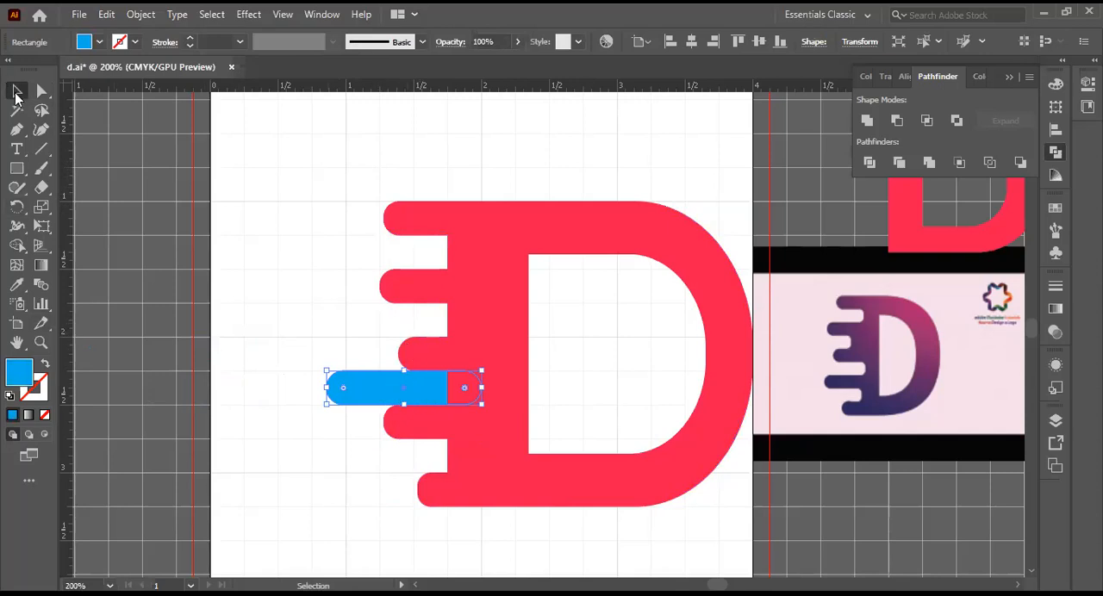
pyautogui.rightClick(274, 286)
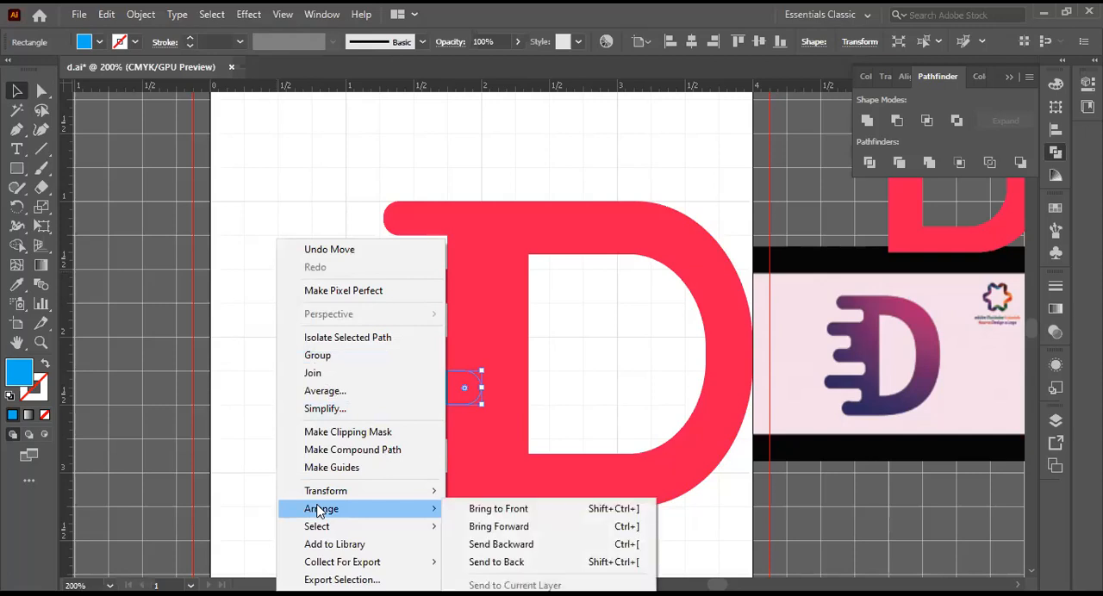
pyautogui.moveTo(386, 509)
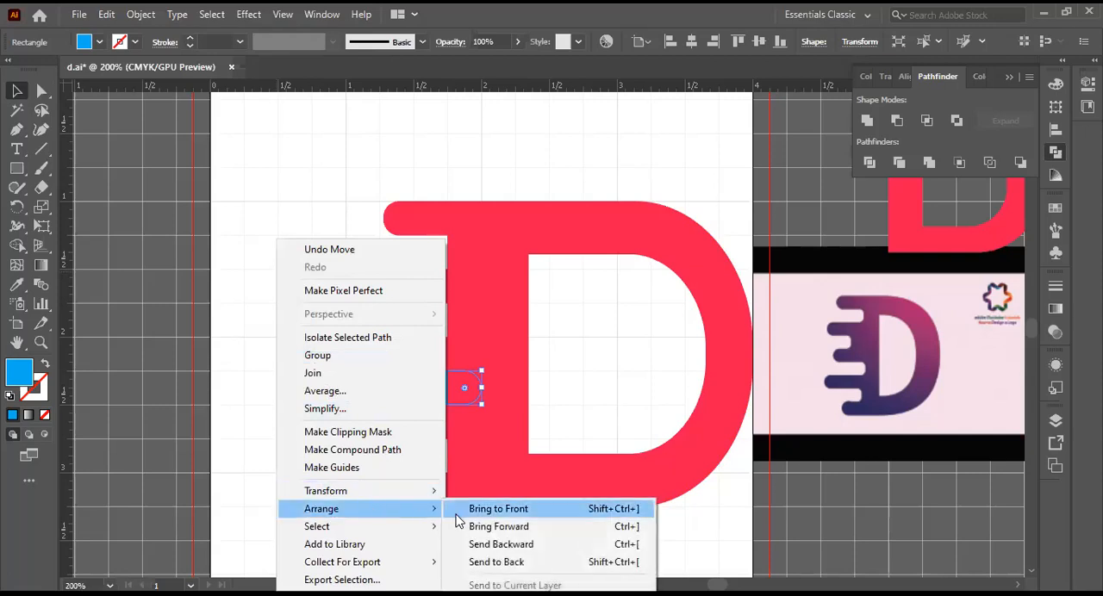
pyautogui.click(479, 510)
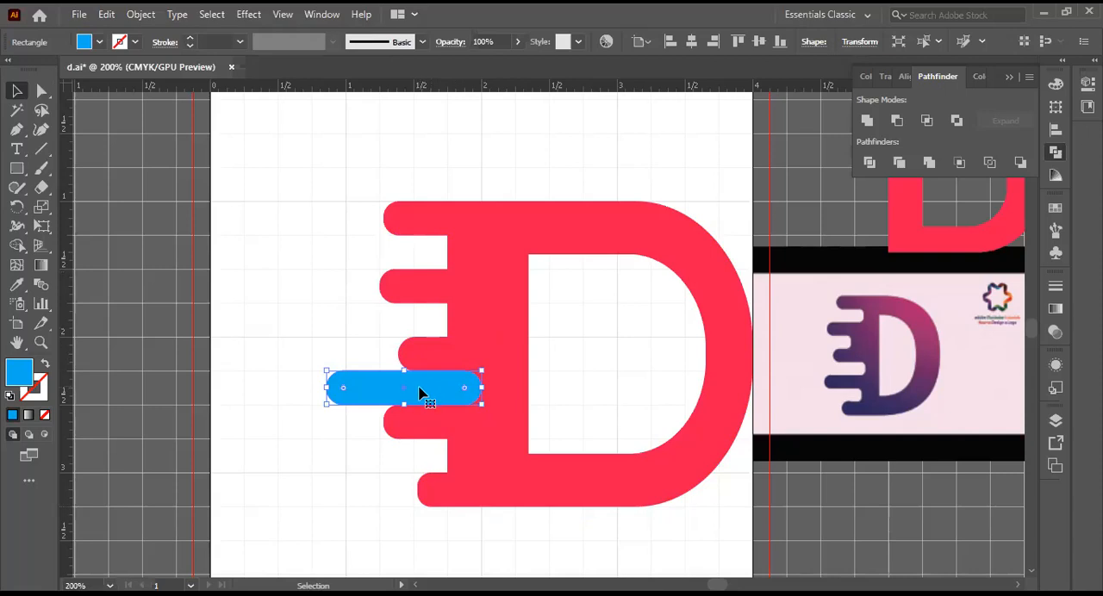
# Step: Duplicate the blue bar into the other three gaps between the speed bars, aligning all four copies vertically, and clear the selection
pyautogui.moveTo(419, 388); pyautogui.dragTo(408, 309)
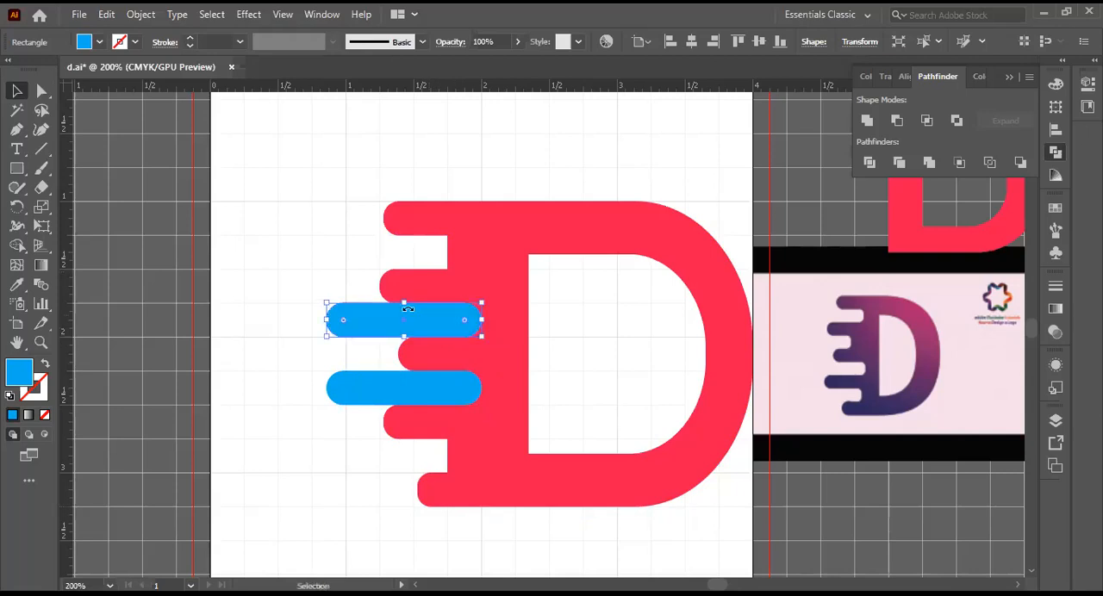
pyautogui.hotkey('ctrl', 'd')
pyautogui.moveTo(415, 405); pyautogui.dragTo(413, 468)
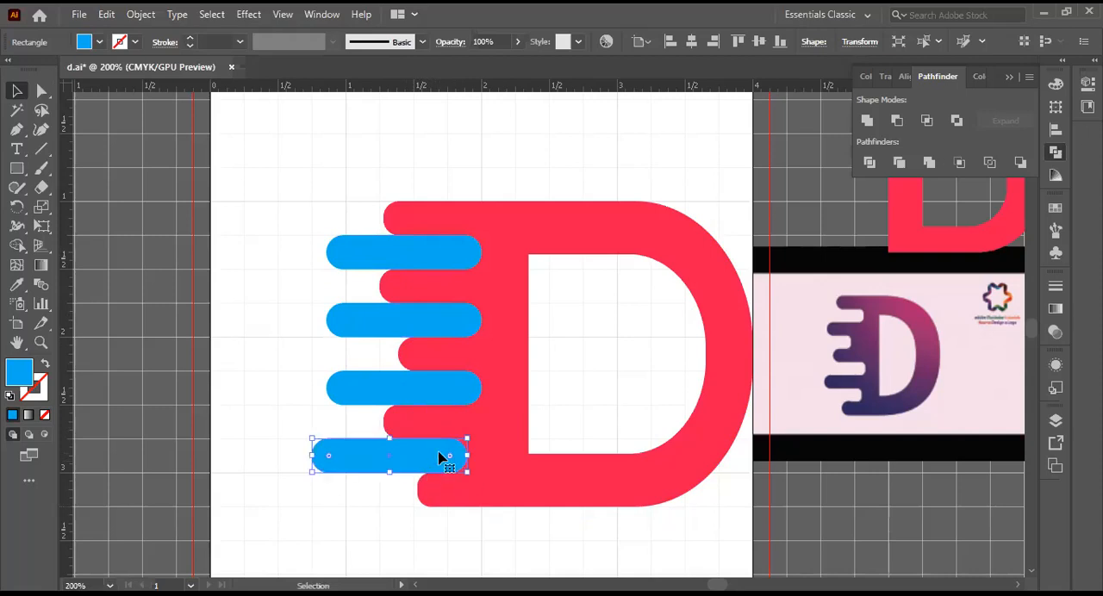
pyautogui.moveTo(437, 456)
pyautogui.mouseDown()
pyautogui.moveTo(468, 456)
pyautogui.moveTo(454, 461)
pyautogui.mouseUp()
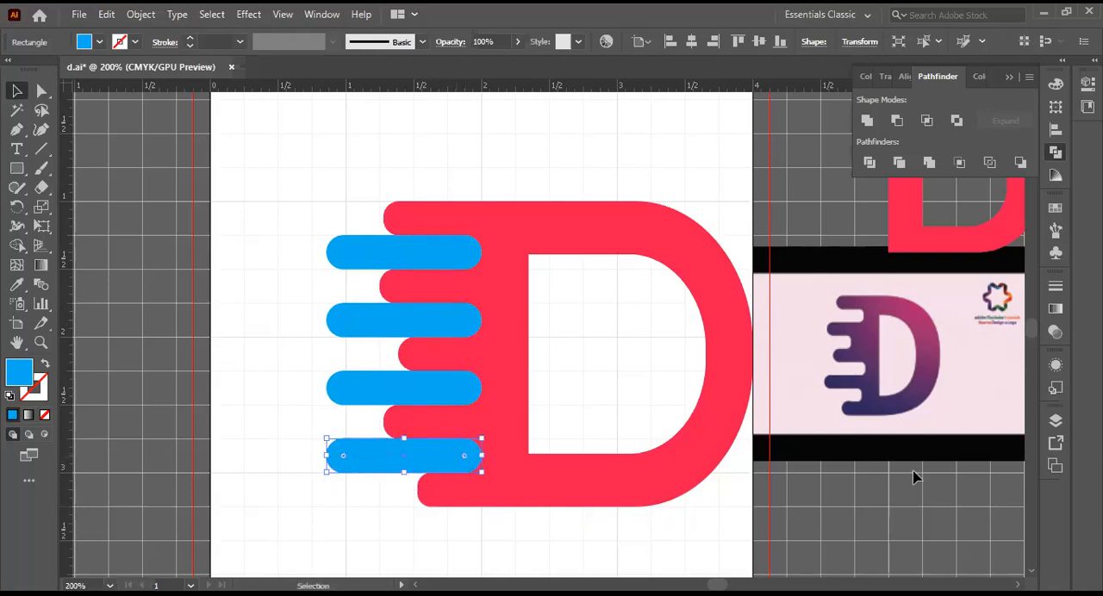
pyautogui.click(340, 504)
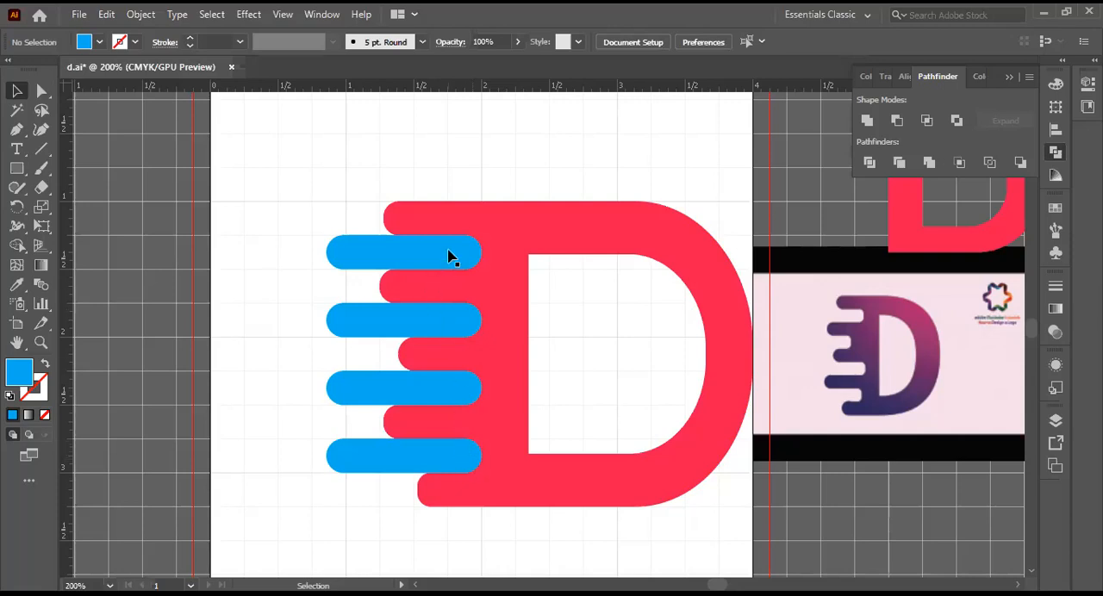
# Step: Try shifting the top two blue bars horizontally into staggered positions, and return them in line with the lower two
pyautogui.moveTo(451, 252); pyautogui.dragTo(473, 269)
pyautogui.moveTo(406, 285); pyautogui.dragTo(414, 250)
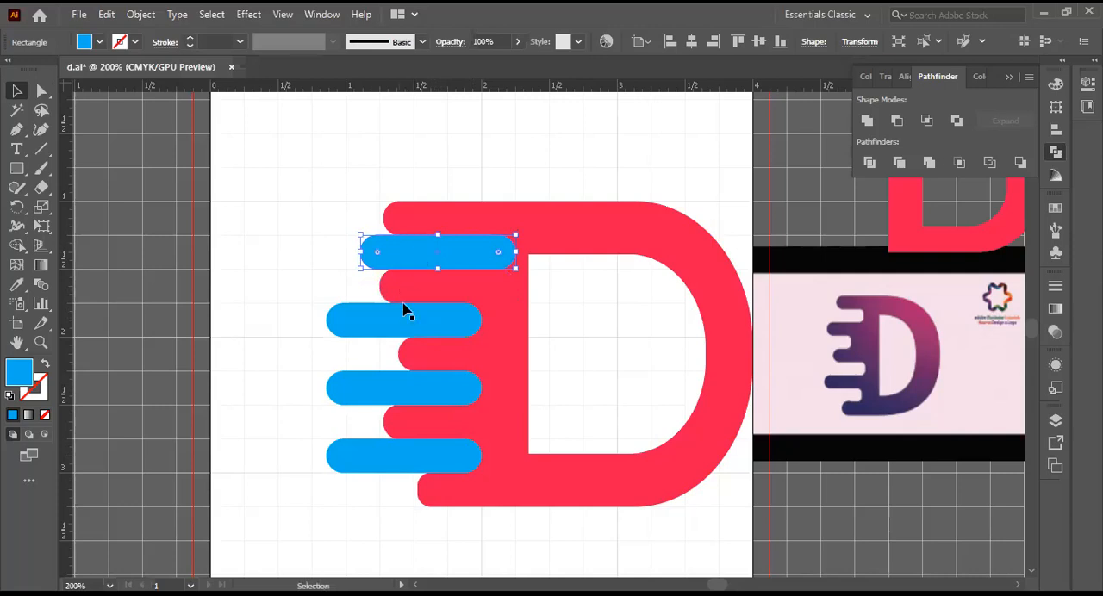
pyautogui.moveTo(413, 324)
pyautogui.mouseDown()
pyautogui.moveTo(385, 320)
pyautogui.moveTo(433, 327)
pyautogui.mouseUp()
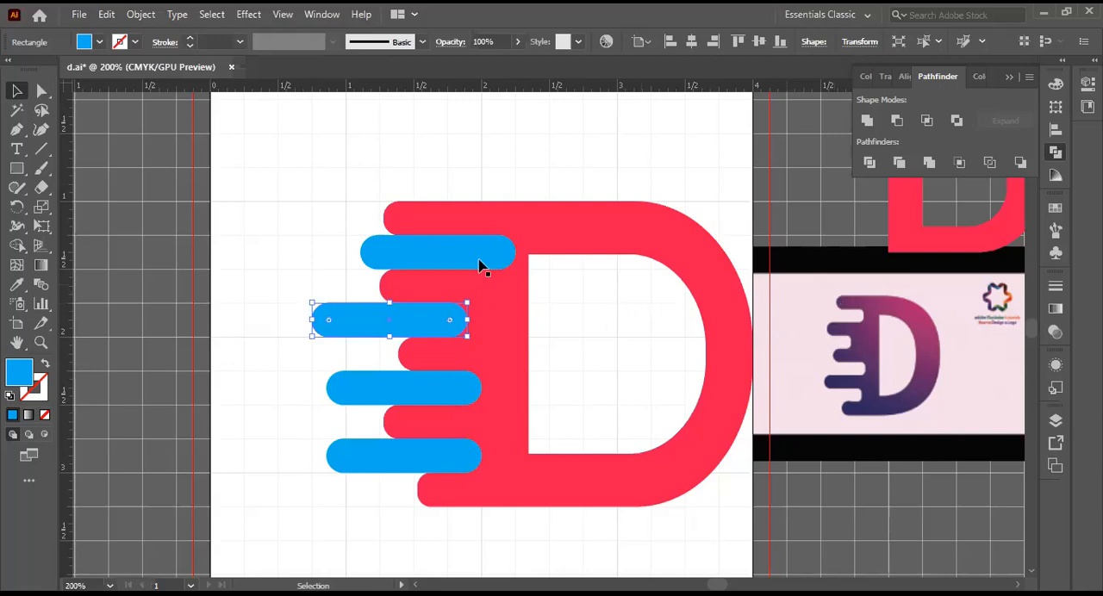
pyautogui.moveTo(468, 251); pyautogui.dragTo(423, 253)
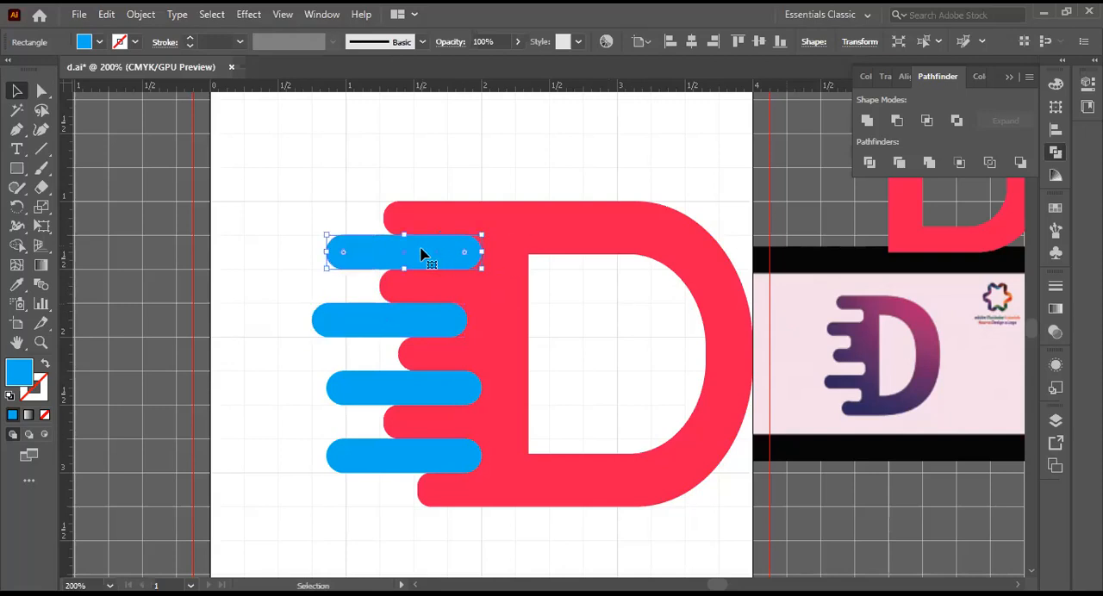
pyautogui.click(413, 323)
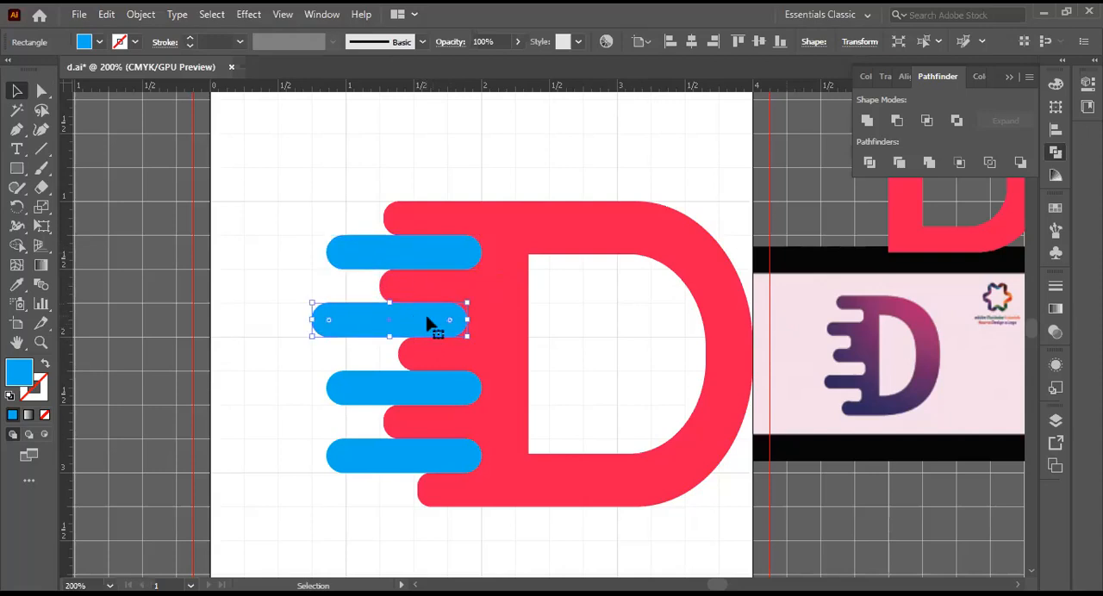
pyautogui.moveTo(431, 321); pyautogui.dragTo(446, 321)
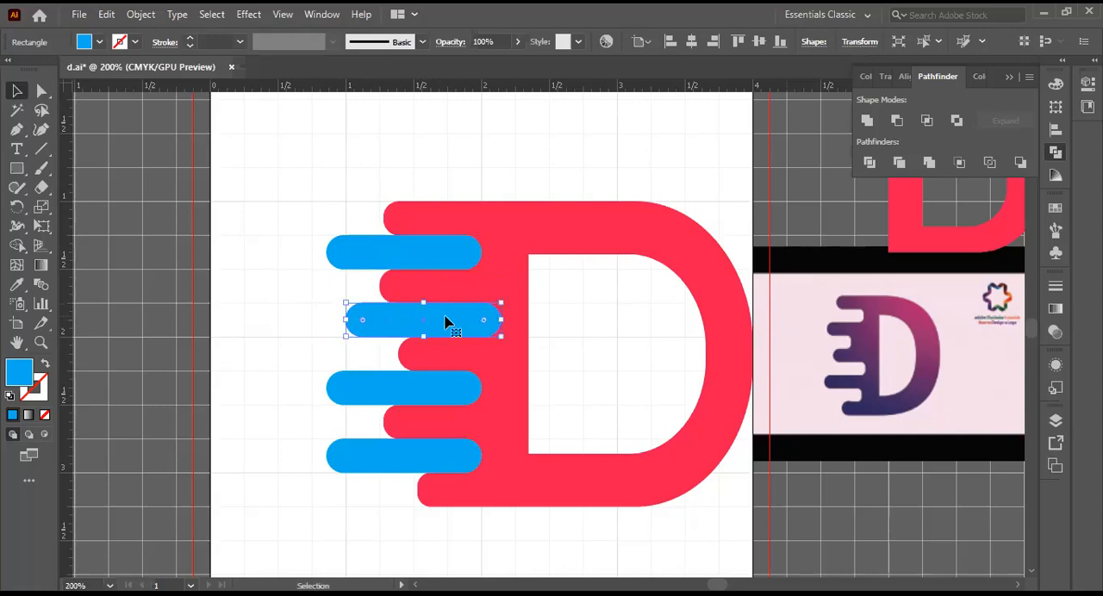
pyautogui.moveTo(450, 322); pyautogui.dragTo(436, 322)
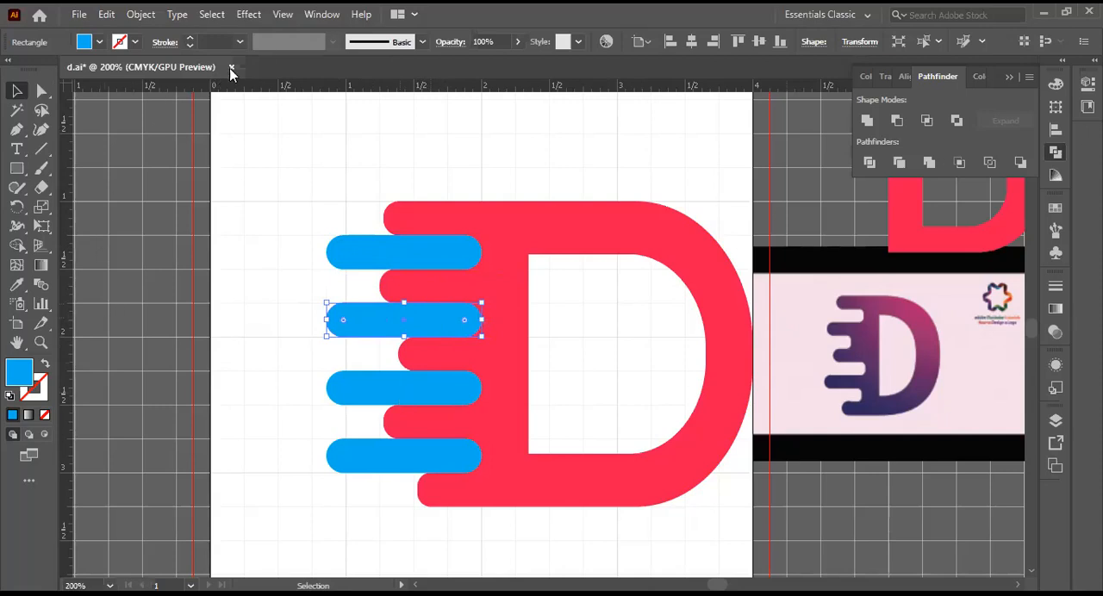
pyautogui.click(272, 15)
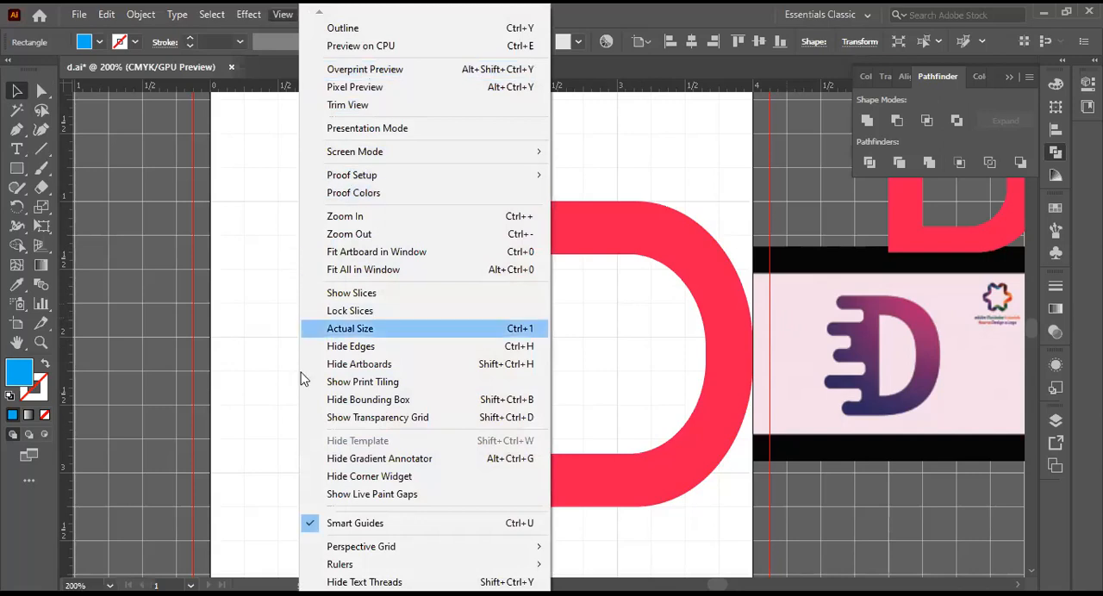
pyautogui.click(314, 529)
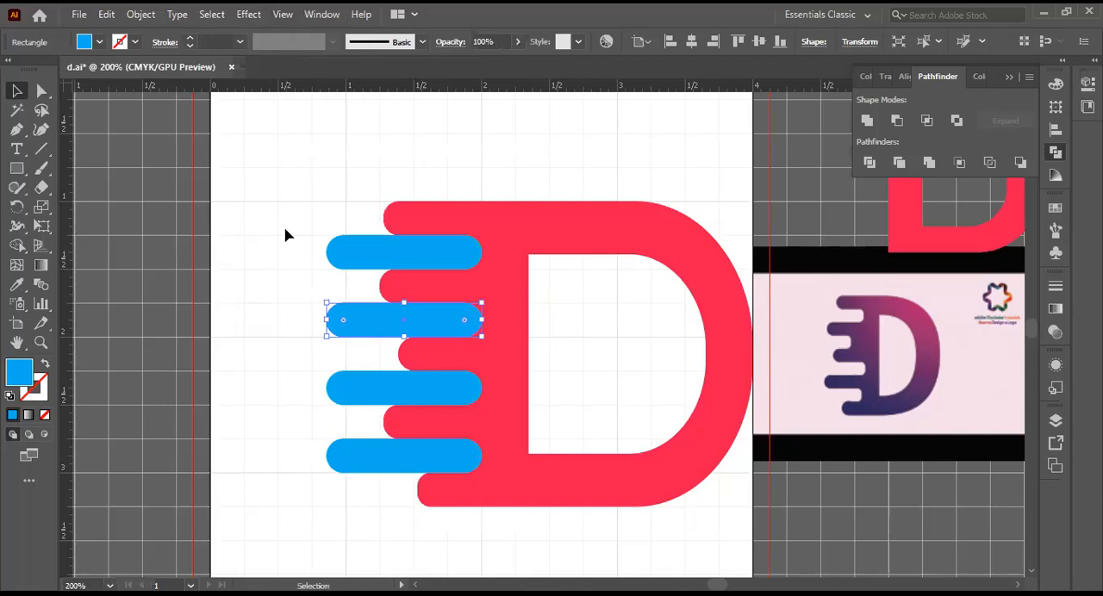
pyautogui.hotkey('alt', 'v')
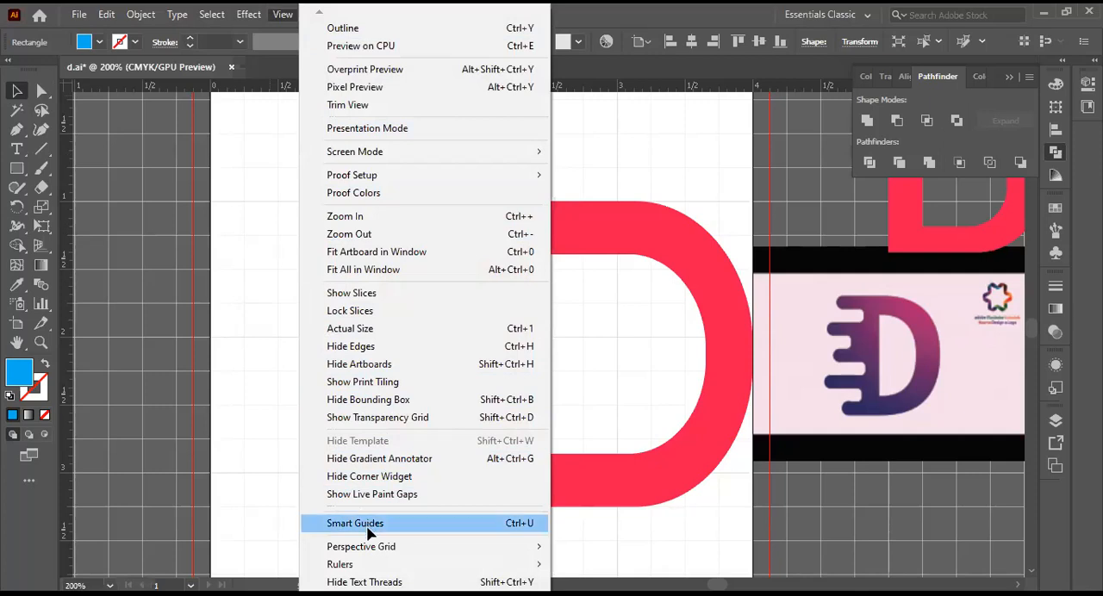
pyautogui.moveTo(360, 543)
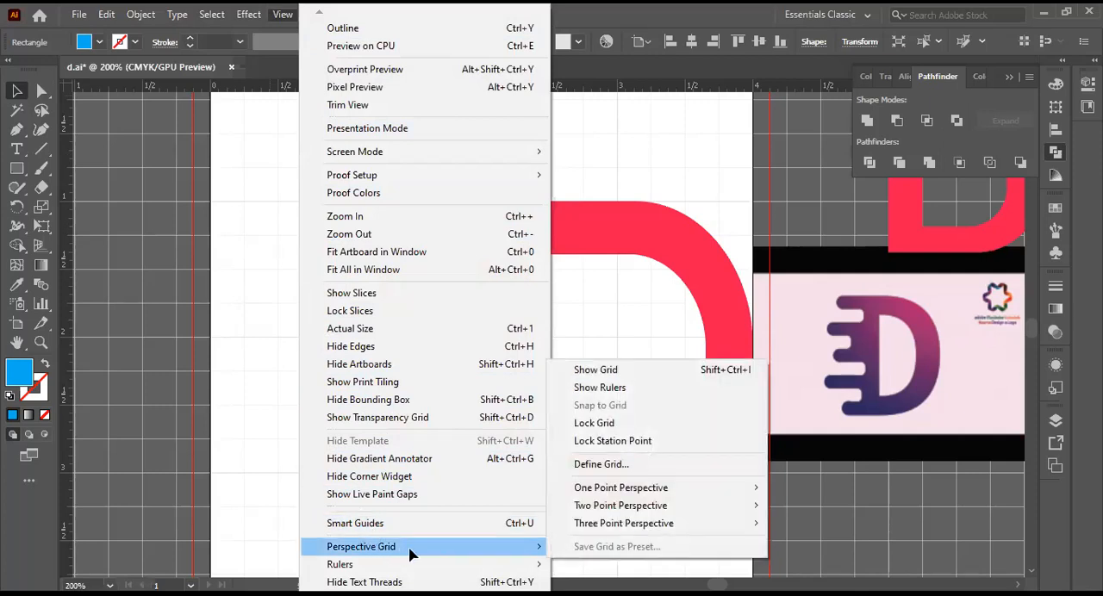
pyautogui.click(327, 523)
# Step: Turn off Snap to Grid and clear the selection of the second blue bar
pyautogui.click(287, 16)
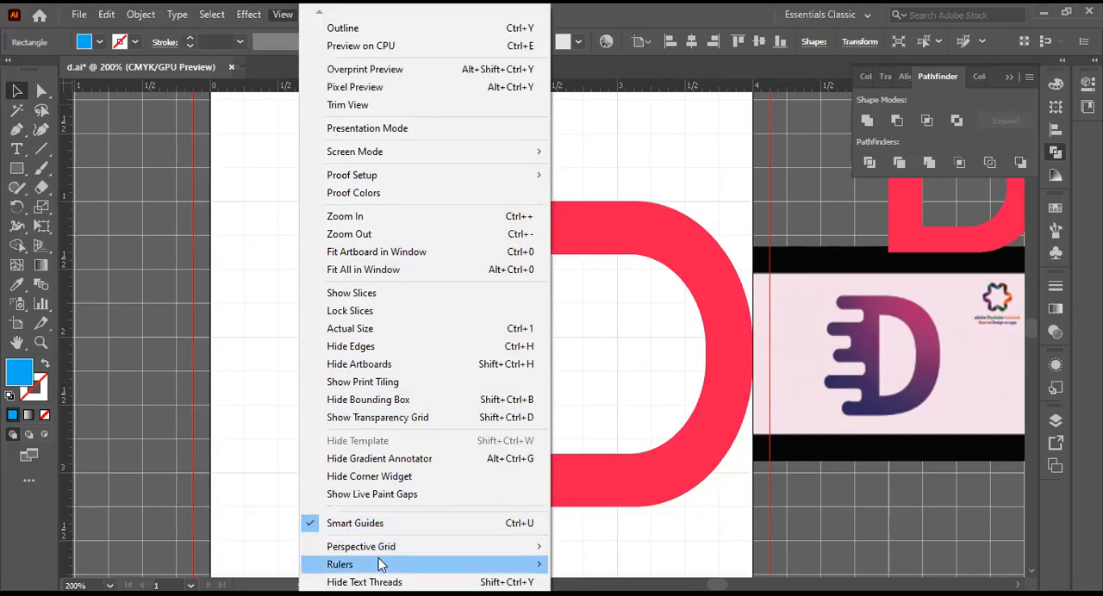
pyautogui.moveTo(382, 566)
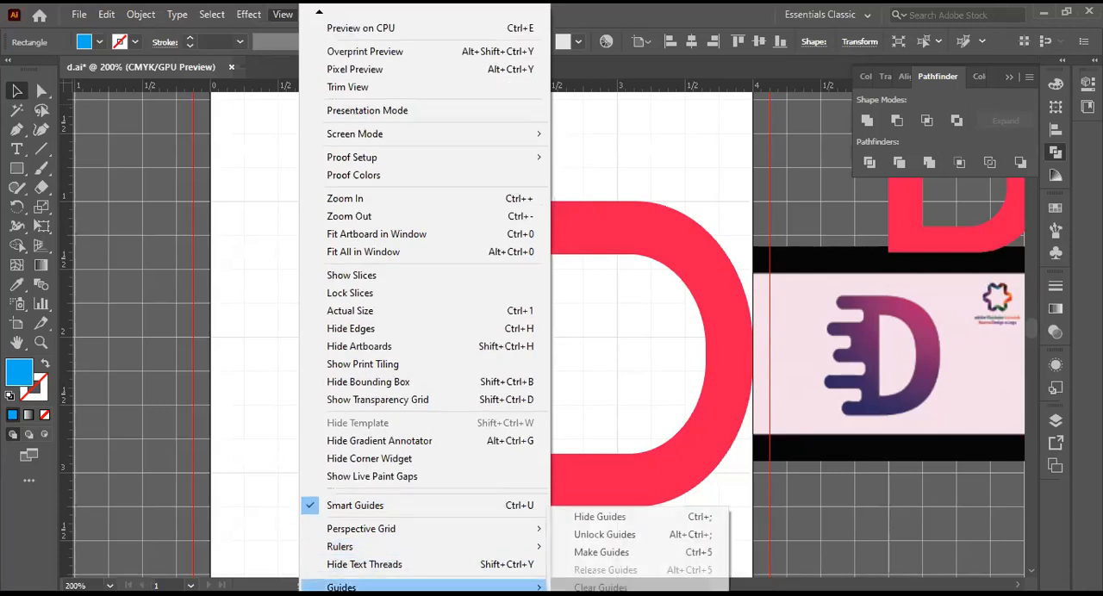
pyautogui.moveTo(356, 553)
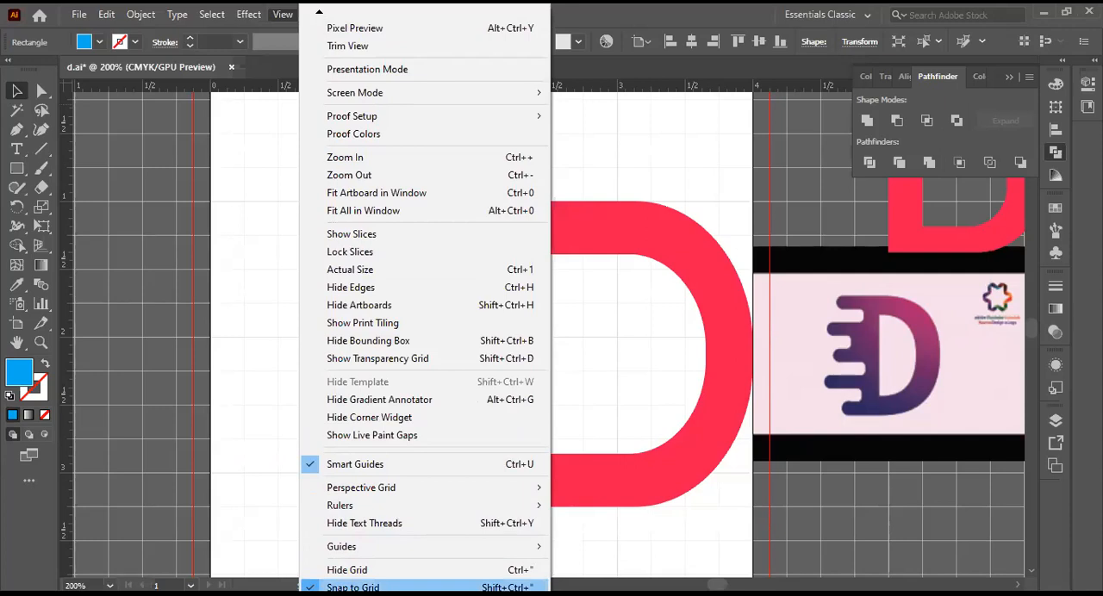
pyautogui.click(352, 587)
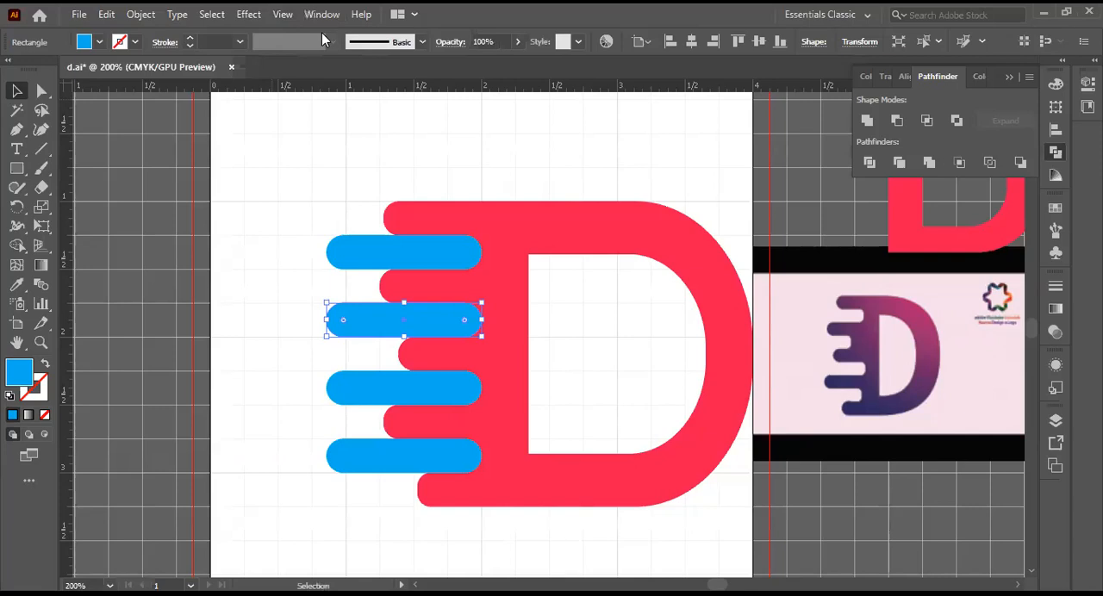
pyautogui.click(281, 15)
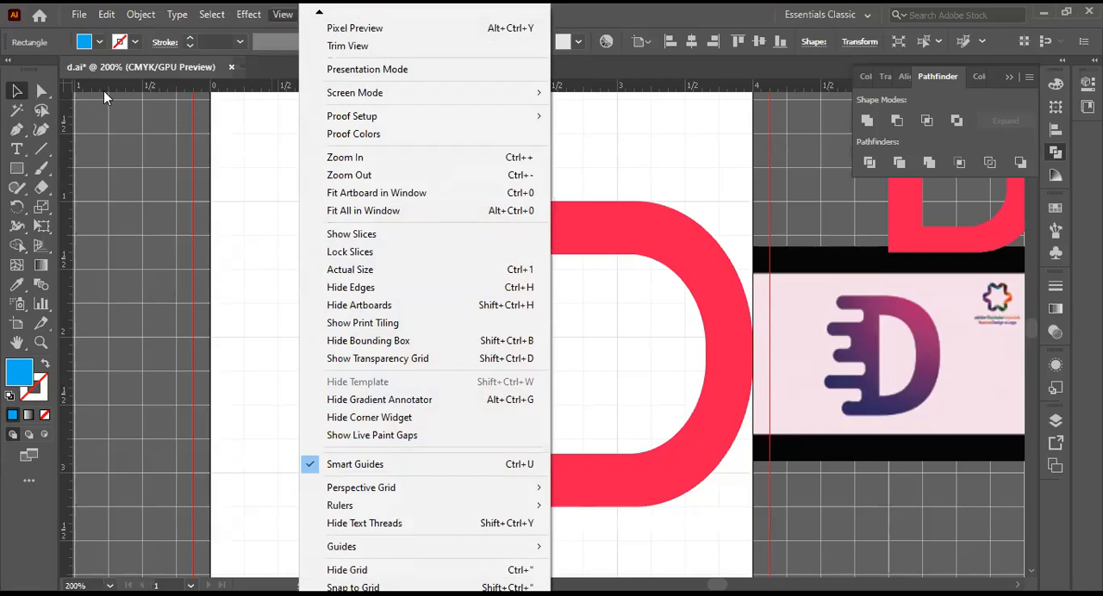
pyautogui.click(240, 141)
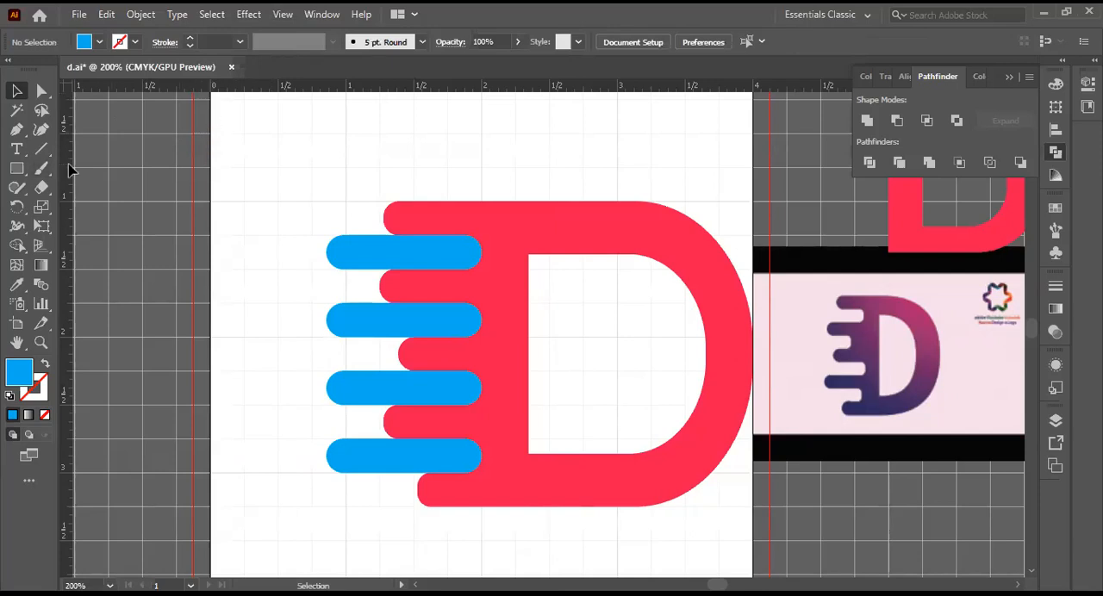
# Step: Place a vertical ruler guide against the outer left end of the letter D's top speed bar
pyautogui.moveTo(69, 169); pyautogui.dragTo(325, 203)
pyautogui.moveTo(328, 207); pyautogui.dragTo(384, 218)
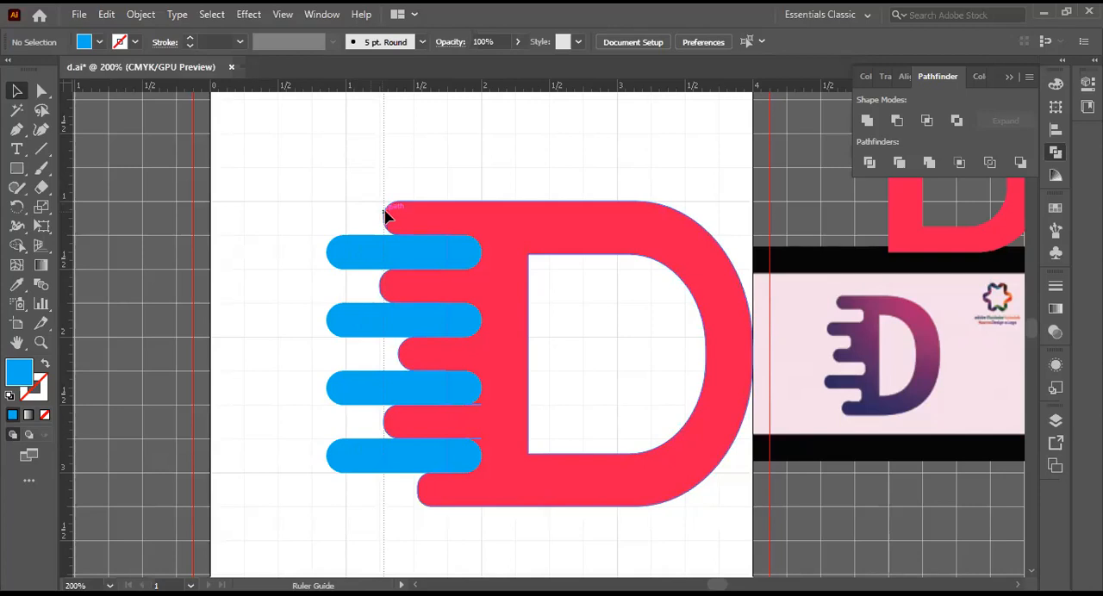
pyautogui.moveTo(385, 217)
pyautogui.mouseDown()
pyautogui.moveTo(402, 221)
pyautogui.moveTo(386, 220)
pyautogui.mouseUp()
pyautogui.moveTo(385, 219); pyautogui.dragTo(385, 220)
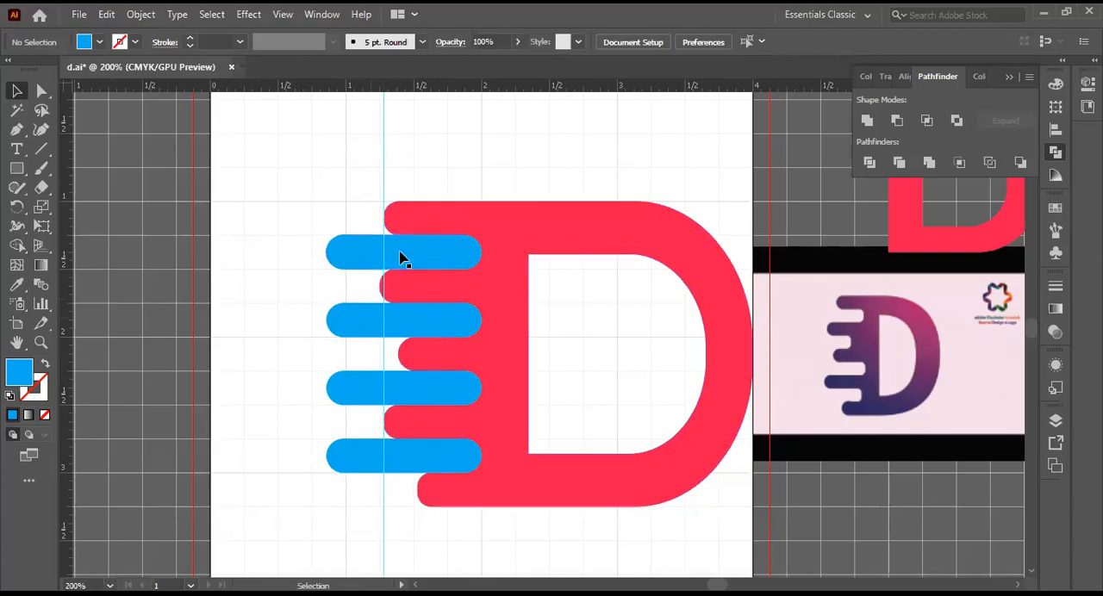
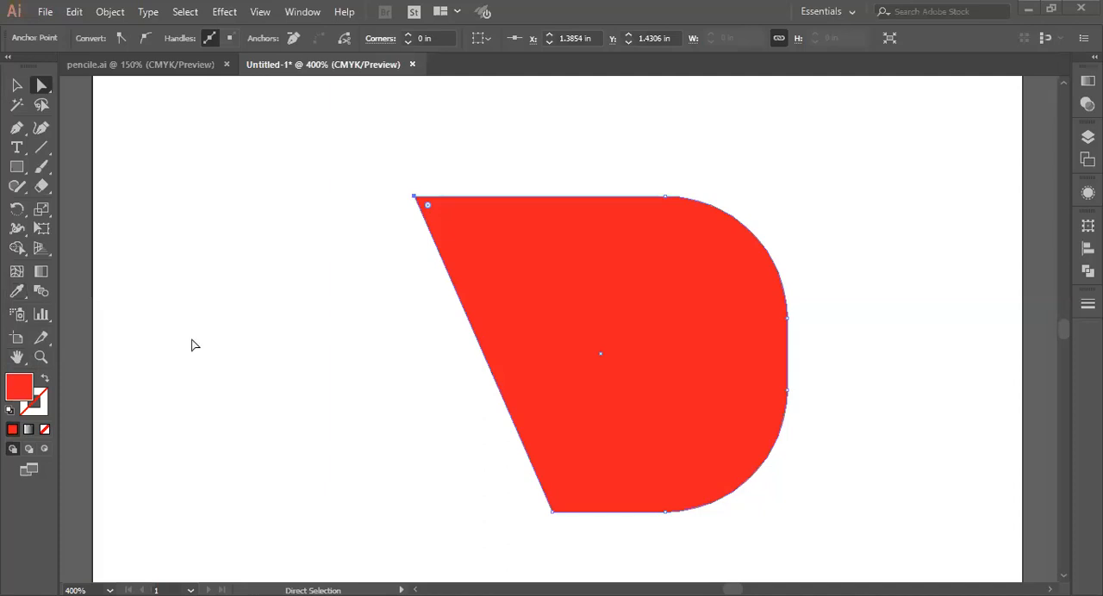
# Step: Show the rulers and draw a horizontal rounded bar about 1.25 in long across the red D's slanted edge
pyautogui.click(406, 271)
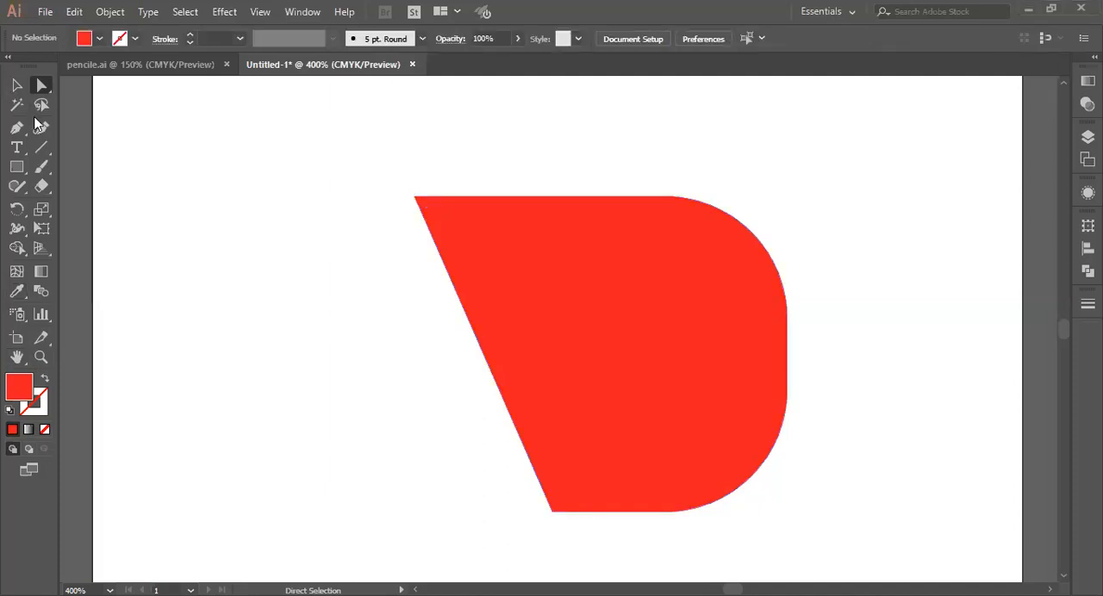
pyautogui.hotkey('ctrl', 'r')
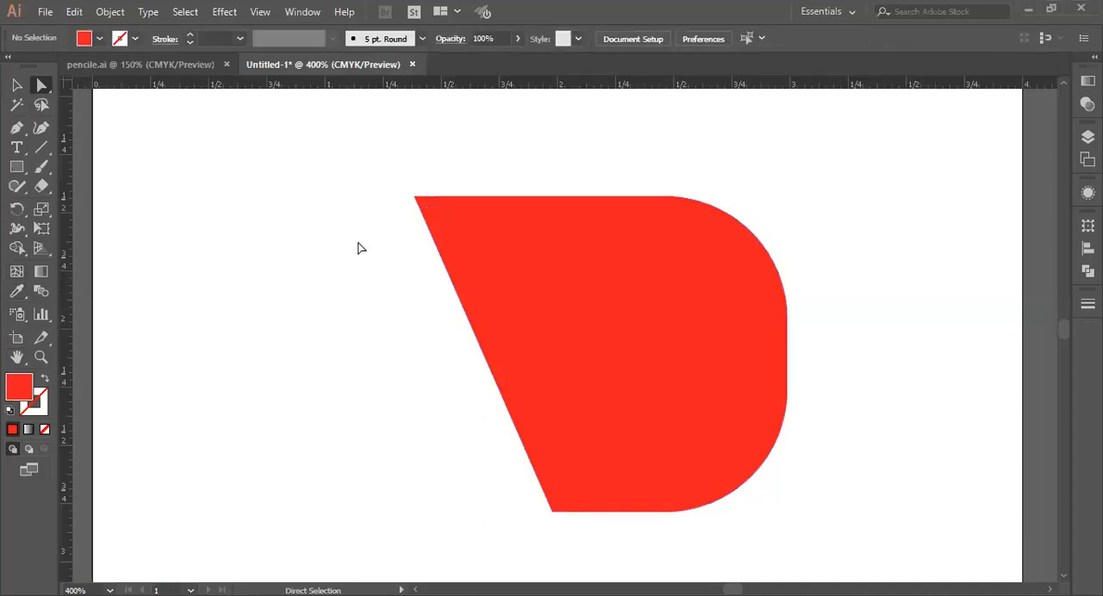
pyautogui.click(16, 166)
pyautogui.rightClick(16, 167)
pyautogui.click(83, 172)
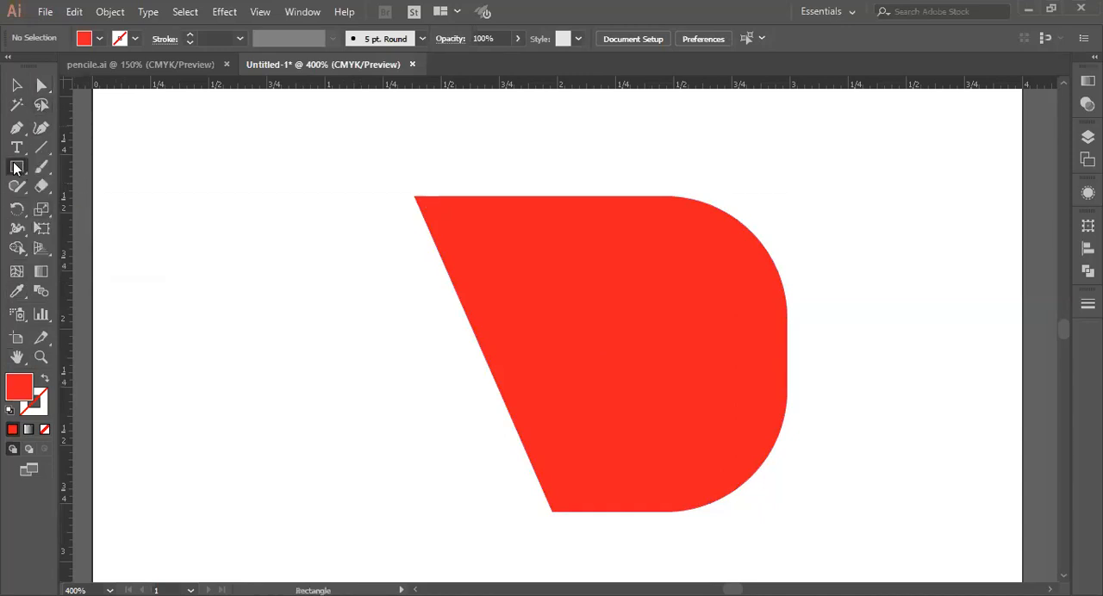
pyautogui.rightClick(15, 168)
pyautogui.click(51, 185)
pyautogui.moveTo(265, 272); pyautogui.dragTo(557, 313)
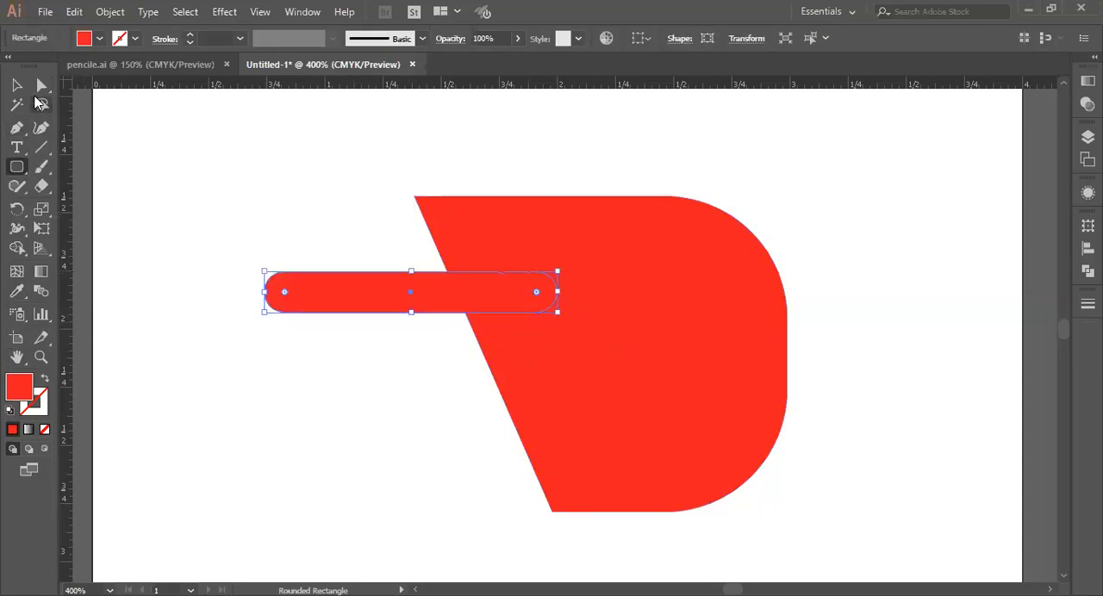
# Step: Fill the rounded bar with solid black
pyautogui.press('v')
pyautogui.click(92, 37)
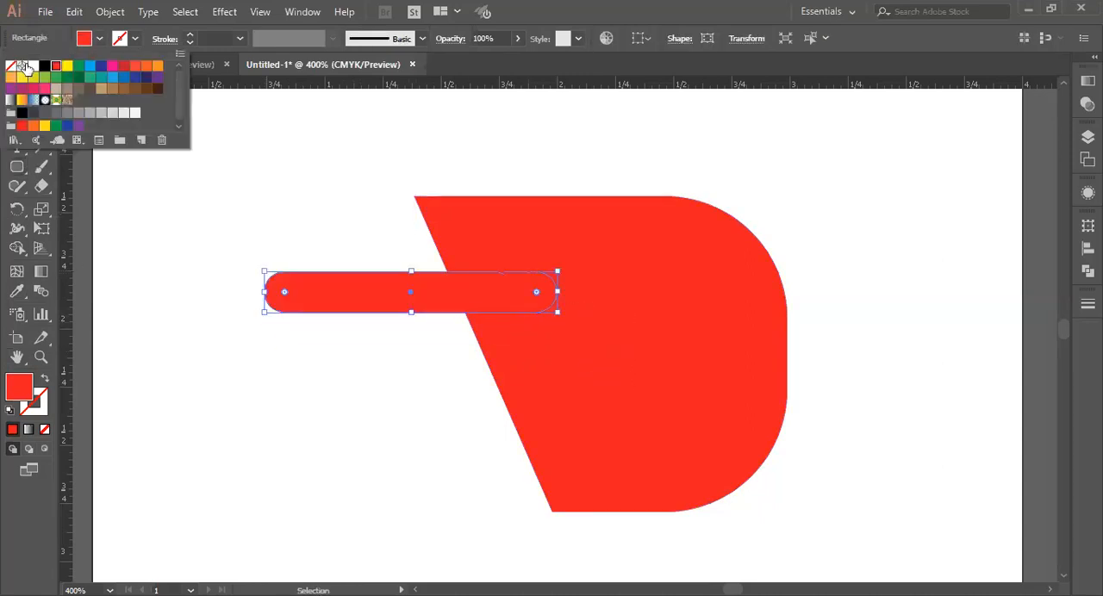
pyautogui.click(32, 66)
pyautogui.click(45, 66)
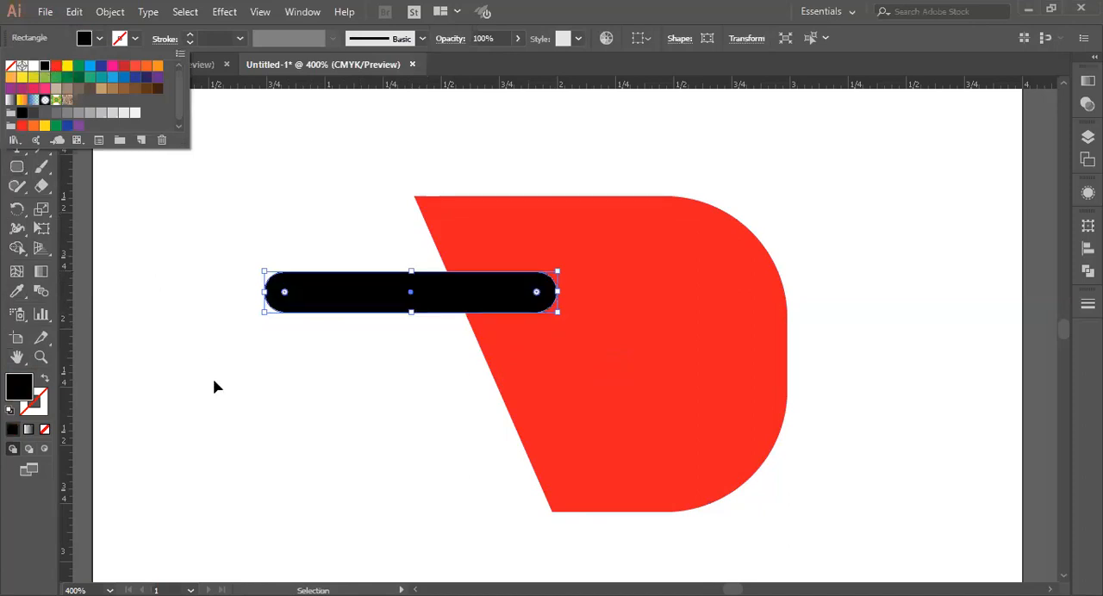
# Step: Align the black bar with the D's top edge and repeat it downward at equal intervals, keeping four bars
pyautogui.moveTo(431, 299); pyautogui.dragTo(498, 294)
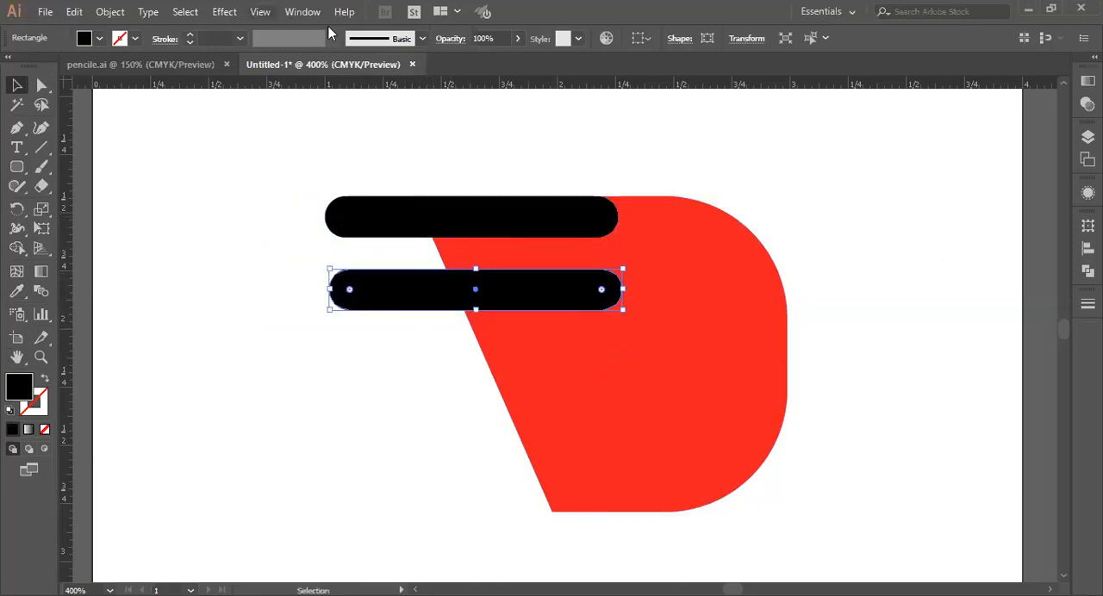
pyautogui.press('a')
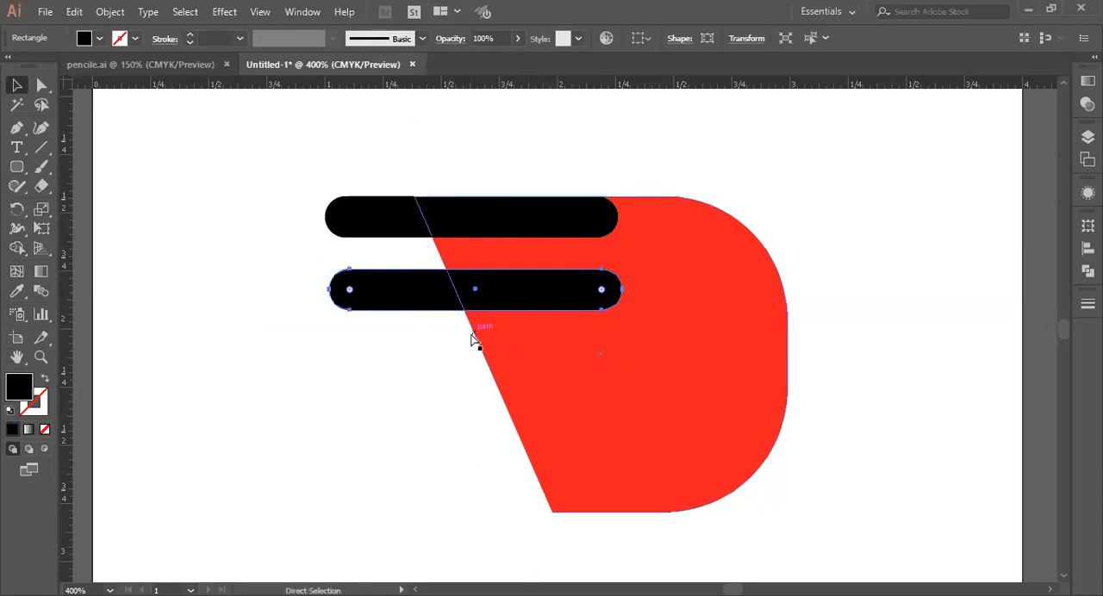
pyautogui.hotkey('ctrl', 'd')
pyautogui.hotkey('ctrl', 'd')
pyautogui.hotkey('ctrl', 'd')
pyautogui.press('v')
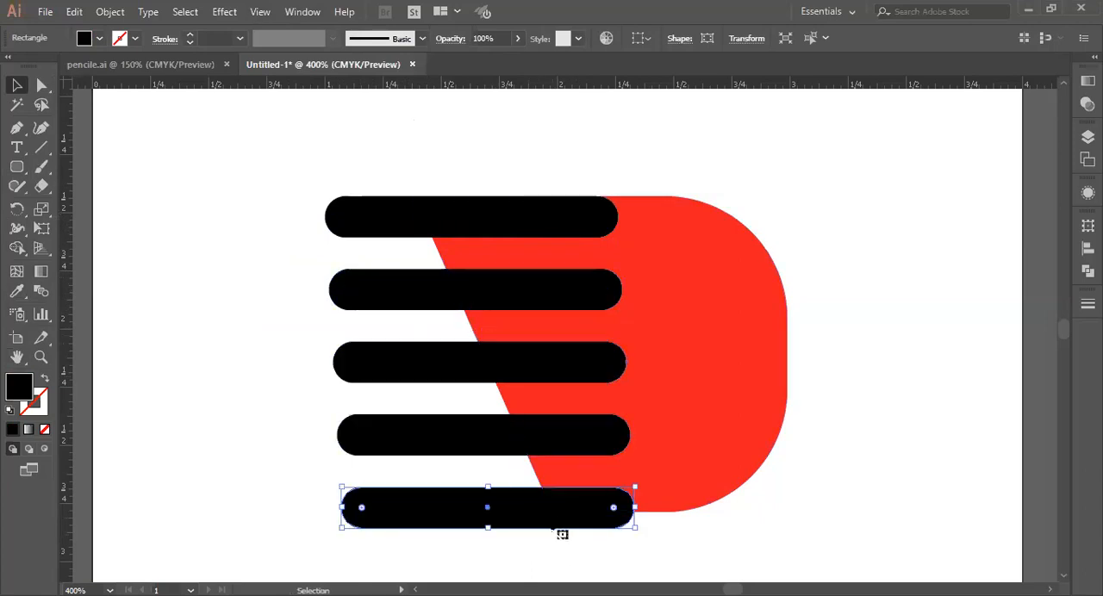
pyautogui.press('Delete')
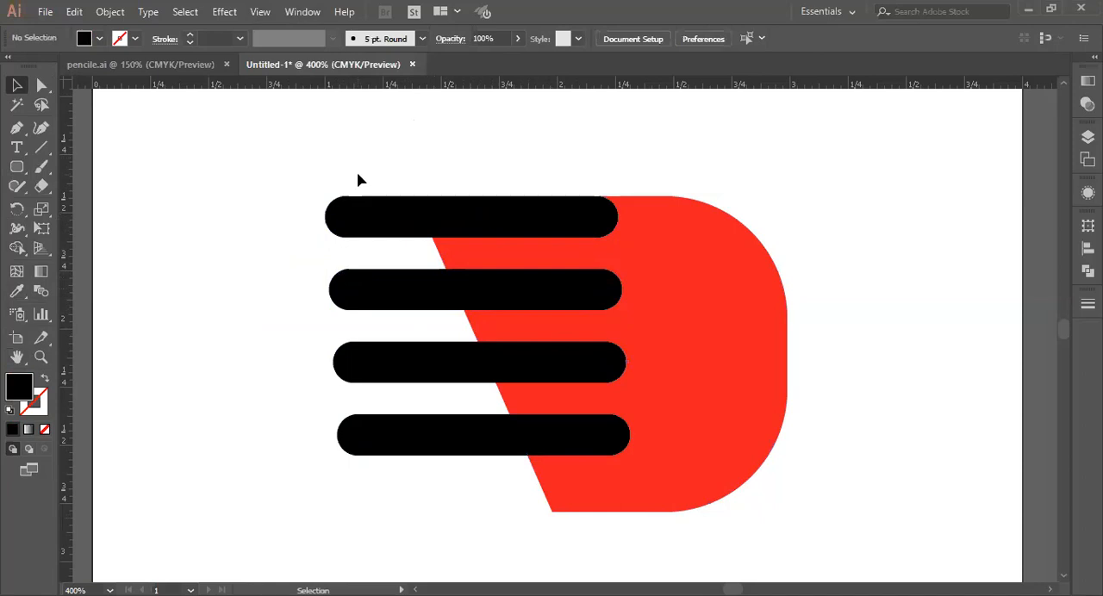
# Step: Move the lowest bar to the D's bottom edge and distribute all four bars vertically by their centers
pyautogui.moveTo(382, 450); pyautogui.dragTo(398, 507)
pyautogui.moveTo(382, 167); pyautogui.dragTo(398, 521)
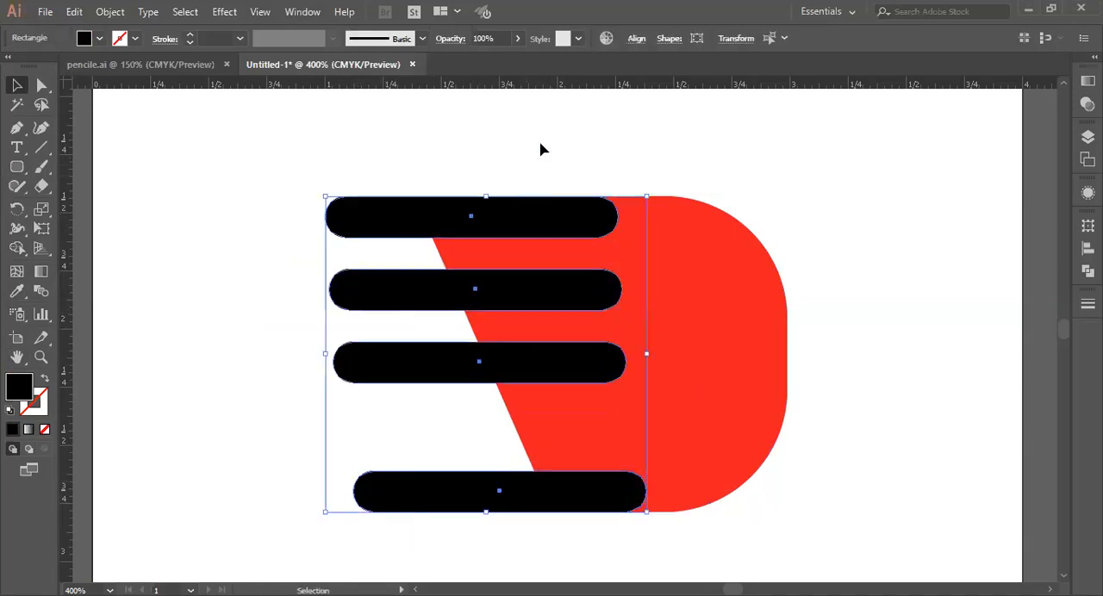
pyautogui.click(638, 39)
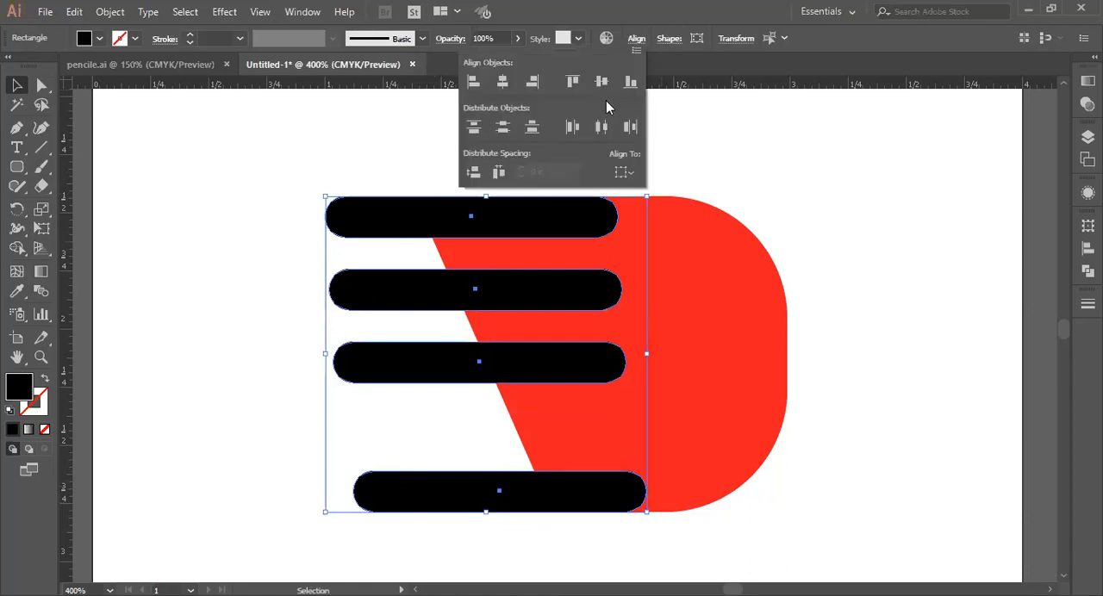
pyautogui.click(512, 132)
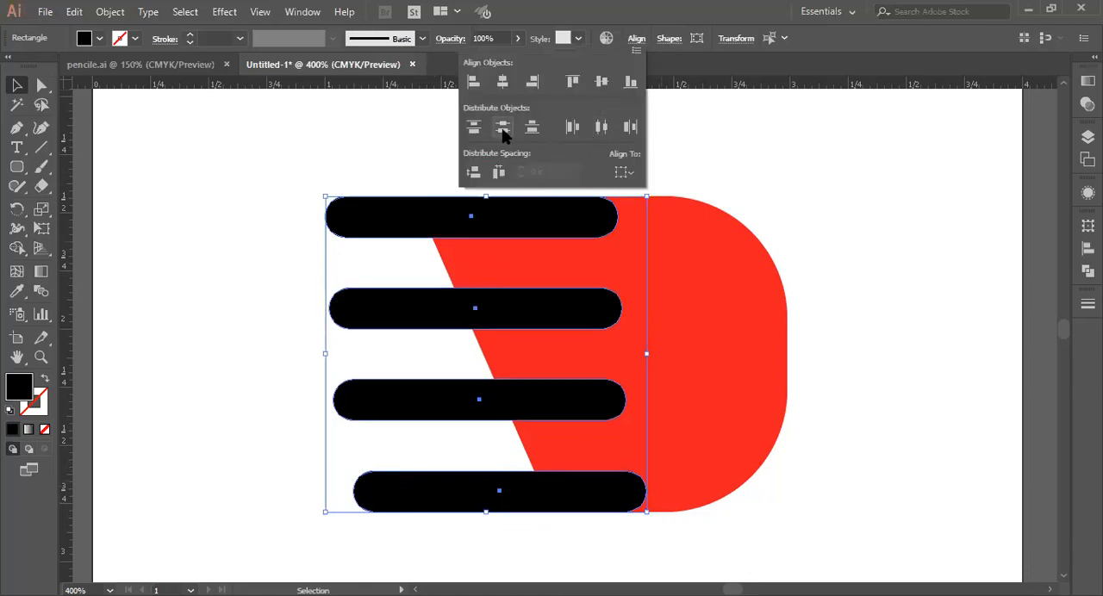
# Step: Place a spare copy of the top black bar on the empty canvas above the D
pyautogui.click(867, 286)
pyautogui.moveTo(552, 225); pyautogui.dragTo(809, 133)
# Step: Try uniting the four black bars with the red D, and undo the union
pyautogui.moveTo(543, 242); pyautogui.dragTo(655, 520)
pyautogui.click(1087, 270)
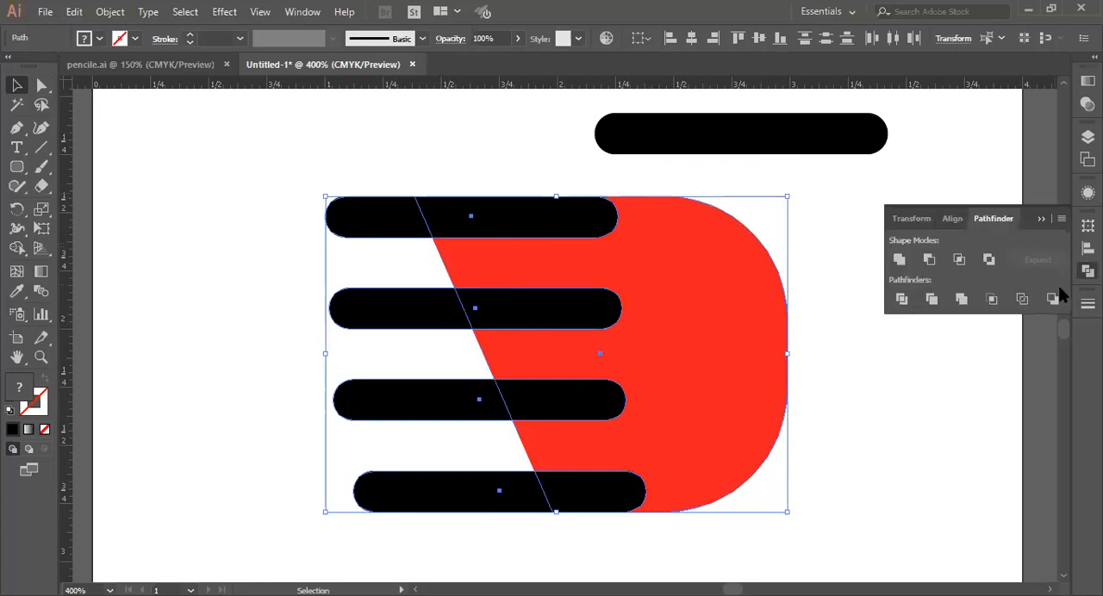
pyautogui.click(899, 259)
pyautogui.click(919, 428)
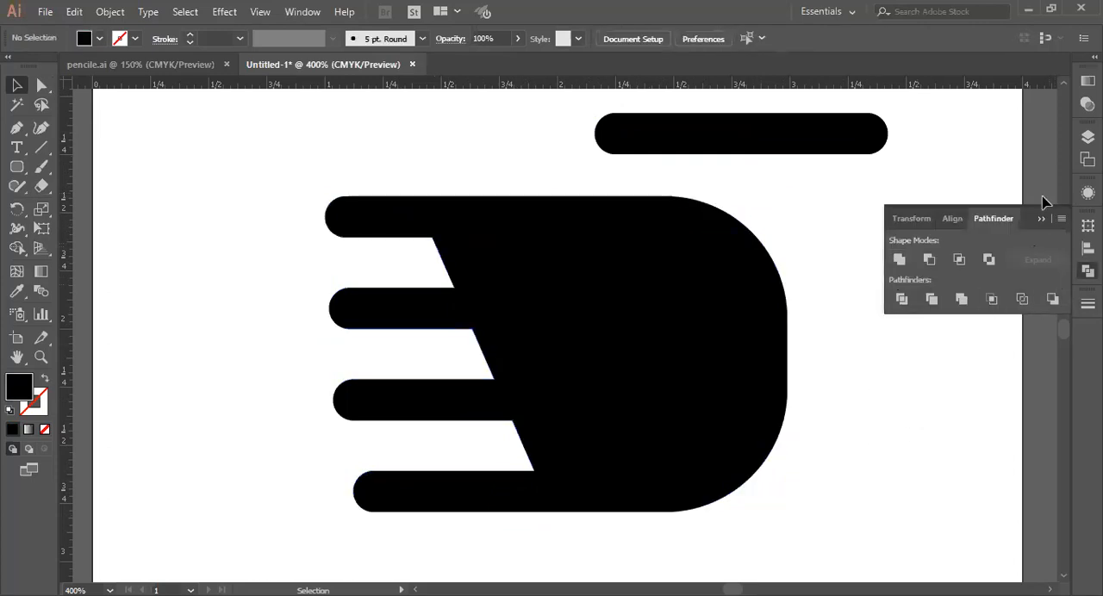
pyautogui.click(1041, 219)
pyautogui.hotkey('ctrl', 'z')
# Step: Create a proportionally smaller copy of the red D, about 0.9 in wide, inside the original as its counter shape
pyautogui.click(802, 377)
pyautogui.click(700, 354)
pyautogui.moveTo(695, 348); pyautogui.dragTo(903, 485)
pyautogui.moveTo(624, 338); pyautogui.dragTo(766, 454)
pyautogui.moveTo(868, 544); pyautogui.dragTo(615, 337)
pyautogui.moveTo(509, 250); pyautogui.dragTo(527, 262)
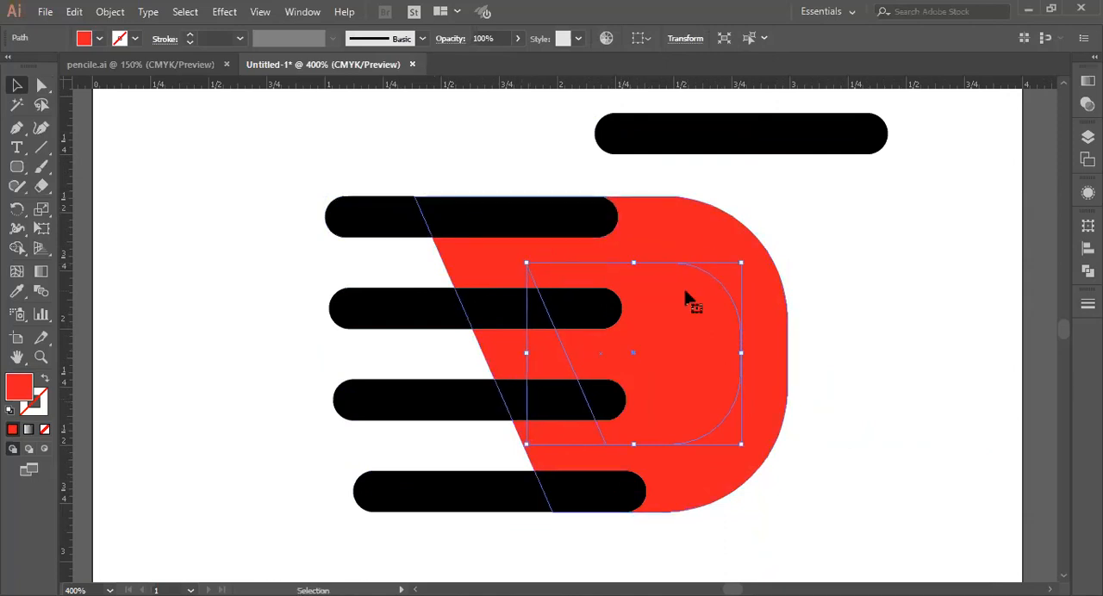
# Step: Group the four black bars crossing the D's slanted edge
pyautogui.moveTo(310, 166); pyautogui.dragTo(388, 506)
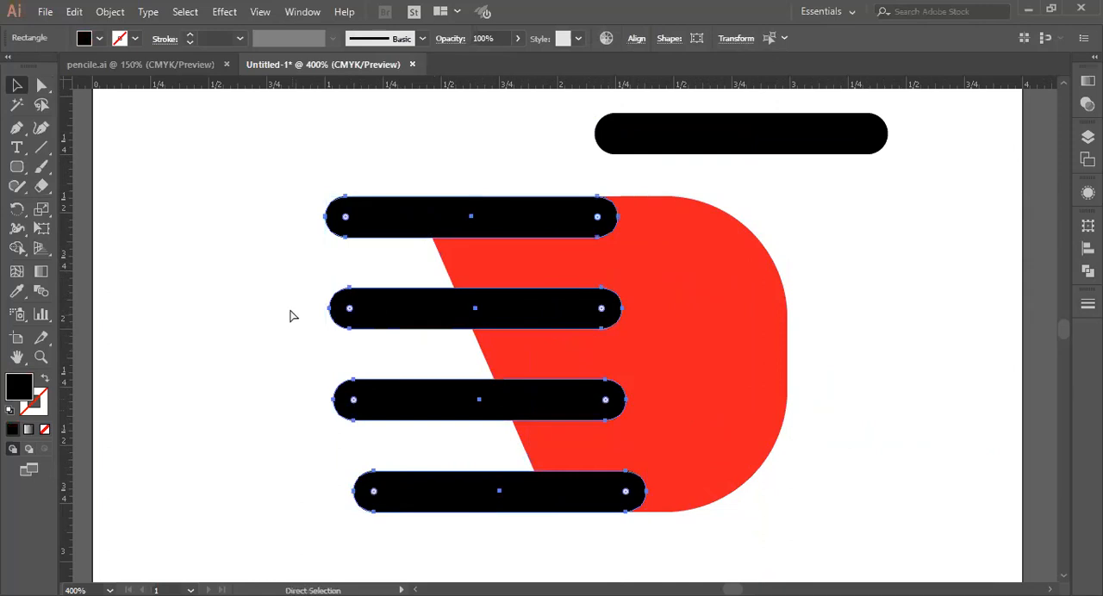
pyautogui.press('v')
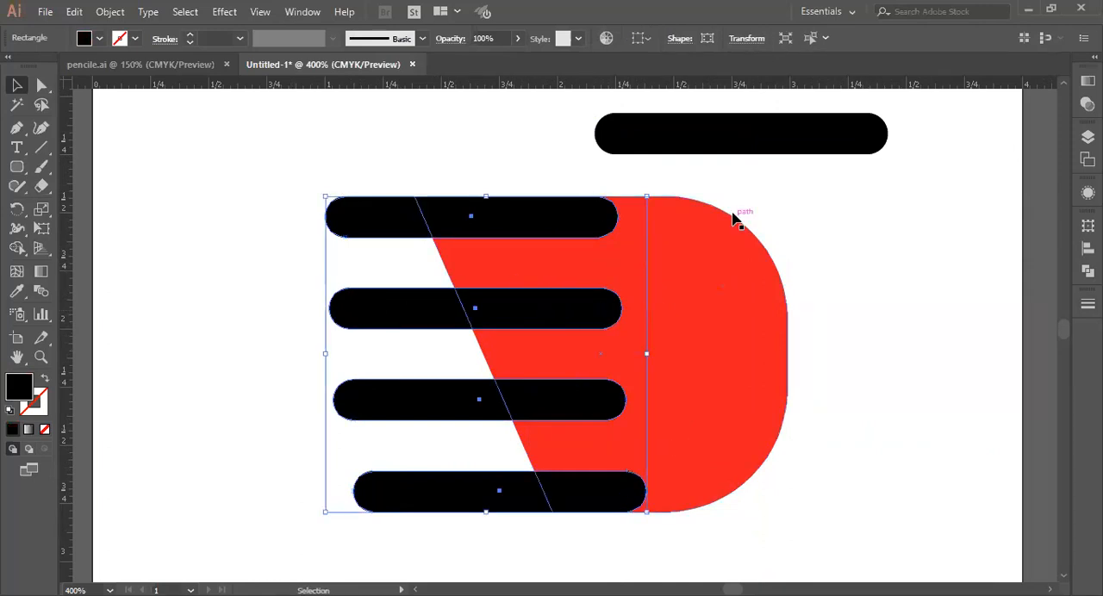
# Step: Try centering the inner and outer D shapes horizontally on each other, and undo the alignment
pyautogui.click(755, 414)
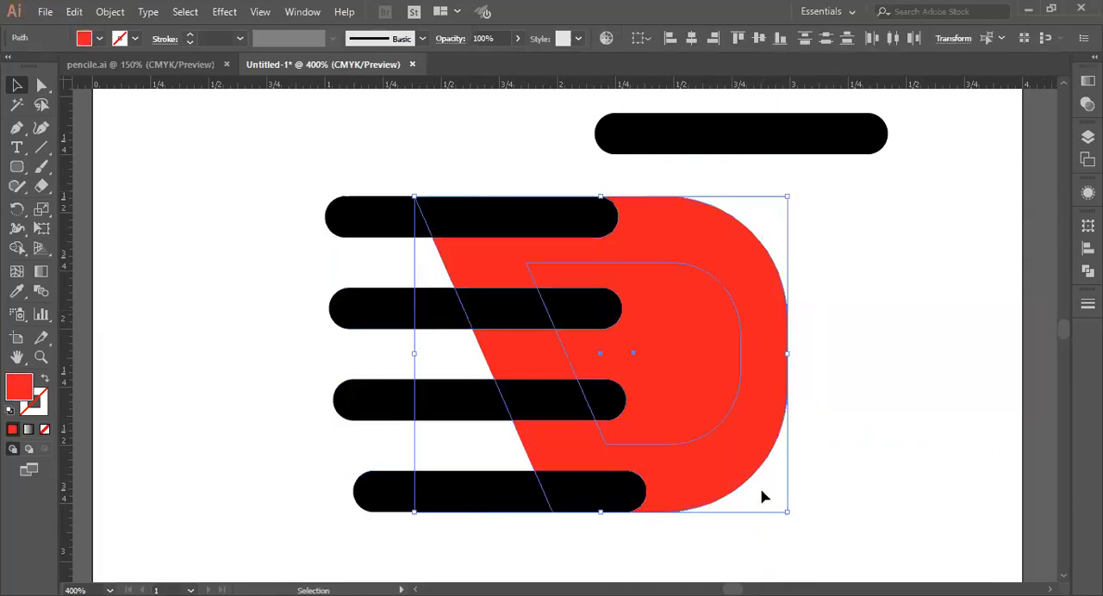
pyautogui.click(694, 39)
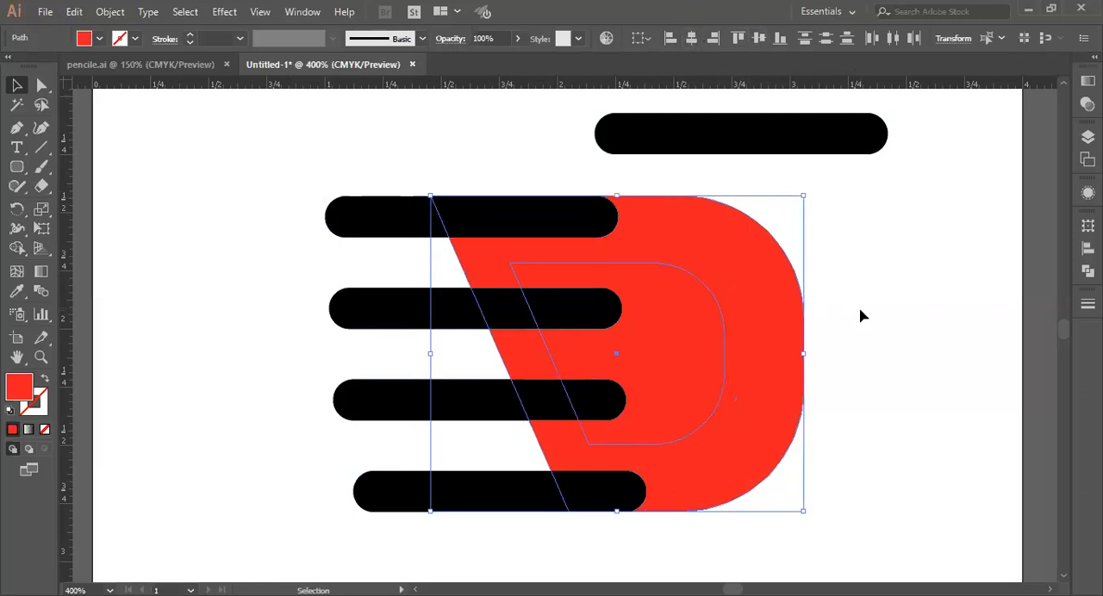
pyautogui.hotkey('ctrl', 'z')
# Step: Subtract the small inner D from the large red D to cut out its counter
pyautogui.click(861, 338)
pyautogui.click(724, 358)
pyautogui.moveTo(727, 184); pyautogui.dragTo(765, 463)
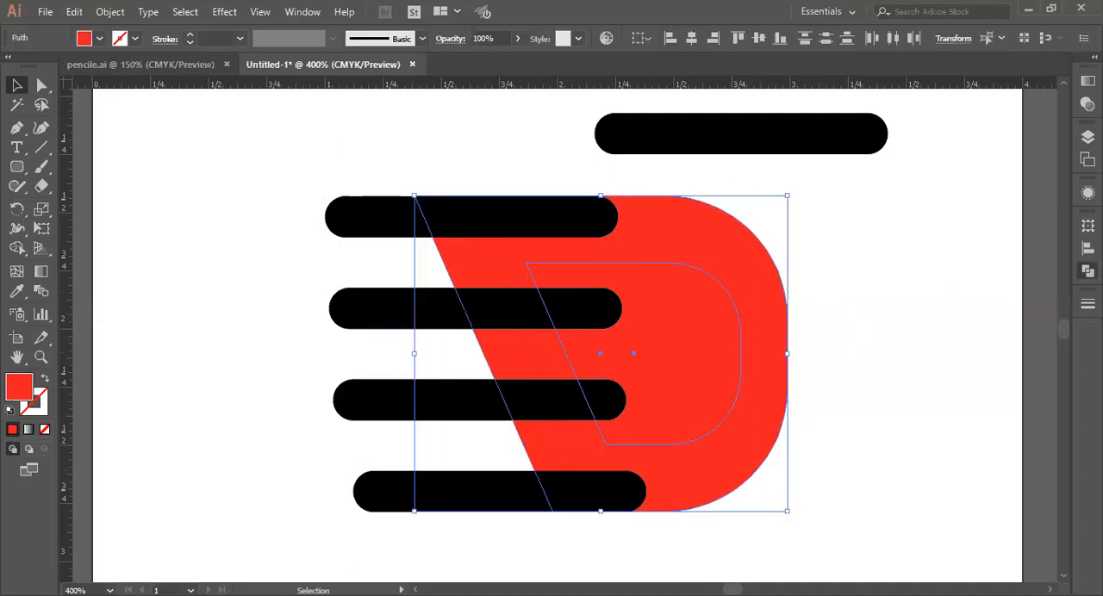
pyautogui.hotkey('shift', 'ctrl', 'F9')
pyautogui.click(929, 258)
pyautogui.click(874, 315)
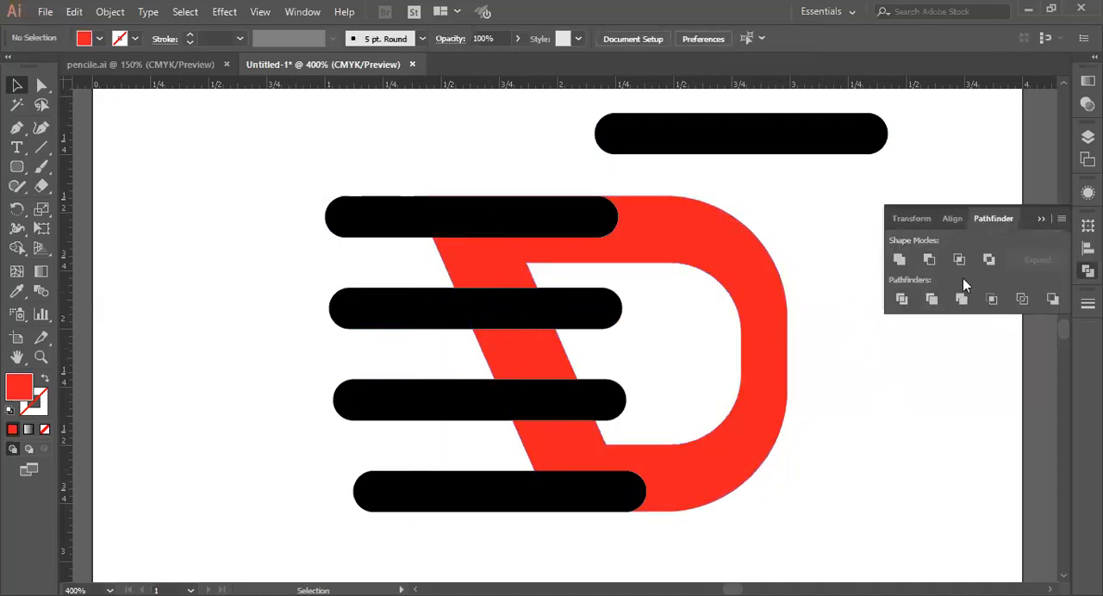
pyautogui.click(1038, 219)
# Step: Narrow the group of four black bars from its right side until it is about 1.05 in wide
pyautogui.moveTo(347, 164); pyautogui.dragTo(422, 528)
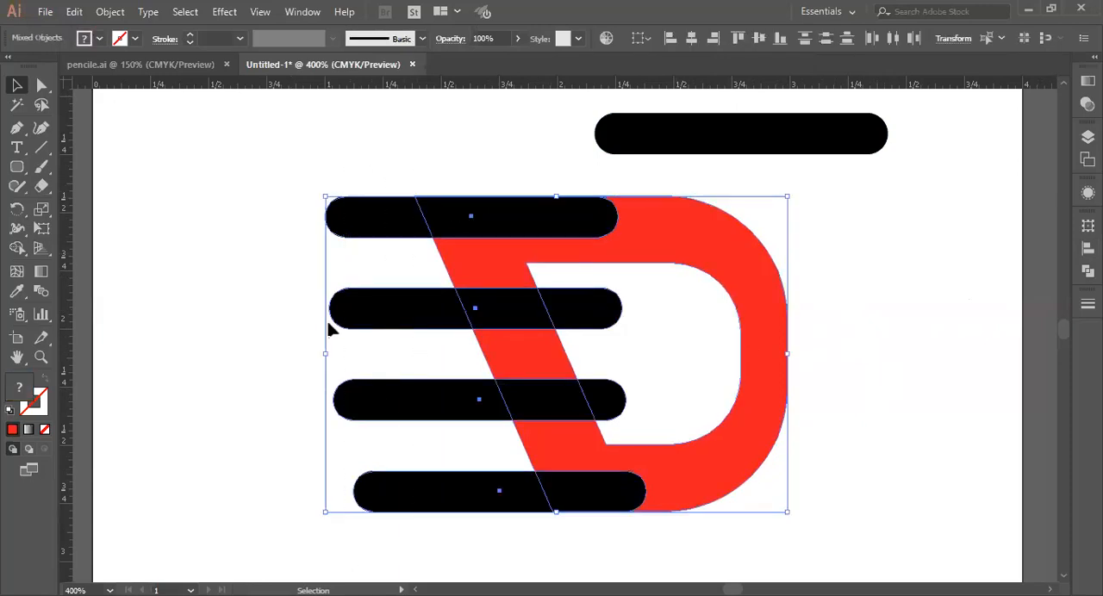
pyautogui.click(678, 362)
pyautogui.click(422, 407)
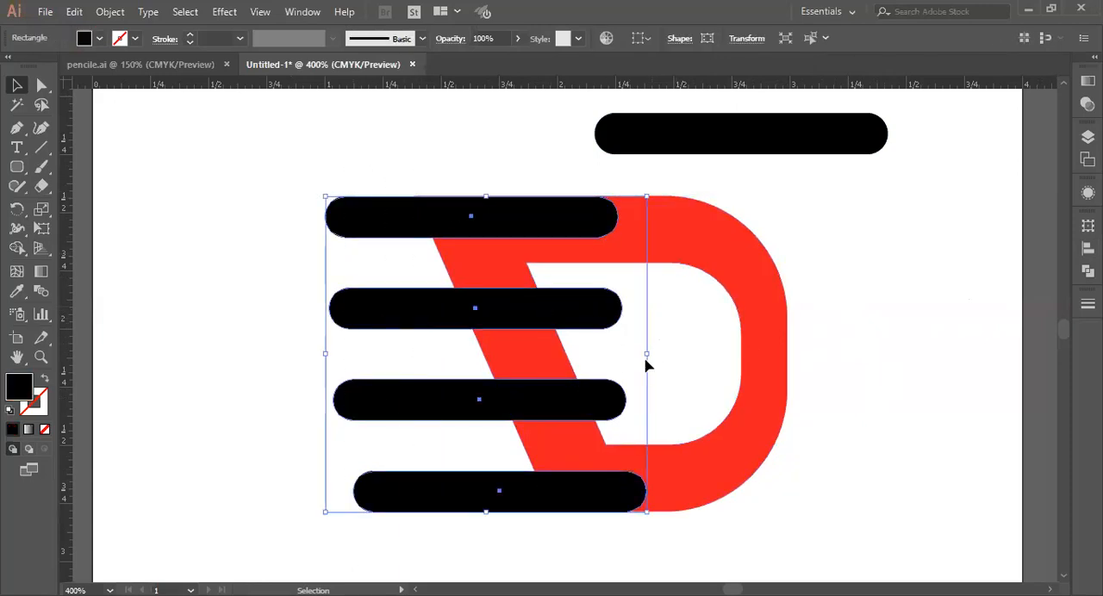
pyautogui.moveTo(648, 356); pyautogui.dragTo(572, 375)
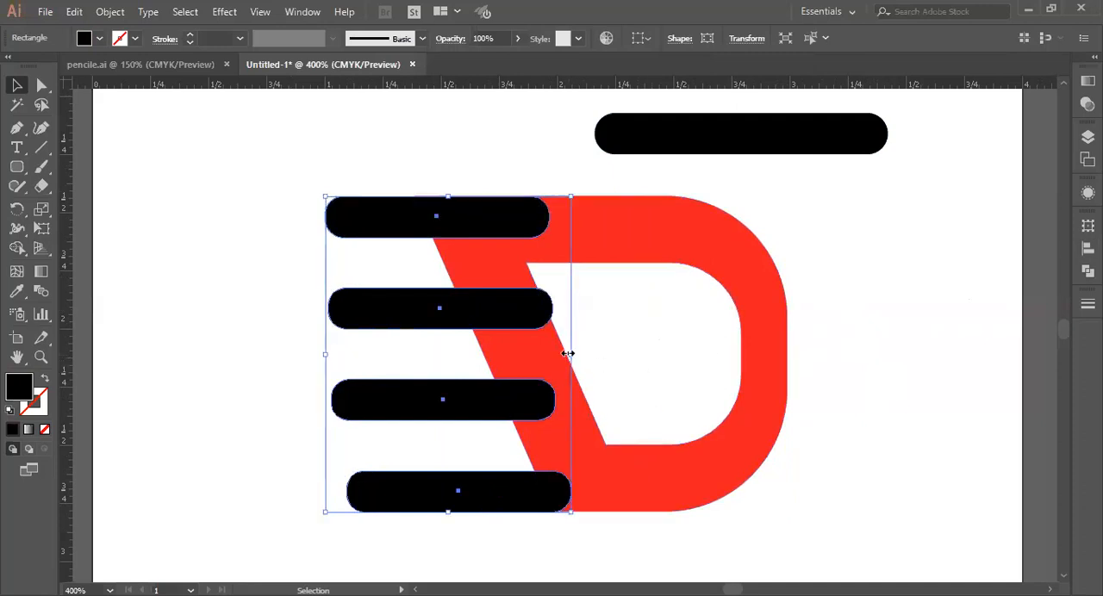
# Step: Shorten the second bar within the group so its right end stays inside the D's slanted stroke
pyautogui.doubleClick(504, 311)
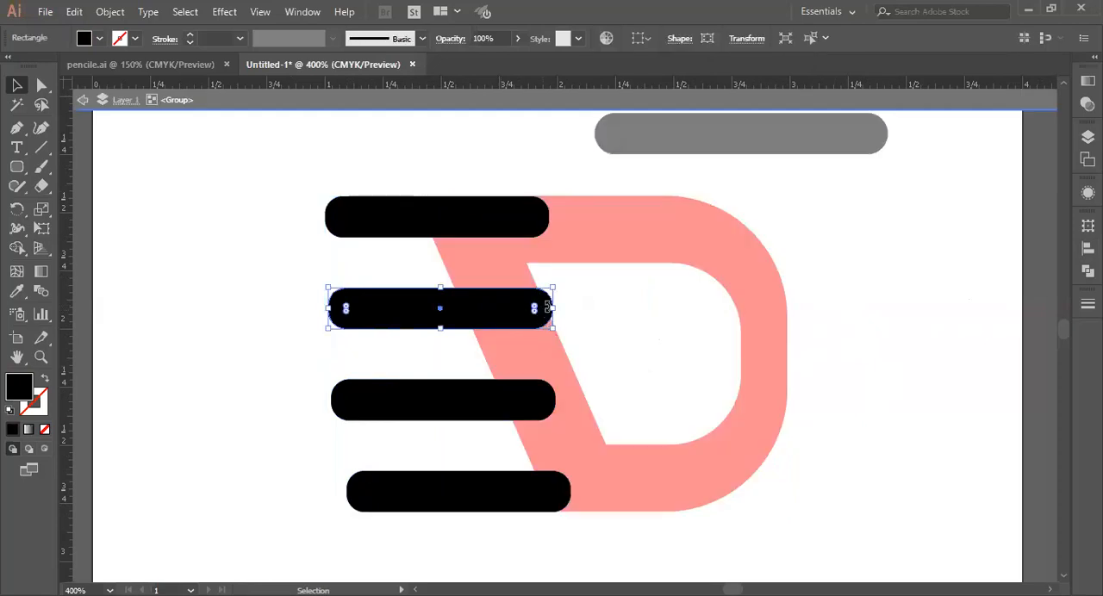
pyautogui.moveTo(552, 309); pyautogui.dragTo(535, 320)
pyautogui.doubleClick(636, 365)
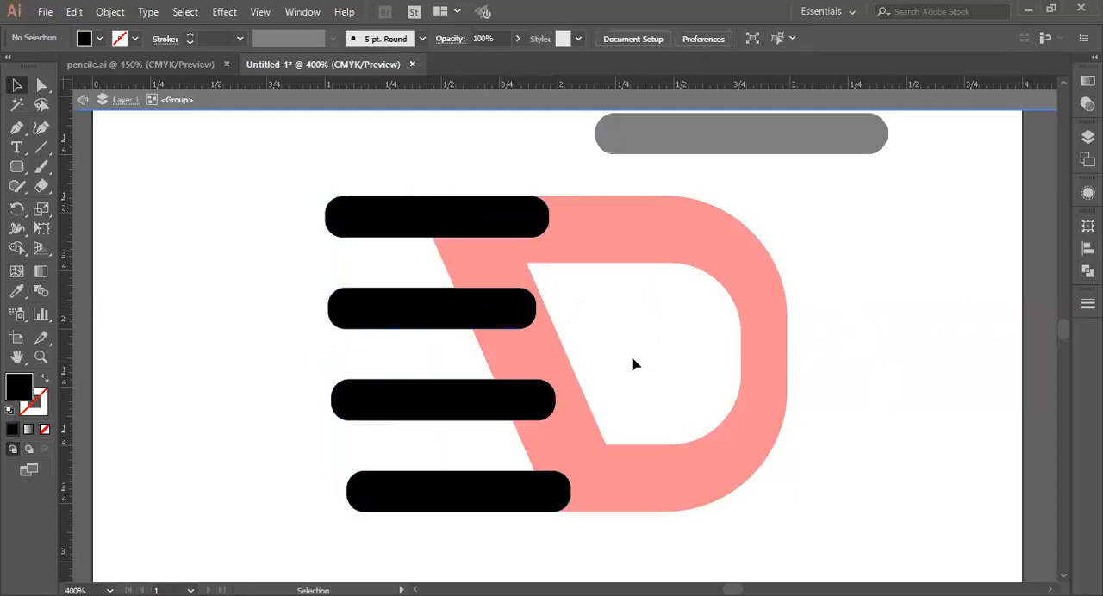
# Step: Unite the four black bars and the hollow red D into one shape
pyautogui.moveTo(397, 155); pyautogui.dragTo(521, 526)
pyautogui.click(1088, 269)
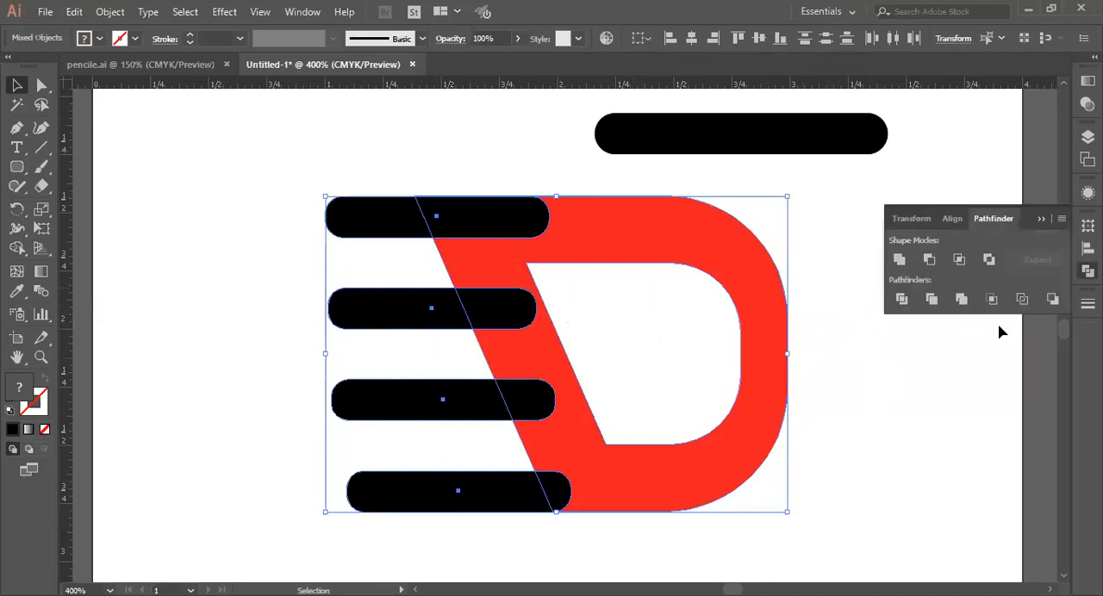
pyautogui.click(901, 262)
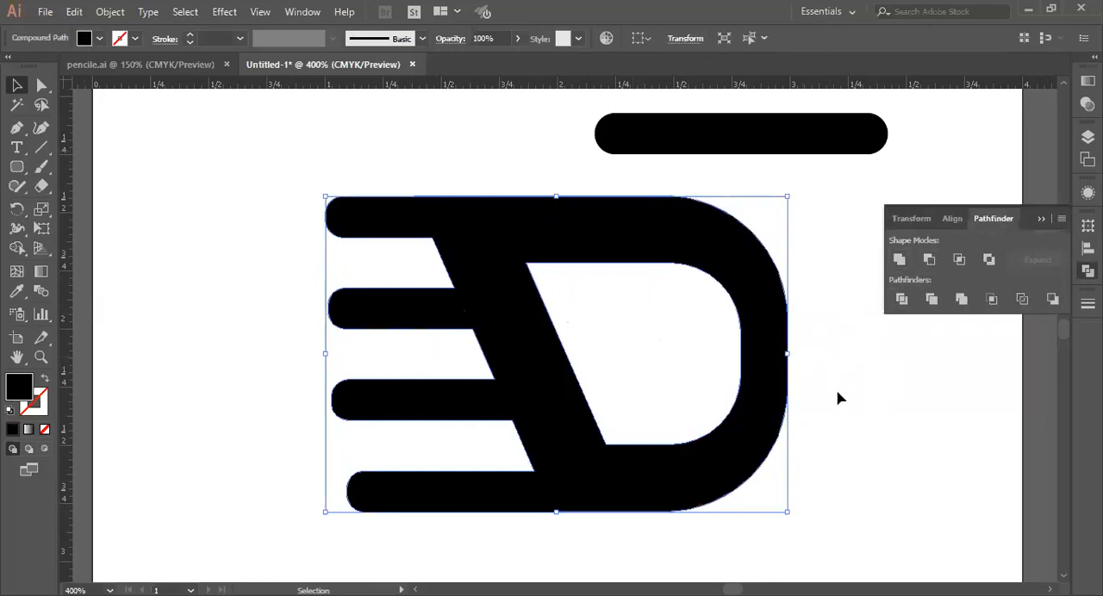
pyautogui.click(1038, 182)
pyautogui.click(520, 297)
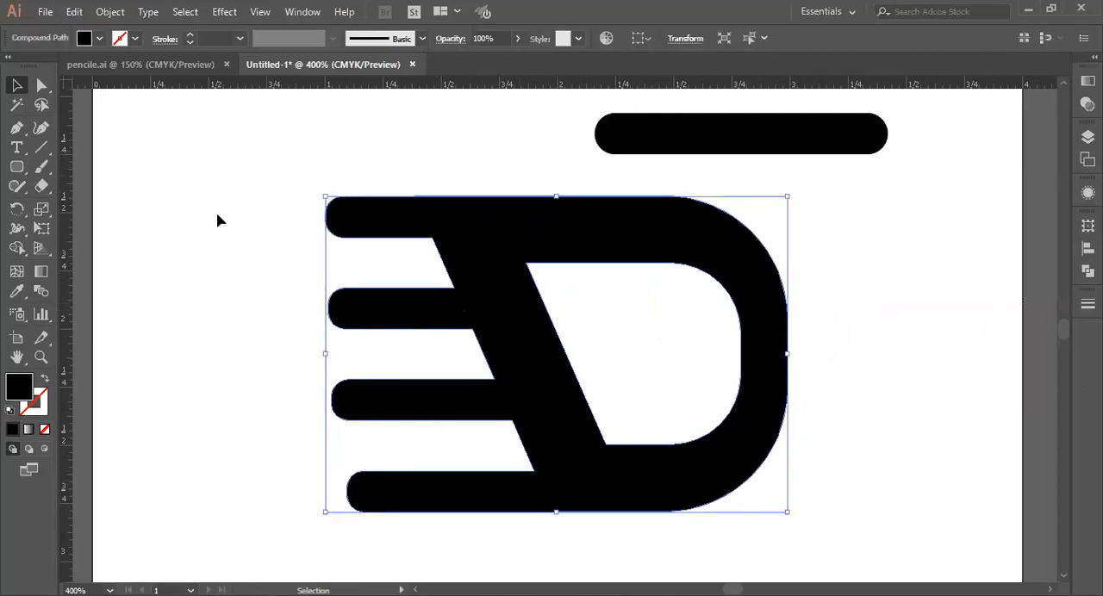
# Step: Fill the united D shape with red
pyautogui.click(83, 38)
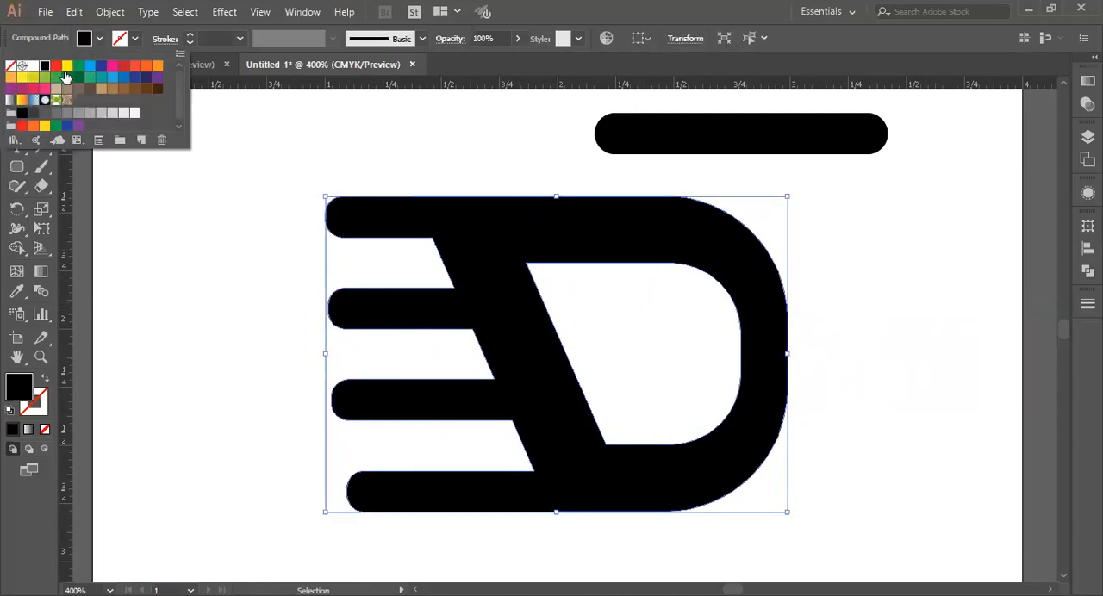
pyautogui.click(57, 67)
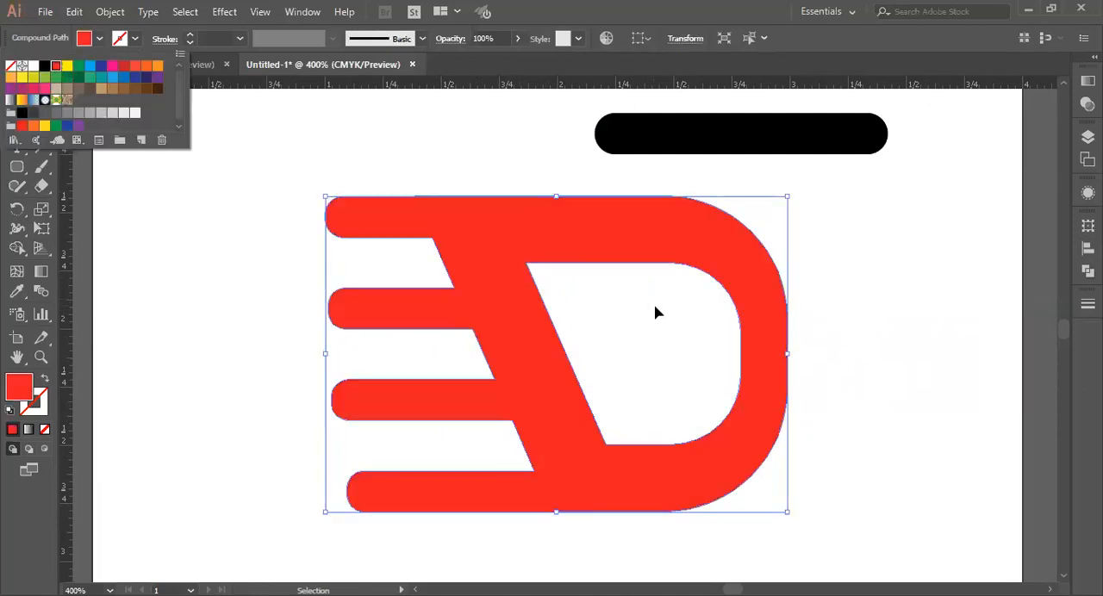
pyautogui.click(891, 372)
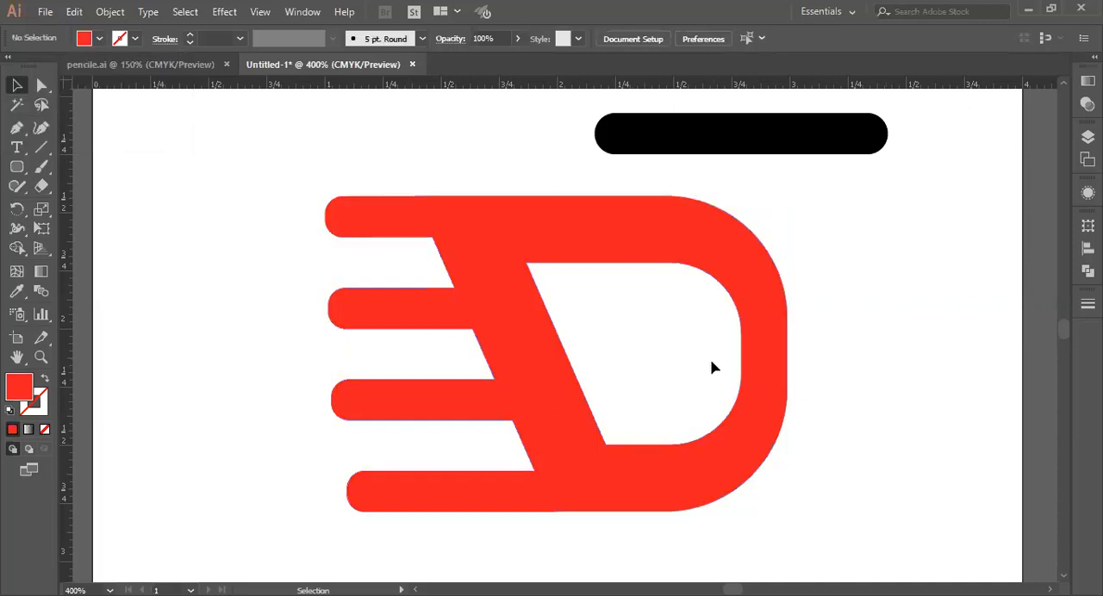
# Step: Nudge the curved right side of the D's inner counter slightly left to thicken the right stroke
pyautogui.click(41, 85)
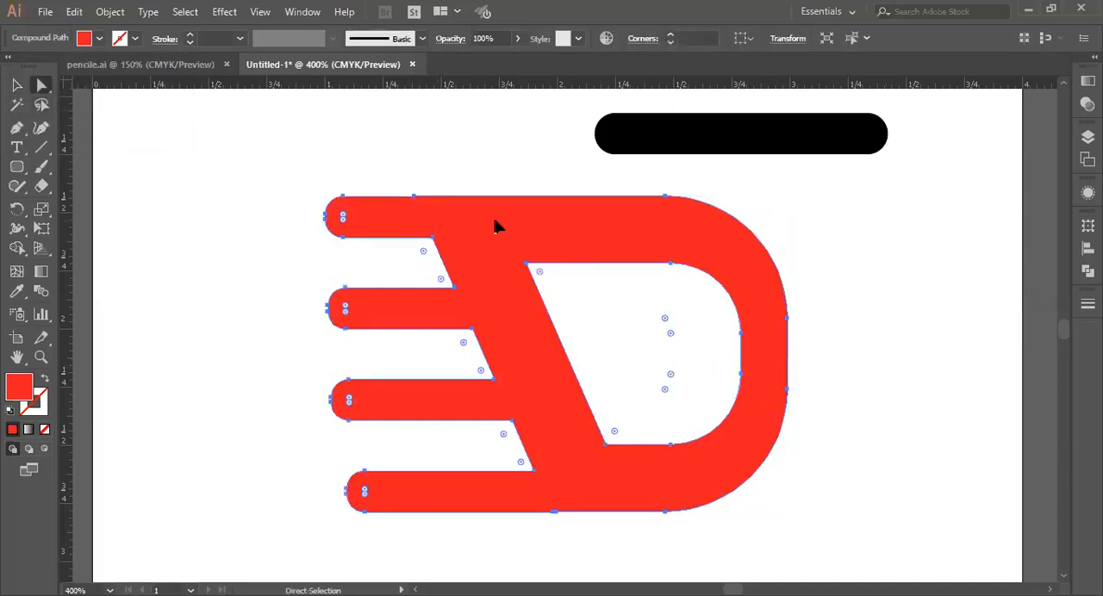
pyautogui.click(672, 265)
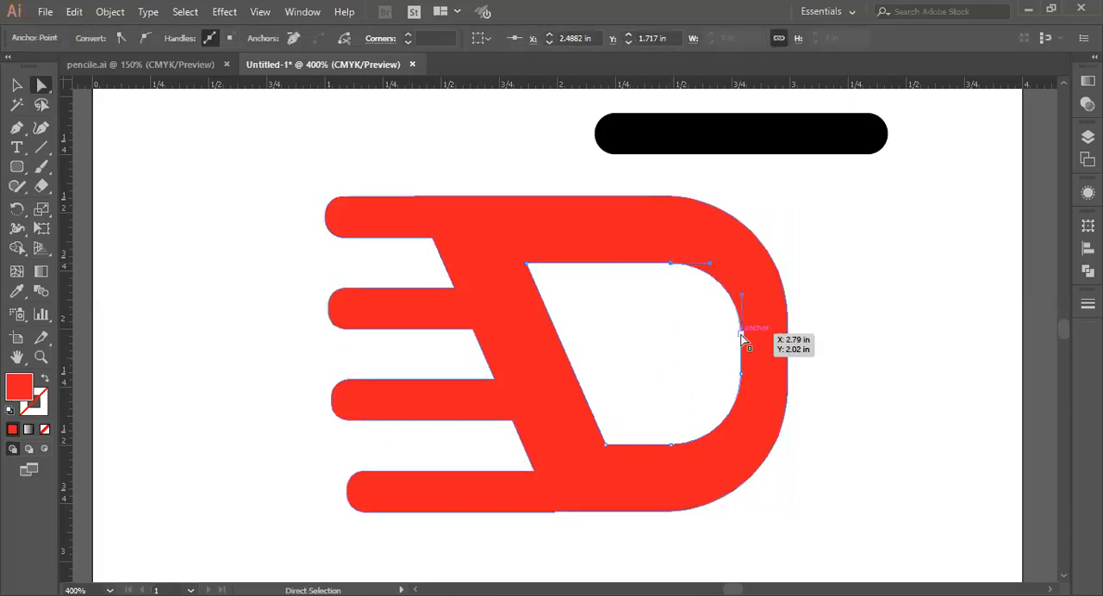
pyautogui.keyDown('shift'); pyautogui.click(741, 333); pyautogui.keyUp('shift')
pyautogui.keyDown('shift'); pyautogui.click(742, 375); pyautogui.keyUp('shift')
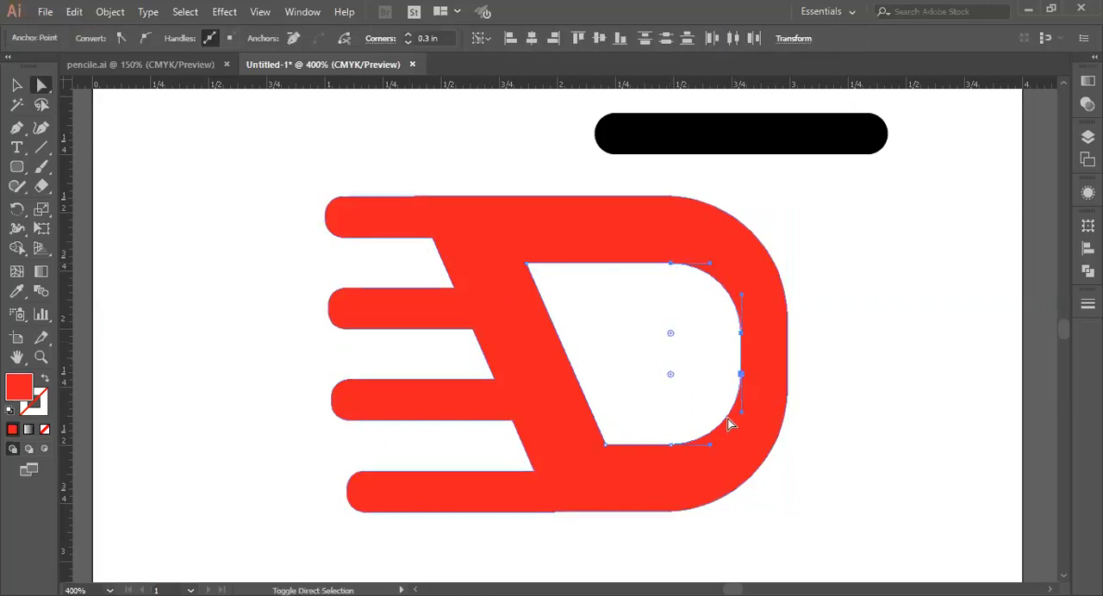
pyautogui.keyDown('shift'); pyautogui.click(671, 445); pyautogui.keyUp('shift')
pyautogui.press('Left')
pyautogui.press('Left')
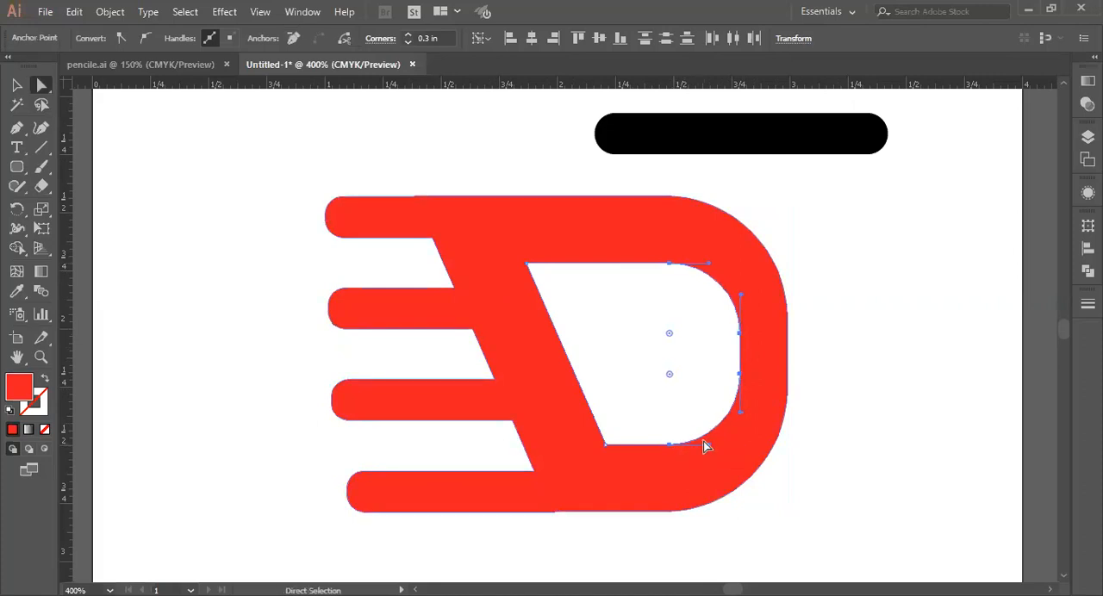
pyautogui.click(854, 427)
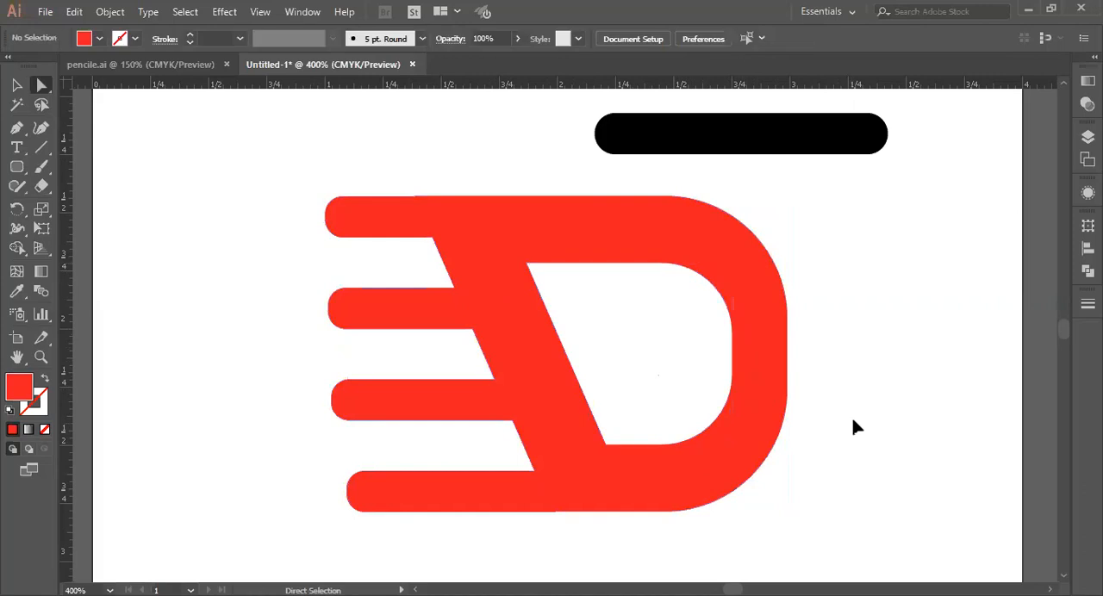
# Step: Delete the extra anchor point on the D's top edge, just above where the top bar meets the slanted stroke
pyautogui.click(18, 85)
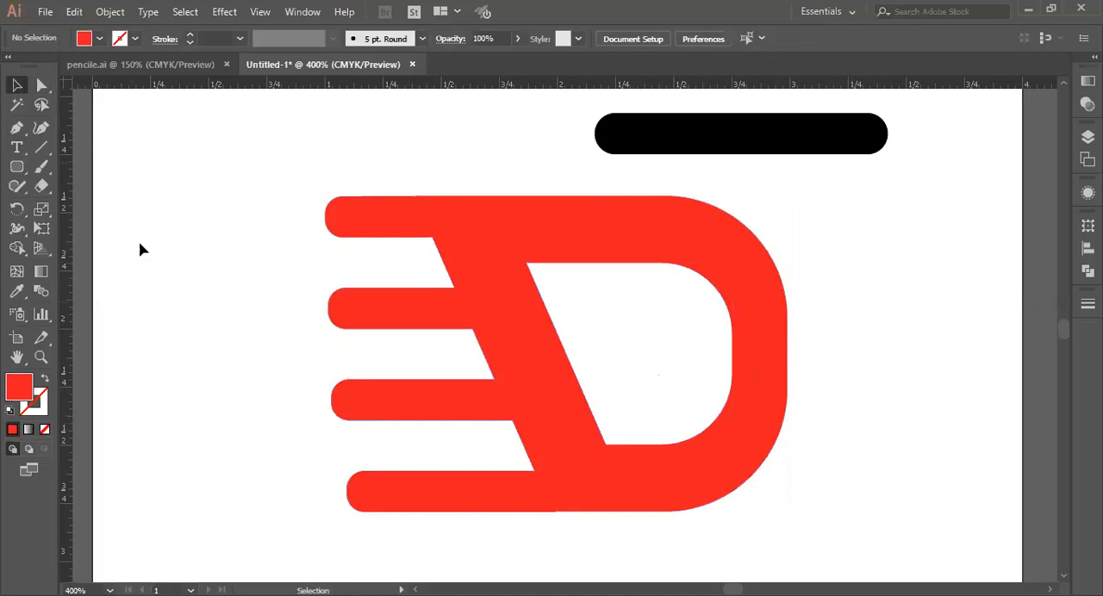
pyautogui.click(462, 250)
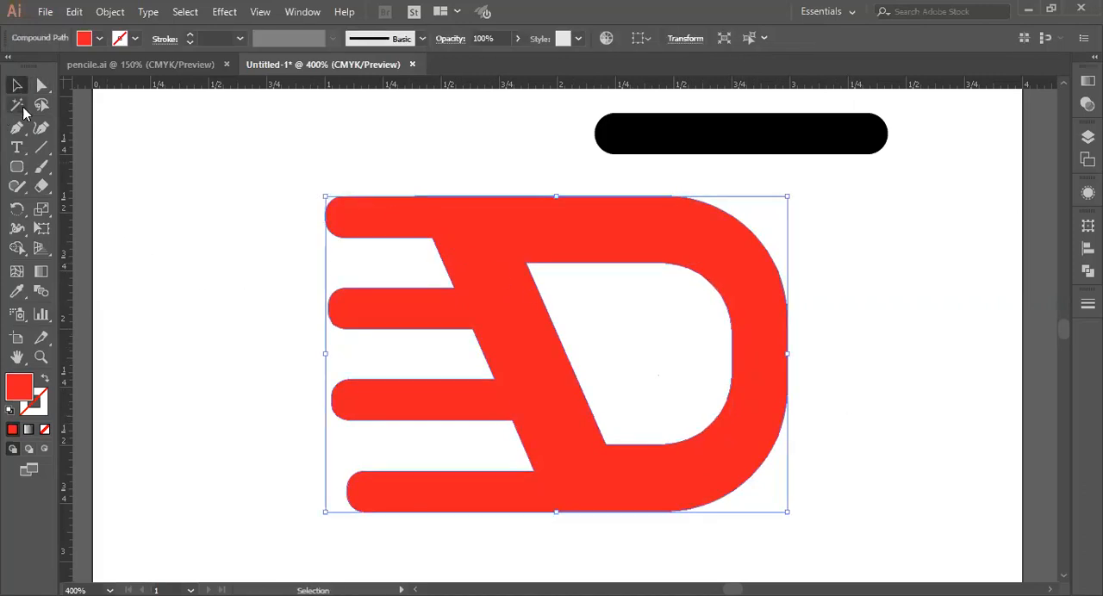
pyautogui.click(42, 86)
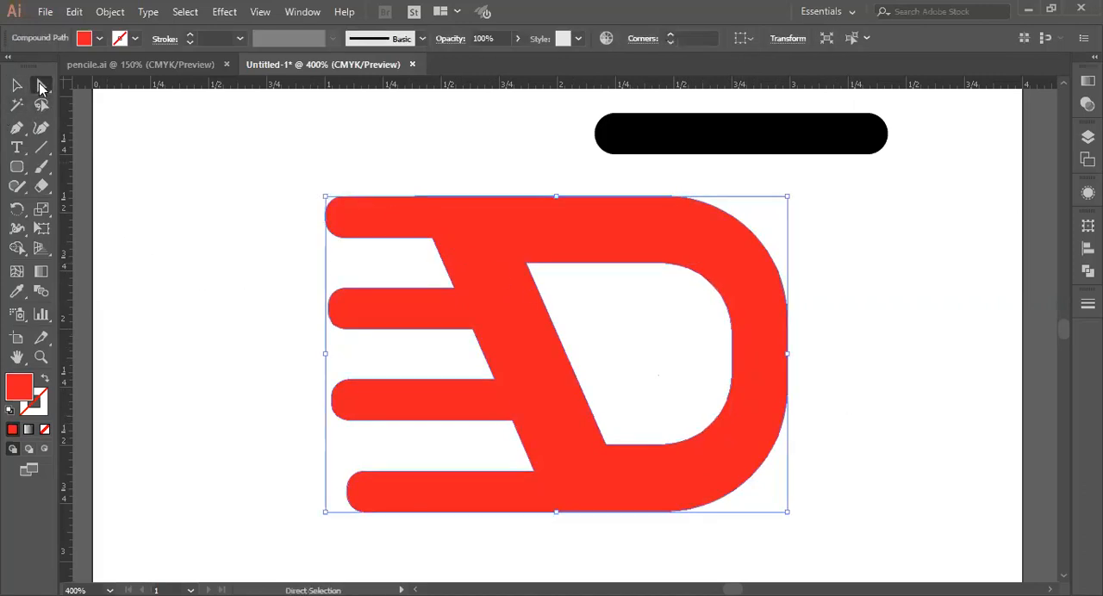
pyautogui.click(416, 198)
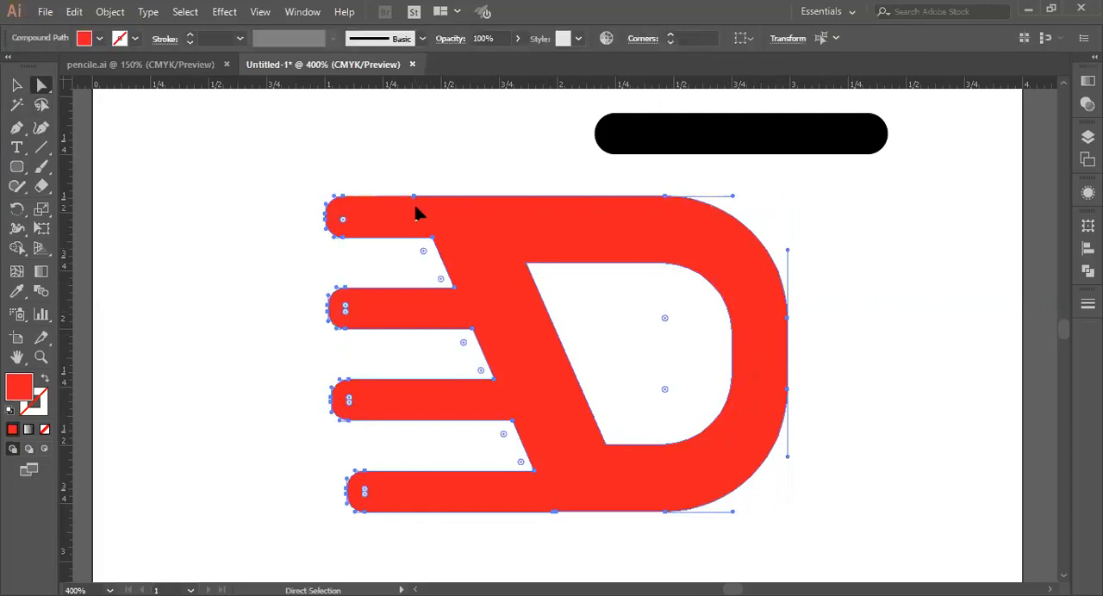
pyautogui.click(414, 196)
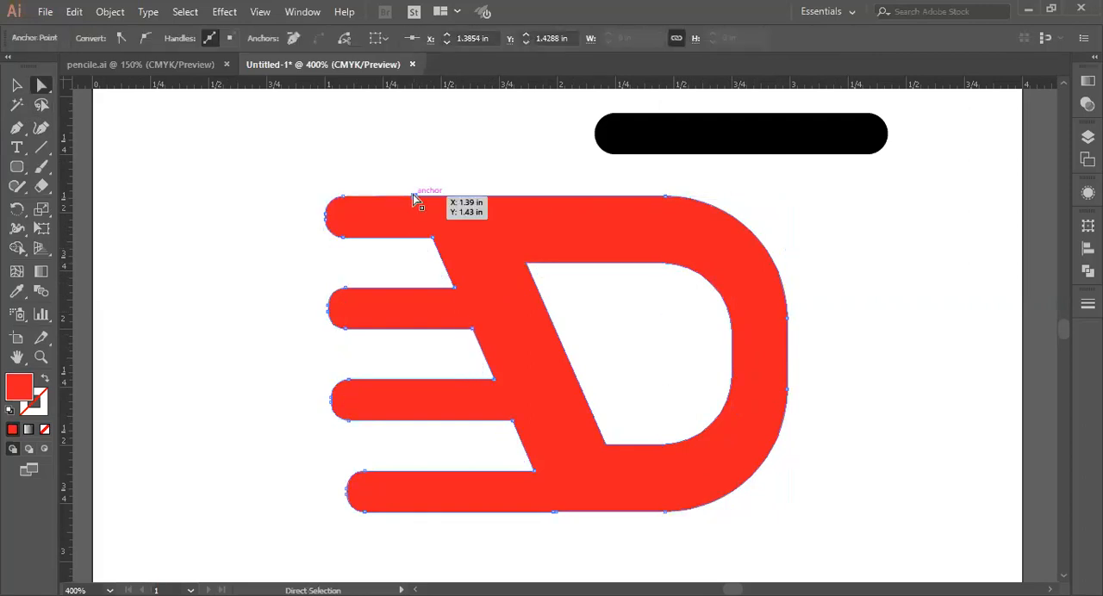
pyautogui.click(416, 200)
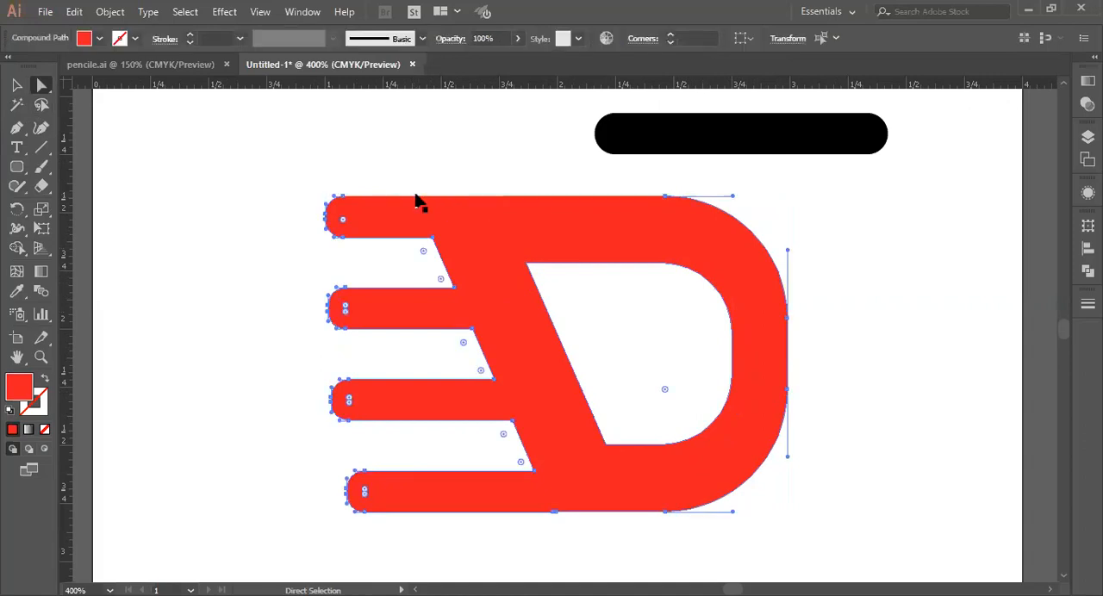
# Step: Try to join the D's outline, and select the two end anchor points of its top edge
pyautogui.press('v')
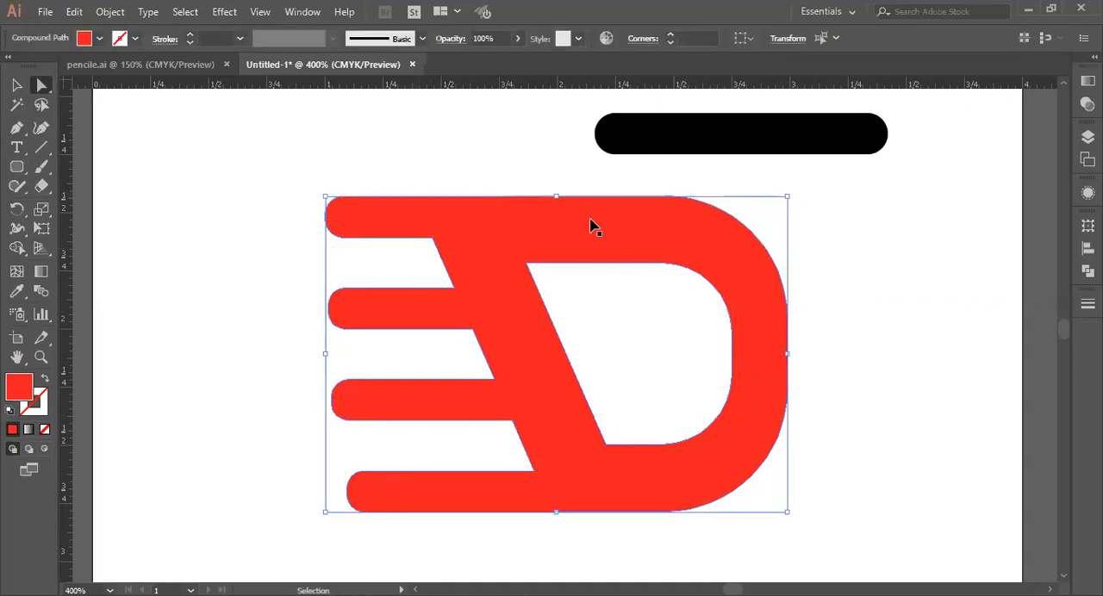
pyautogui.hotkey('ctrl', 'j')
pyautogui.click(707, 339)
pyautogui.press('a')
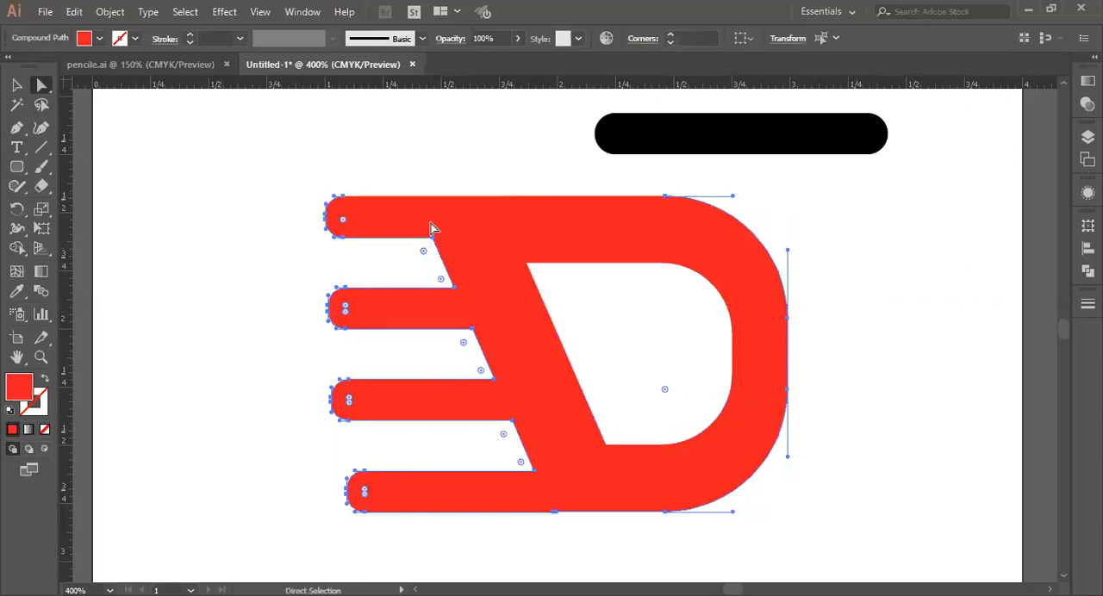
pyautogui.click(344, 197)
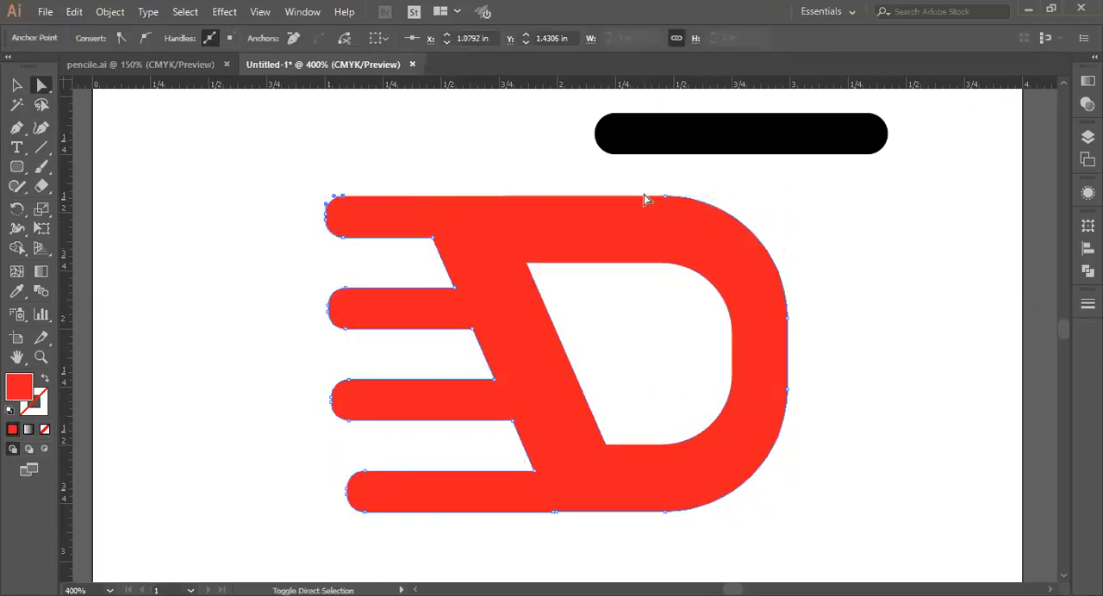
pyautogui.press('v')
pyautogui.press('a')
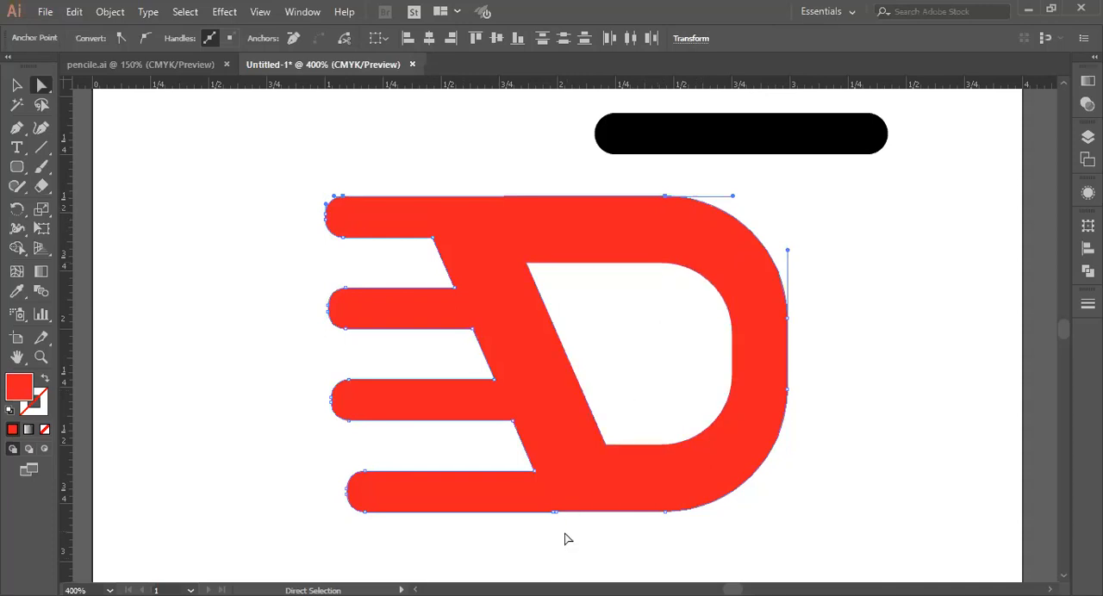
# Step: Delete the extra anchor points midway along the D's bottom edge and try to join the outline
pyautogui.moveTo(544, 502); pyautogui.dragTo(544, 502)
pyautogui.press('Delete')
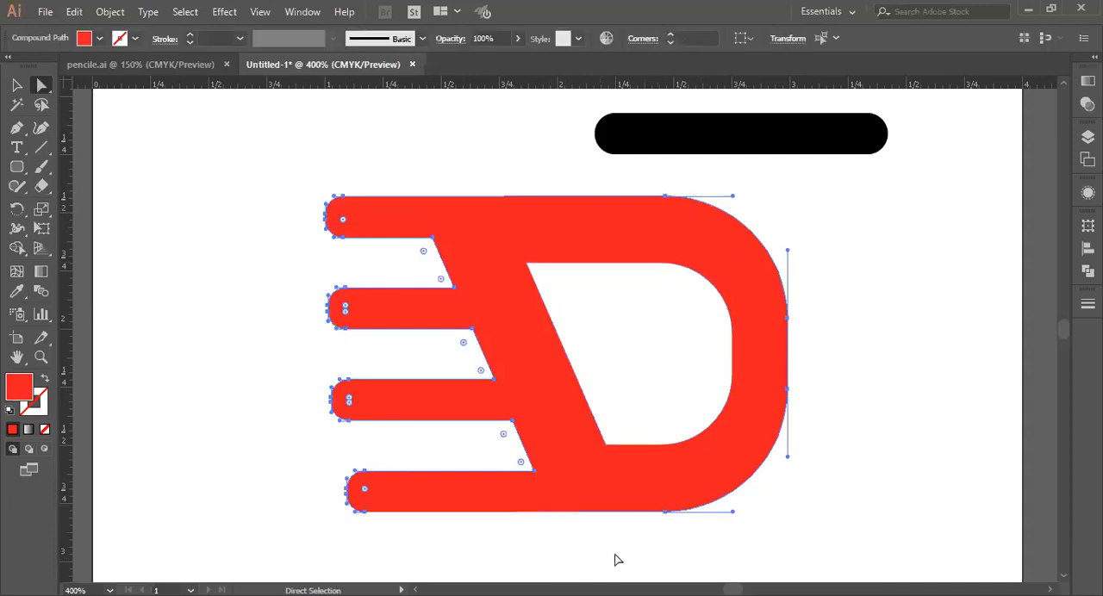
pyautogui.press('v')
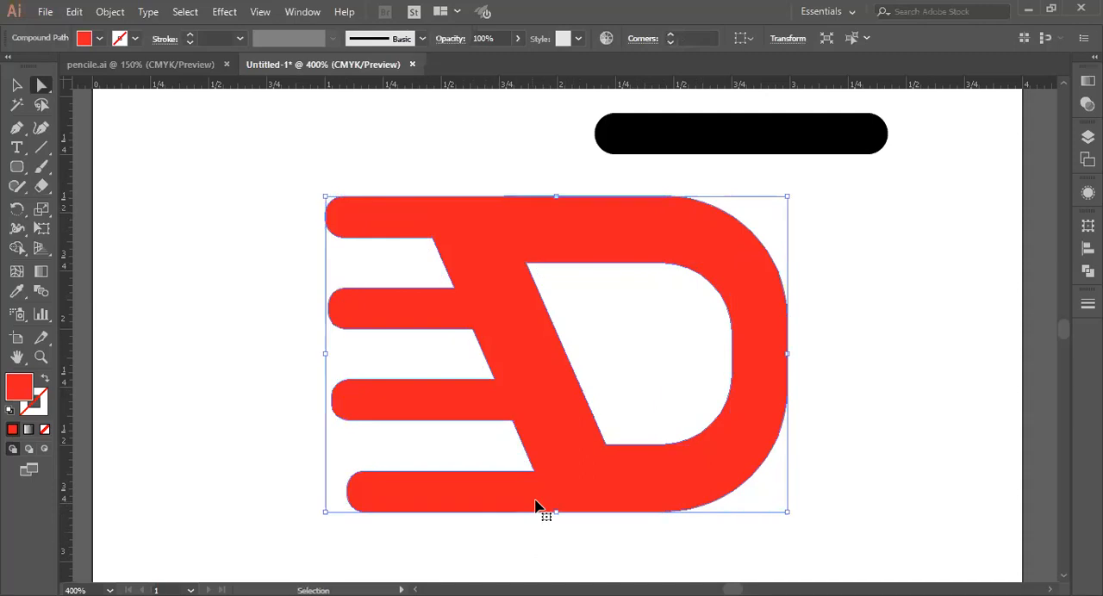
pyautogui.hotkey('ctrl', 'j')
pyautogui.click(716, 341)
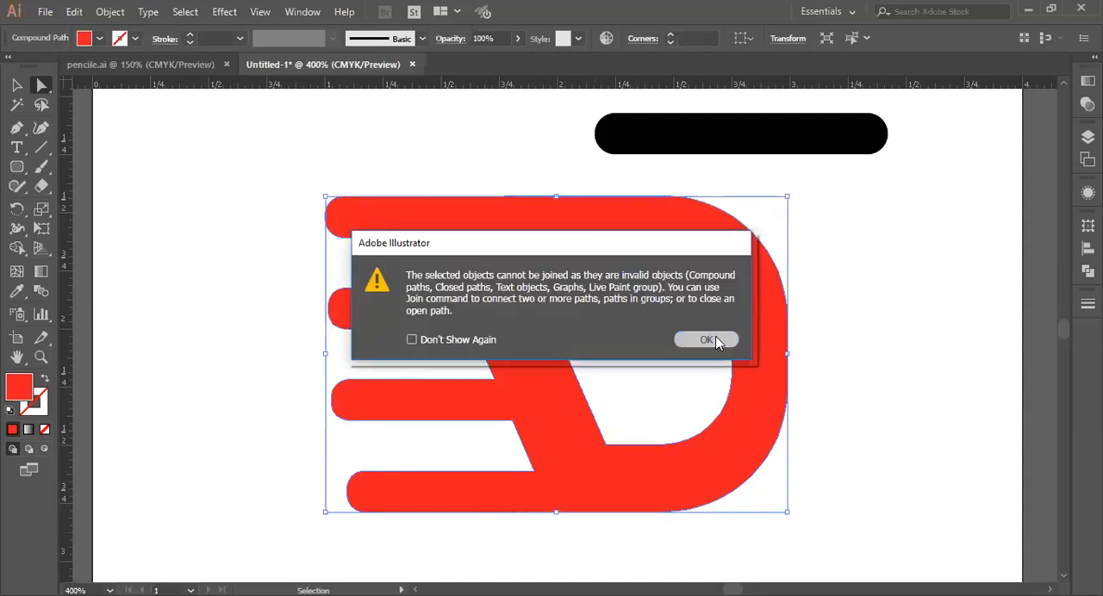
pyautogui.click(365, 512)
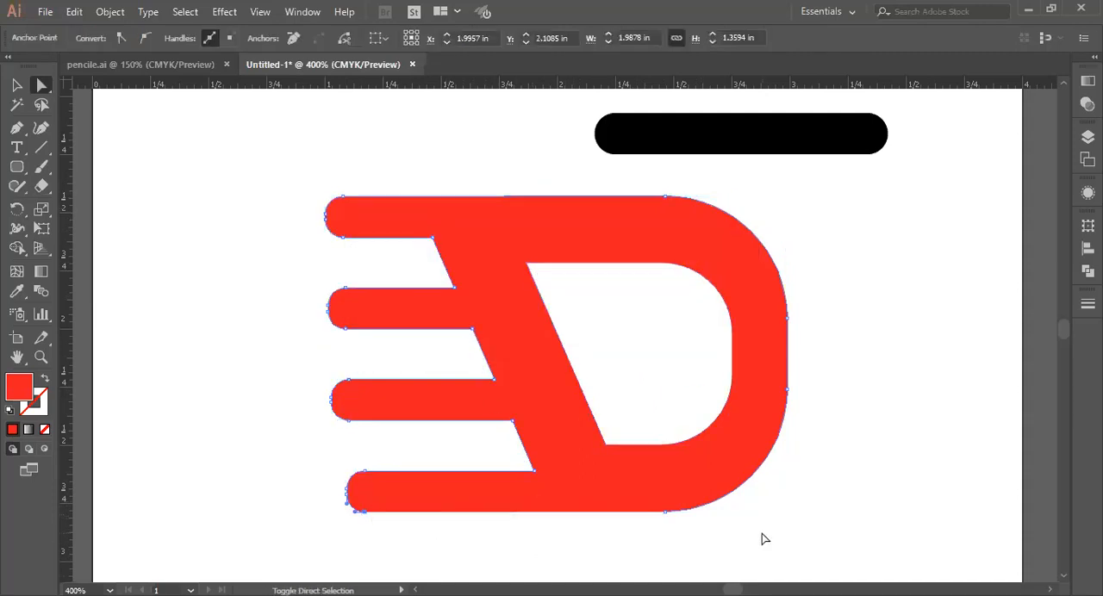
pyautogui.keyDown('ctrl'); pyautogui.click(665, 514); pyautogui.keyUp('ctrl')
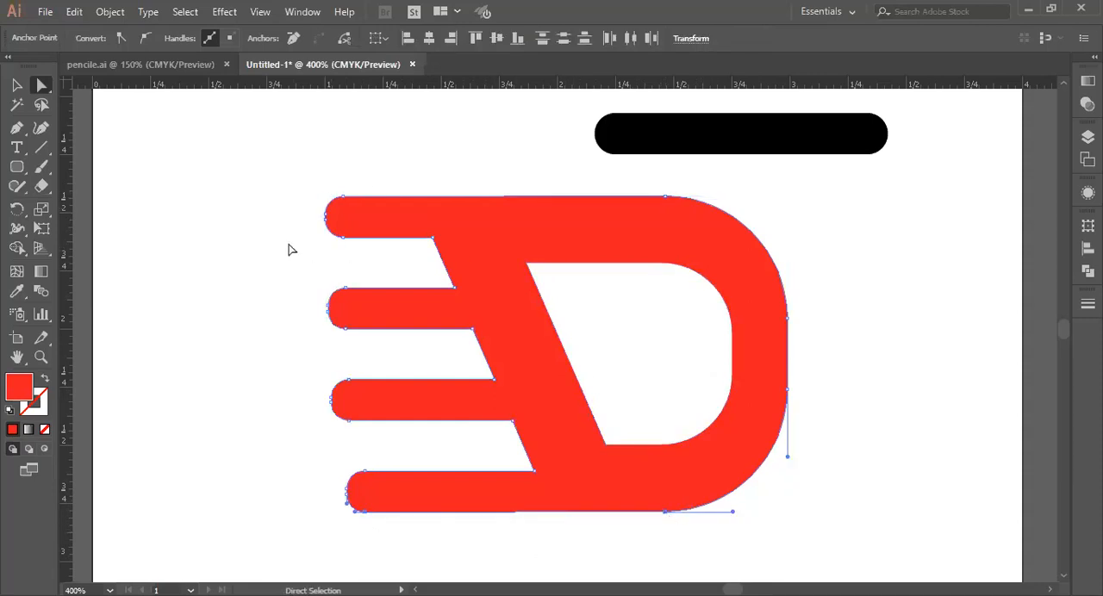
# Step: Move the spare black rounded bar over the gap between the top two speed bars and stretch its height to fill the gap
pyautogui.click(16, 84)
pyautogui.click(652, 303)
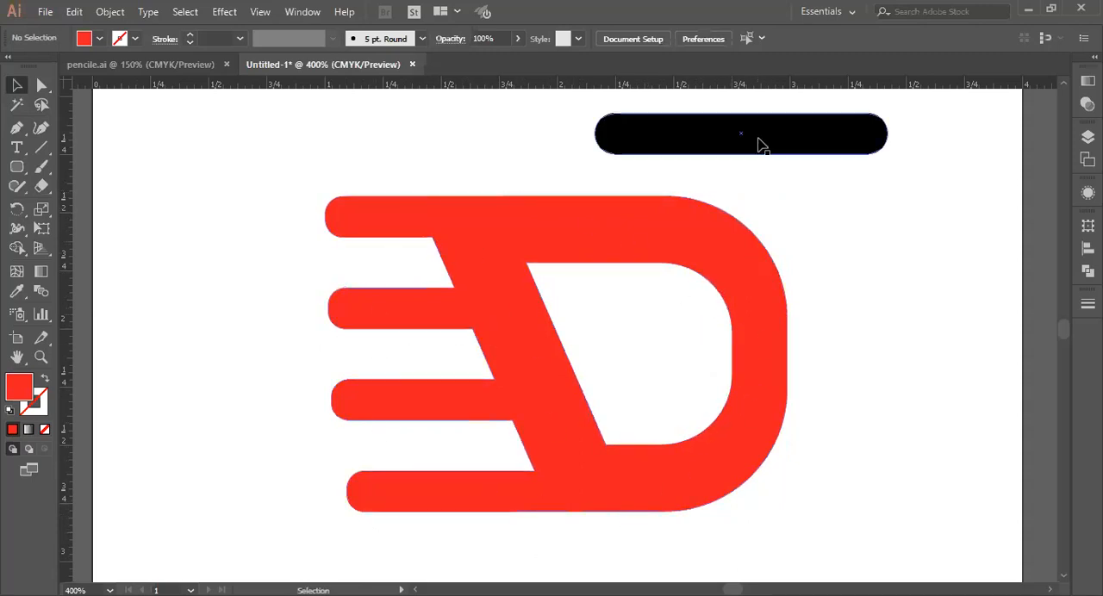
pyautogui.moveTo(760, 131); pyautogui.dragTo(344, 287)
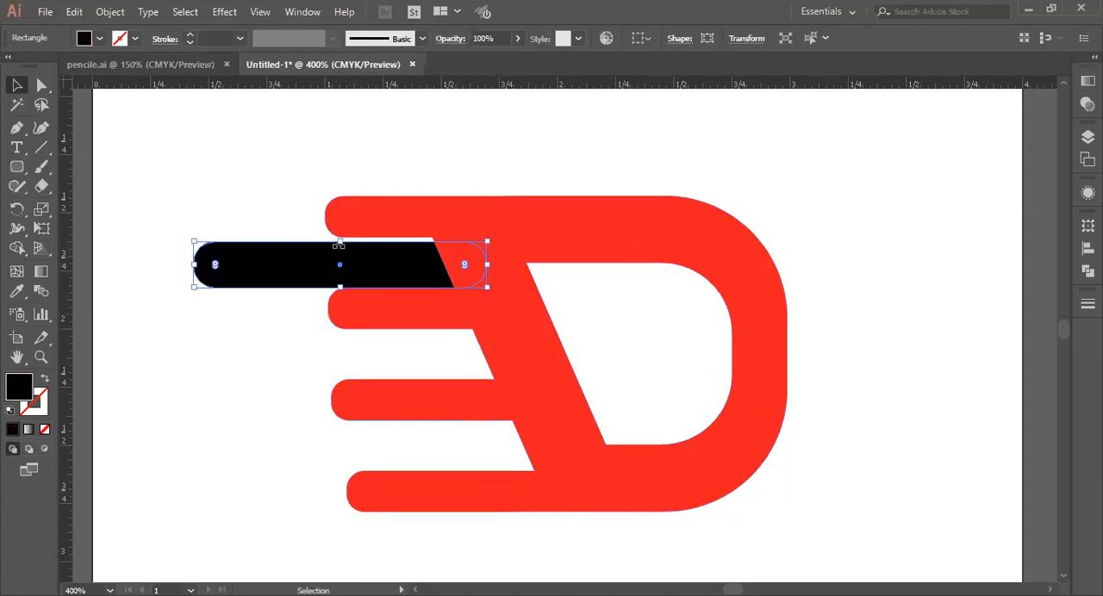
pyautogui.moveTo(339, 244); pyautogui.dragTo(340, 238)
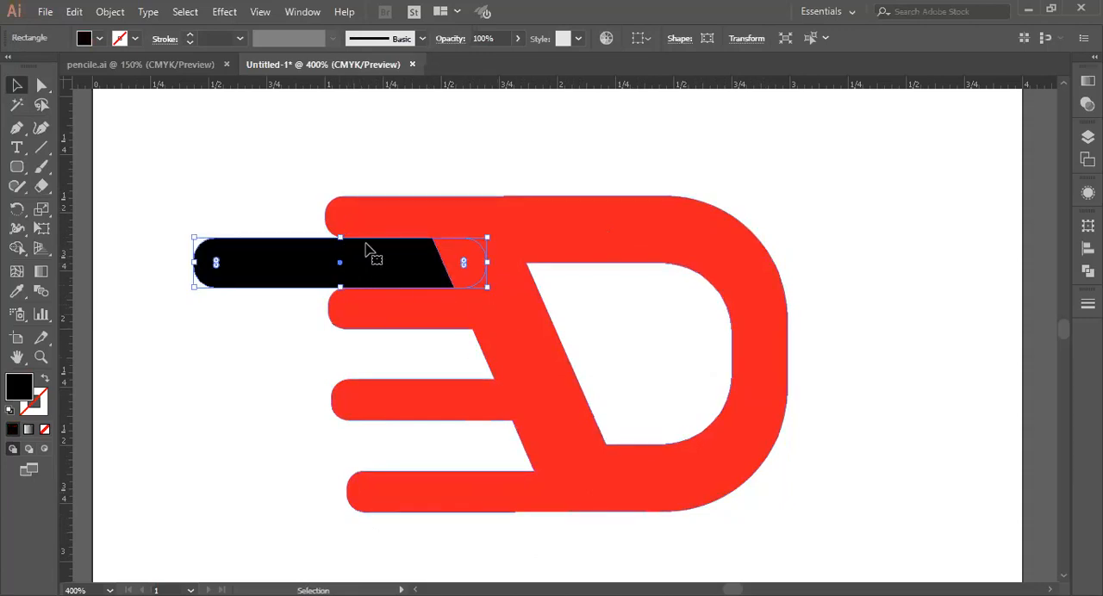
# Step: Bring the black bar in front of the D and reduce its opacity to 28%
pyautogui.rightClick(405, 262)
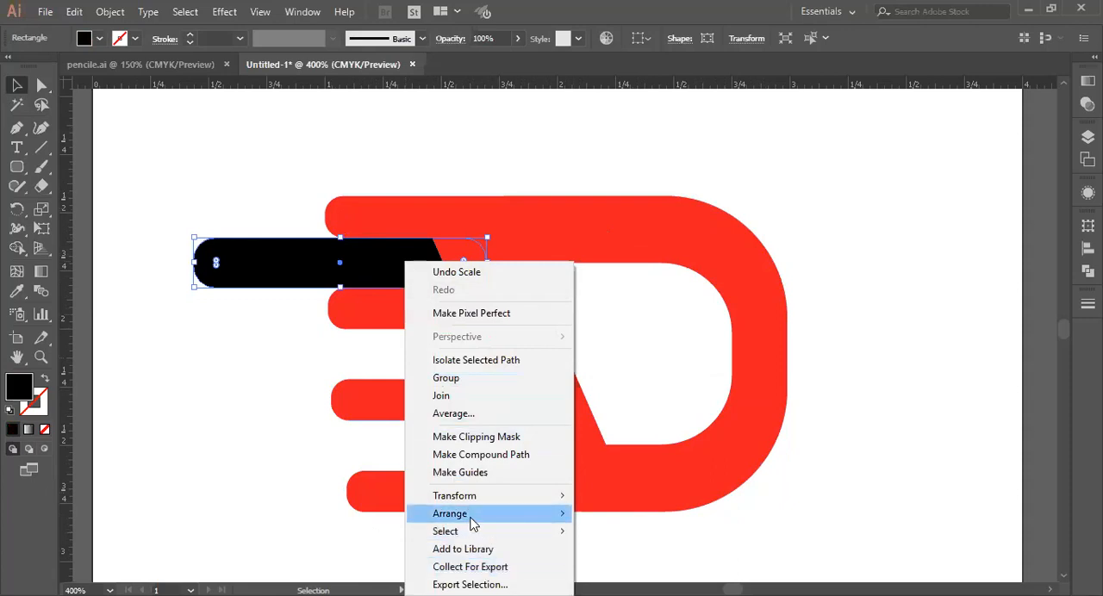
pyautogui.moveTo(472, 523)
pyautogui.click(672, 520)
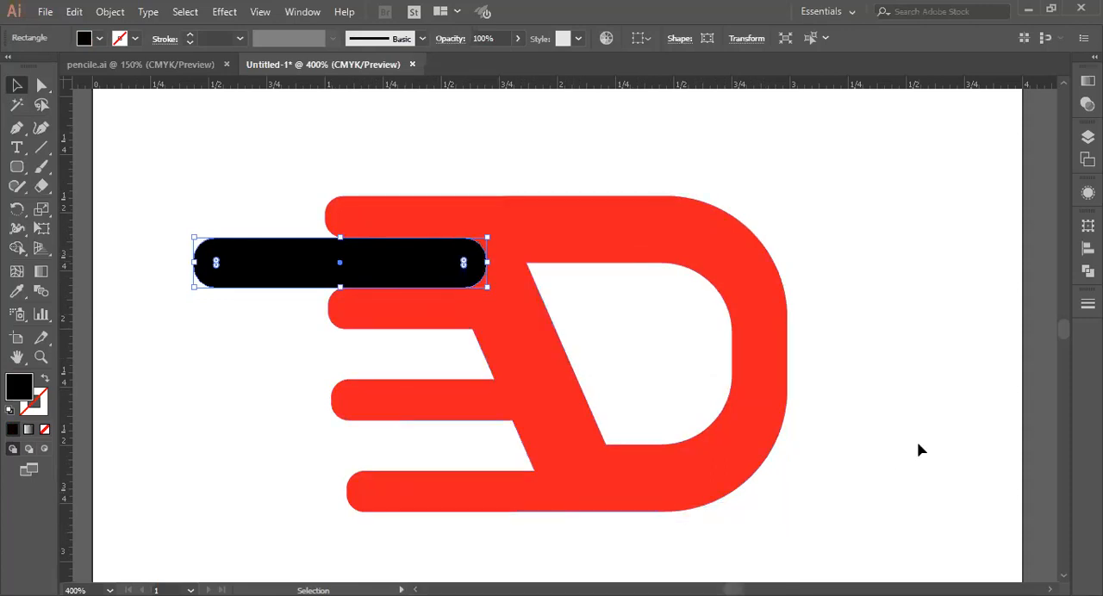
pyautogui.click(919, 450)
pyautogui.click(405, 268)
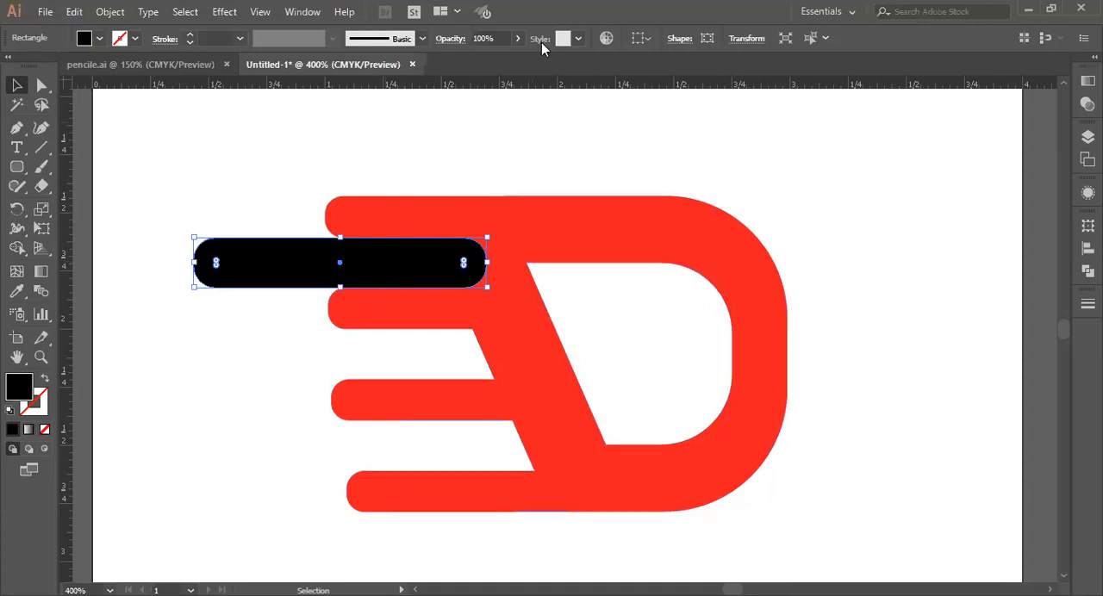
pyautogui.click(517, 38)
pyautogui.moveTo(489, 59); pyautogui.dragTo(479, 110)
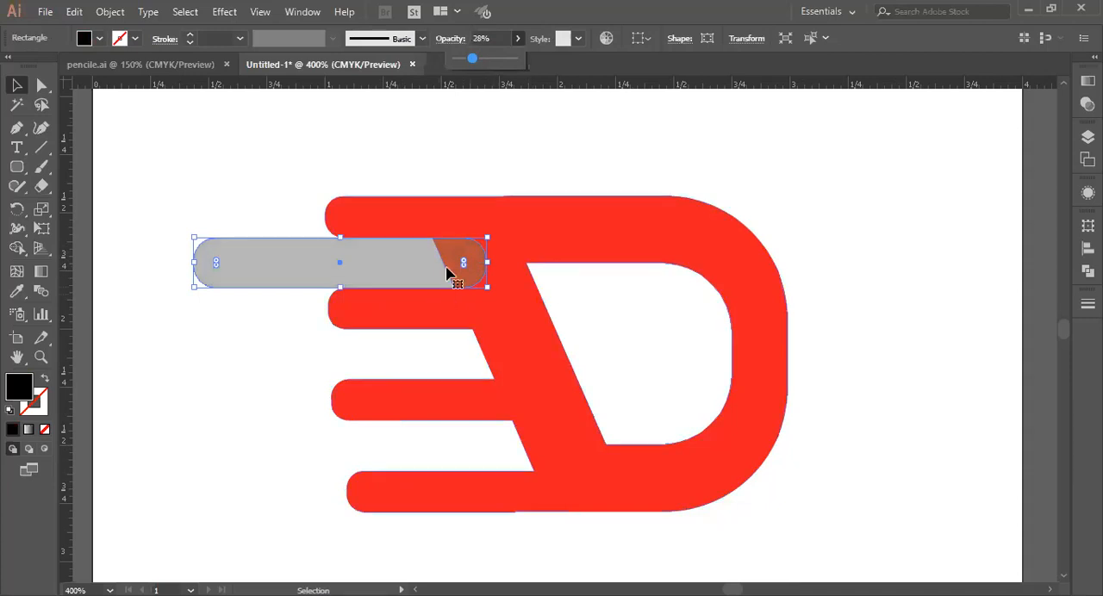
pyautogui.click(503, 154)
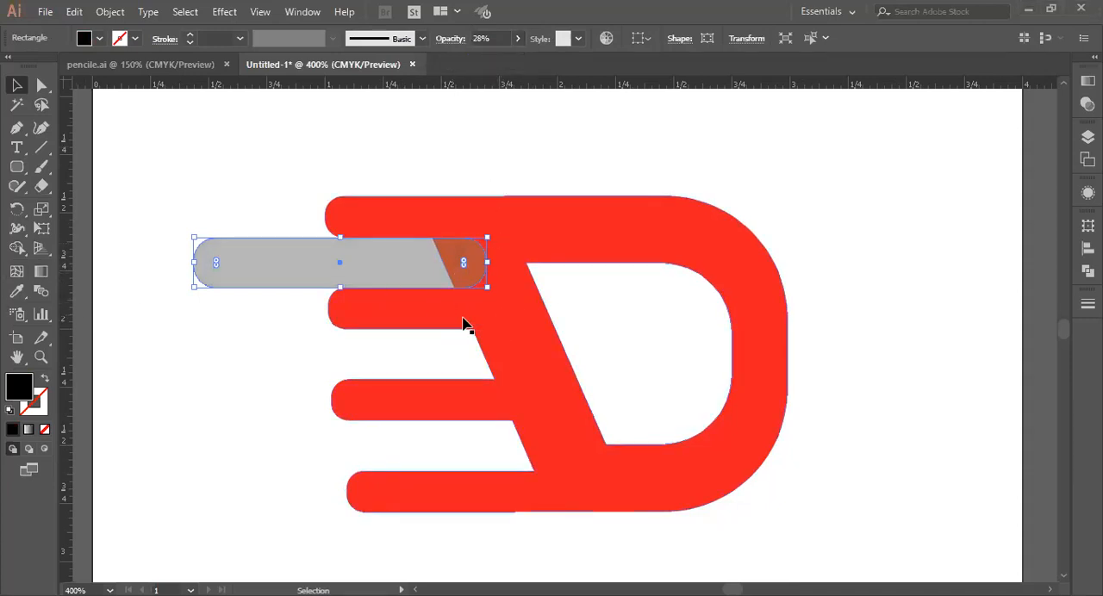
# Step: Place a vertical guide at the second bar's lower inner corner and put a copy of the red D beyond the artboard's lower right
pyautogui.moveTo(62, 392); pyautogui.dragTo(475, 401)
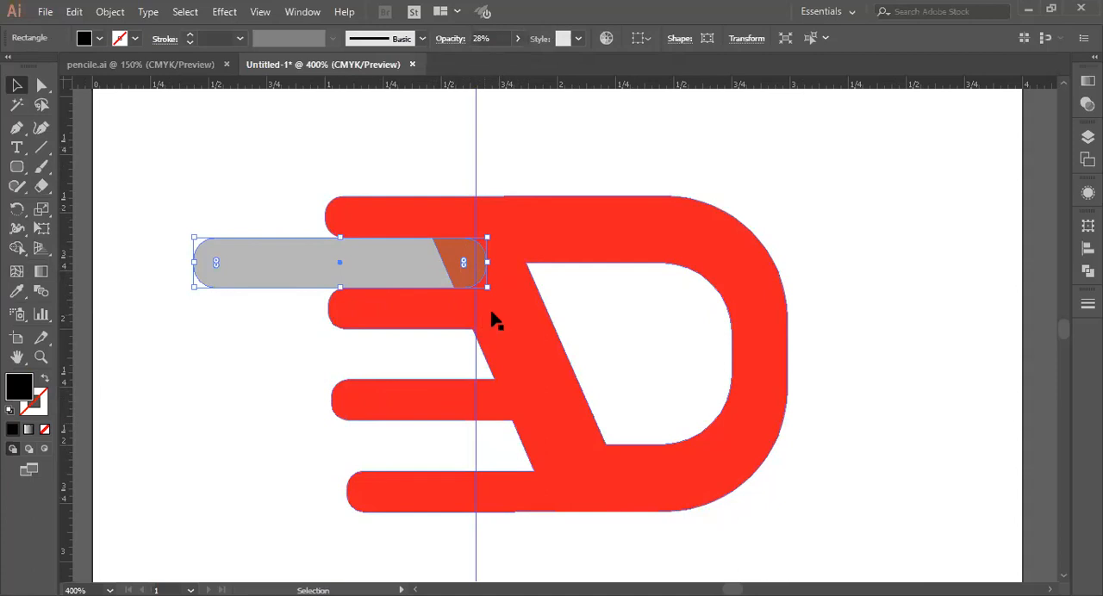
pyautogui.click(705, 175)
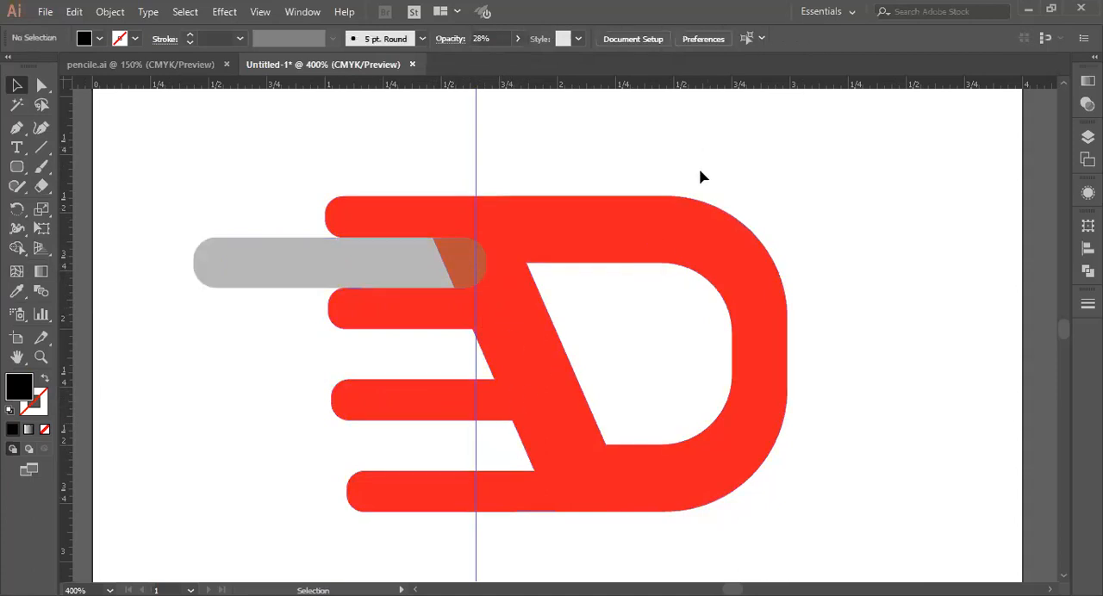
pyautogui.click(633, 233)
pyautogui.moveTo(574, 219); pyautogui.dragTo(1043, 576)
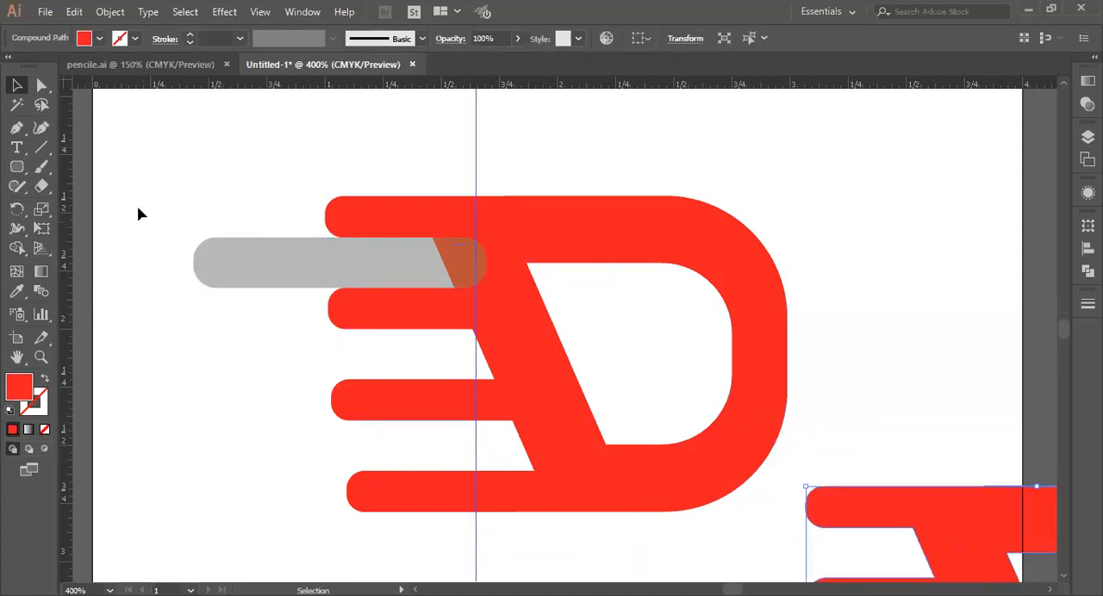
# Step: Move the translucent bar out of the gap between the top two speed bars, down beside the lower bars
pyautogui.moveTo(353, 277); pyautogui.dragTo(311, 456)
pyautogui.click(44, 84)
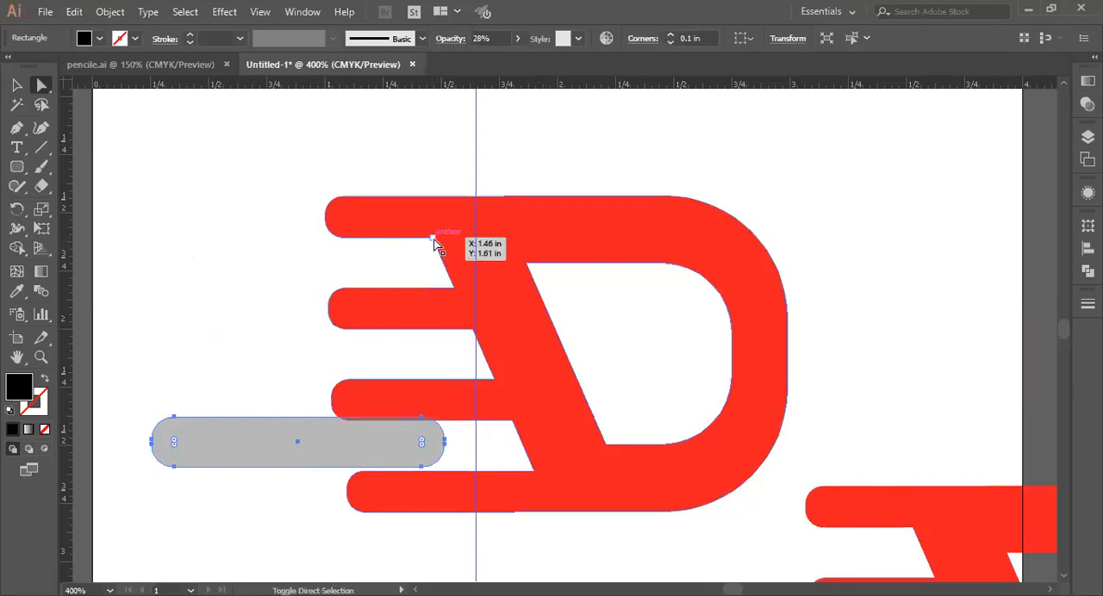
pyautogui.click(433, 239)
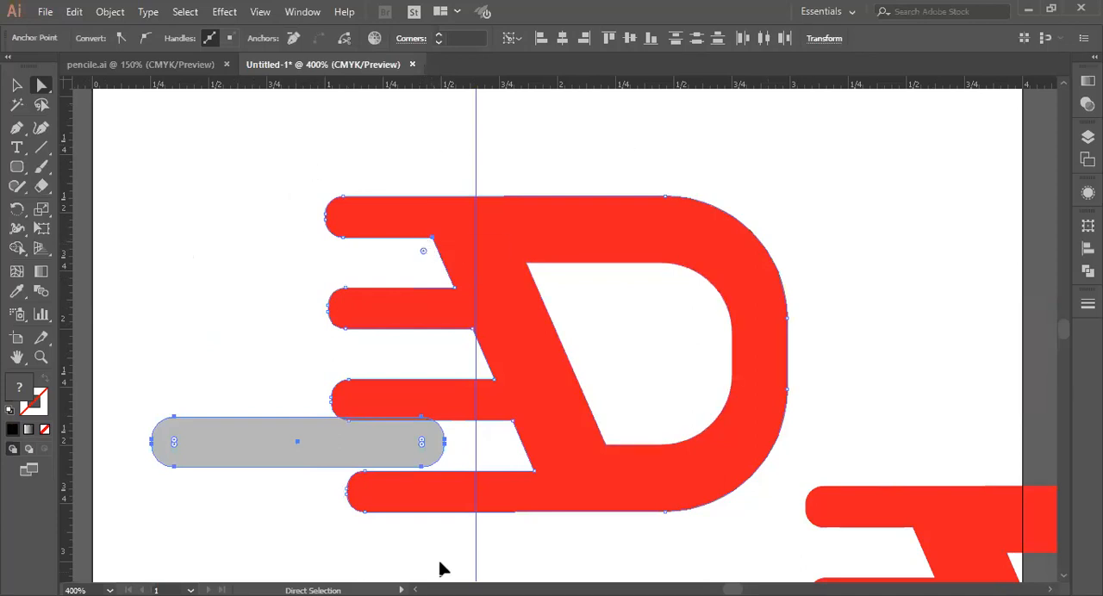
pyautogui.hotkey('ctrl', '+')
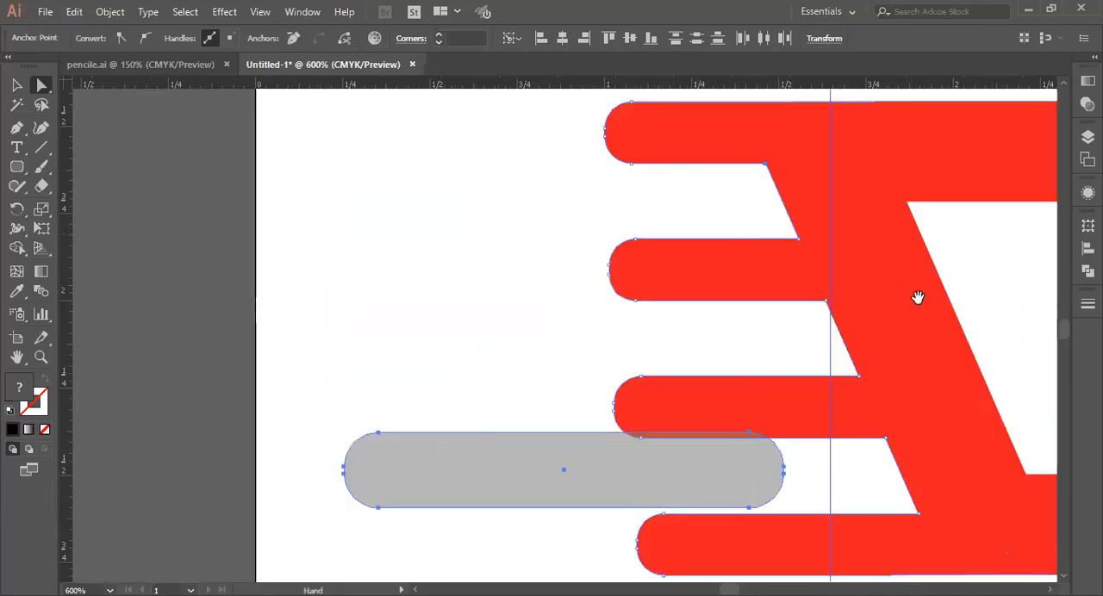
pyautogui.moveTo(918, 297); pyautogui.dragTo(616, 224)
pyautogui.moveTo(613, 270); pyautogui.dragTo(620, 363)
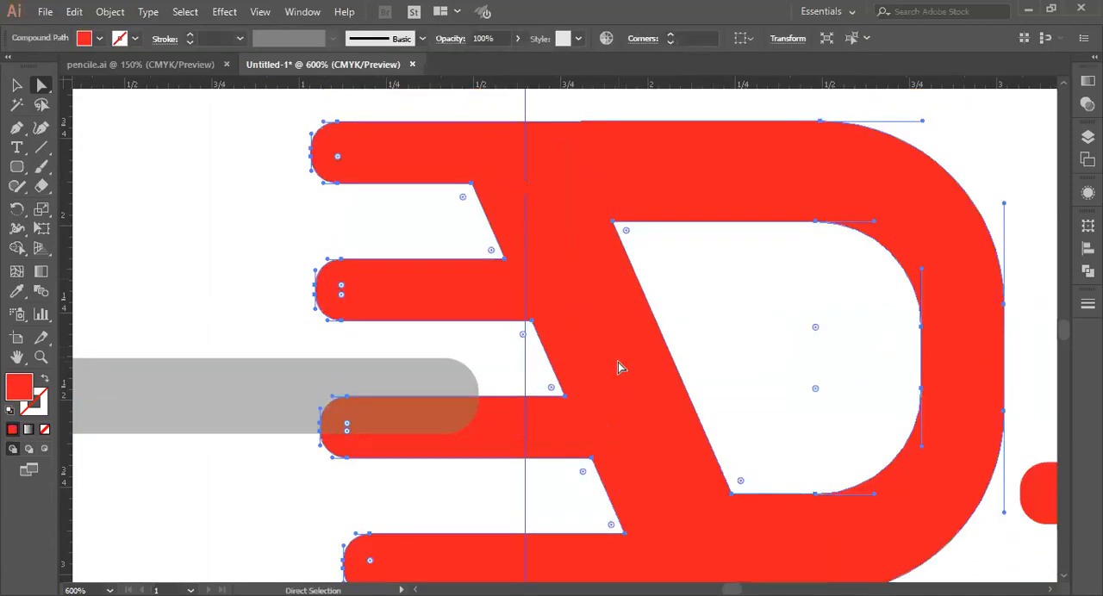
pyautogui.hotkey('ctrl', '-')
pyautogui.click(405, 251)
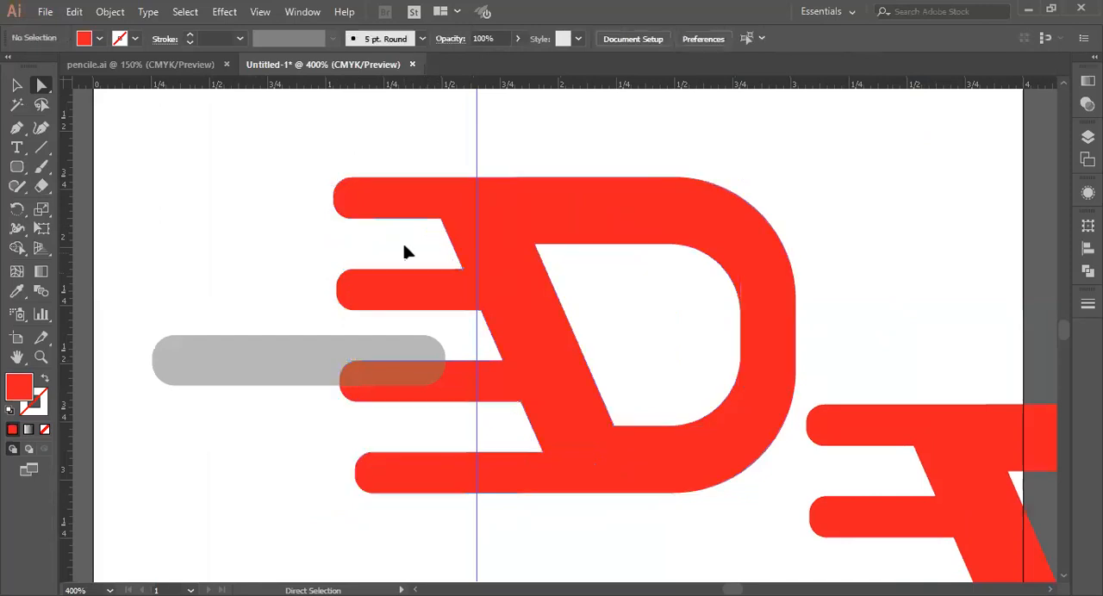
# Step: Select the six inner corner anchor points where the speed bars meet the D's slanted edge
pyautogui.click(442, 222)
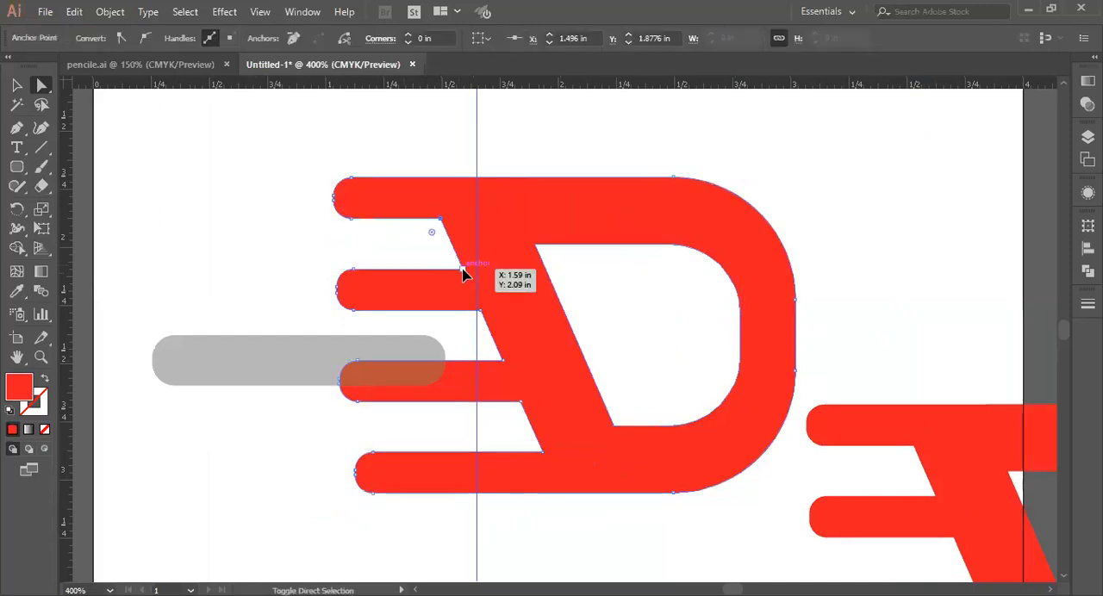
pyautogui.keyDown('shift'); pyautogui.click(462, 270); pyautogui.keyUp('shift')
pyautogui.keyDown('shift'); pyautogui.click(480, 311); pyautogui.keyUp('shift')
pyautogui.keyDown('shift'); pyautogui.click(504, 361); pyautogui.keyUp('shift')
pyautogui.keyDown('shift'); pyautogui.click(521, 401); pyautogui.keyUp('shift')
pyautogui.keyDown('shift'); pyautogui.click(541, 452); pyautogui.keyUp('shift')
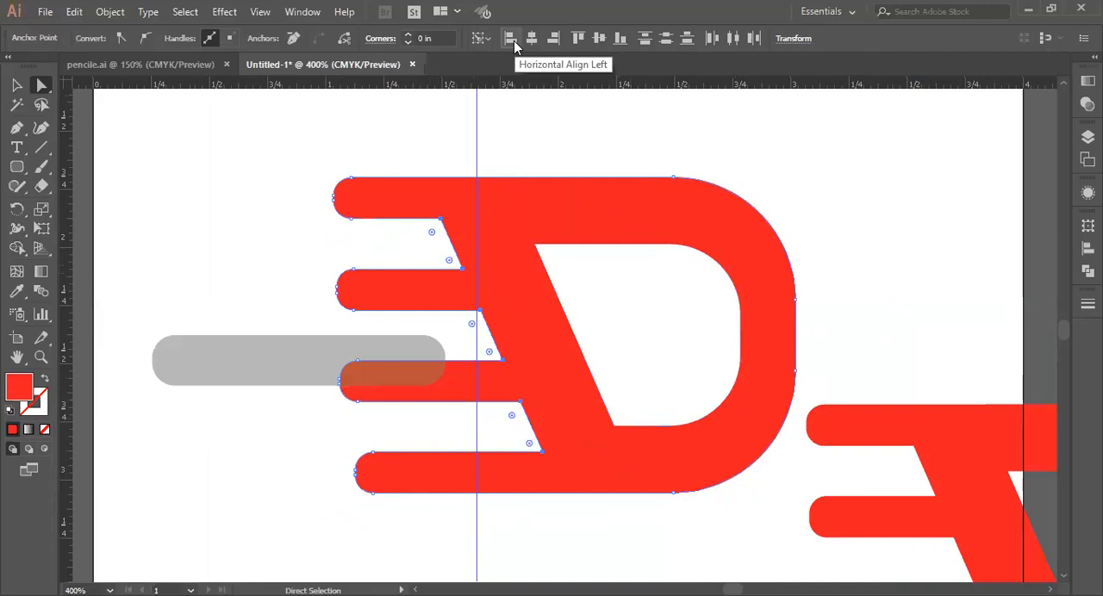
# Step: Try aligning the six inner corner points horizontally left and right to the key anchor, undoing each attempt
pyautogui.click(514, 41)
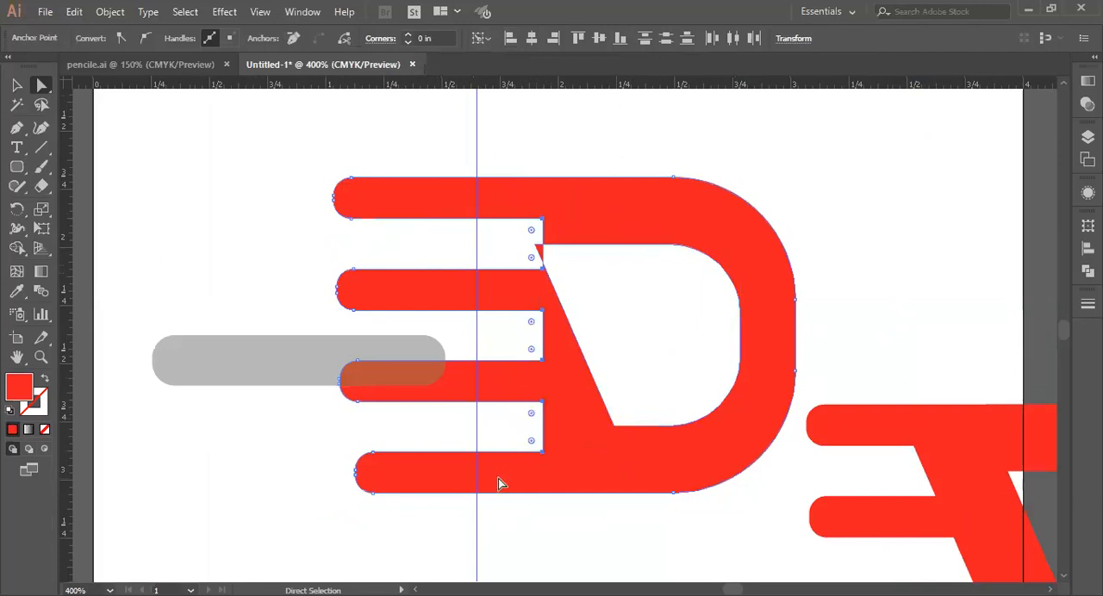
pyautogui.hotkey('ctrl', 'z')
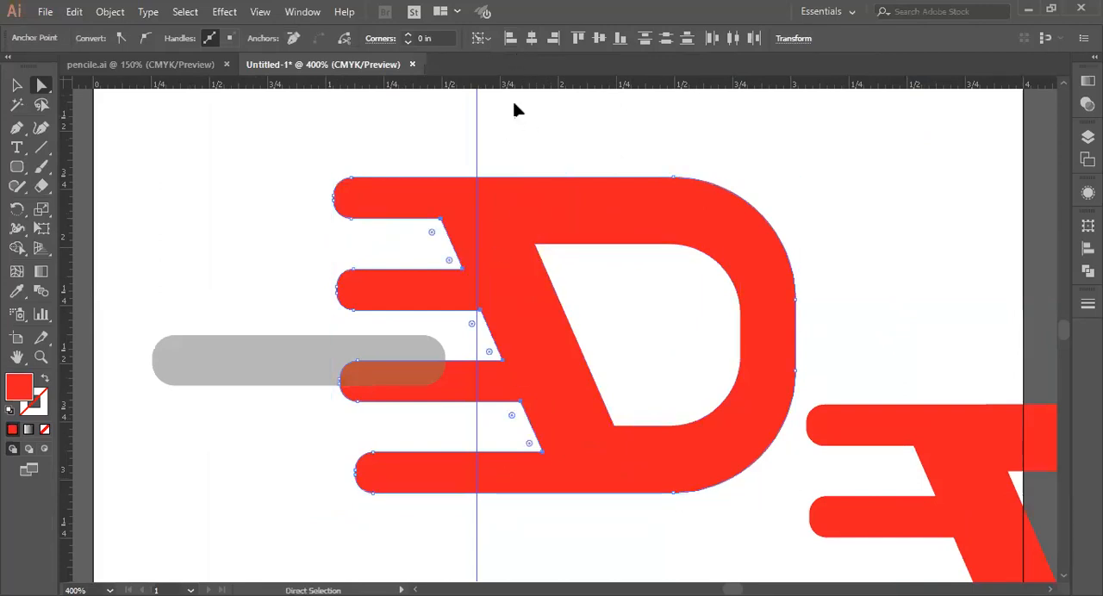
pyautogui.click(554, 41)
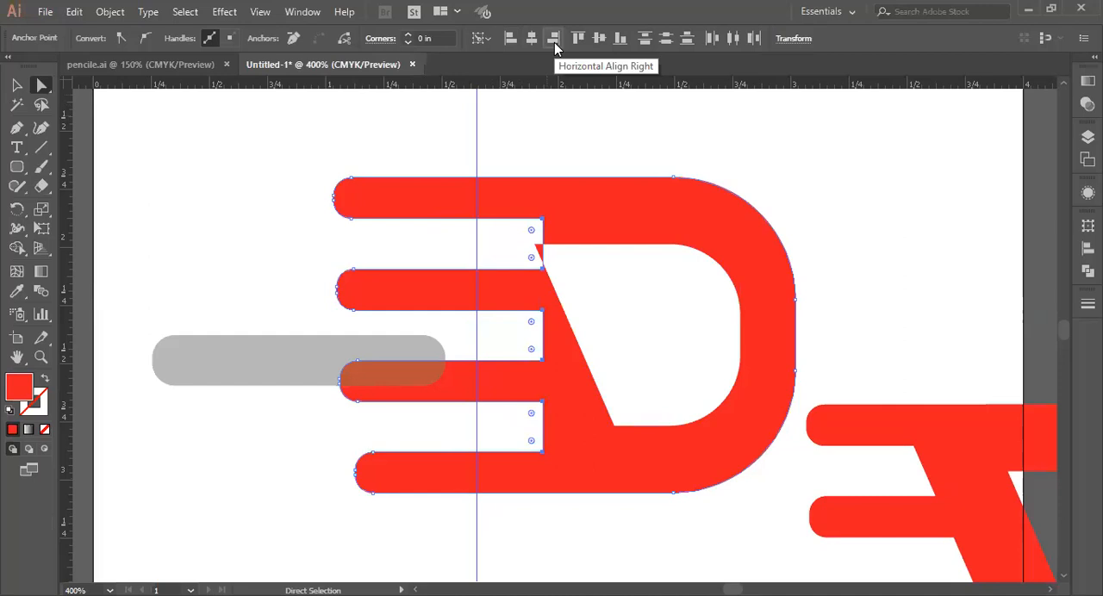
pyautogui.hotkey('ctrl', 'z')
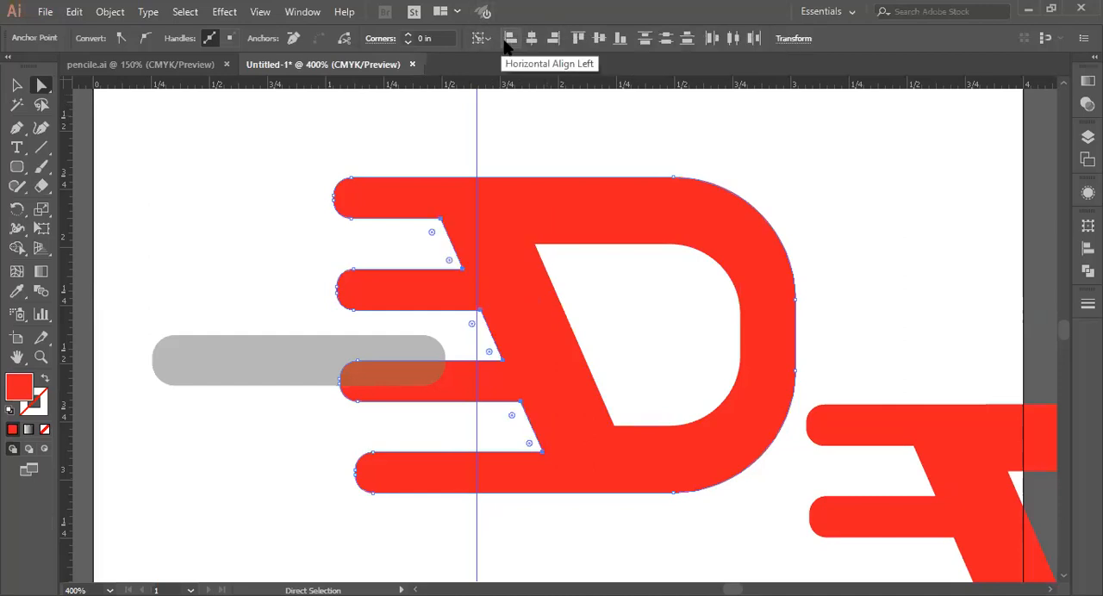
pyautogui.click(508, 41)
pyautogui.hotkey('ctrl', 'z')
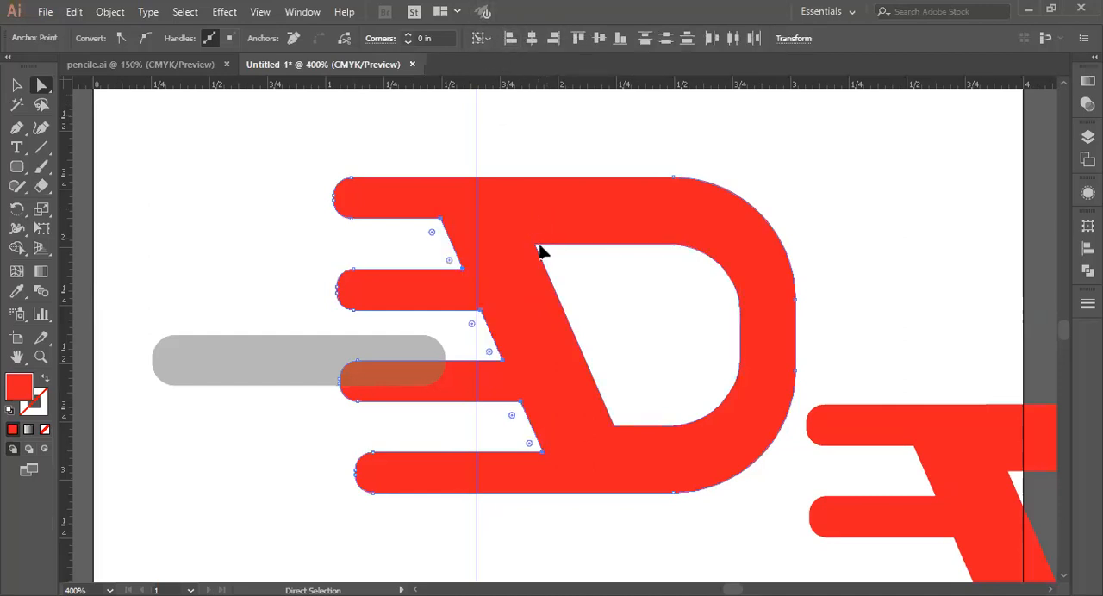
# Step: Align the six inner corner points relative to the selection, flush with its leftmost point, to make the edge vertical
pyautogui.click(486, 37)
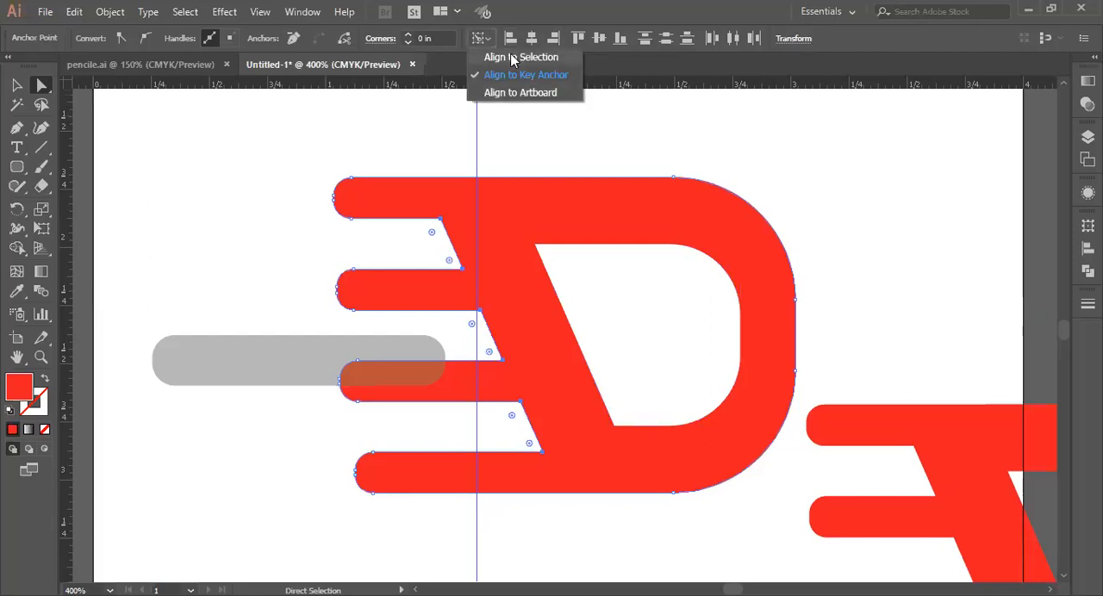
pyautogui.click(514, 58)
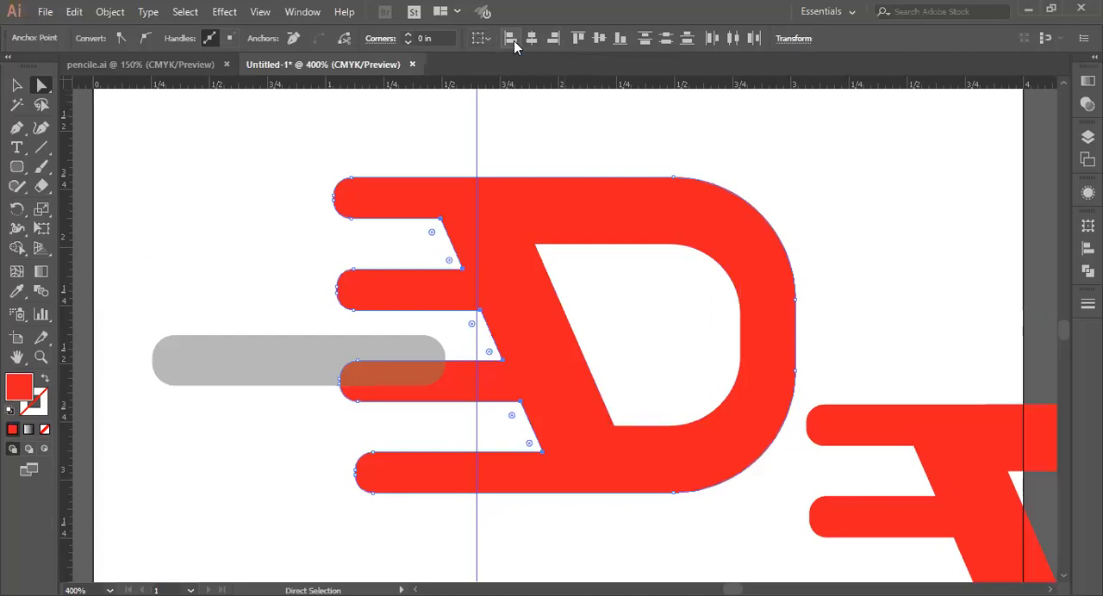
pyautogui.click(514, 41)
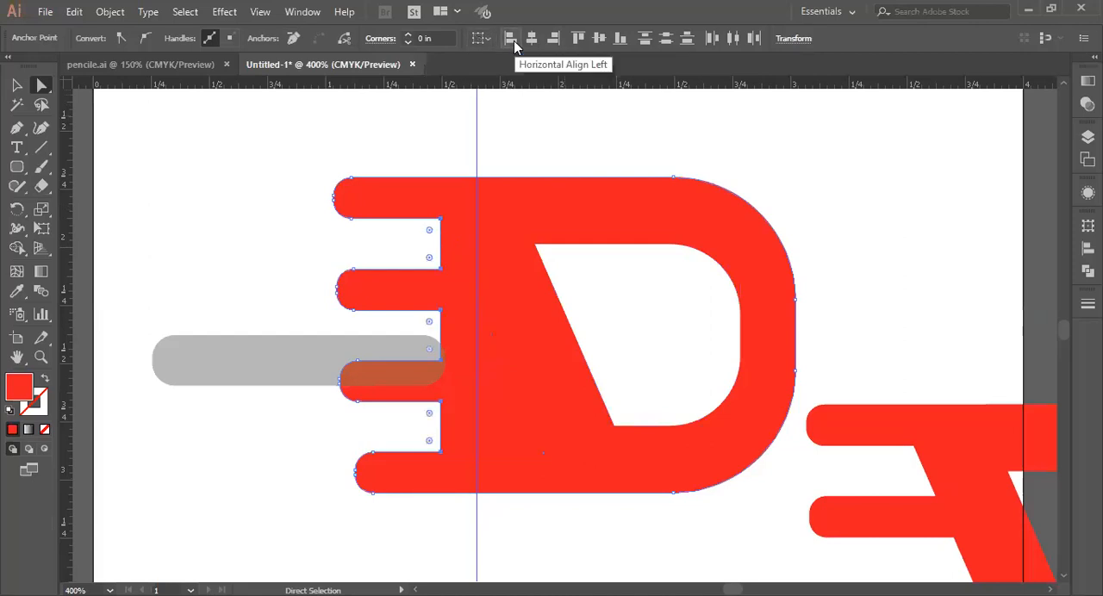
# Step: Straighten the slanted side of the D's inner hole by aligning its upper corner point vertically with its lower one
pyautogui.click(535, 246)
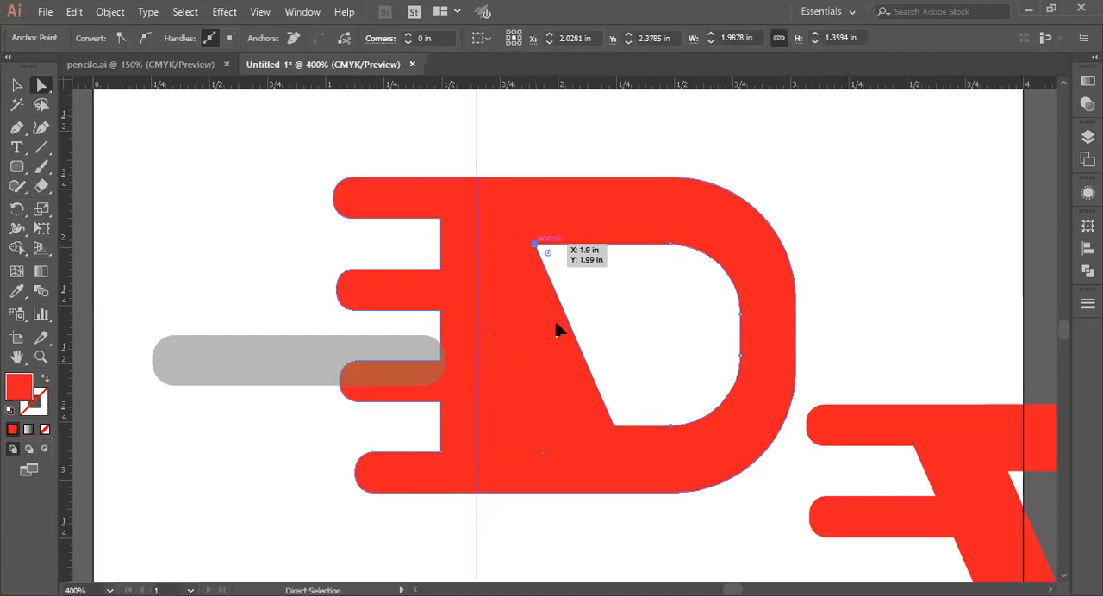
pyautogui.keyDown('shift'); pyautogui.click(613, 426); pyautogui.keyUp('shift')
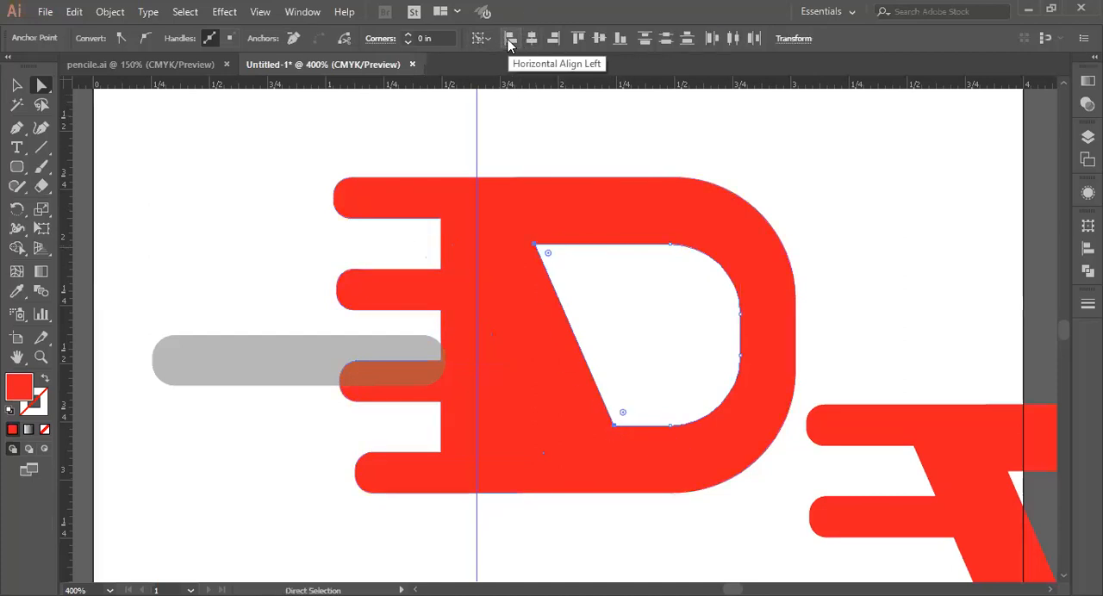
pyautogui.click(510, 40)
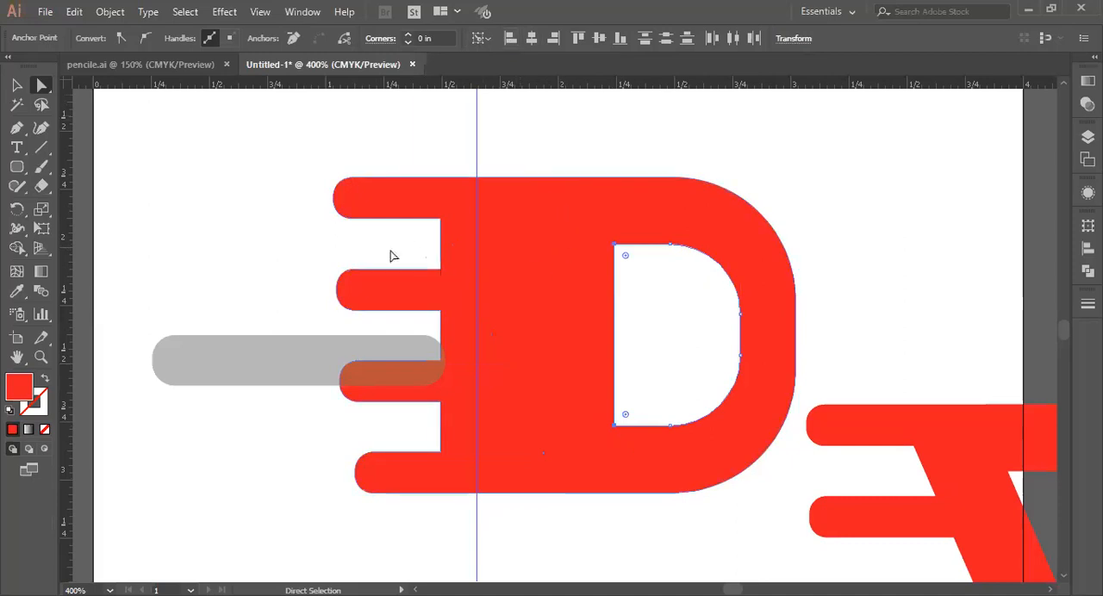
# Step: Move the translucent bar above the D's upper right curve, and unlock and delete the vertical guide
pyautogui.click(16, 85)
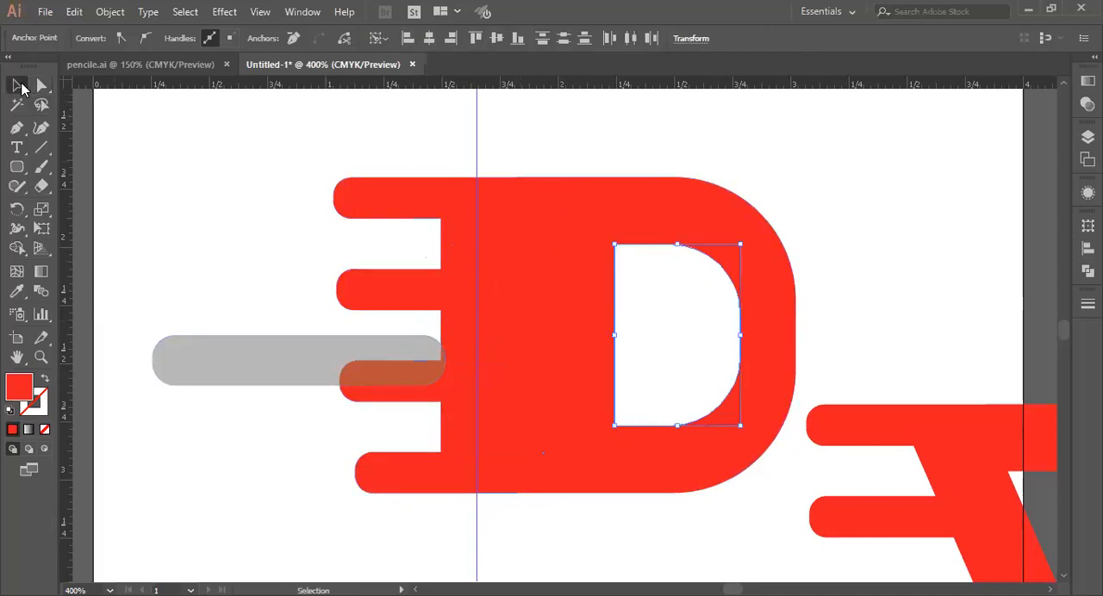
pyautogui.moveTo(290, 379); pyautogui.dragTo(786, 145)
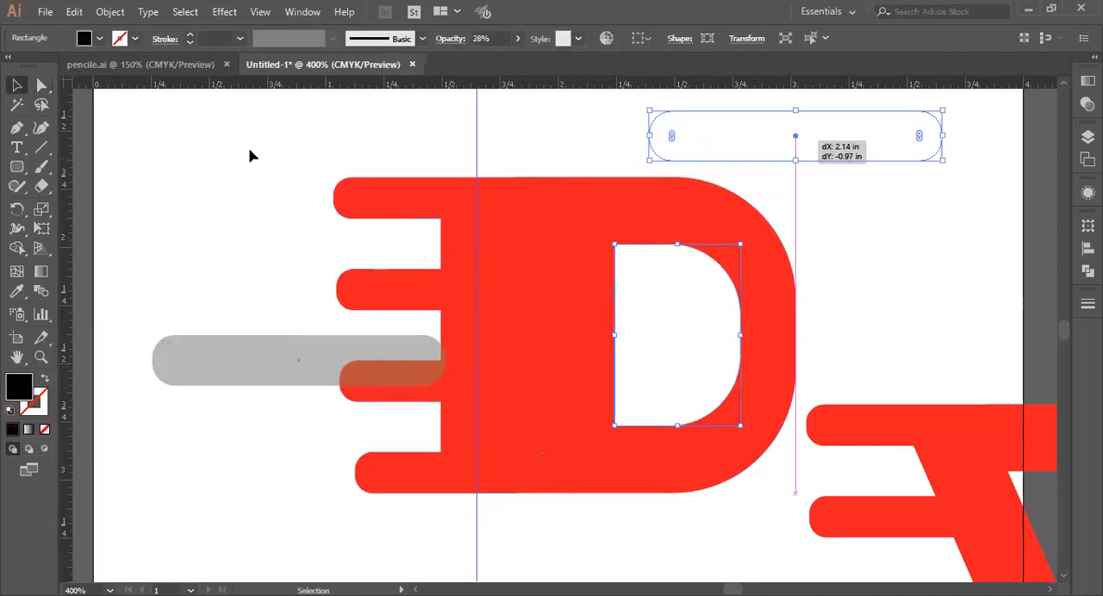
pyautogui.moveTo(476, 152); pyautogui.dragTo(377, 181)
pyautogui.moveTo(467, 125); pyautogui.dragTo(498, 148)
pyautogui.rightClick(521, 148)
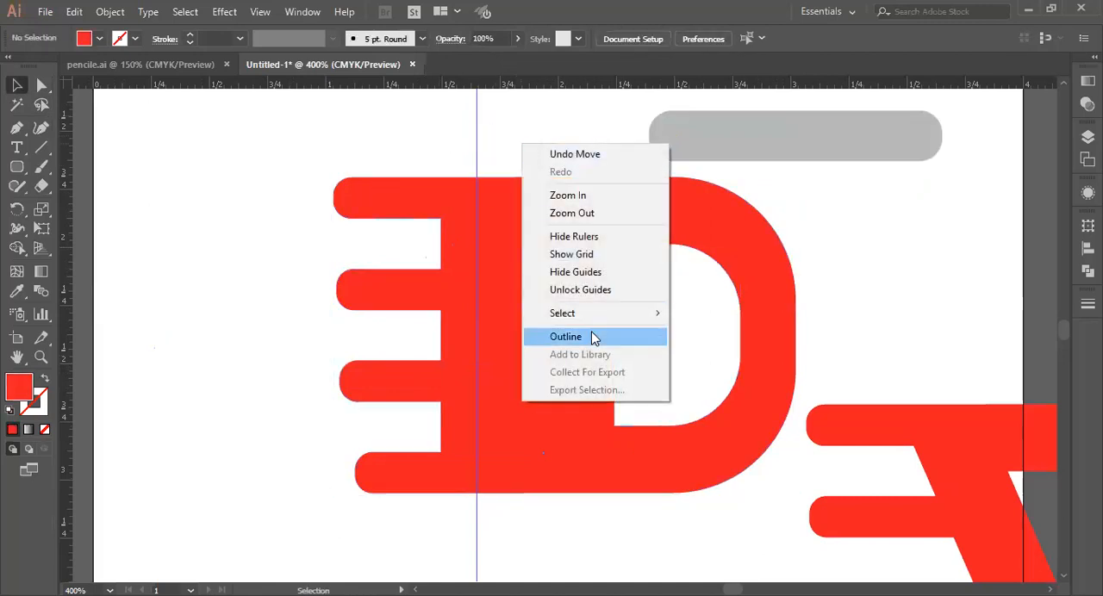
pyautogui.click(594, 291)
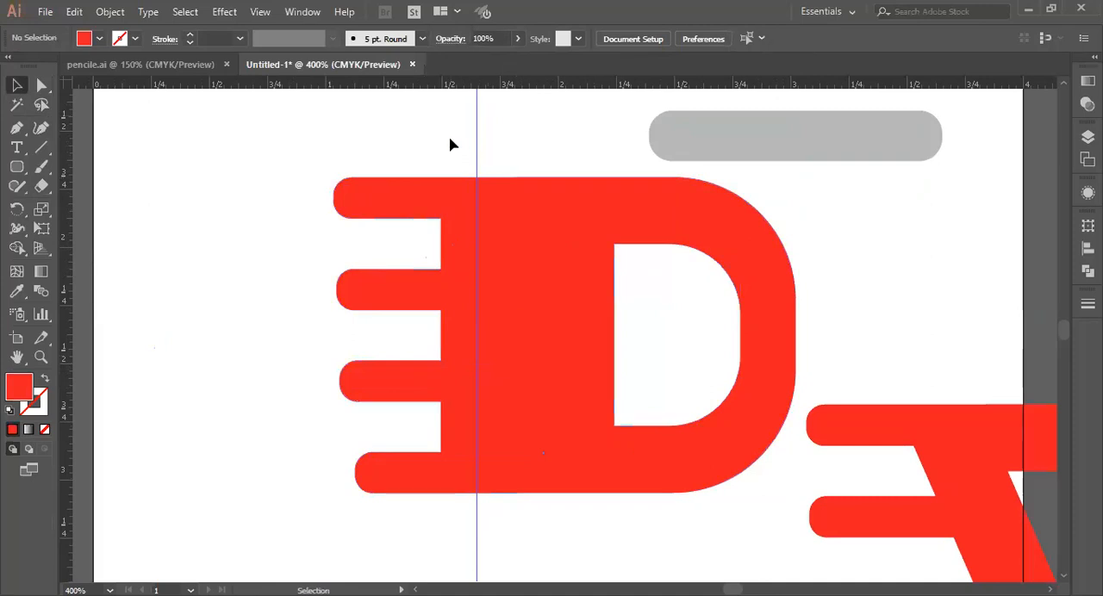
pyautogui.click(478, 164)
pyautogui.press('Delete')
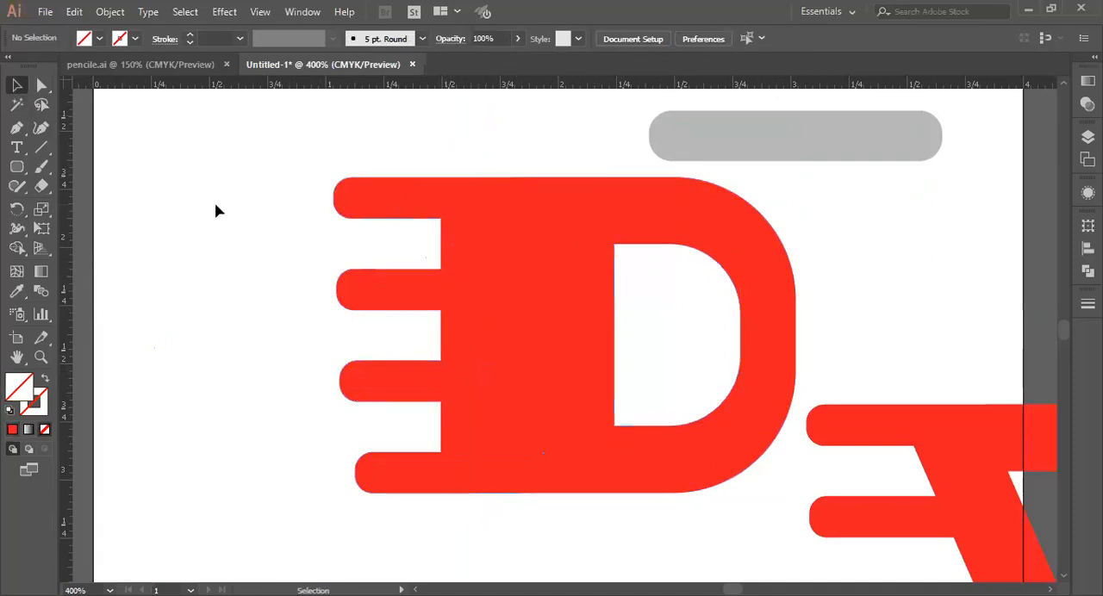
# Step: Shift all speed bar ends and inner corners toward the D's hole until the stem matches its stroke thickness
pyautogui.click(42, 84)
pyautogui.moveTo(301, 143); pyautogui.dragTo(479, 517)
pyautogui.press('Right')
pyautogui.press('Right')
pyautogui.press('Right')
pyautogui.press('Right')
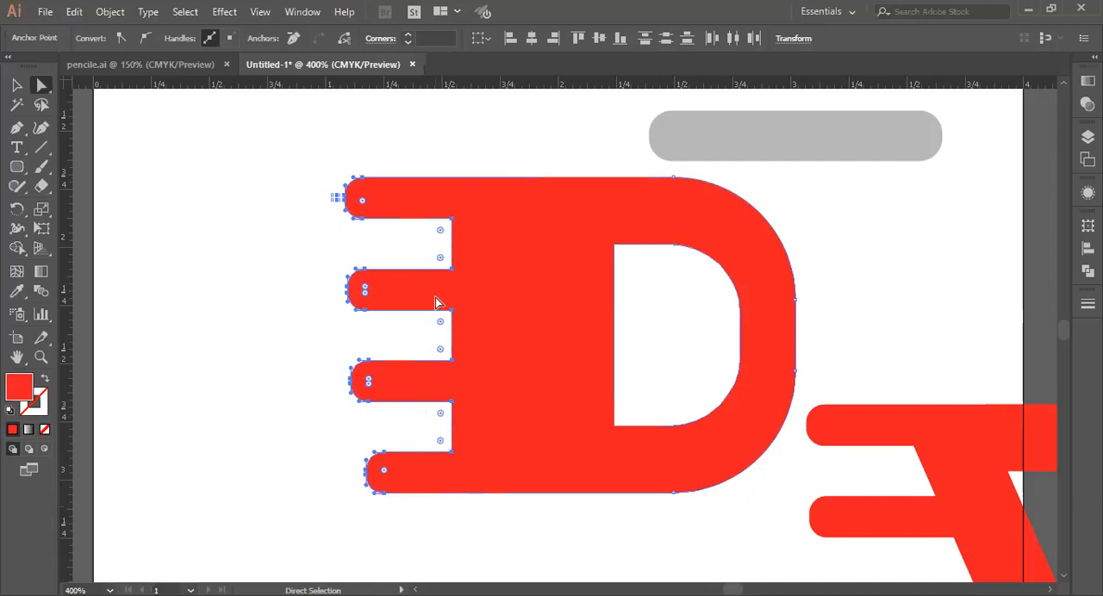
pyautogui.moveTo(451, 362); pyautogui.dragTo(546, 368)
pyautogui.click(385, 395)
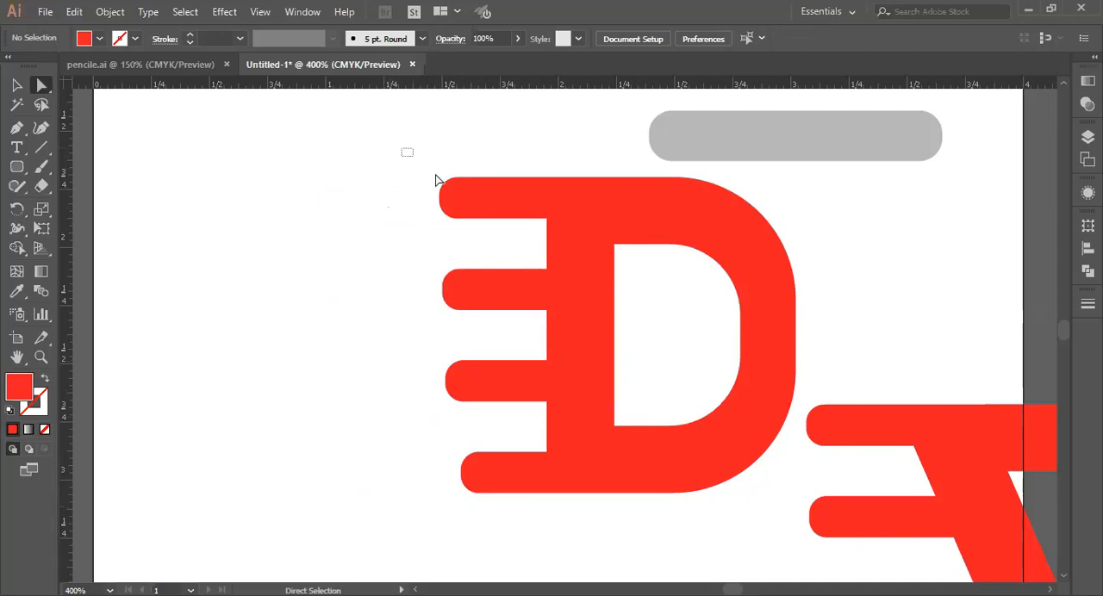
# Step: Lengthen the top speed bar slightly by nudging its rounded end away from the D
pyautogui.moveTo(429, 168); pyautogui.dragTo(468, 225)
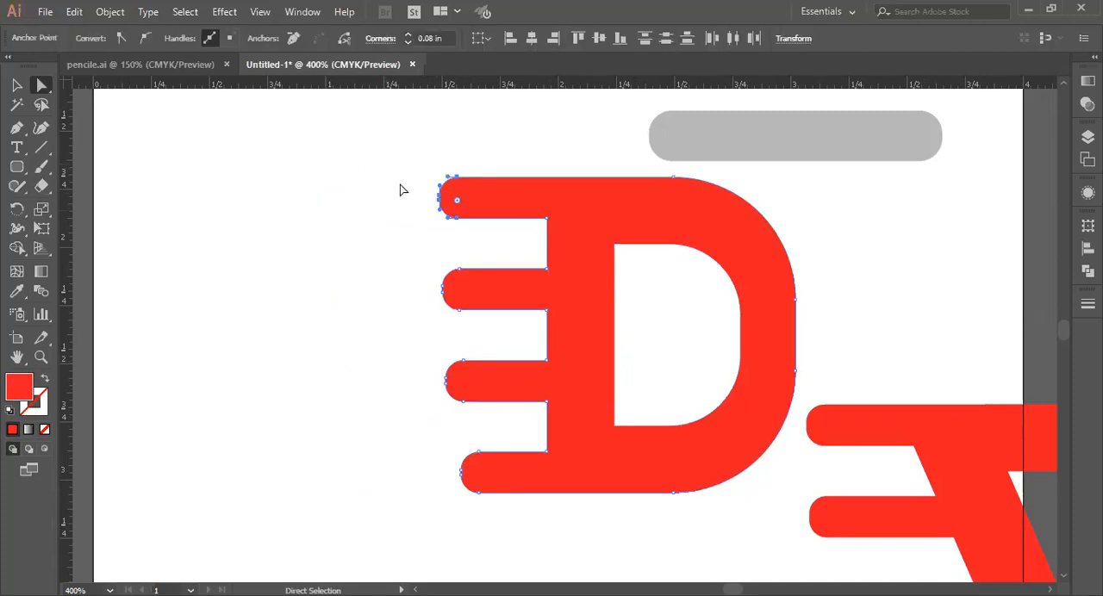
pyautogui.press('Left')
pyautogui.press('Left')
pyautogui.press('Left')
pyautogui.press('Left')
pyautogui.press('Left')
pyautogui.press('Left')
# Step: Shorten the second speed bar by nudging its rounded end toward the D's stem
pyautogui.moveTo(431, 246); pyautogui.dragTo(480, 325)
pyautogui.press('Right')
pyautogui.press('Right')
pyautogui.press('Right')
pyautogui.press('Right')
pyautogui.press('Right')
pyautogui.press('Right')
pyautogui.press('Right')
pyautogui.press('Right')
pyautogui.press('Right')
pyautogui.press('Right')
pyautogui.press('Right')
pyautogui.press('Right')
pyautogui.press('Right')
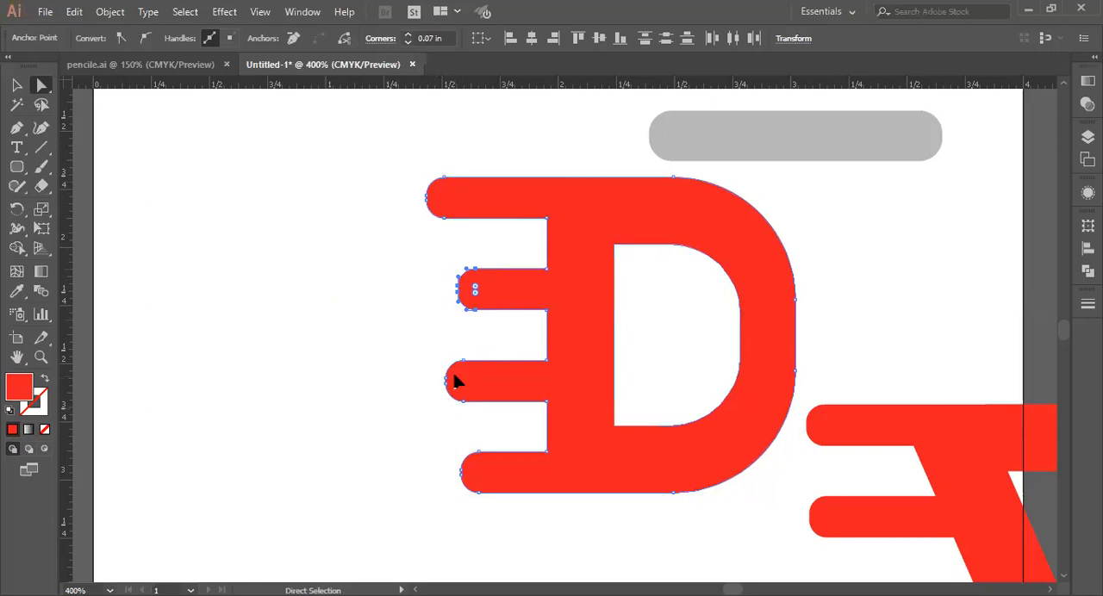
# Step: Shorten the lowest speed bar by nudging its rounded end toward the stem, and deselect the artwork
pyautogui.moveTo(436, 354); pyautogui.dragTo(499, 505)
pyautogui.press('Right')
pyautogui.press('Right')
pyautogui.press('Right')
pyautogui.press('Right')
pyautogui.press('Right')
pyautogui.press('Right')
pyautogui.press('Right')
pyautogui.press('Right')
pyautogui.press('Right')
pyautogui.press('Right')
pyautogui.press('Right')
pyautogui.press('Right')
pyautogui.press('Right')
pyautogui.press('Right')
pyautogui.press('Right')
pyautogui.press('Right')
pyautogui.press('Right')
pyautogui.press('Right')
pyautogui.press('Right')
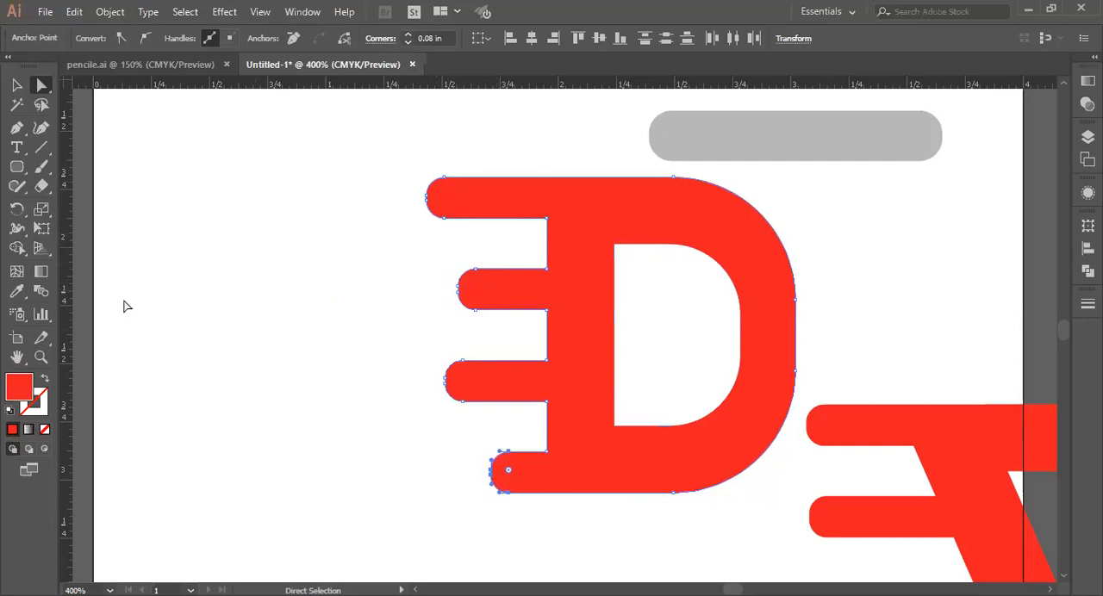
pyautogui.click(17, 84)
pyautogui.click(324, 293)
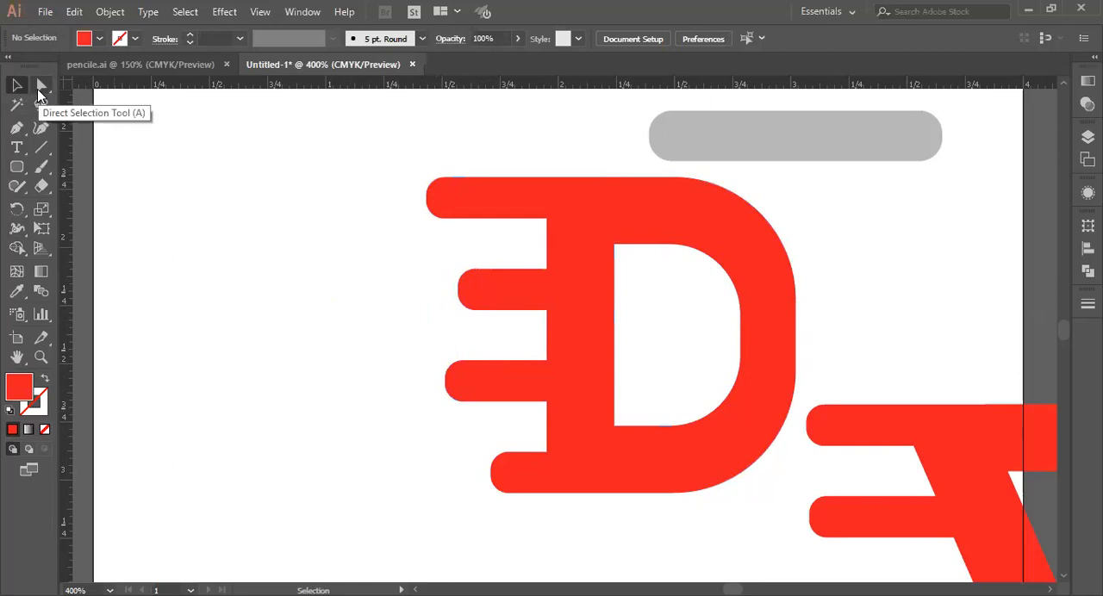
pyautogui.moveTo(851, 426); pyautogui.dragTo(893, 492)
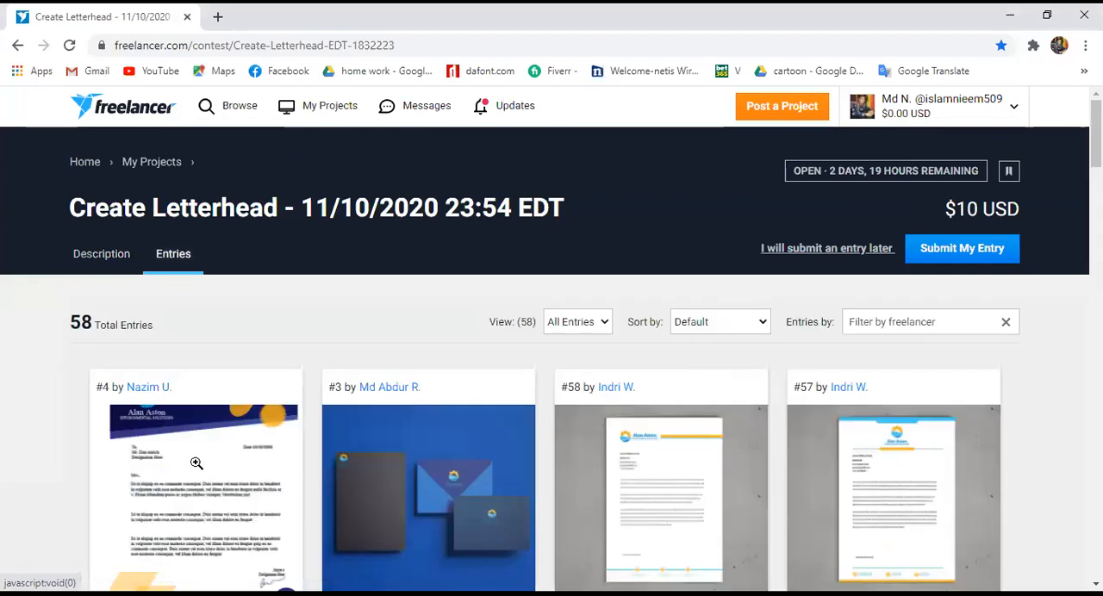
# Step: Switch to the browser and look through the Create Letterhead contest entries on Freelancer, viewing entry #58 in detail
pyautogui.scroll(-1, 303, 411)
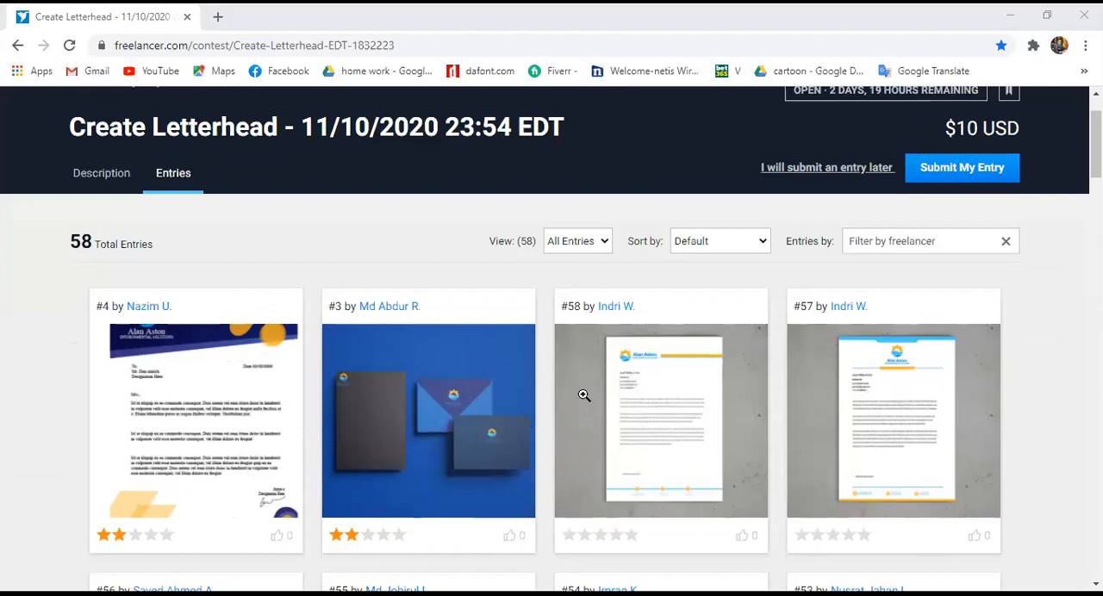
pyautogui.click(286, 398)
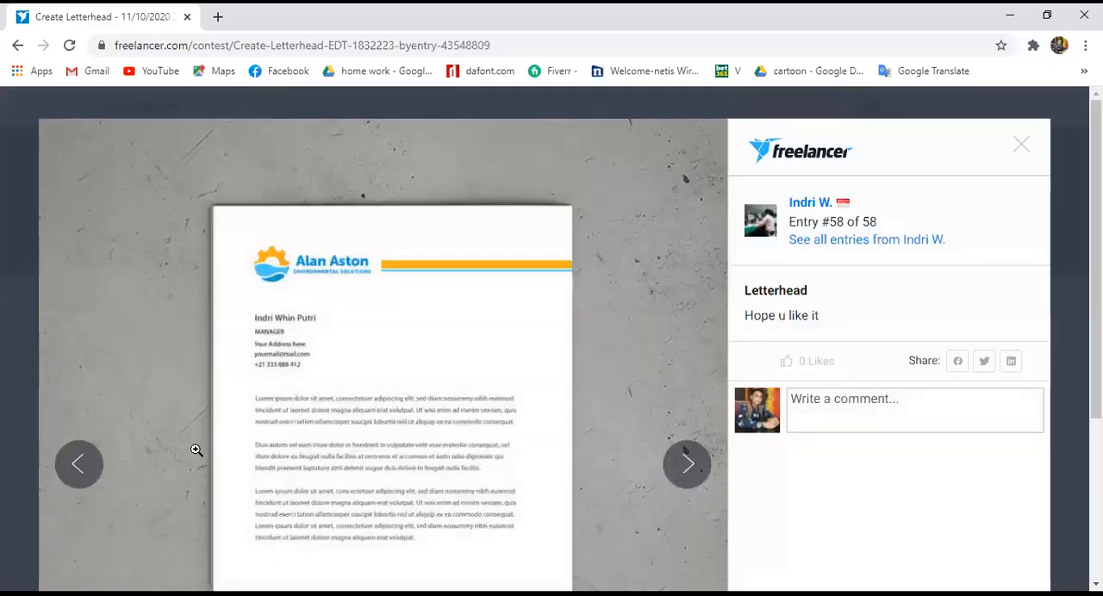
pyautogui.press('Escape')
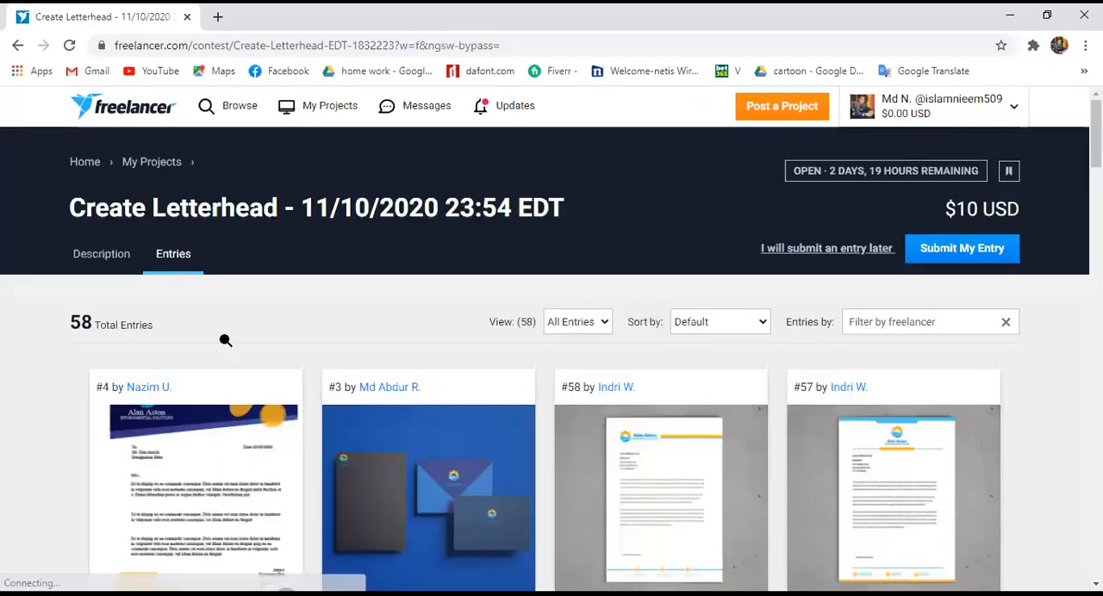
pyautogui.scroll(-1, 206, 373)
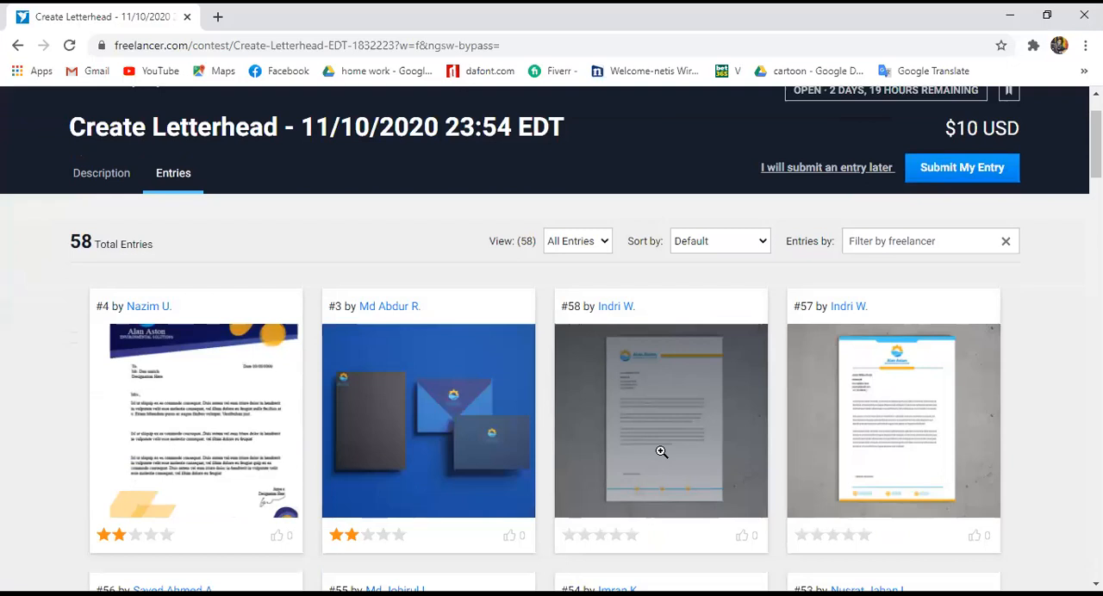
pyautogui.scroll(-1, 594, 440)
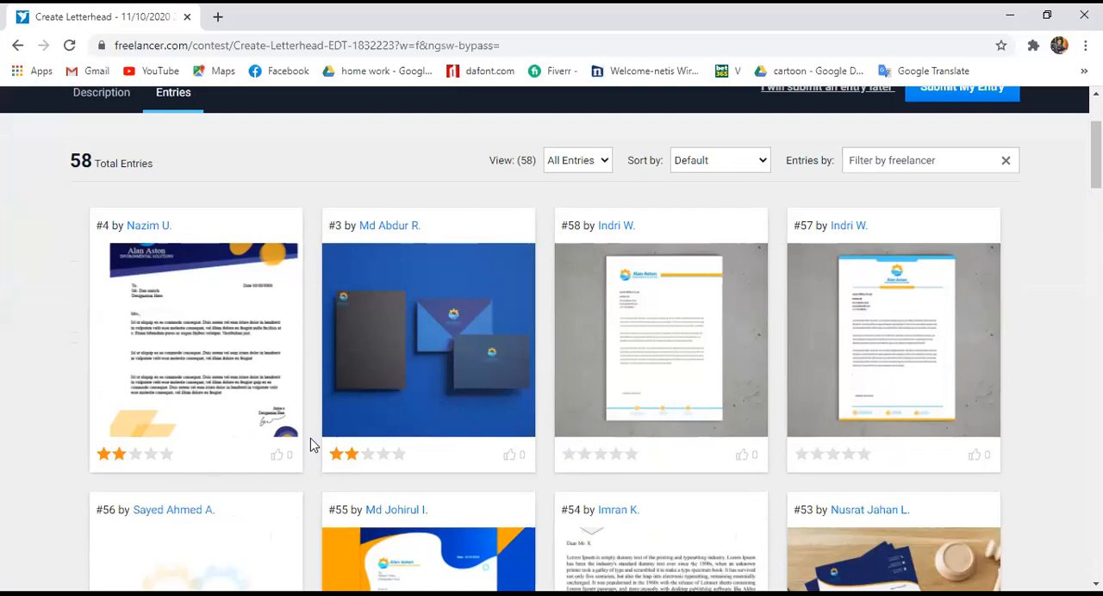
# Step: Return to Illustrator and place a vertical guide through the D's stem, just past the 2 in mark
pyautogui.scroll(-1, 312, 444)
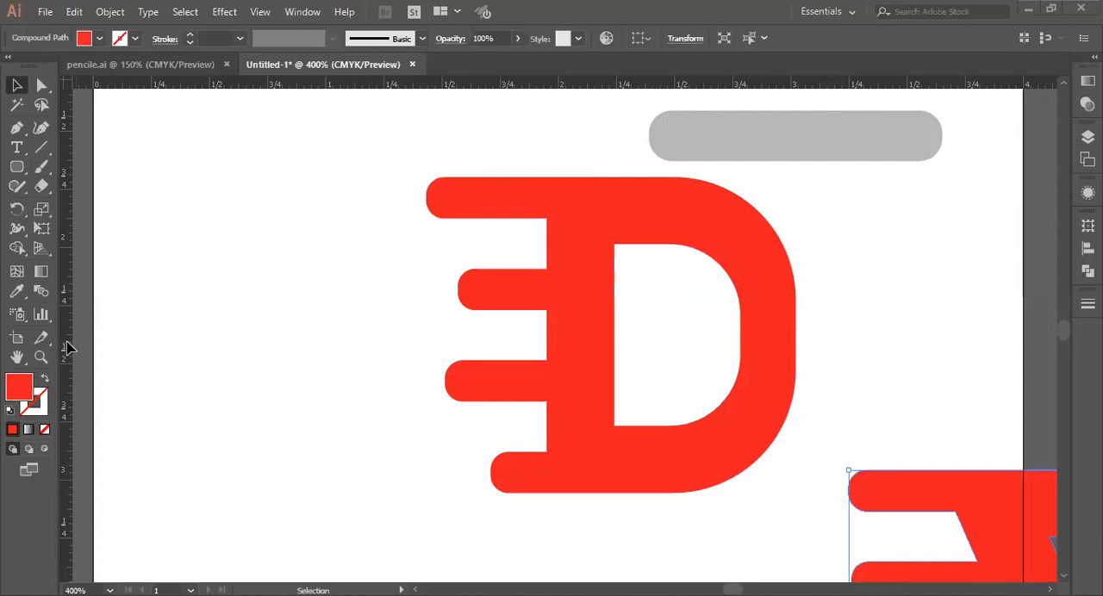
pyautogui.moveTo(73, 418); pyautogui.dragTo(565, 426)
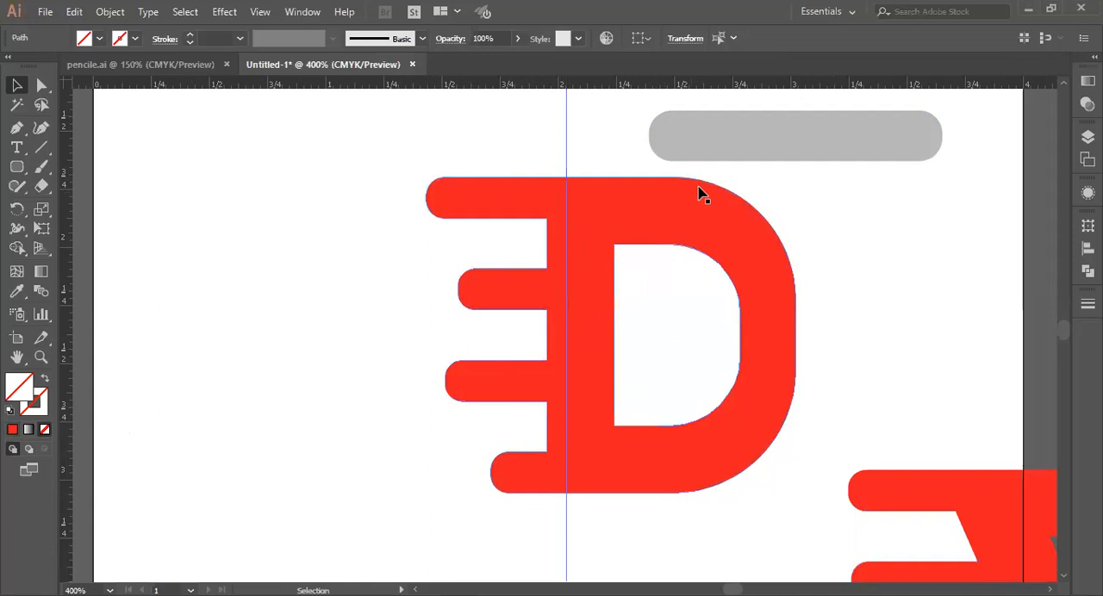
pyautogui.click(739, 141)
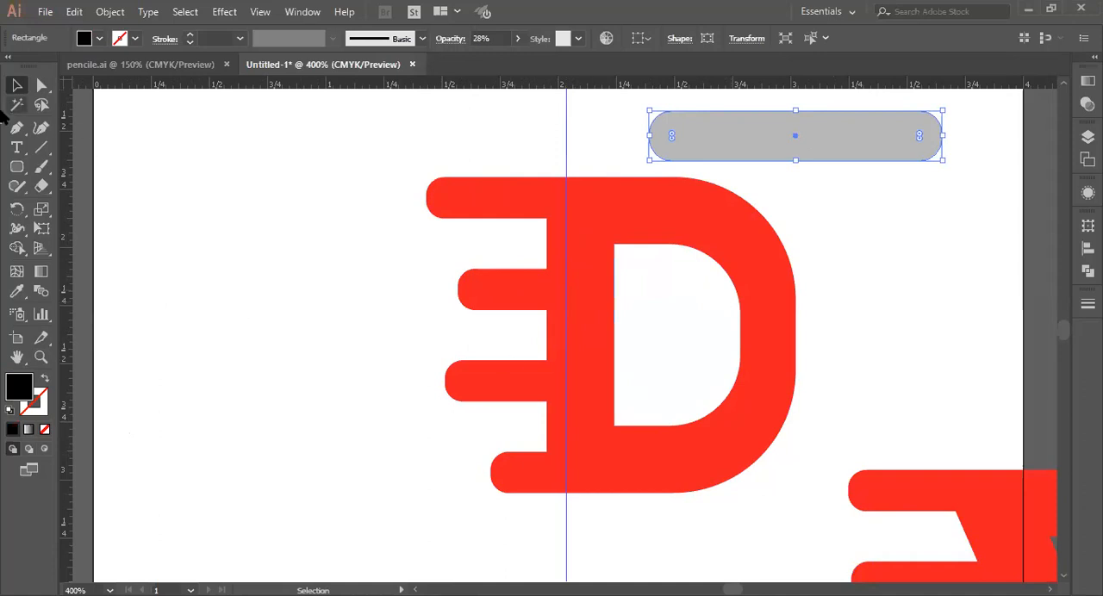
# Step: Widen the D's stem by nudging the six inner corner points of the three gaps toward the bars' rounded ends, and deselect the artwork
pyautogui.click(43, 88)
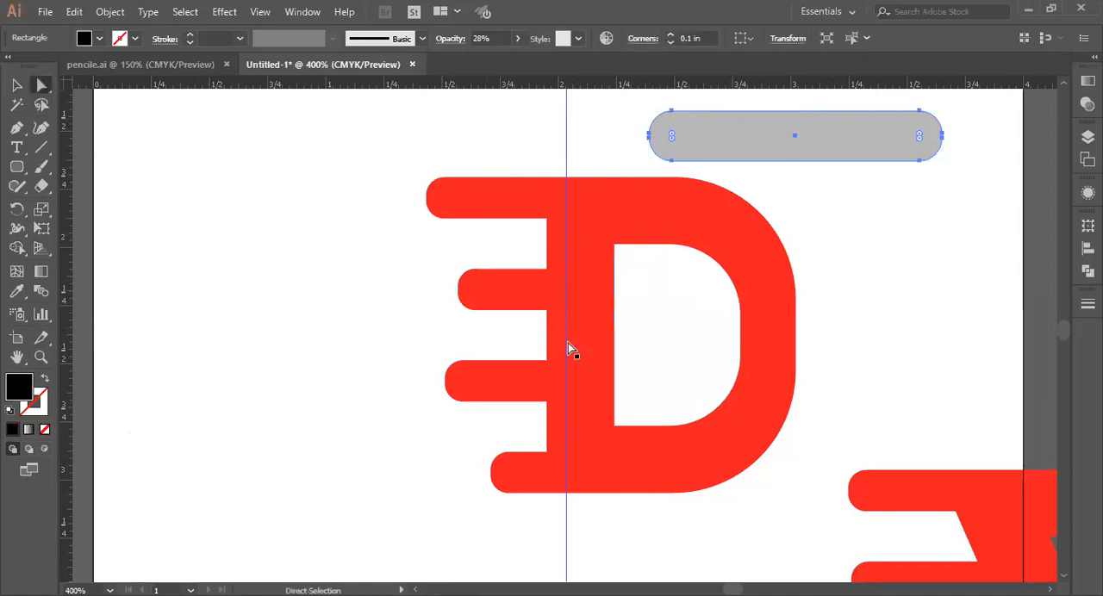
pyautogui.click(549, 234)
pyautogui.keyDown('shift'); pyautogui.click(547, 268); pyautogui.keyUp('shift')
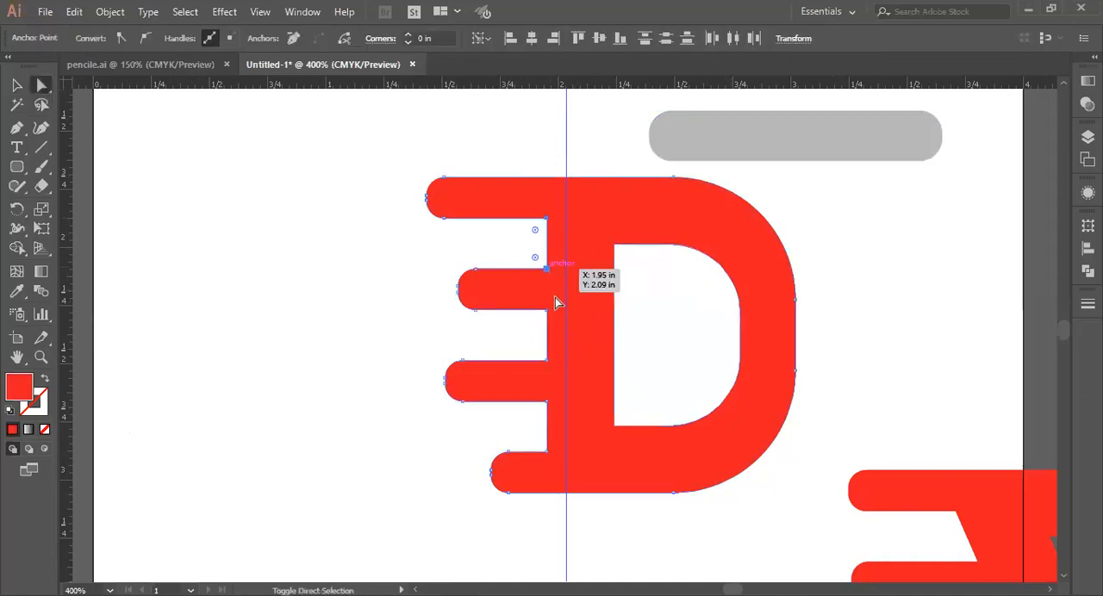
pyautogui.keyDown('shift'); pyautogui.click(547, 310); pyautogui.keyUp('shift')
pyautogui.keyDown('shift'); pyautogui.click(547, 361); pyautogui.keyUp('shift')
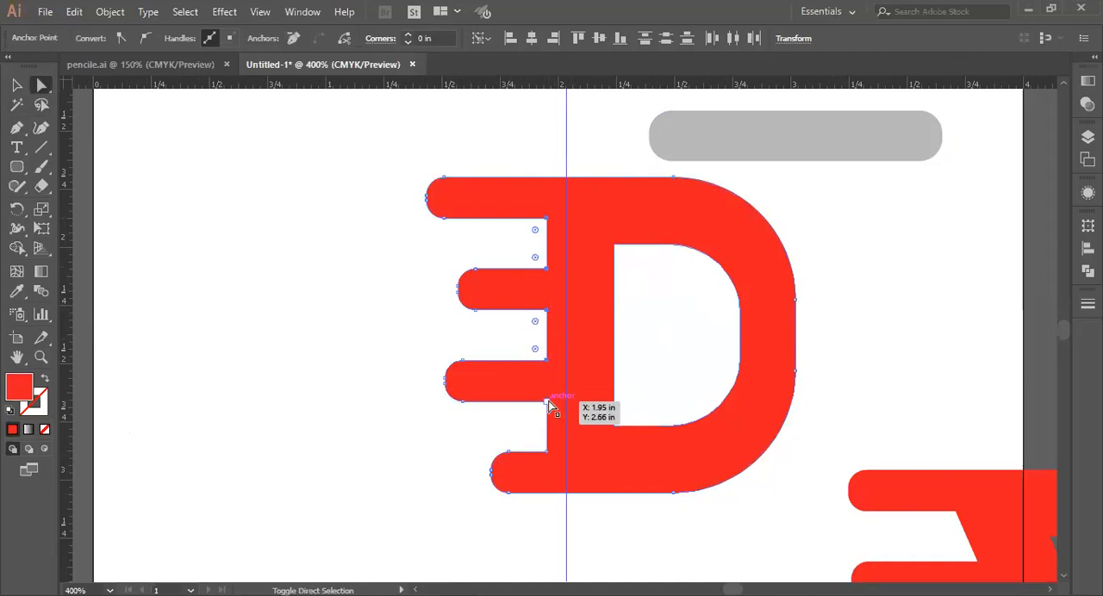
pyautogui.keyDown('shift'); pyautogui.click(548, 401); pyautogui.keyUp('shift')
pyautogui.keyDown('shift'); pyautogui.click(547, 452); pyautogui.keyUp('shift')
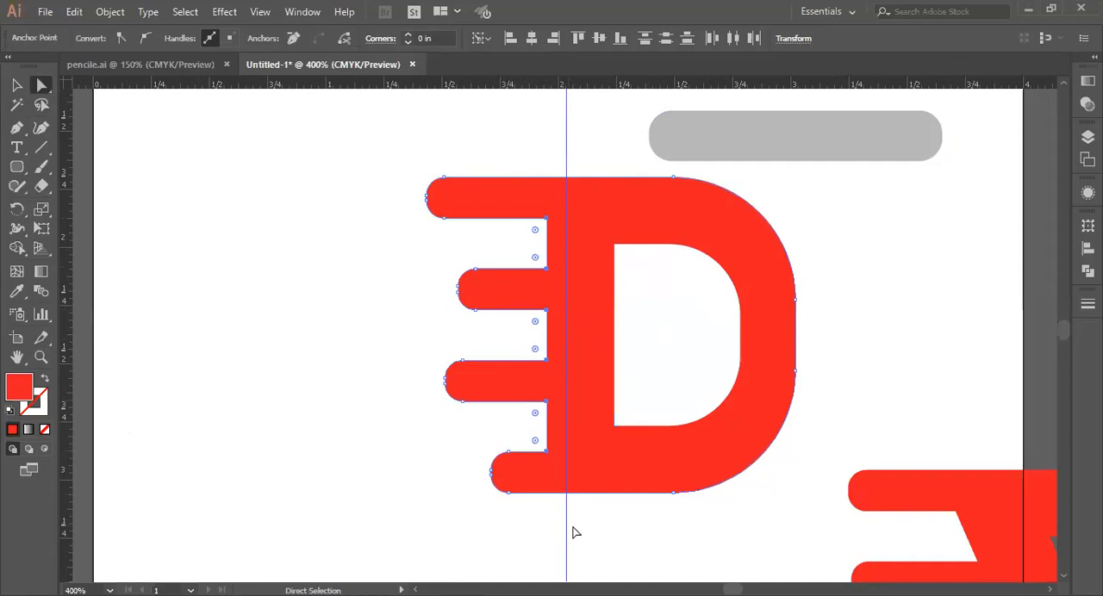
pyautogui.press('Left')
pyautogui.press('Left')
pyautogui.press('Left')
pyautogui.press('Left')
pyautogui.press('Left')
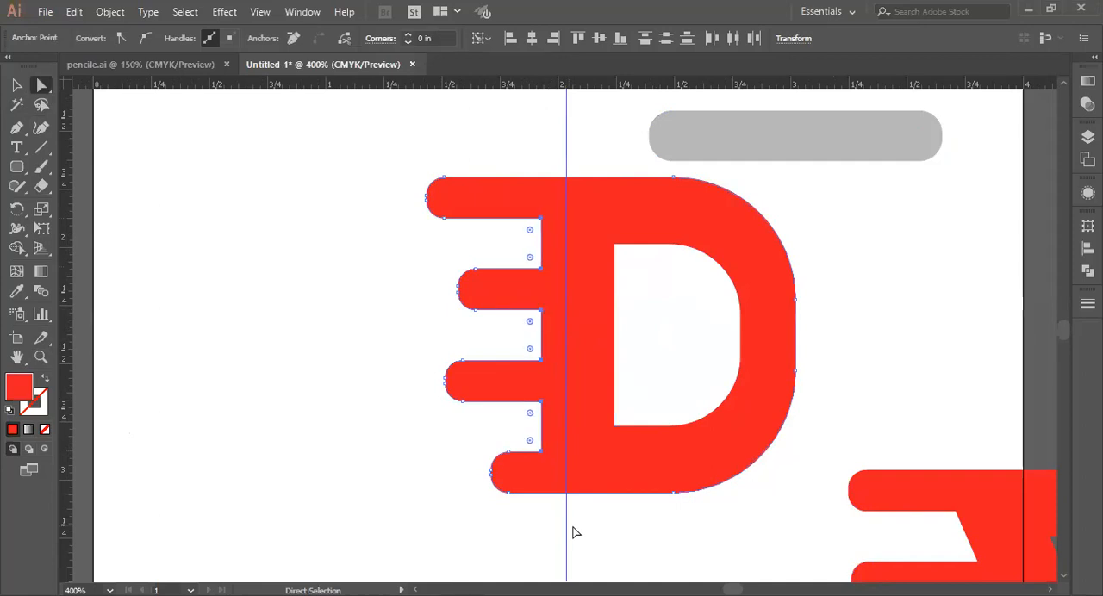
pyautogui.press('Left')
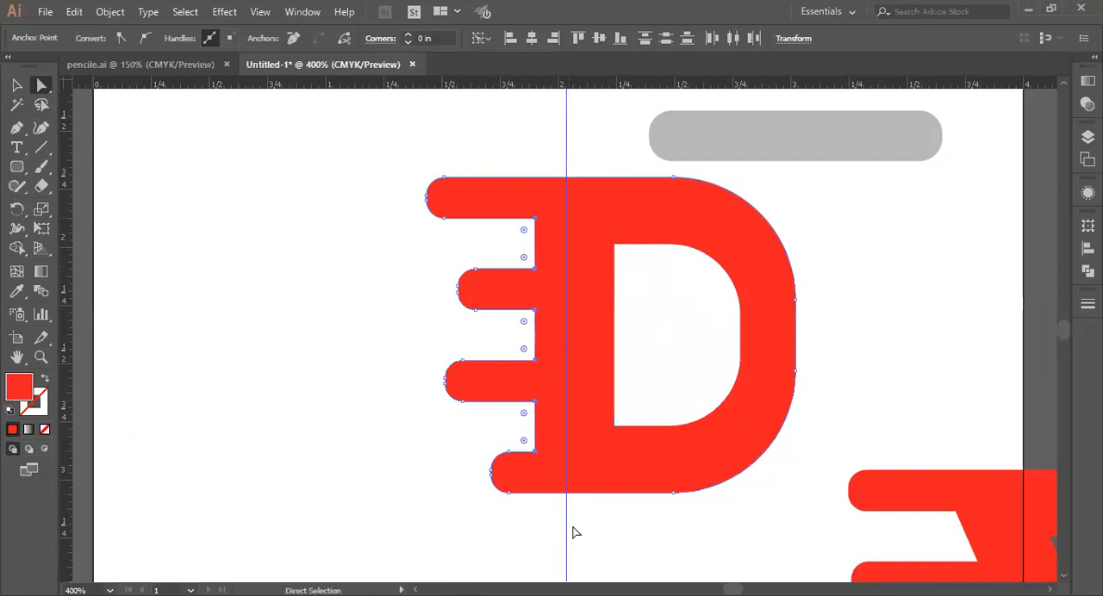
pyautogui.press('Left')
pyautogui.press('Left')
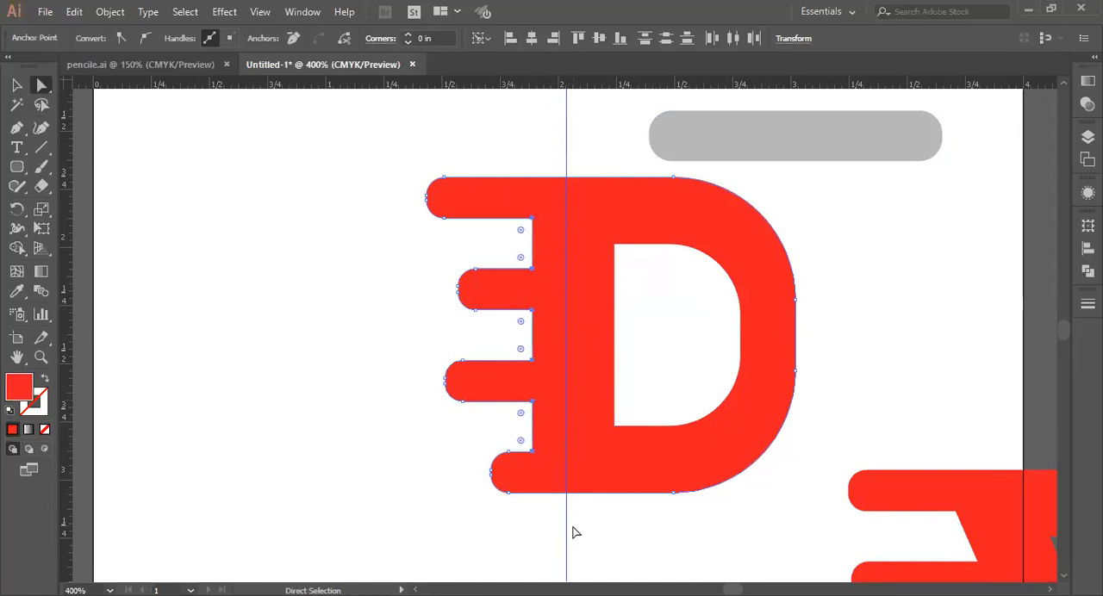
pyautogui.press('Left')
pyautogui.click(16, 84)
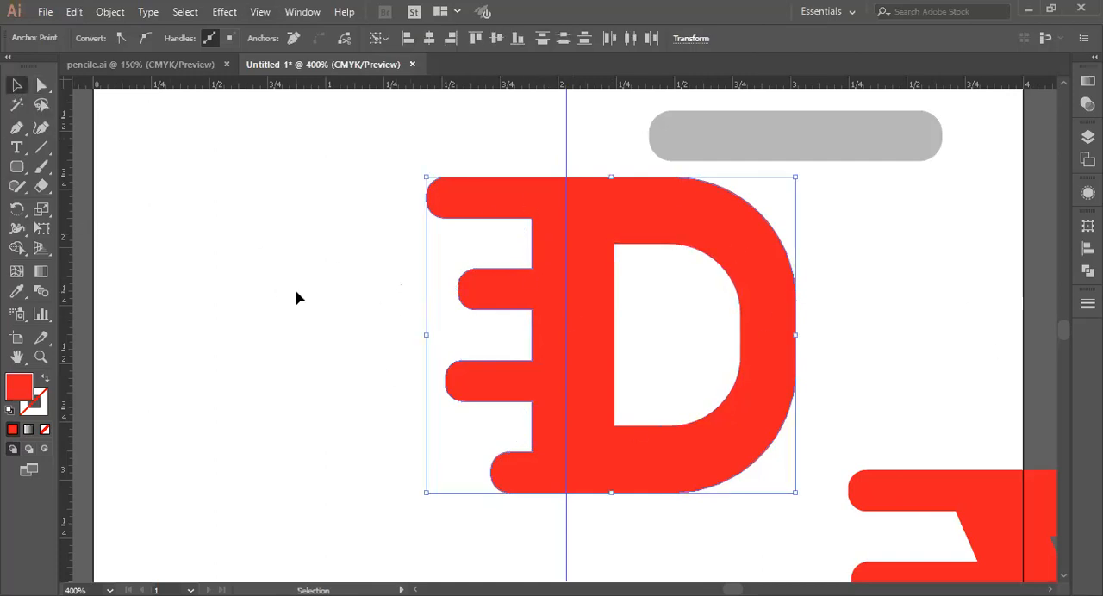
pyautogui.click(295, 297)
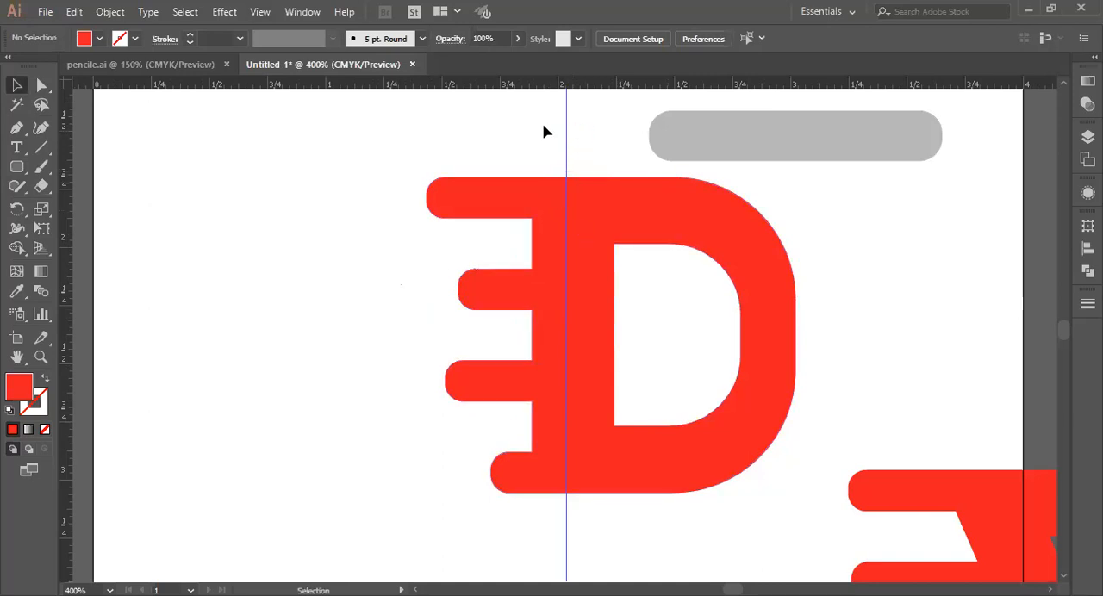
pyautogui.press('/')
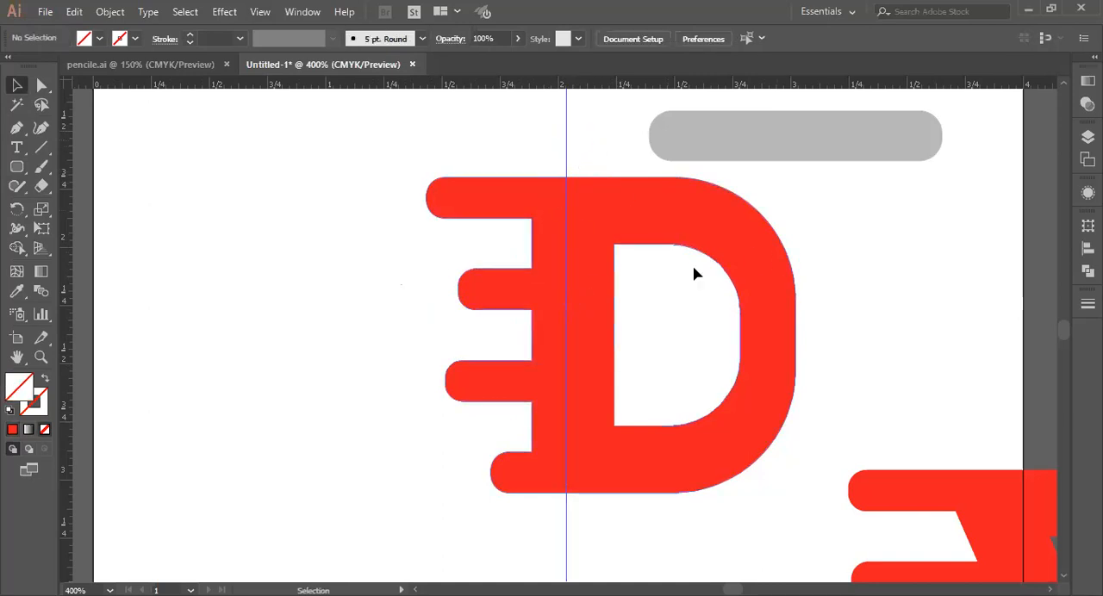
# Step: Fit the grey rounded bar into the top gap up to the guide, and copy it into the two gaps below with staggered ends
pyautogui.moveTo(871, 143); pyautogui.dragTo(497, 243)
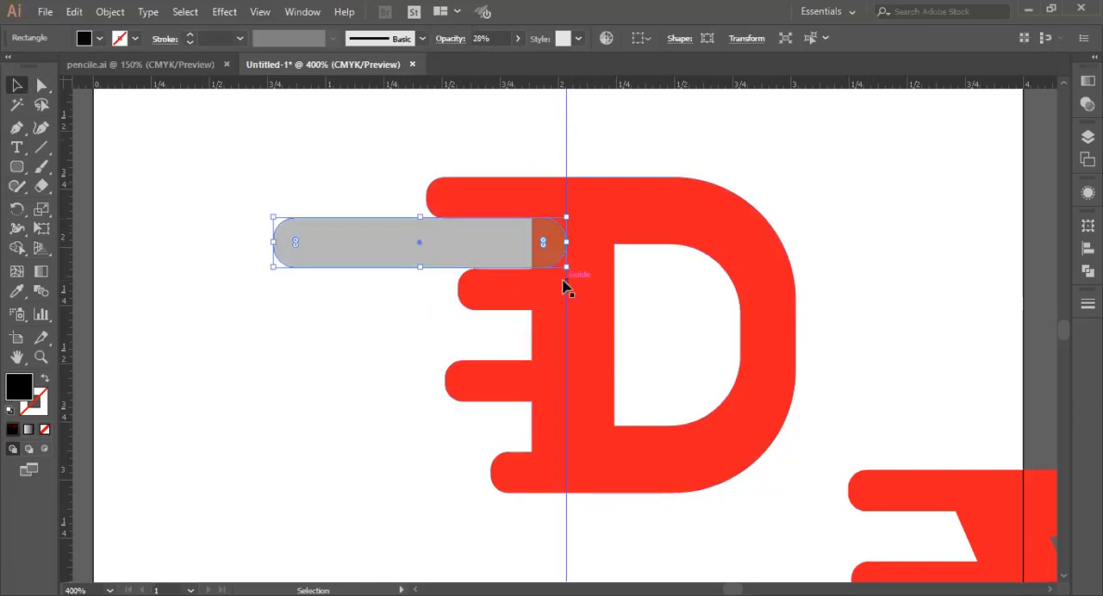
pyautogui.moveTo(503, 254); pyautogui.dragTo(494, 439)
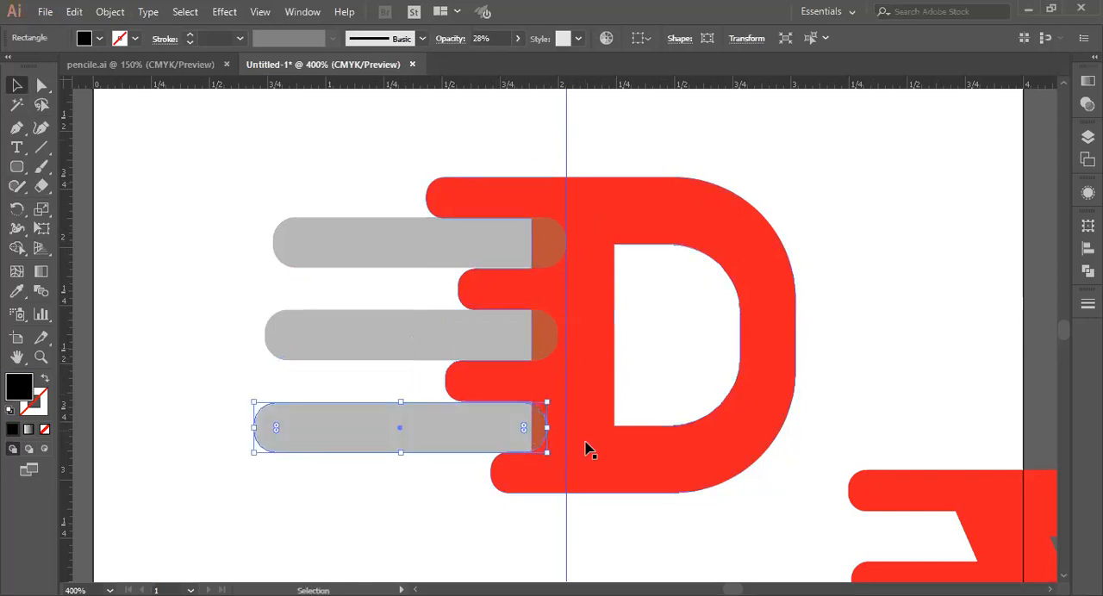
pyautogui.press('Up')
pyautogui.press('Up')
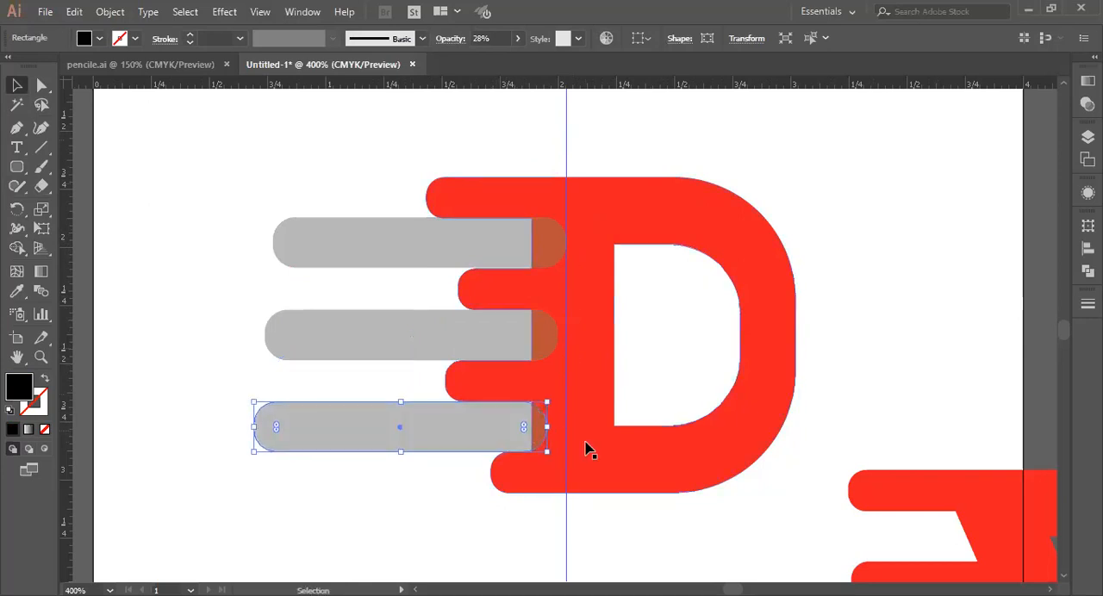
pyautogui.press('Right')
pyautogui.press('Right')
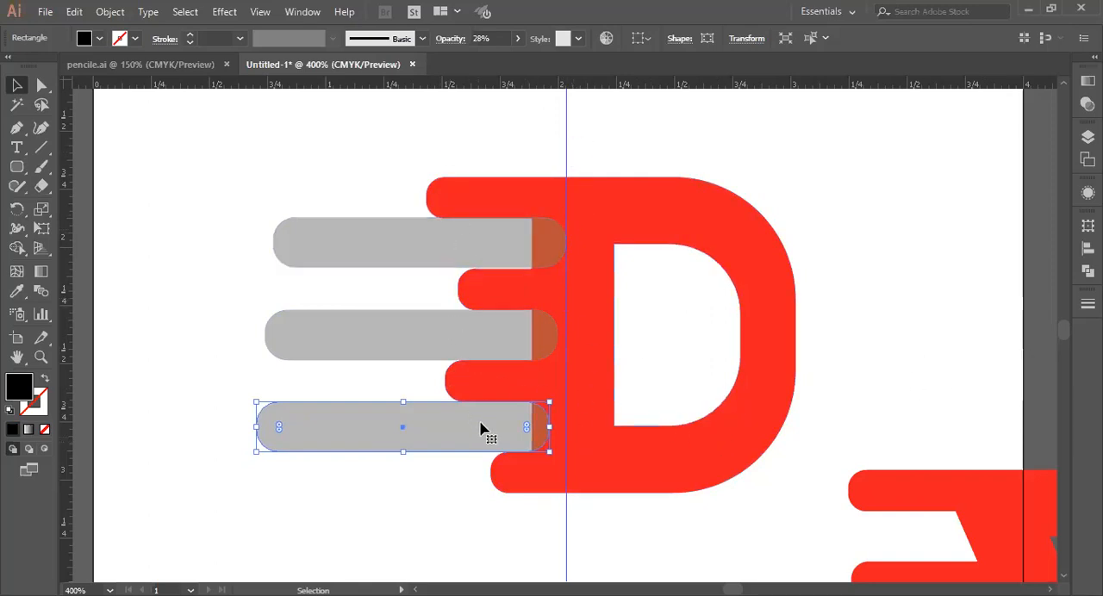
pyautogui.press('Left')
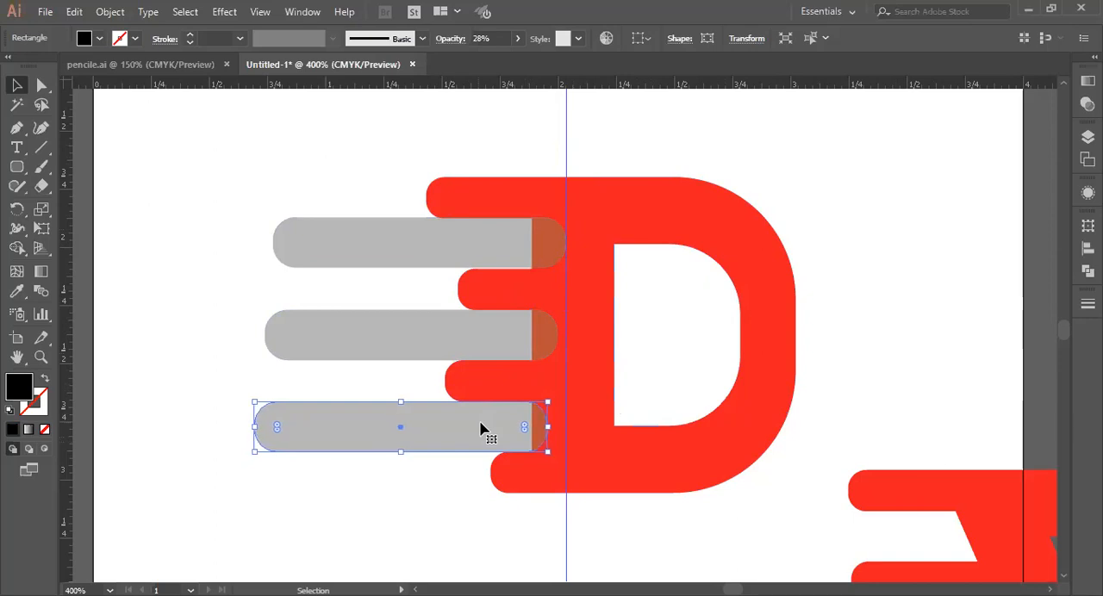
pyautogui.click(501, 344)
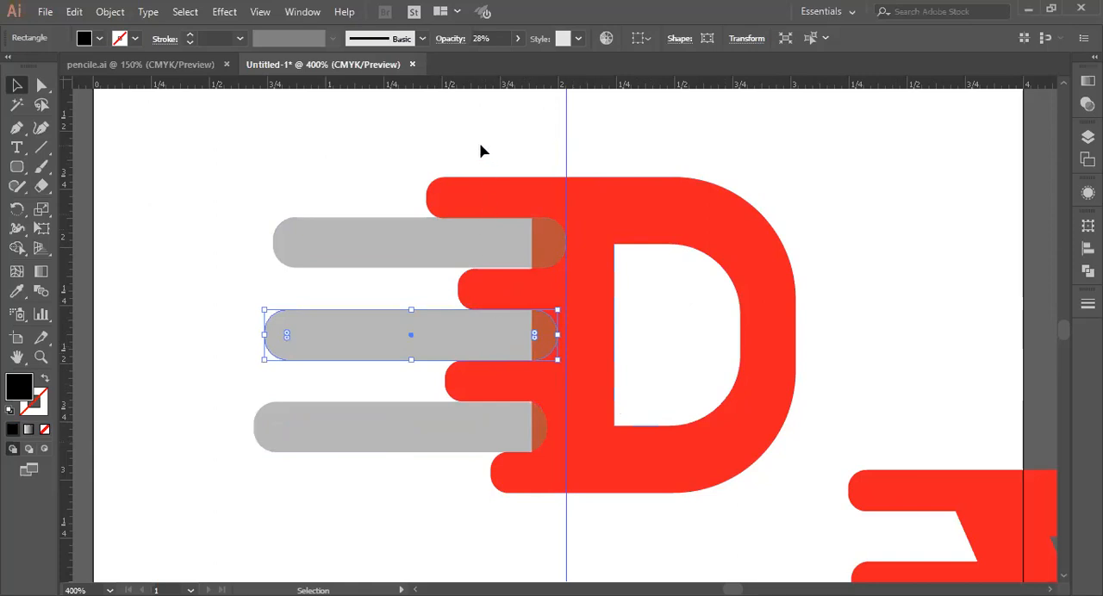
# Step: Try to subtract the three grey bars from the D with the Minus Front operation
pyautogui.moveTo(481, 145); pyautogui.dragTo(521, 512)
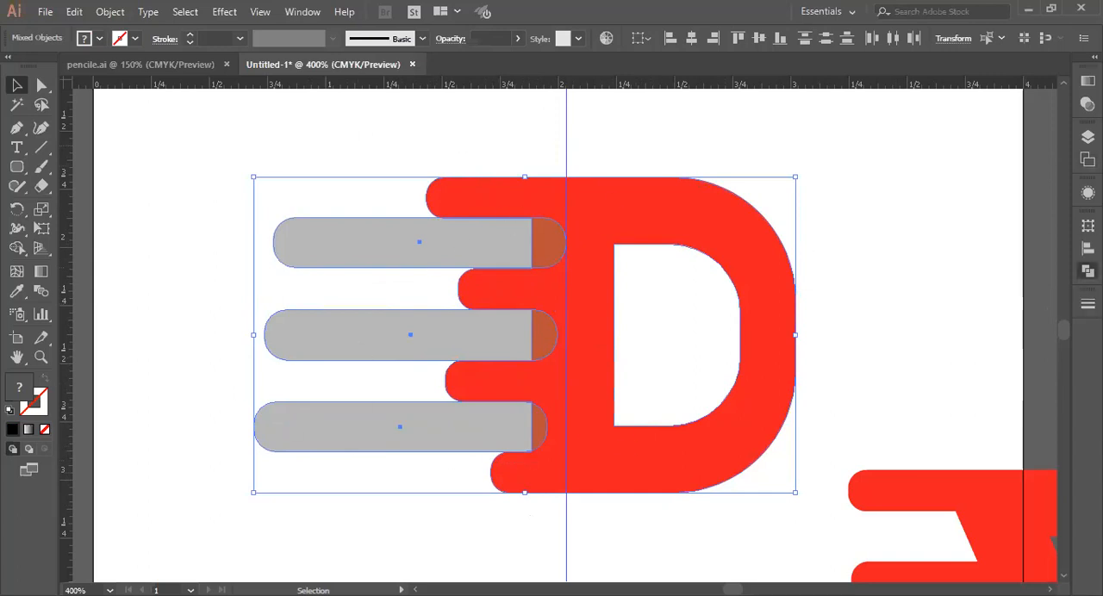
pyautogui.click(1087, 270)
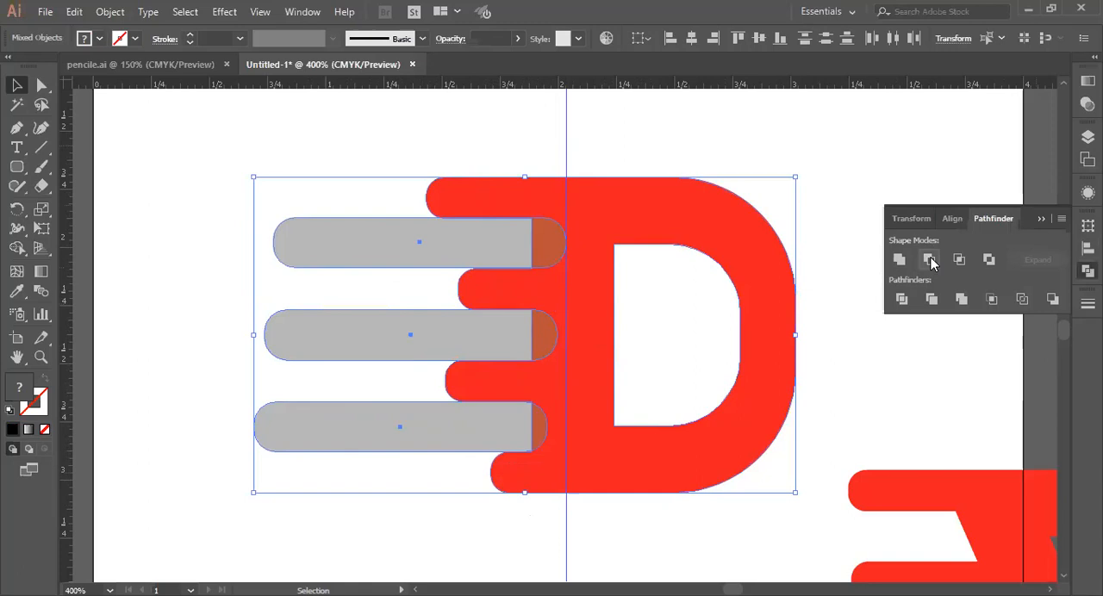
pyautogui.click(930, 262)
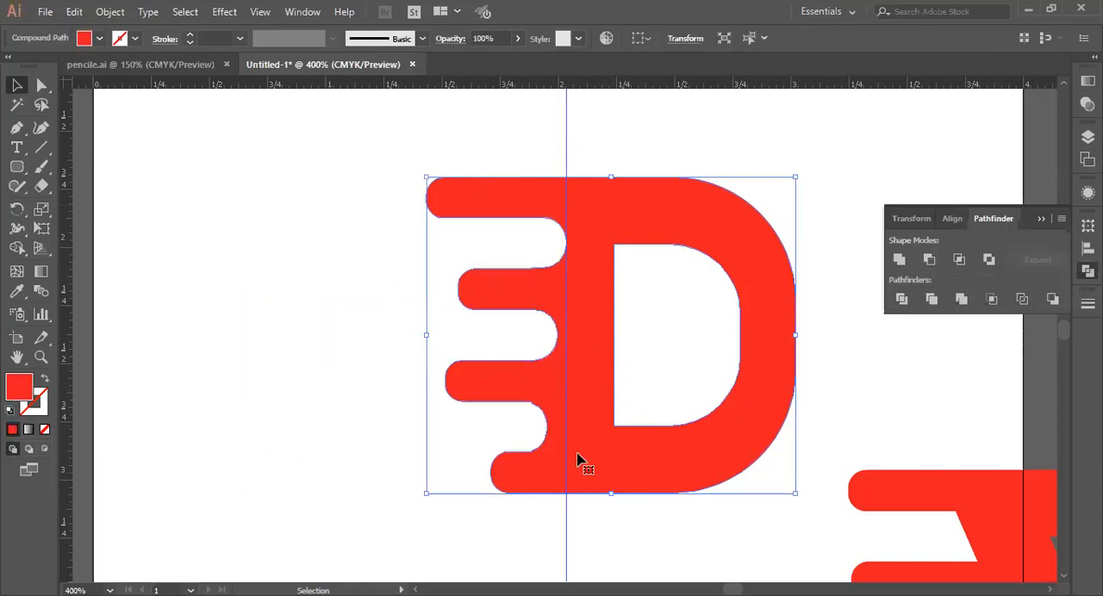
pyautogui.click(304, 465)
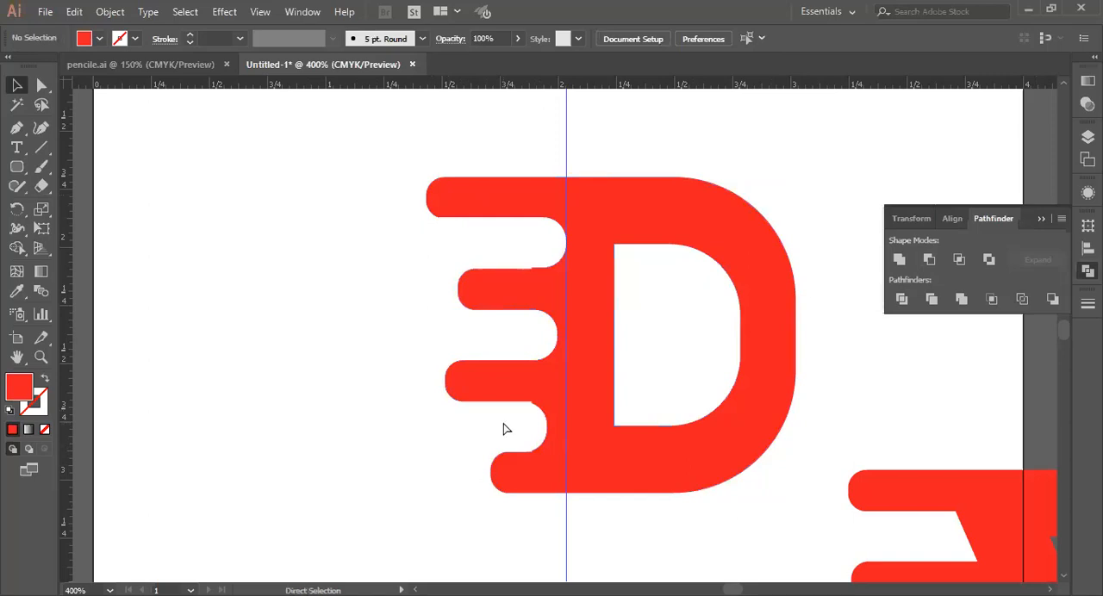
pyautogui.hotkey('ctrl', 'z')
# Step: Deselect the artwork and move the lowest grey bar out of its gap, clear of the D's stem
pyautogui.hotkey('ctrl', '=')
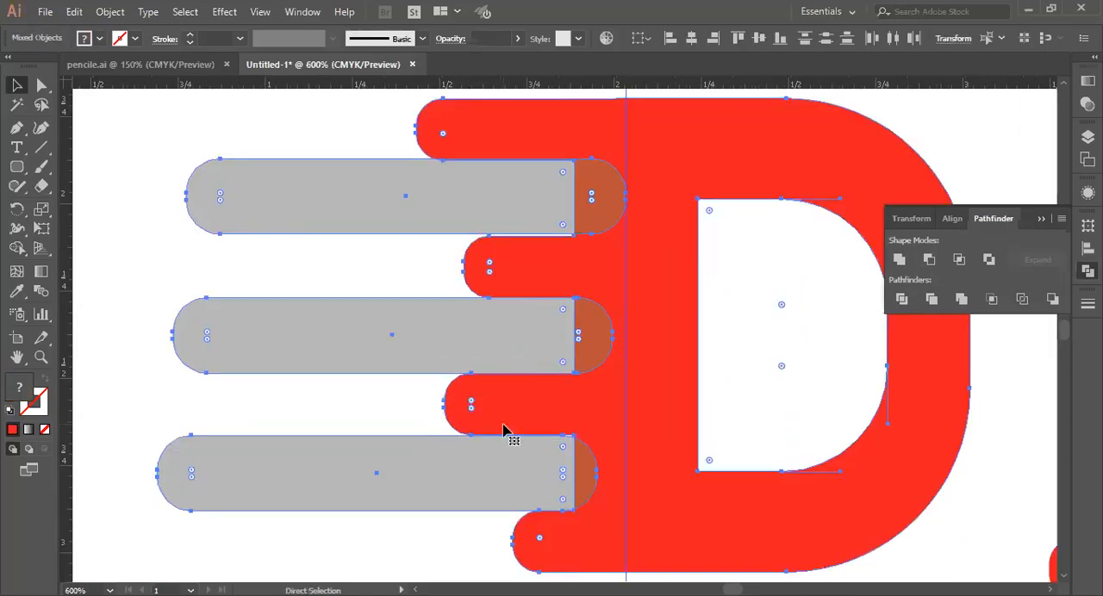
pyautogui.press('v')
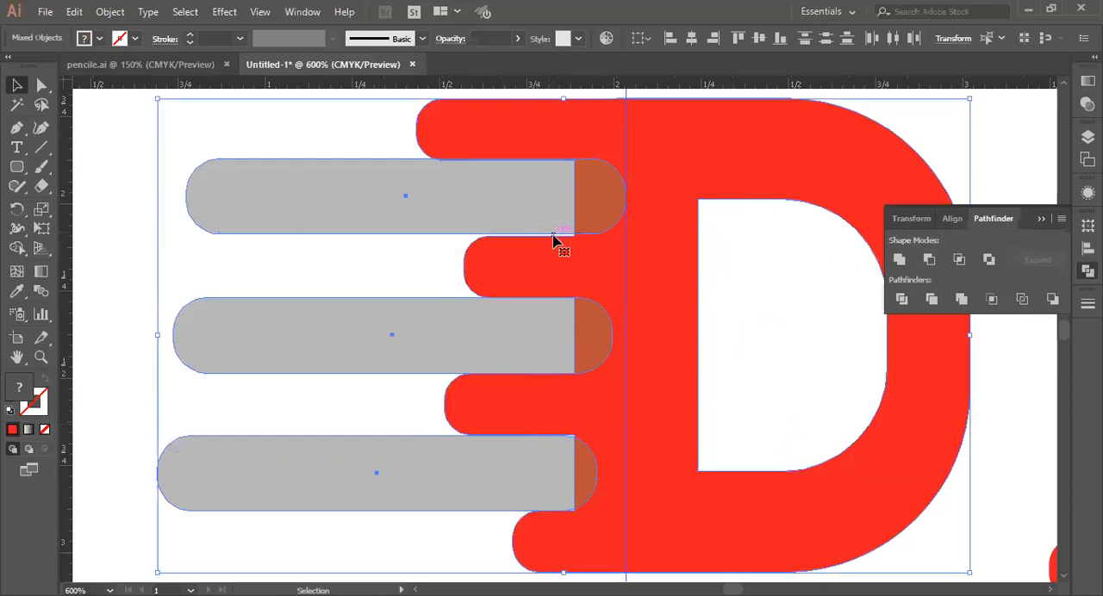
pyautogui.click(358, 147)
pyautogui.press('a')
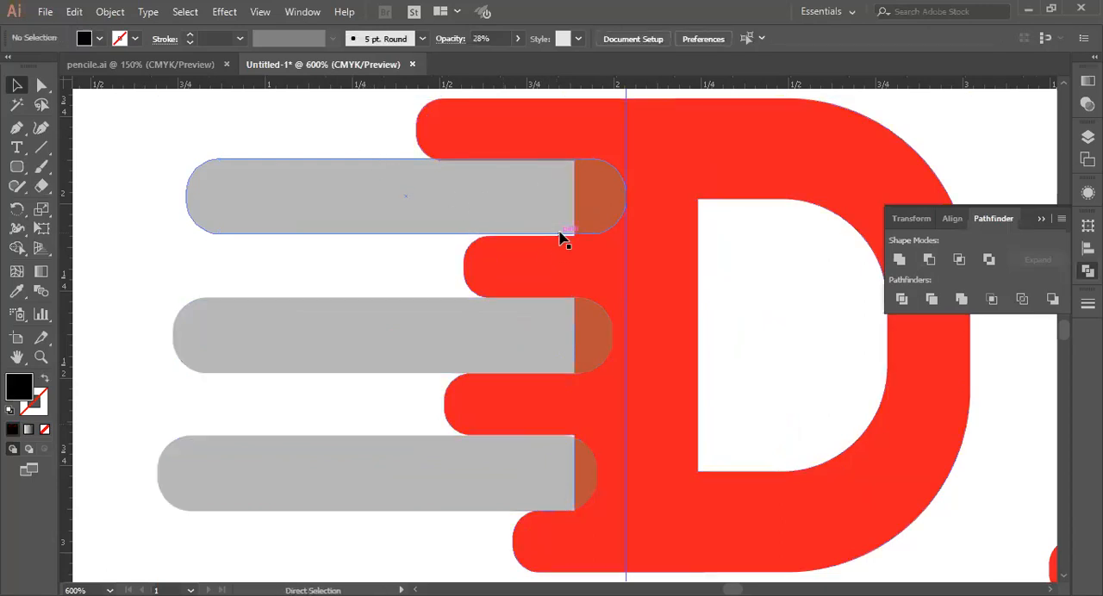
pyautogui.hotkey('ctrl', '=')
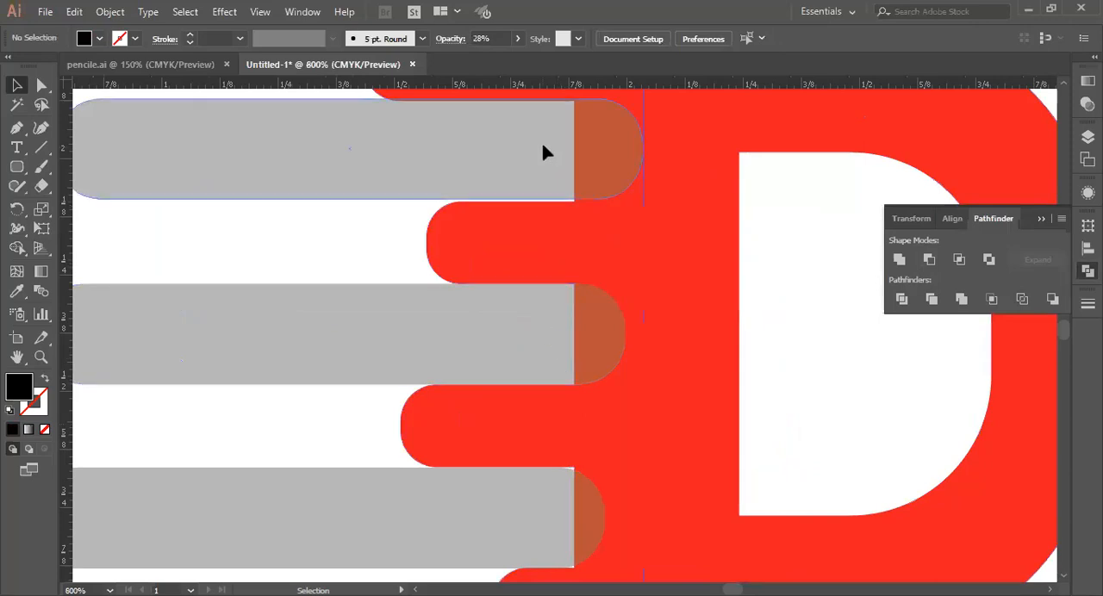
pyautogui.click(543, 153)
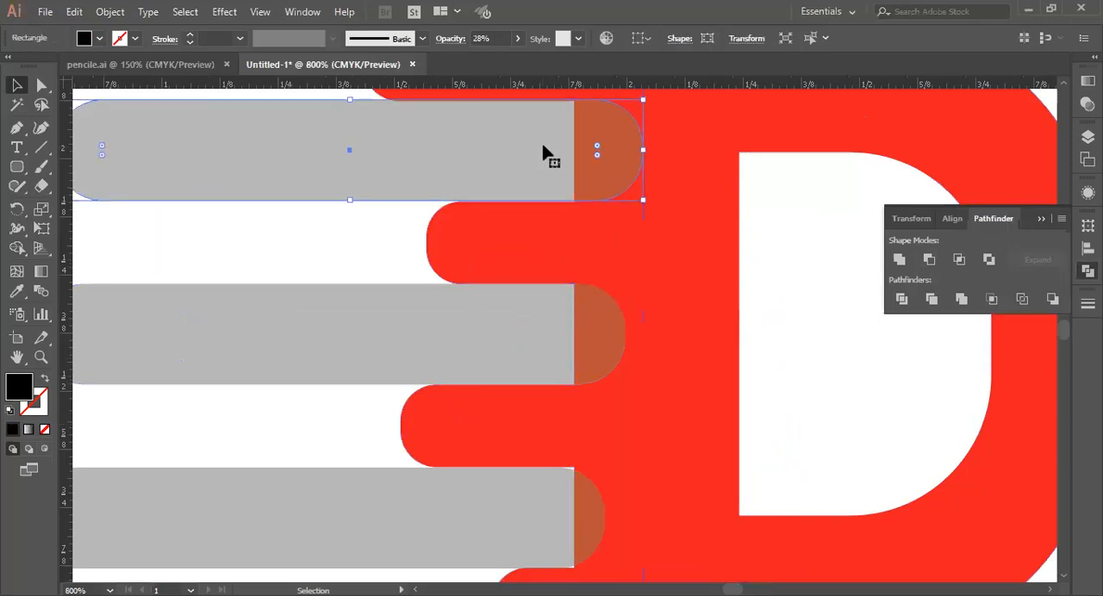
pyautogui.scroll(-1, 537, 561)
pyautogui.click(549, 485)
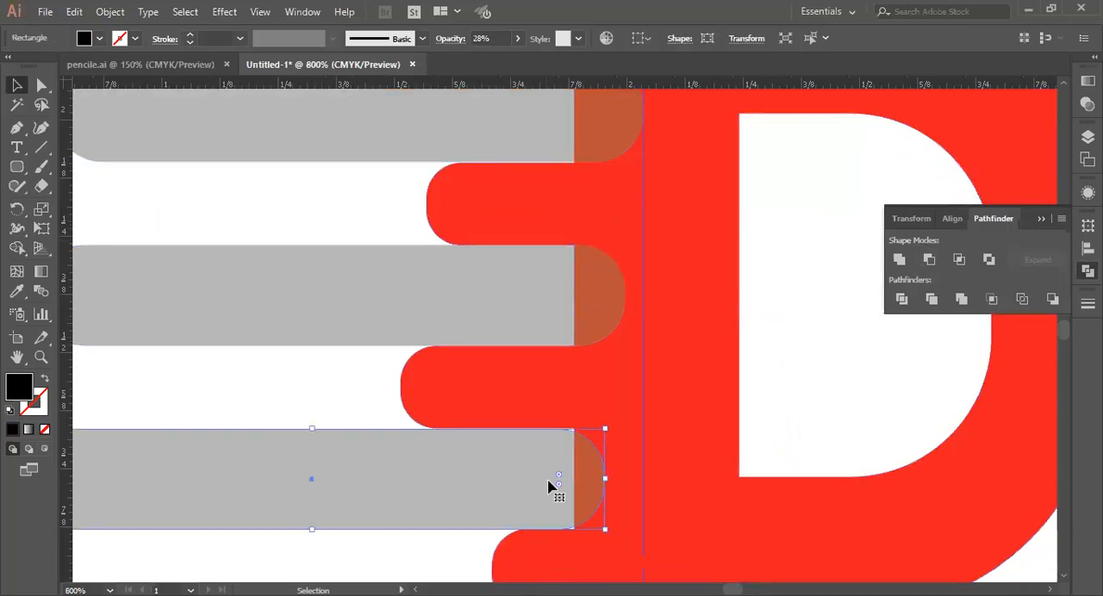
pyautogui.moveTo(470, 475); pyautogui.dragTo(246, 488)
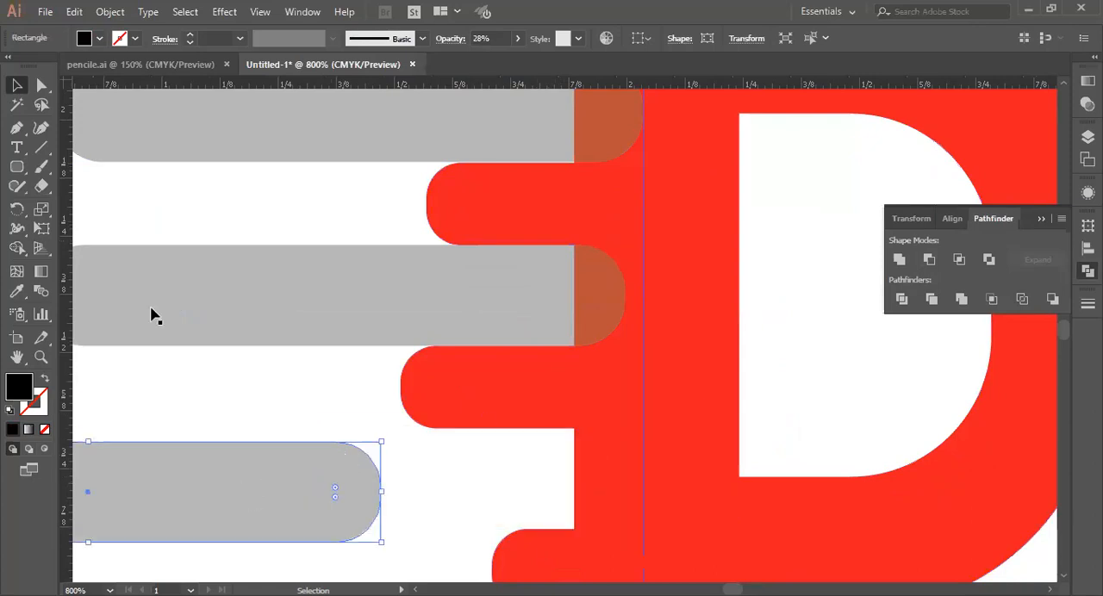
# Step: Nudge the lowest gap's two inner corner points away from the D's counter, and fit the grey bar back into that gap, overlapping the stem
pyautogui.click(43, 84)
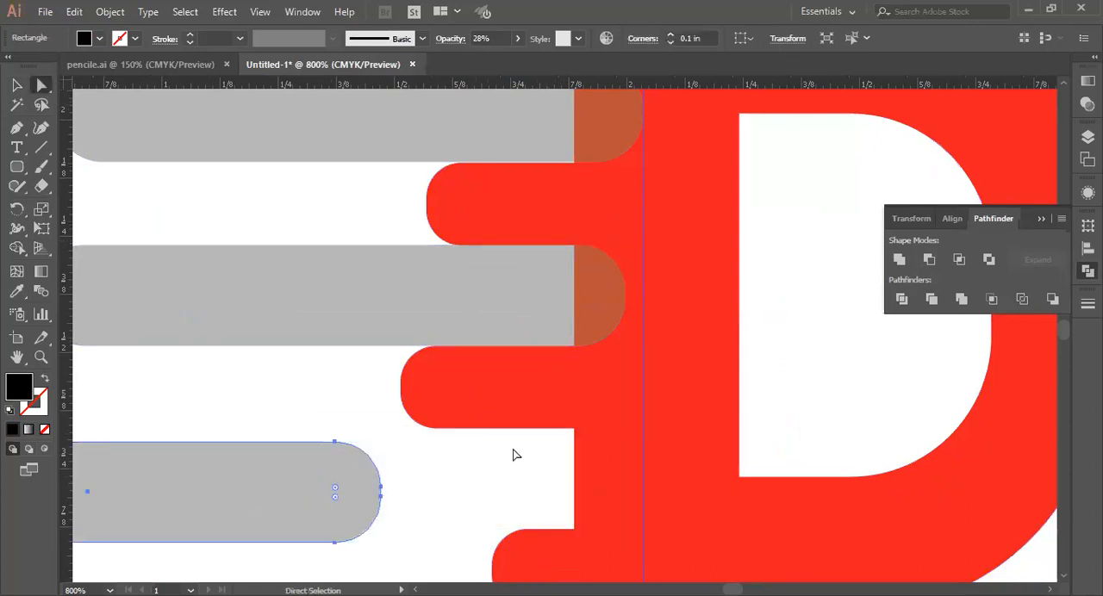
pyautogui.click(575, 435)
pyautogui.moveTo(576, 530); pyautogui.dragTo(574, 530)
pyautogui.press('Left')
pyautogui.press('Left')
pyautogui.press('Left')
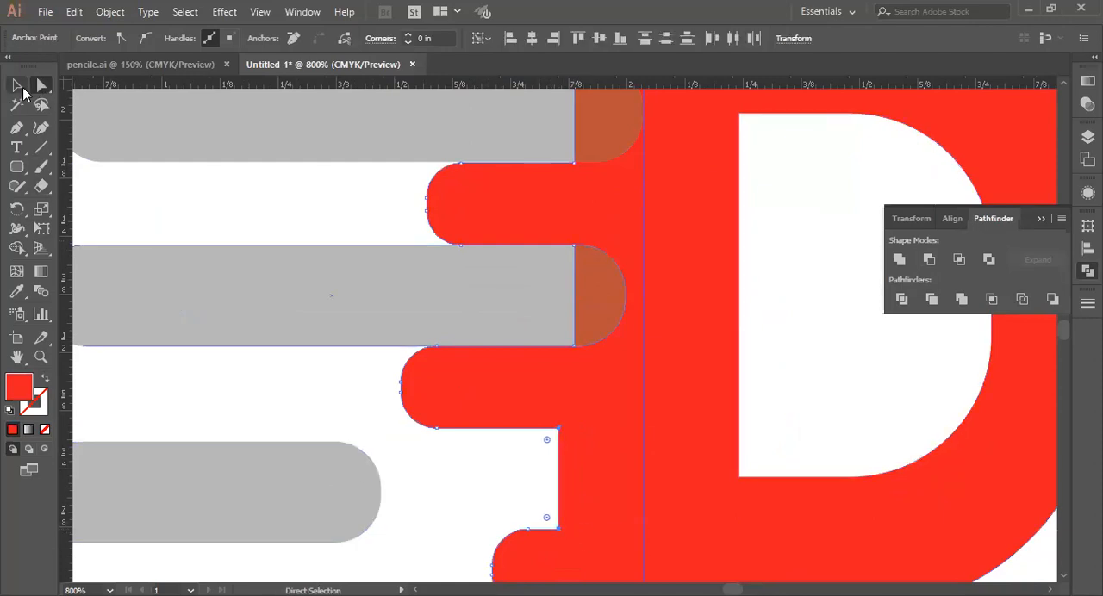
pyautogui.click(21, 88)
pyautogui.moveTo(328, 514); pyautogui.dragTo(546, 498)
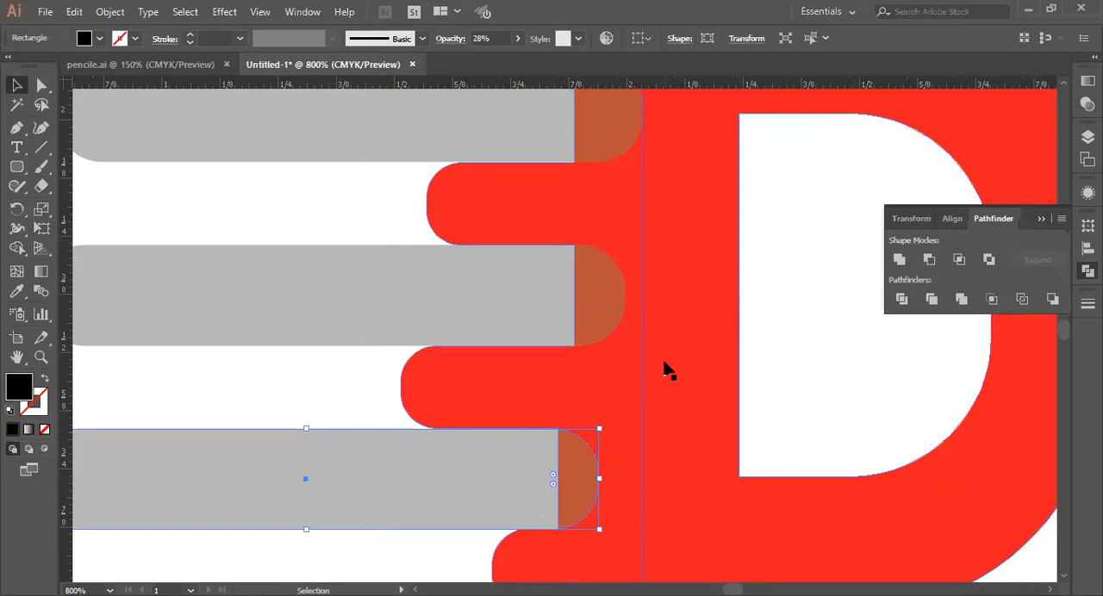
# Step: Subtract the three grey bars from the red D with Minus Front to round the inner gap ends, and deselect the result
pyautogui.hotkey('ctrl', '-')
pyautogui.hotkey('ctrl', '-')
pyautogui.moveTo(665, 369); pyautogui.dragTo(549, 478)
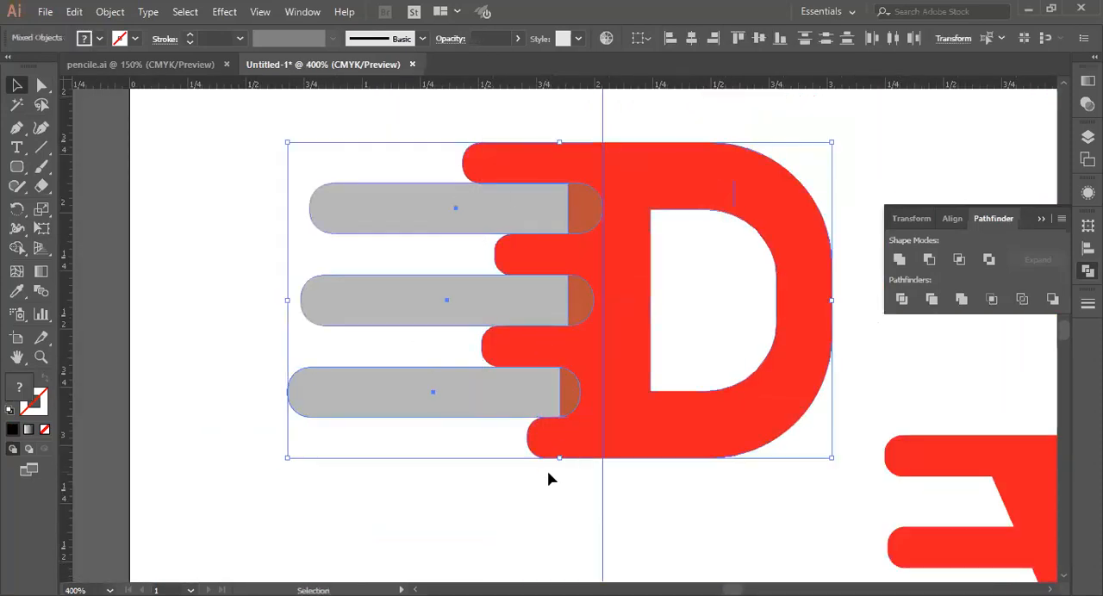
pyautogui.click(929, 259)
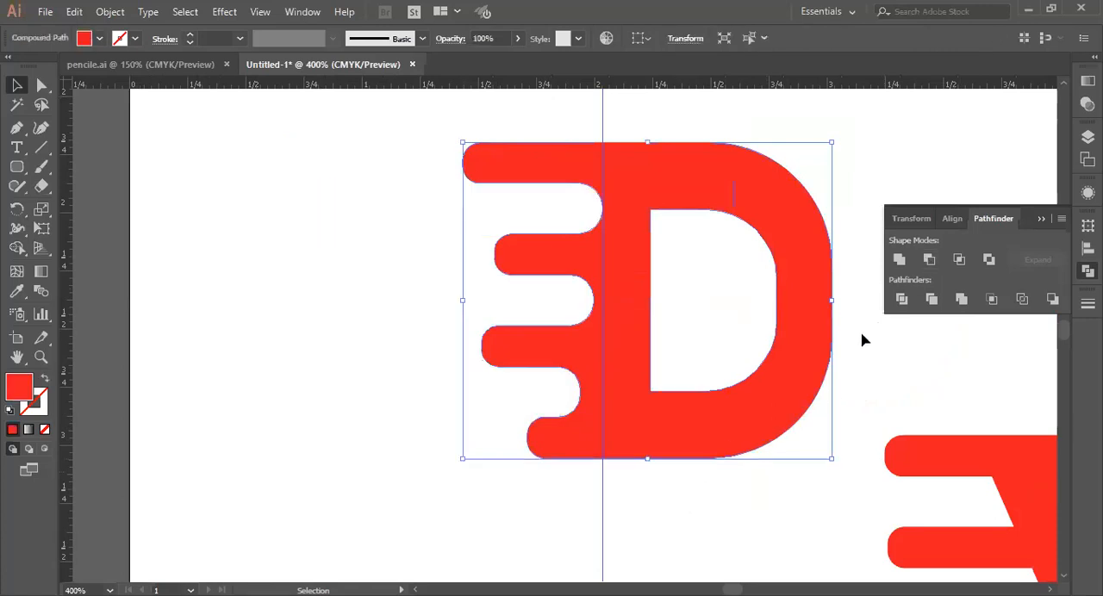
pyautogui.click(707, 482)
# Step: Hide the guides and view both red D logos together at 200%
pyautogui.rightClick(579, 114)
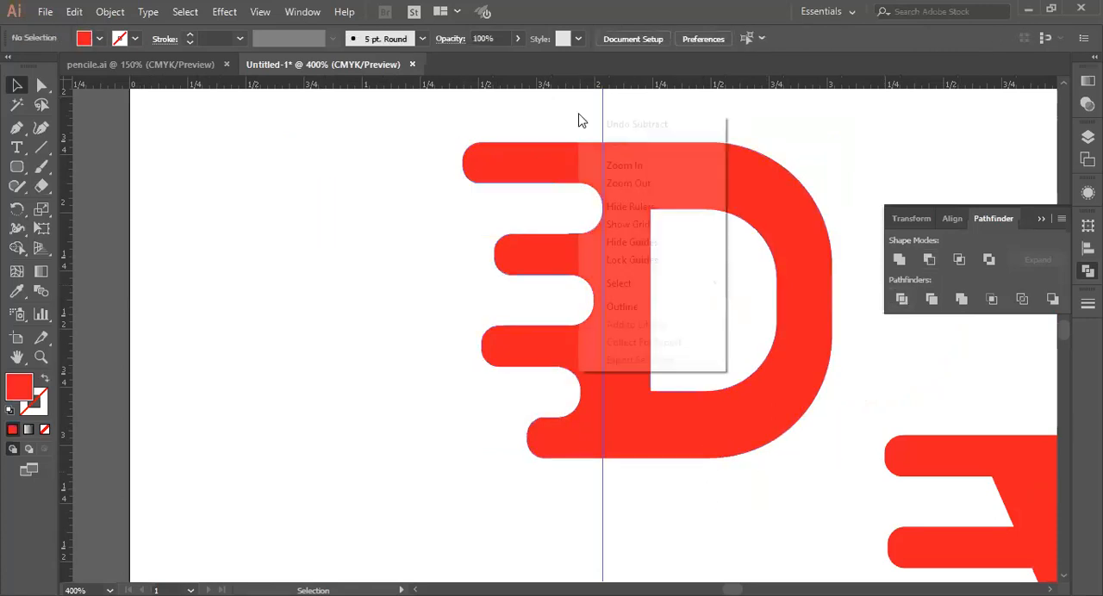
pyautogui.click(634, 243)
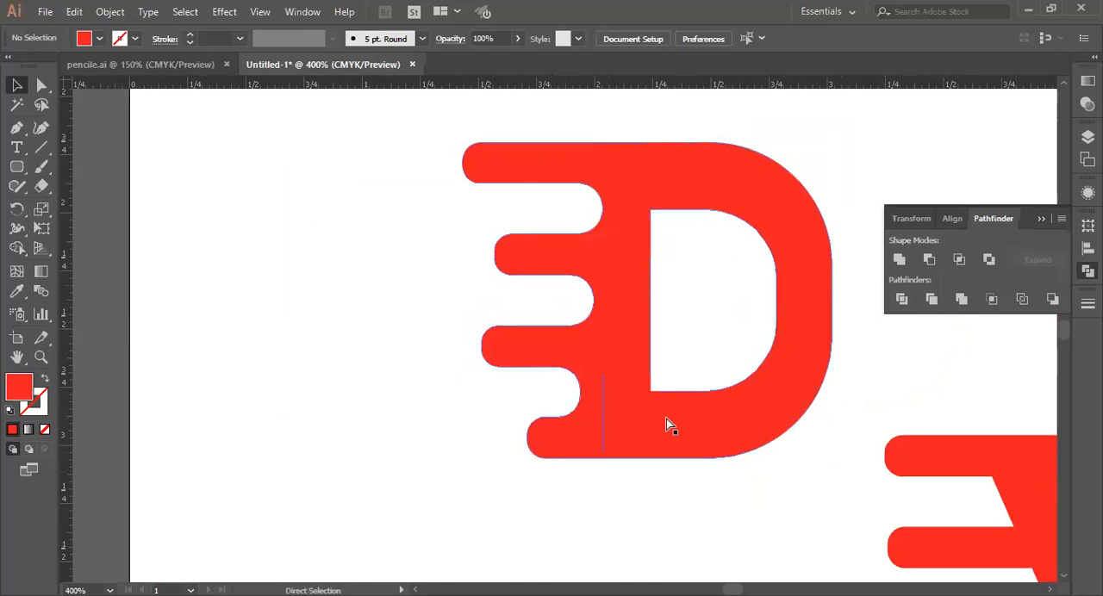
pyautogui.hotkey('ctrl', '-')
pyautogui.hotkey('ctrl', '-')
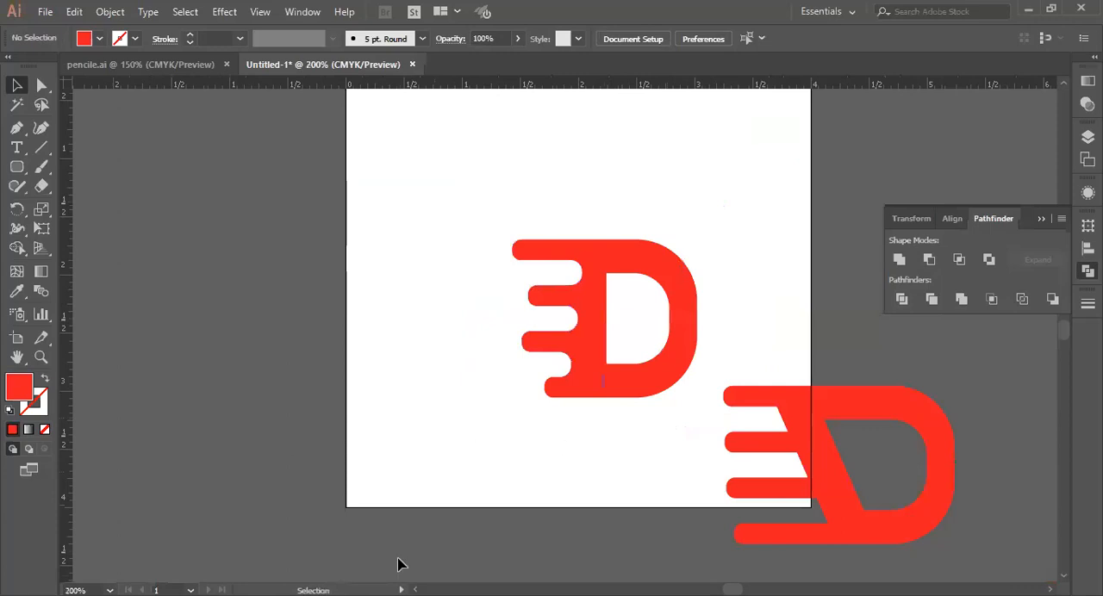
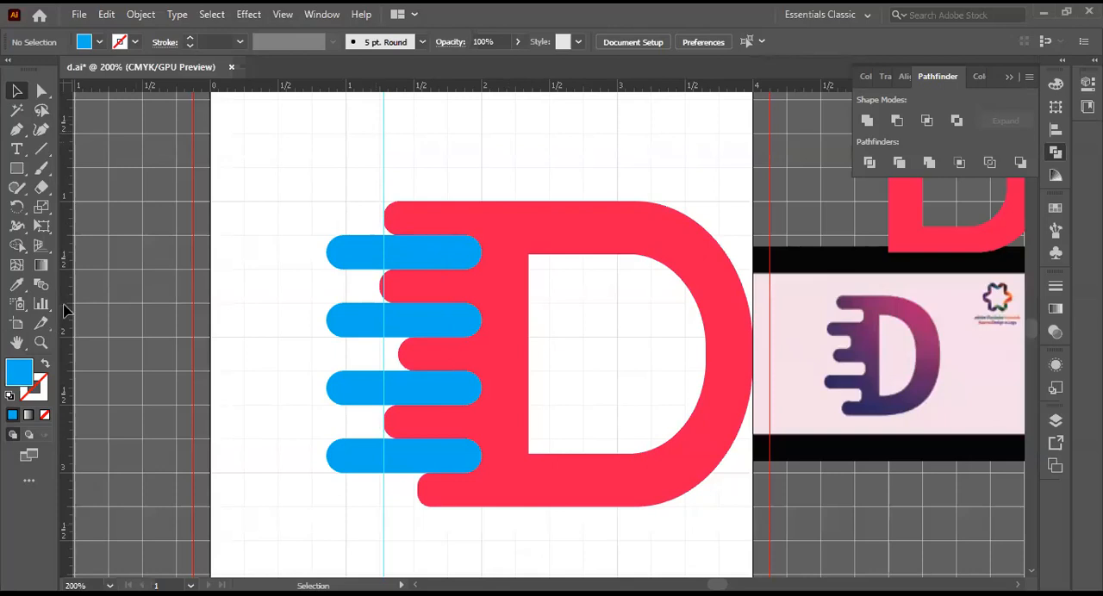
# Step: Place a vertical guide at the blue bars' inner ends, then unlock the guides and delete the older vertical guide
pyautogui.moveTo(66, 310); pyautogui.dragTo(483, 354)
pyautogui.moveTo(483, 354); pyautogui.dragTo(483, 351)
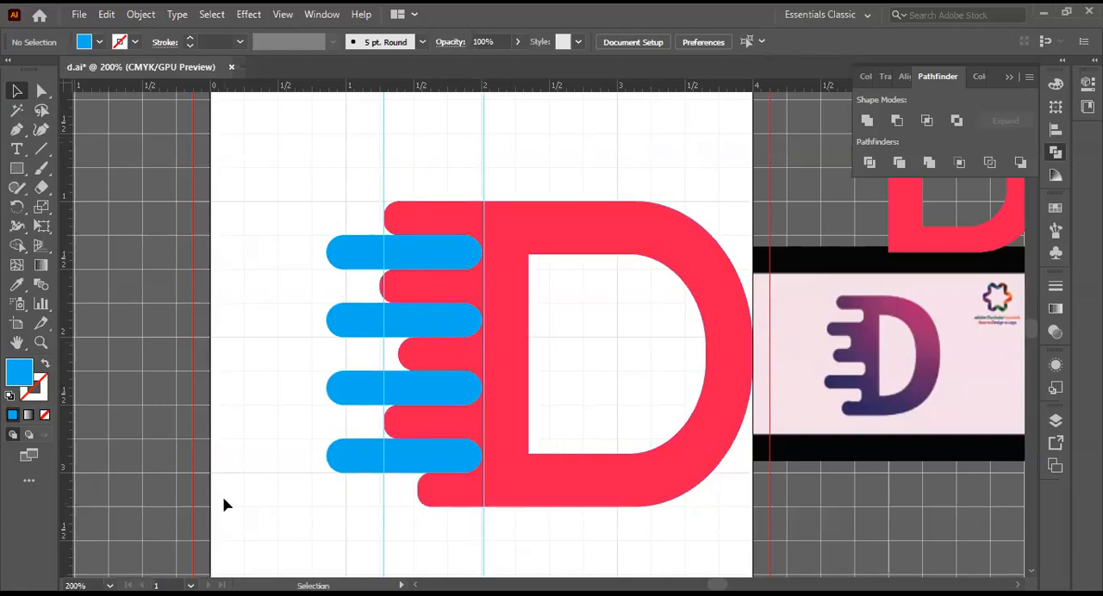
pyautogui.rightClick(315, 176)
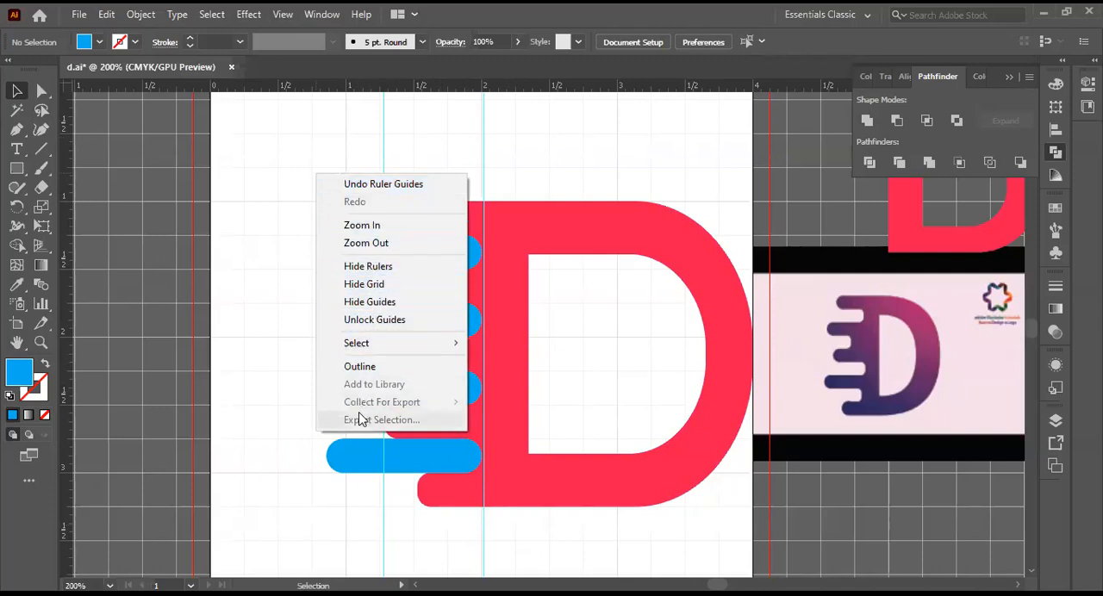
pyautogui.click(375, 320)
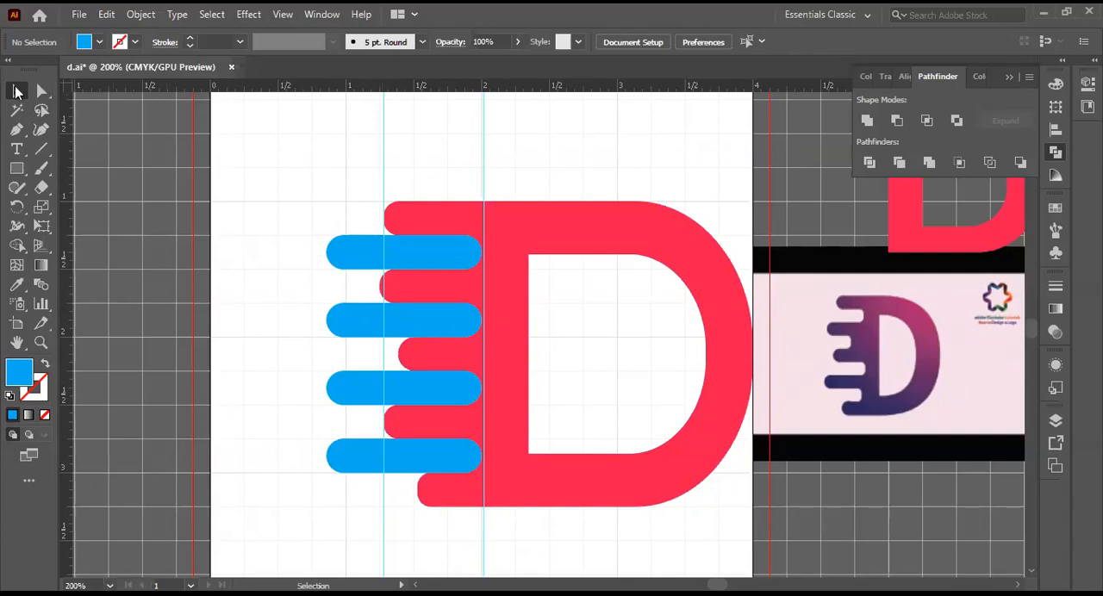
pyautogui.moveTo(385, 153); pyautogui.dragTo(303, 156)
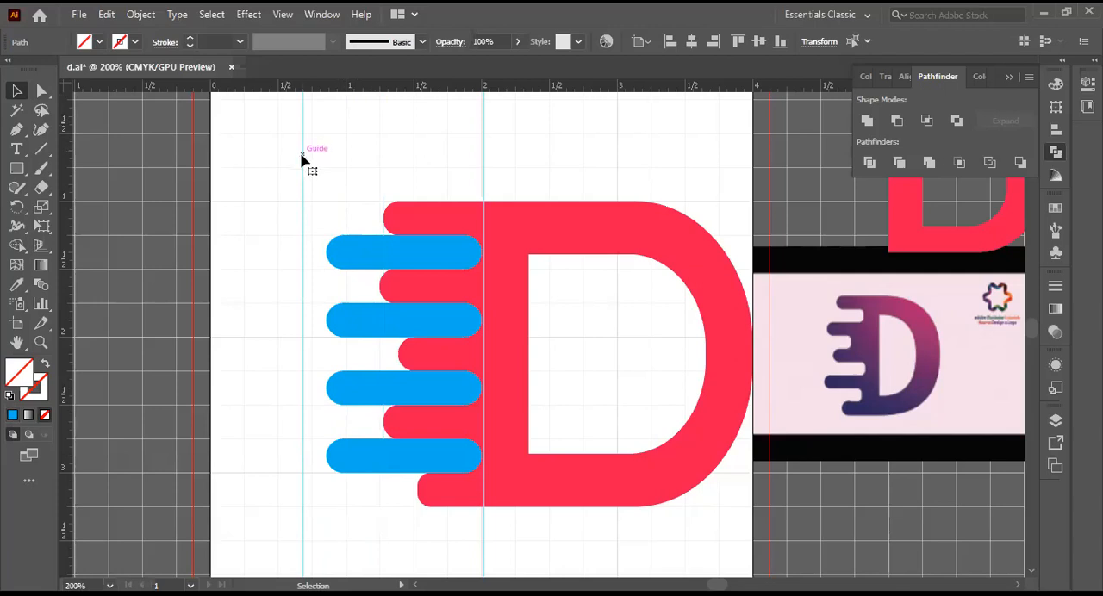
pyautogui.press('Delete')
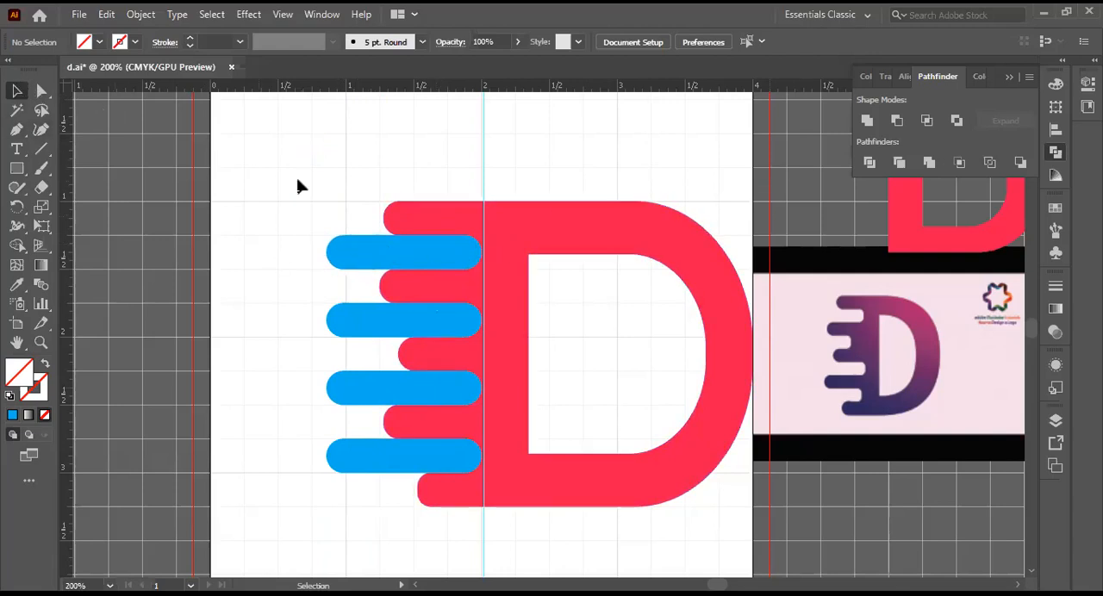
pyautogui.click(381, 251)
pyautogui.keyDown('shift'); pyautogui.click(395, 325); pyautogui.keyUp('shift')
pyautogui.keyDown('shift'); pyautogui.click(399, 392); pyautogui.keyUp('shift')
pyautogui.keyDown('shift'); pyautogui.click(404, 465); pyautogui.keyUp('shift')
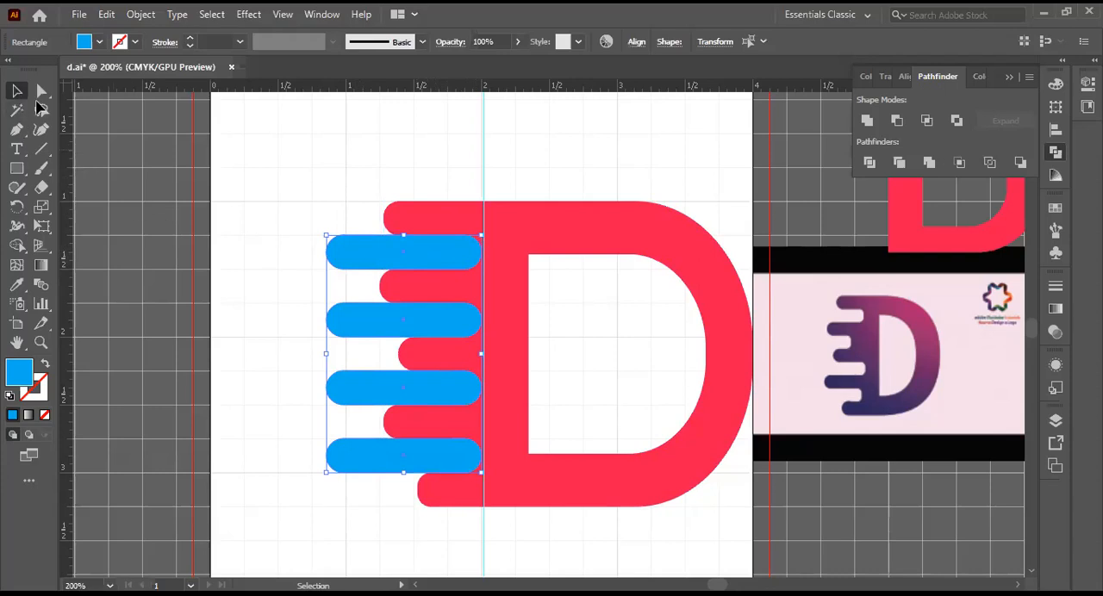
pyautogui.click(250, 176)
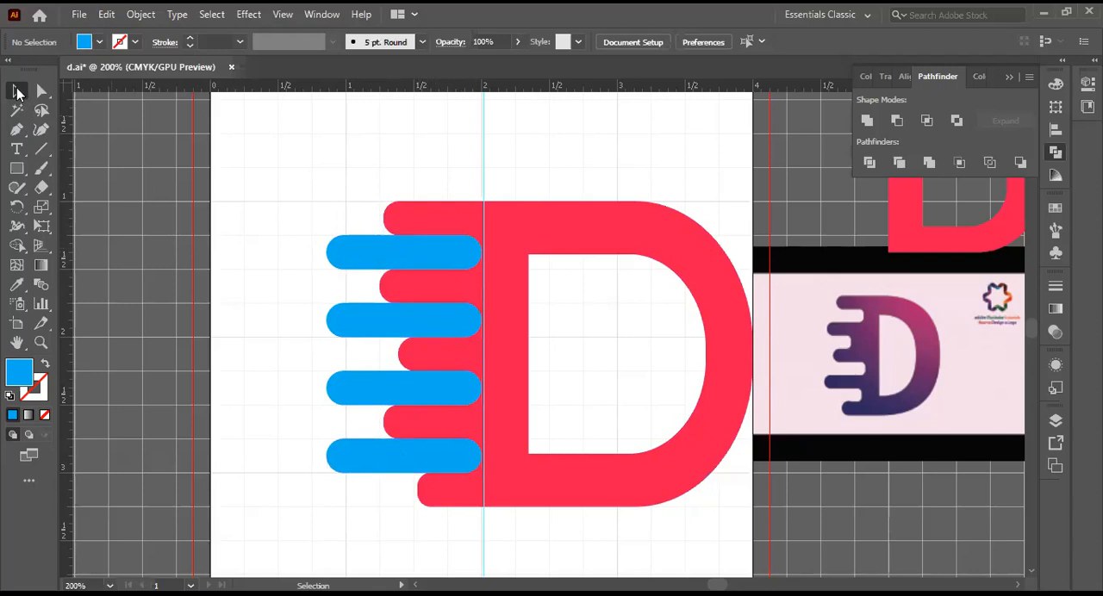
# Step: Stagger the four blue bars, with the first and third reaching the guide and the second and fourth shifted away from the stem
pyautogui.moveTo(414, 257); pyautogui.dragTo(386, 254)
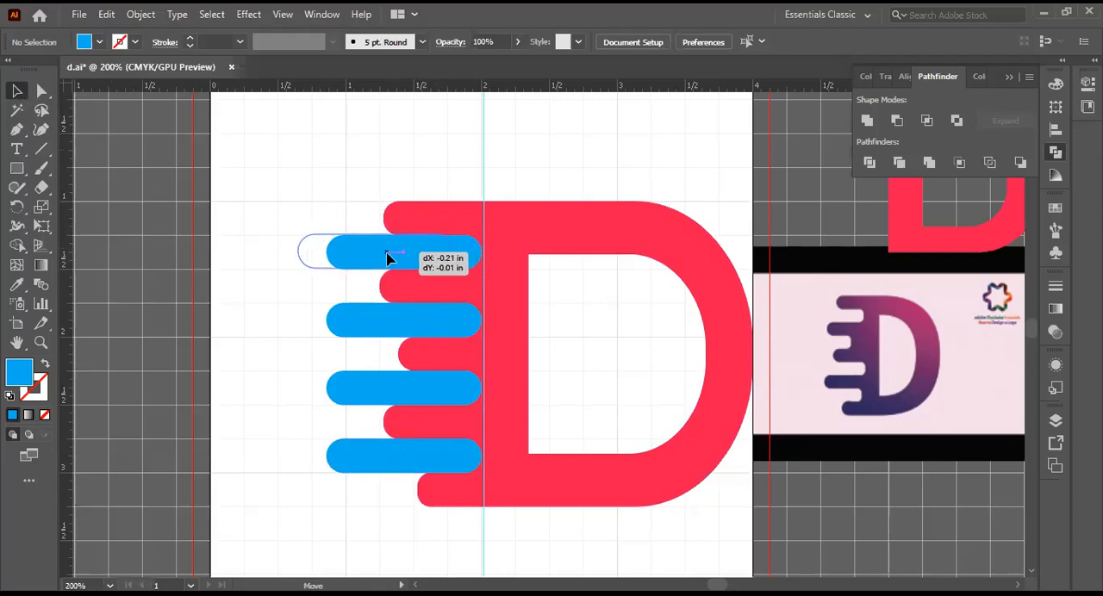
pyautogui.moveTo(386, 257); pyautogui.dragTo(416, 261)
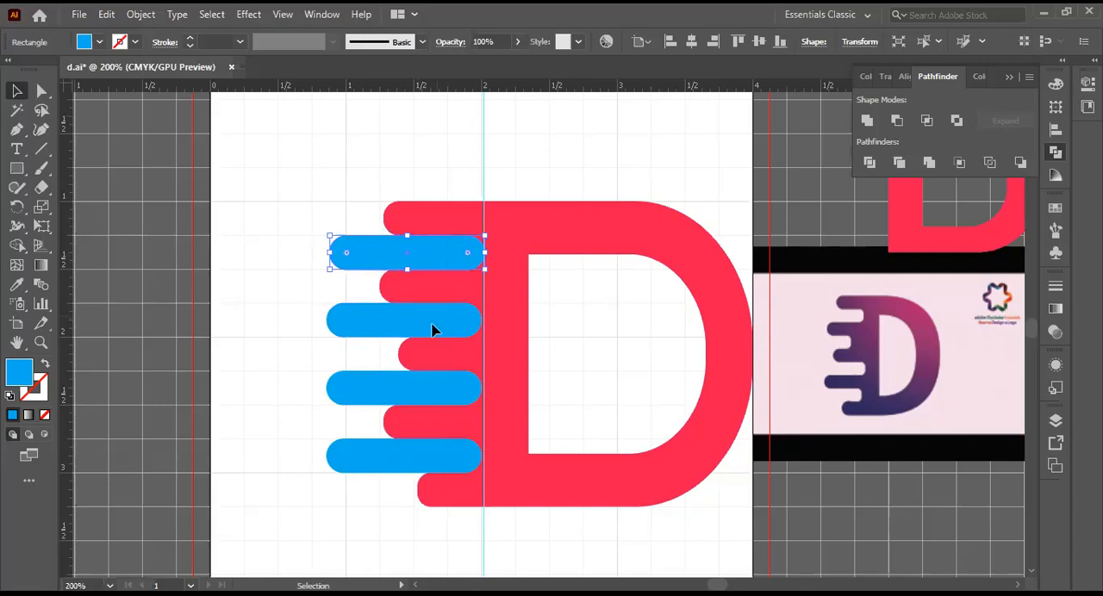
pyautogui.moveTo(447, 324); pyautogui.dragTo(431, 324)
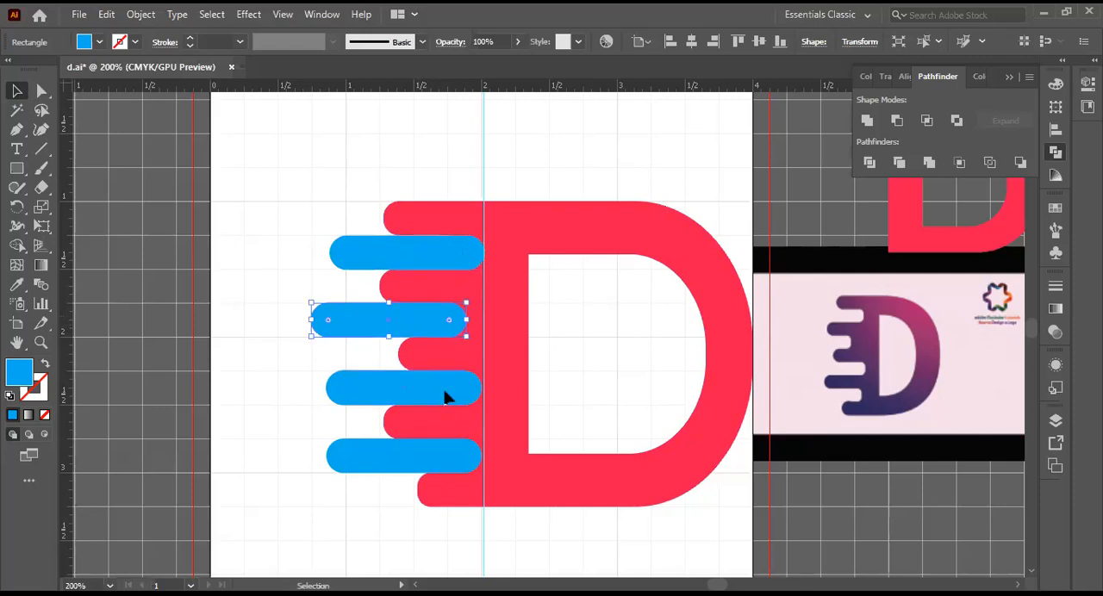
pyautogui.click(442, 389)
pyautogui.moveTo(446, 387); pyautogui.dragTo(406, 454)
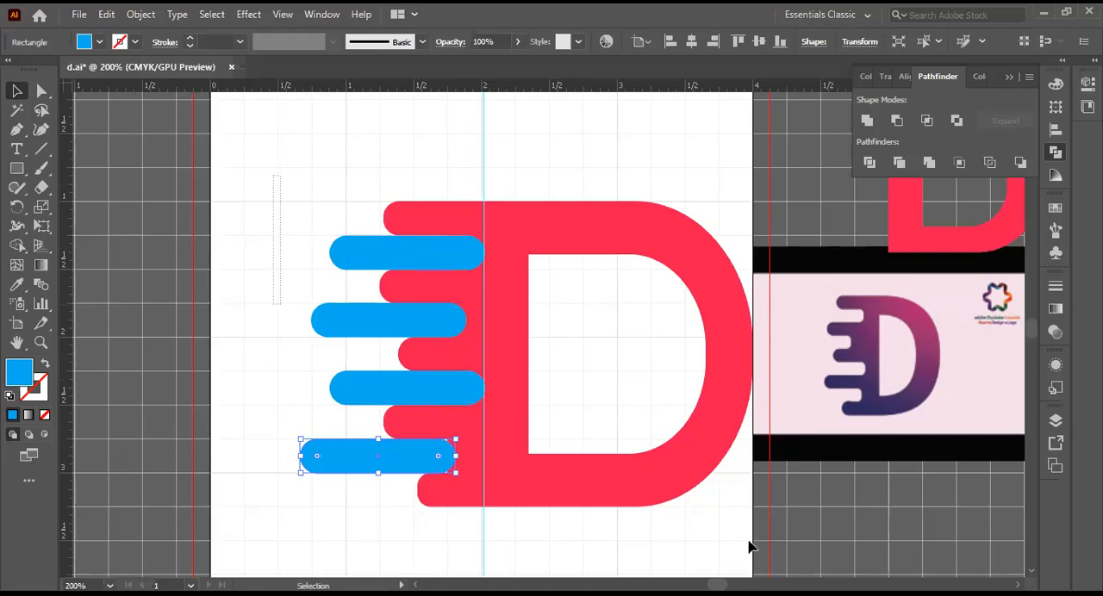
# Step: Try to subtract the blue bars with Minus Front while all artwork is selected, and deselect everything
pyautogui.moveTo(748, 546); pyautogui.dragTo(707, 383)
pyautogui.hotkey('ctrl', 'a')
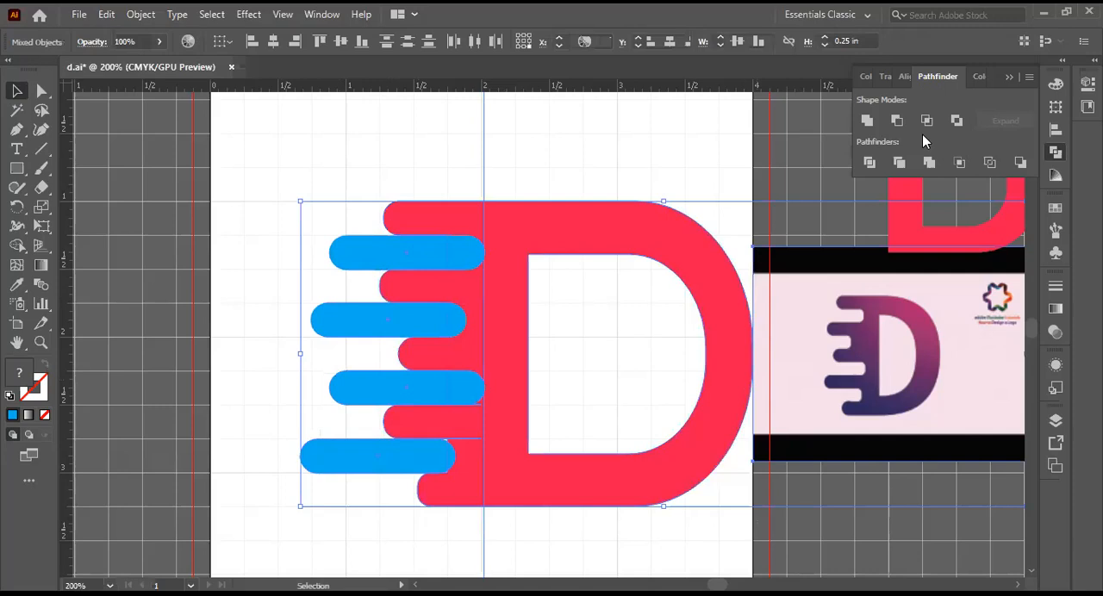
pyautogui.click(898, 123)
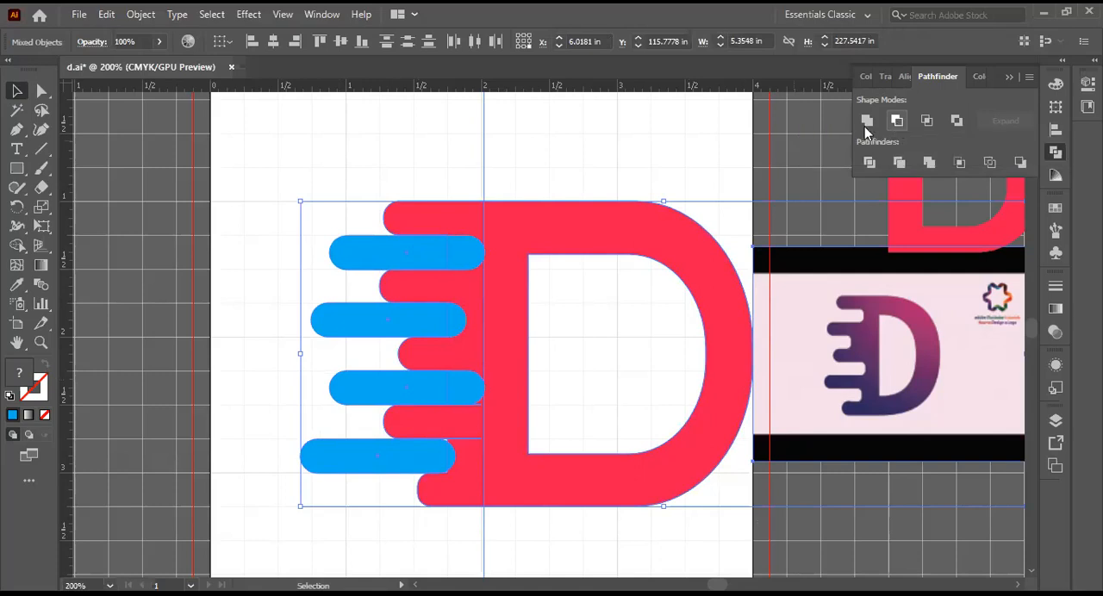
pyautogui.click(723, 201)
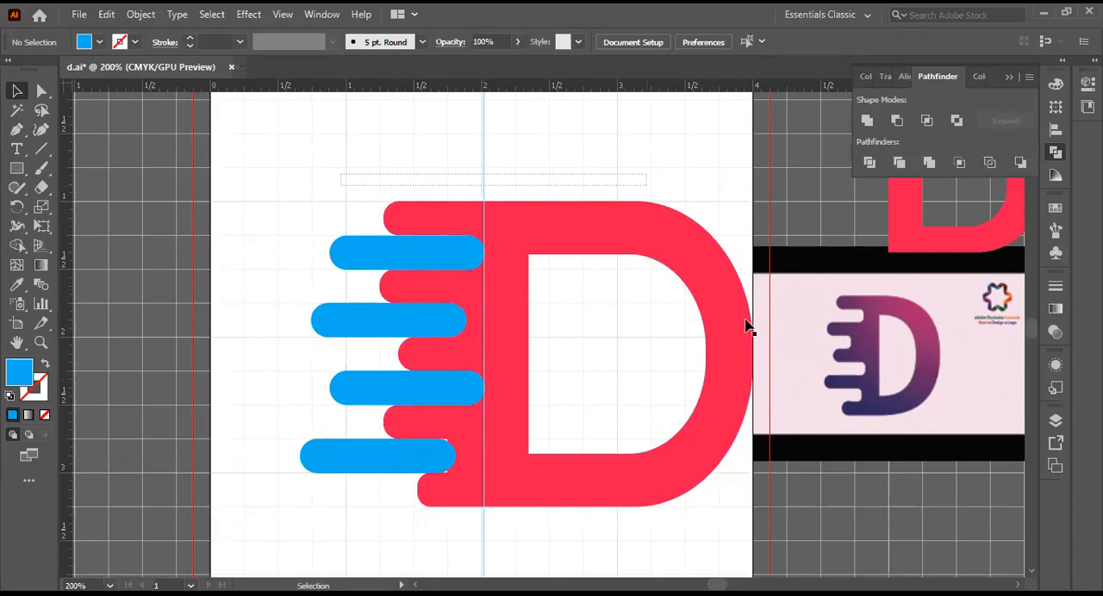
# Step: Select only the artboard's red D and its four blue bars, and subtract the bars with Minus Front
pyautogui.moveTo(752, 359); pyautogui.dragTo(745, 461)
pyautogui.moveTo(665, 81); pyautogui.dragTo(645, 118)
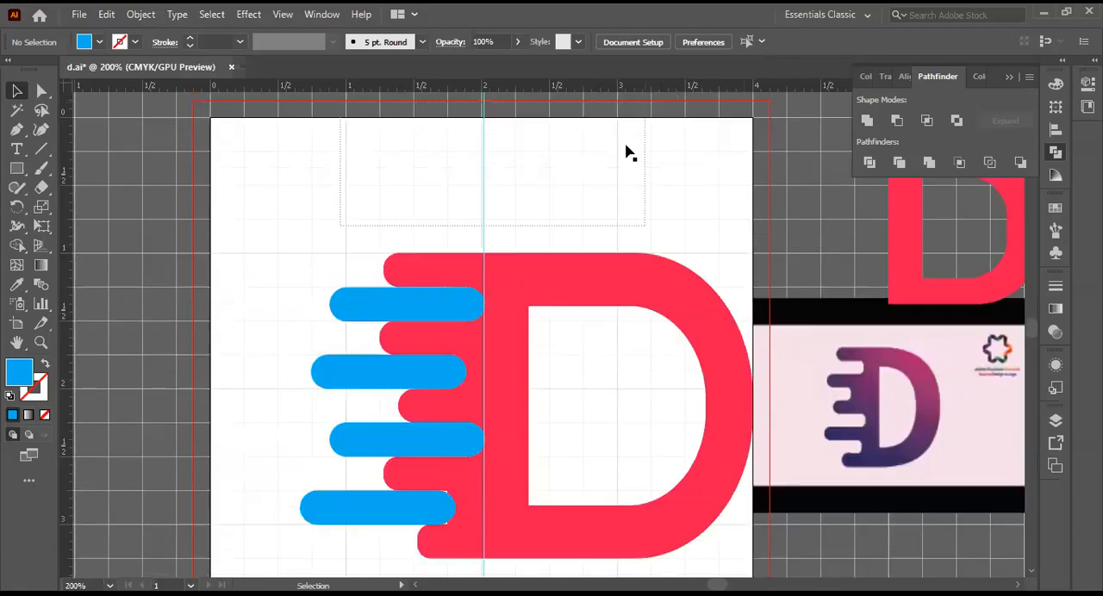
pyautogui.click(433, 162)
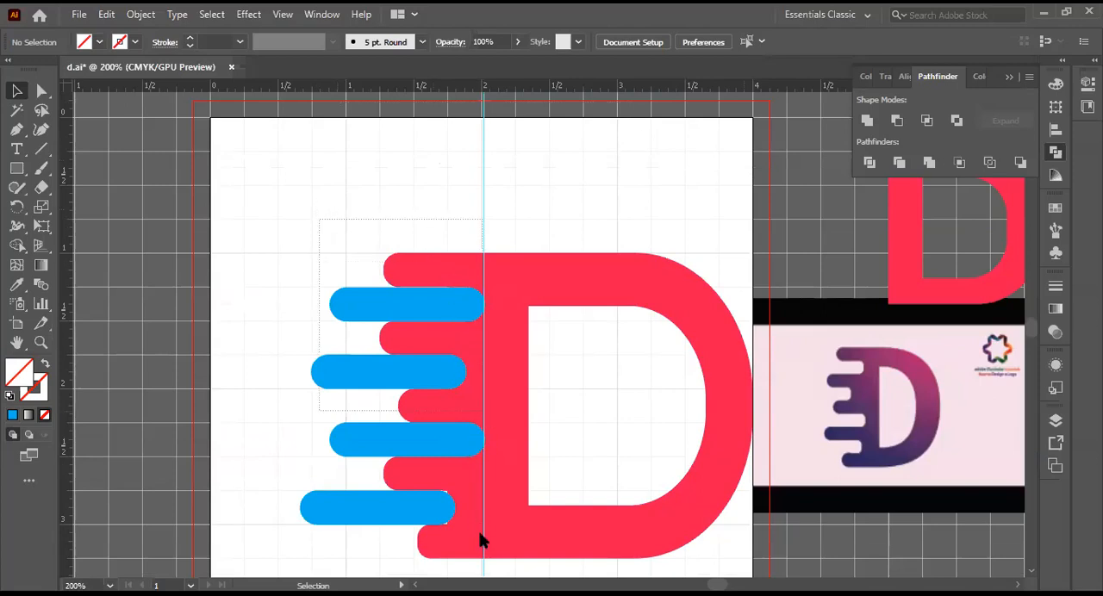
pyautogui.moveTo(487, 560); pyautogui.dragTo(488, 565)
pyautogui.moveTo(489, 565); pyautogui.dragTo(488, 564)
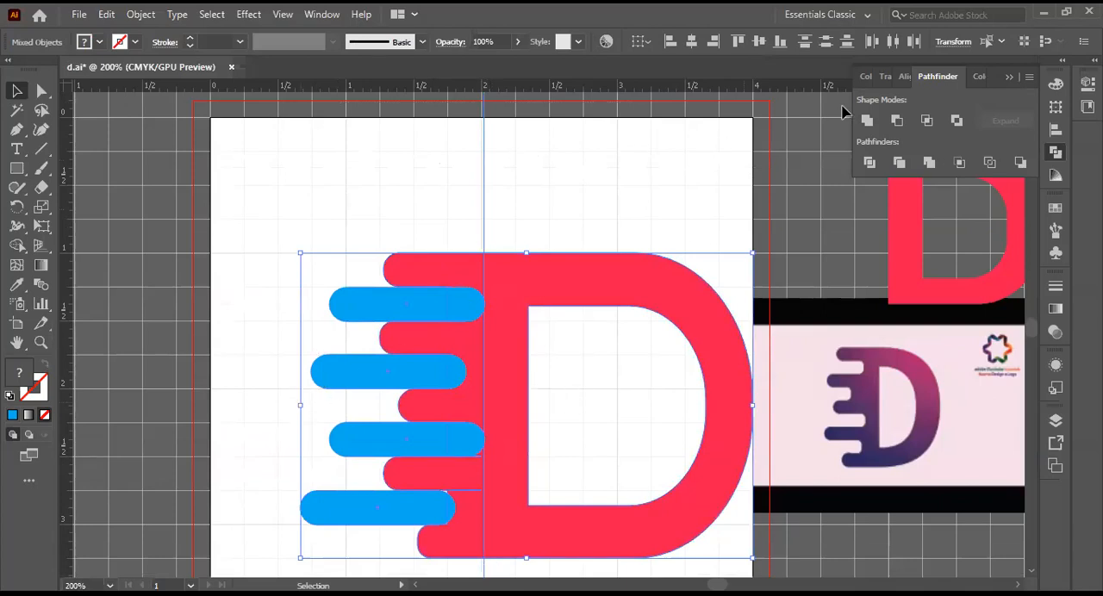
pyautogui.click(897, 121)
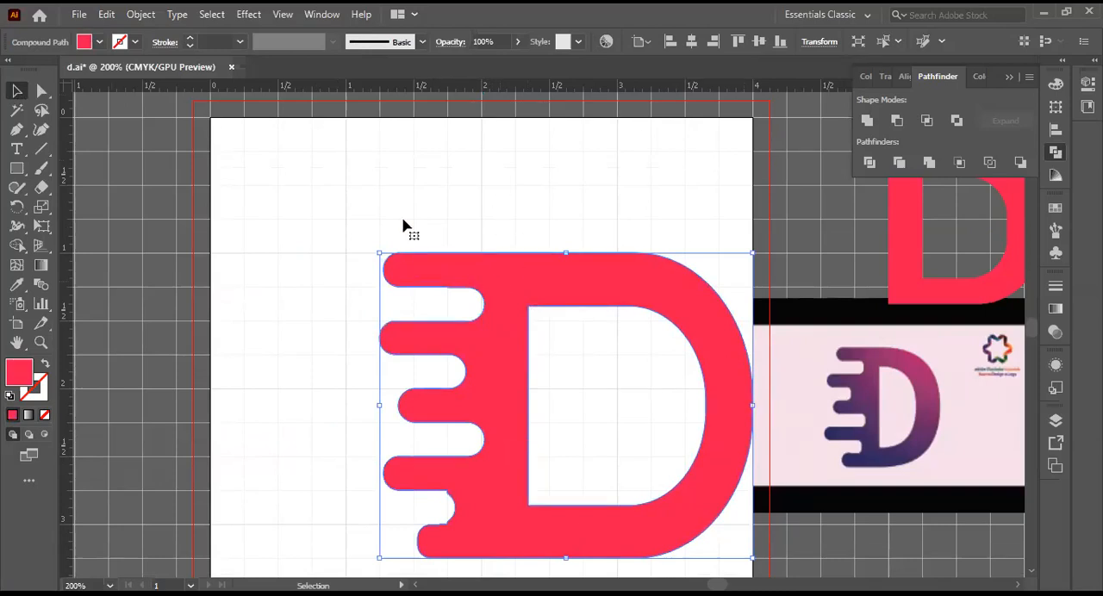
# Step: Move the cut D closer to the artboard's centre, then undo both that move and the Minus Front subtraction
pyautogui.moveTo(527, 276); pyautogui.dragTo(430, 215)
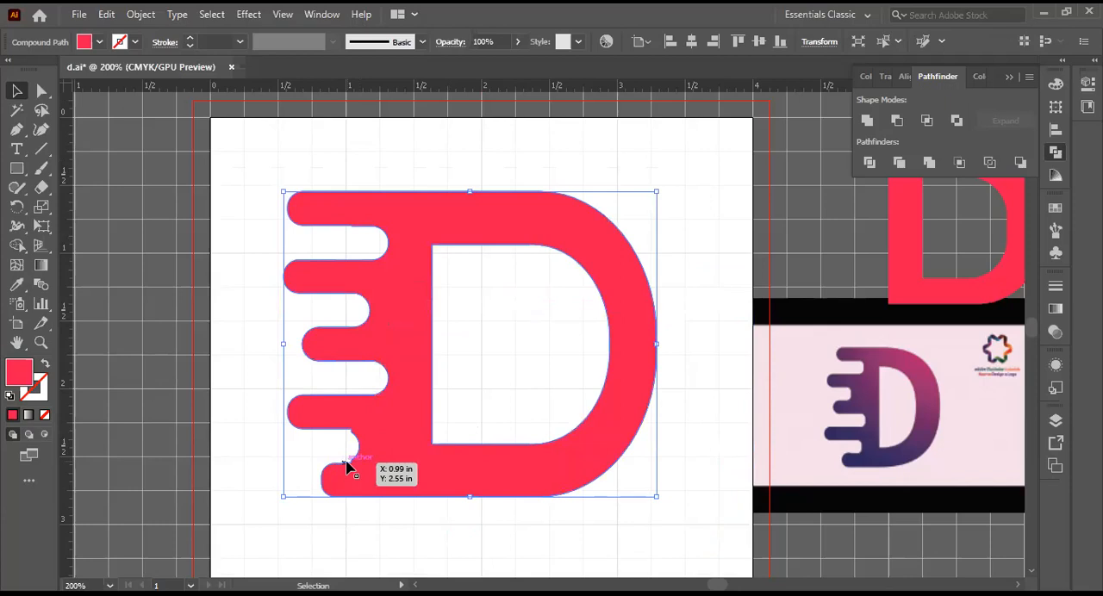
pyautogui.hotkey('ctrl', 'z')
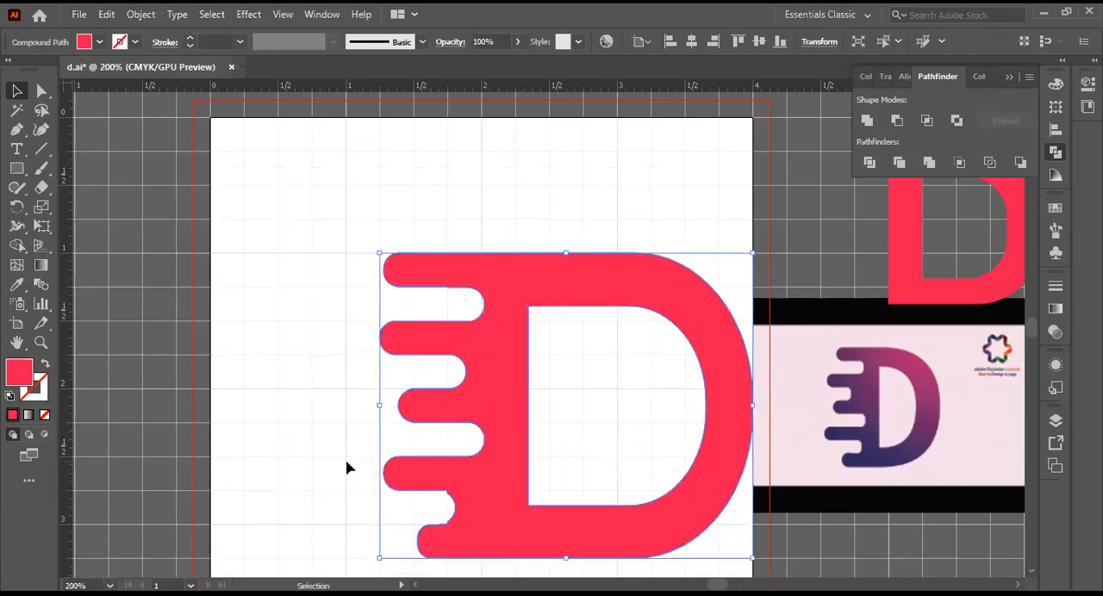
pyautogui.hotkey('ctrl', 'z')
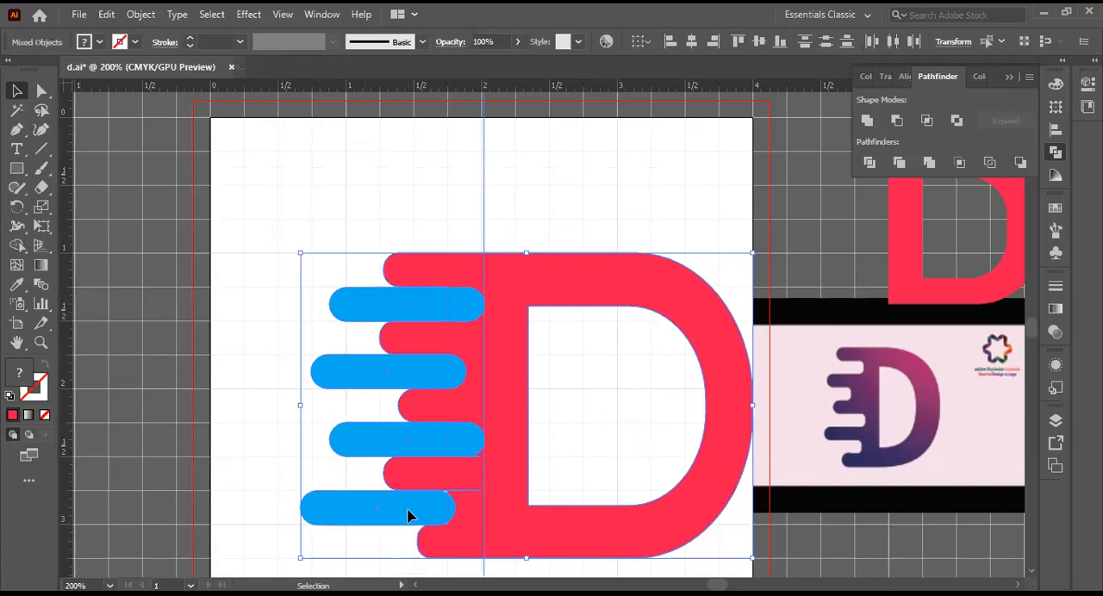
# Step: Shift the selected artwork slightly, deselect it, and move the lowest blue bar out of its gap to above the D
pyautogui.moveTo(438, 510); pyautogui.dragTo(440, 510)
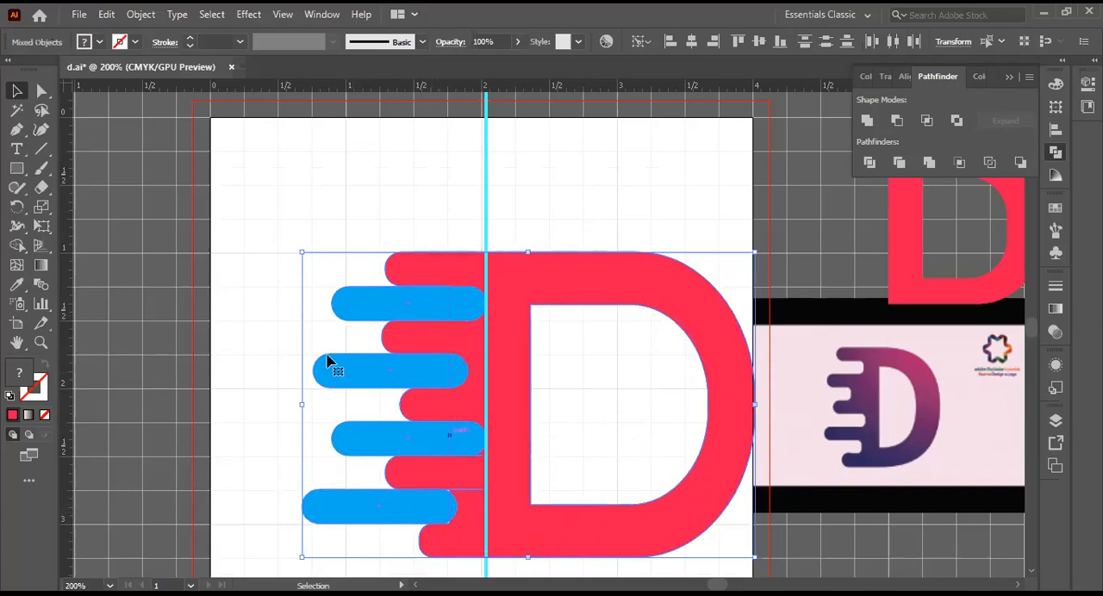
pyautogui.click(290, 233)
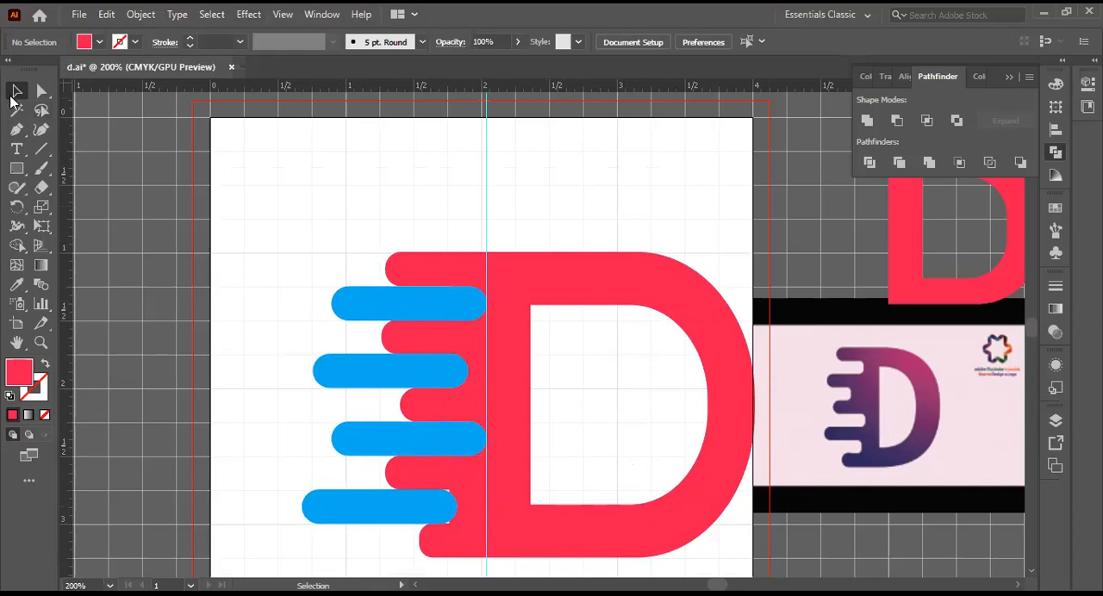
pyautogui.click(374, 512)
pyautogui.moveTo(374, 511); pyautogui.dragTo(352, 191)
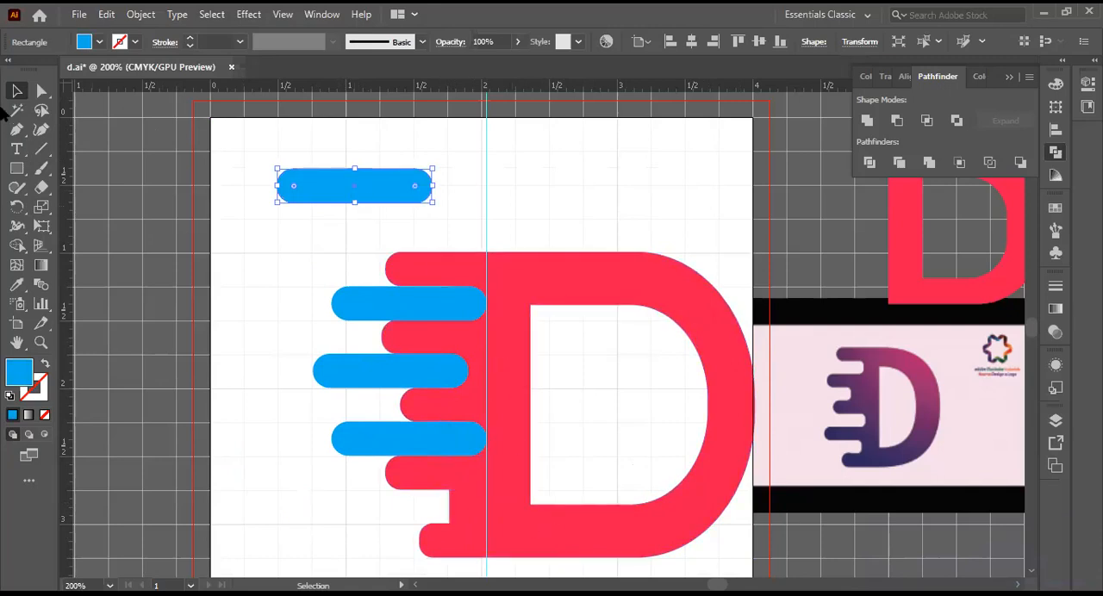
# Step: Nudge the lowest gap's two inner corner points slightly outward, away from the D's counter, with the Direct Selection tool
pyautogui.click(39, 92)
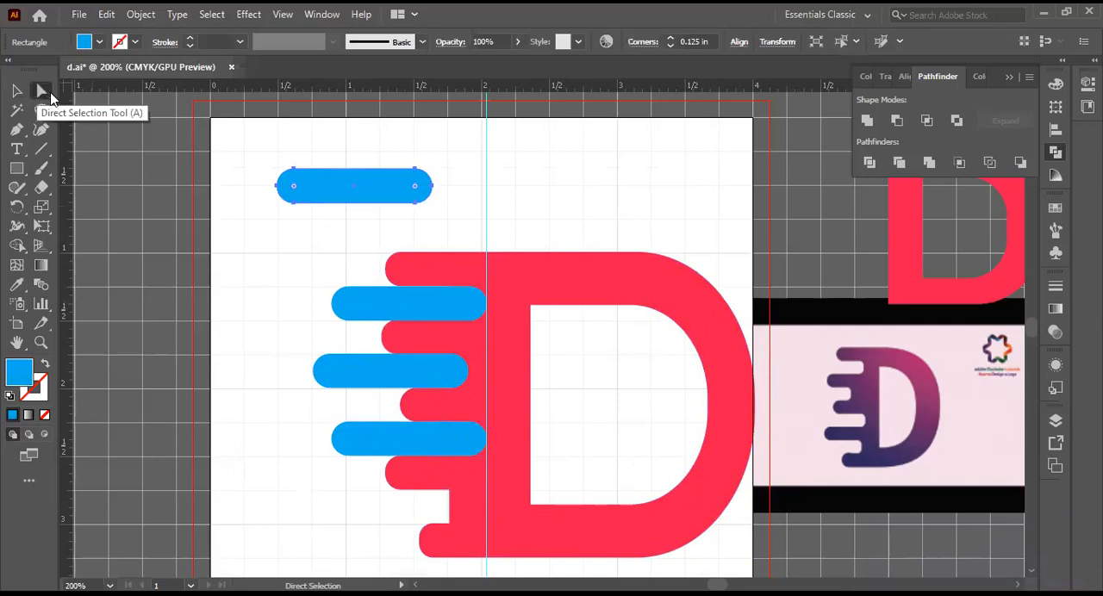
pyautogui.rightClick(49, 95)
pyautogui.click(100, 94)
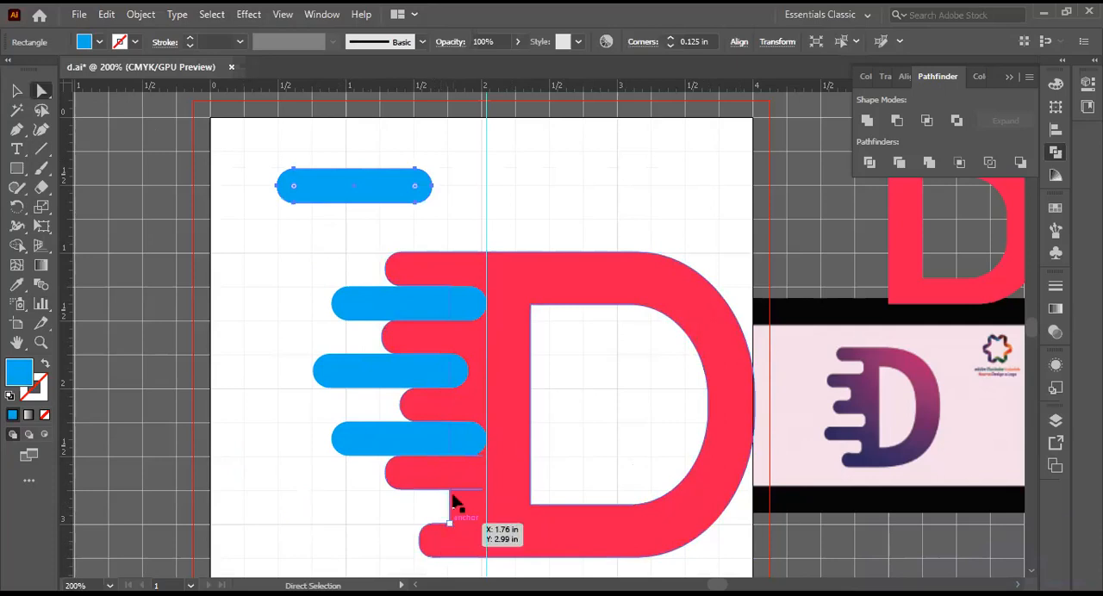
pyautogui.click(444, 533)
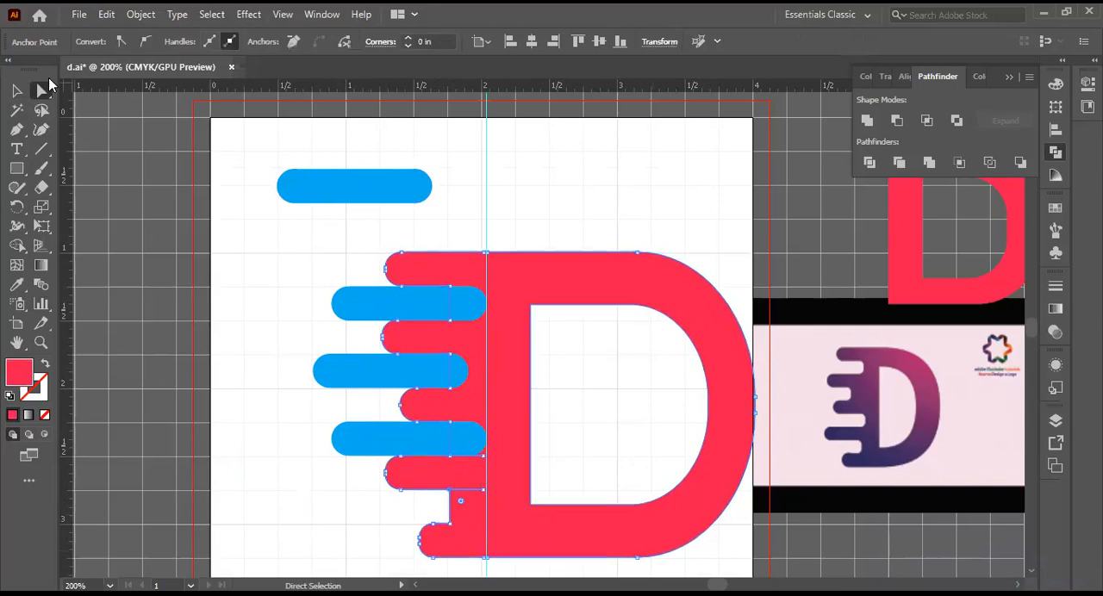
pyautogui.moveTo(41, 90); pyautogui.dragTo(79, 93)
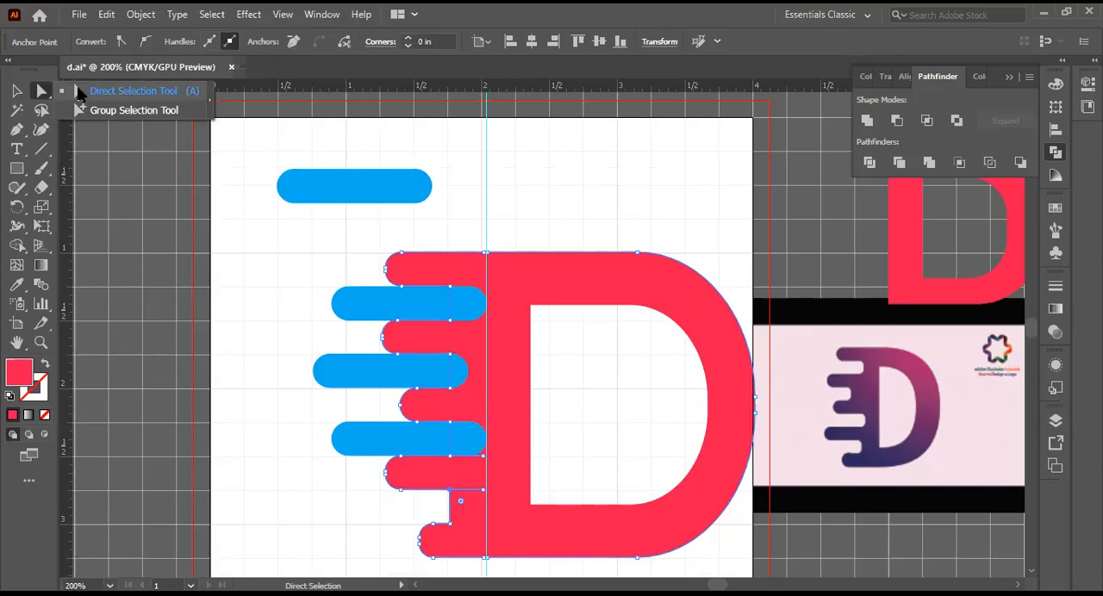
pyautogui.moveTo(79, 93); pyautogui.dragTo(79, 93)
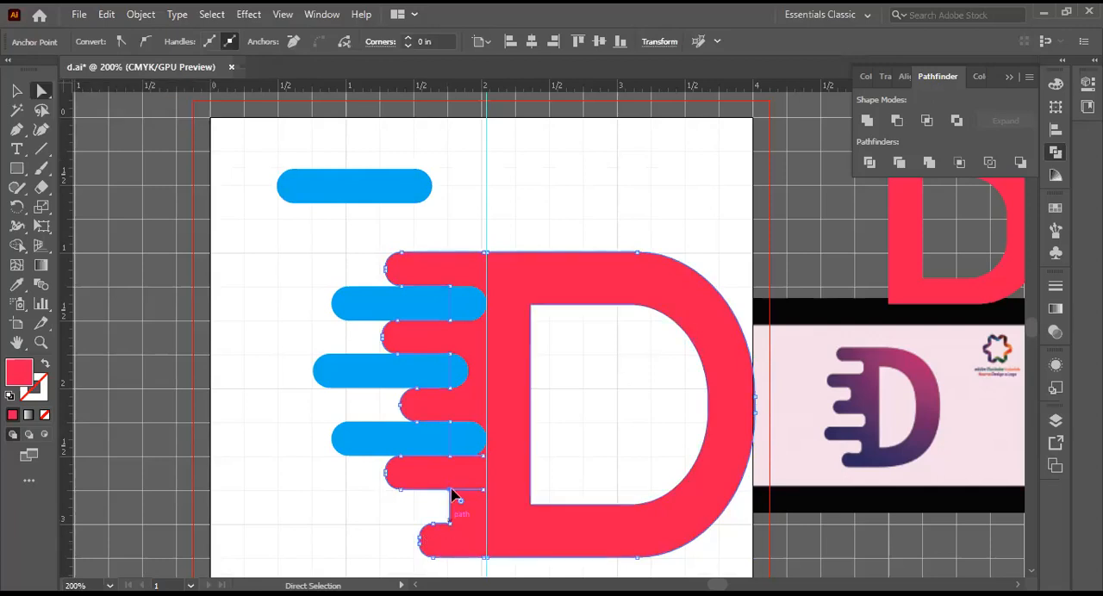
pyautogui.click(450, 523)
pyautogui.keyDown('shift'); pyautogui.click(450, 490); pyautogui.keyUp('shift')
pyautogui.press('Left')
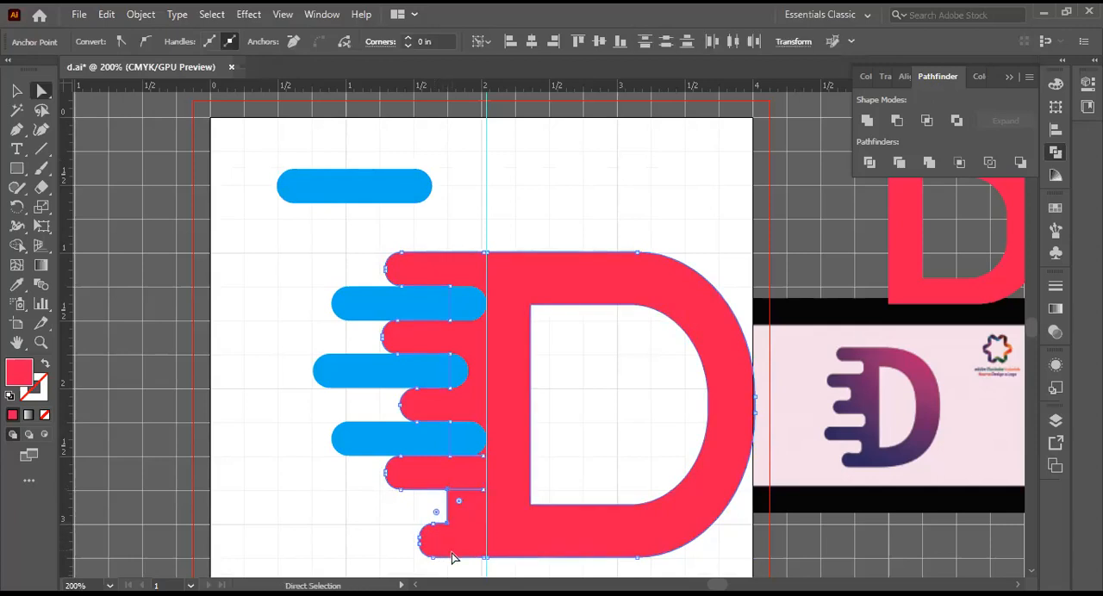
pyautogui.press('Left')
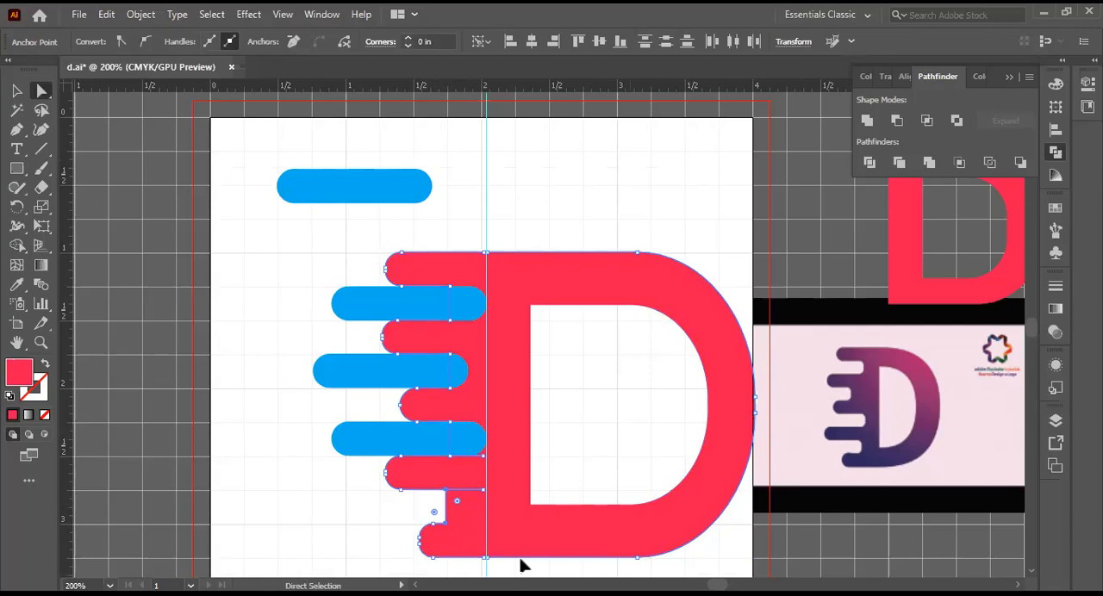
pyautogui.press('Left')
pyautogui.press('Left')
pyautogui.press('Right')
# Step: Fit the blue bar back into the D's lowest gap, overlapping the stem, and apply Minus Front to the bar alone
pyautogui.press('v')
pyautogui.moveTo(347, 192); pyautogui.dragTo(373, 514)
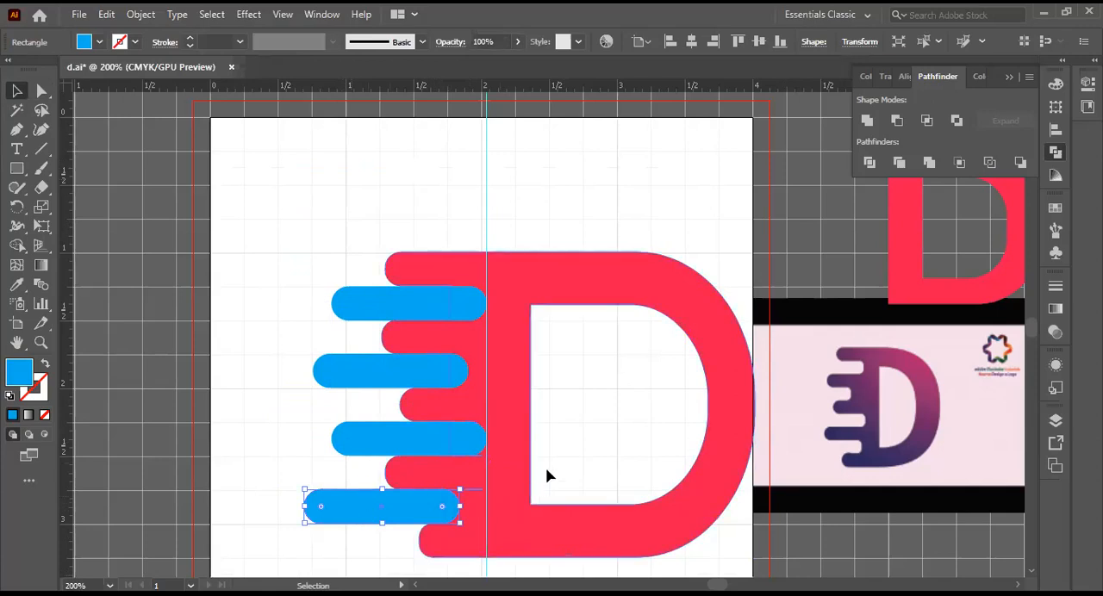
pyautogui.click(898, 121)
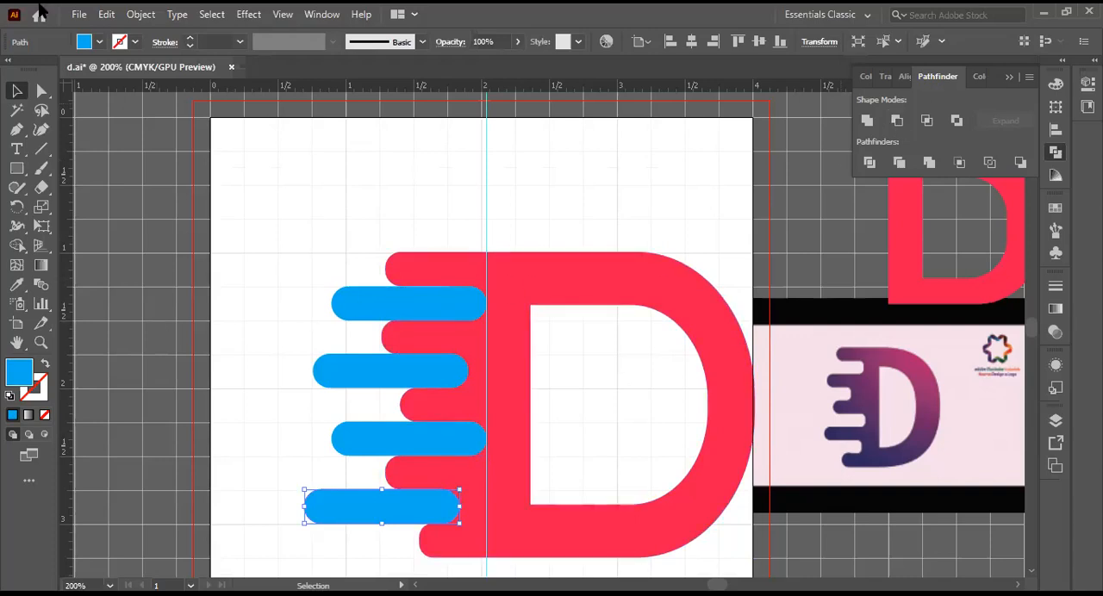
# Step: Shift the top blue bar slightly further into the D's stem, just past the vertical guide
pyautogui.click(14, 91)
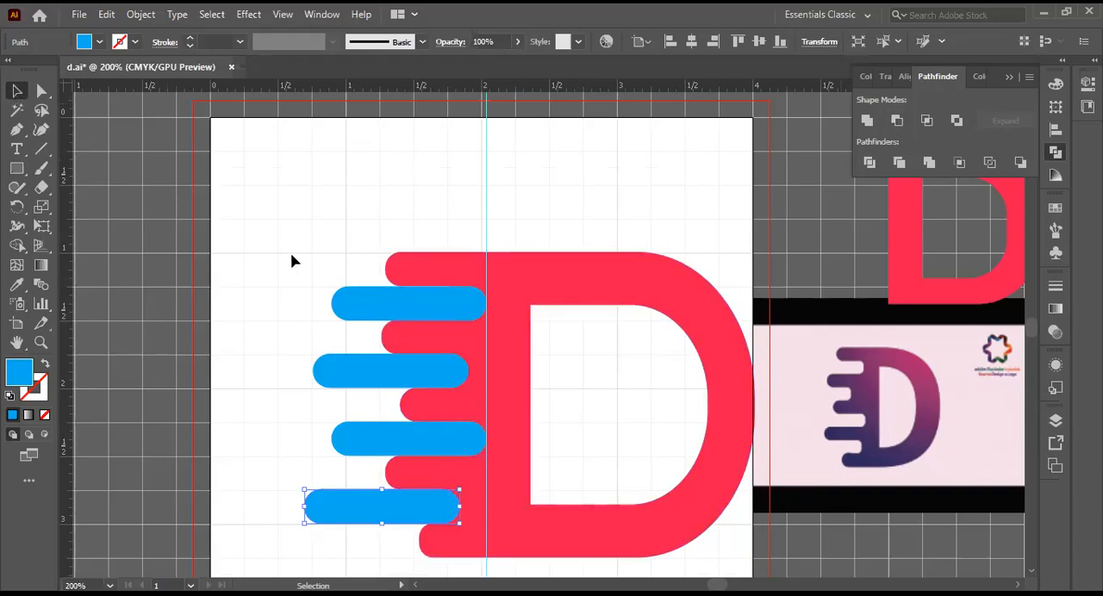
pyautogui.click(355, 295)
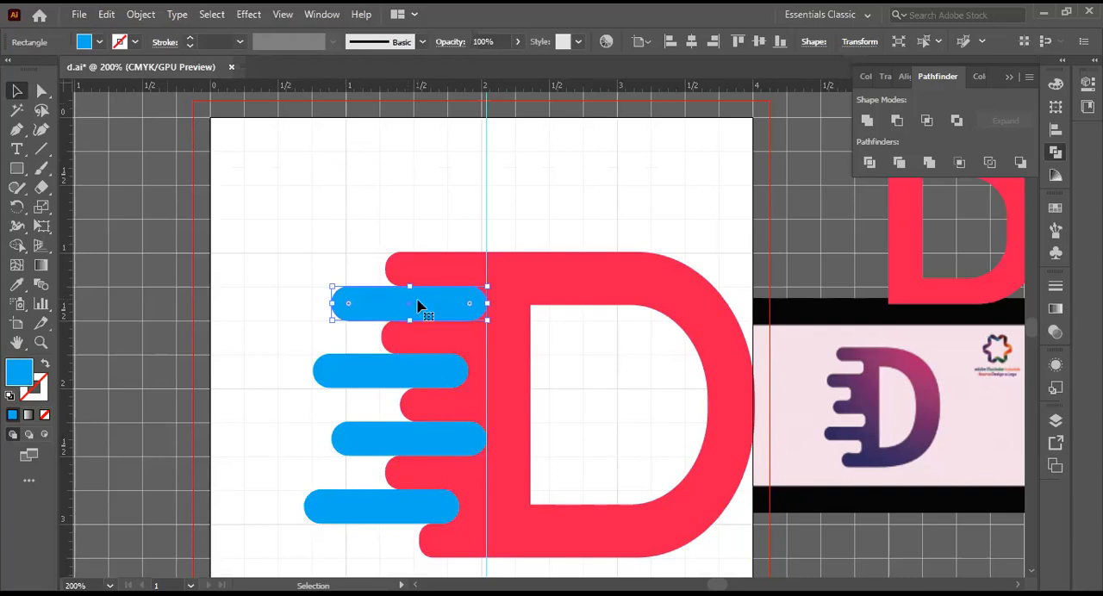
pyautogui.moveTo(420, 308); pyautogui.dragTo(422, 309)
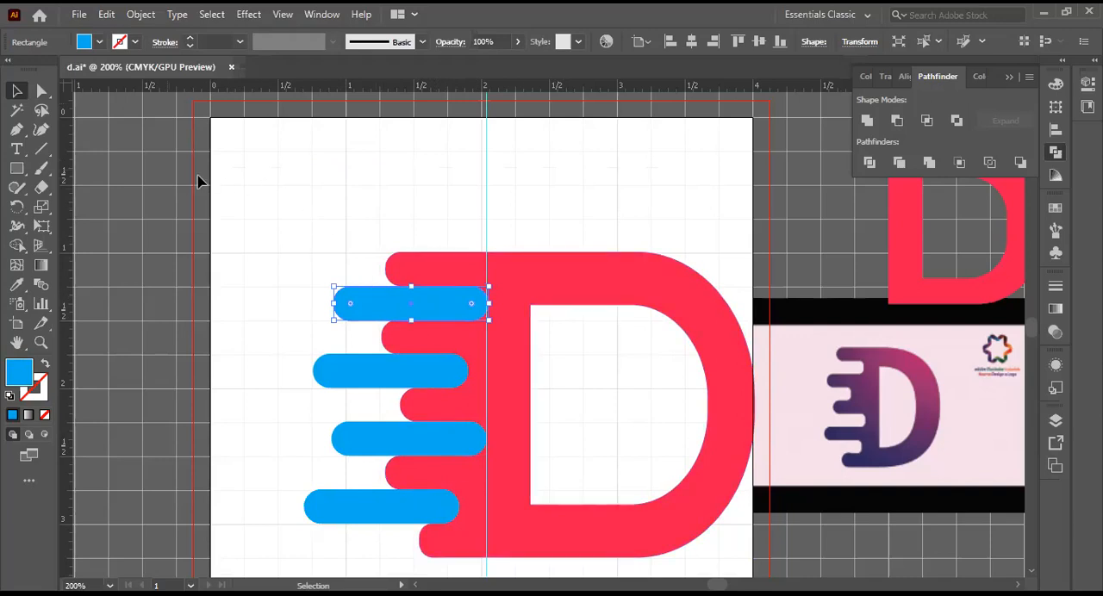
# Step: Subtract all four blue bars from the red D with Minus Front, and move the resulting logo up and left on the artboard
pyautogui.moveTo(380, 212); pyautogui.dragTo(724, 545)
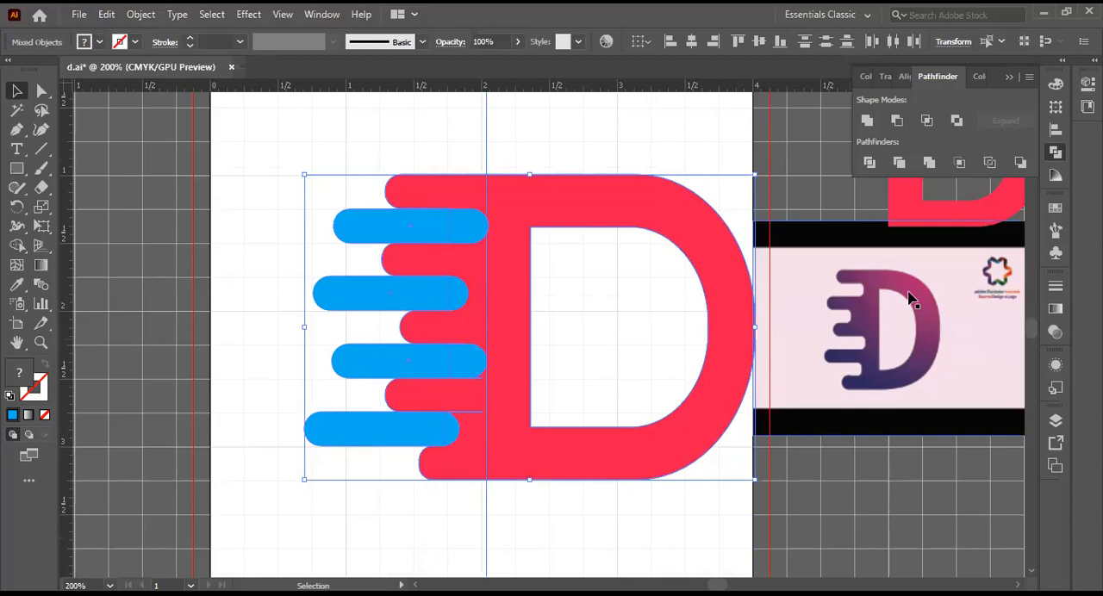
pyautogui.click(896, 121)
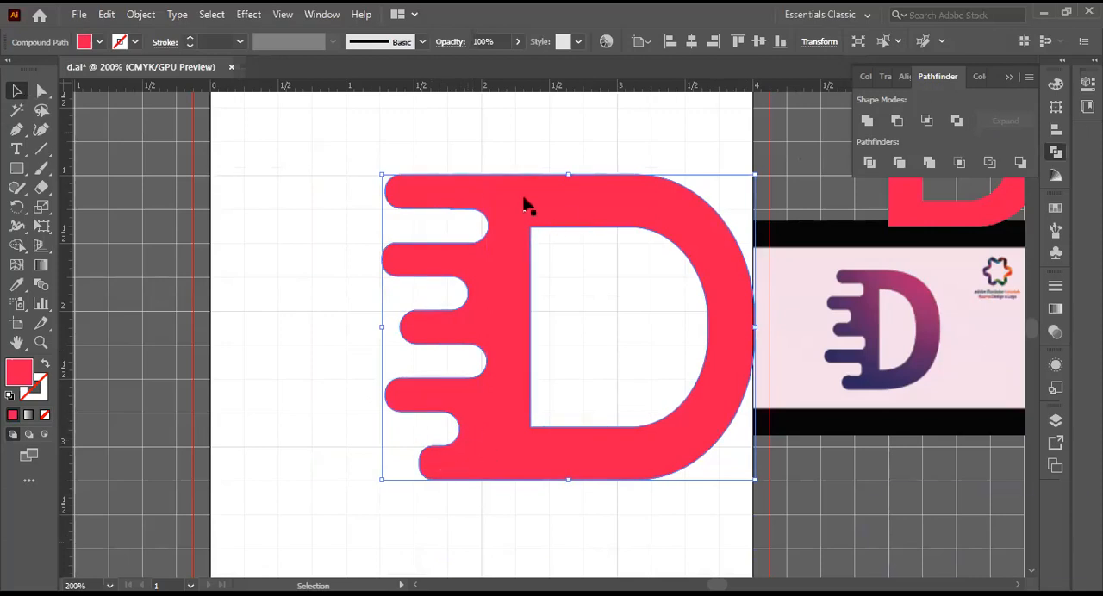
pyautogui.click(591, 248)
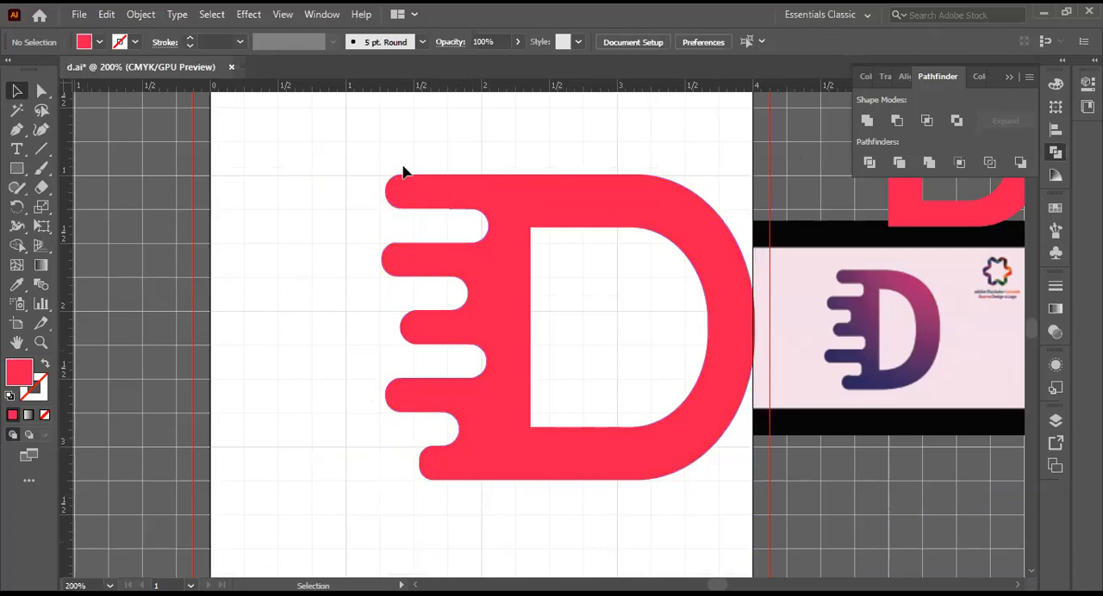
pyautogui.moveTo(602, 254); pyautogui.dragTo(477, 221)
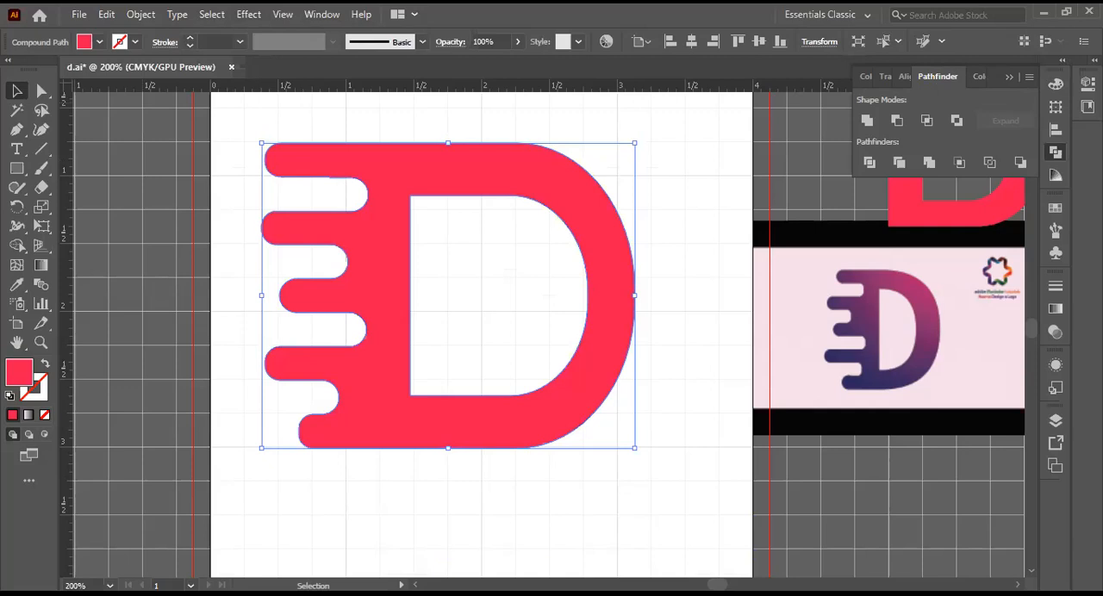
# Step: Try to detach the Color, Libraries and Properties panels into a floating group, with Color in its own floating panel
pyautogui.click(1029, 71)
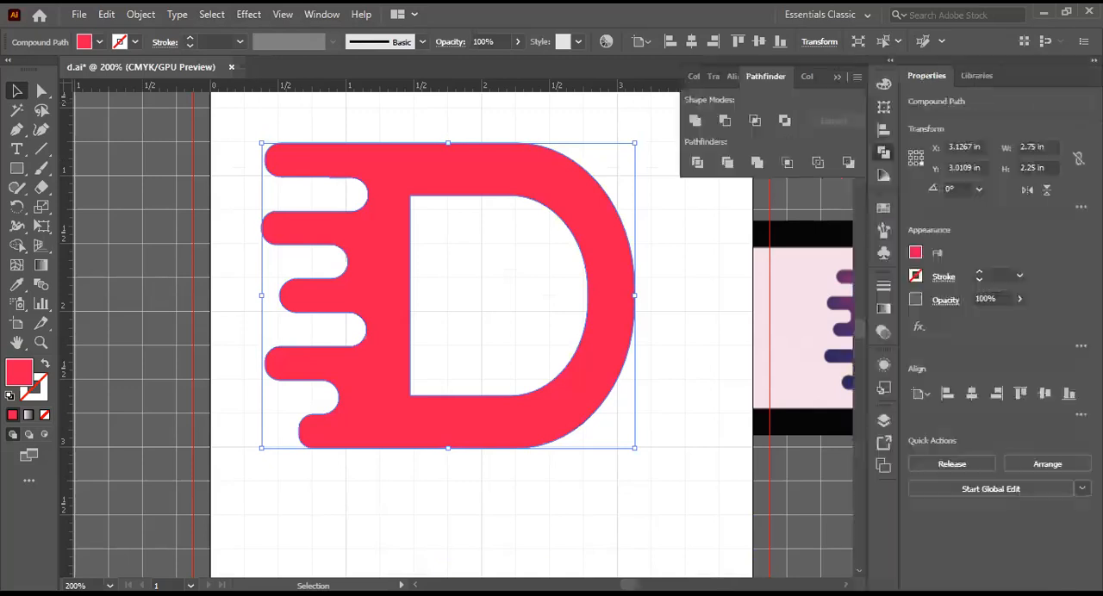
pyautogui.click(1094, 61)
pyautogui.moveTo(1058, 81); pyautogui.dragTo(1013, 84)
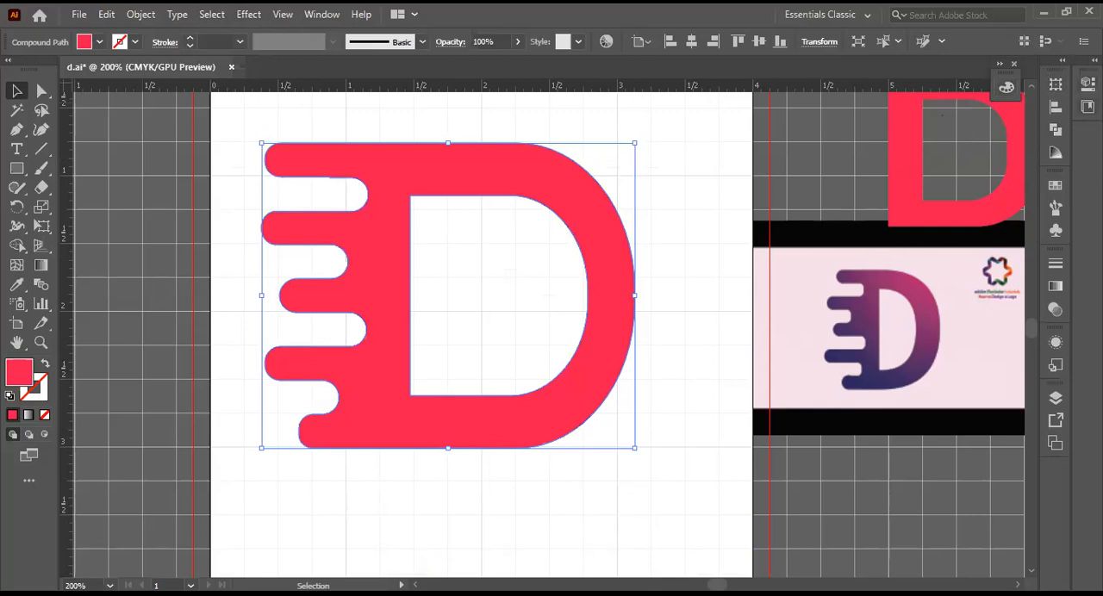
pyautogui.moveTo(1088, 107); pyautogui.dragTo(1007, 114)
pyautogui.moveTo(1088, 85); pyautogui.dragTo(1011, 165)
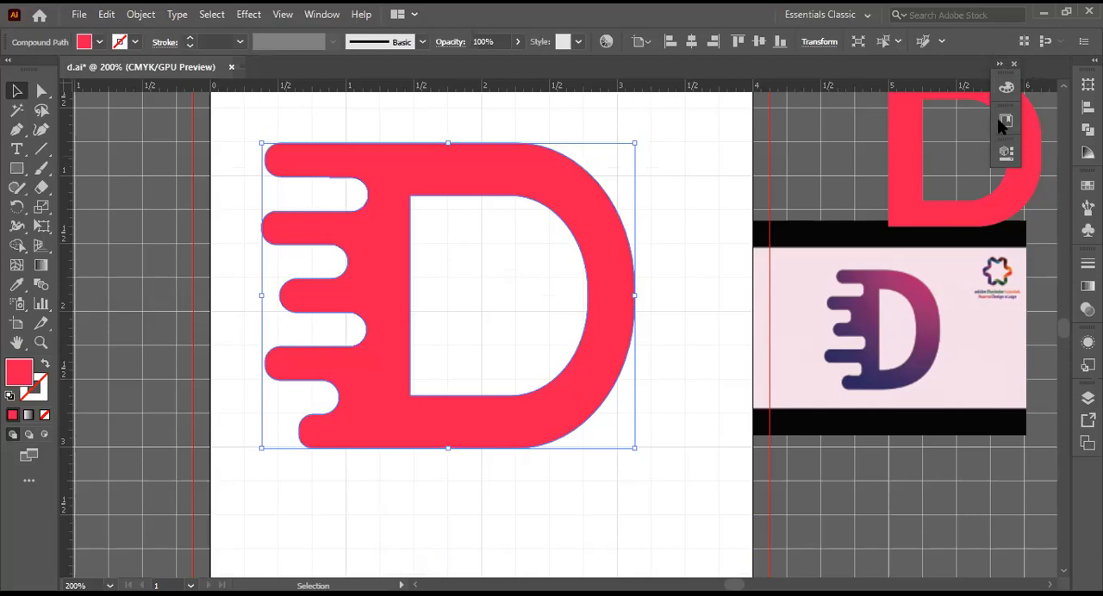
pyautogui.click(999, 65)
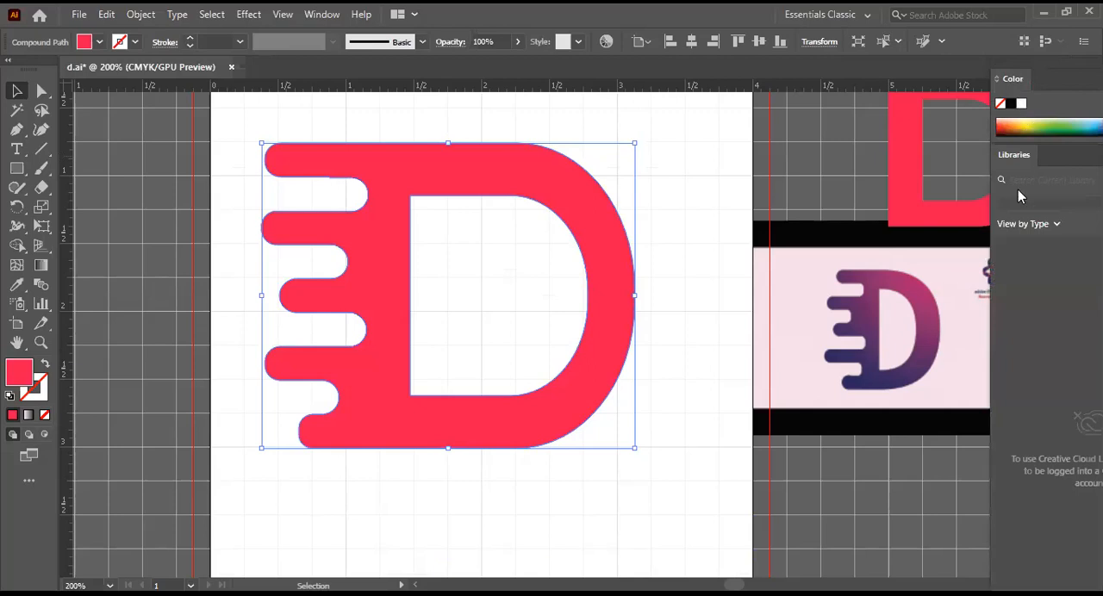
pyautogui.click(1053, 224)
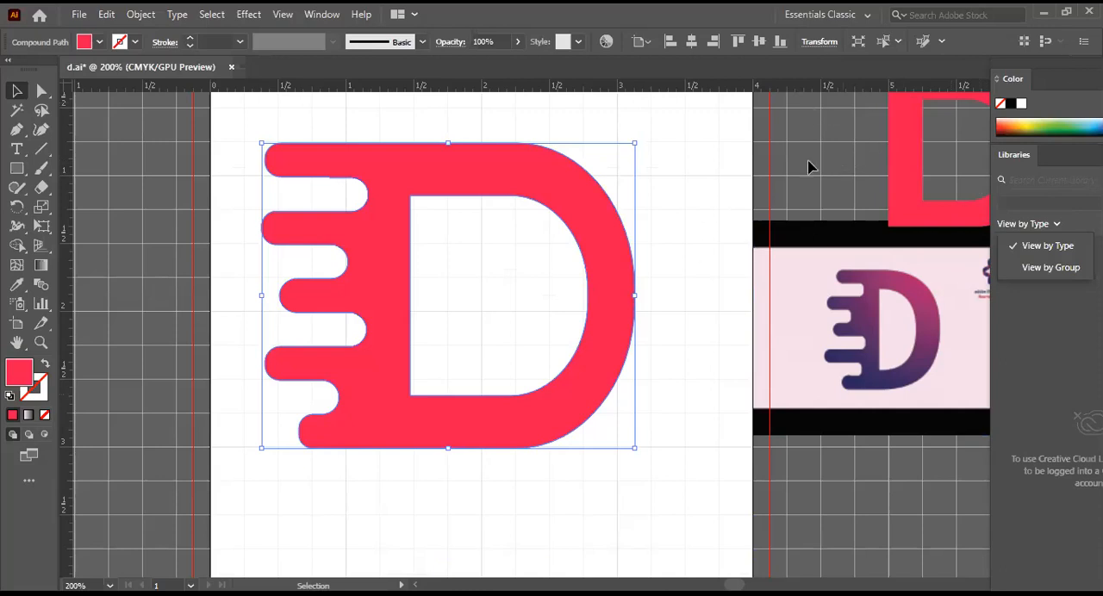
pyautogui.click(834, 168)
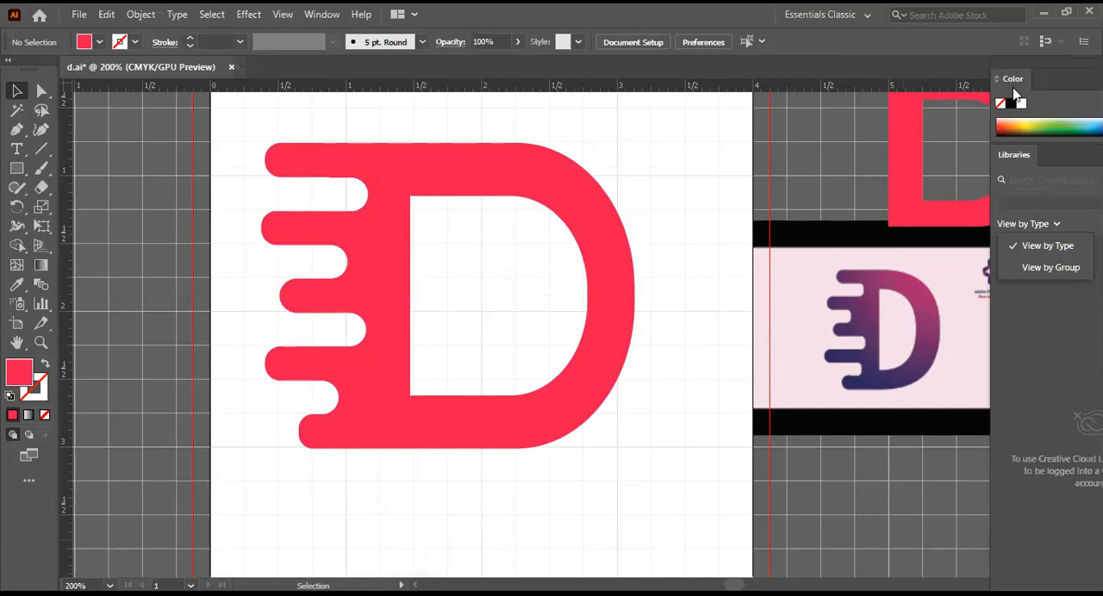
pyautogui.moveTo(837, 125); pyautogui.dragTo(826, 104)
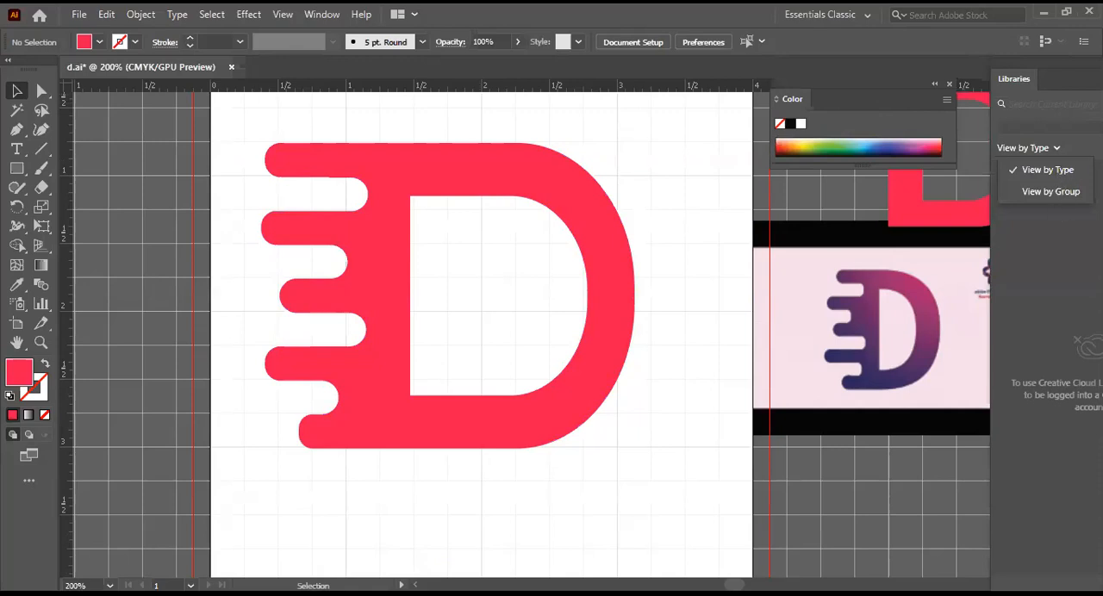
# Step: Reset the Essentials Classic workspace, and split the Properties panel into its own collapsed column beside Libraries
pyautogui.click(322, 15)
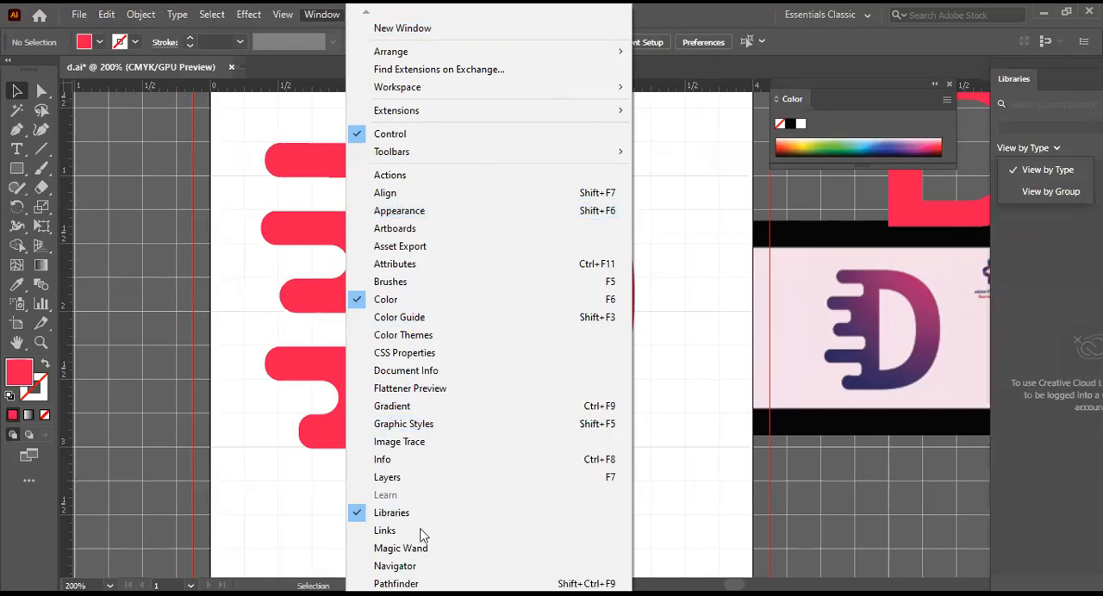
pyautogui.moveTo(389, 593)
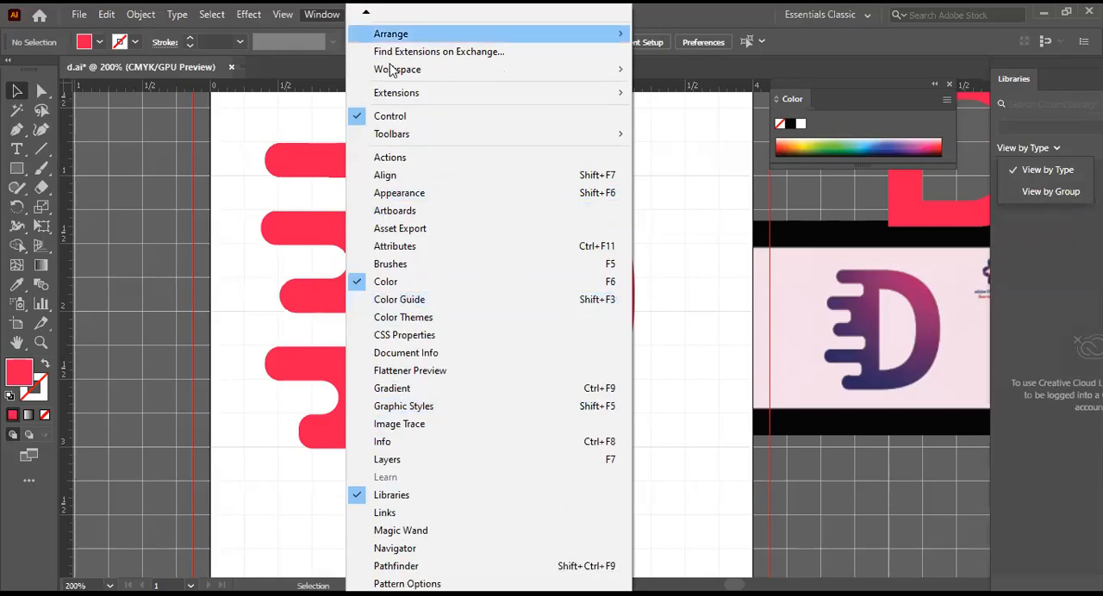
pyautogui.moveTo(423, 72)
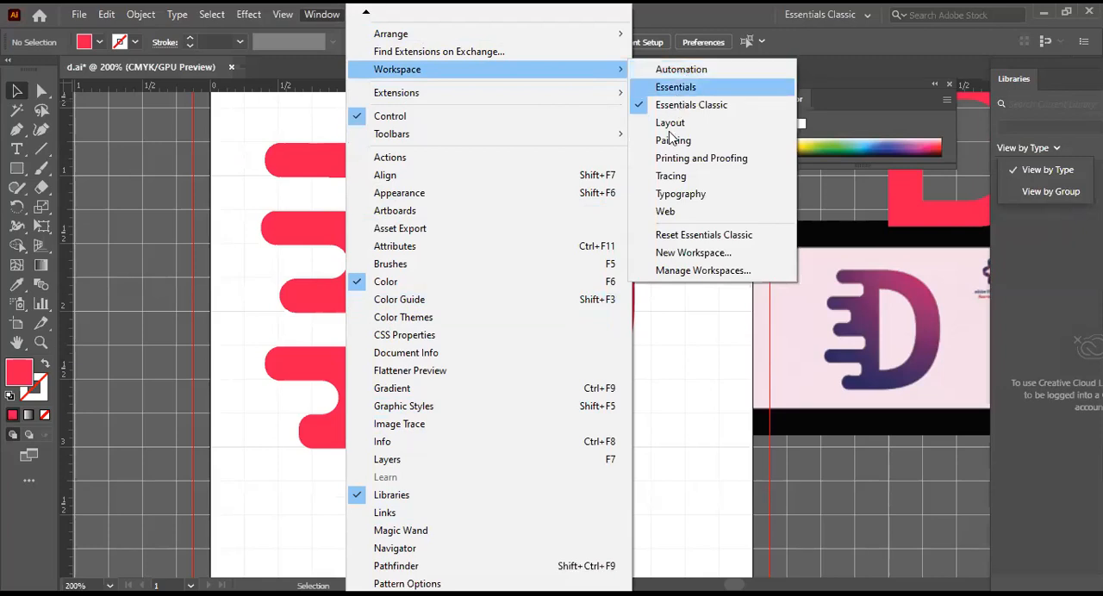
pyautogui.click(662, 238)
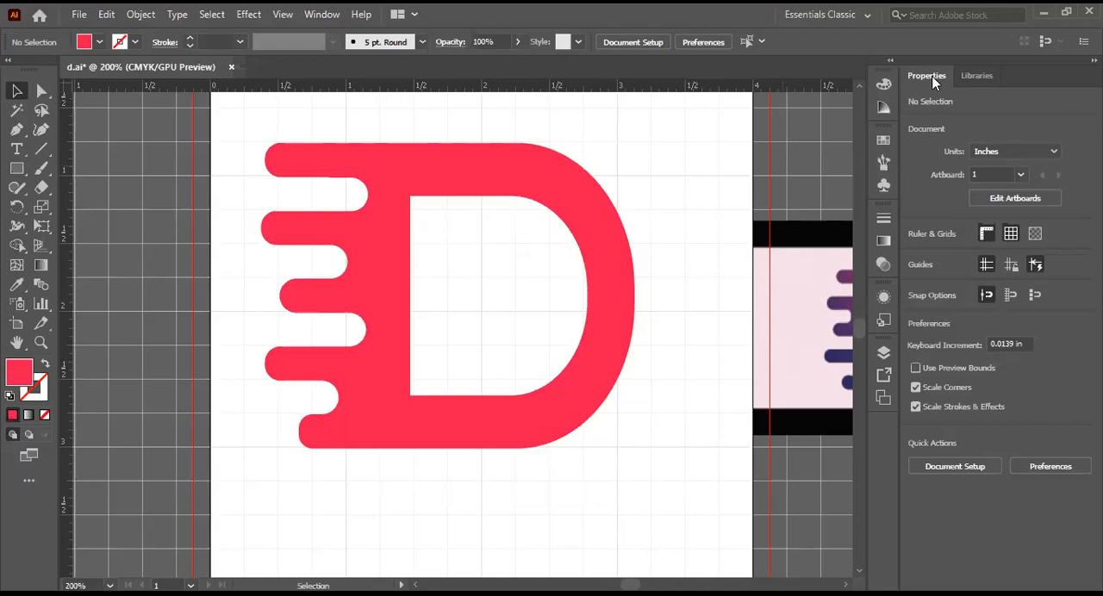
pyautogui.moveTo(927, 74); pyautogui.dragTo(972, 123)
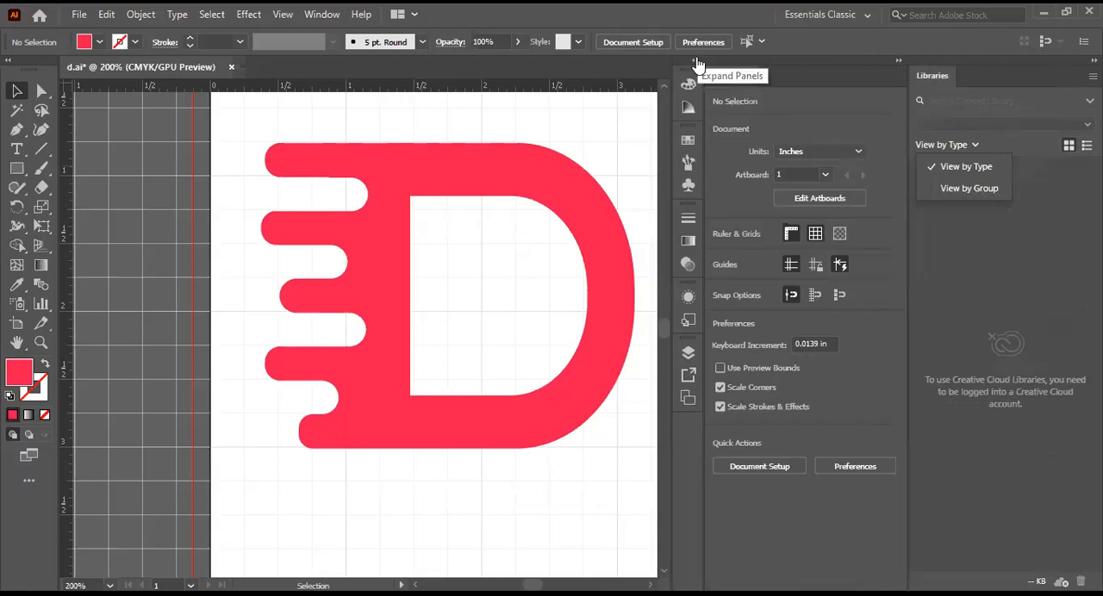
pyautogui.click(899, 64)
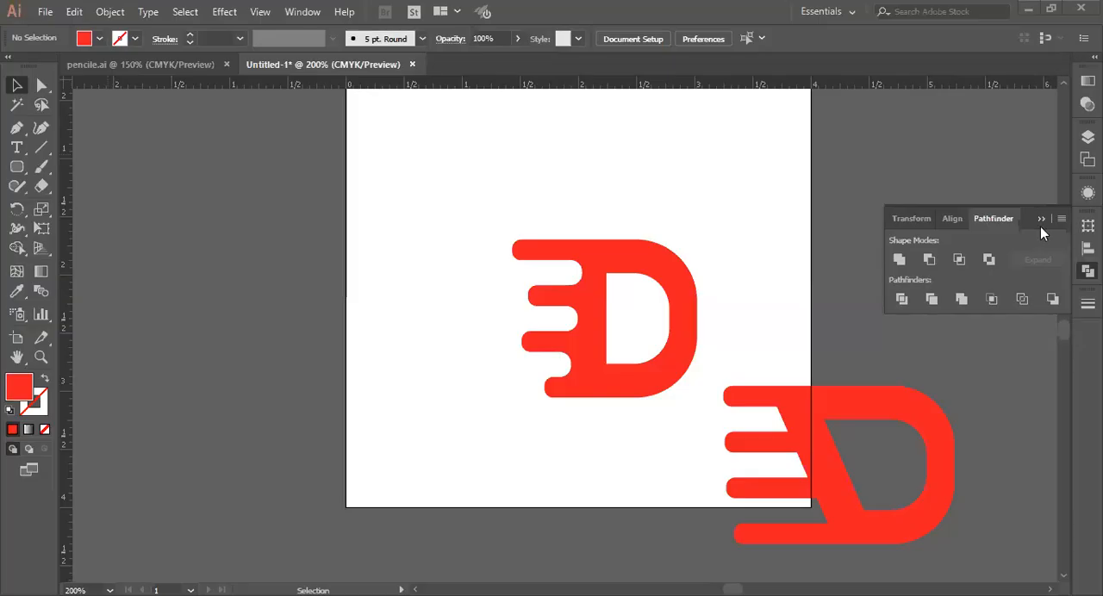
# Step: In the Untitled-1 window, widen the collapsed panel dock to show labels, and move the Stroke panel into its own column and back below Pathfinder
pyautogui.click(1040, 220)
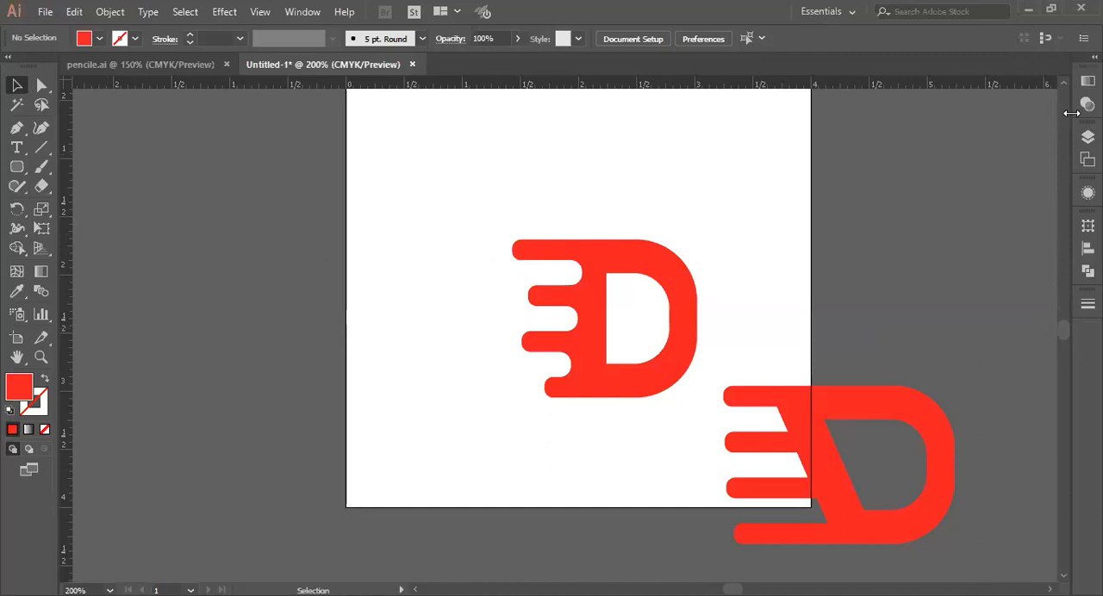
pyautogui.moveTo(1059, 121); pyautogui.dragTo(962, 143)
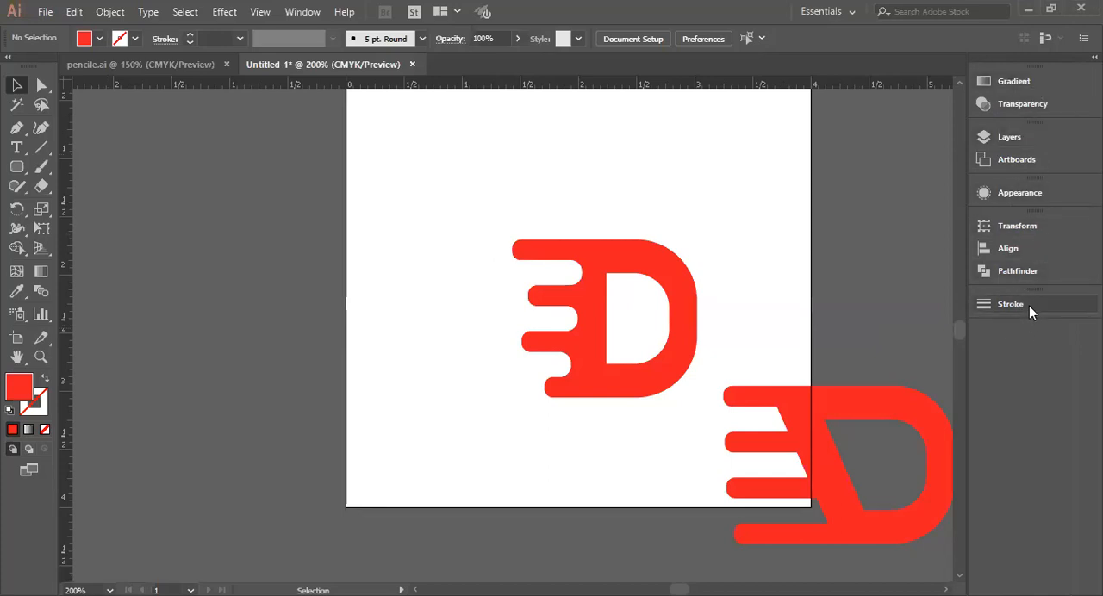
pyautogui.moveTo(1031, 303)
pyautogui.mouseDown()
pyautogui.moveTo(889, 327)
pyautogui.moveTo(813, 315)
pyautogui.moveTo(1051, 102)
pyautogui.mouseUp()
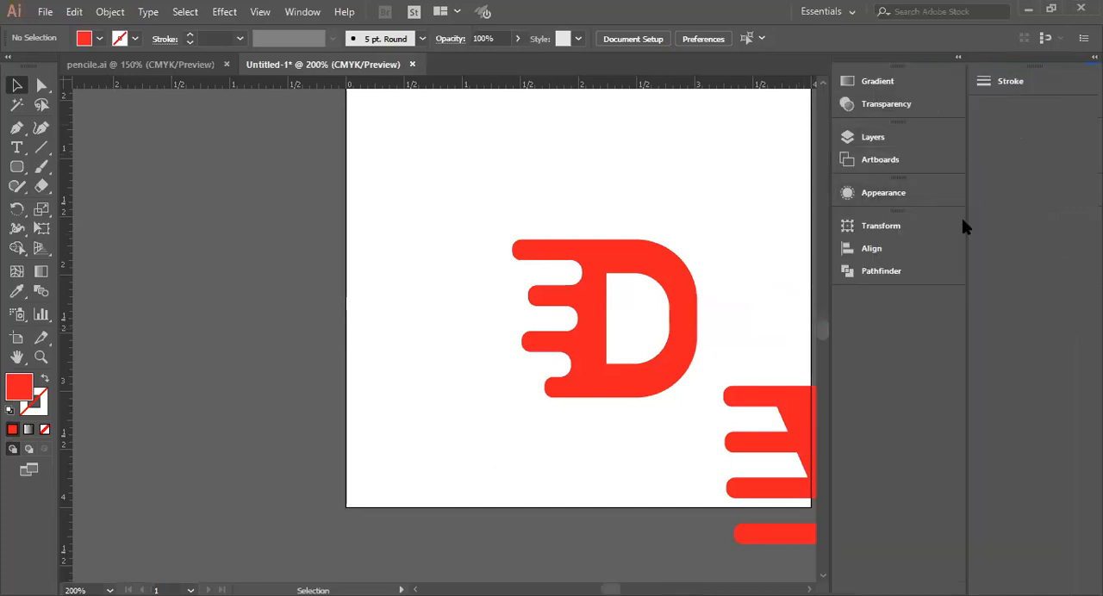
pyautogui.moveTo(1018, 81)
pyautogui.mouseDown()
pyautogui.moveTo(1014, 120)
pyautogui.moveTo(896, 342)
pyautogui.moveTo(886, 309)
pyautogui.mouseUp()
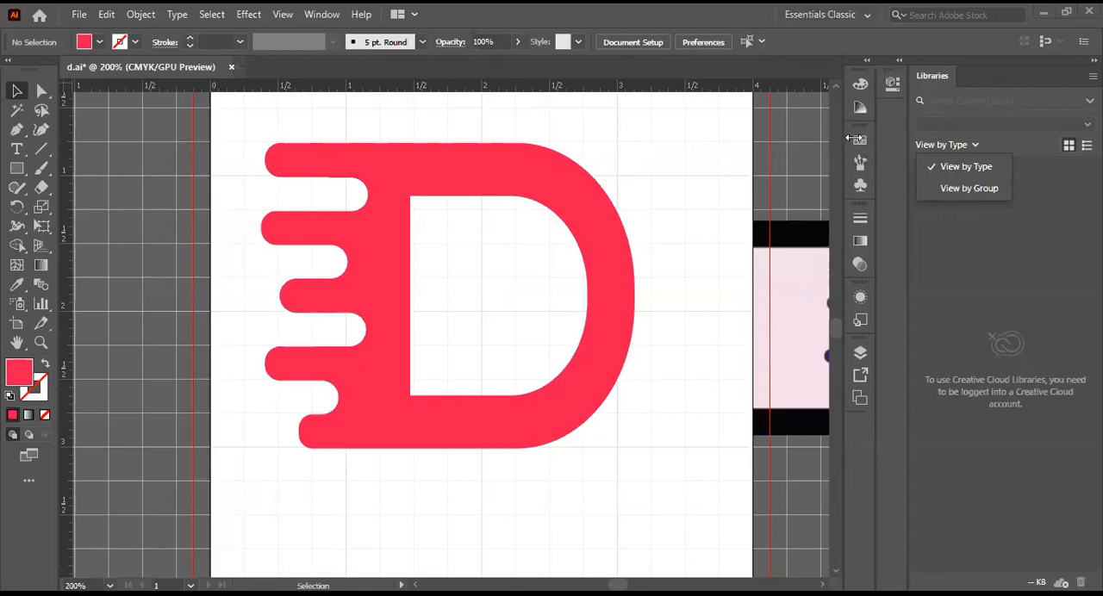
# Step: Detach the Libraries and Properties panels from the dock of d.ai and close both
pyautogui.moveTo(934, 74); pyautogui.dragTo(770, 99)
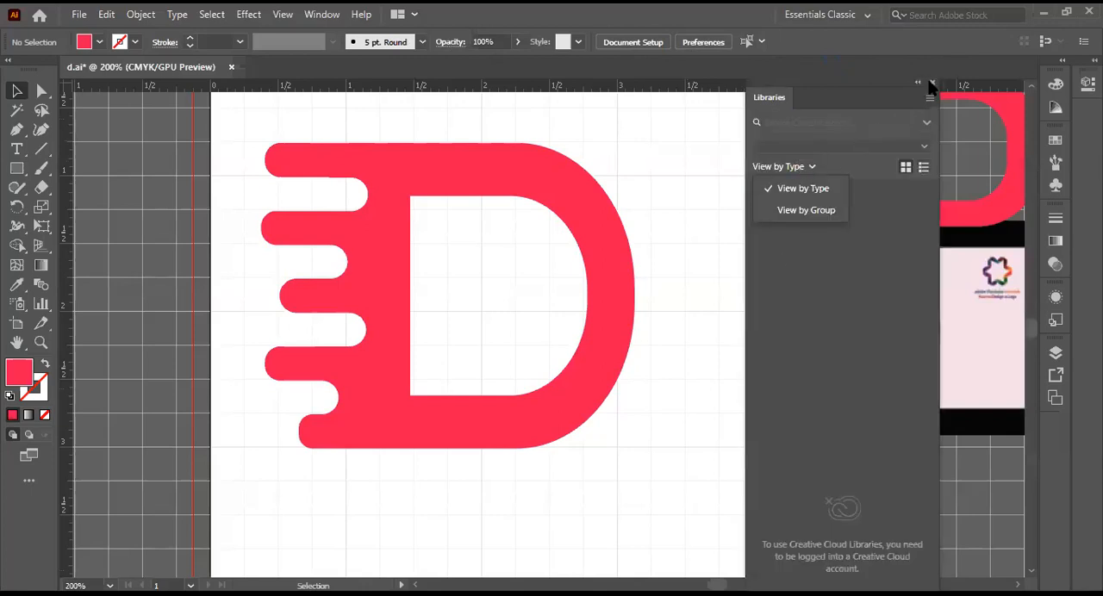
pyautogui.click(931, 84)
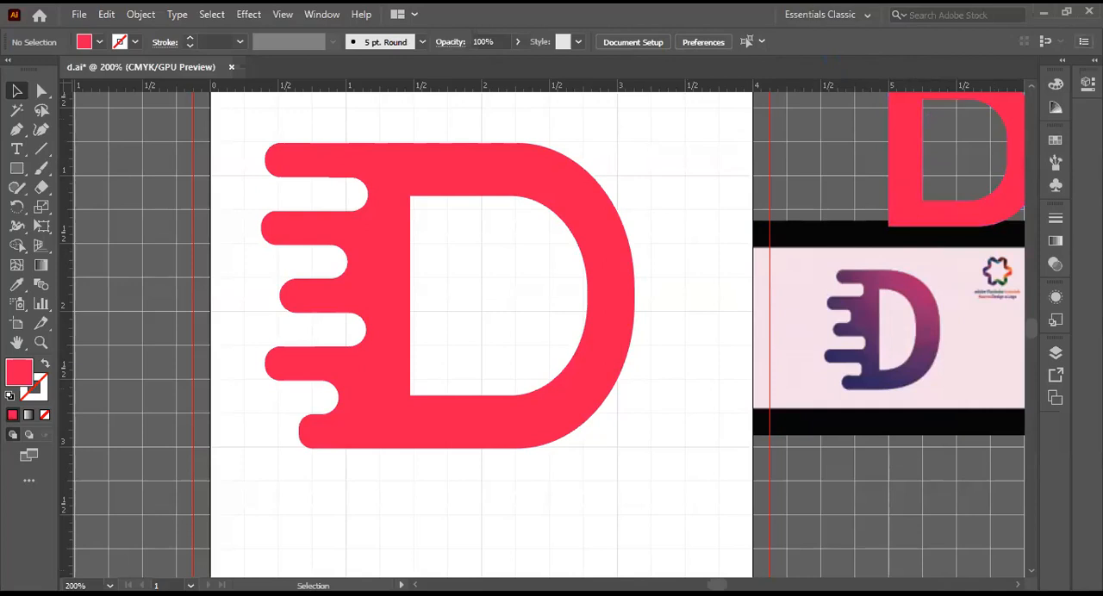
pyautogui.click(1084, 41)
pyautogui.click(1096, 78)
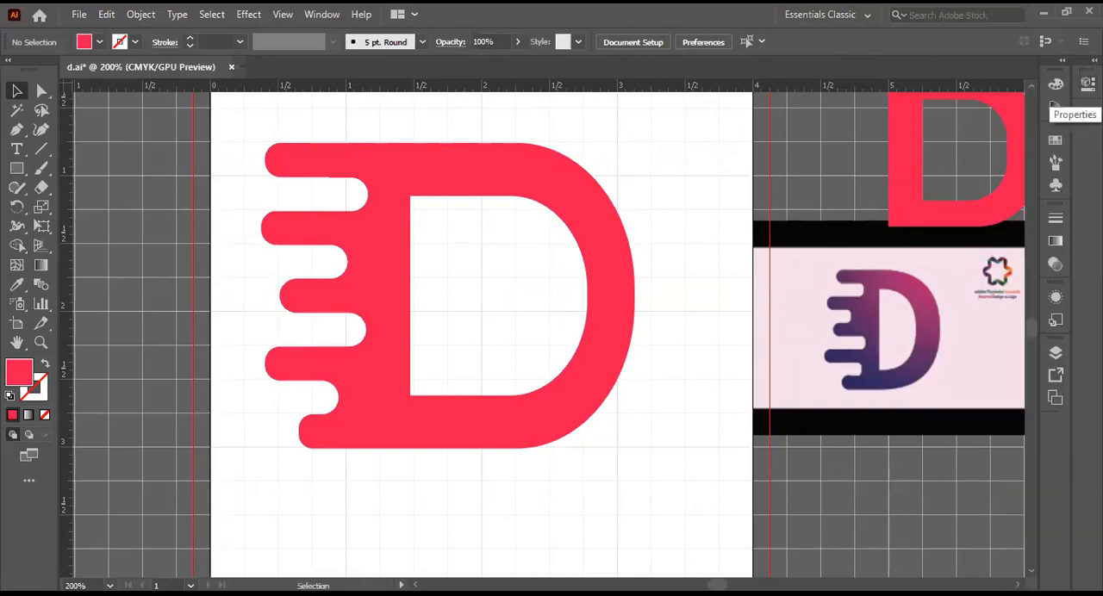
pyautogui.moveTo(1087, 84); pyautogui.dragTo(810, 161)
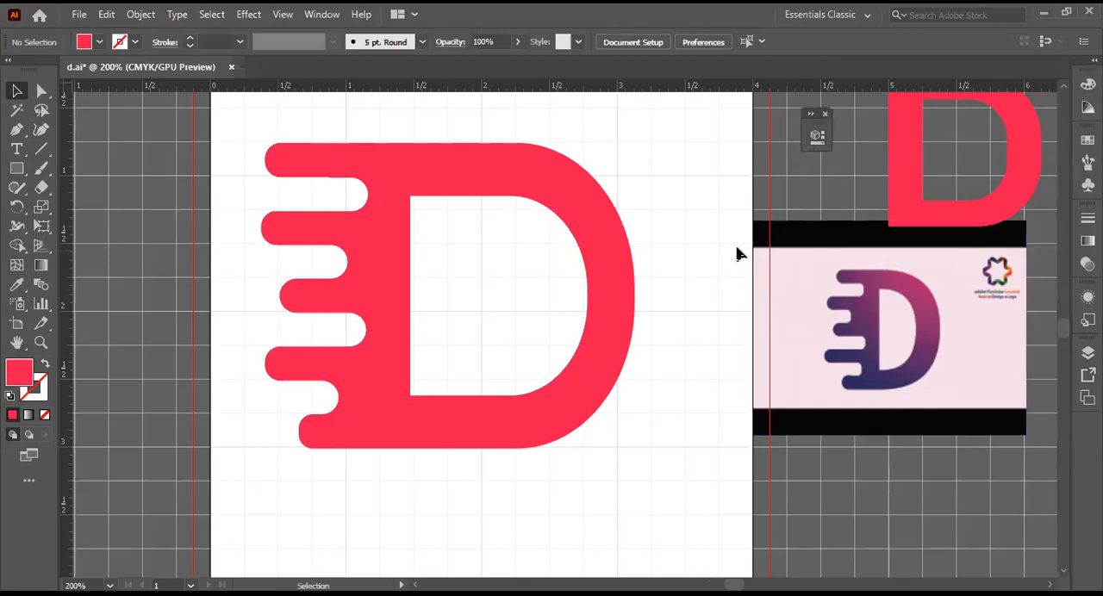
pyautogui.click(826, 114)
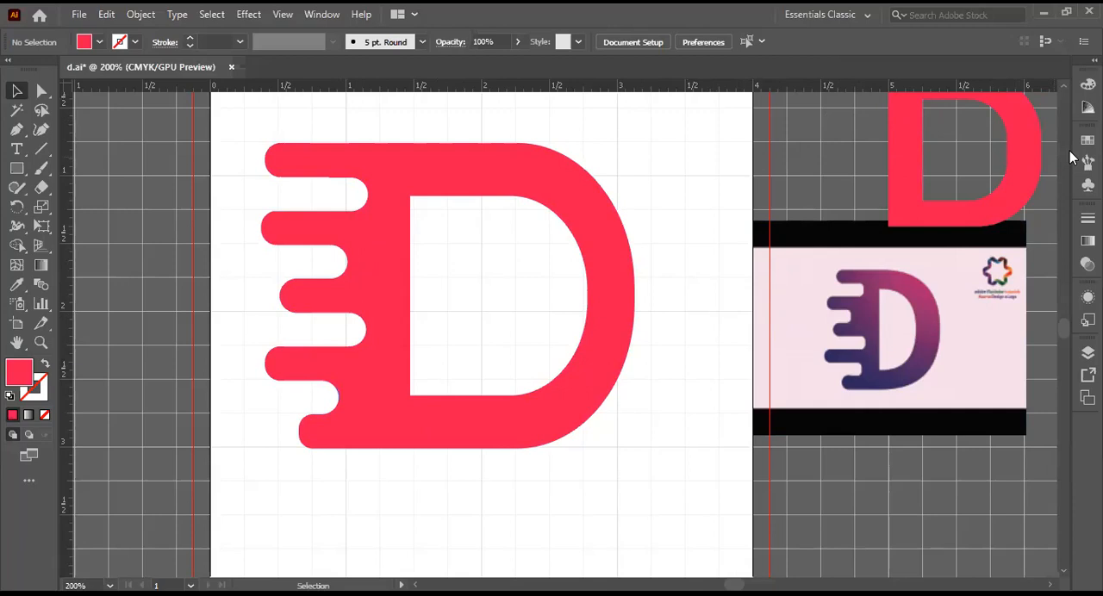
# Step: Widen the remaining panel dock so that every icon shows its panel name
pyautogui.scroll(5, 1073, 159)
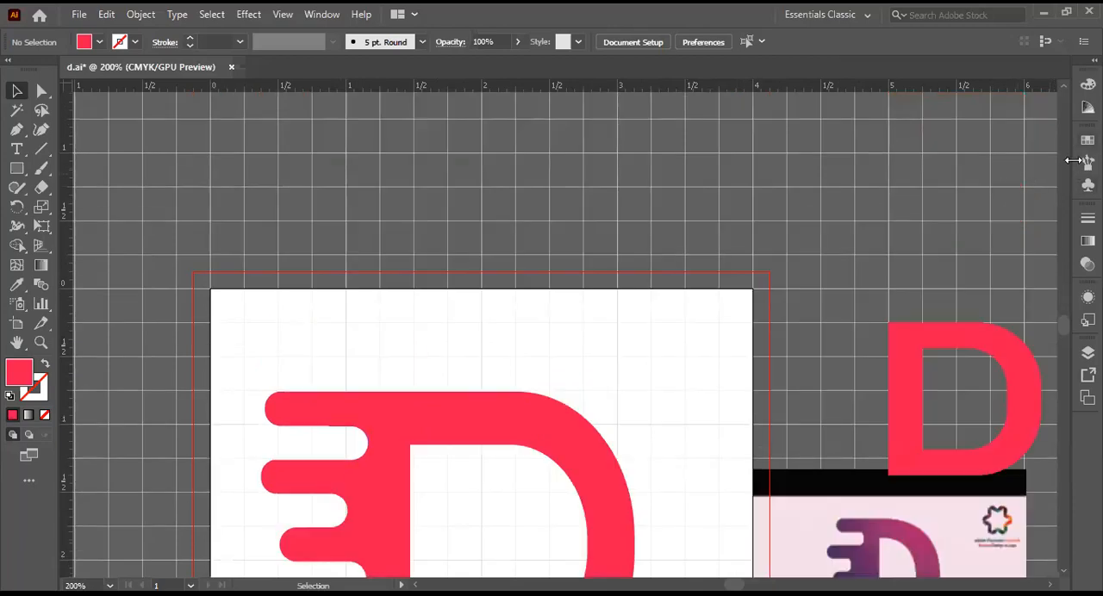
pyautogui.moveTo(1067, 160); pyautogui.dragTo(975, 161)
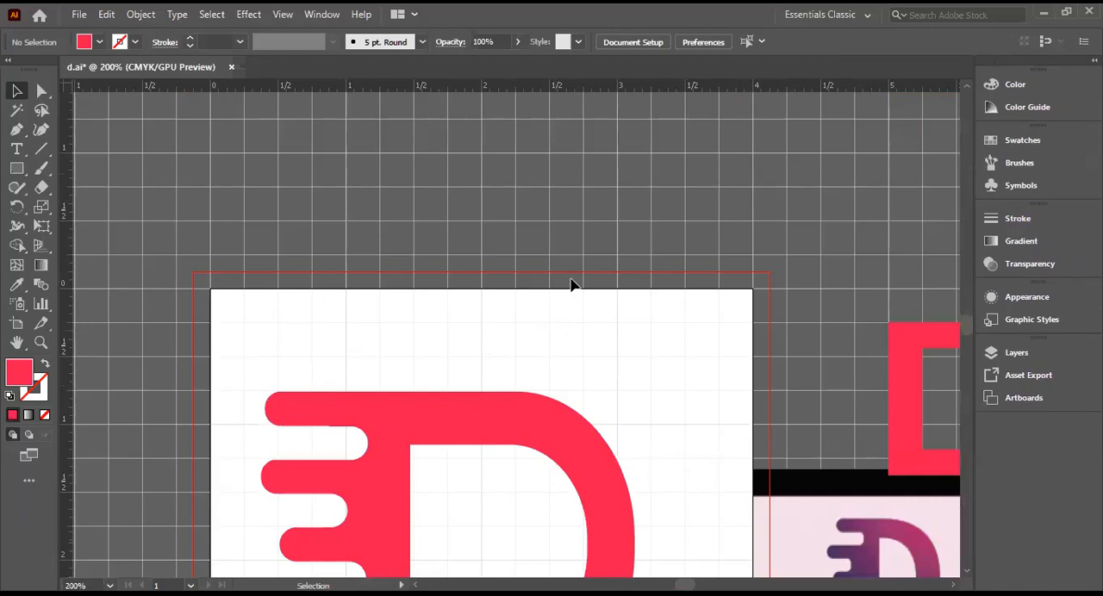
pyautogui.moveTo(723, 303)
pyautogui.mouseDown()
pyautogui.moveTo(700, 358)
pyautogui.moveTo(729, 286)
pyautogui.mouseUp()
# Step: Hide the grid behind the red D logo
pyautogui.scroll(-4, 364, 401)
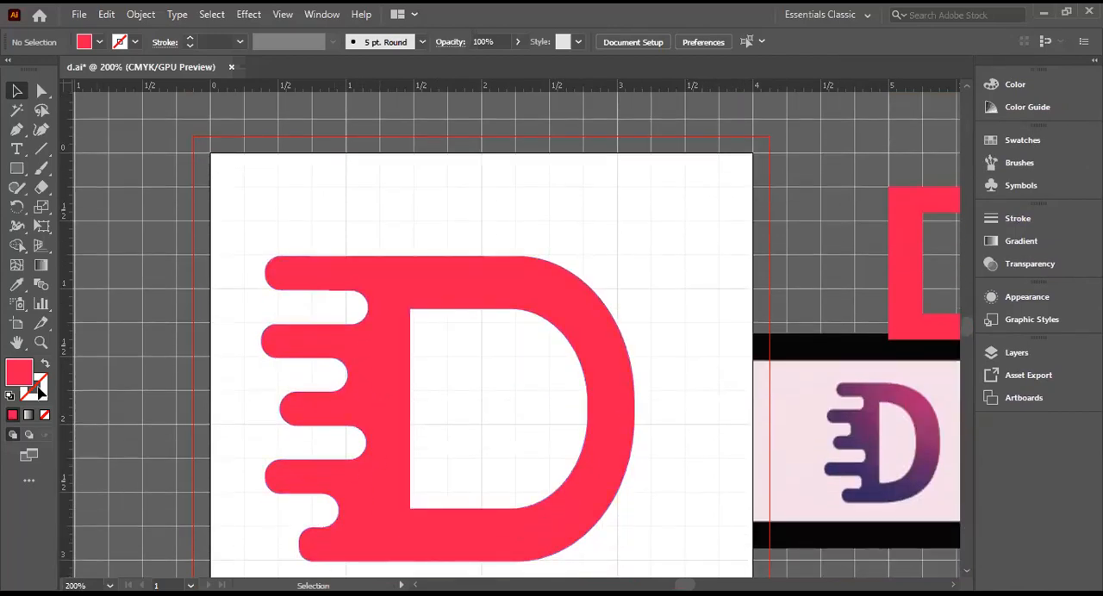
pyautogui.scroll(-2, 595, 497)
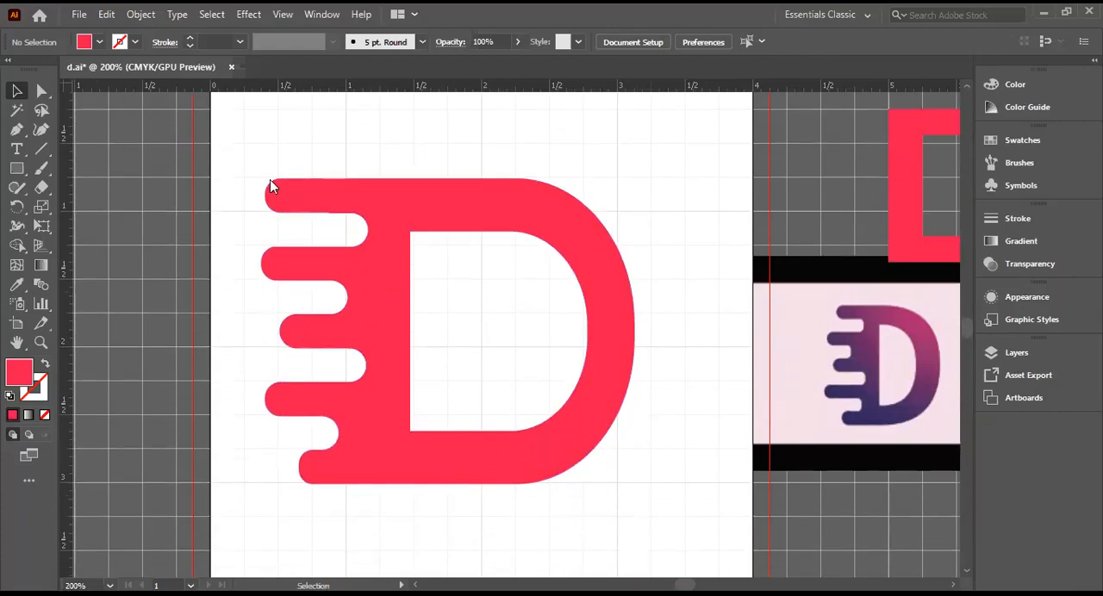
pyautogui.click(283, 15)
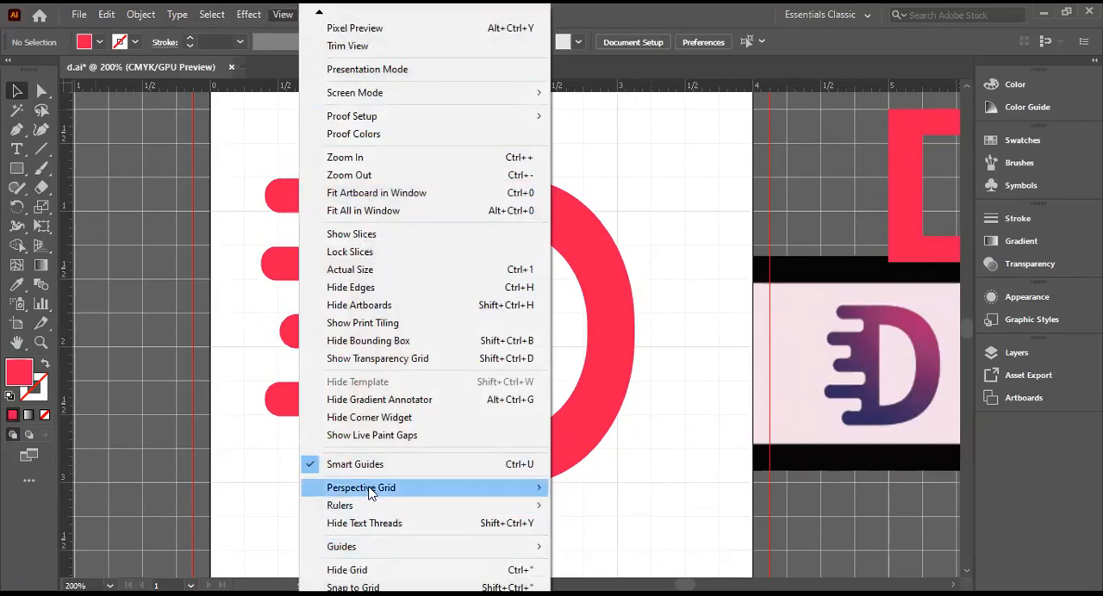
pyautogui.click(366, 570)
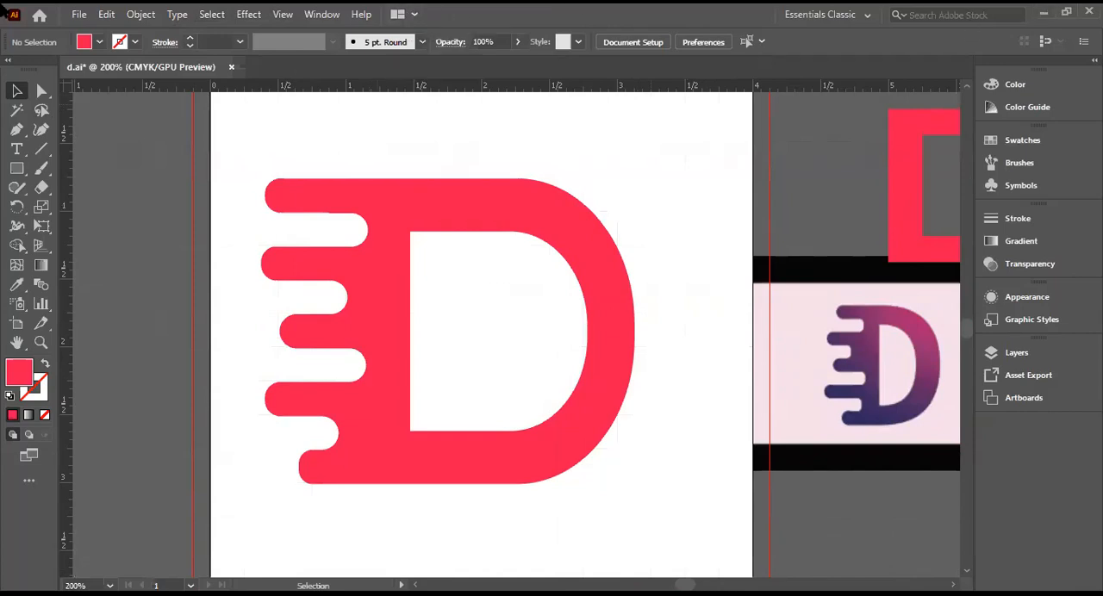
# Step: Return to the Home screen, and bring up the new-document dialog and dismiss it
pyautogui.click(40, 16)
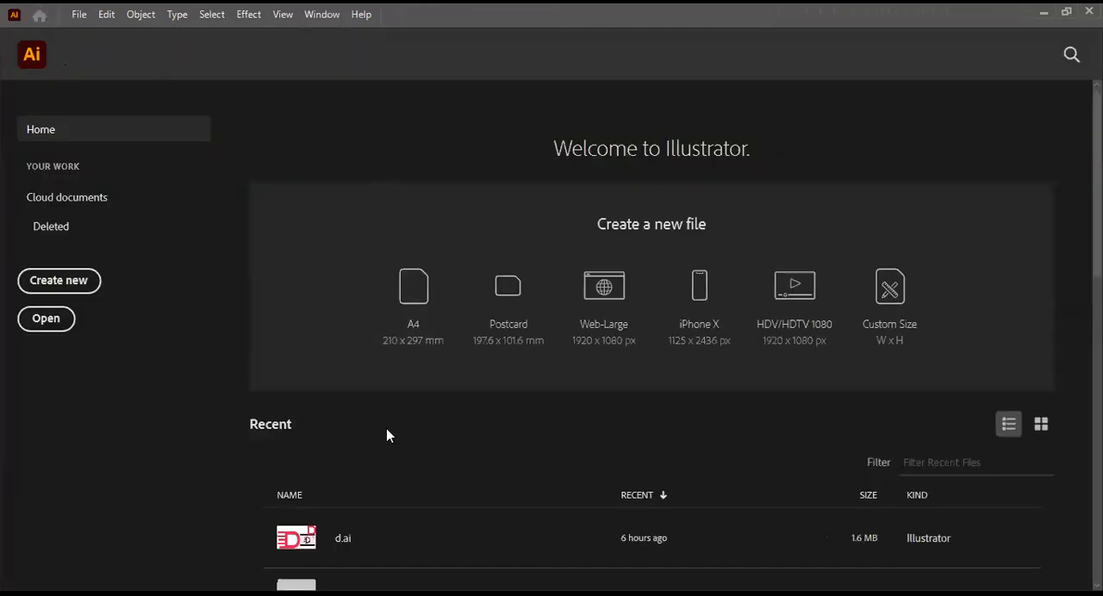
pyautogui.click(60, 282)
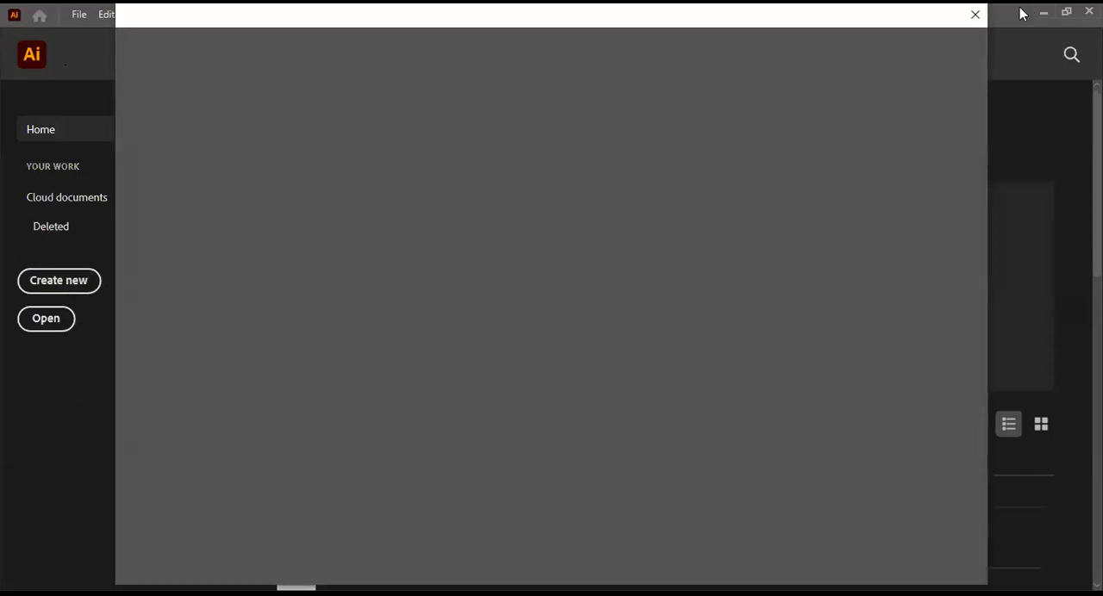
pyautogui.click(977, 15)
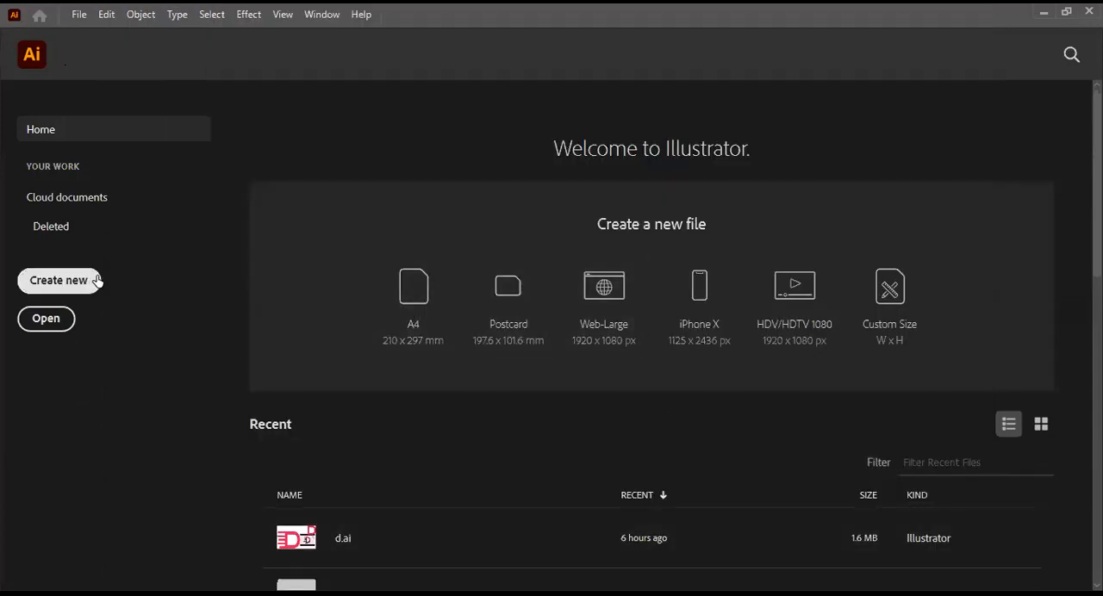
pyautogui.click(59, 281)
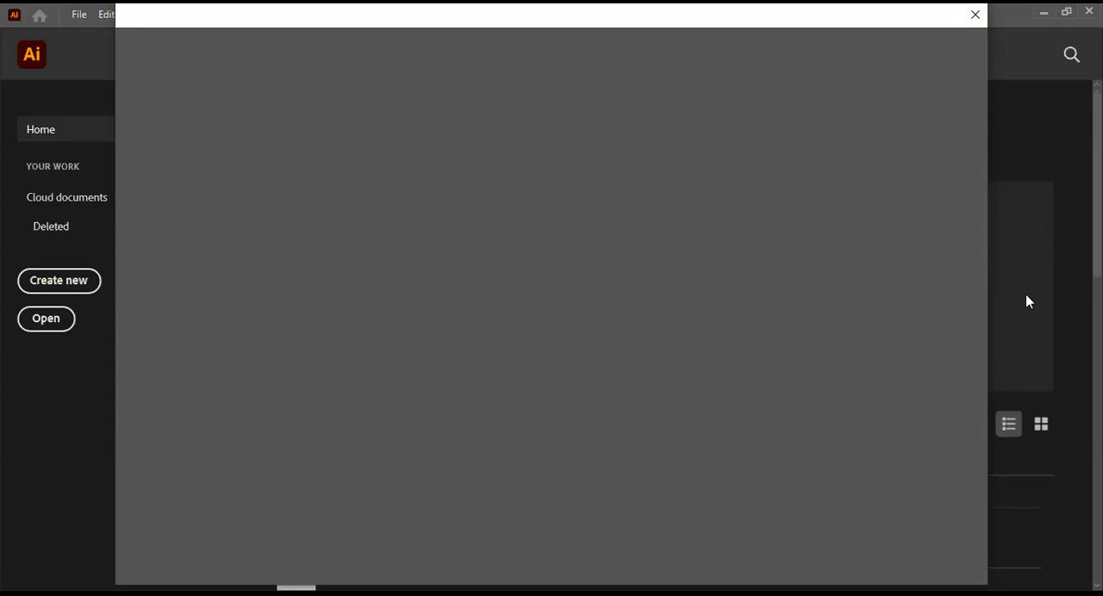
pyautogui.click(975, 17)
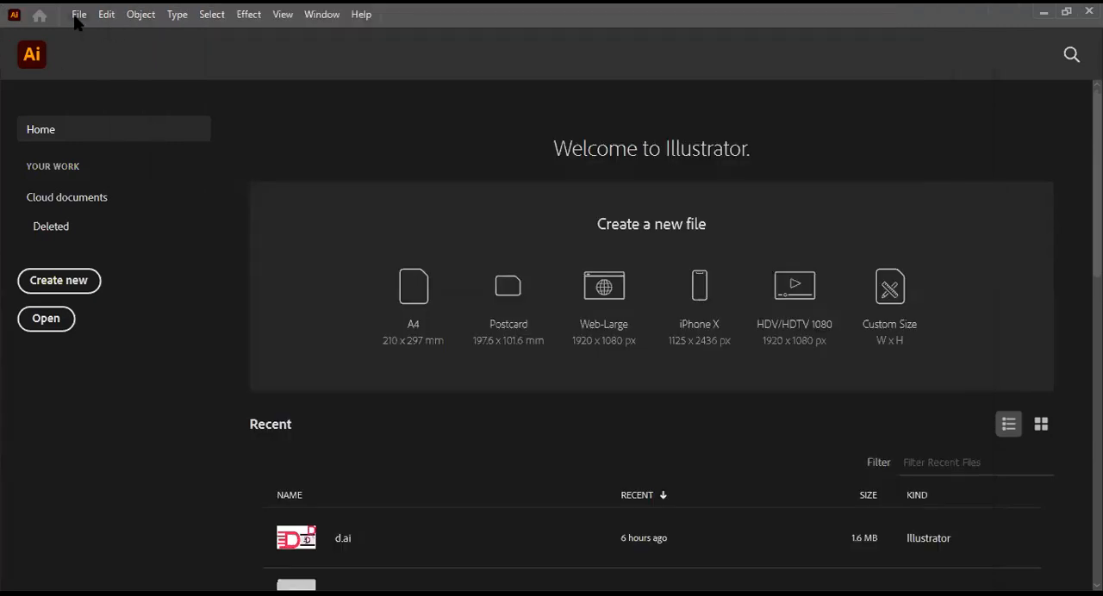
pyautogui.click(77, 19)
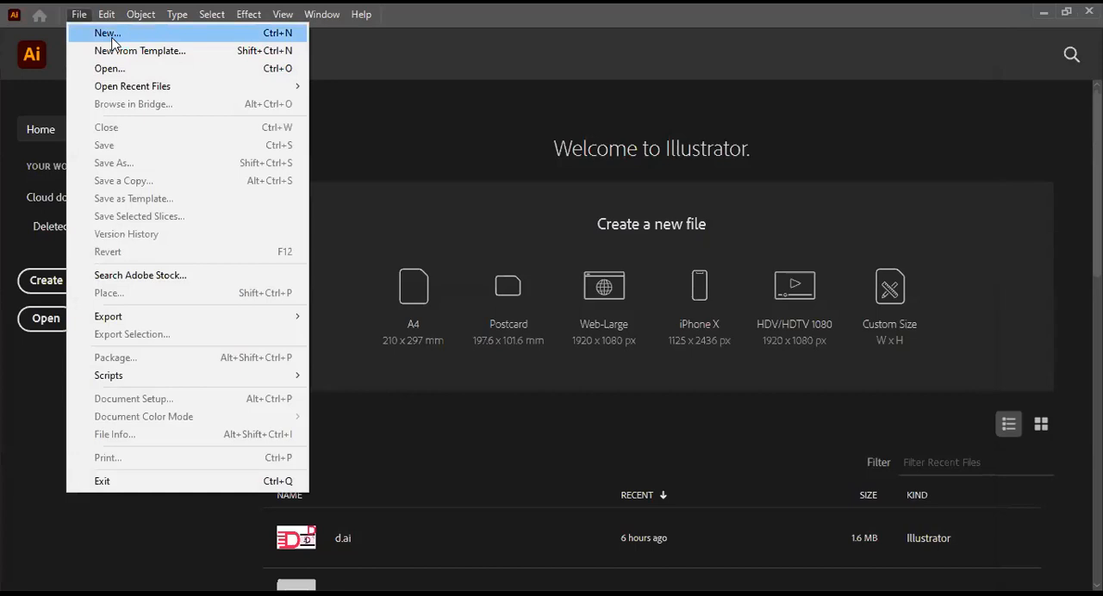
pyautogui.click(29, 498)
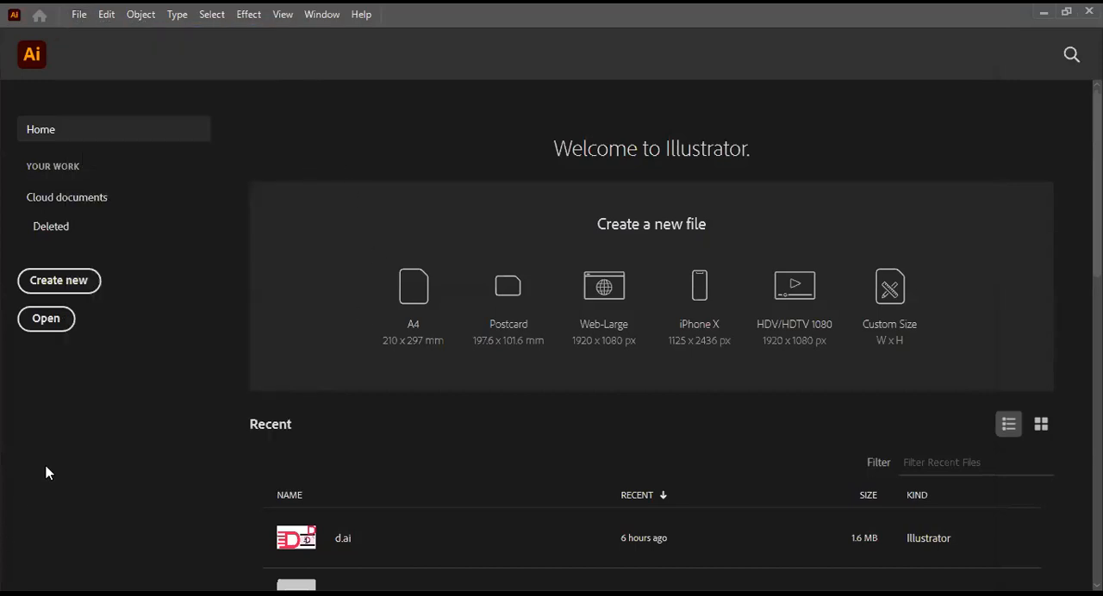
pyautogui.click(58, 282)
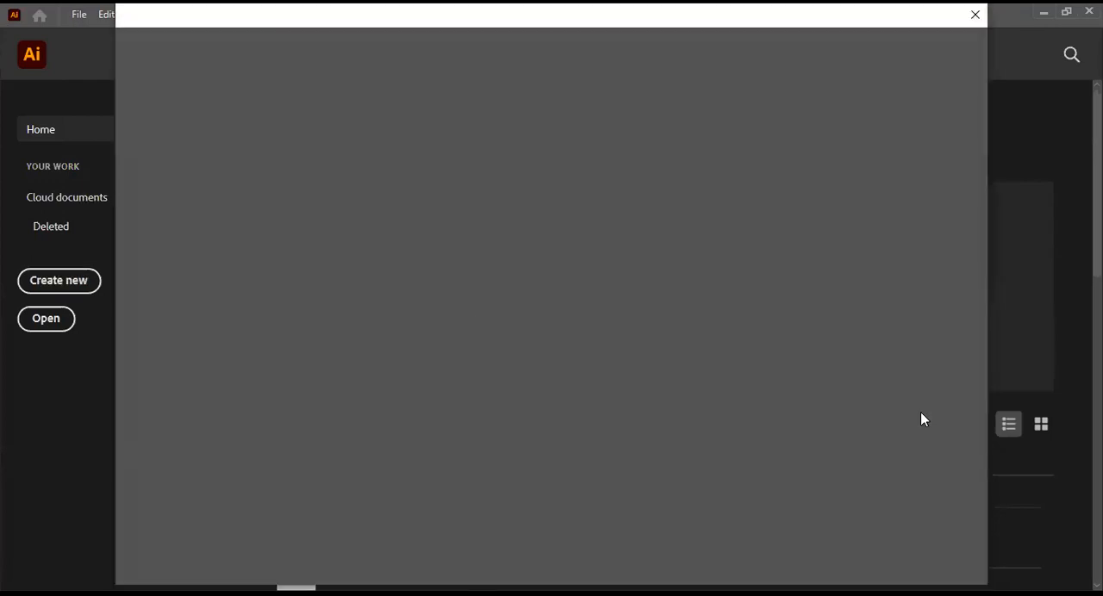
pyautogui.click(966, 13)
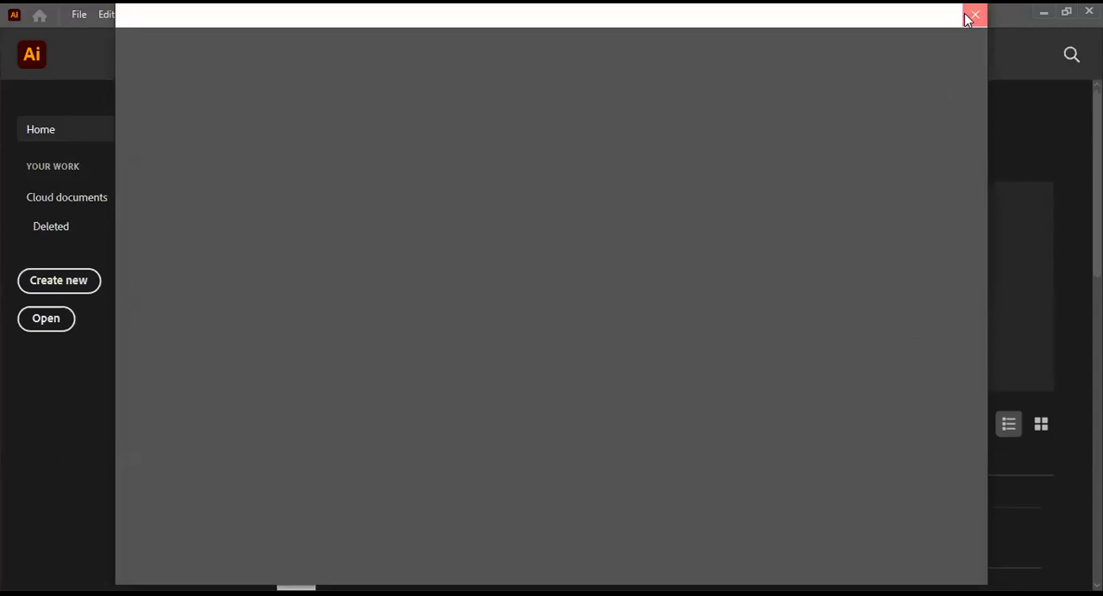
pyautogui.scroll(-8, 617, 452)
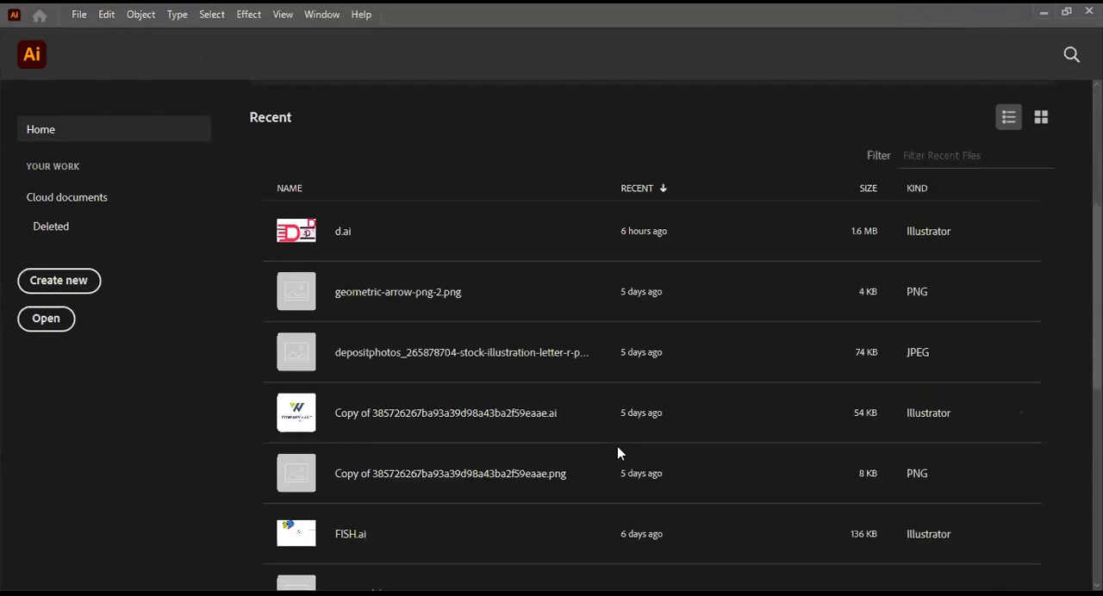
pyautogui.scroll(8, 371, 512)
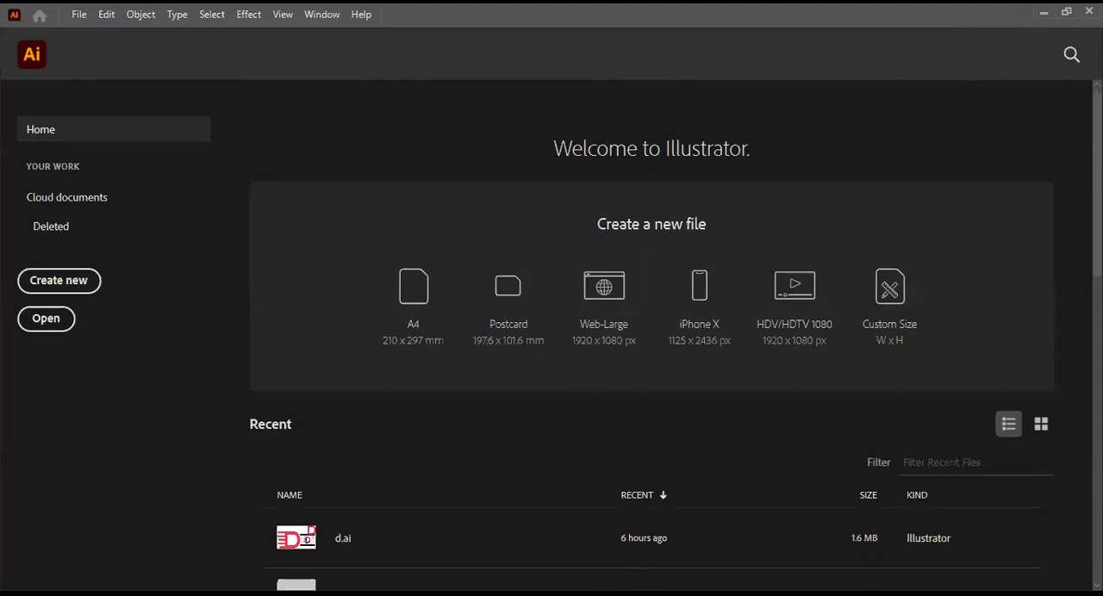
# Step: Create two blank documents from the A4 preset (210 x 297 mm), returning to the Home screen in between
pyautogui.click(398, 282)
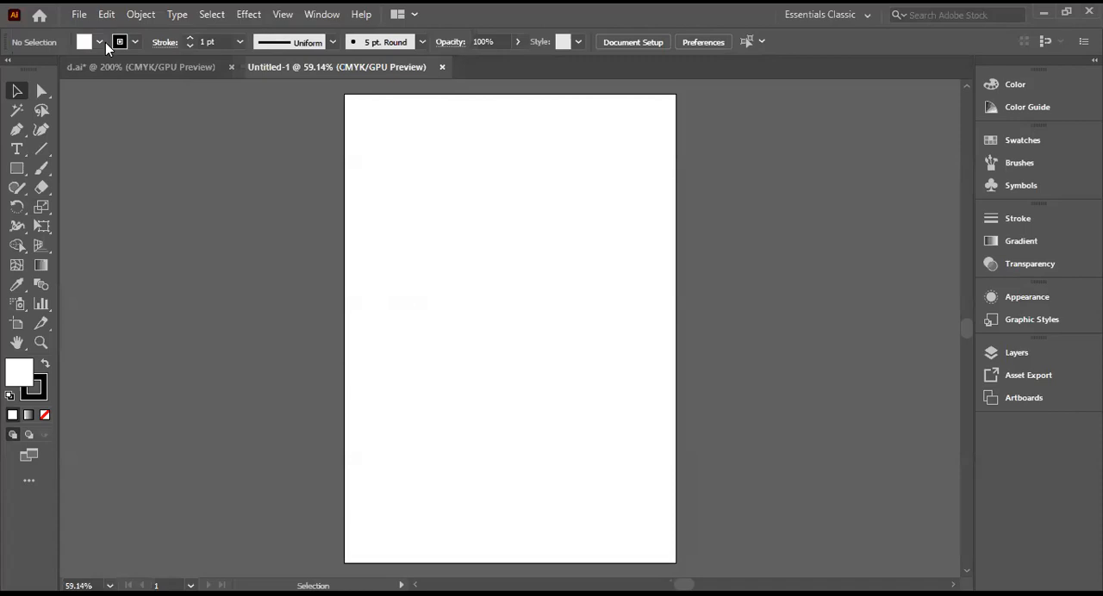
pyautogui.click(43, 15)
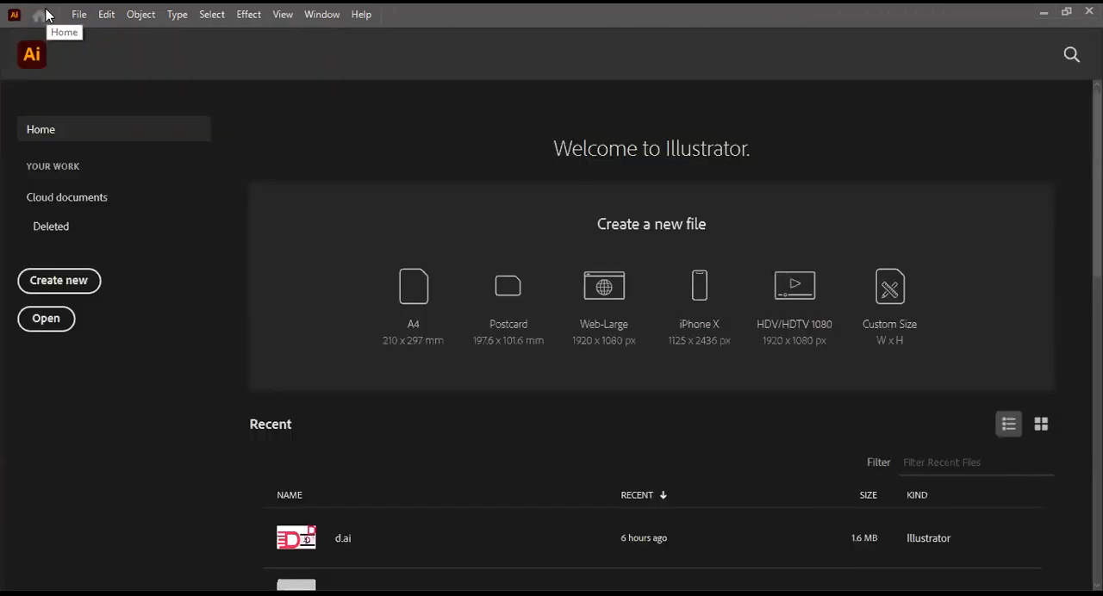
pyautogui.click(78, 13)
pyautogui.moveTo(106, 15)
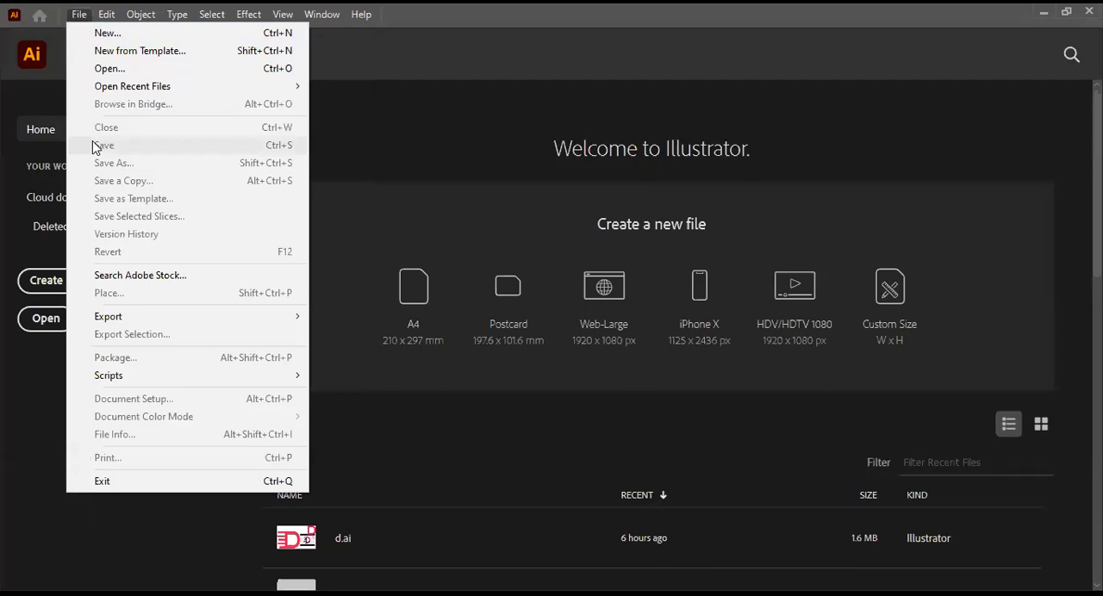
pyautogui.click(108, 33)
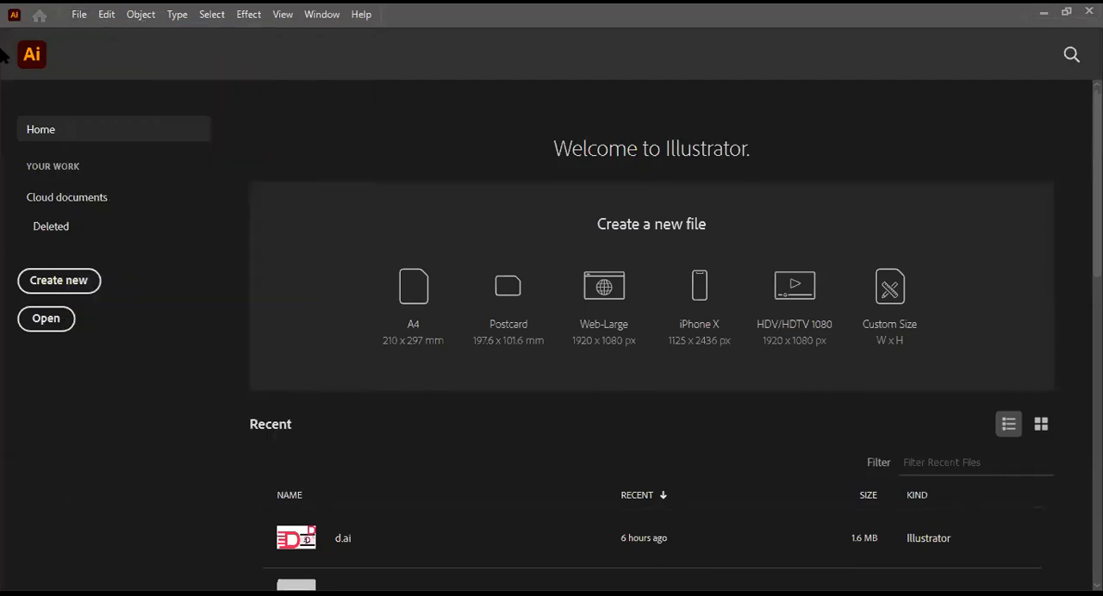
pyautogui.click(417, 318)
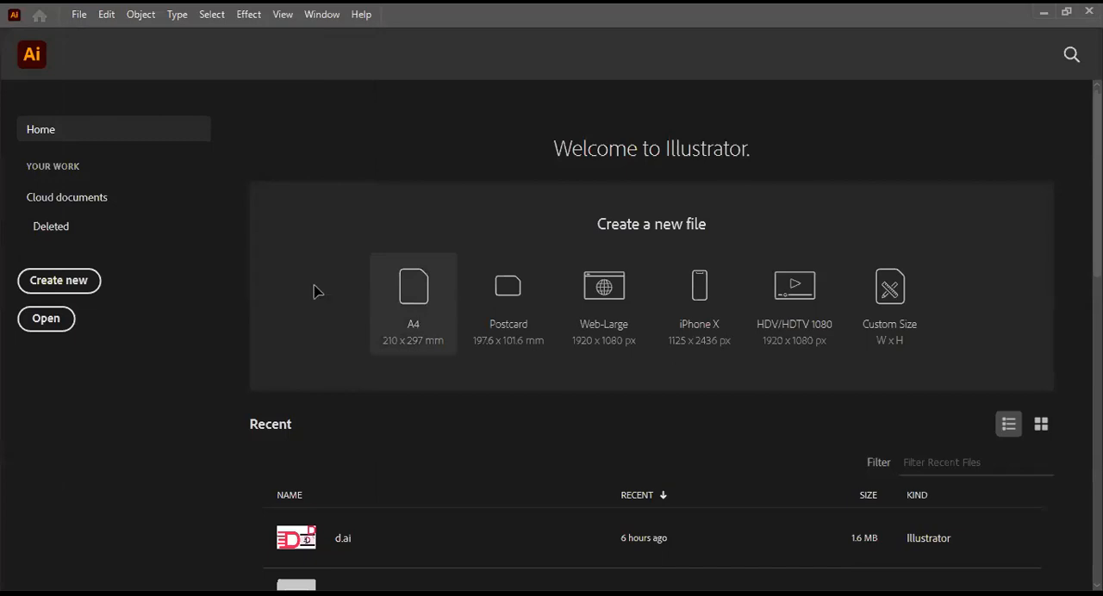
pyautogui.click(79, 15)
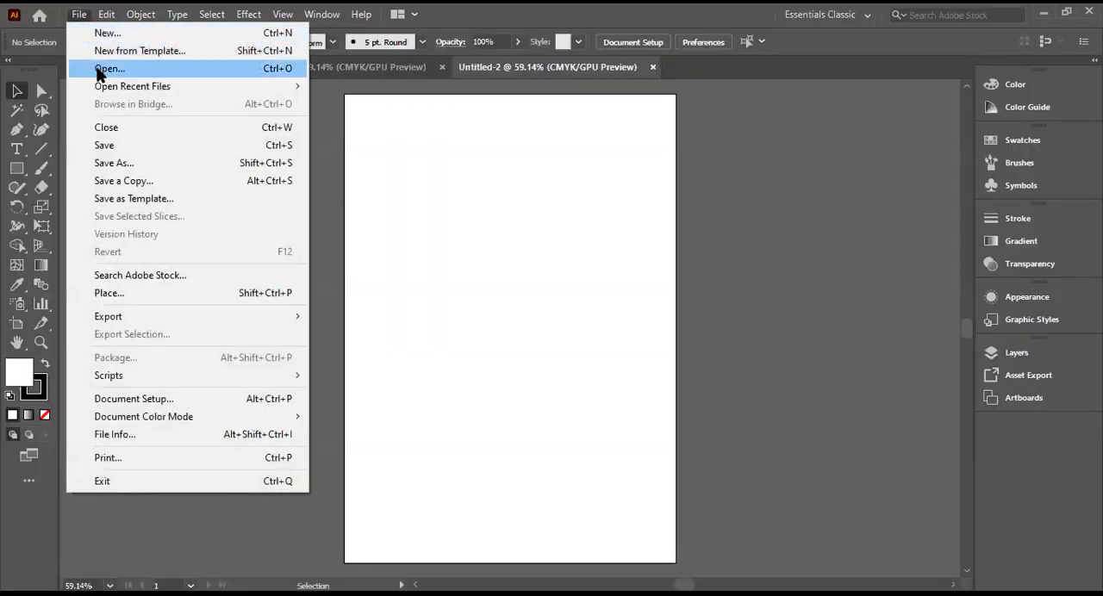
pyautogui.click(97, 69)
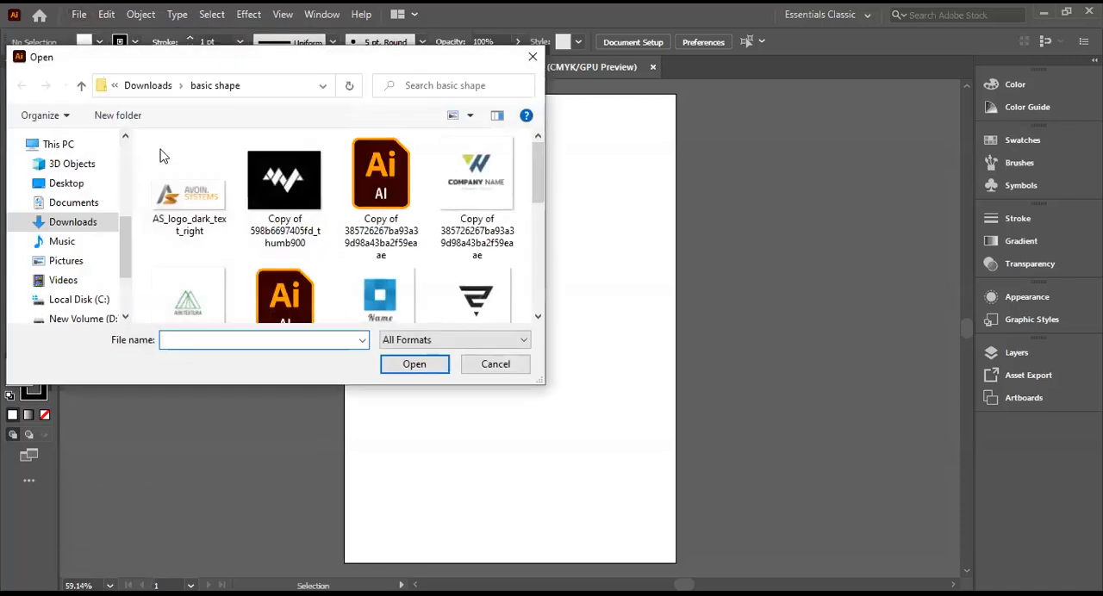
pyautogui.scroll(-3, 293, 231)
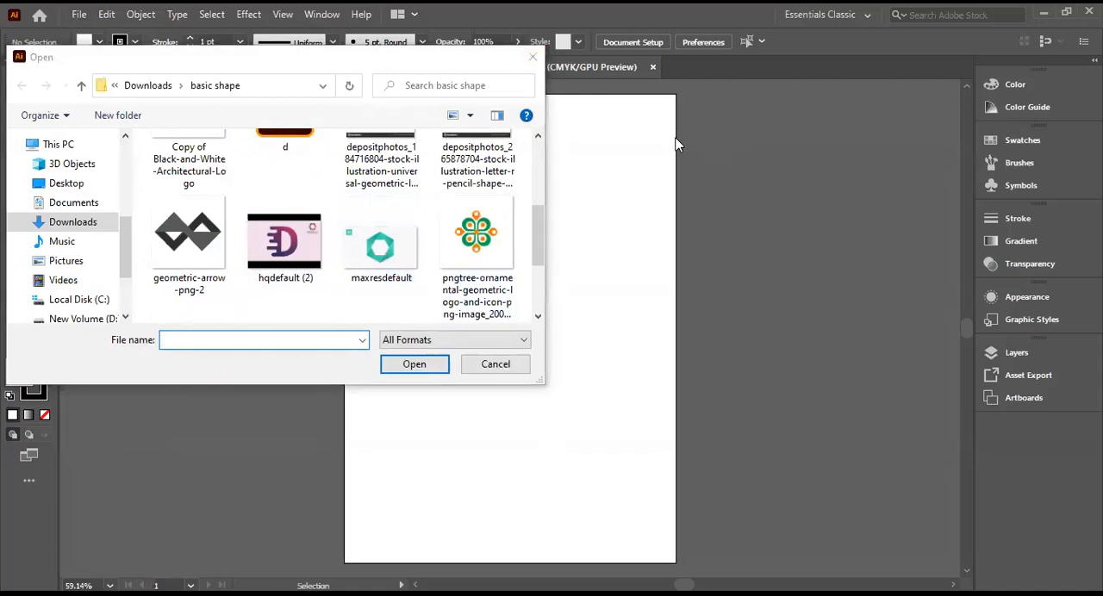
pyautogui.click(530, 59)
# Step: Place the geometric-arrow-png-2 image from the basic shape folder and move it off the artboard, beside its right edge
pyautogui.click(79, 15)
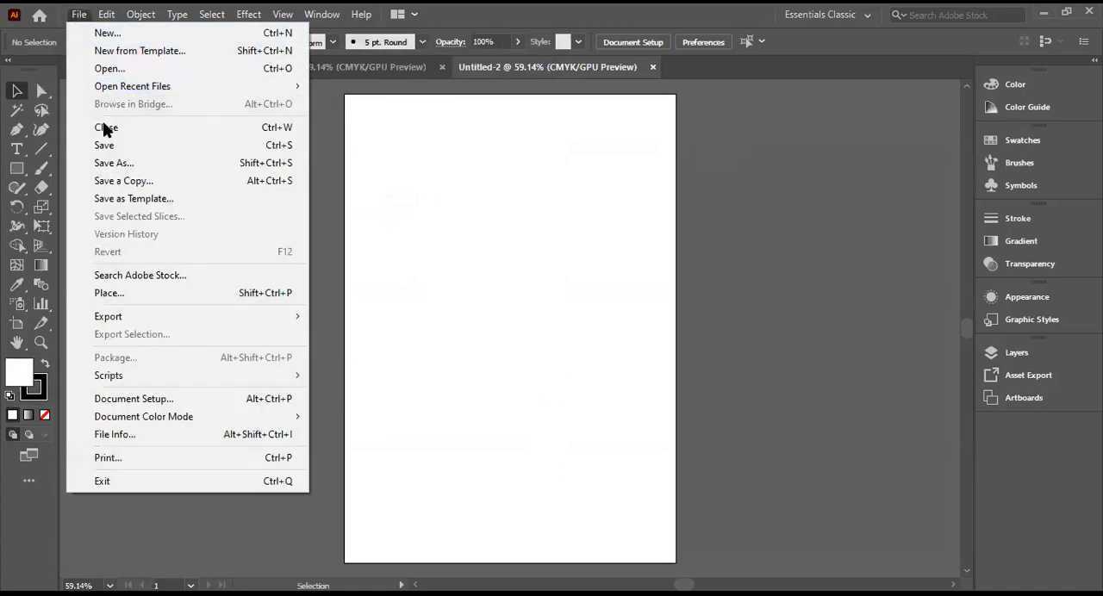
pyautogui.click(101, 295)
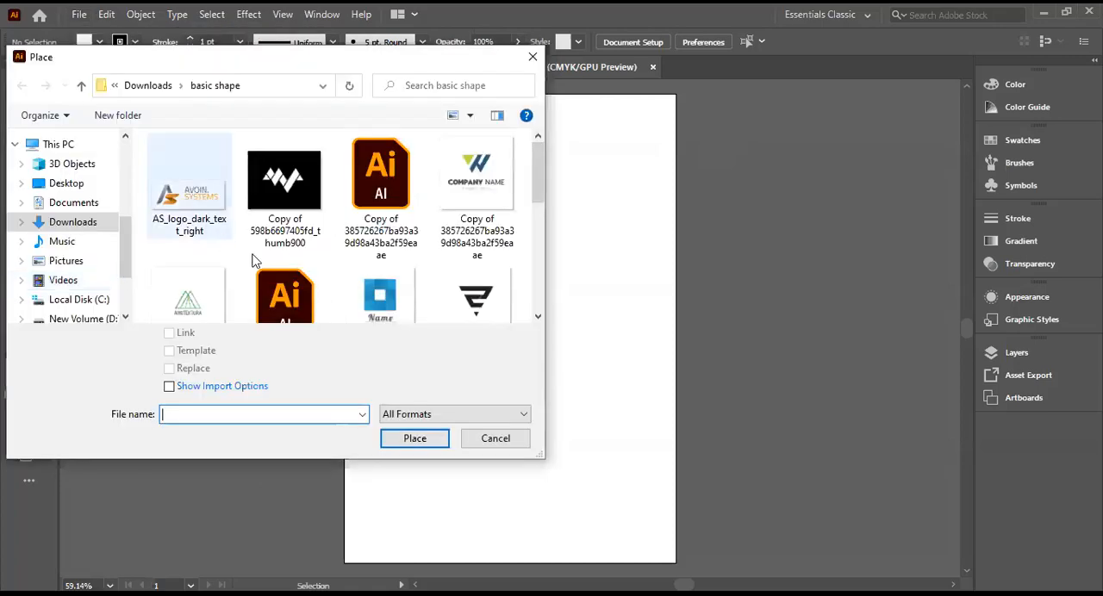
pyautogui.scroll(-1, 362, 285)
pyautogui.scroll(-2, 444, 276)
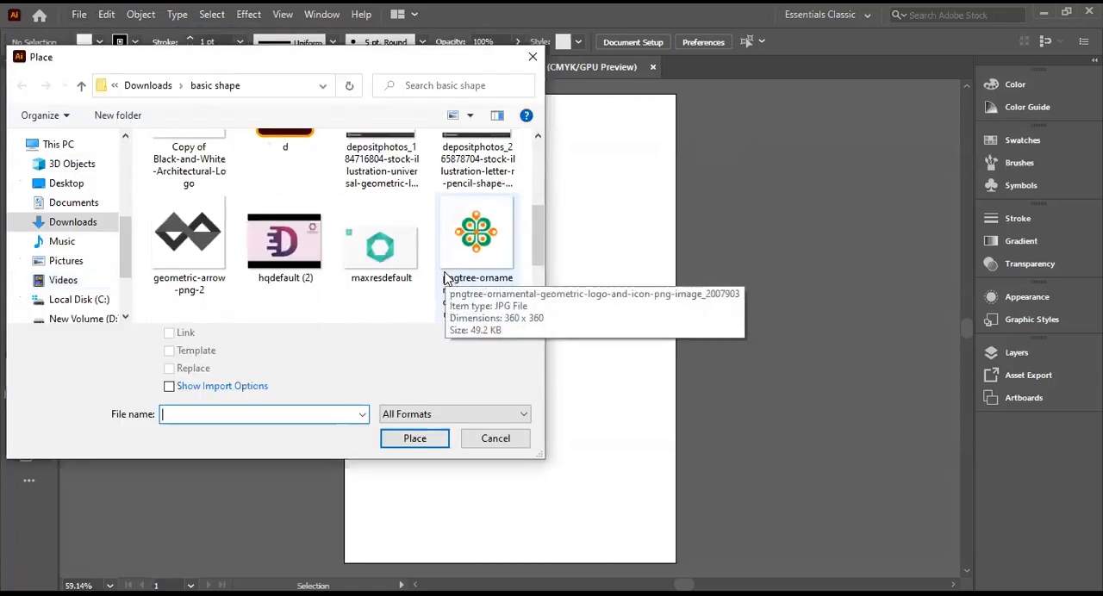
pyautogui.scroll(1, 445, 275)
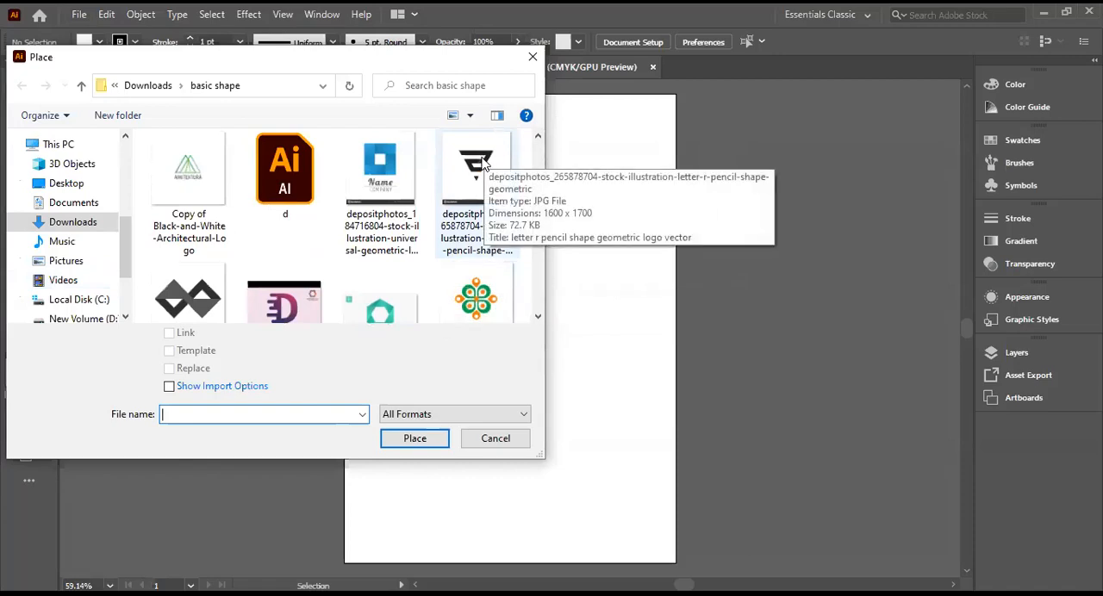
pyautogui.click(470, 171)
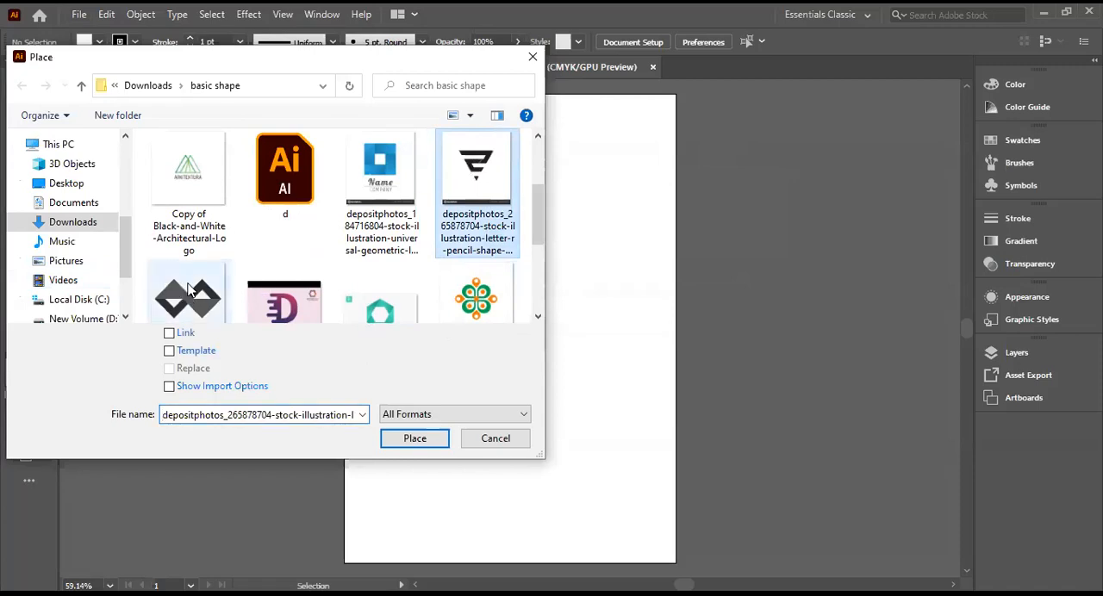
pyautogui.click(183, 318)
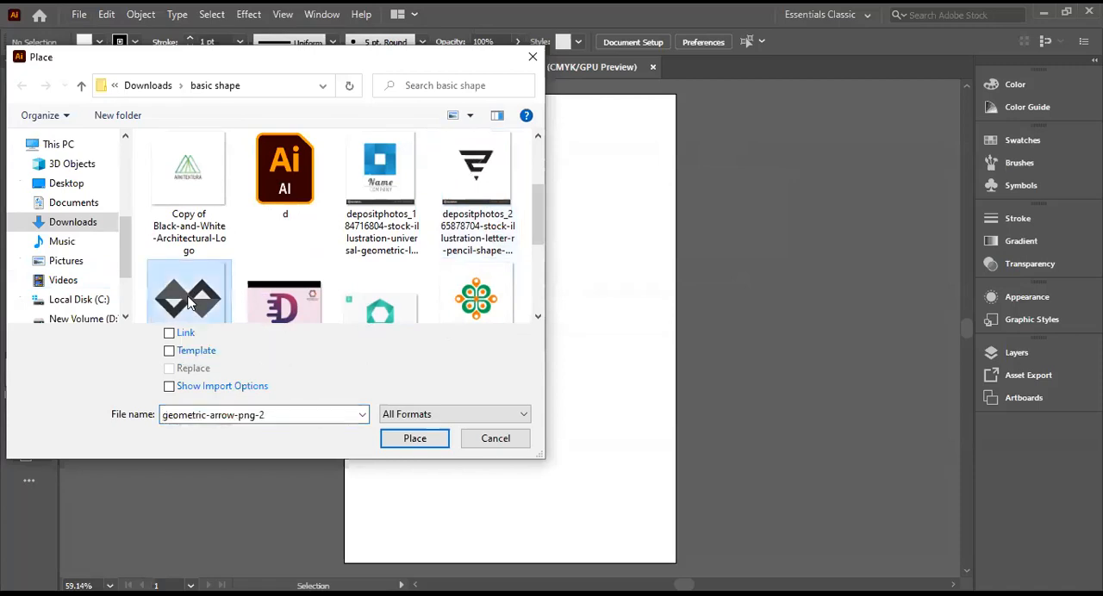
pyautogui.click(419, 442)
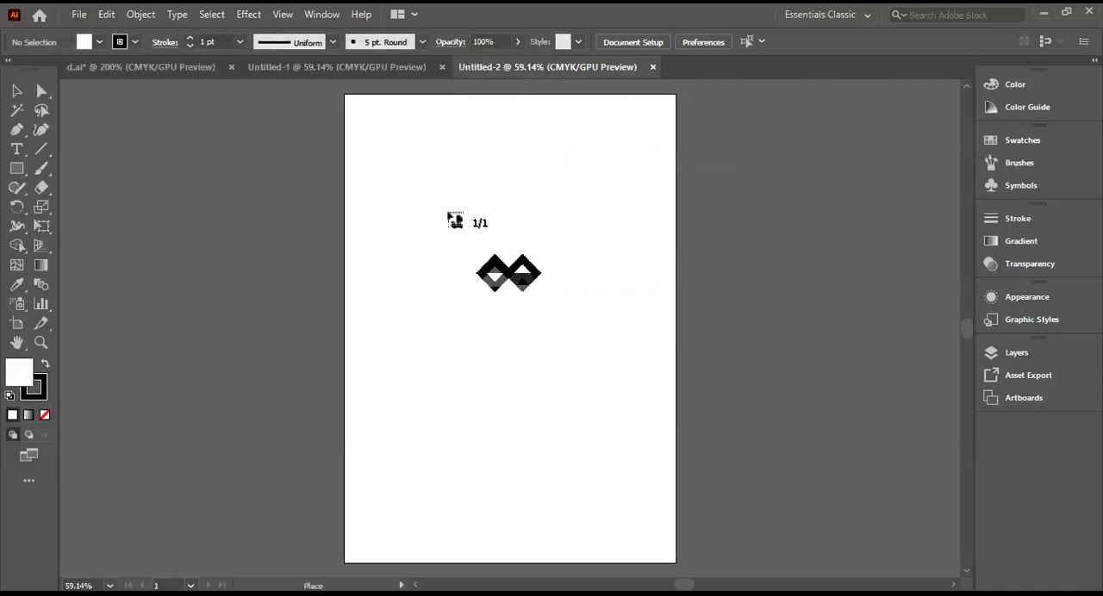
pyautogui.click(452, 205)
pyautogui.moveTo(709, 257); pyautogui.dragTo(929, 211)
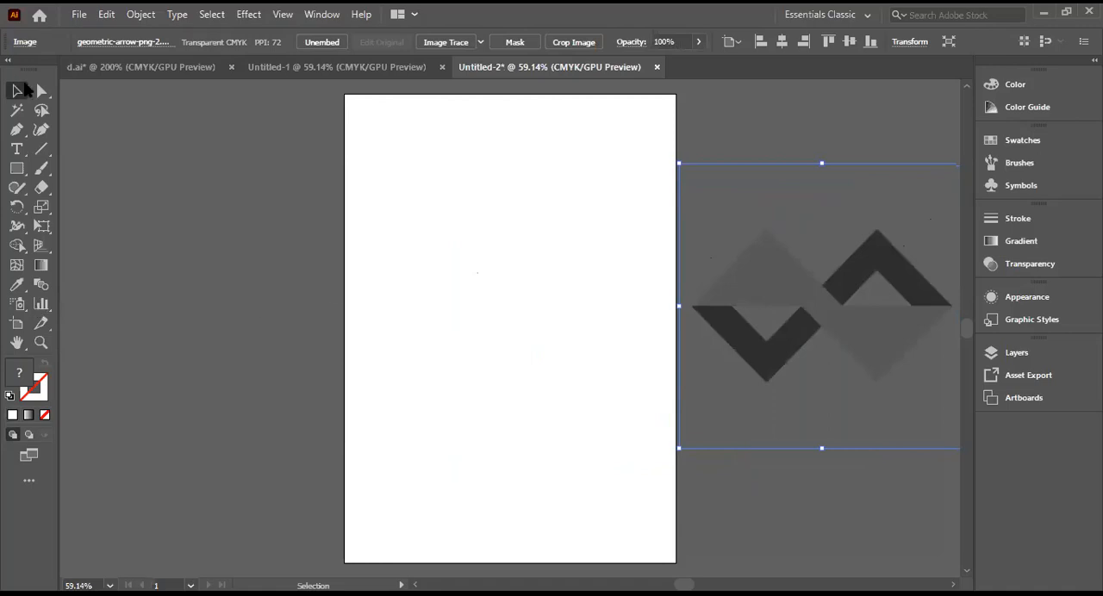
# Step: Draw a trial rectangle about 88 mm wide and 123 mm high on the artboard and delete it
pyautogui.click(16, 172)
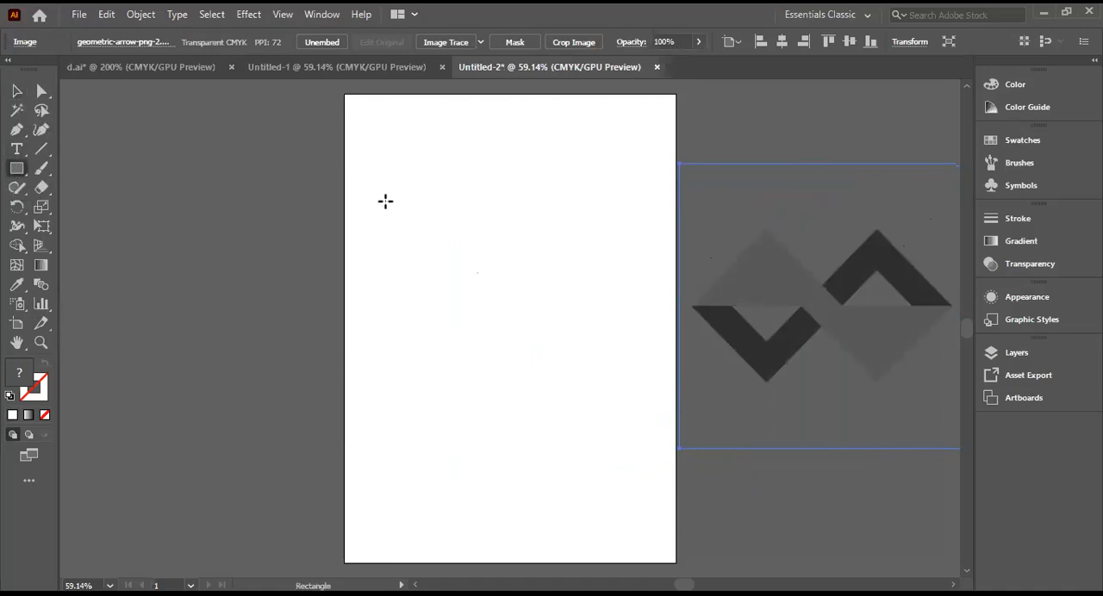
pyautogui.moveTo(392, 186); pyautogui.dragTo(531, 379)
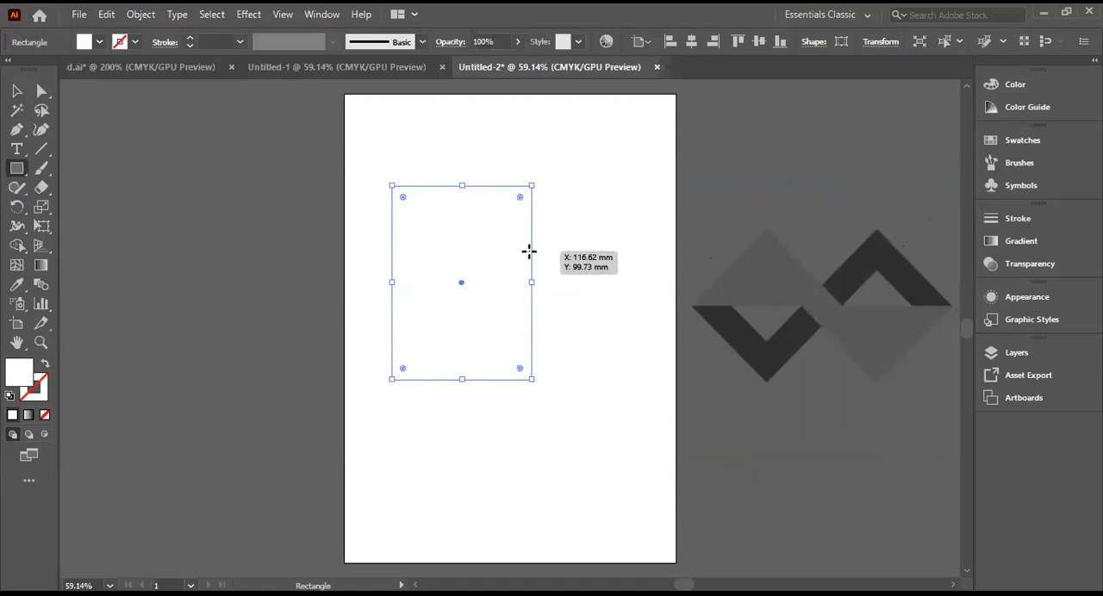
pyautogui.click(450, 287)
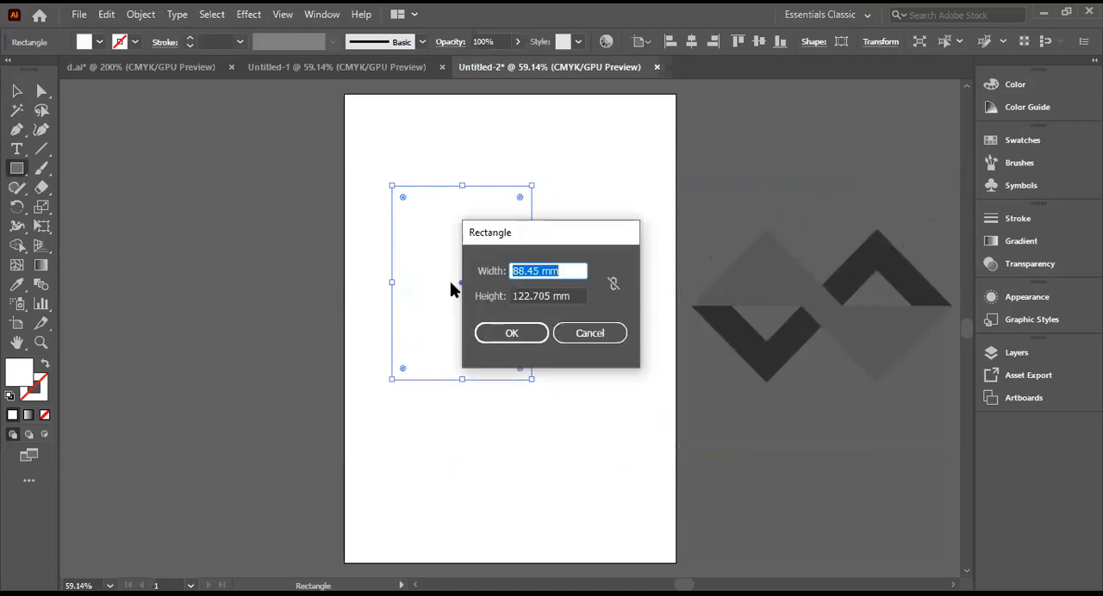
pyautogui.click(590, 333)
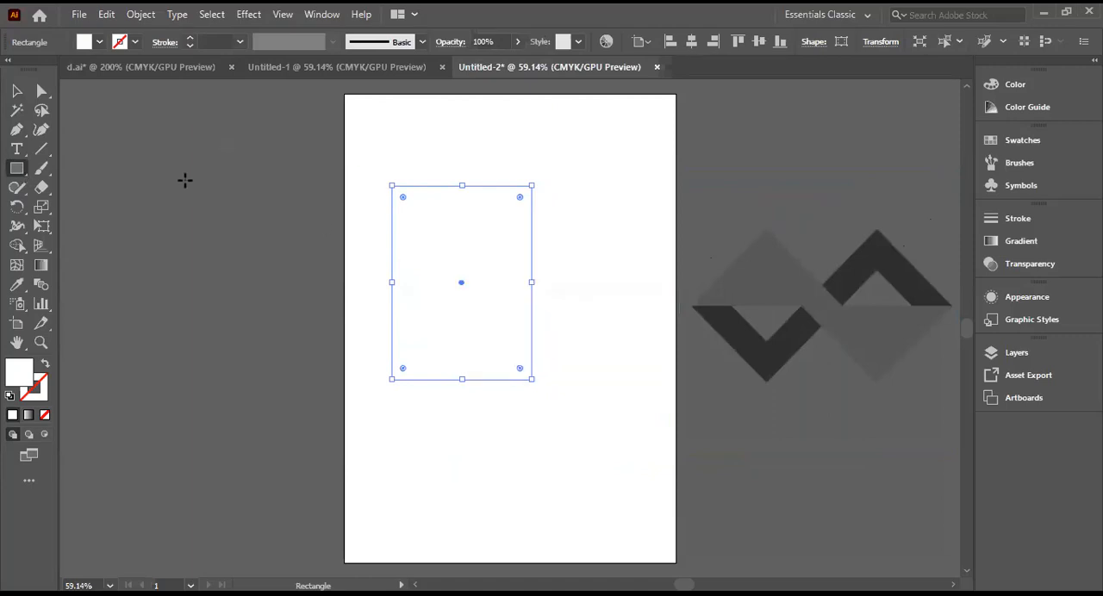
pyautogui.press('Delete')
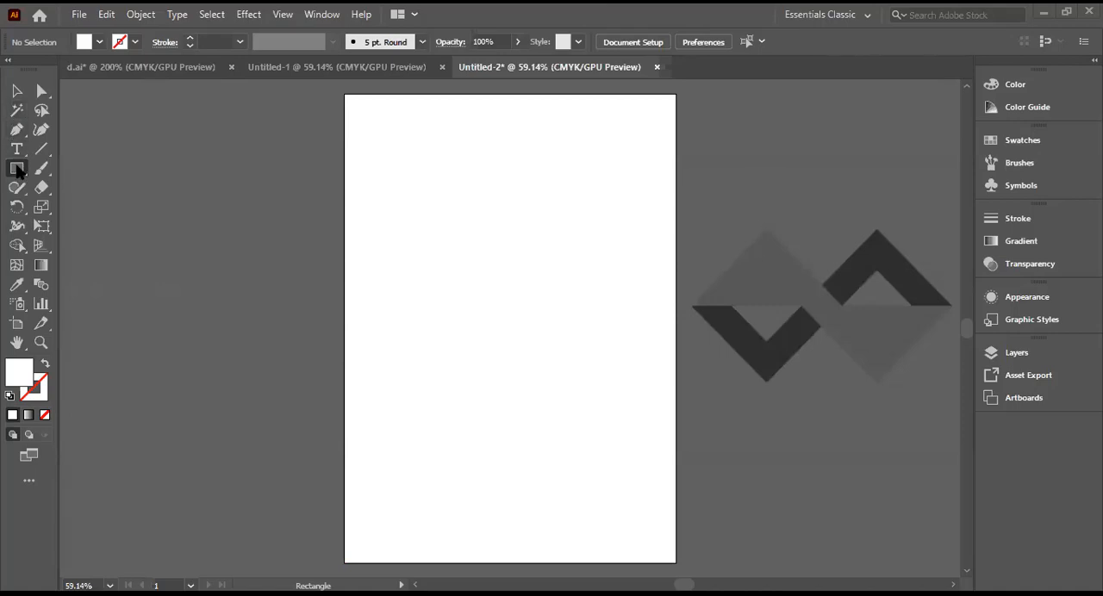
# Step: Draw a trial square and a tiny rectangle near its centre, and delete the tiny one
pyautogui.moveTo(423, 225); pyautogui.dragTo(465, 347)
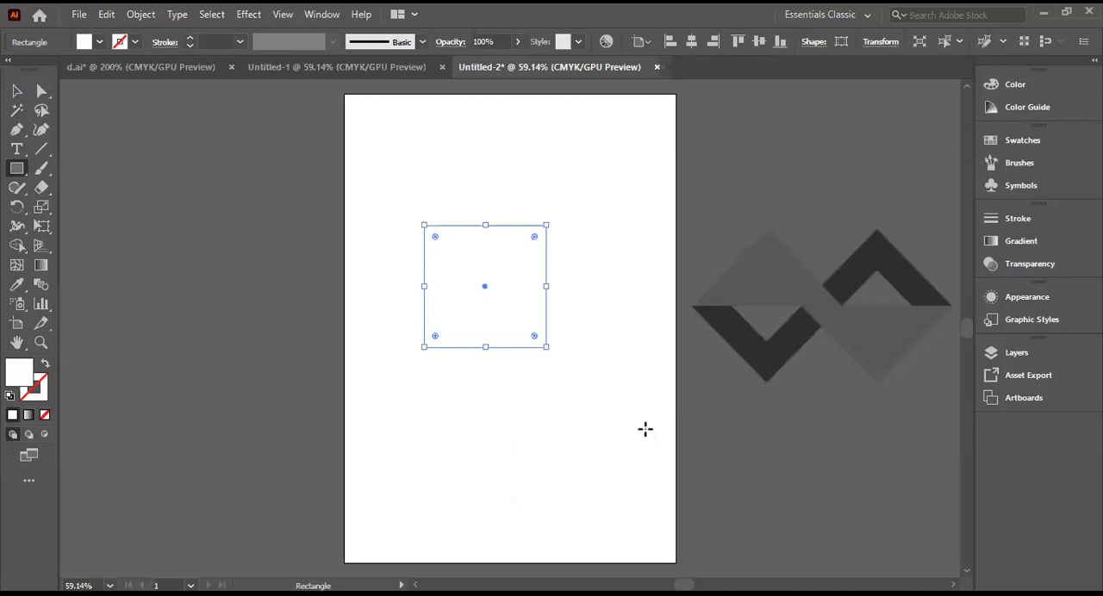
pyautogui.moveTo(492, 282)
pyautogui.mouseDown()
pyautogui.moveTo(438, 269)
pyautogui.moveTo(463, 293)
pyautogui.moveTo(485, 289)
pyautogui.mouseUp()
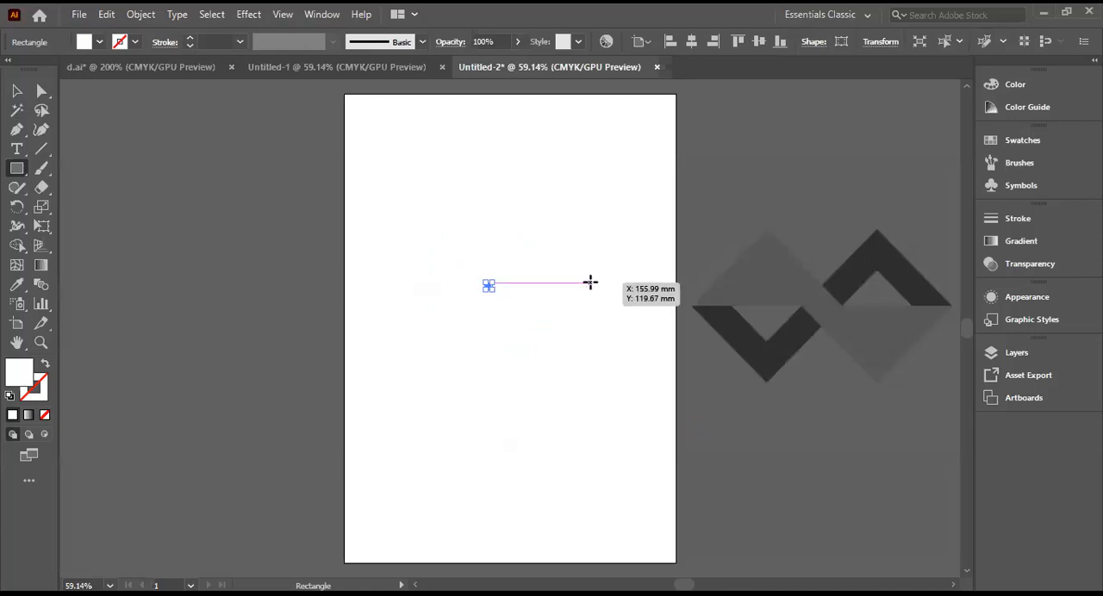
pyautogui.press('Delete')
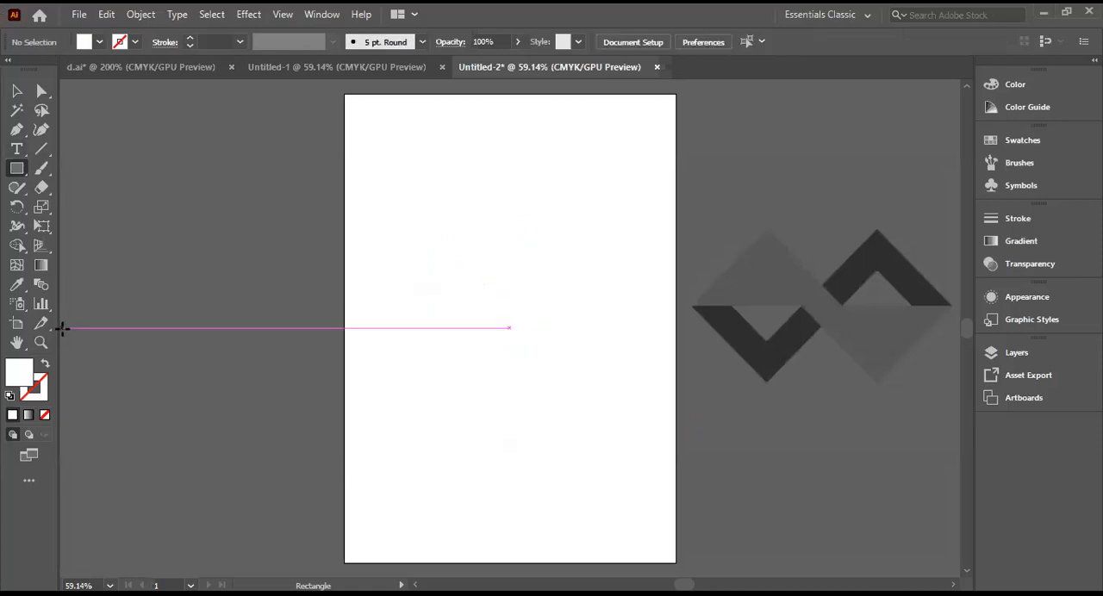
# Step: Draw a white square on the artboard, move it near the upper edge and stretch it slightly taller from its upper-right corner
pyautogui.moveTo(380, 207); pyautogui.dragTo(489, 374)
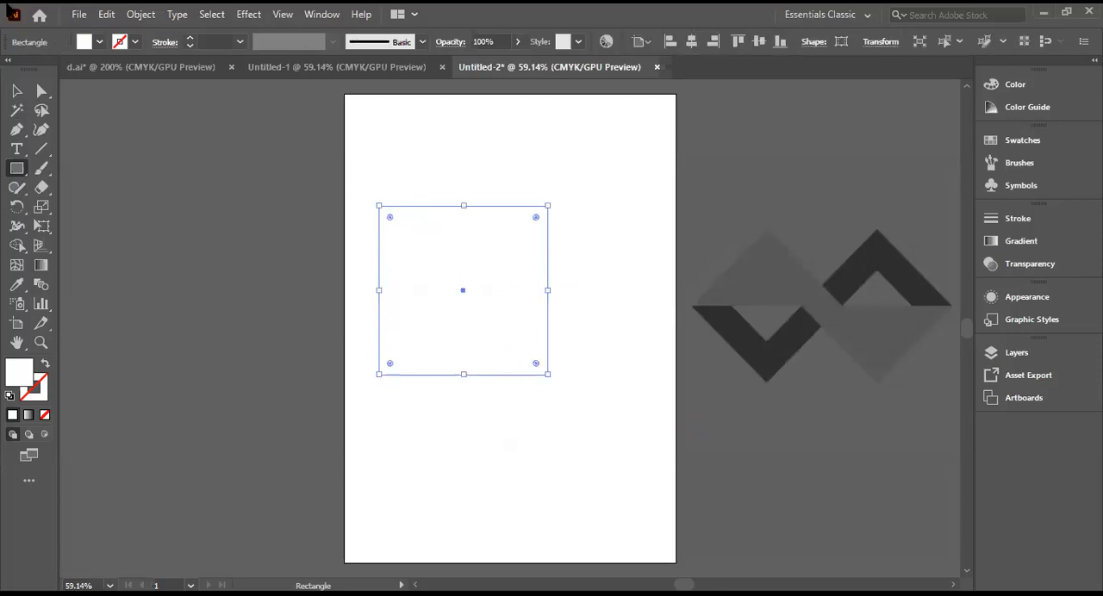
pyautogui.click(18, 90)
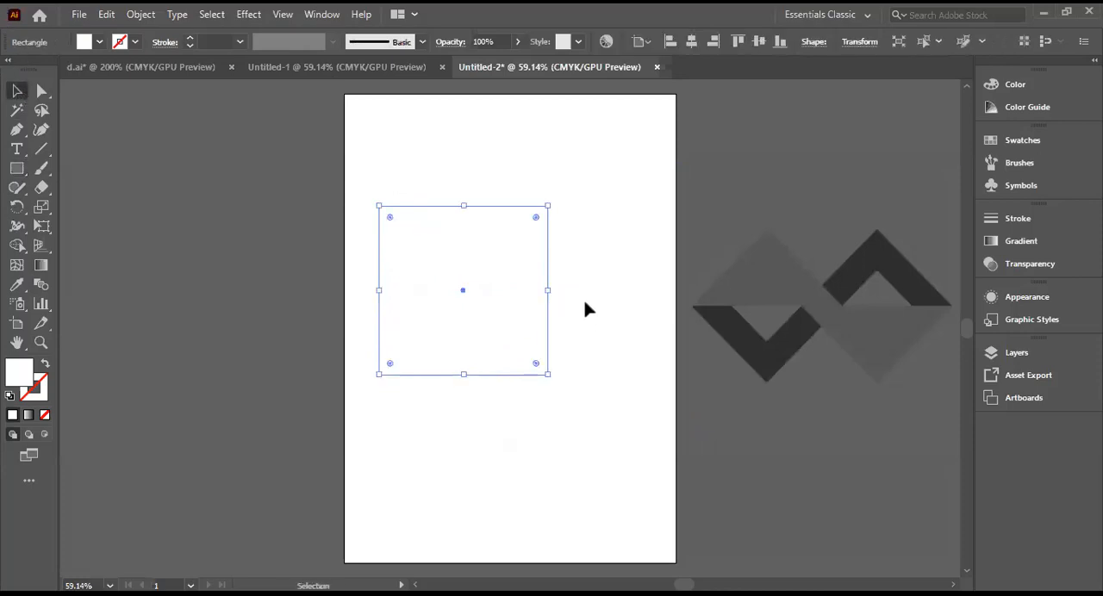
pyautogui.moveTo(431, 249); pyautogui.dragTo(422, 186)
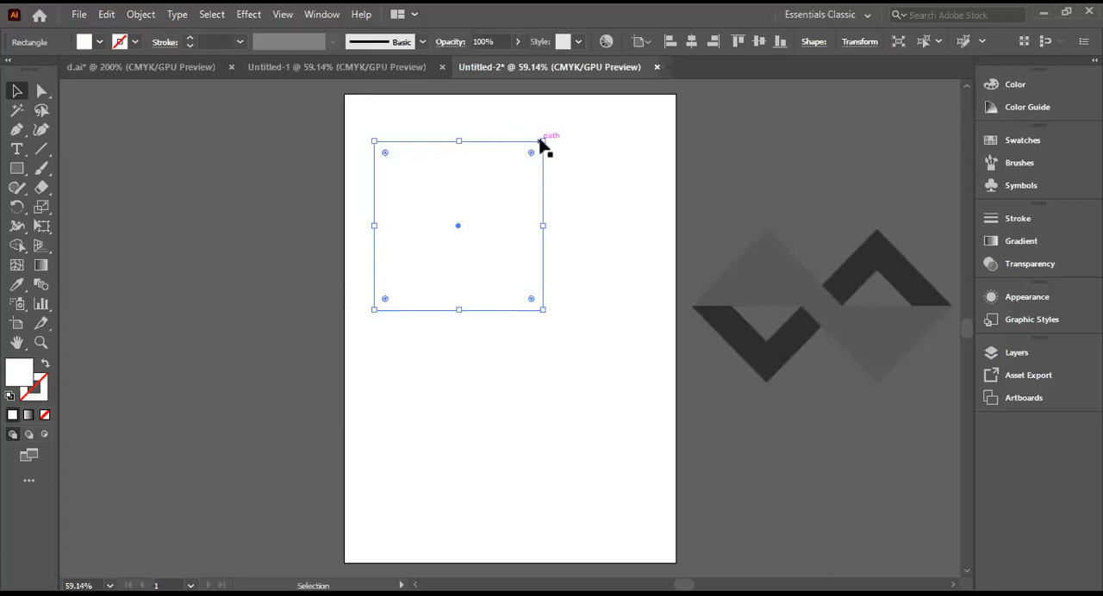
pyautogui.moveTo(544, 138); pyautogui.dragTo(545, 134)
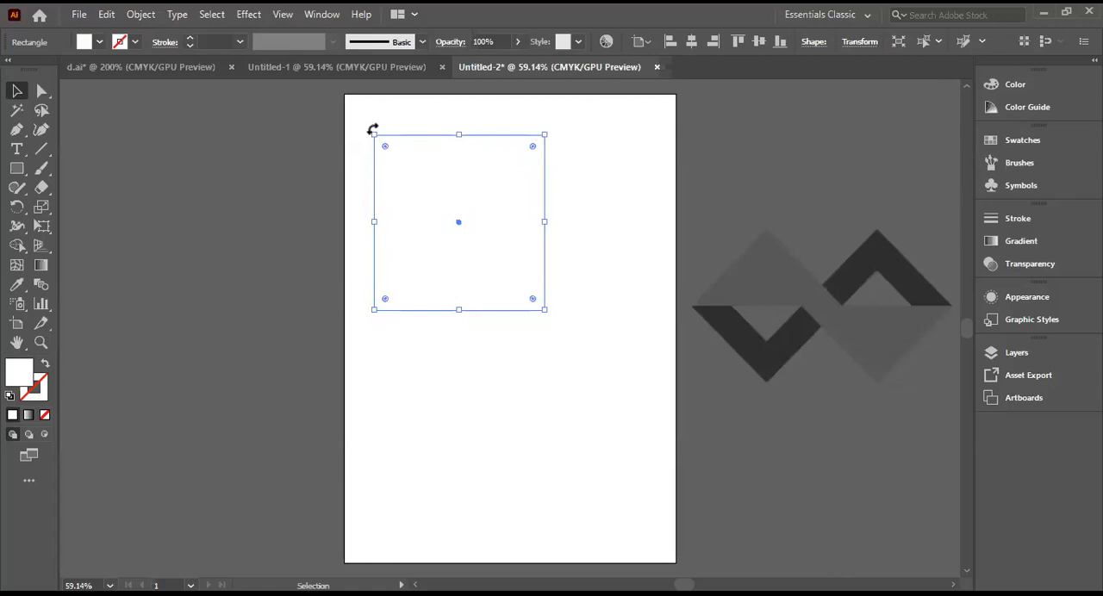
# Step: Rotate the white square counterclockwise into a diamond and swap the Eraser for the Scissors tool
pyautogui.moveTo(372, 126); pyautogui.dragTo(334, 227)
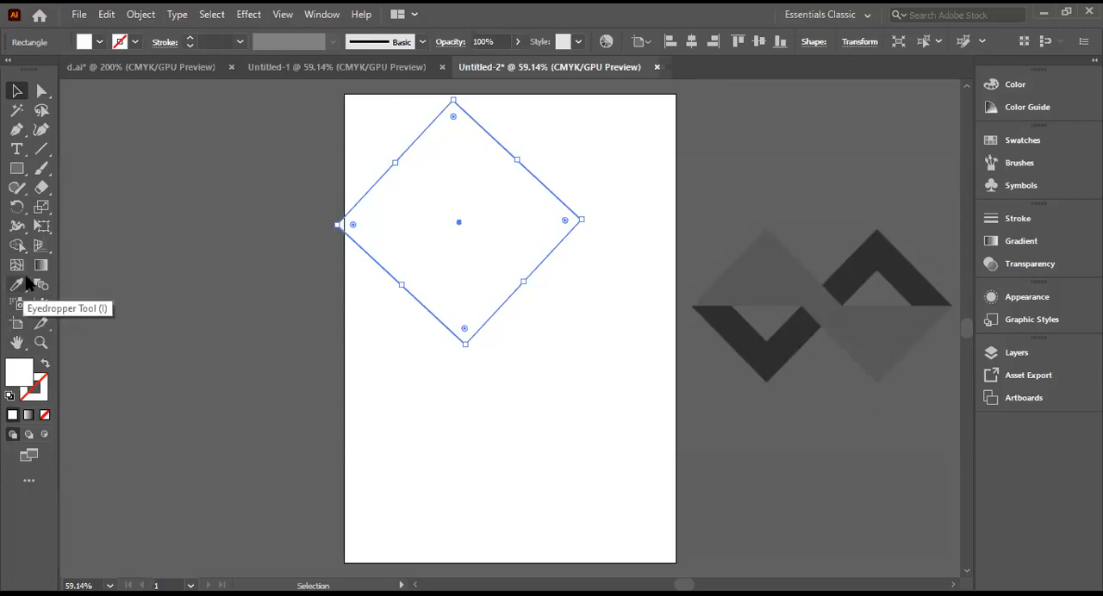
pyautogui.click(48, 195)
pyautogui.moveTo(53, 188); pyautogui.dragTo(73, 204)
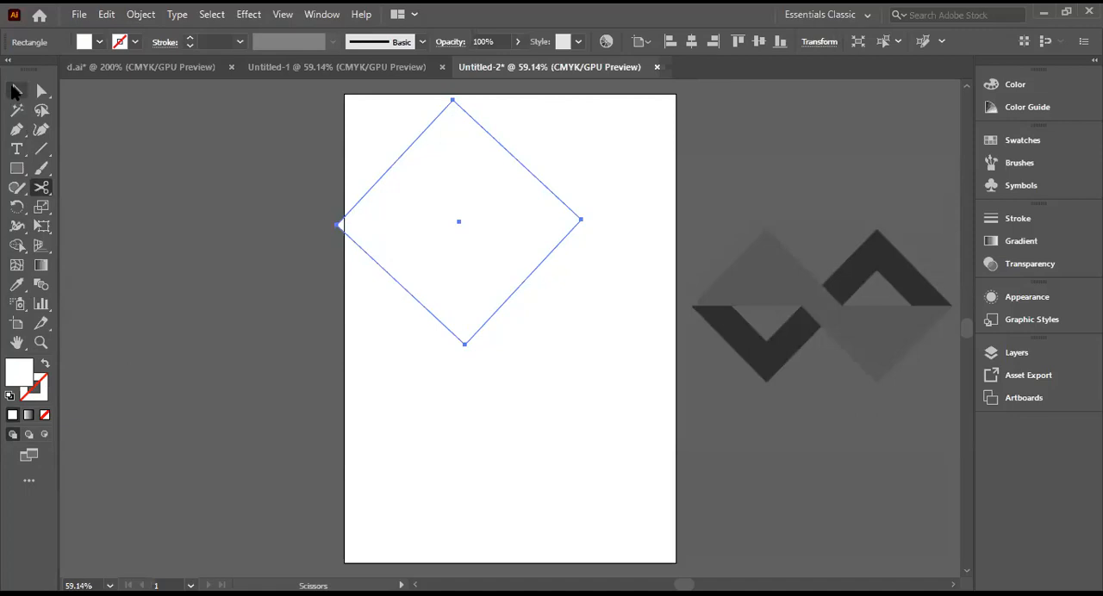
pyautogui.click(16, 90)
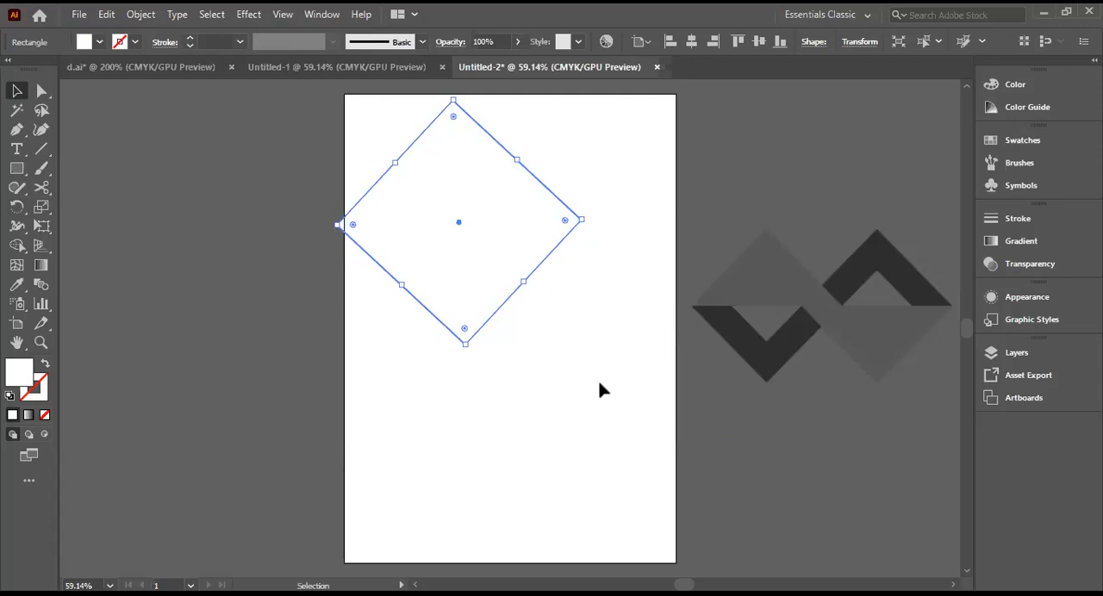
# Step: Try to pick the diamond's left and right corner points with the Selection tool
pyautogui.click(339, 228)
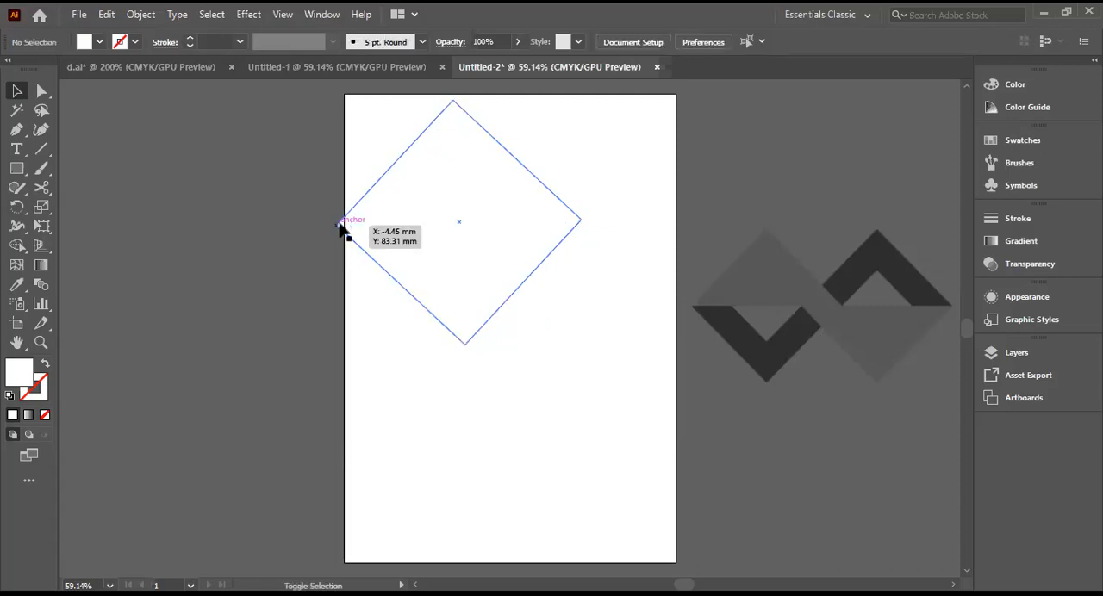
pyautogui.click(581, 222)
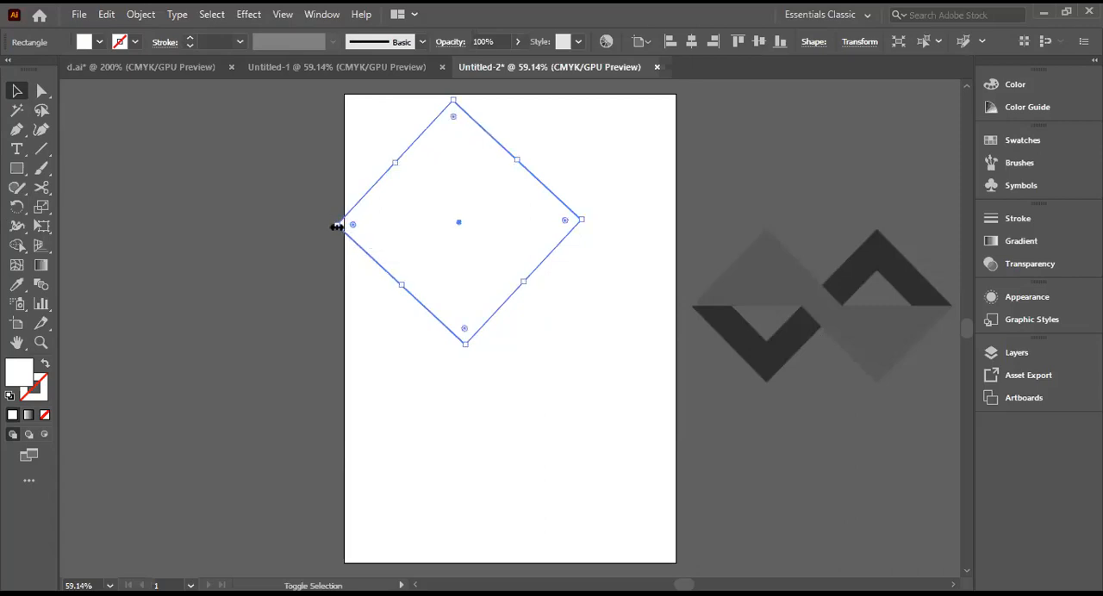
pyautogui.keyDown('shift'); pyautogui.click(338, 226); pyautogui.keyUp('shift')
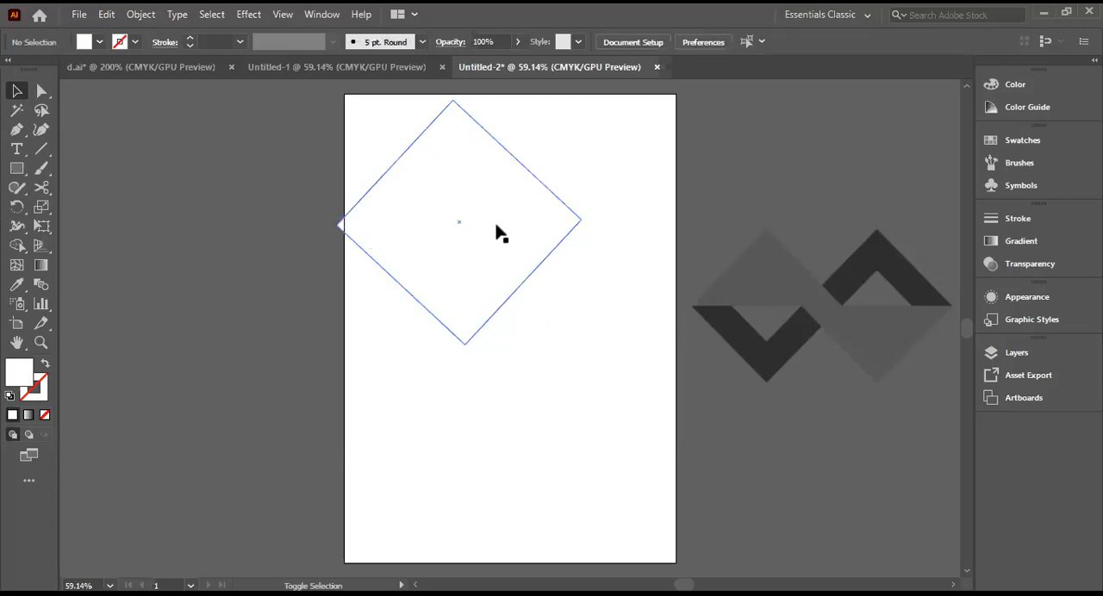
pyautogui.click(580, 221)
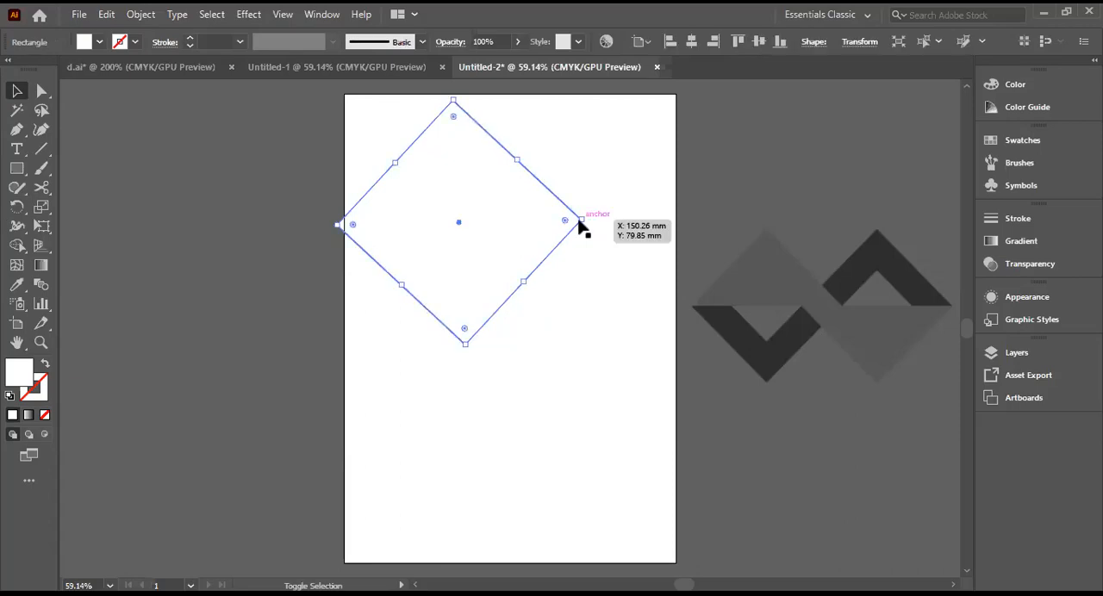
pyautogui.moveTo(586, 220); pyautogui.dragTo(589, 221)
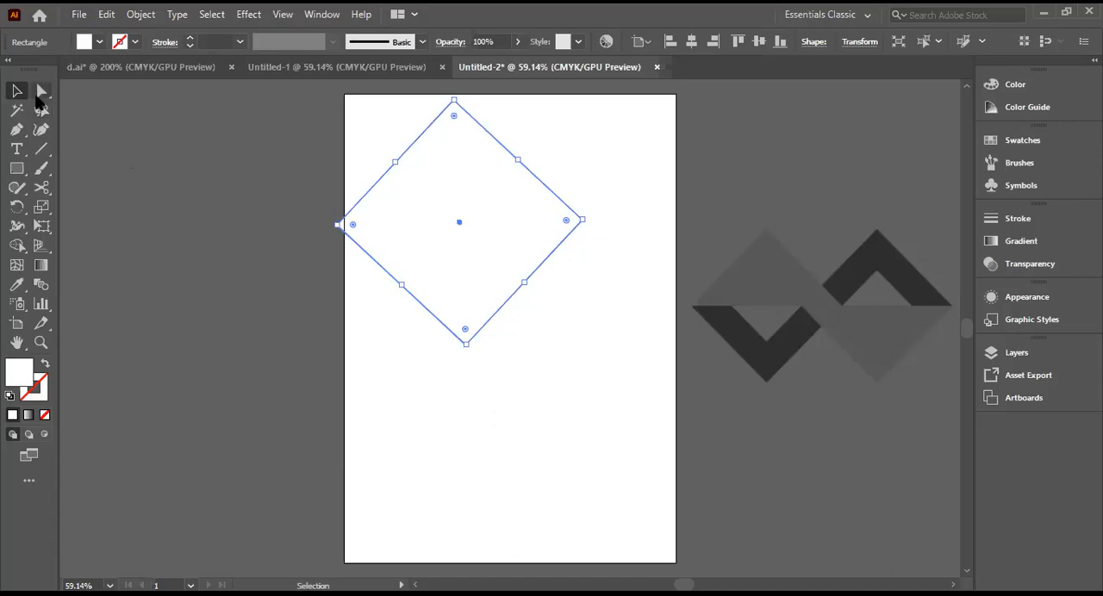
# Step: Select the diamond's left and right corner anchors with the Direct Selection tool
pyautogui.click(37, 98)
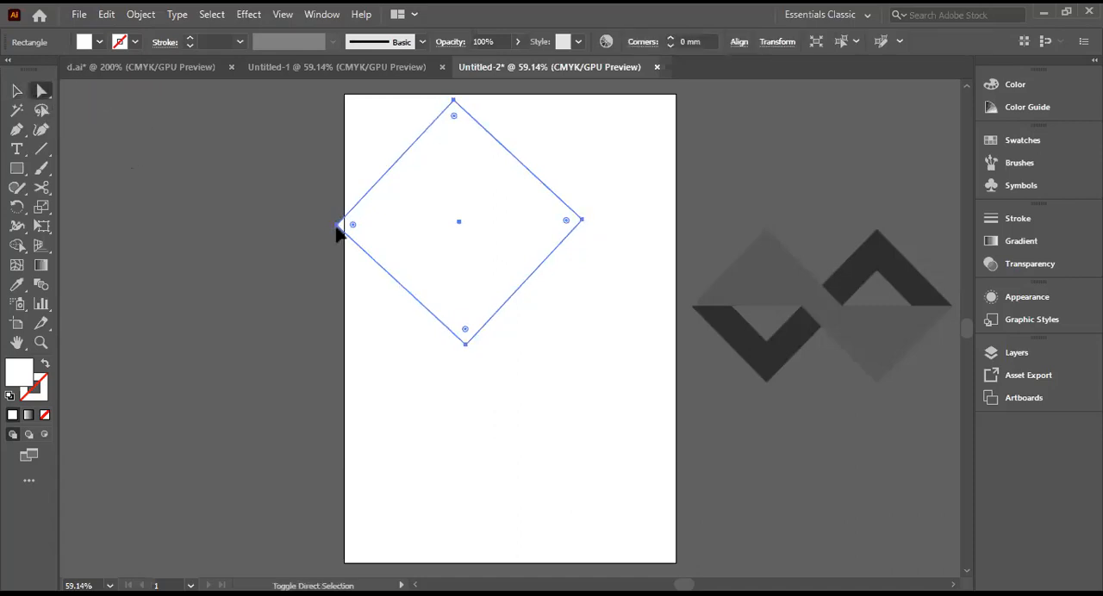
pyautogui.click(339, 227)
pyautogui.click(339, 227)
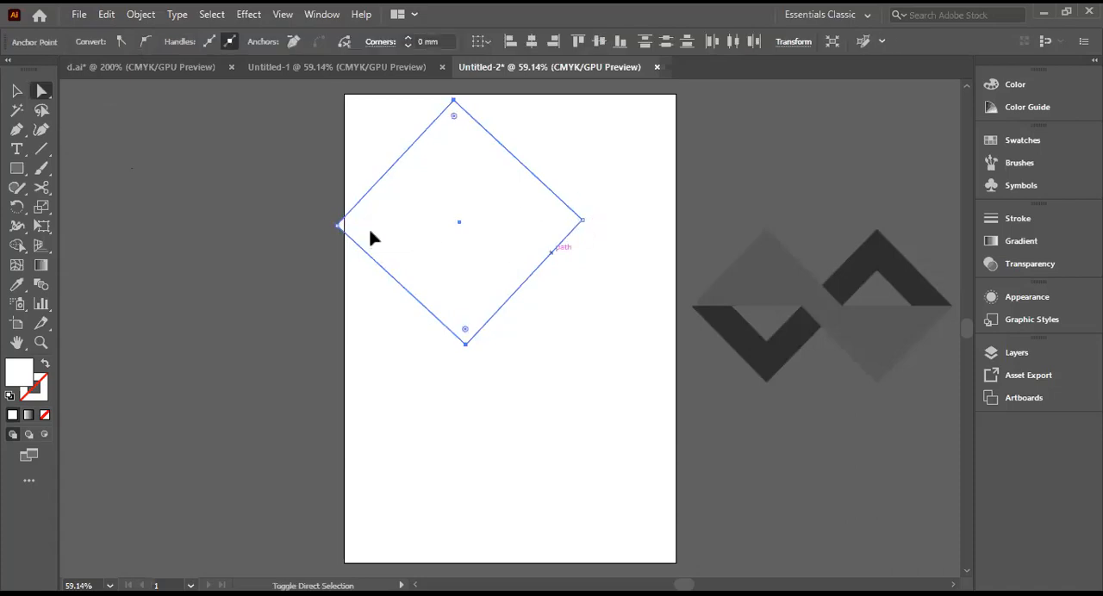
pyautogui.click(339, 227)
pyautogui.keyDown('shift'); pyautogui.click(582, 222); pyautogui.keyUp('shift')
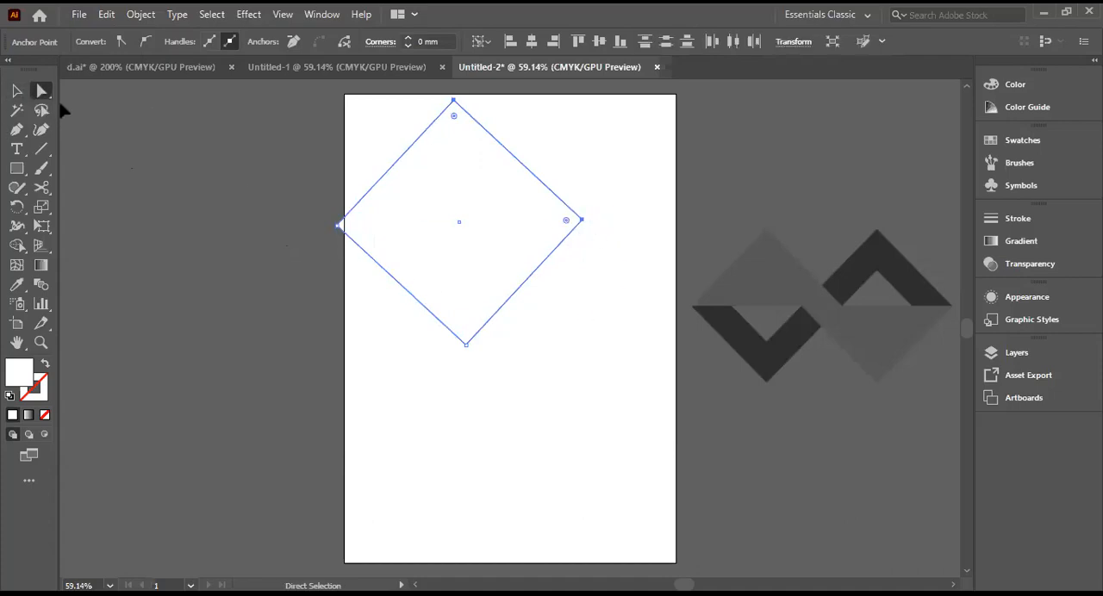
pyautogui.moveTo(43, 92); pyautogui.dragTo(84, 95)
pyautogui.click(337, 226)
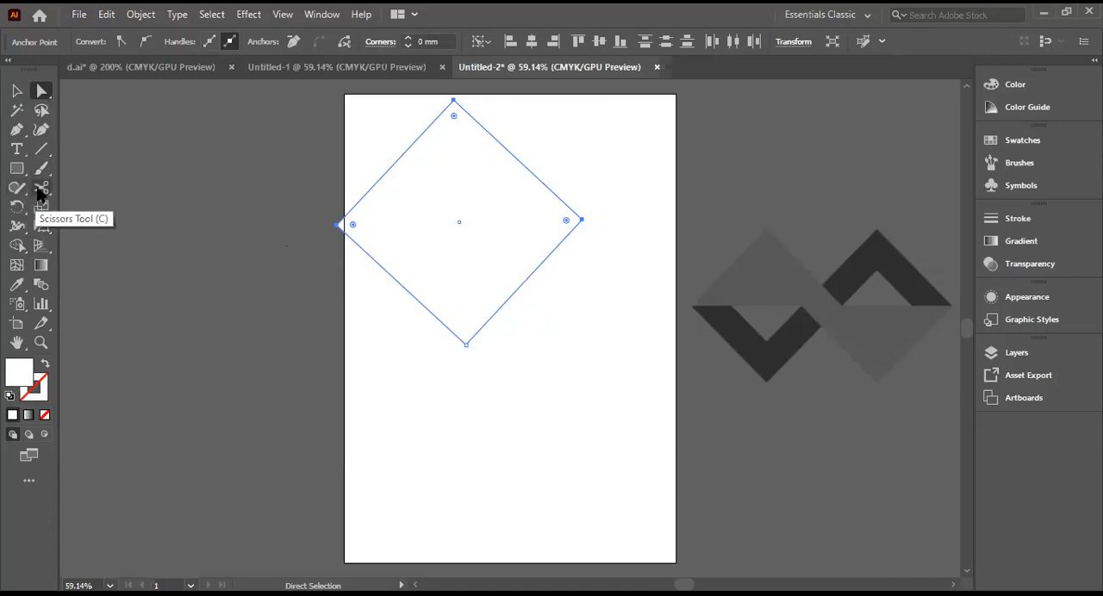
# Step: Try to cut the diamond's path at its left corner with the Scissors tool
pyautogui.moveTo(39, 192); pyautogui.dragTo(94, 203)
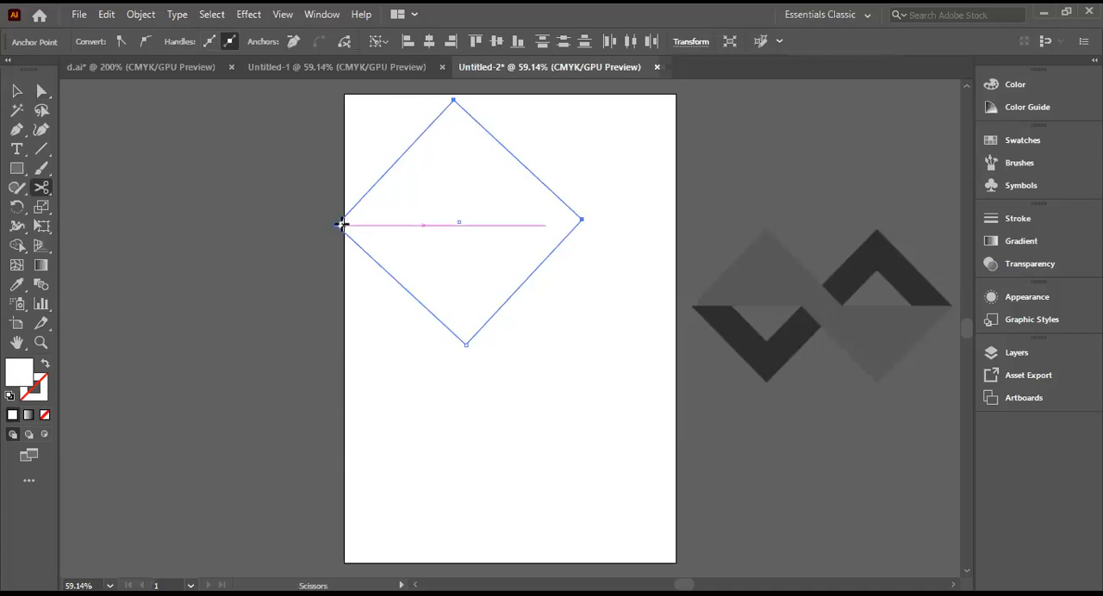
pyautogui.click(343, 224)
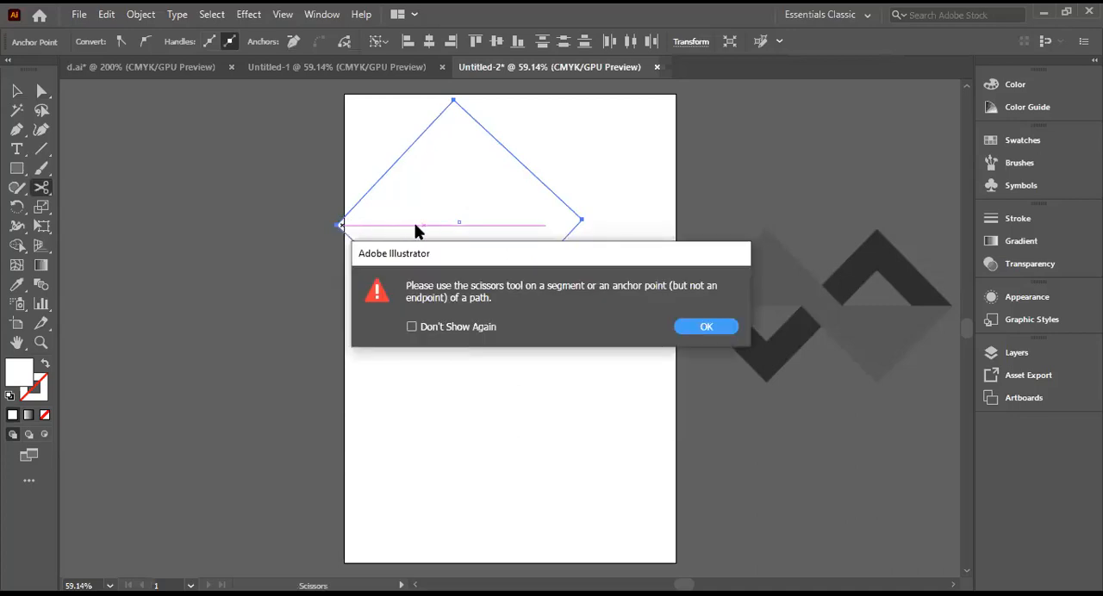
pyautogui.click(705, 329)
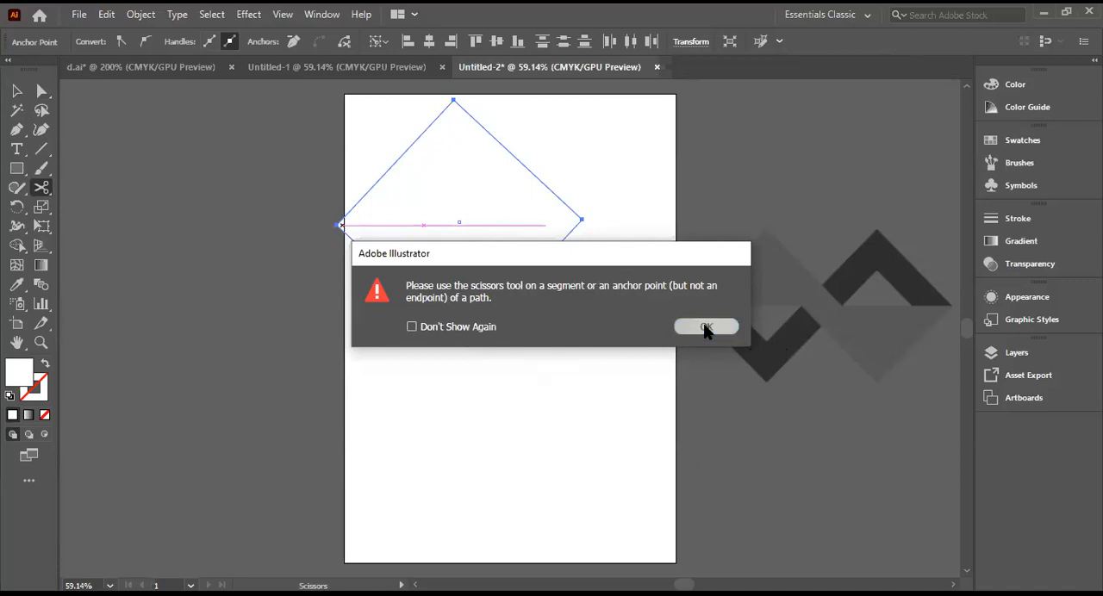
# Step: Move the diamond so it lies fully on the artboard, and try to pick its left corner anchor
pyautogui.click(17, 90)
pyautogui.moveTo(512, 221); pyautogui.dragTo(566, 254)
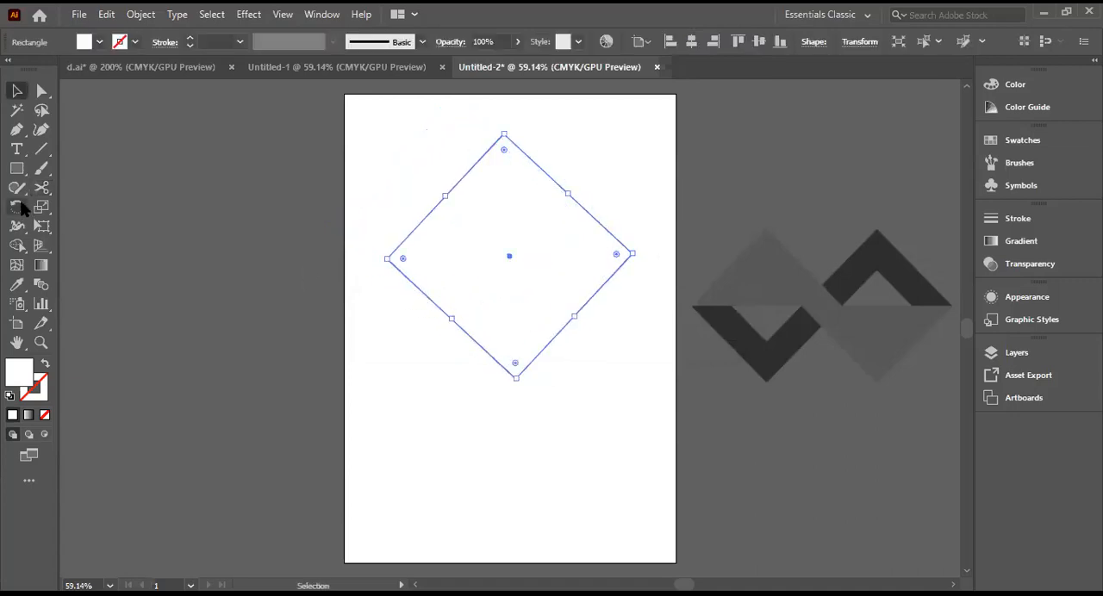
pyautogui.click(43, 93)
pyautogui.click(387, 258)
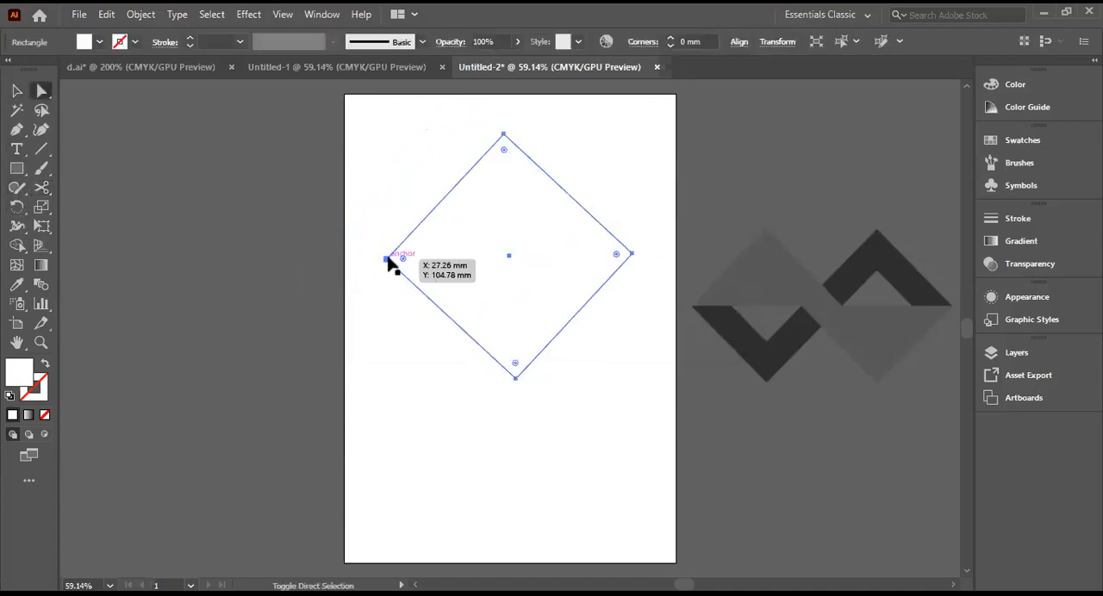
pyautogui.click(388, 259)
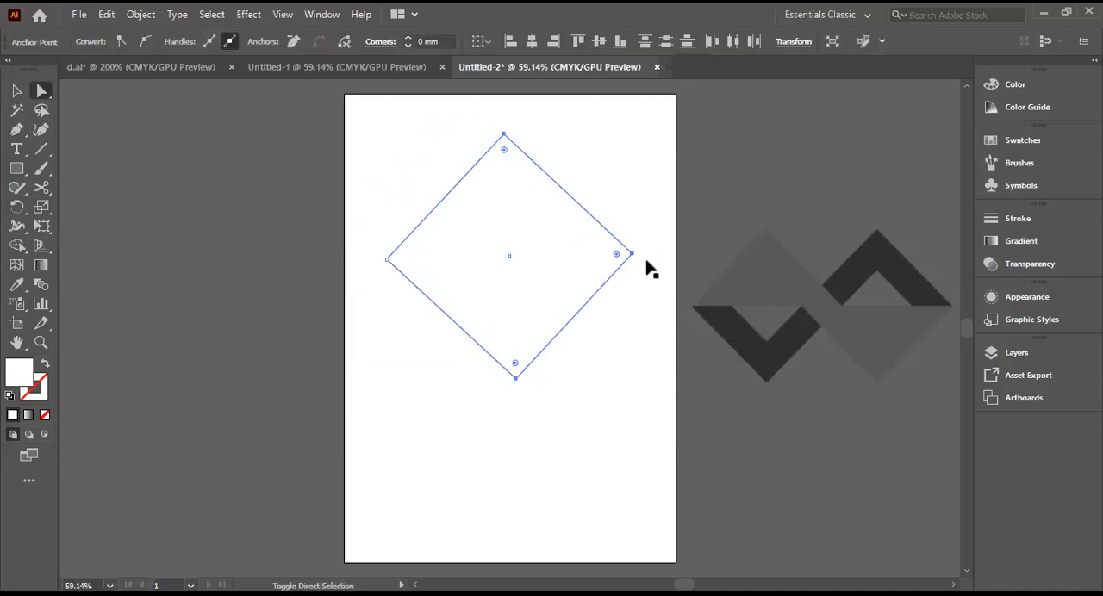
pyautogui.click(17, 91)
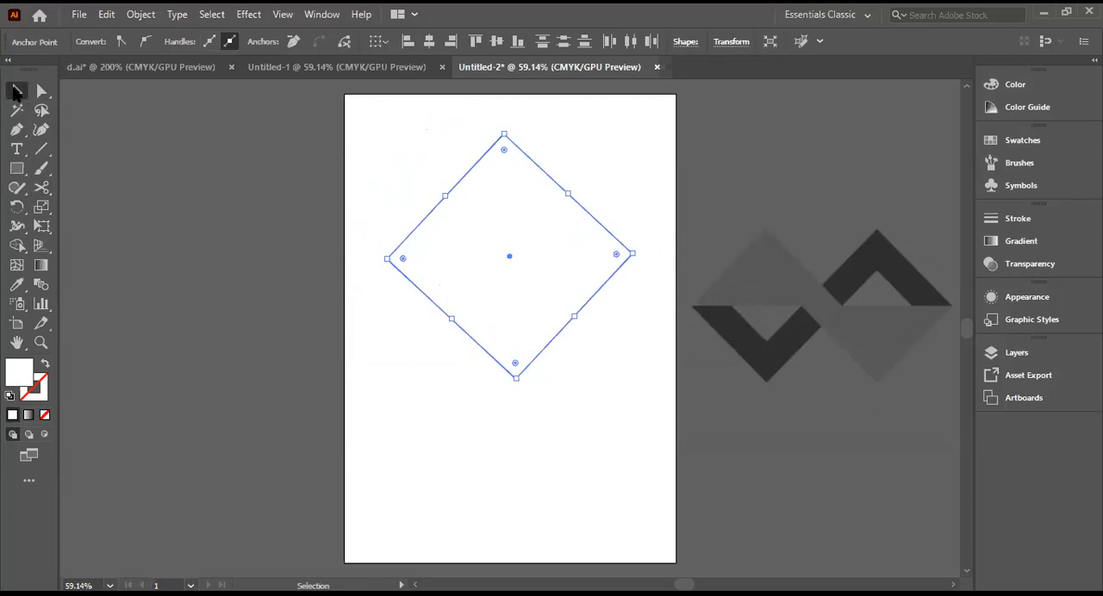
pyautogui.click(388, 259)
pyautogui.click(41, 91)
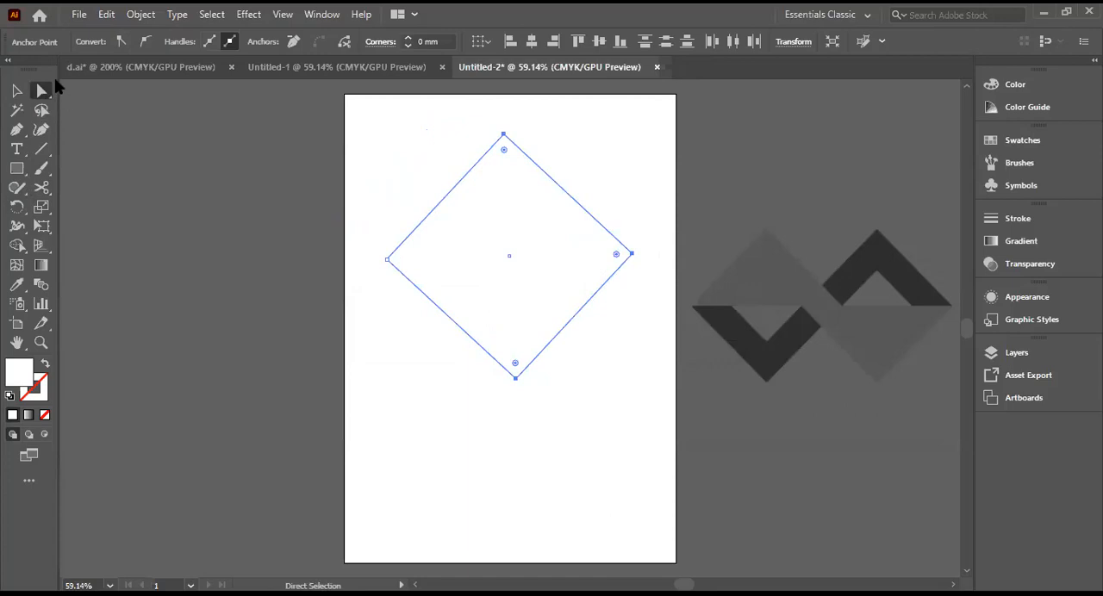
# Step: Select the moved diamond's left and right corner anchors together using the Direct Selection tool
pyautogui.moveTo(45, 93); pyautogui.dragTo(73, 93)
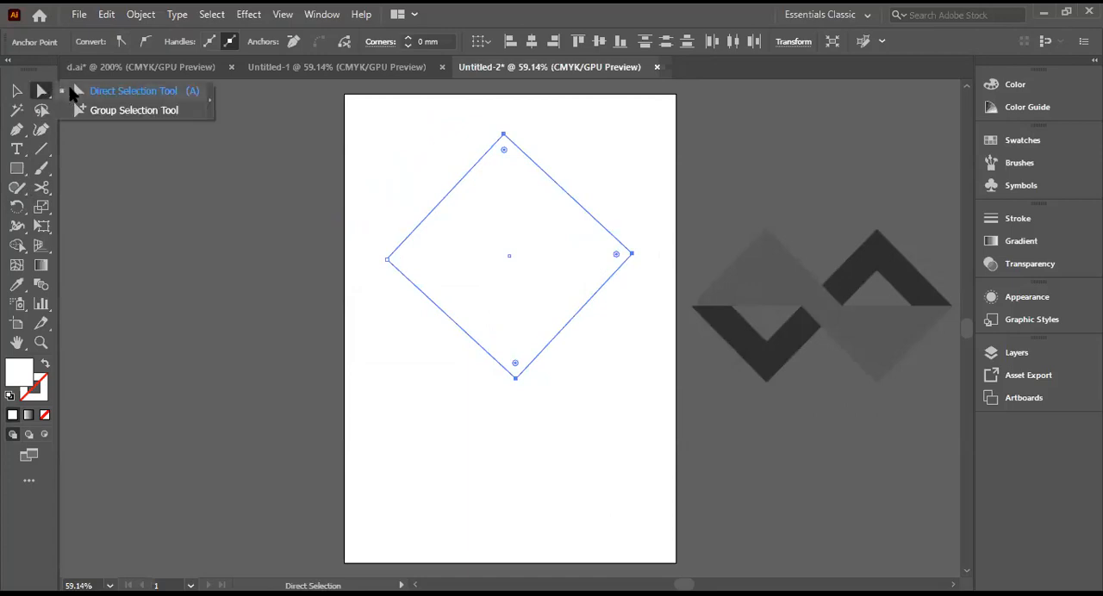
pyautogui.click(387, 260)
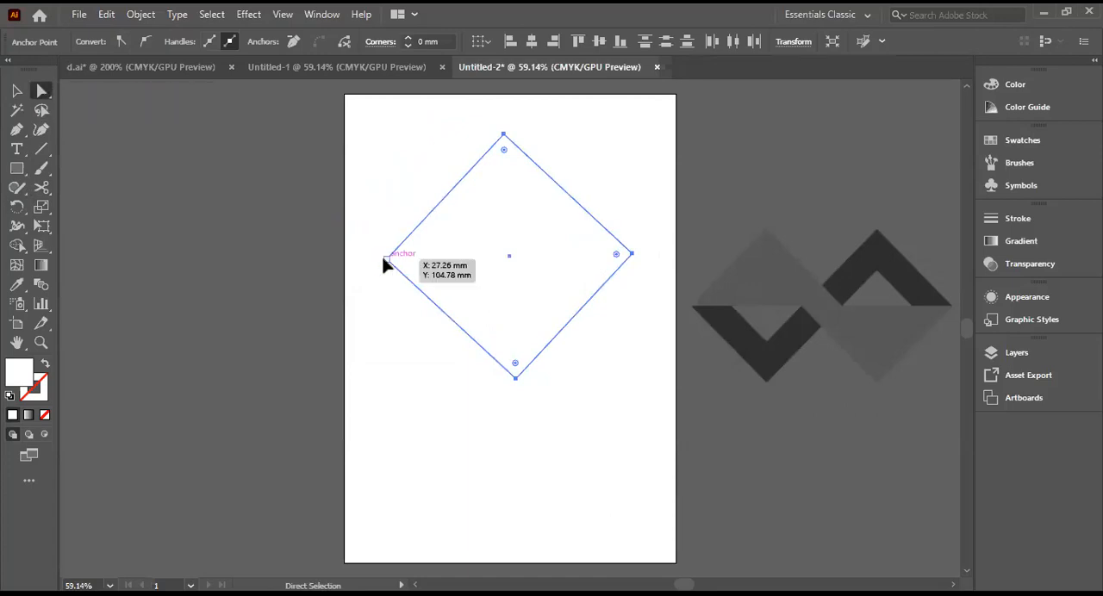
pyautogui.click(631, 255)
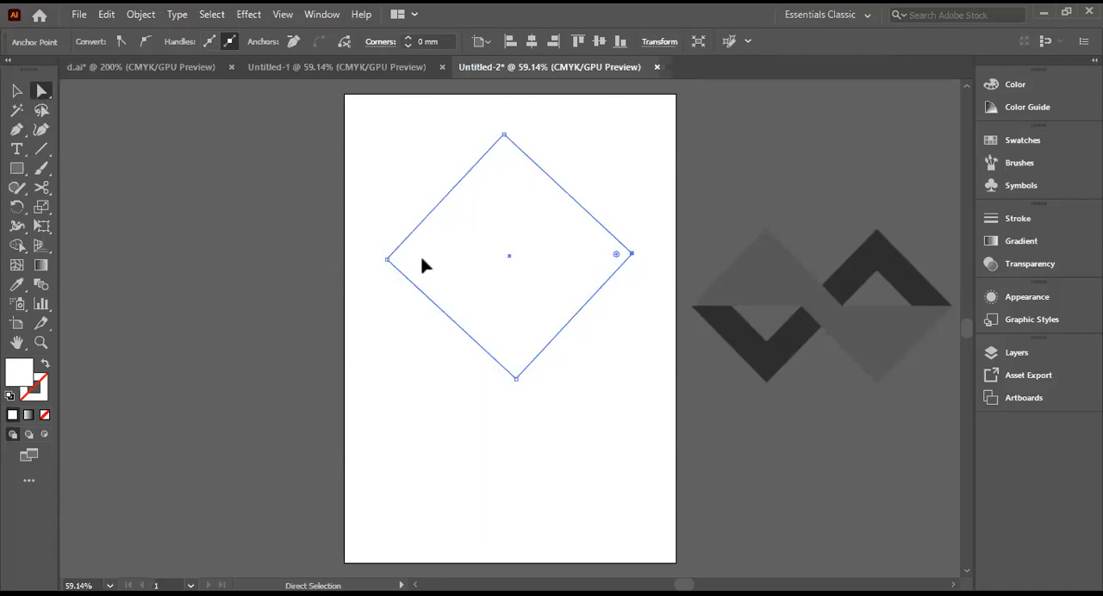
pyautogui.click(386, 259)
pyautogui.moveTo(423, 227); pyautogui.dragTo(532, 335)
pyautogui.click(632, 254)
pyautogui.rightClick(33, 93)
pyautogui.click(84, 94)
pyautogui.click(387, 260)
pyautogui.click(632, 255)
pyautogui.keyDown('shift'); pyautogui.click(632, 255); pyautogui.keyUp('shift')
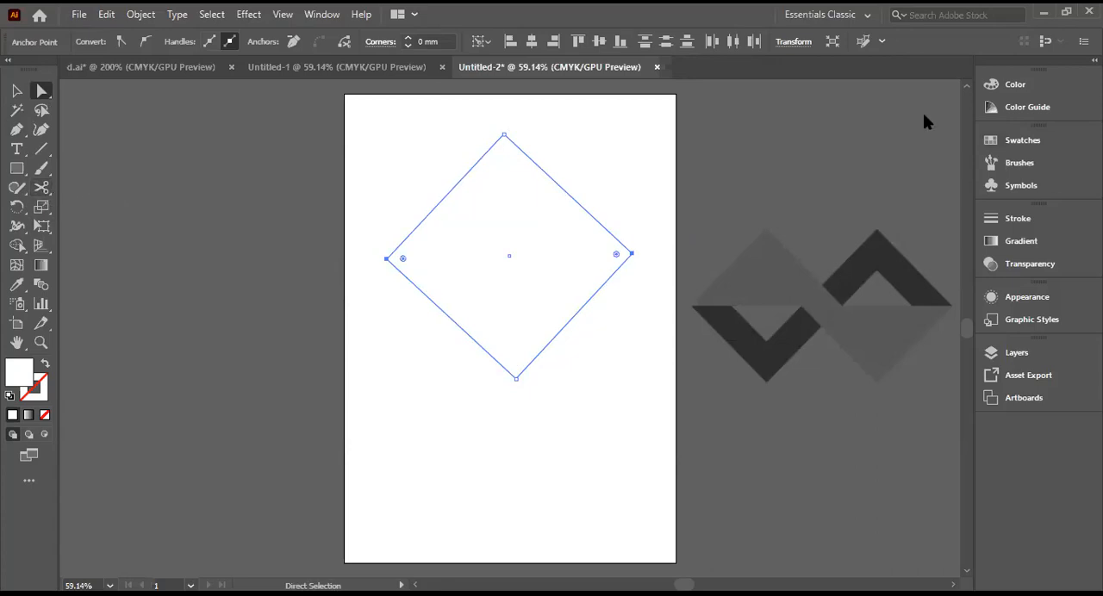
# Step: Try again to split the diamond at its left corner anchor with the Scissors tool
pyautogui.click(44, 188)
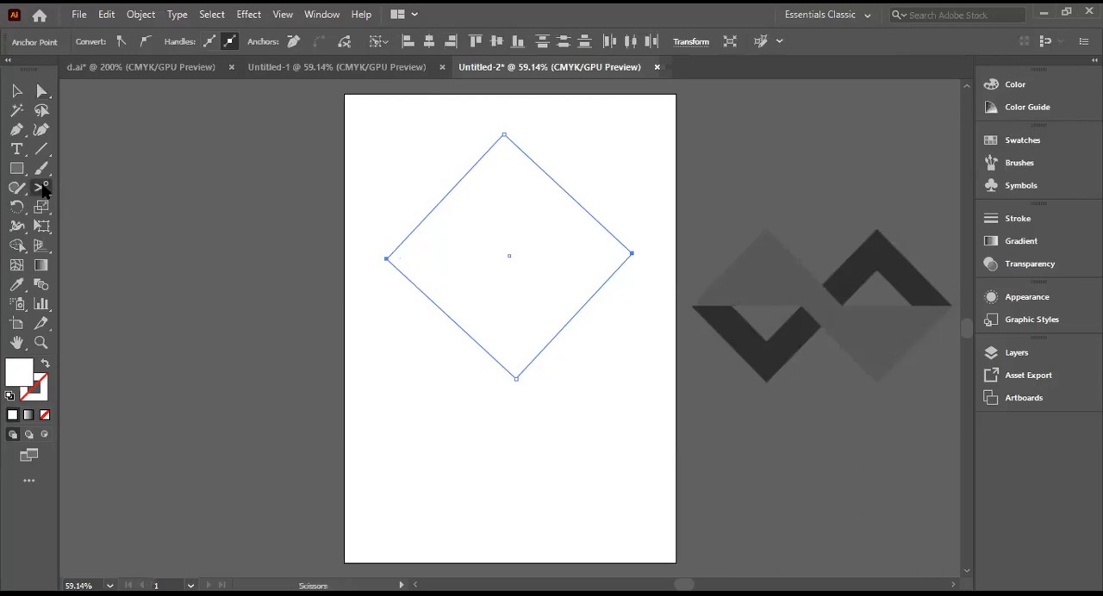
pyautogui.click(81, 207)
pyautogui.click(387, 259)
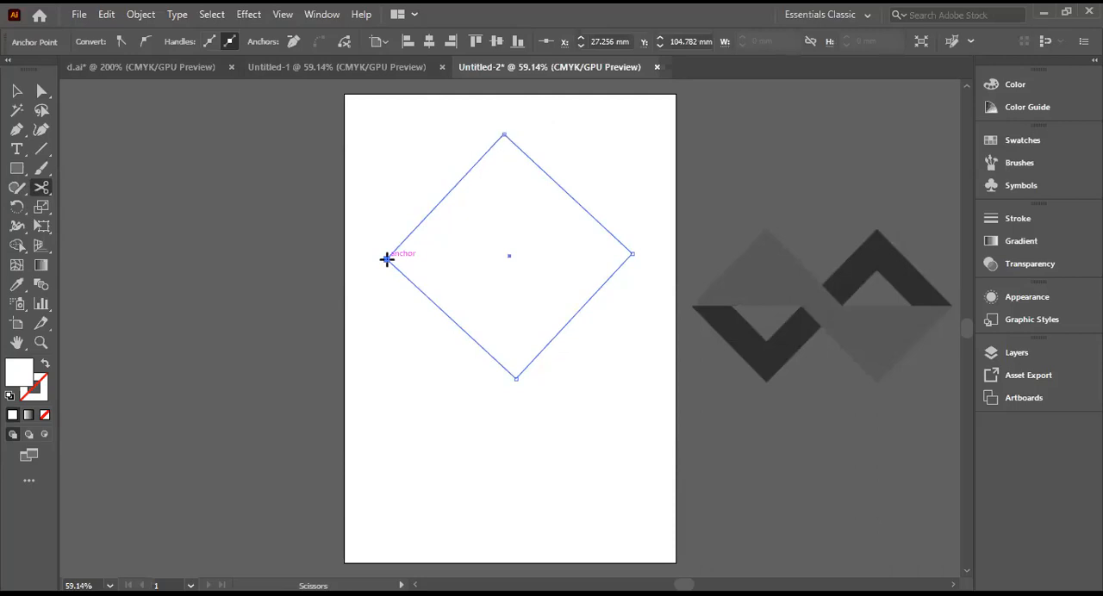
pyautogui.click(387, 258)
pyautogui.click(702, 324)
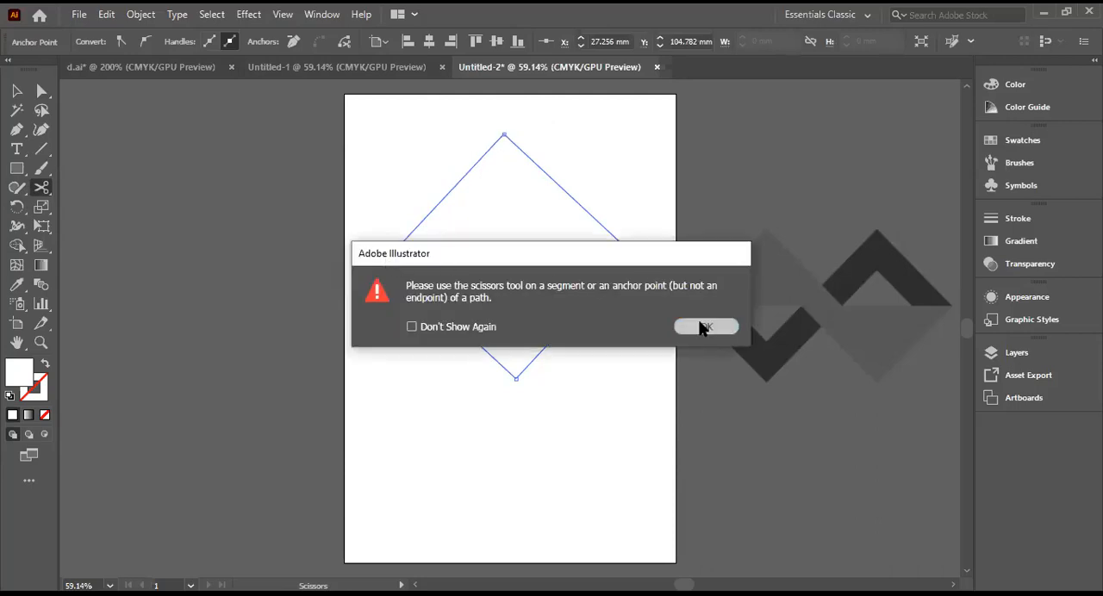
pyautogui.click(387, 259)
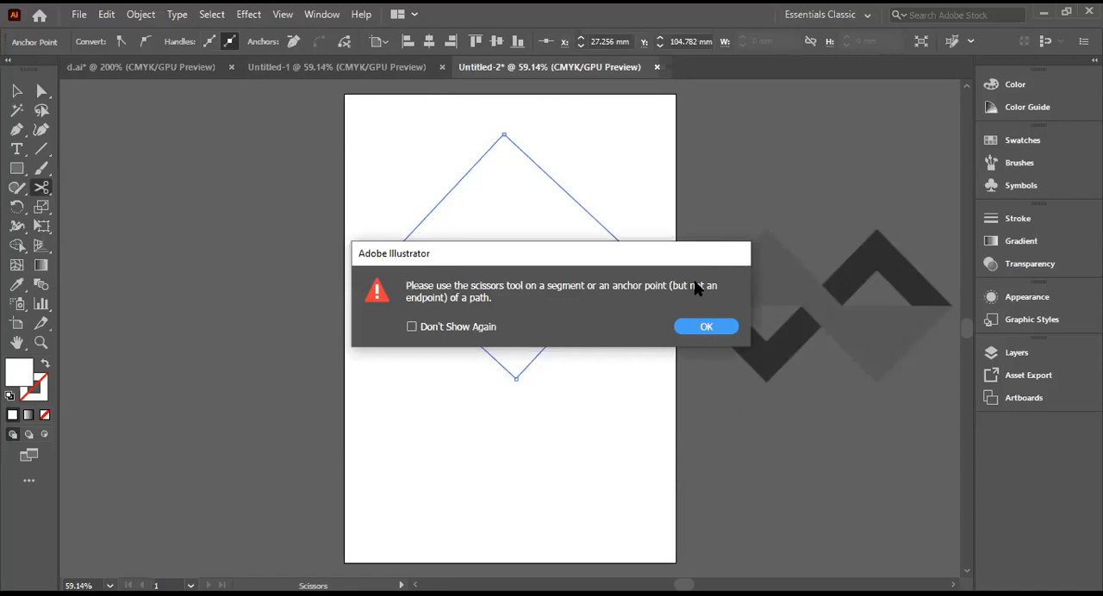
pyautogui.click(706, 327)
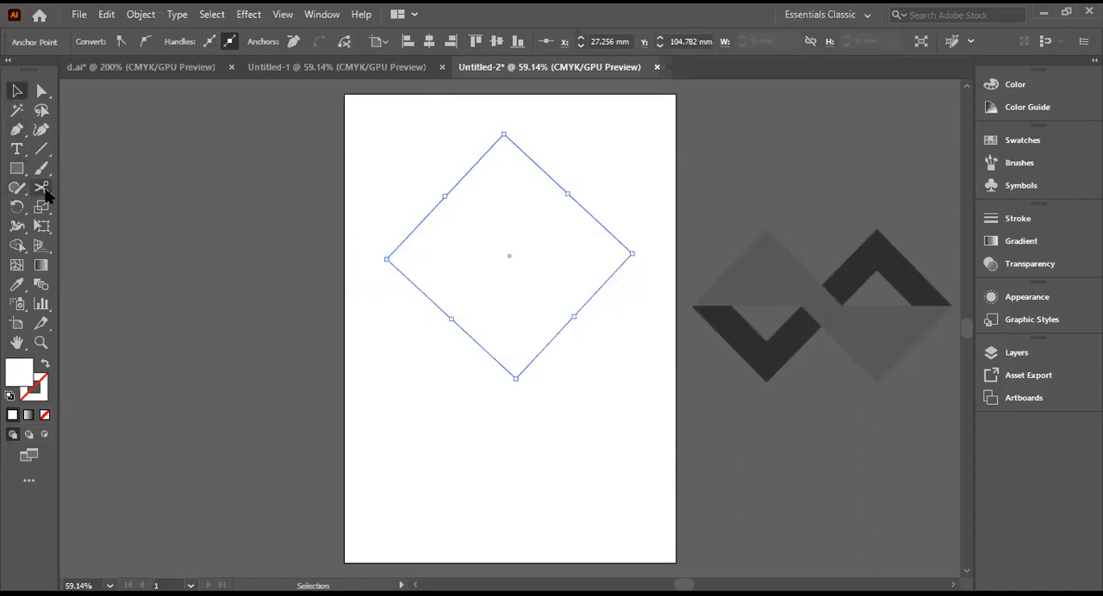
# Step: Turn off the repeated Scissors warning and cut the diamond into two halves at its left and right corners
pyautogui.click(387, 262)
pyautogui.click(412, 329)
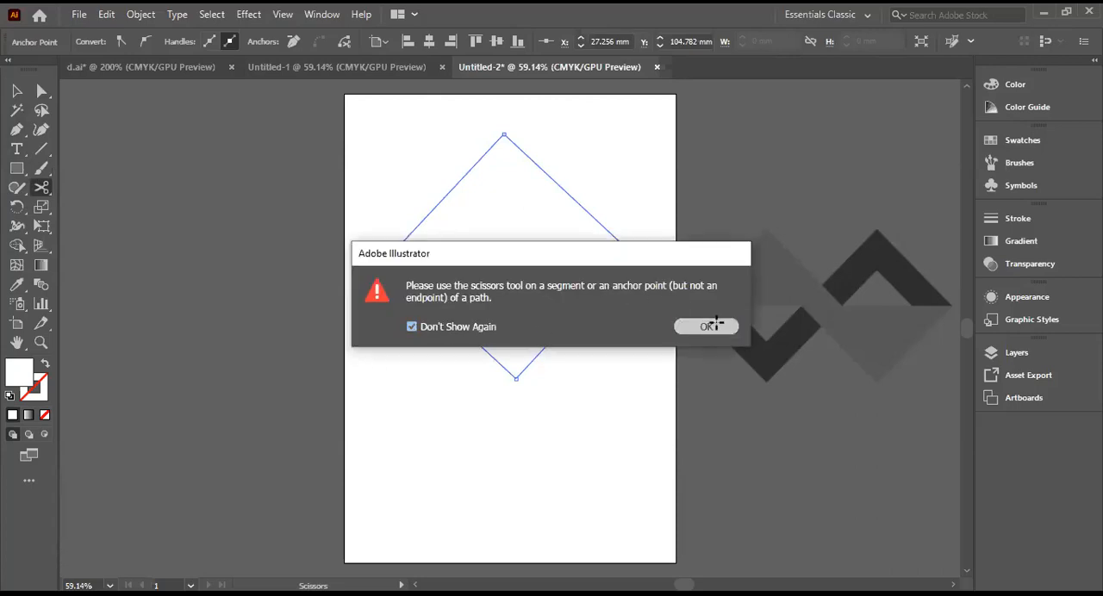
pyautogui.click(708, 325)
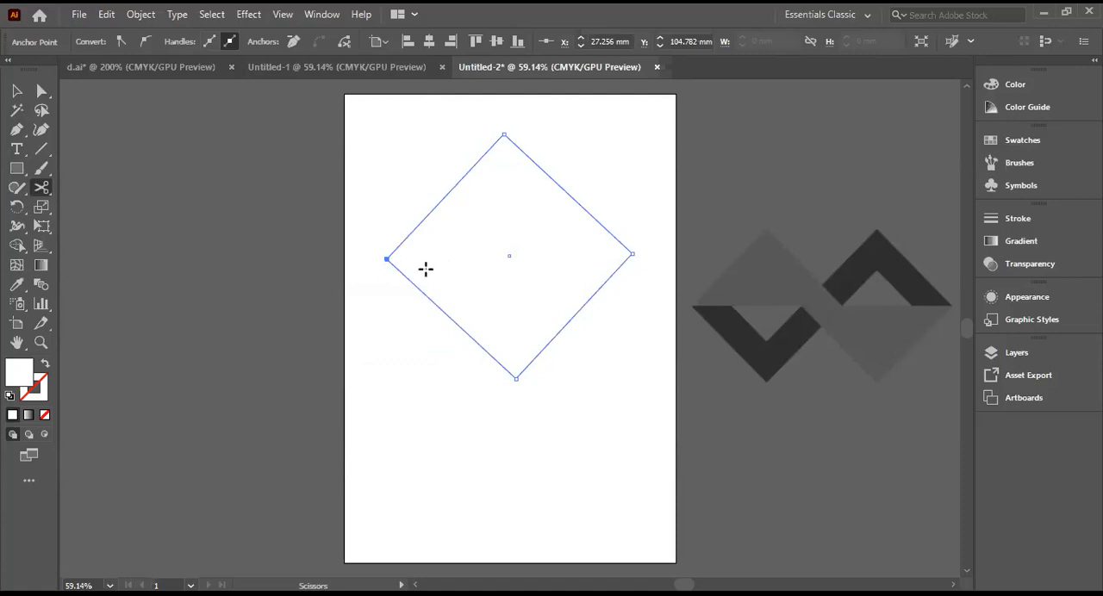
pyautogui.click(386, 260)
pyautogui.click(631, 256)
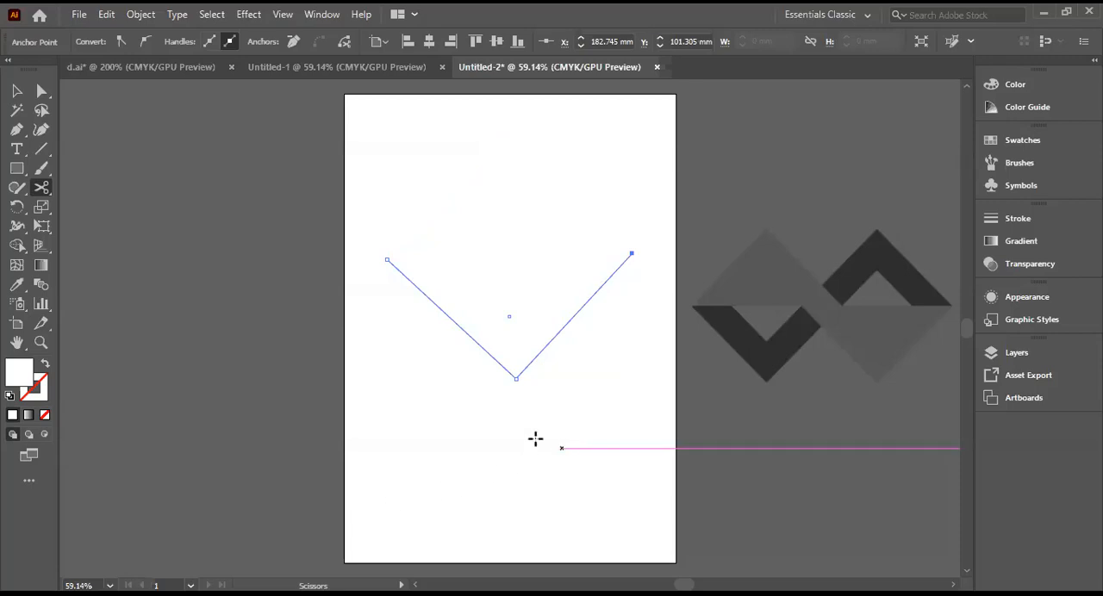
# Step: Deselect the lower diamond half and select the small trial square overlapping it
pyautogui.click(15, 91)
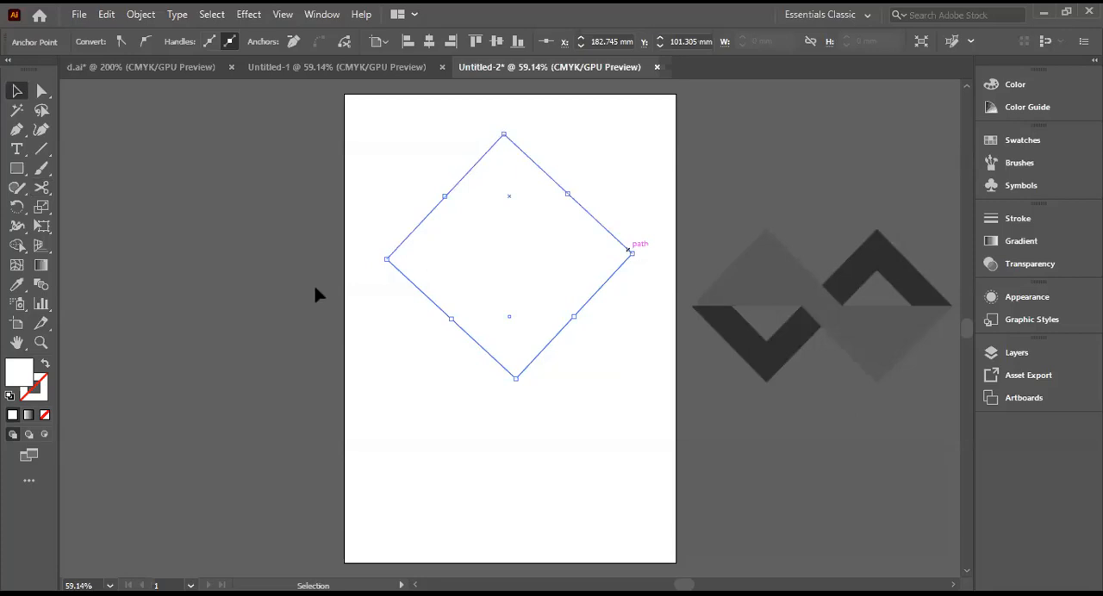
pyautogui.click(44, 187)
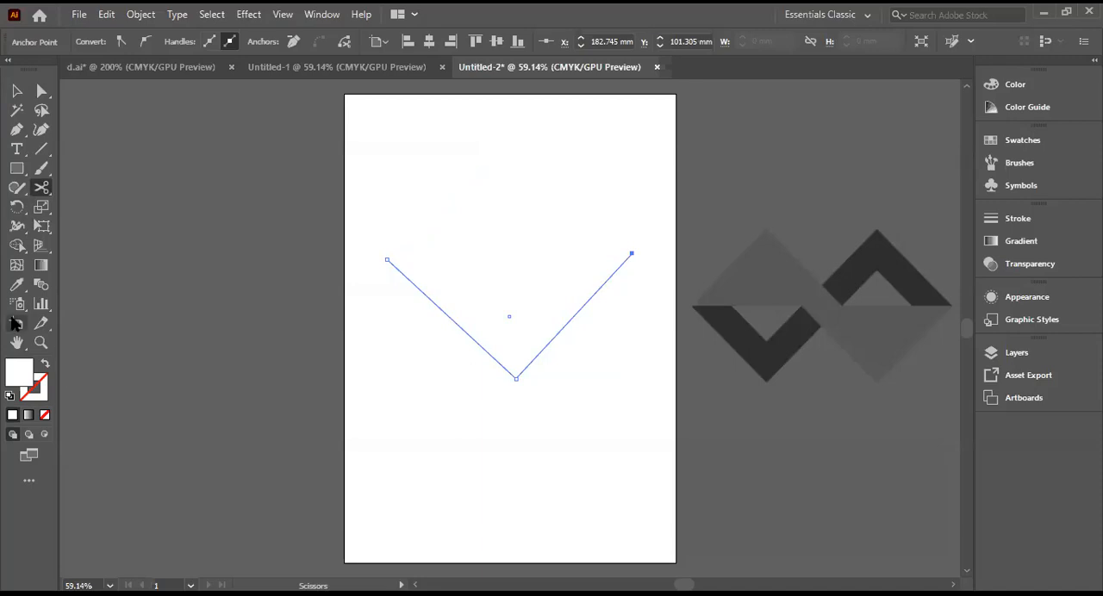
pyautogui.click(15, 91)
pyautogui.hotkey('ctrl', 'z')
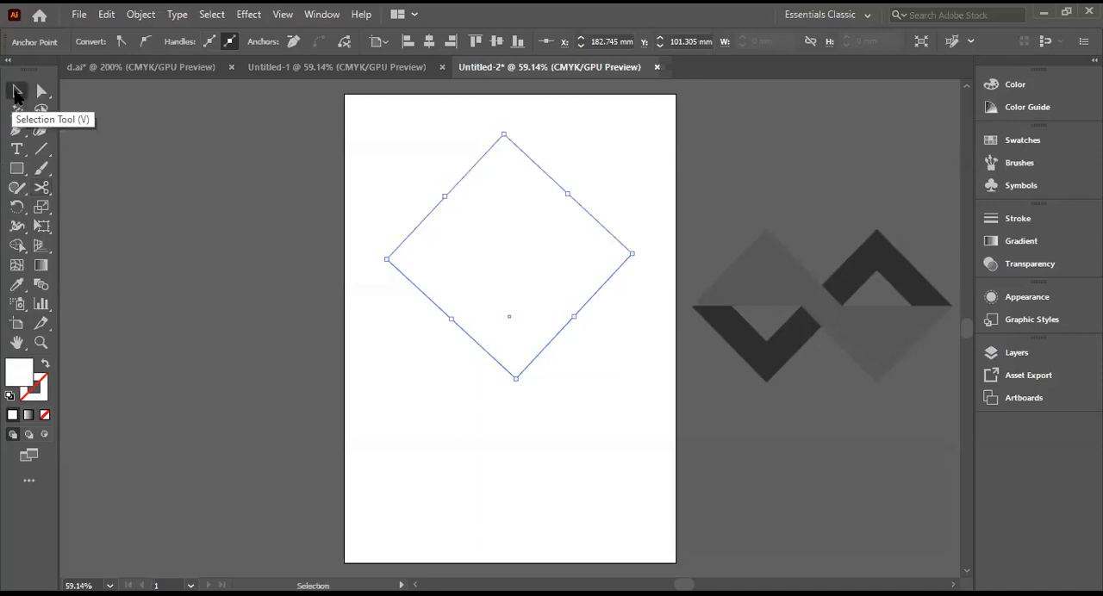
pyautogui.click(448, 376)
pyautogui.click(450, 344)
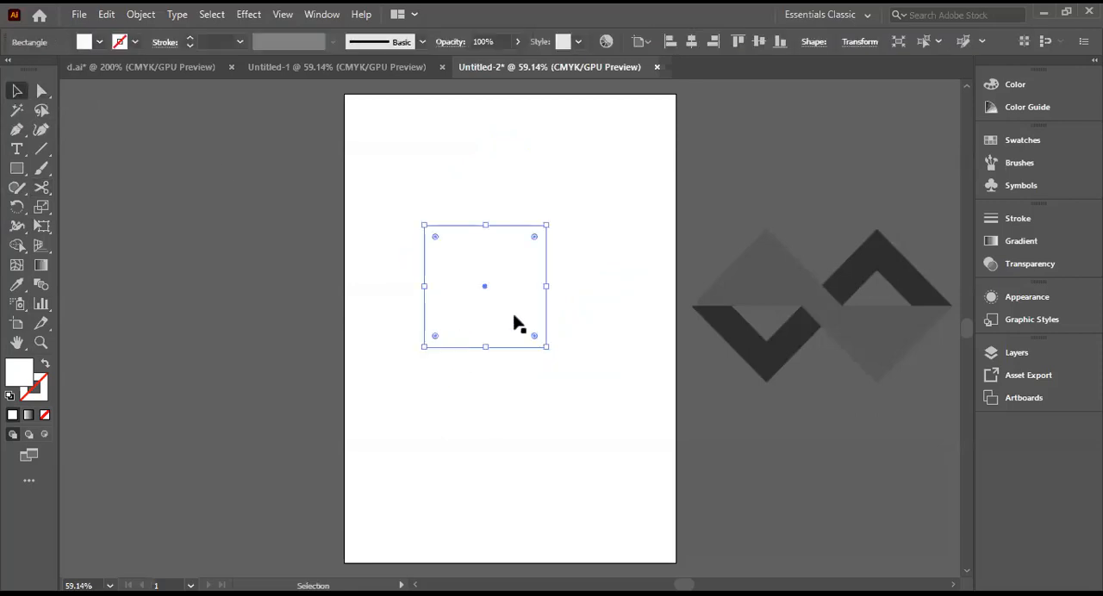
# Step: Select the two diamond halves in turn to check the cut, and undo the slight shift of the upper half
pyautogui.click(580, 270)
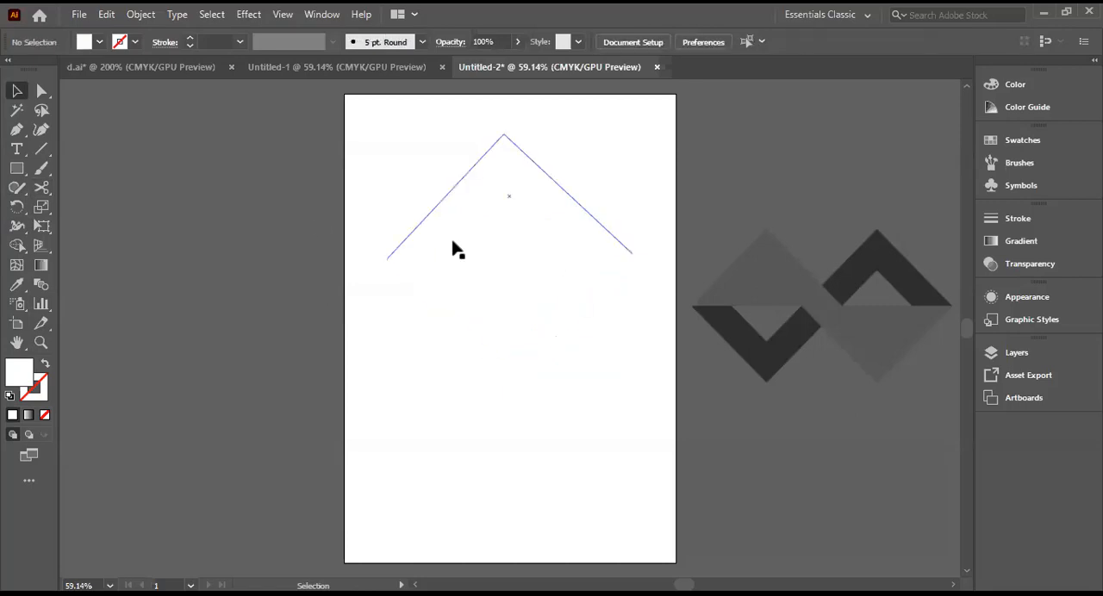
pyautogui.click(466, 293)
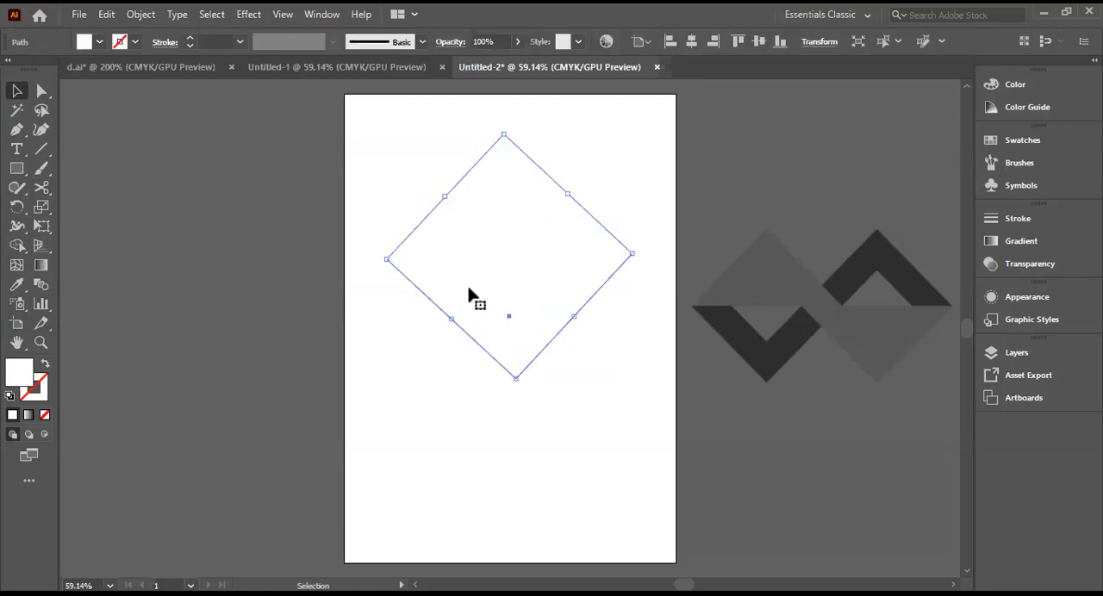
pyautogui.hotkey('ctrl', 'shift', 'a')
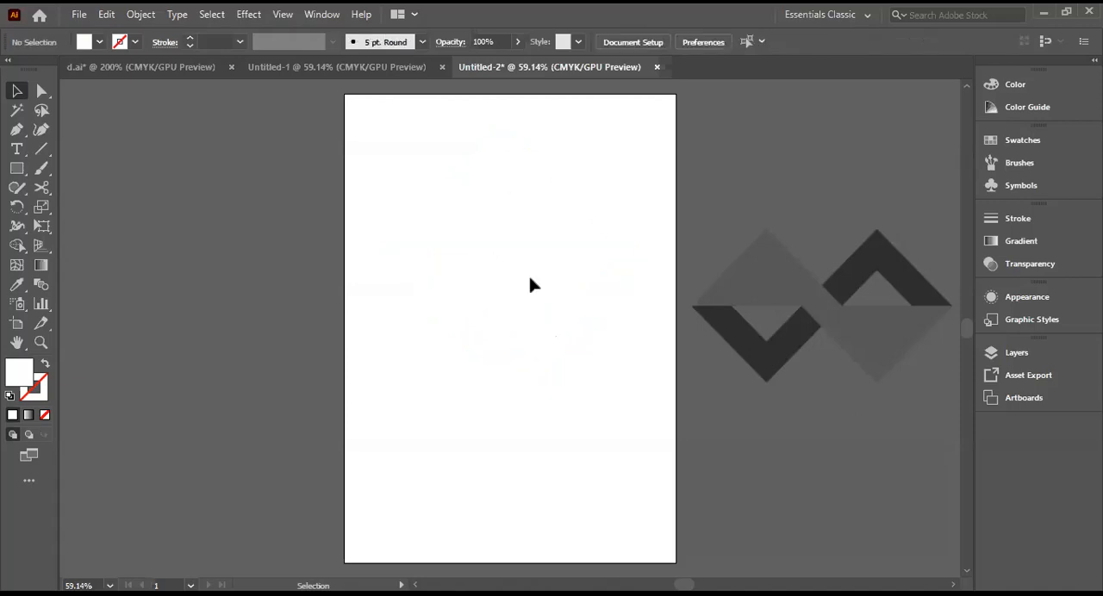
pyautogui.click(450, 264)
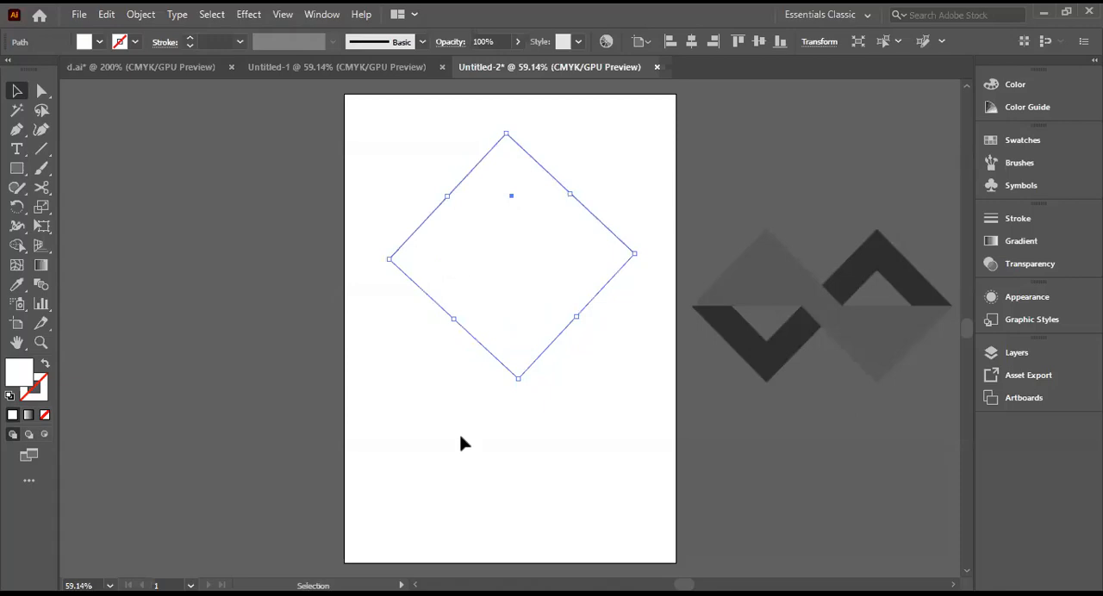
pyautogui.hotkey('ctrl', 'z')
pyautogui.hotkey('ctrl', 'shift', 'z')
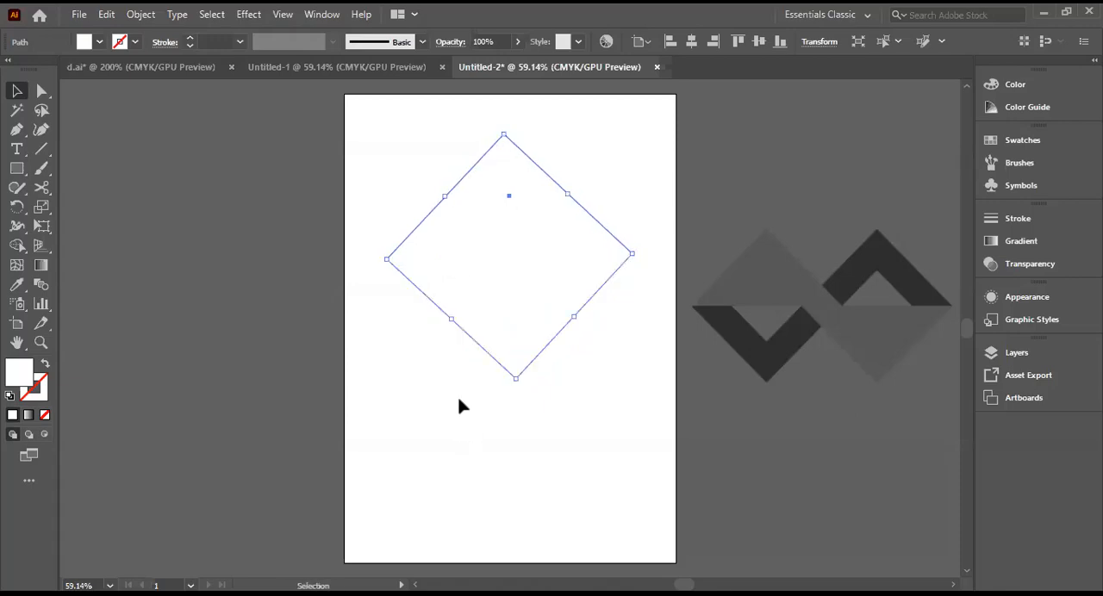
# Step: Select only the upper diamond half and close the unused Untitled-1 document
pyautogui.click(399, 320)
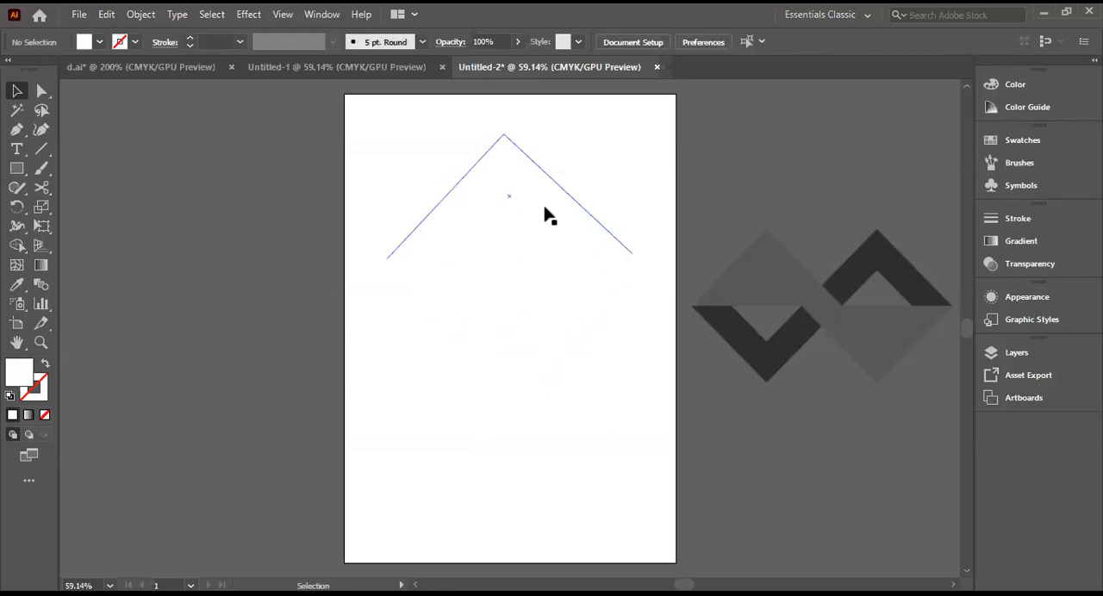
pyautogui.click(518, 179)
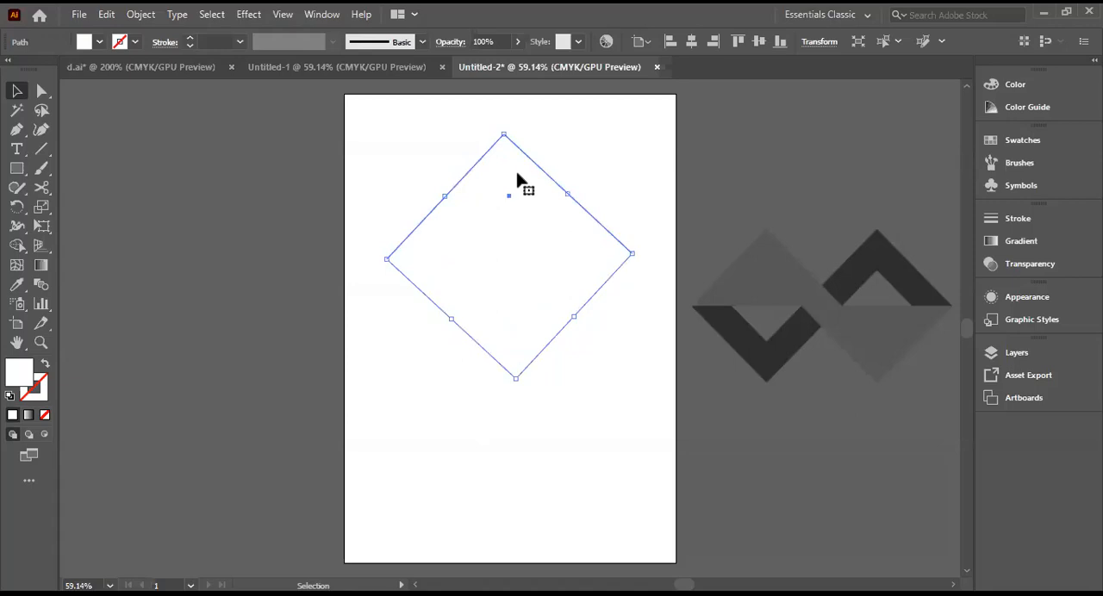
pyautogui.click(441, 69)
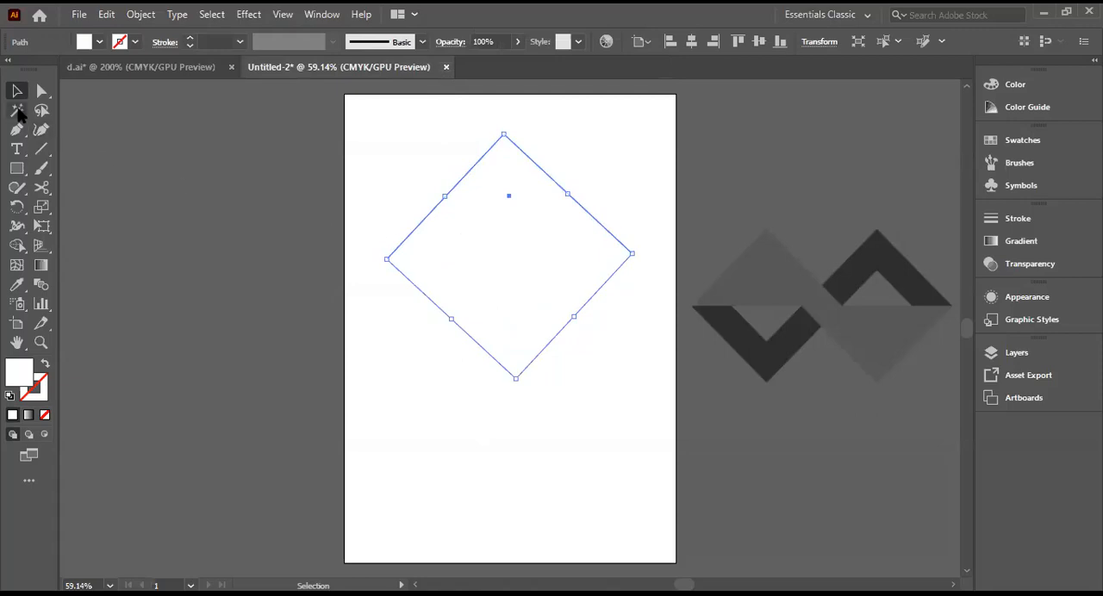
# Step: Fill the upper diamond half with the green colour 0BF49A
pyautogui.doubleClick(22, 379)
pyautogui.click(536, 205)
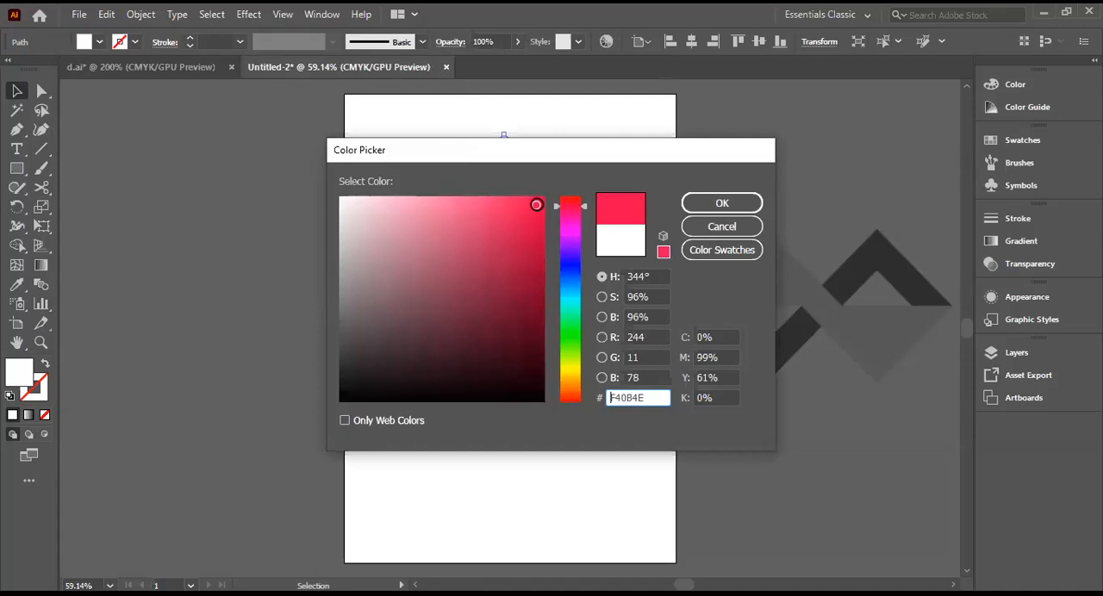
pyautogui.click(583, 313)
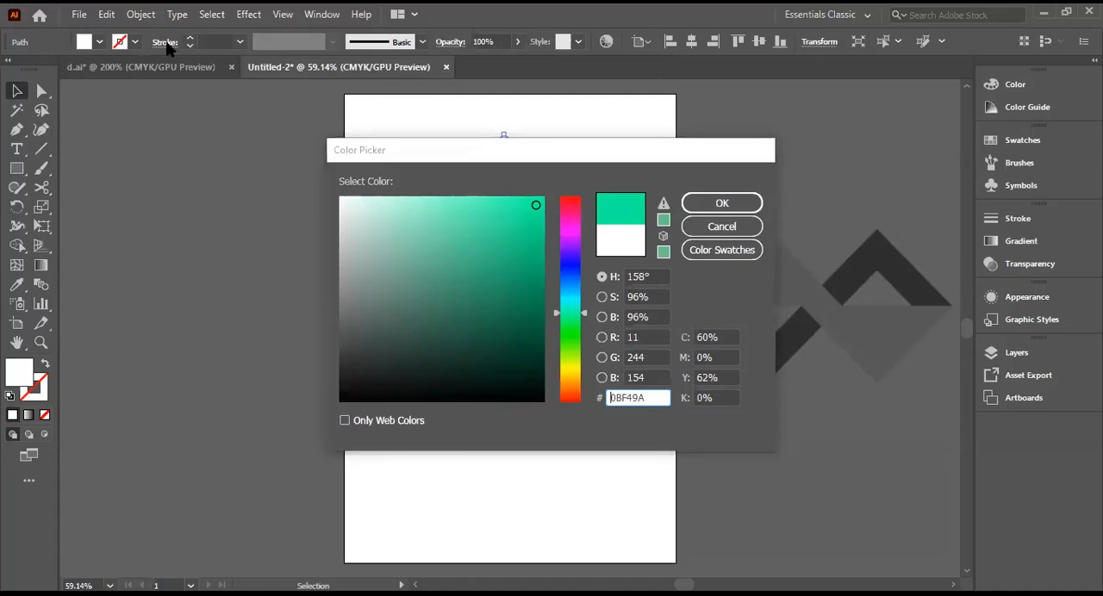
pyautogui.click(724, 206)
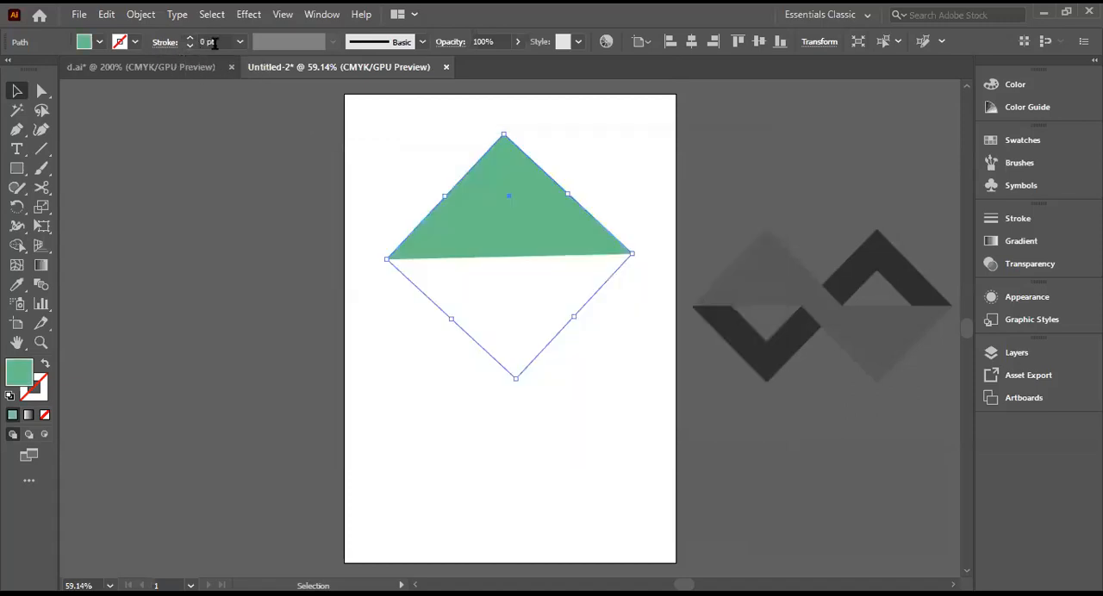
# Step: Give the green upper half a 1 pt black stroke and deselect it
pyautogui.click(120, 43)
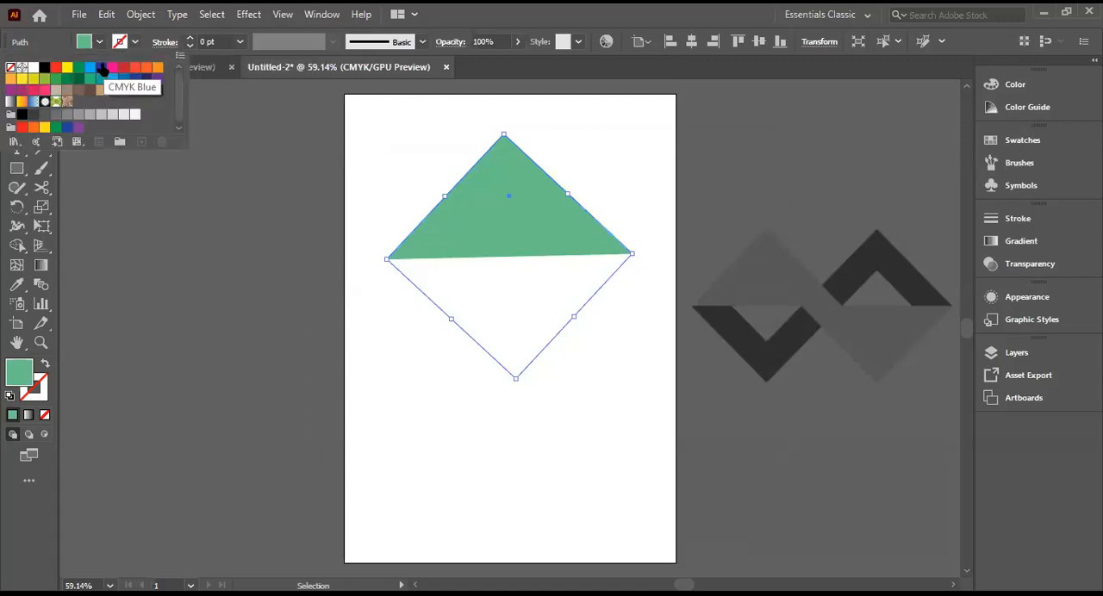
pyautogui.click(102, 68)
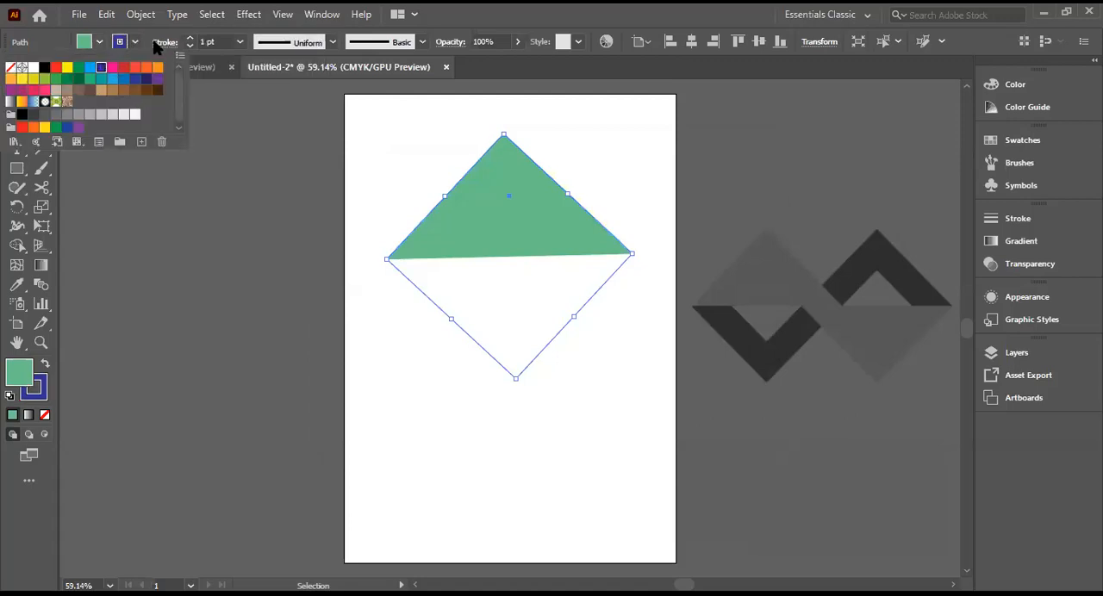
pyautogui.click(44, 68)
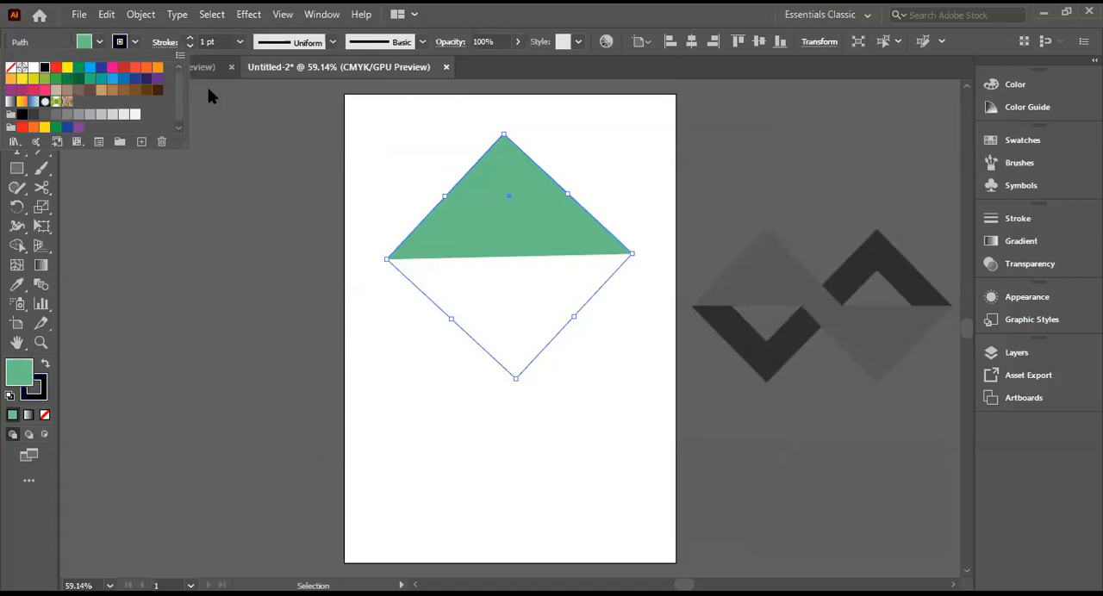
pyautogui.click(230, 253)
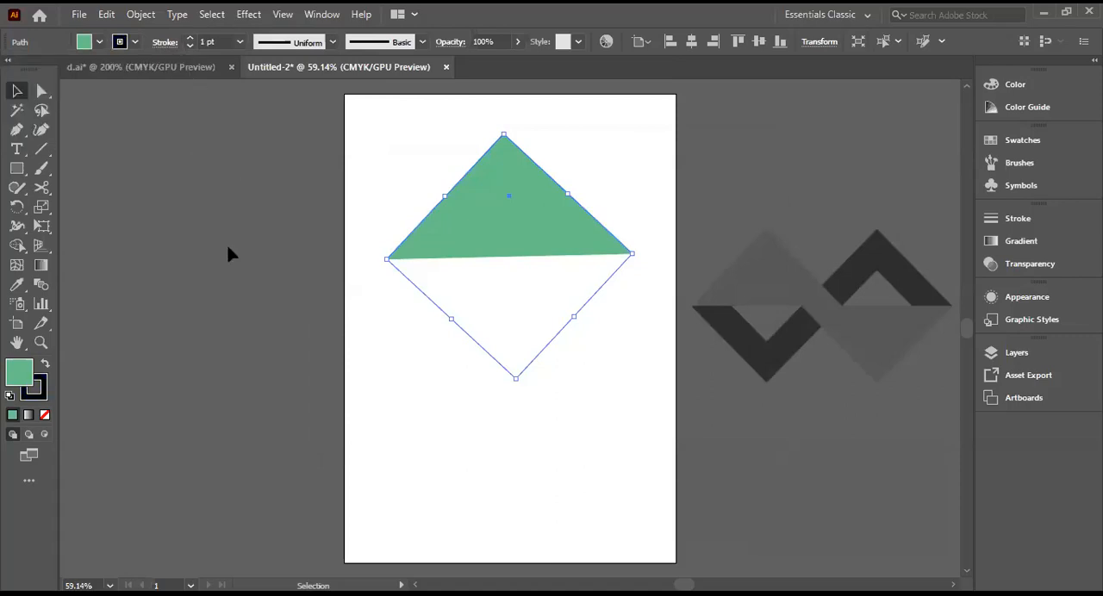
pyautogui.click(389, 352)
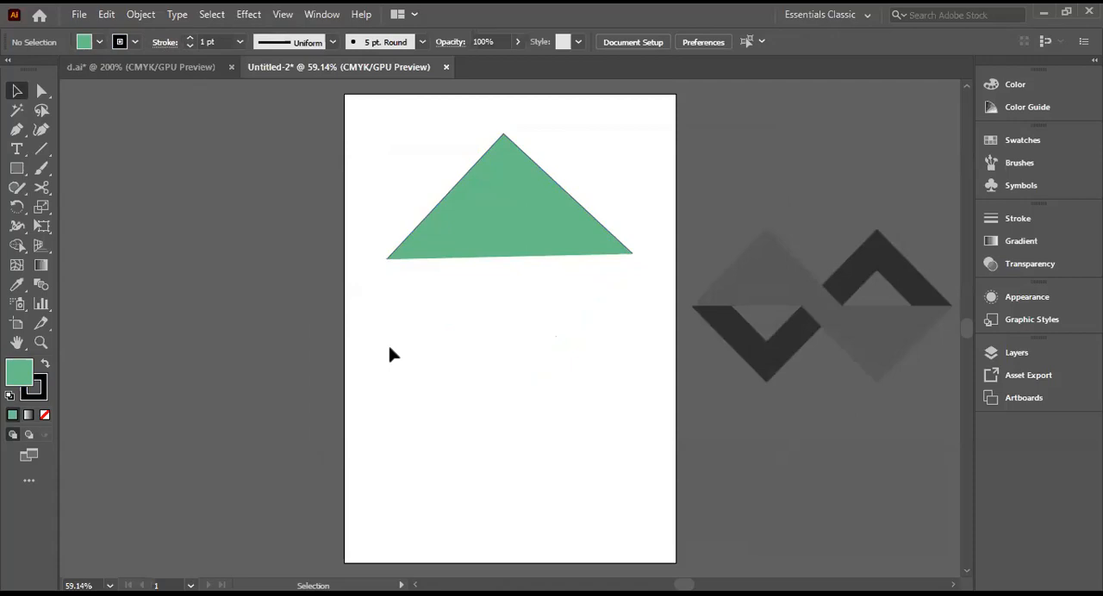
# Step: Look at the D logo in d.ai, return to Untitled-2 and bring up the context options over the green triangle
pyautogui.click(182, 70)
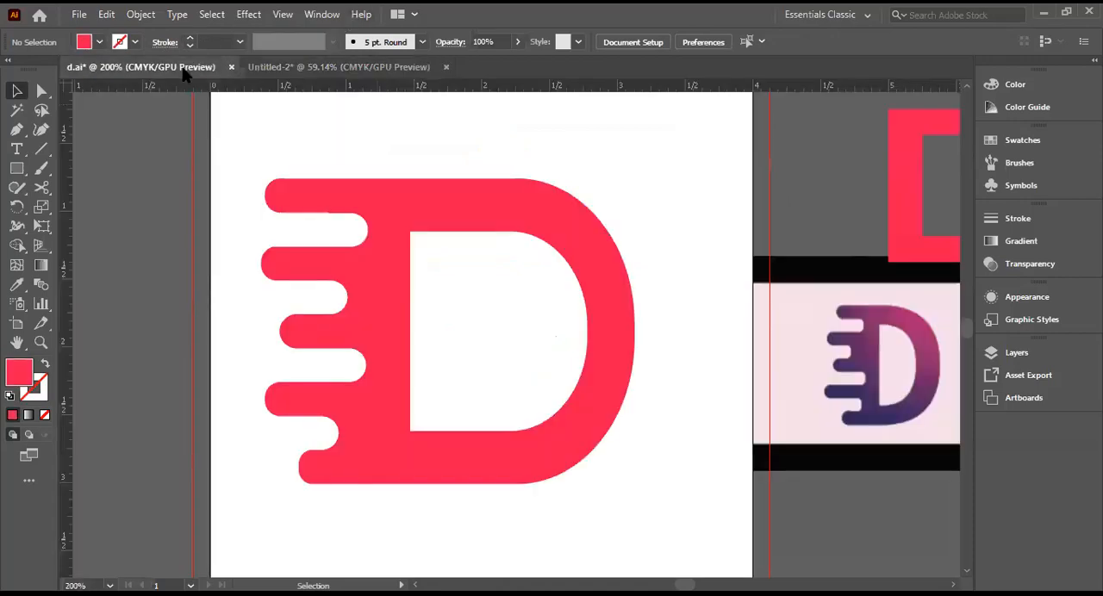
pyautogui.click(310, 69)
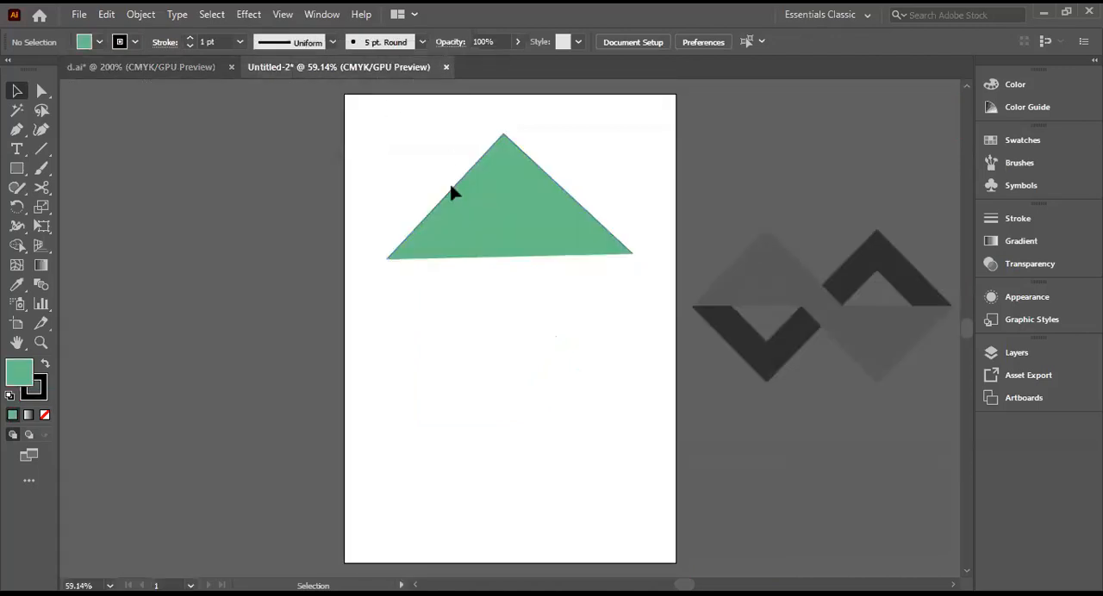
pyautogui.rightClick(460, 201)
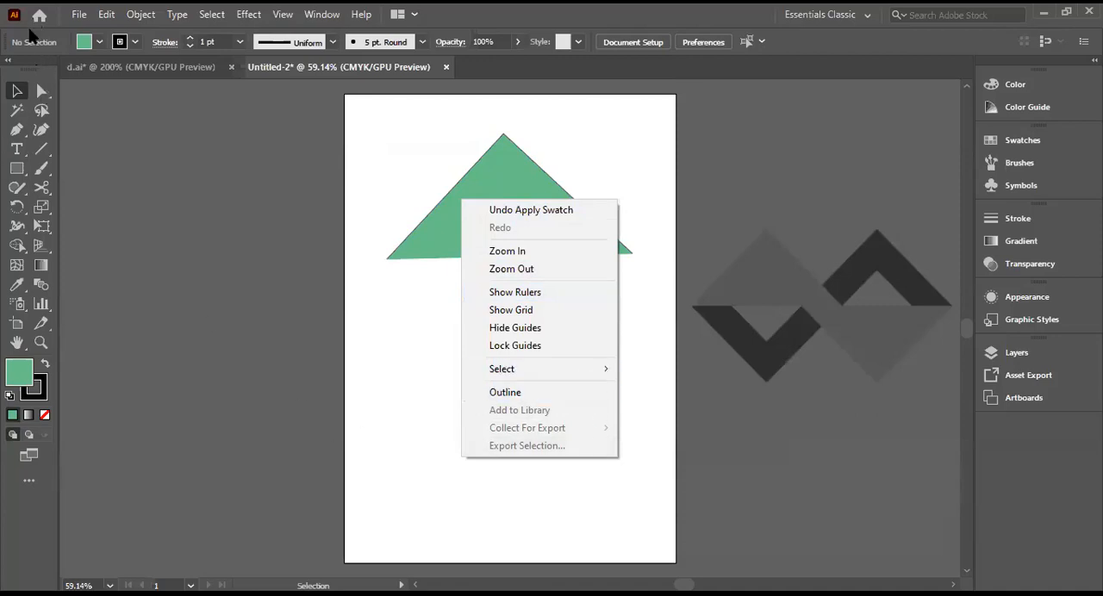
# Step: Move the green triangle slightly down and toward the artboard's left edge, and deselect it
pyautogui.click(16, 91)
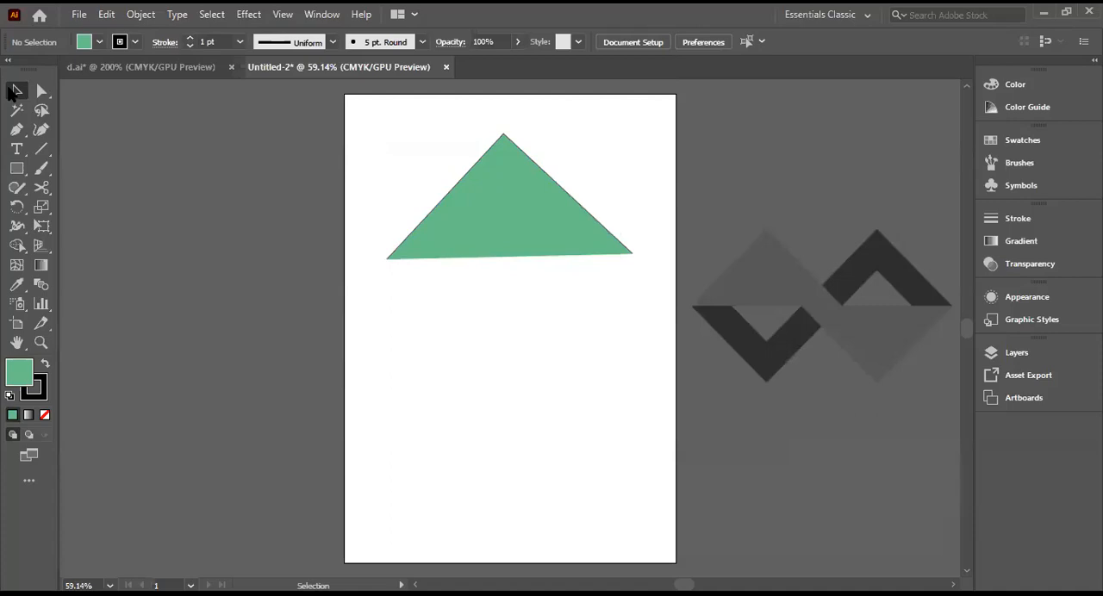
pyautogui.click(512, 205)
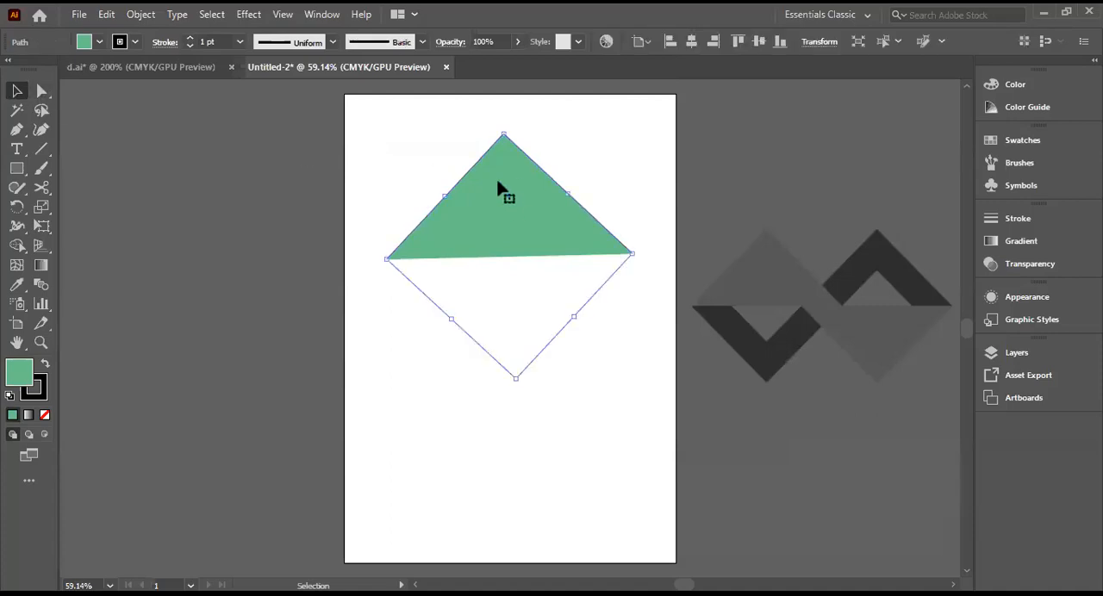
pyautogui.moveTo(522, 239); pyautogui.dragTo(479, 218)
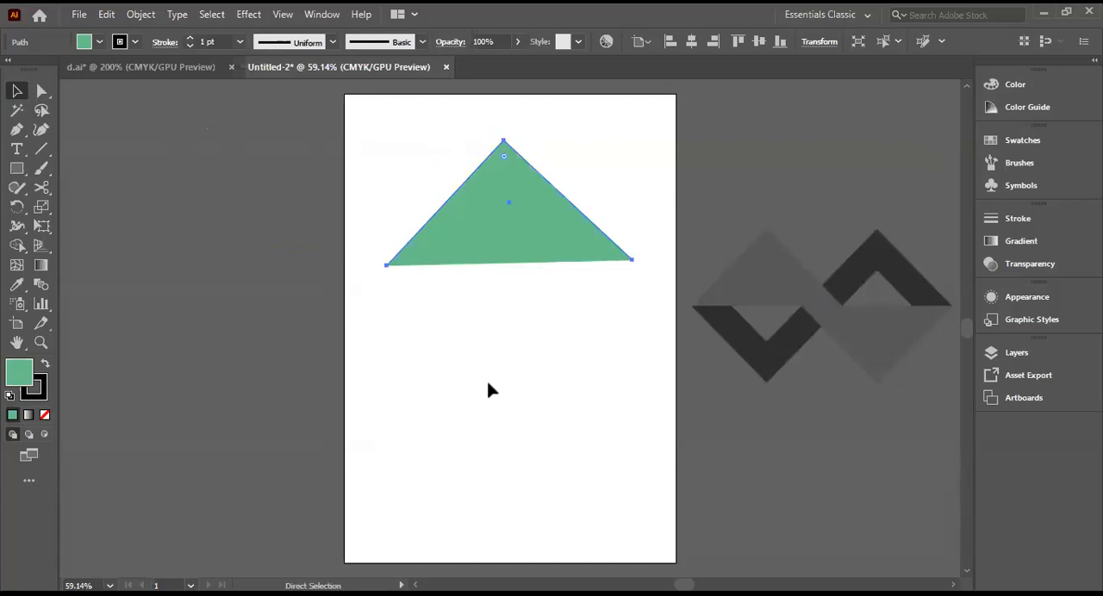
pyautogui.click(604, 375)
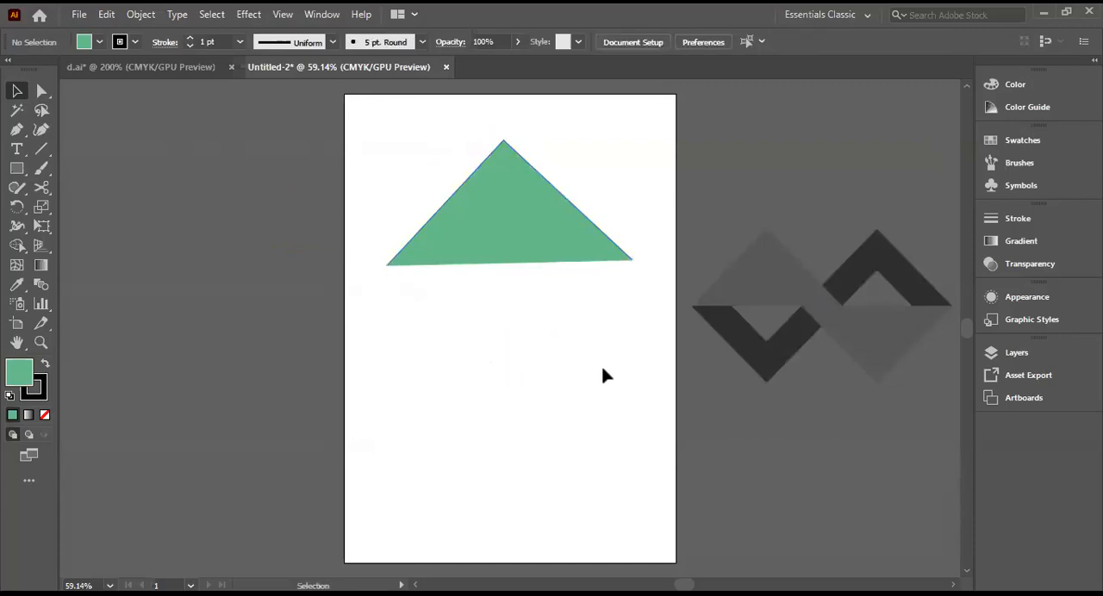
pyautogui.press('ctrl')
pyautogui.click(443, 234)
pyautogui.moveTo(528, 235); pyautogui.dragTo(500, 229)
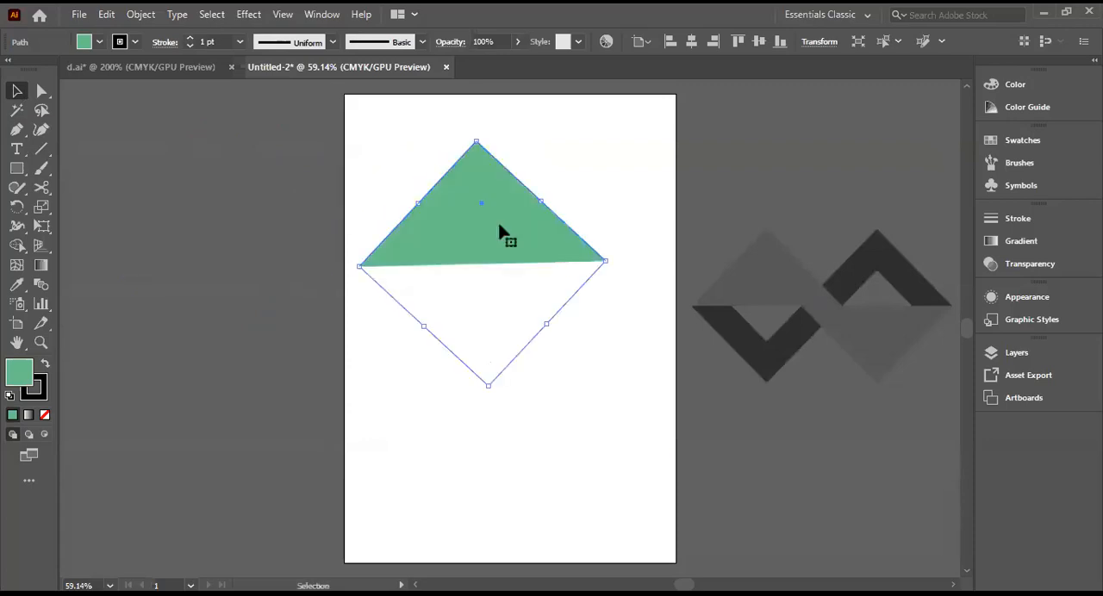
pyautogui.press('a')
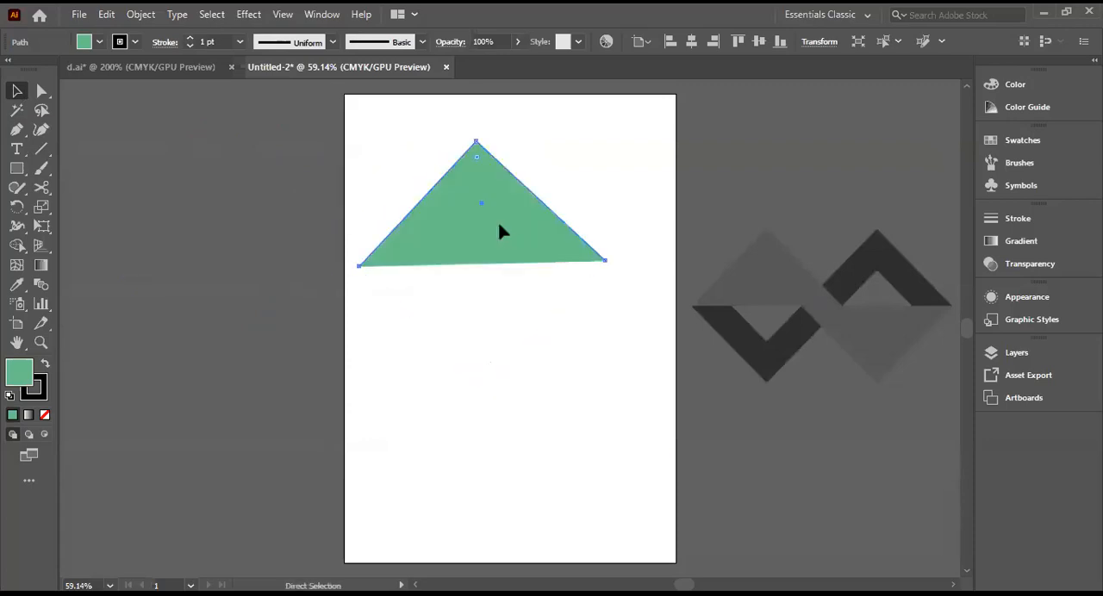
pyautogui.press('v')
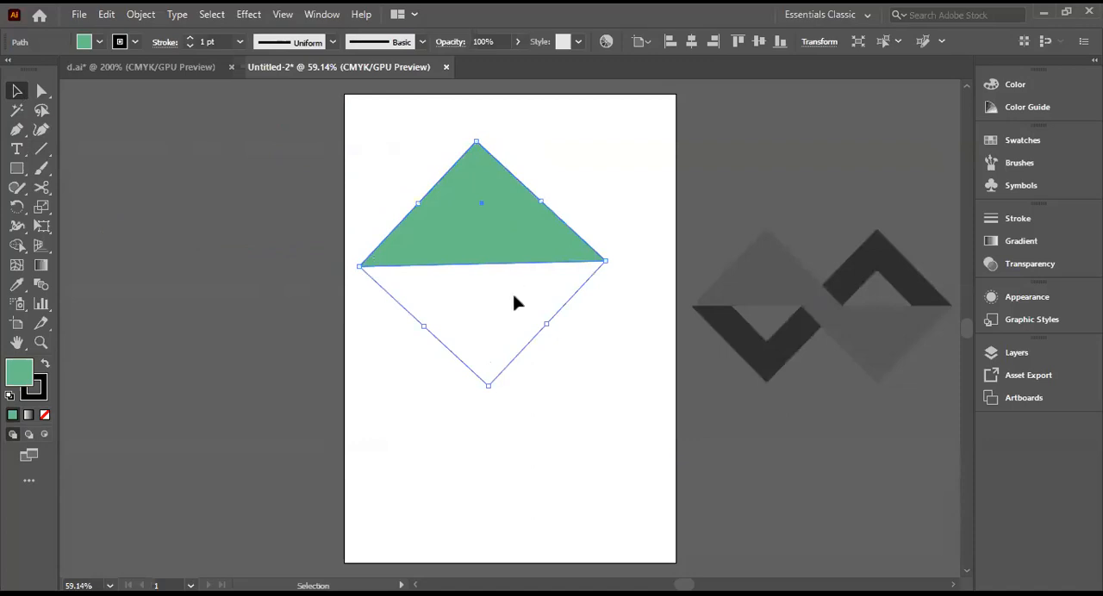
pyautogui.click(632, 222)
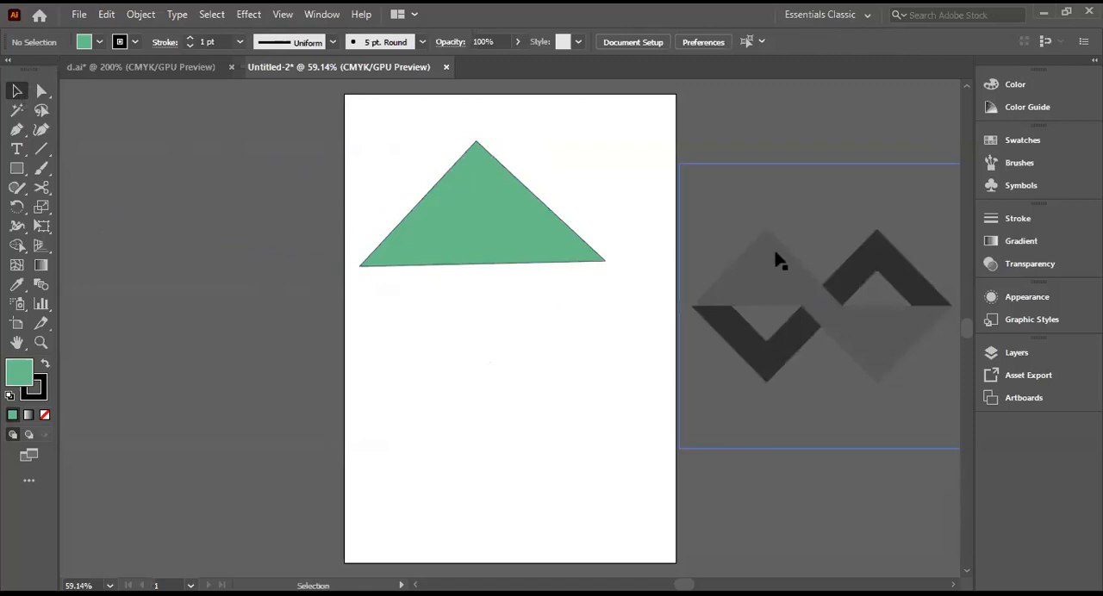
# Step: Duplicate the green triangle onto the pasteboard left of the artboard and deselect the copy
pyautogui.click(520, 235)
pyautogui.moveTo(520, 235); pyautogui.dragTo(270, 230)
pyautogui.click(433, 316)
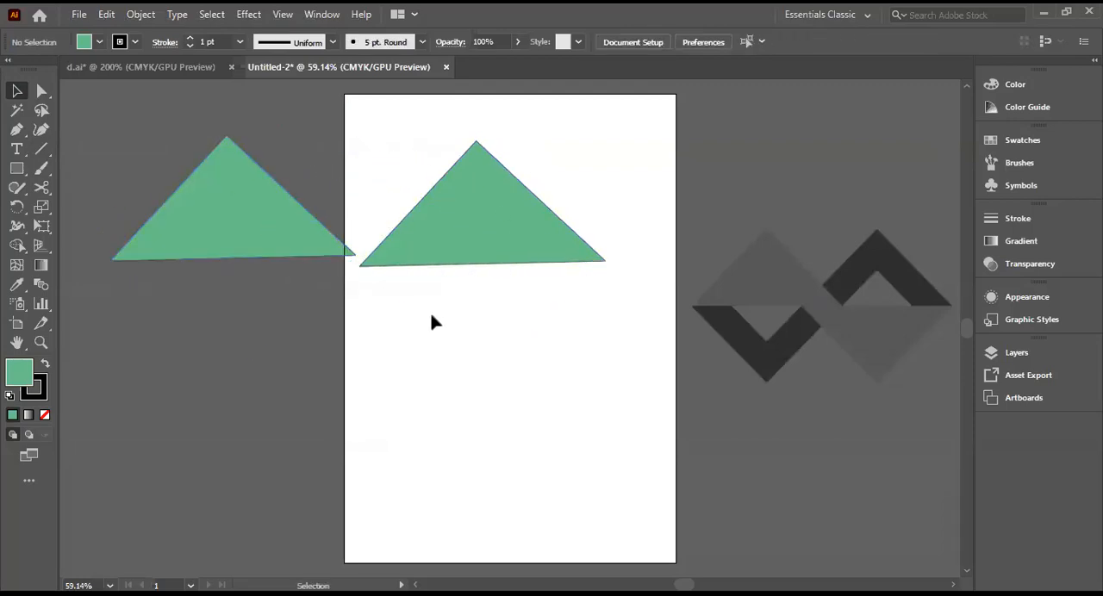
pyautogui.moveTo(229, 215); pyautogui.dragTo(193, 201)
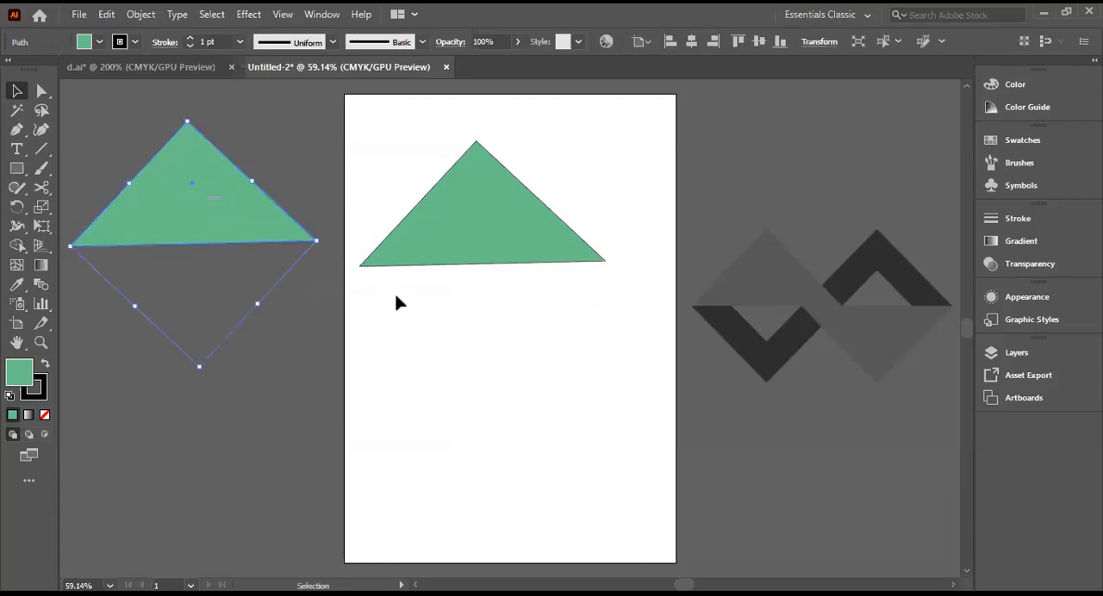
pyautogui.click(423, 404)
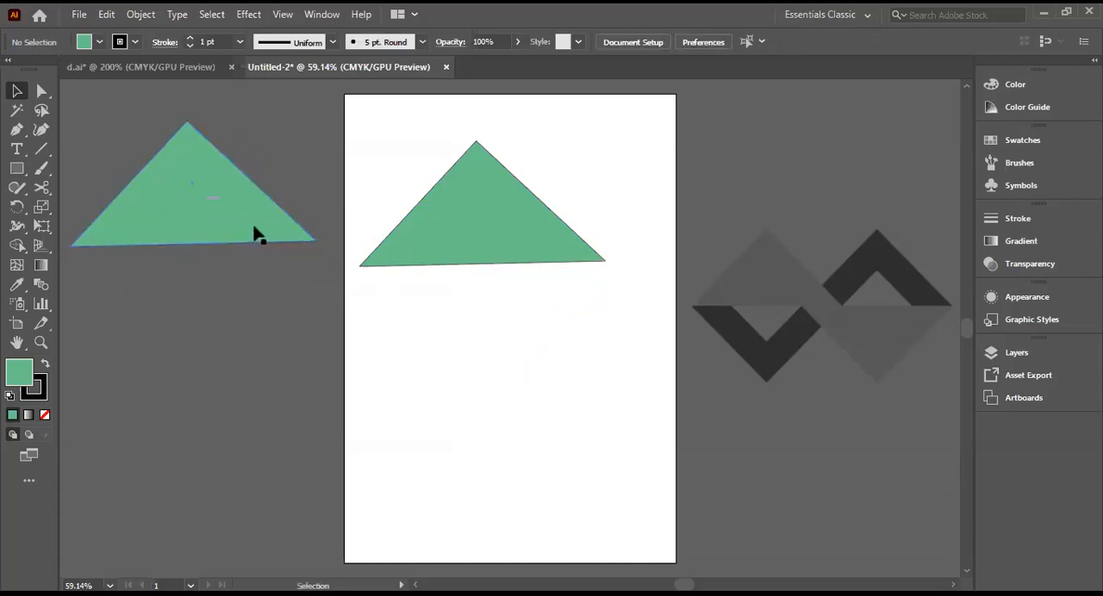
# Step: Move the triangle copy below the original and rotate it clockwise so its right-angled corner points to the upper right
pyautogui.moveTo(250, 227); pyautogui.dragTo(672, 369)
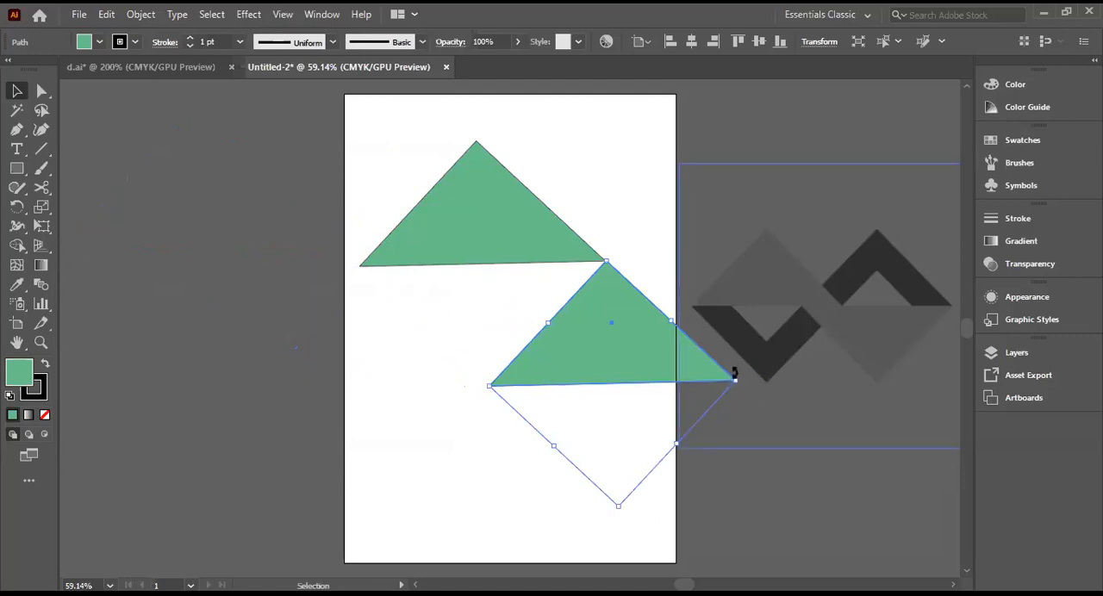
pyautogui.moveTo(735, 375); pyautogui.dragTo(624, 472)
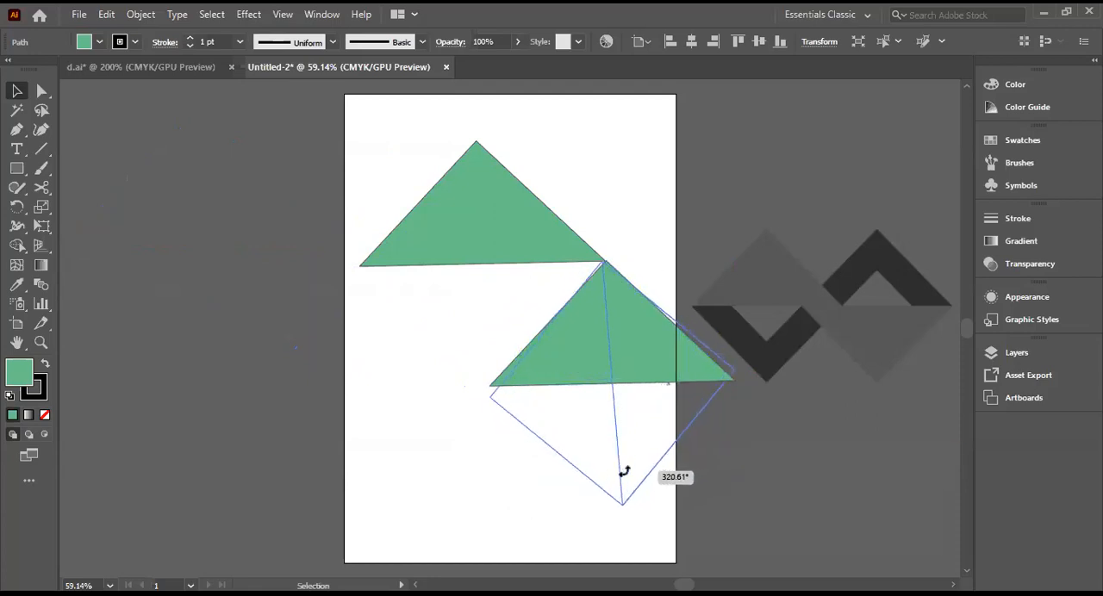
pyautogui.moveTo(624, 470); pyautogui.dragTo(663, 438)
pyautogui.moveTo(586, 320); pyautogui.dragTo(513, 296)
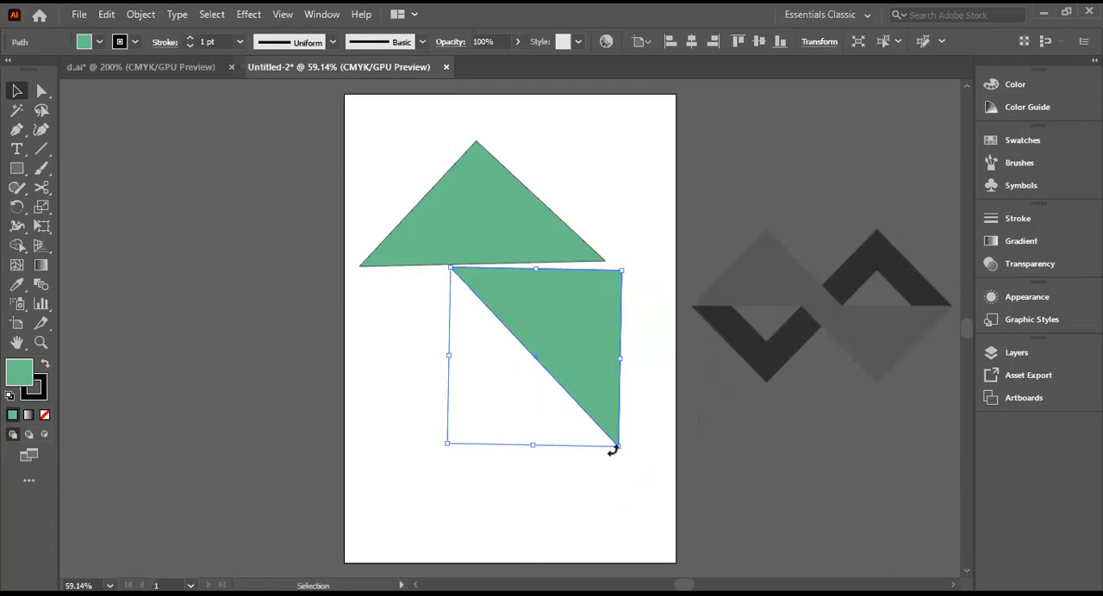
# Step: Adjust the copy's rotation and position until its two short sides run horizontally and vertically below the original triangle
pyautogui.moveTo(613, 450); pyautogui.dragTo(624, 441)
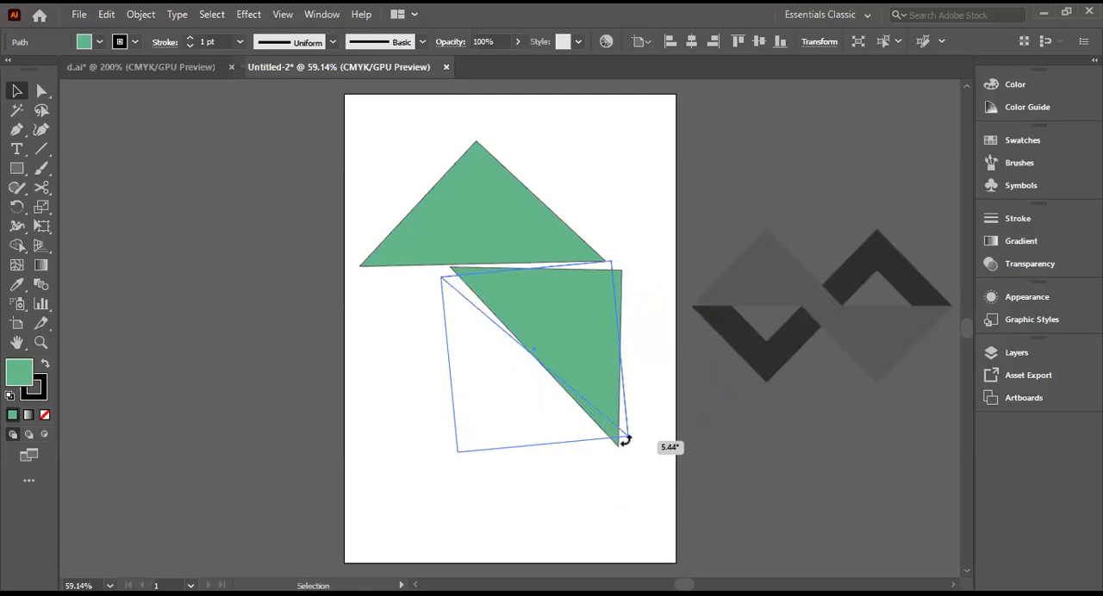
pyautogui.moveTo(624, 441); pyautogui.dragTo(613, 444)
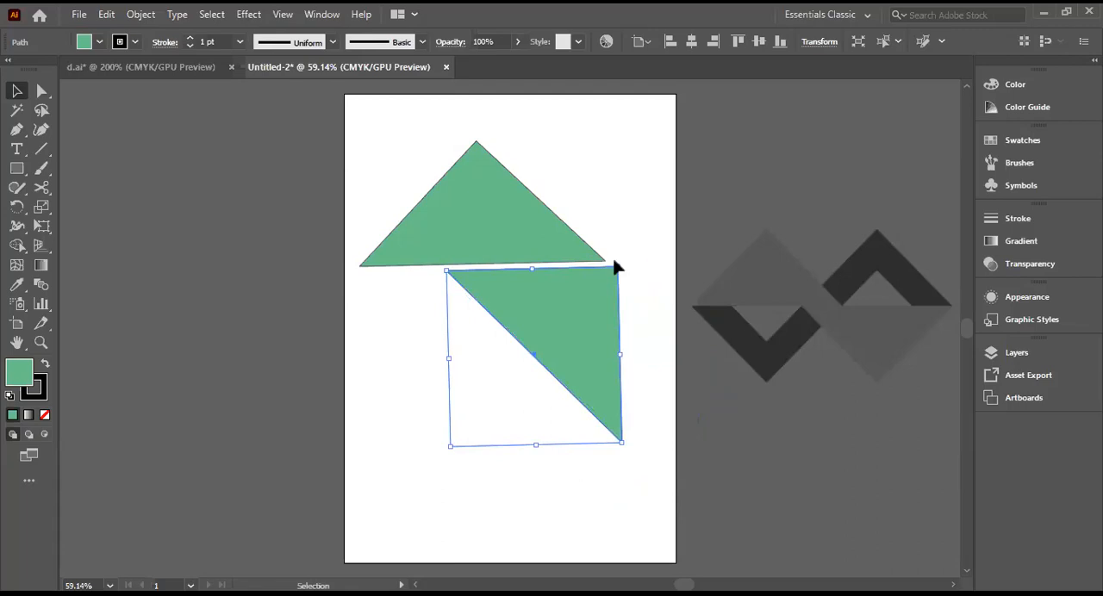
pyautogui.moveTo(621, 261); pyautogui.dragTo(677, 302)
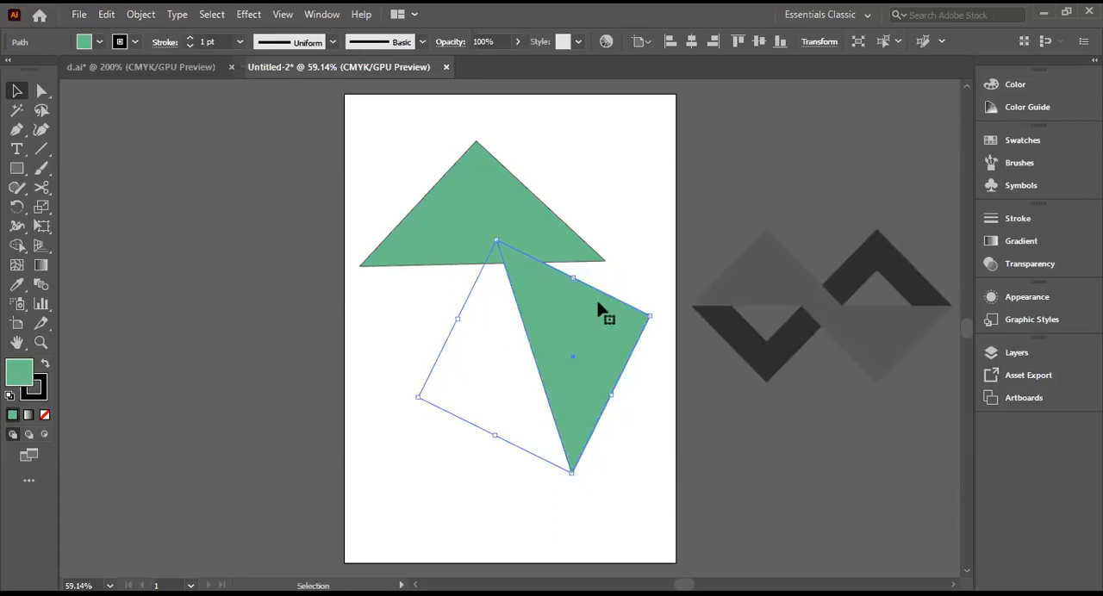
pyautogui.moveTo(612, 326)
pyautogui.mouseDown()
pyautogui.moveTo(660, 320)
pyautogui.moveTo(647, 316)
pyautogui.moveTo(632, 330)
pyautogui.mouseUp()
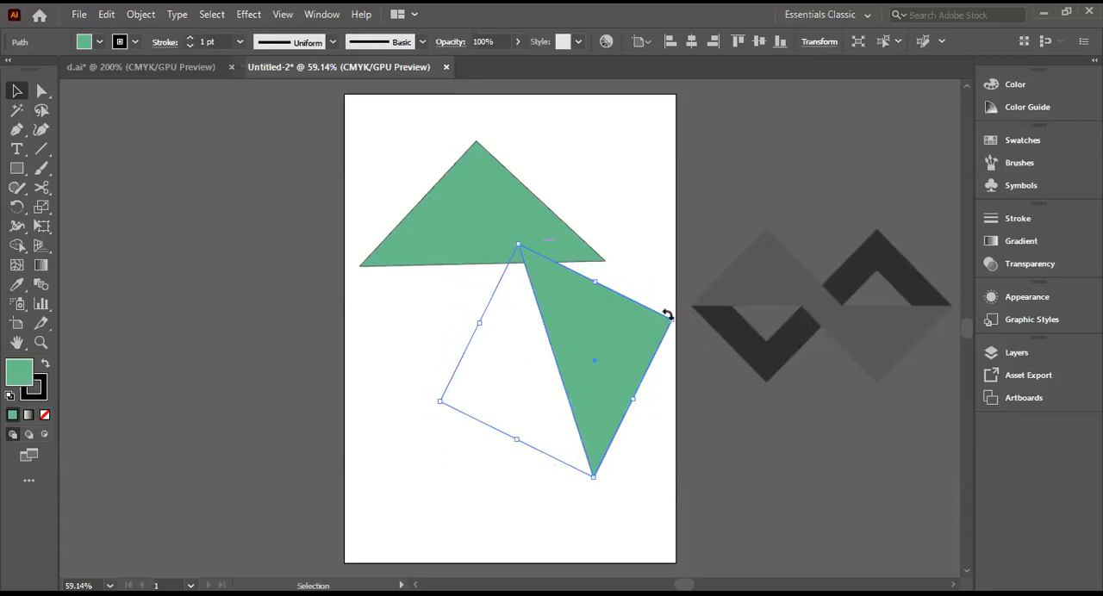
pyautogui.moveTo(668, 315); pyautogui.dragTo(660, 263)
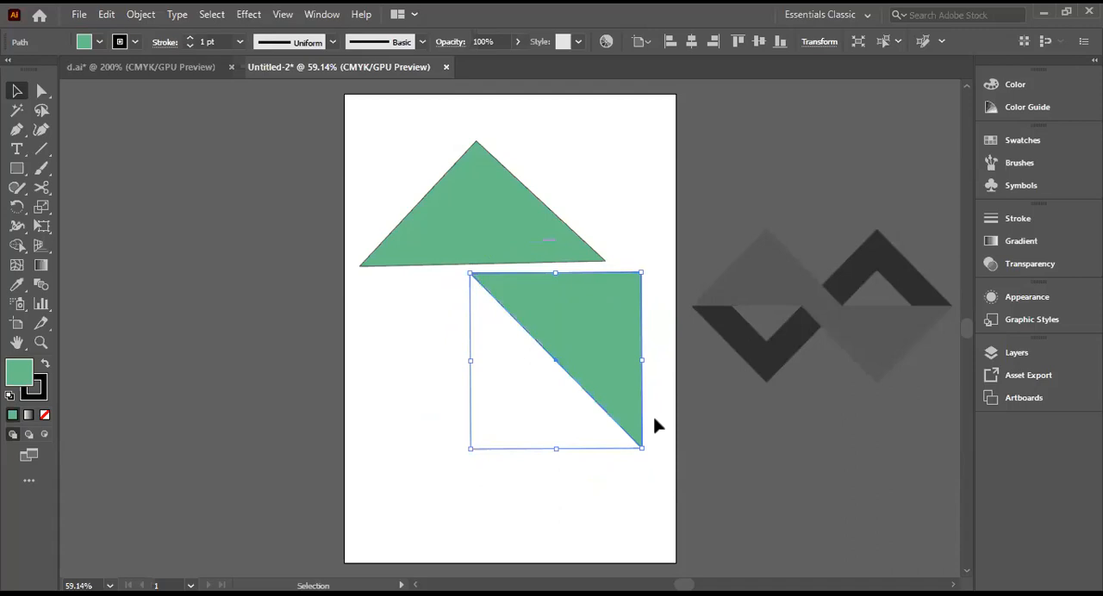
pyautogui.click(308, 14)
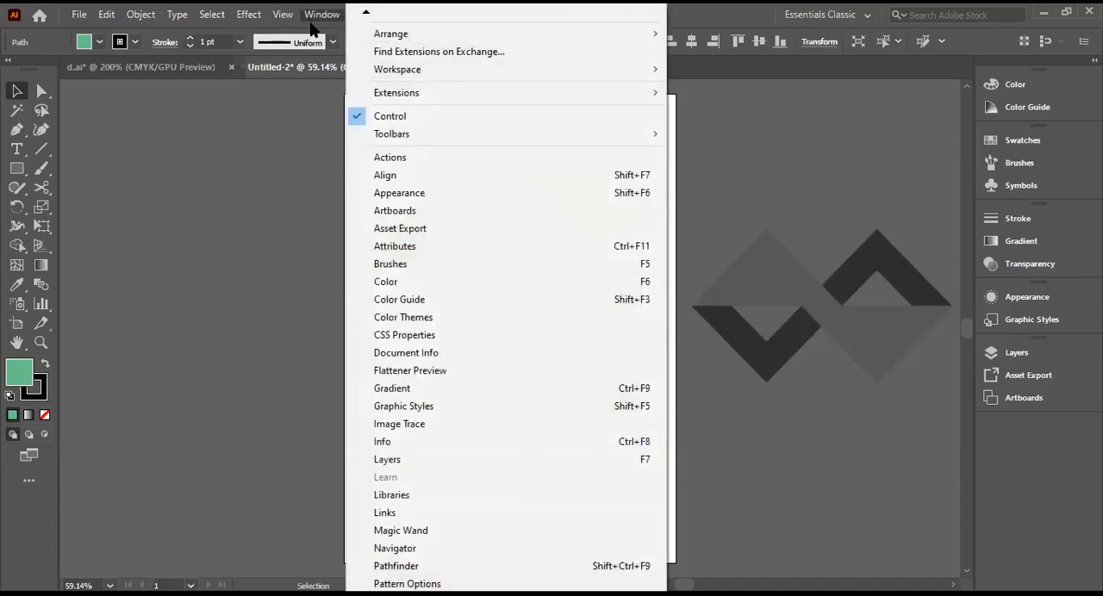
pyautogui.click(261, 203)
pyautogui.rightClick(567, 282)
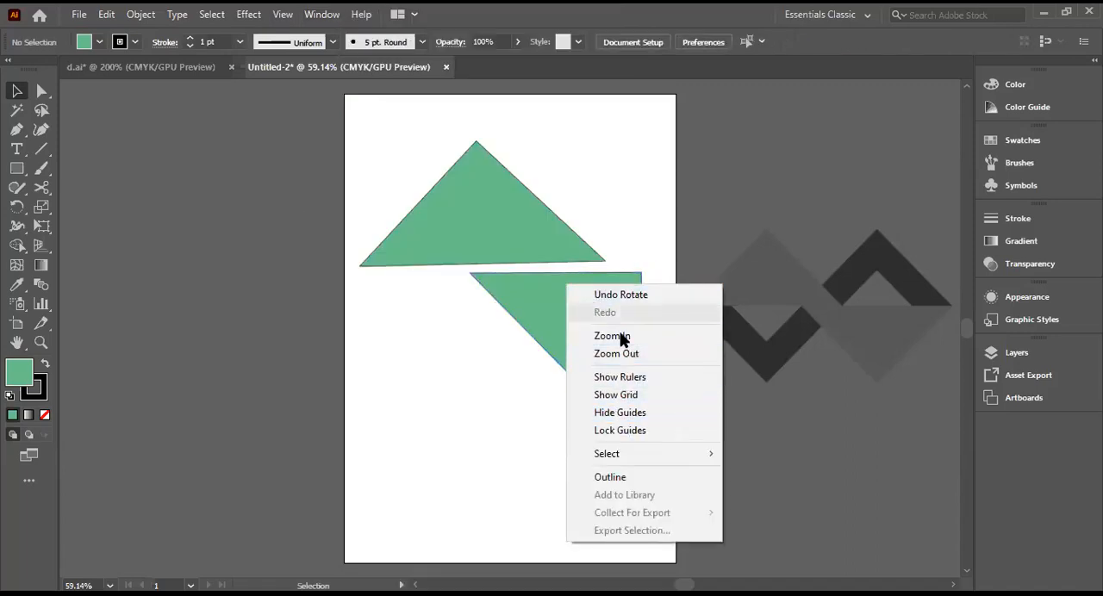
pyautogui.moveTo(622, 453)
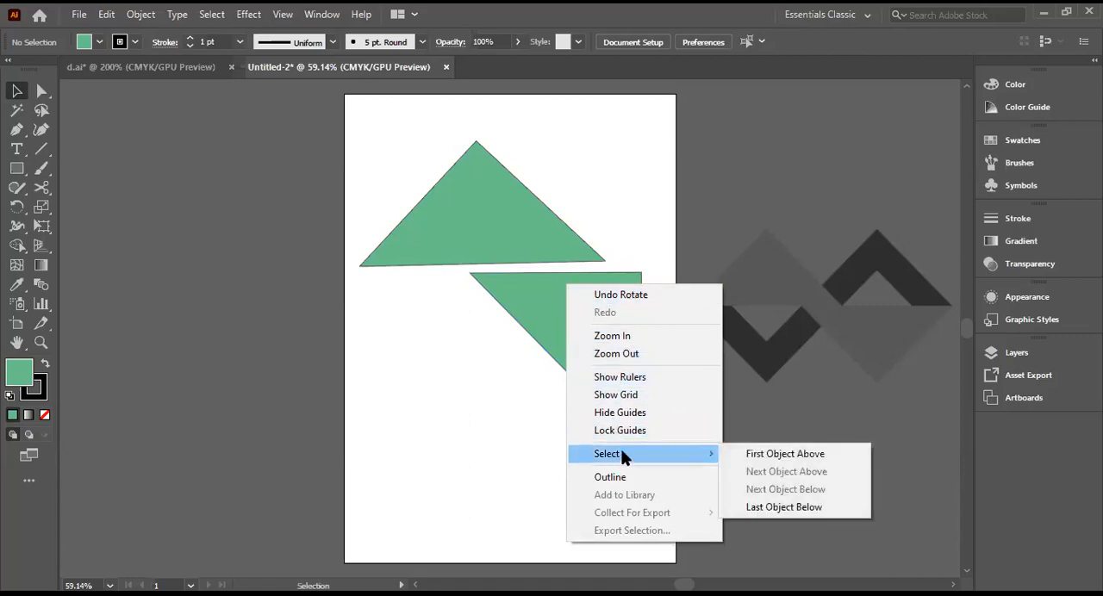
pyautogui.click(753, 453)
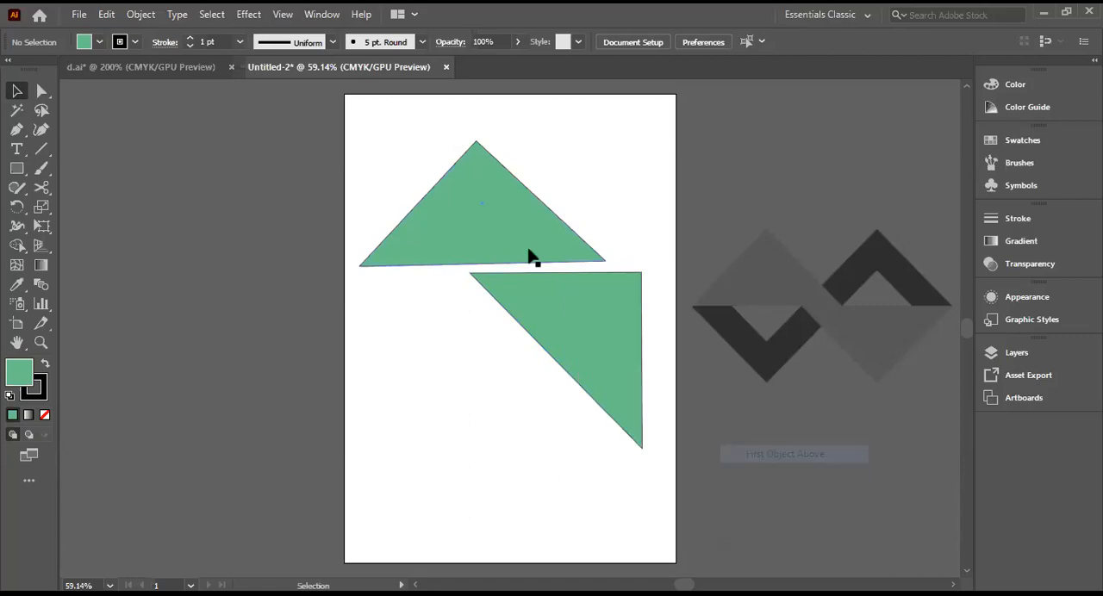
pyautogui.click(522, 249)
pyautogui.rightClick(524, 243)
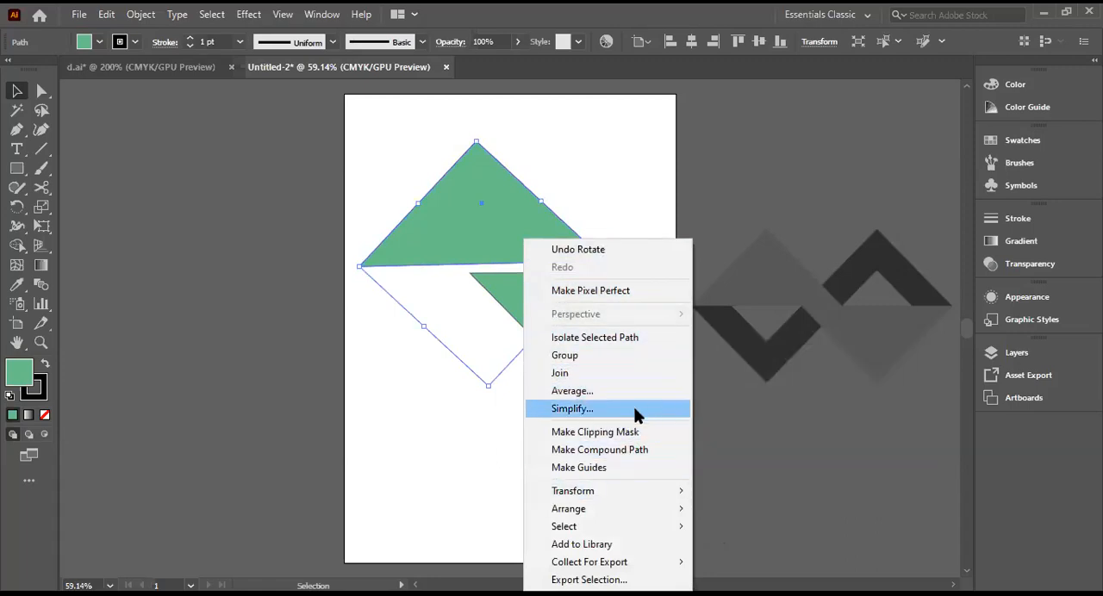
pyautogui.moveTo(573, 496)
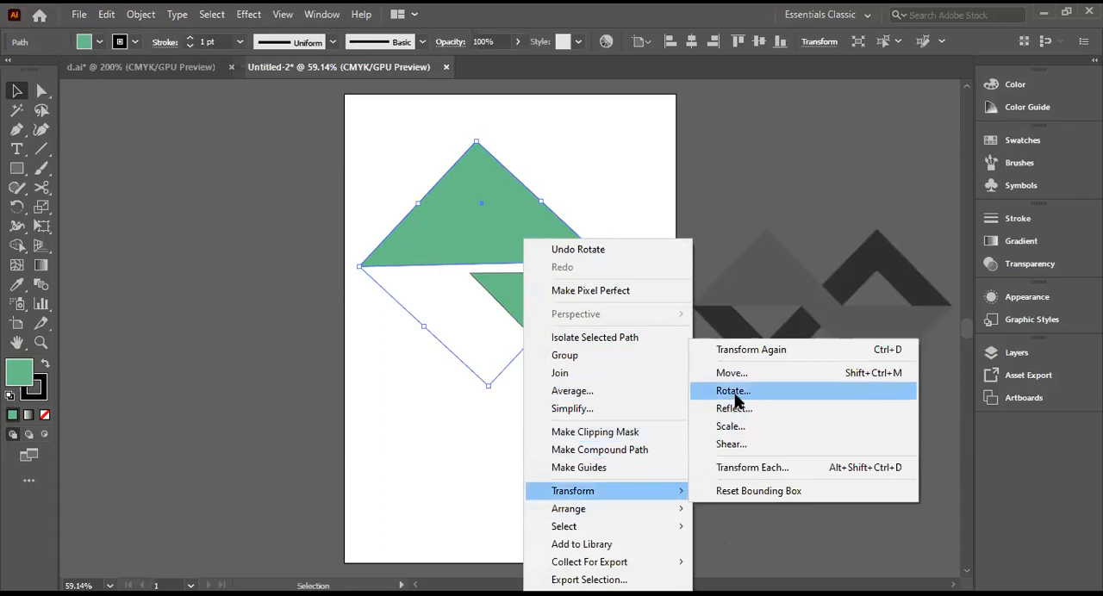
pyautogui.click(733, 392)
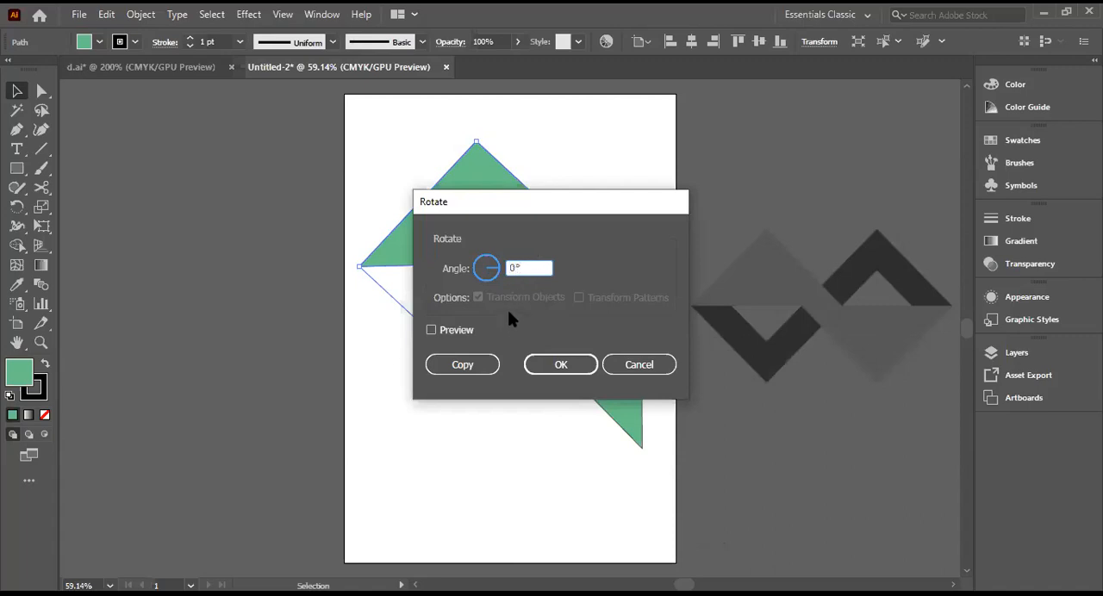
pyautogui.click(614, 366)
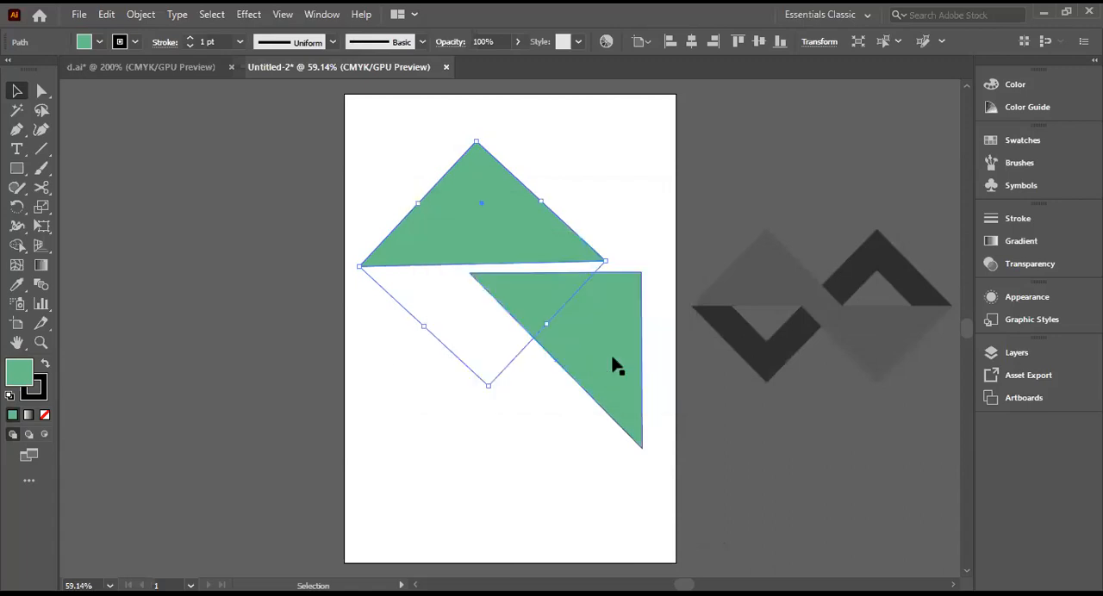
pyautogui.click(531, 429)
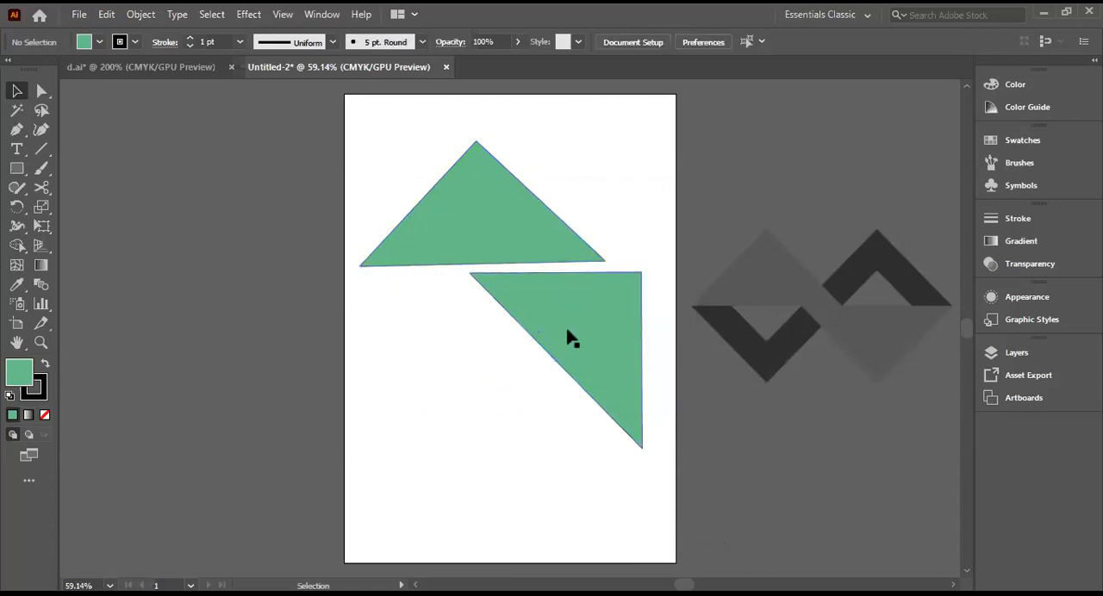
# Step: Move the rotated triangle copy onto the pasteboard left of the artboard and select the original triangle
pyautogui.moveTo(567, 336); pyautogui.dragTo(173, 264)
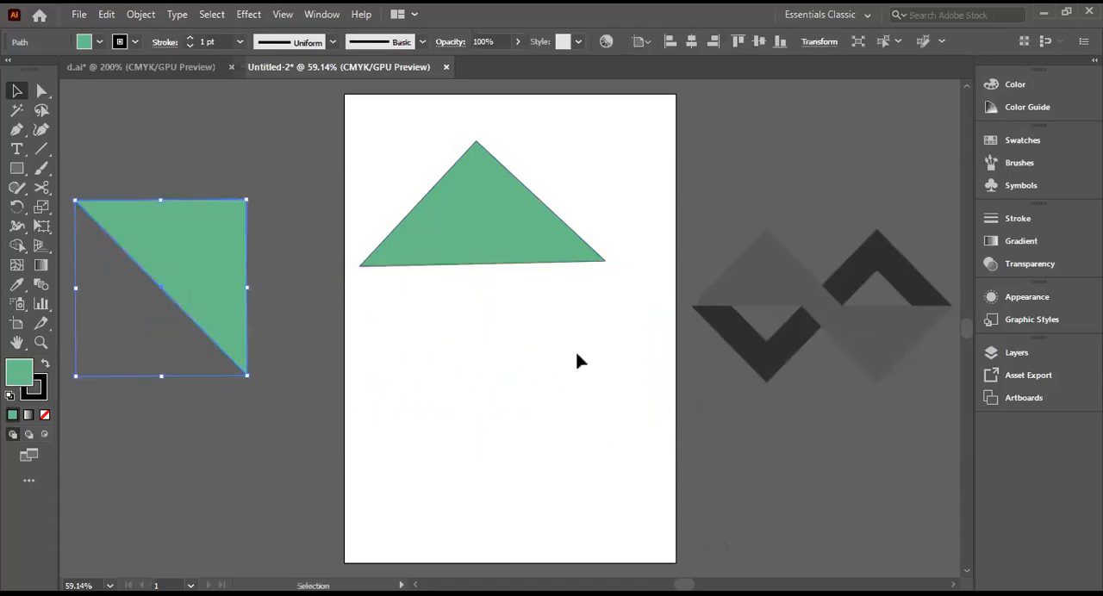
pyautogui.click(487, 217)
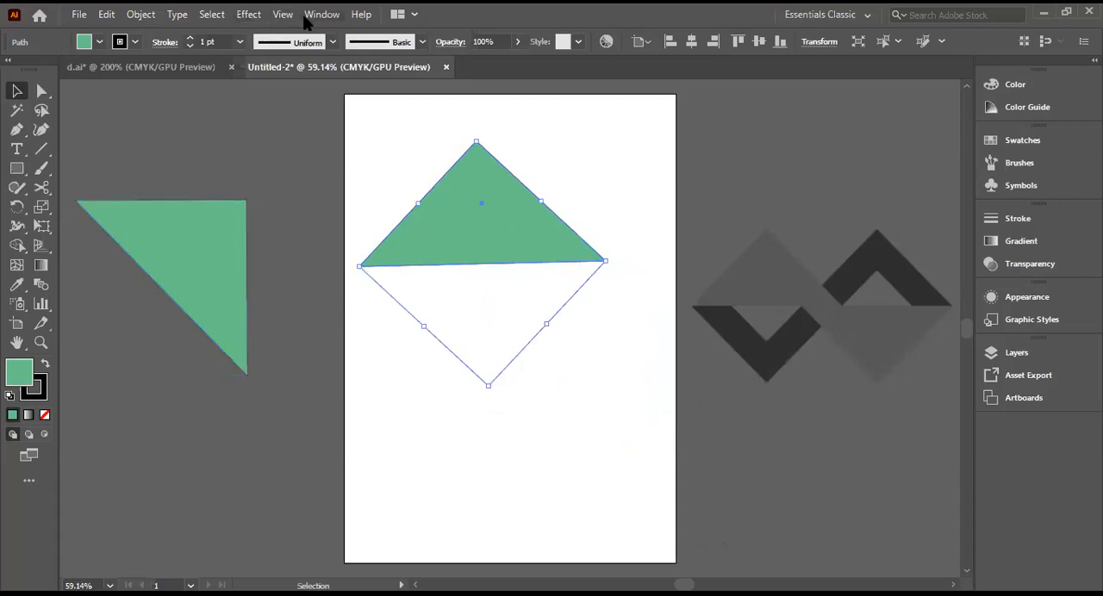
pyautogui.rightClick(455, 205)
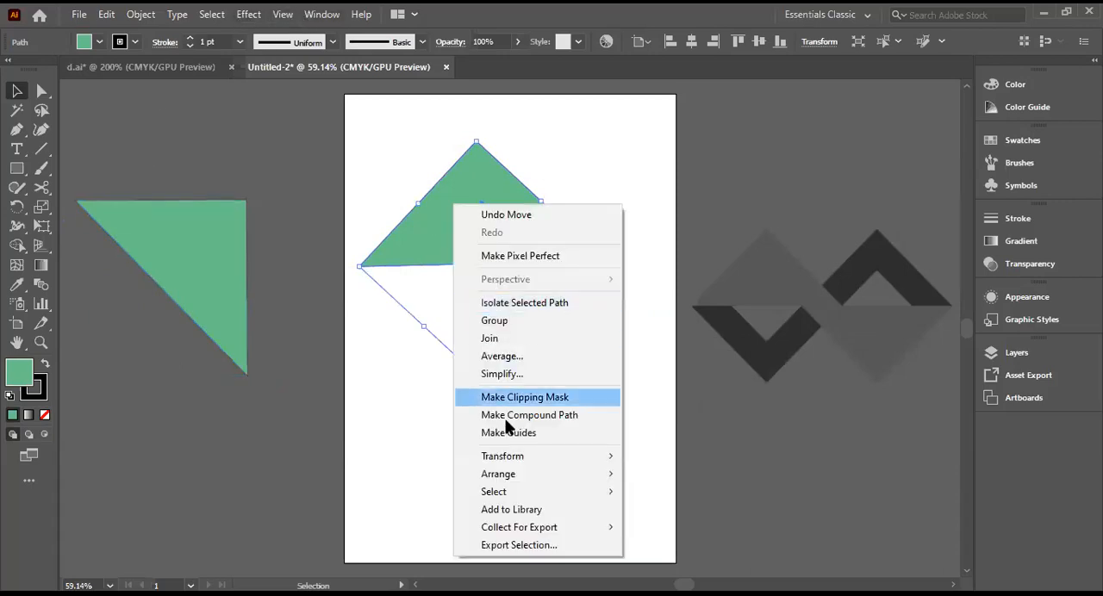
pyautogui.moveTo(541, 459)
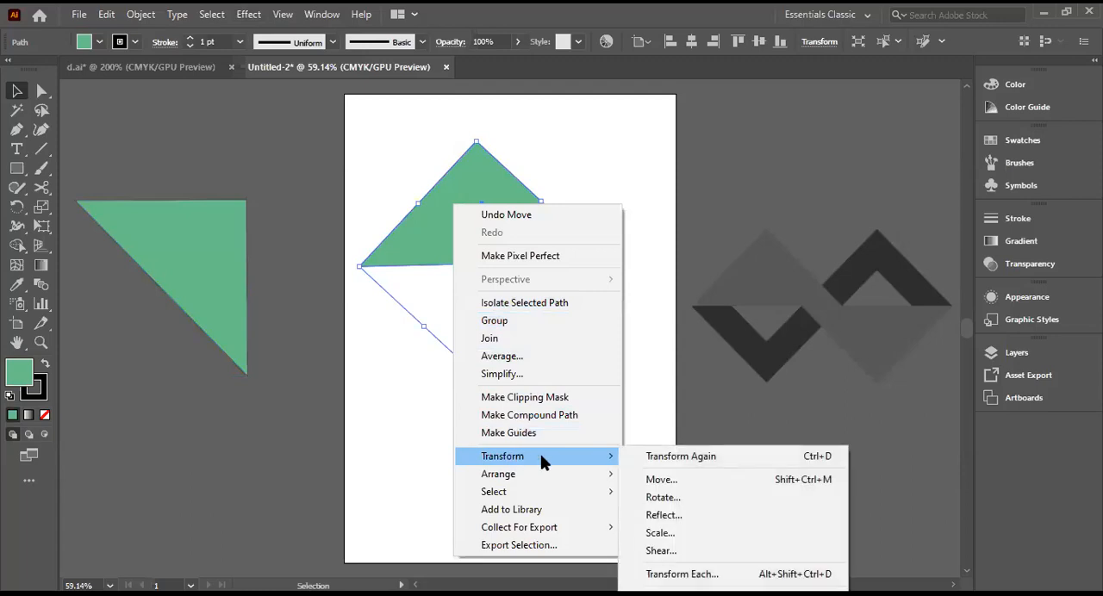
pyautogui.click(672, 496)
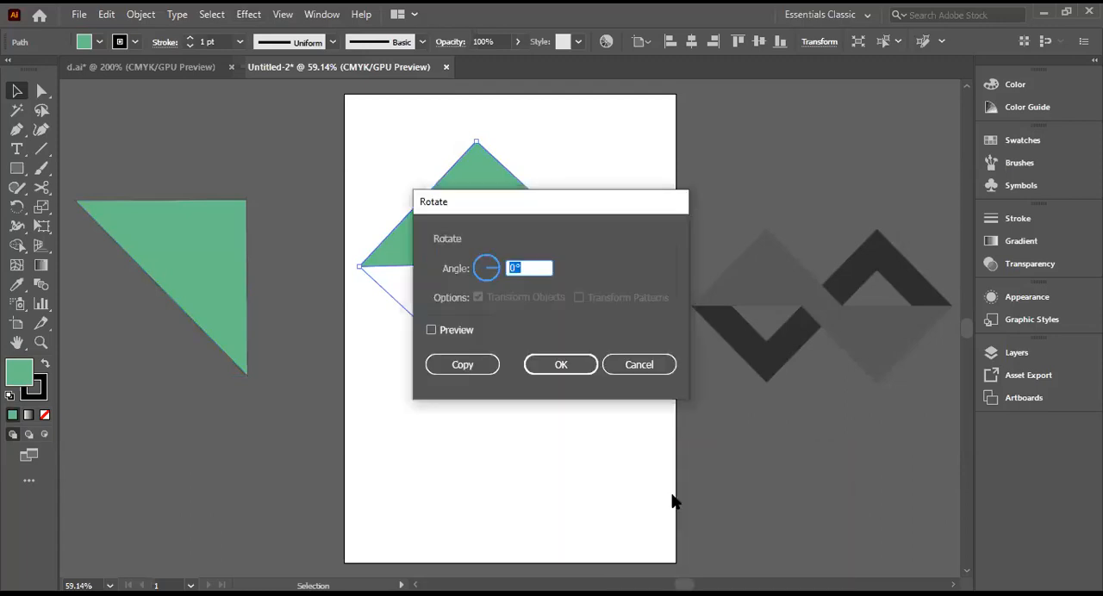
pyautogui.click(628, 369)
# Step: Try to create a copy of the original green triangle reflected across the horizontal axis
pyautogui.rightClick(472, 241)
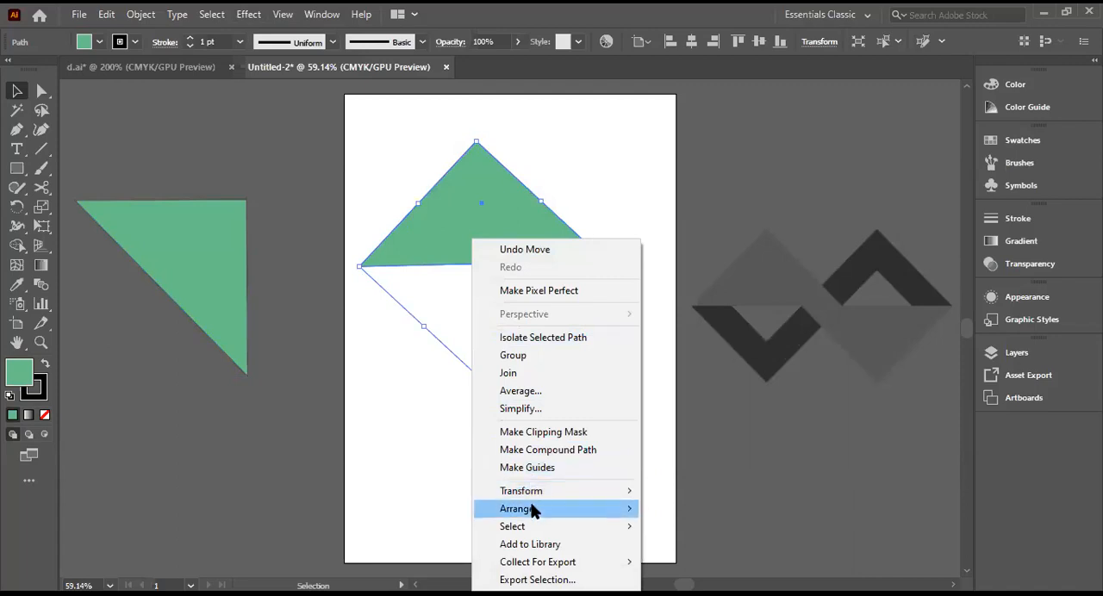
pyautogui.moveTo(533, 513)
pyautogui.moveTo(574, 498)
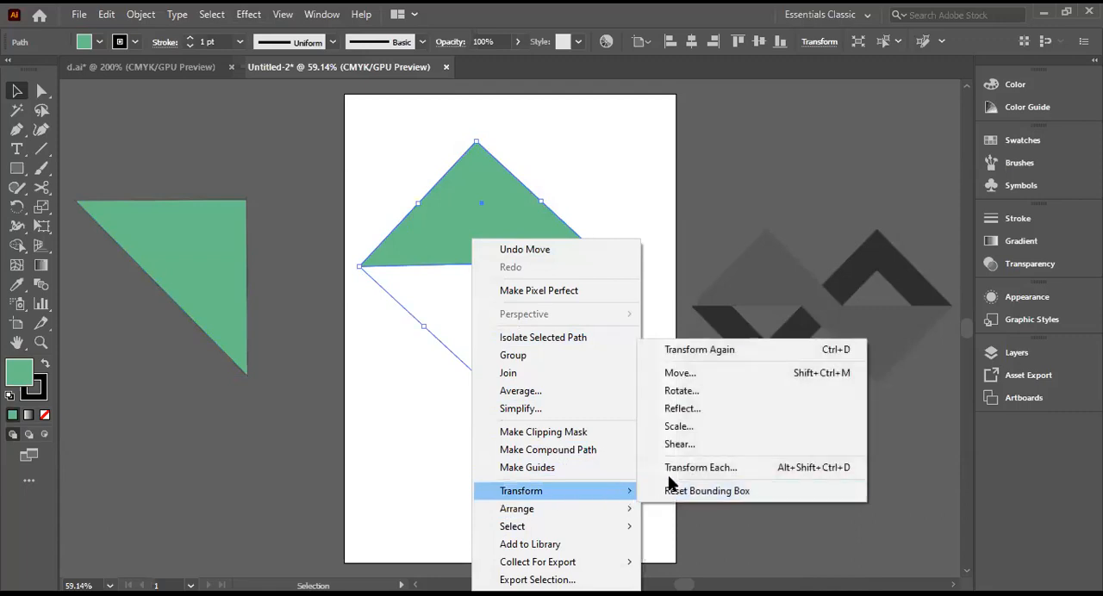
pyautogui.click(673, 409)
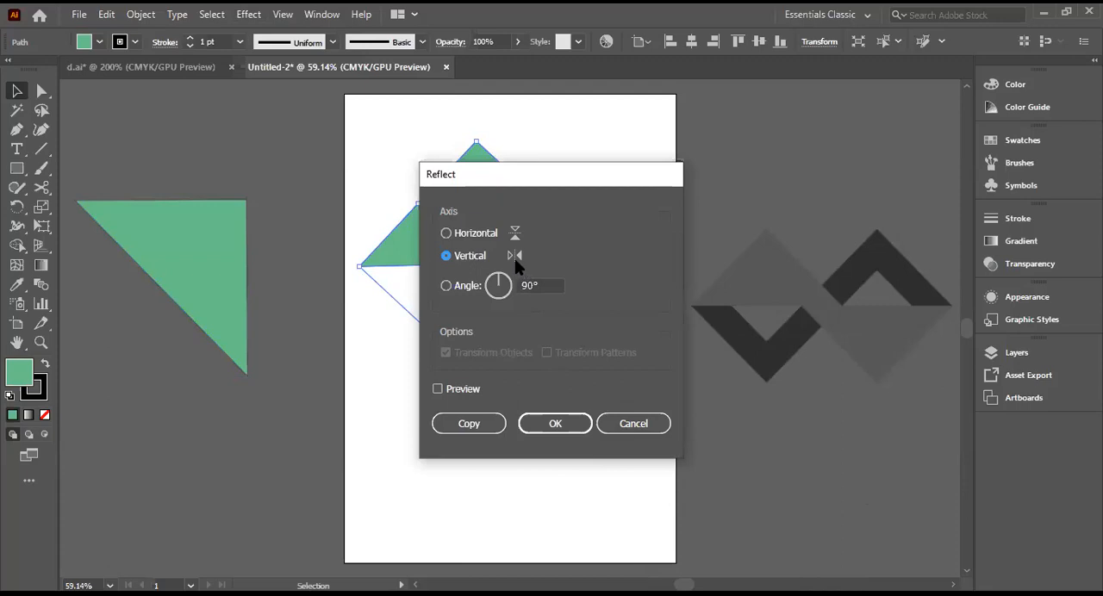
pyautogui.click(446, 233)
pyautogui.click(546, 427)
pyautogui.click(452, 424)
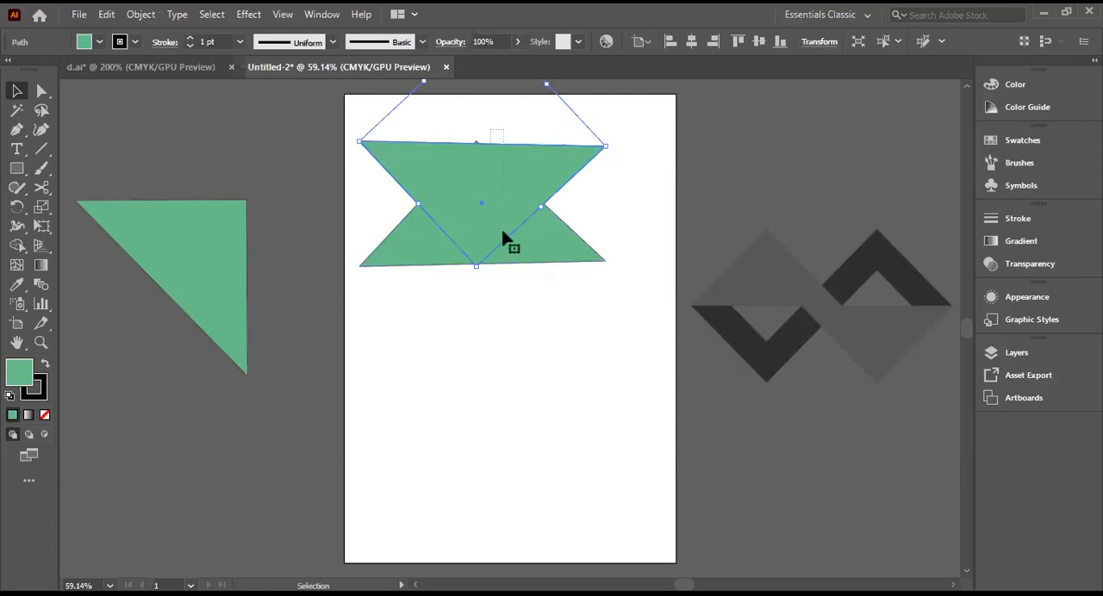
# Step: Try to move the reflected copy below the original triangle, and undo both the move and the reflection
pyautogui.keyDown('shift'); pyautogui.click(509, 244); pyautogui.keyUp('shift')
pyautogui.moveTo(487, 249); pyautogui.dragTo(488, 384)
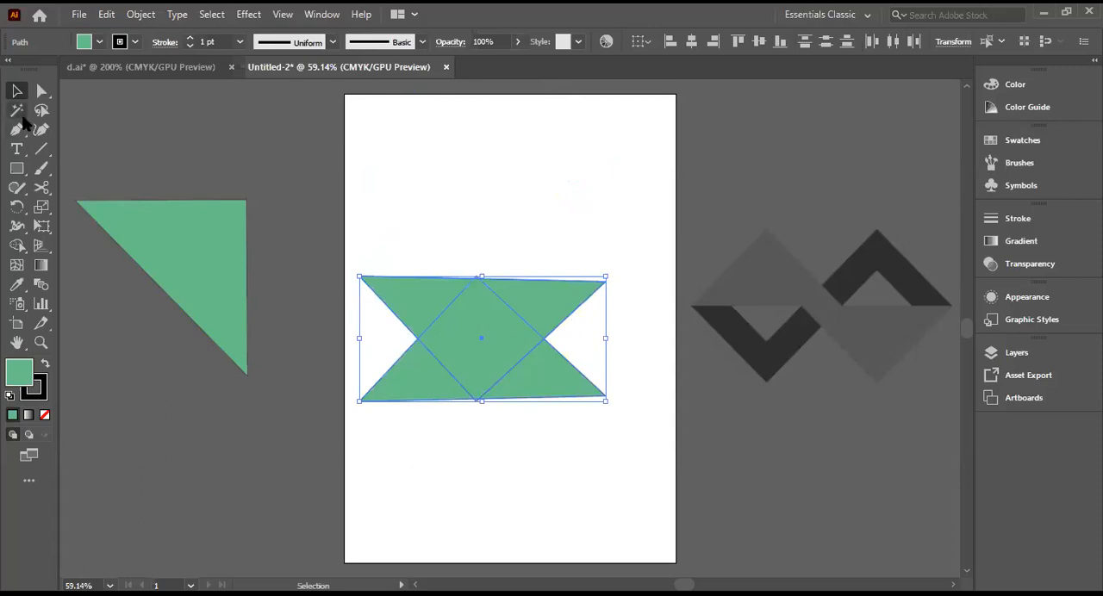
pyautogui.hotkey('ctrl', 'z')
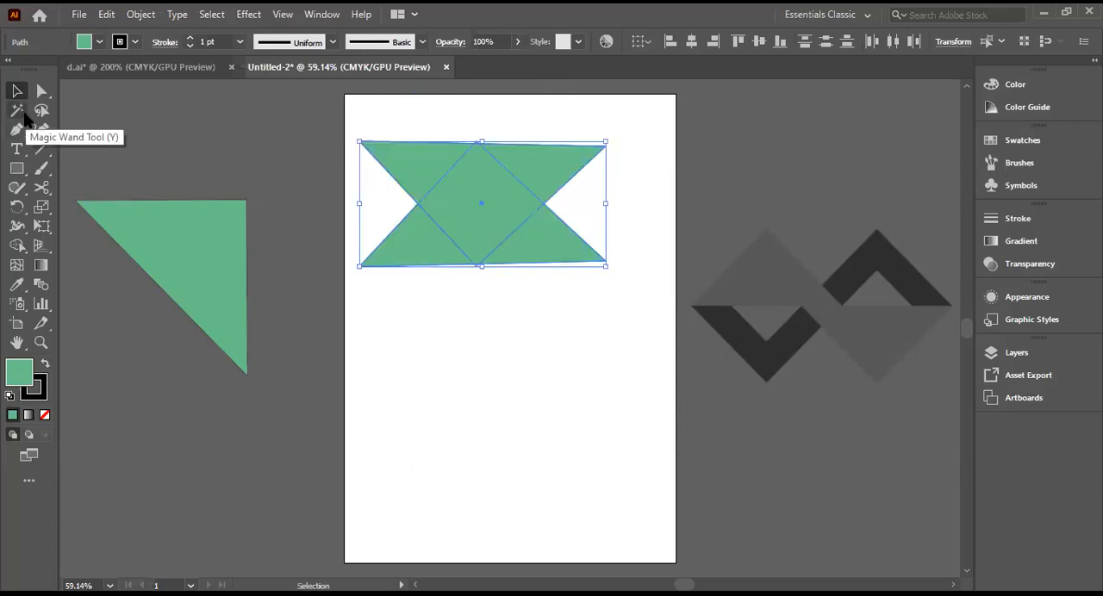
pyautogui.hotkey('ctrl', 'z')
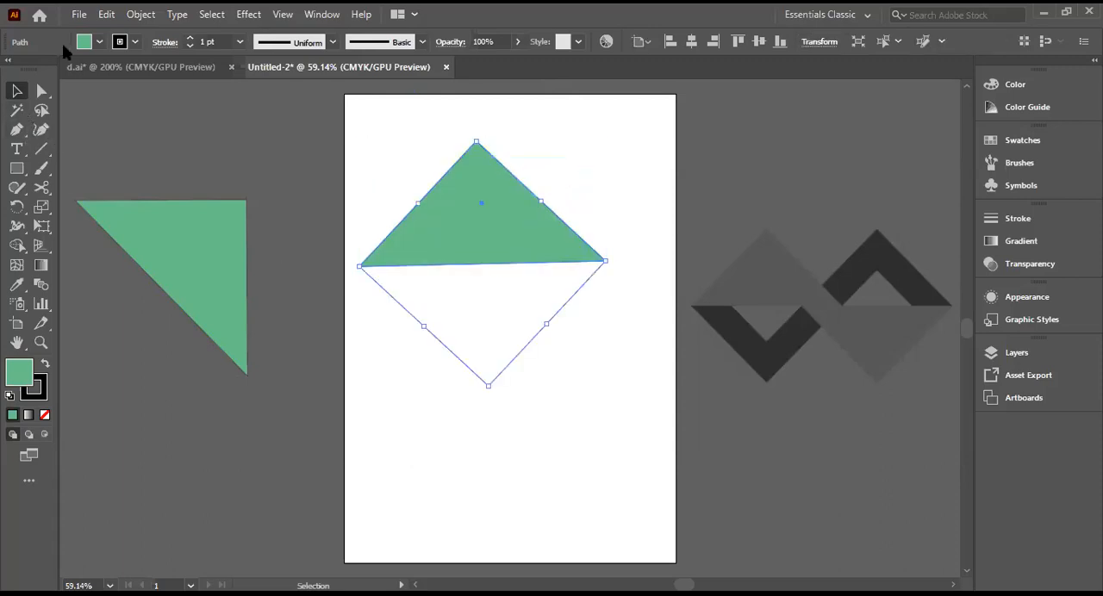
# Step: Try a copy of the original triangle reflected across the vertical axis, and undo it
pyautogui.rightClick(497, 220)
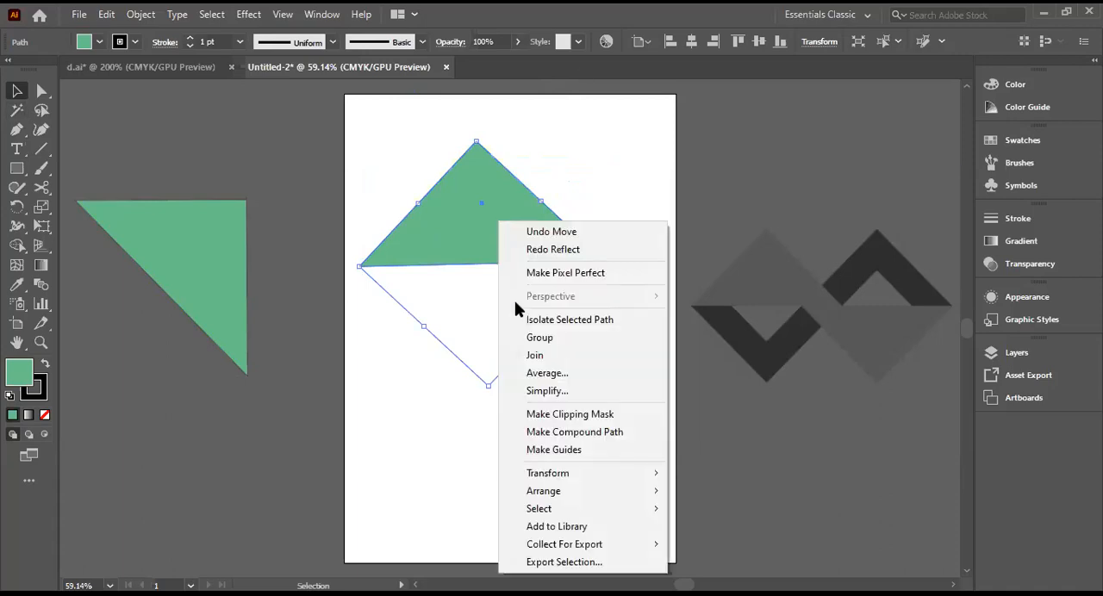
pyautogui.moveTo(578, 476)
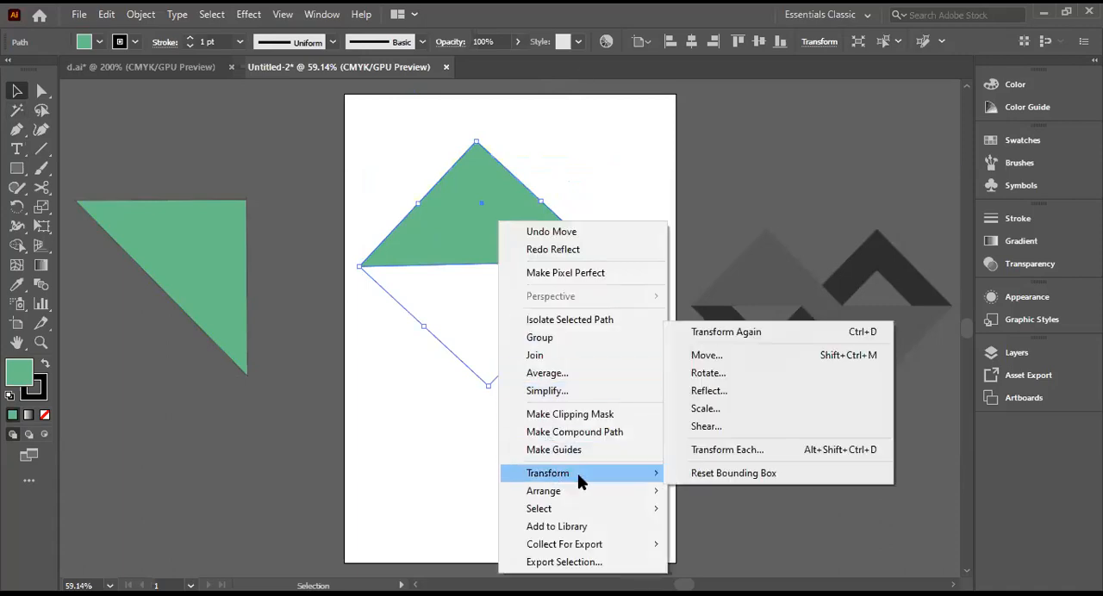
pyautogui.click(701, 397)
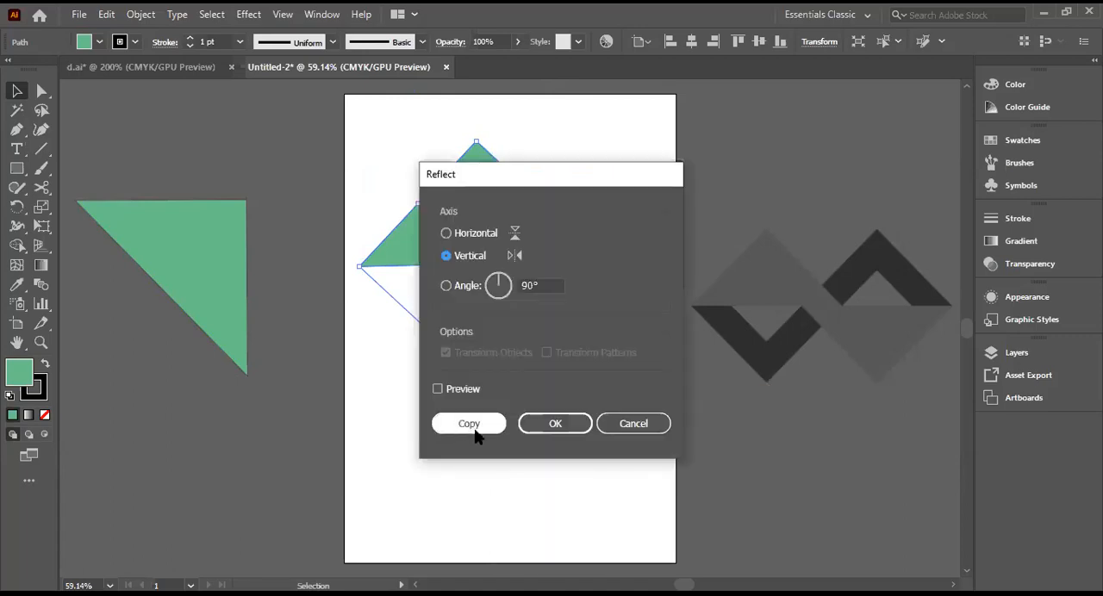
pyautogui.click(462, 425)
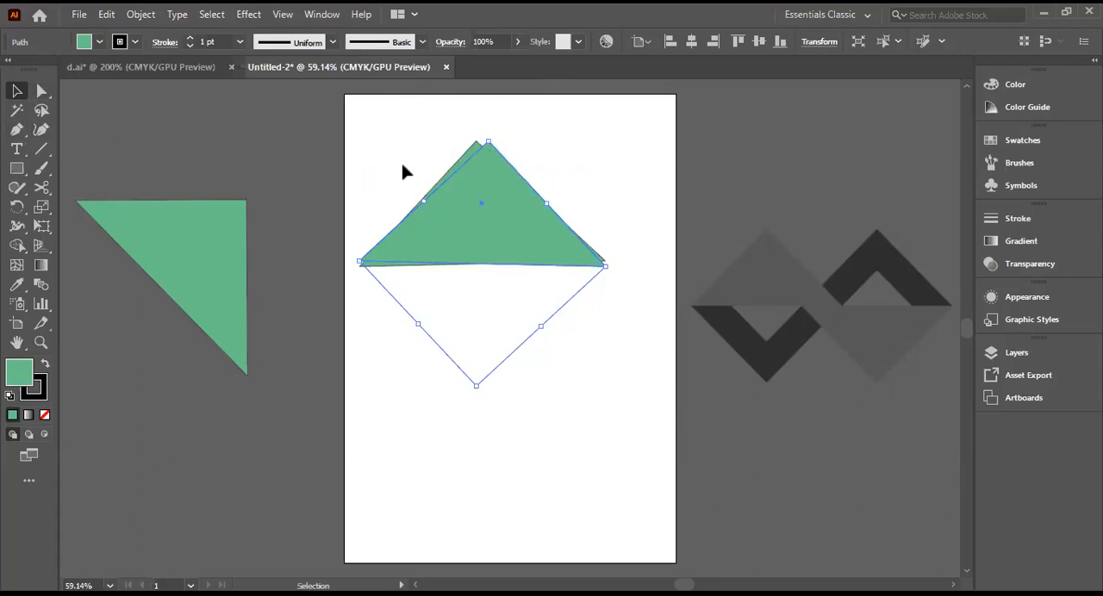
pyautogui.hotkey('ctrl', 'z')
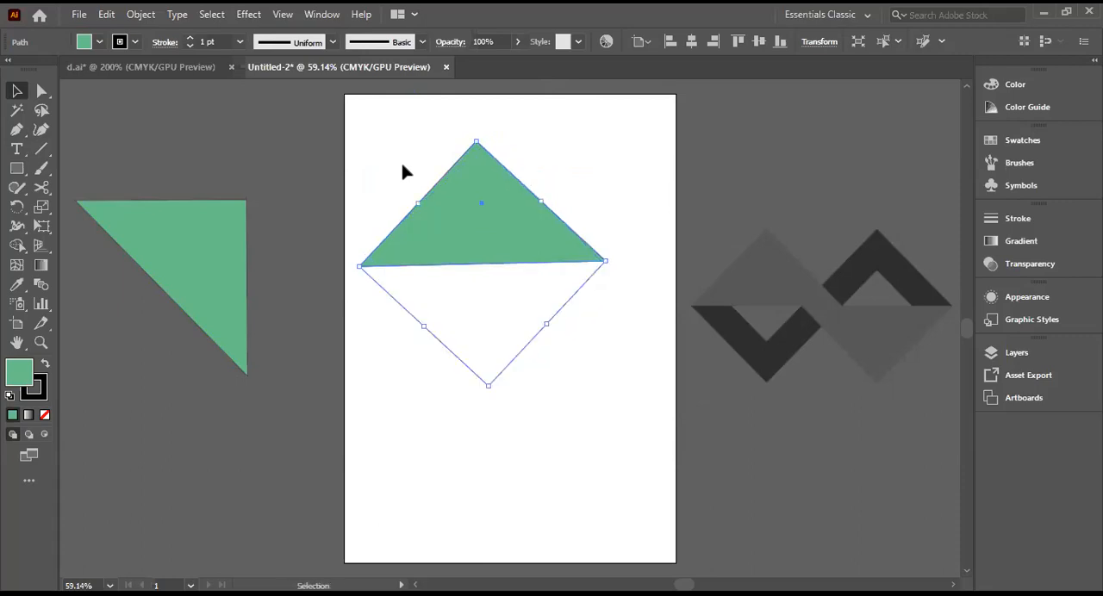
# Step: Create a copy of the original green triangle reflected across the horizontal axis
pyautogui.rightClick(481, 231)
pyautogui.moveTo(509, 479)
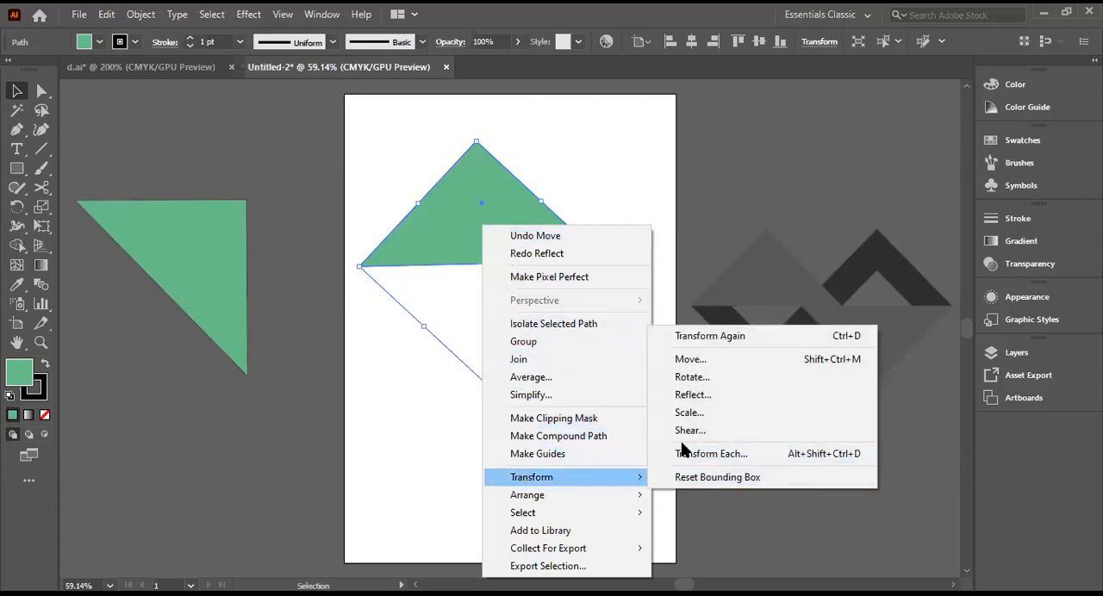
pyautogui.click(689, 397)
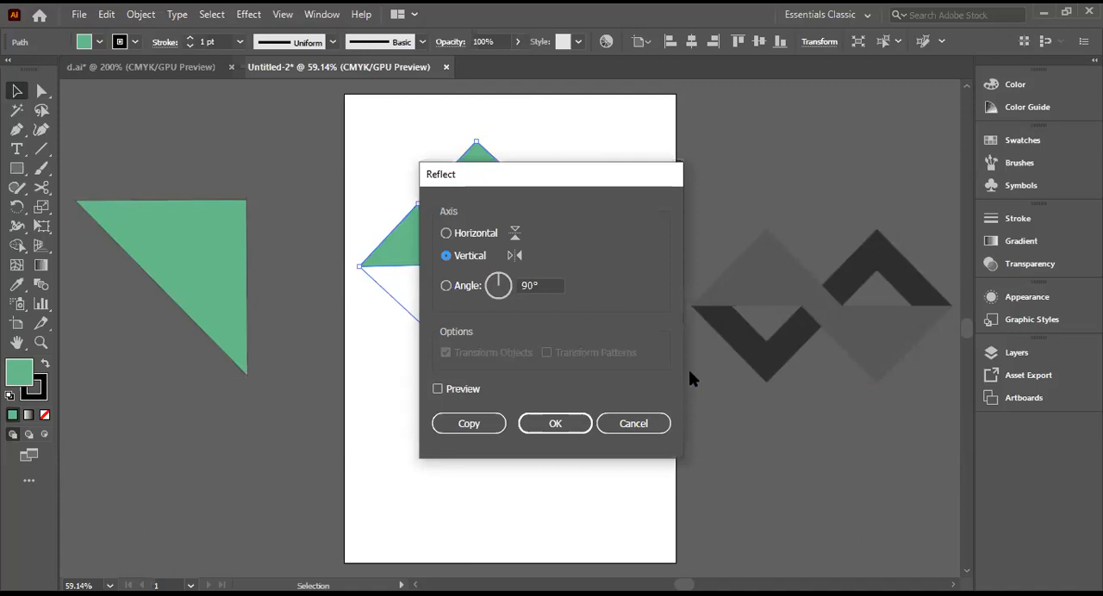
pyautogui.click(447, 235)
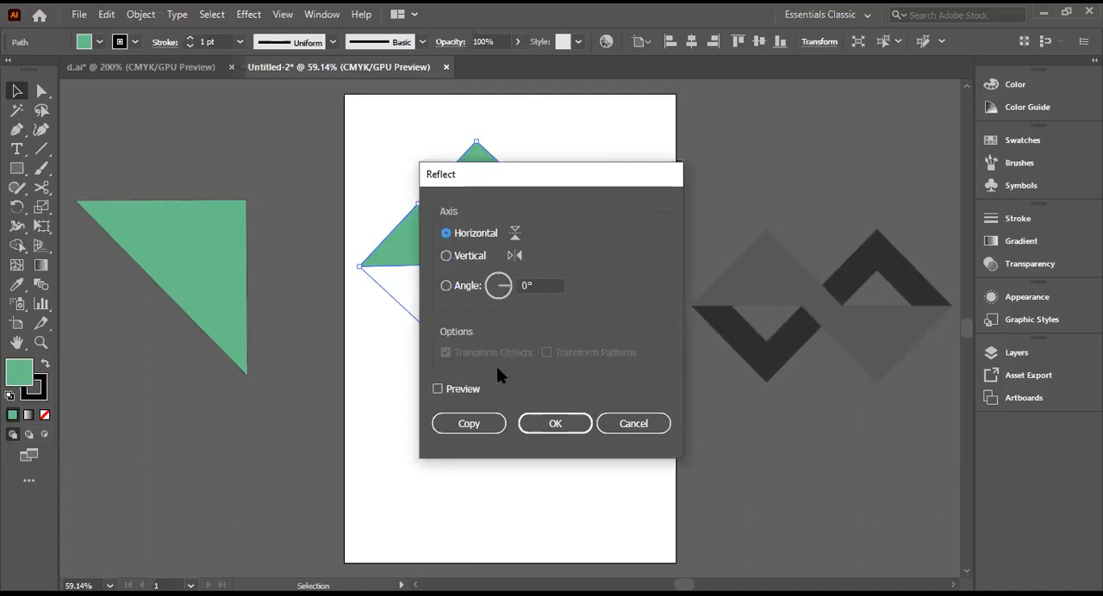
pyautogui.click(470, 424)
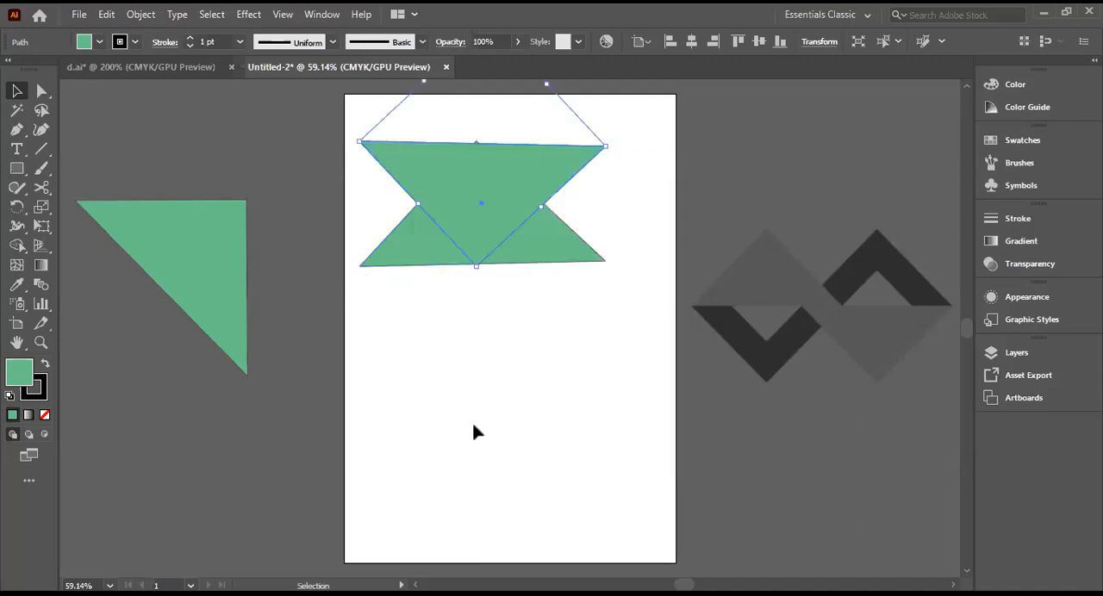
# Step: Move the reflected triangle directly below the original so their long sides face each other, and deselect it
pyautogui.click(20, 96)
pyautogui.moveTo(475, 212); pyautogui.dragTo(572, 320)
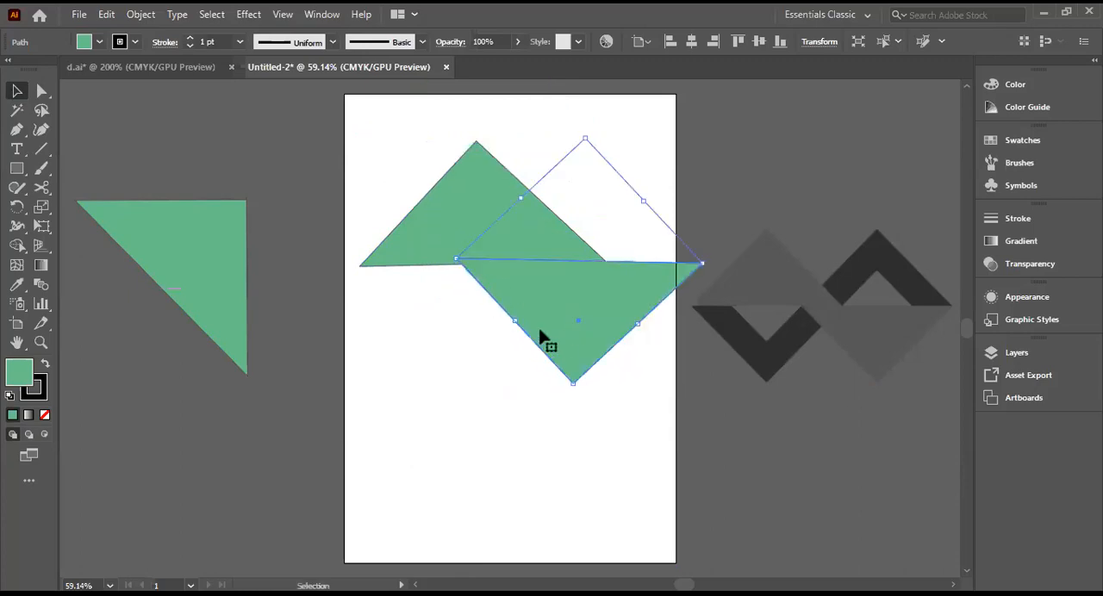
pyautogui.moveTo(544, 308); pyautogui.dragTo(443, 328)
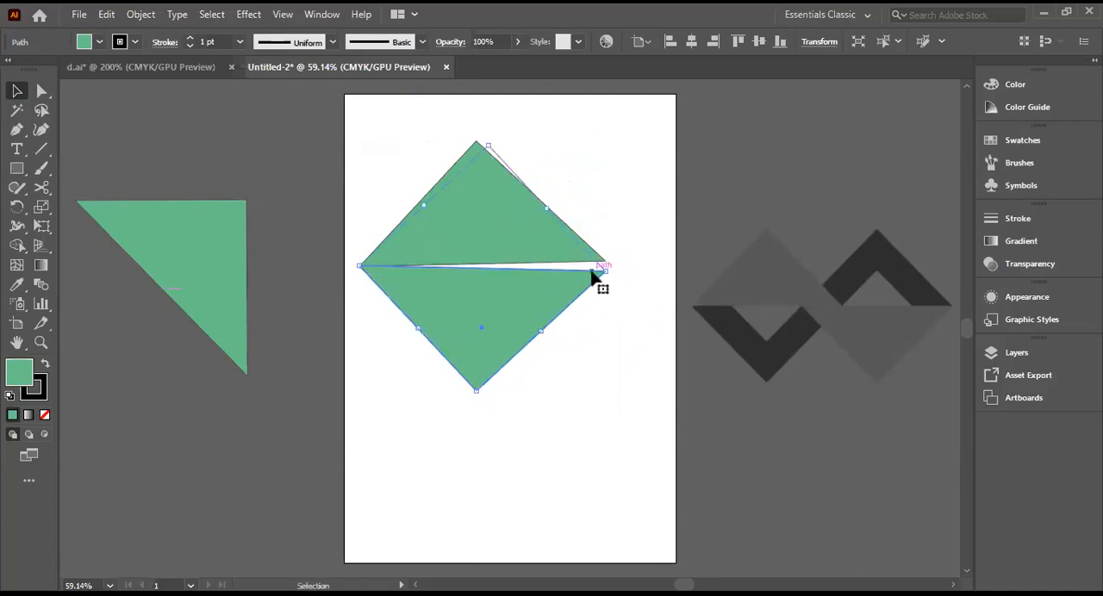
pyautogui.moveTo(546, 295)
pyautogui.mouseDown()
pyautogui.moveTo(549, 285)
pyautogui.moveTo(554, 312)
pyautogui.mouseUp()
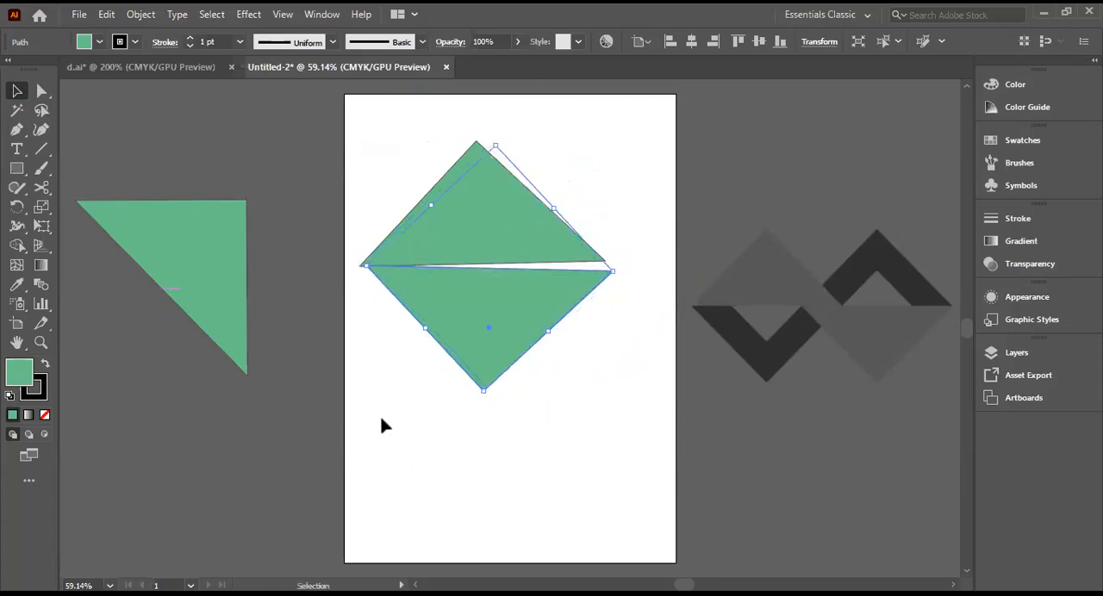
pyautogui.click(572, 434)
# Step: Duplicate the reflected triangle onto the pasteboard below the rotated copy and scale the duplicate down slightly in proportion
pyautogui.moveTo(475, 342); pyautogui.dragTo(191, 455)
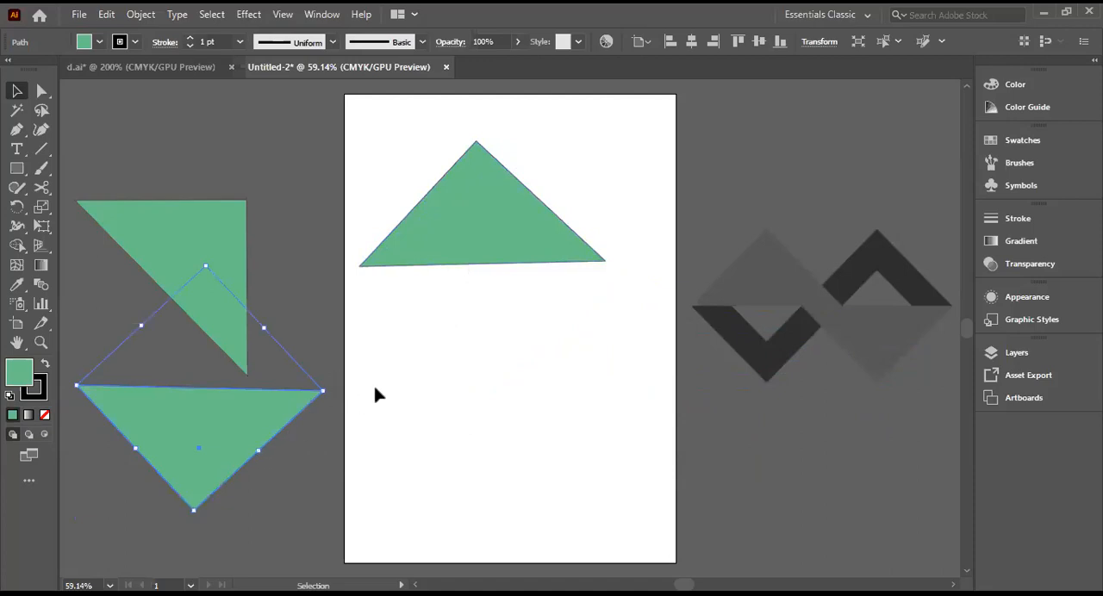
pyautogui.moveTo(375, 388); pyautogui.dragTo(206, 444)
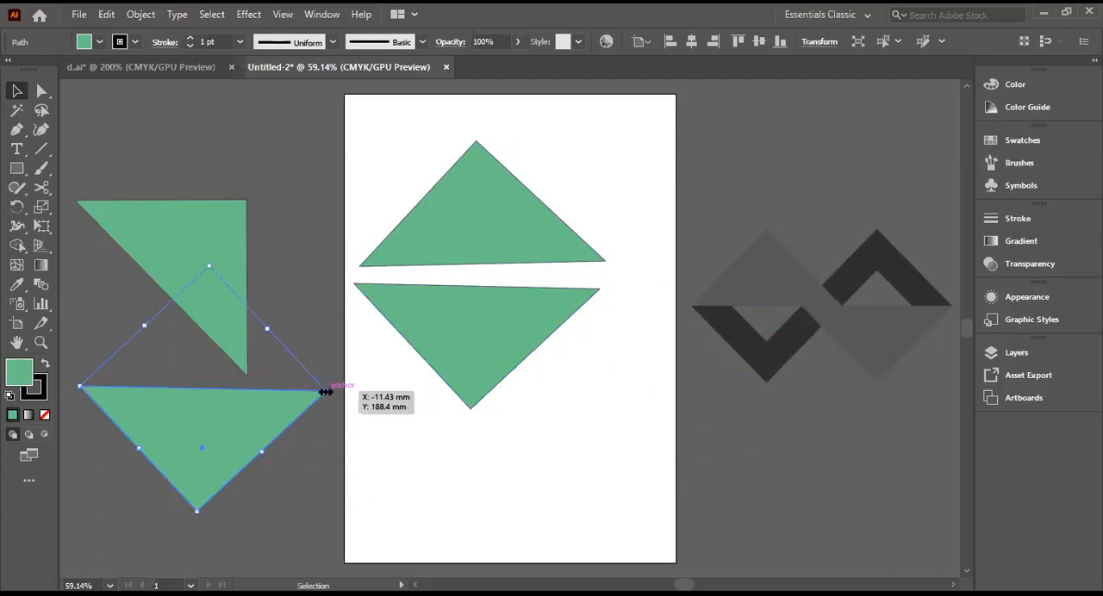
pyautogui.moveTo(322, 389)
pyautogui.mouseDown()
pyautogui.moveTo(307, 399)
pyautogui.moveTo(318, 396)
pyautogui.mouseUp()
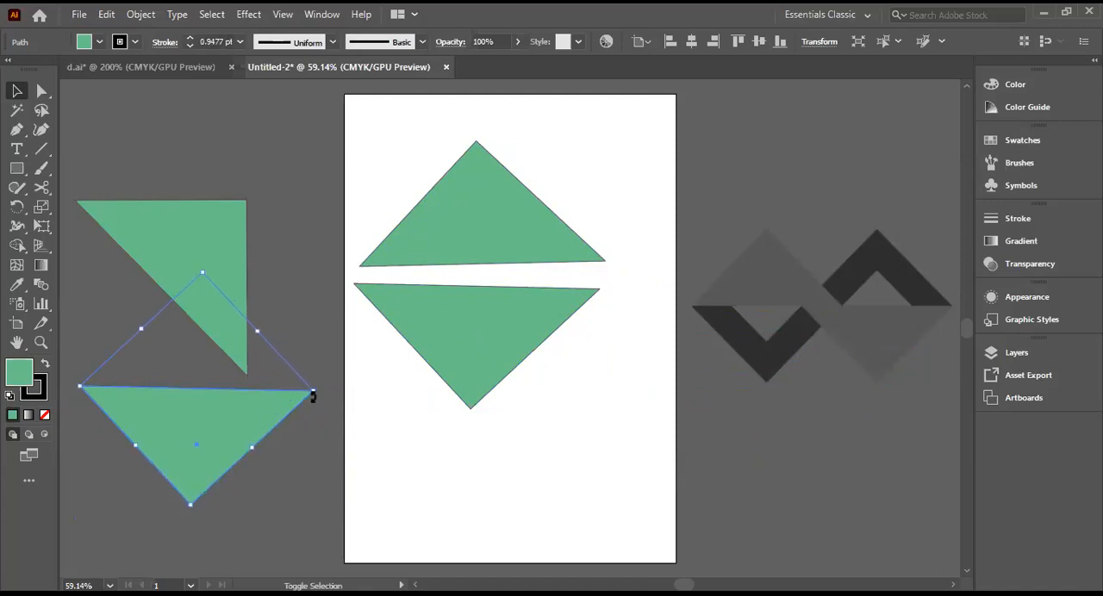
pyautogui.click(293, 471)
pyautogui.moveTo(233, 442); pyautogui.dragTo(255, 436)
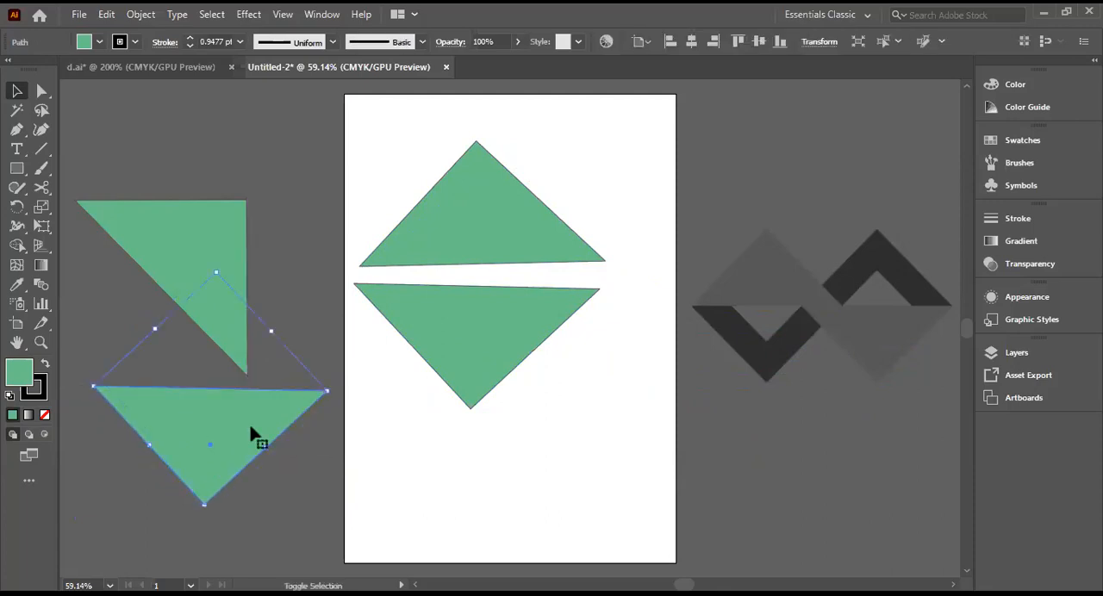
pyautogui.click(503, 452)
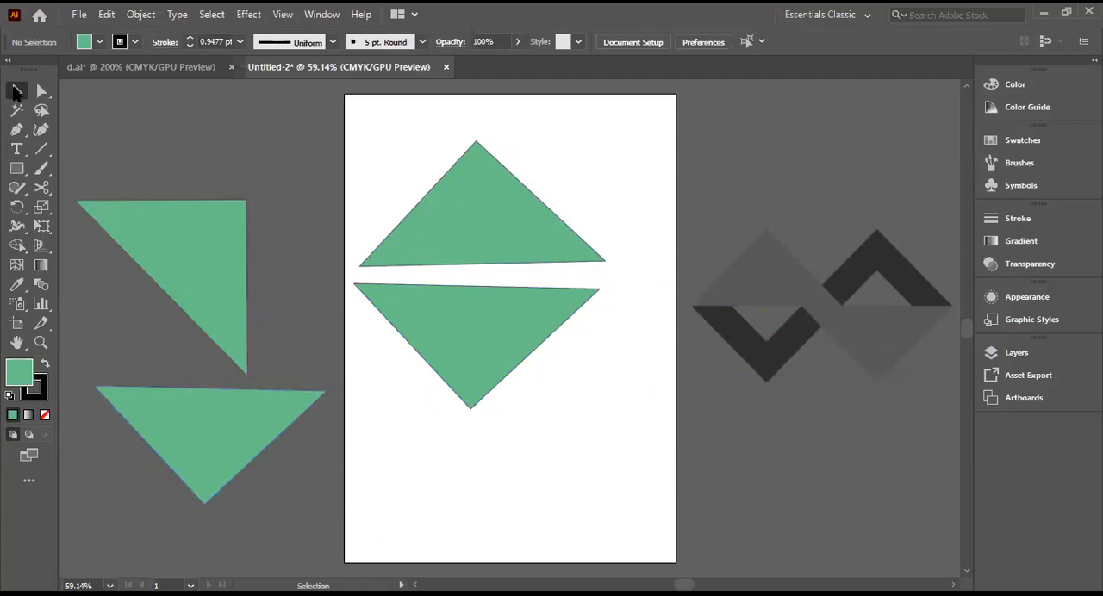
pyautogui.click(179, 423)
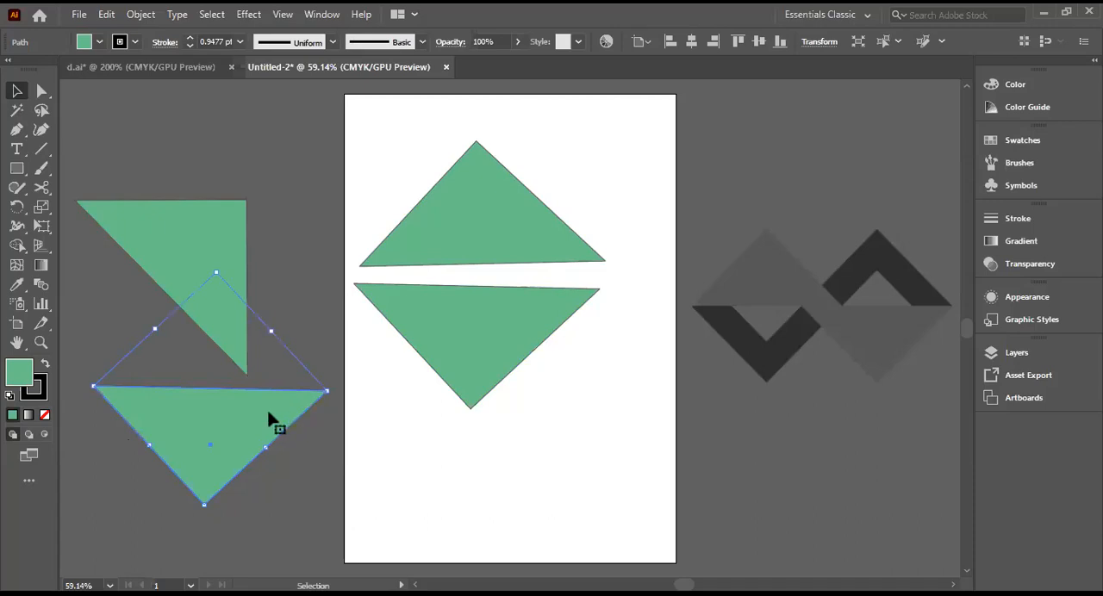
pyautogui.moveTo(326, 393); pyautogui.dragTo(315, 390)
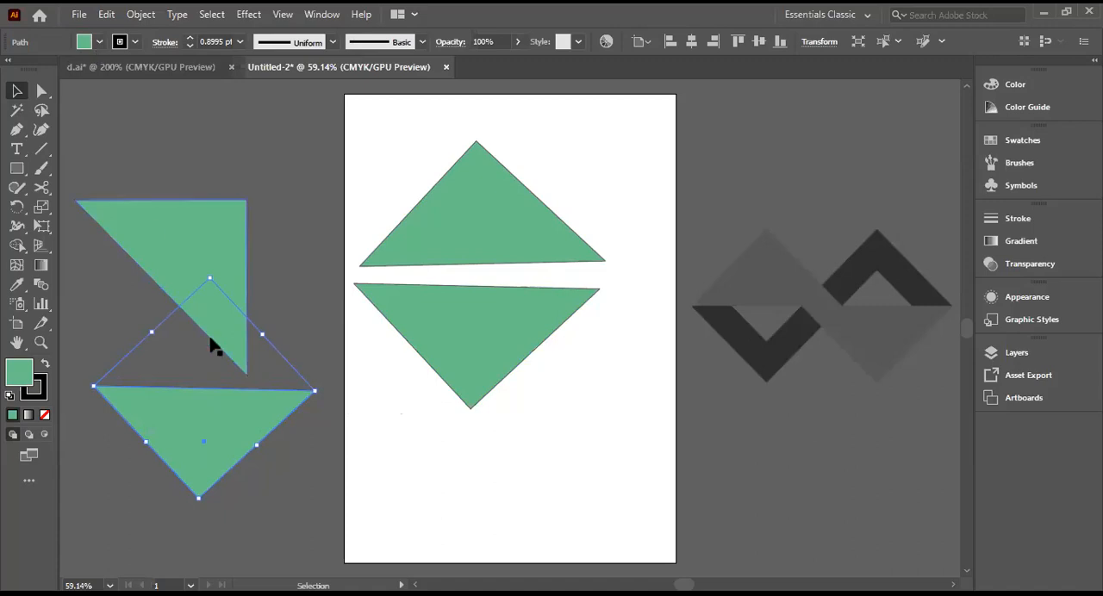
# Step: Fill the scaled-down triangle on the pasteboard with purple and deselect it
pyautogui.click(99, 43)
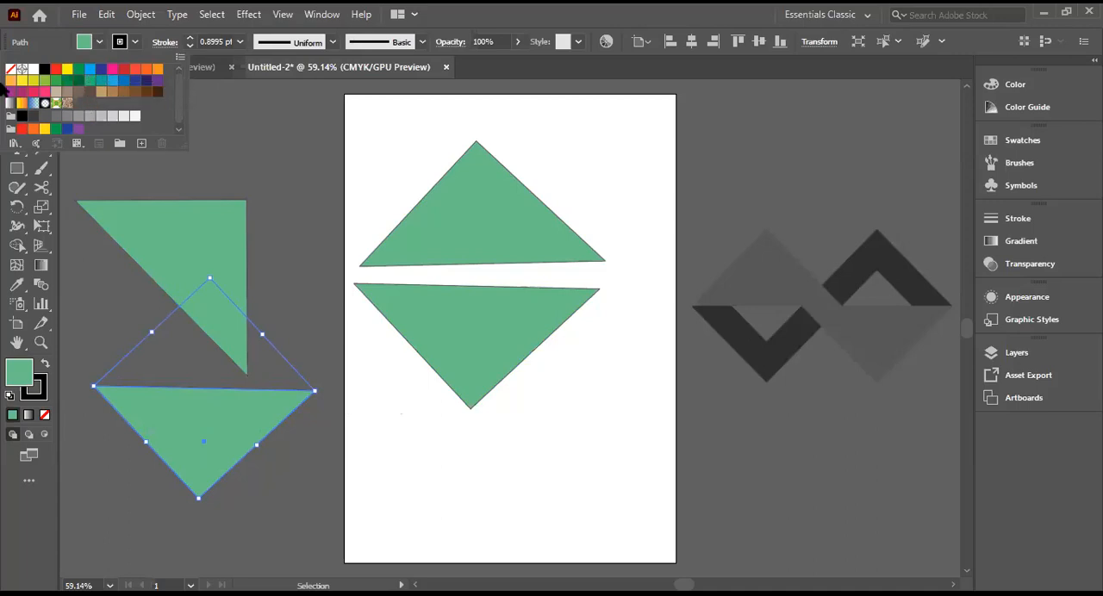
pyautogui.click(157, 81)
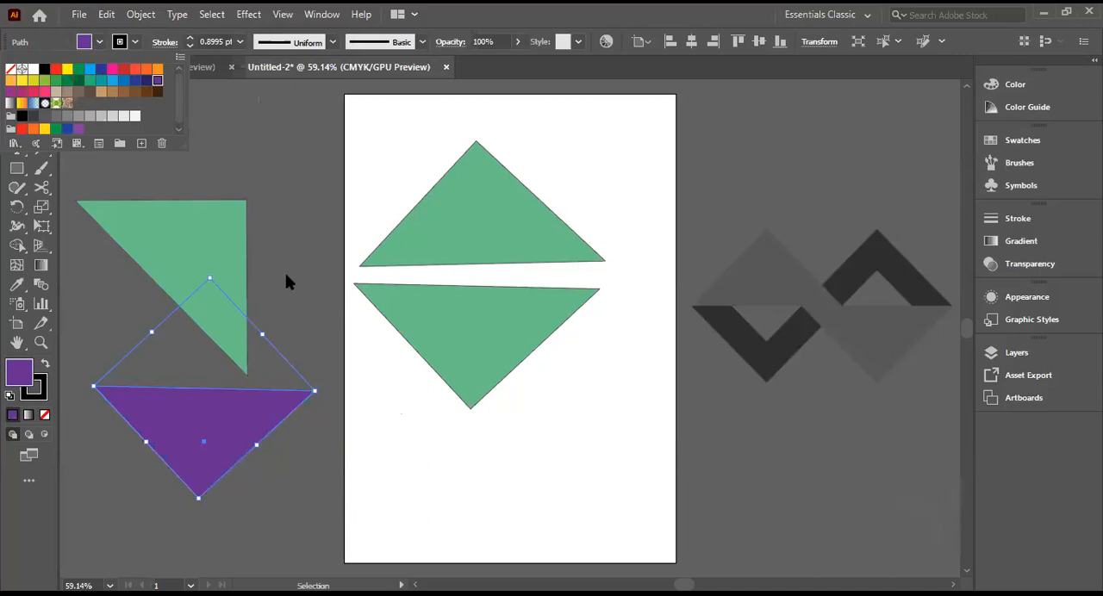
pyautogui.click(247, 454)
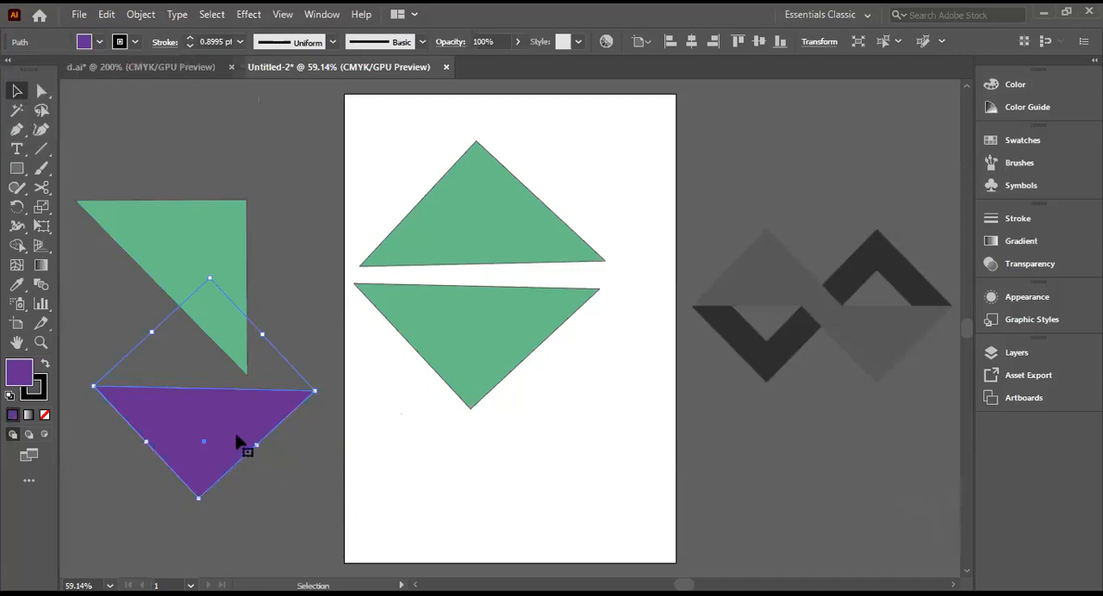
pyautogui.hotkey('ctrl', 'shift', 'a')
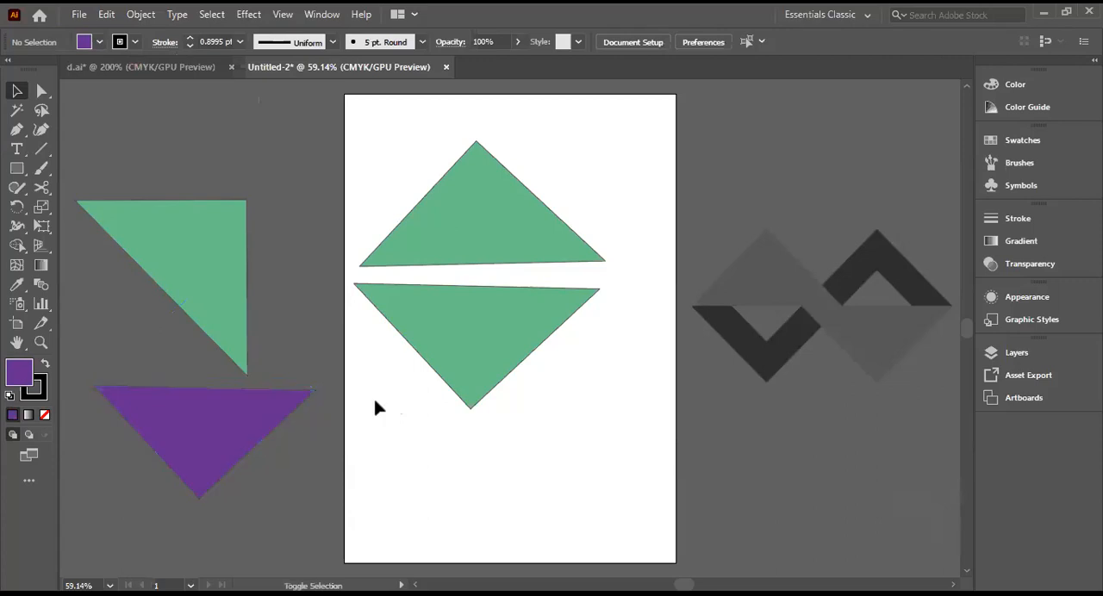
# Step: Scale the purple triangle down further and place it centred inside the lower green triangle, flush with its upper edge
pyautogui.moveTo(249, 424); pyautogui.dragTo(662, 217)
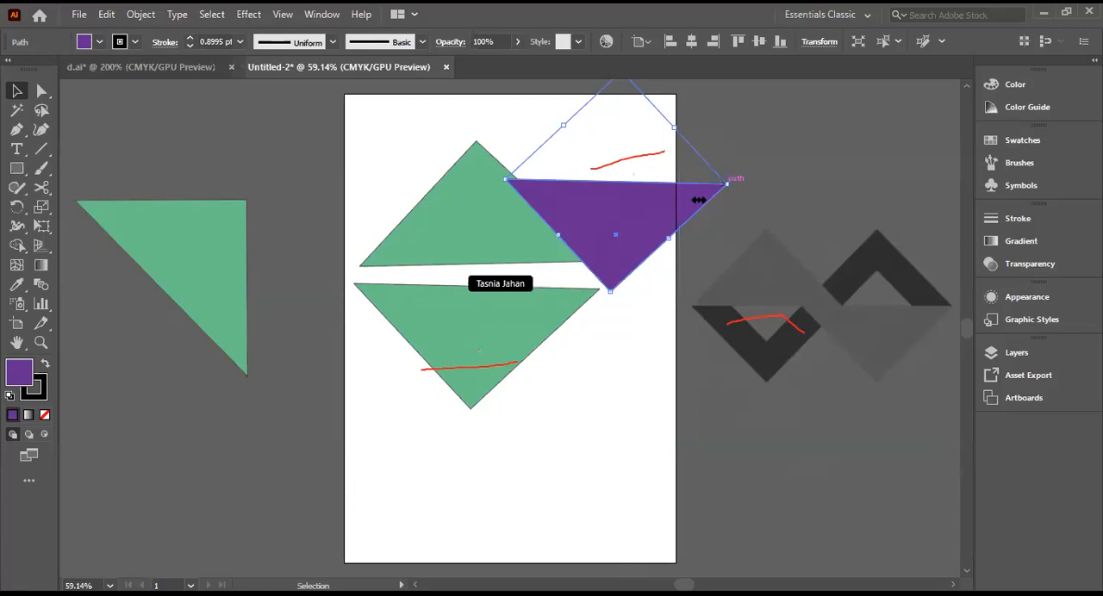
pyautogui.moveTo(728, 181); pyautogui.dragTo(702, 183)
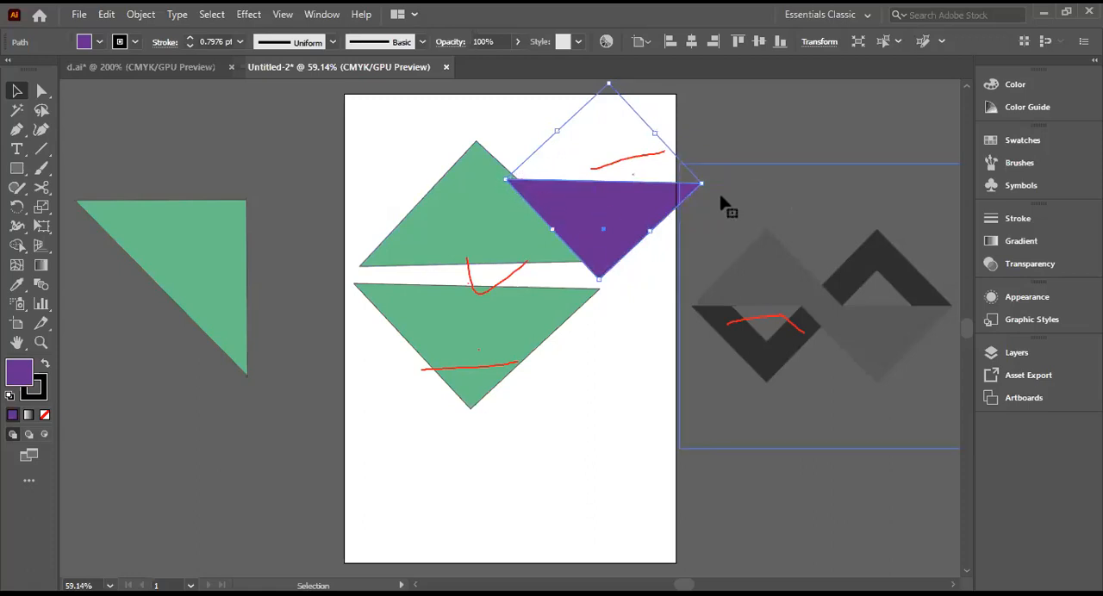
pyautogui.moveTo(701, 182); pyautogui.dragTo(680, 194)
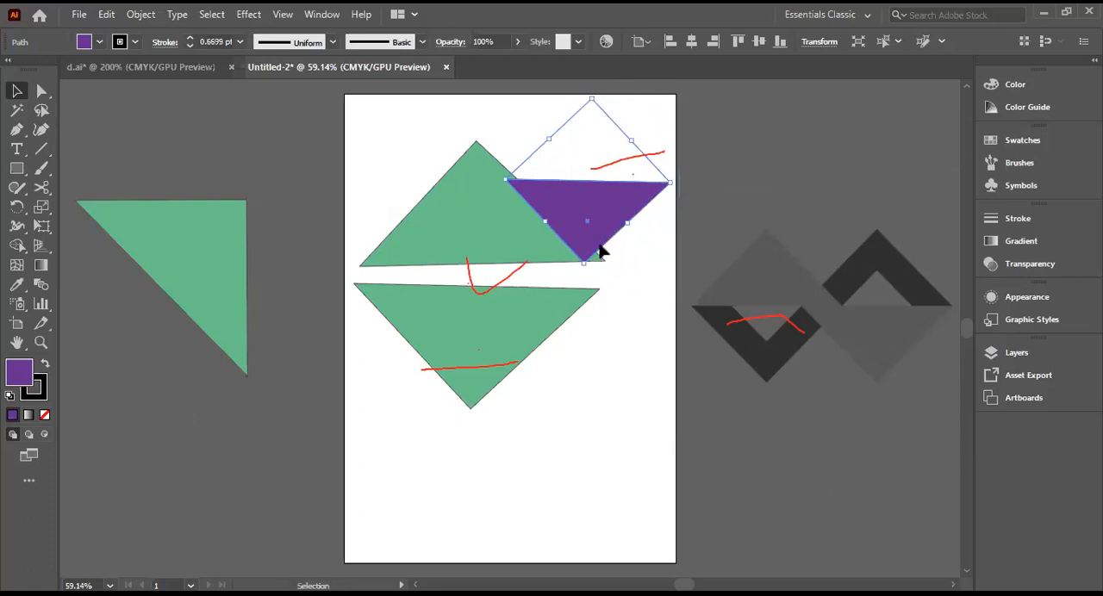
pyautogui.moveTo(590, 212); pyautogui.dragTo(478, 318)
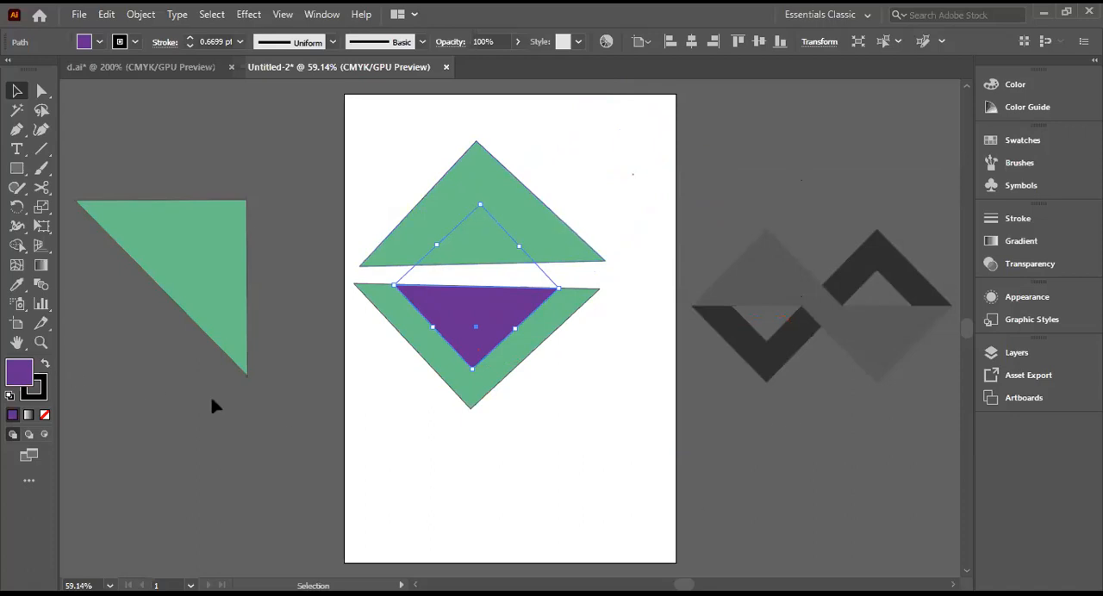
pyautogui.click(431, 441)
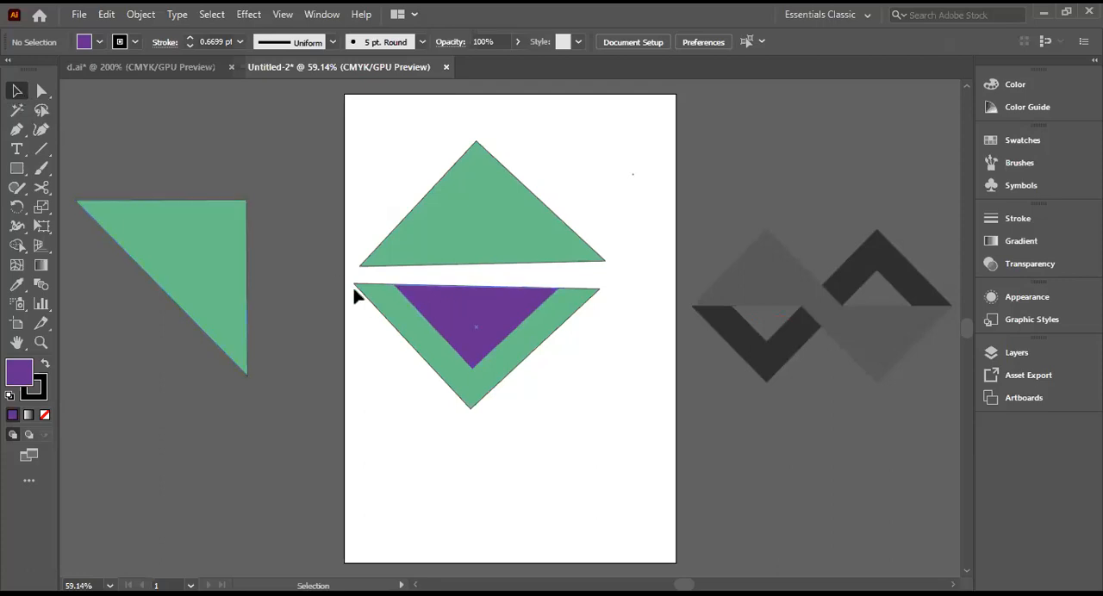
# Step: Move the purple triangle slightly down inside the lower green triangle, check both shapes as a selection, and deselect them
pyautogui.moveTo(352, 287)
pyautogui.mouseDown()
pyautogui.moveTo(389, 280)
pyautogui.moveTo(611, 303)
pyautogui.moveTo(604, 419)
pyautogui.mouseUp()
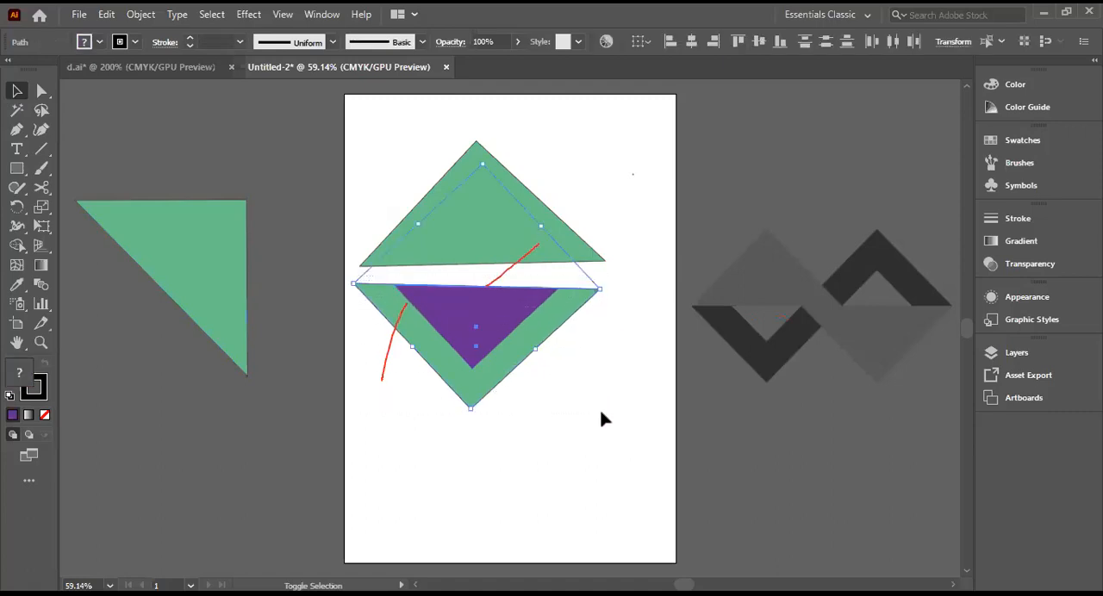
pyautogui.click(556, 279)
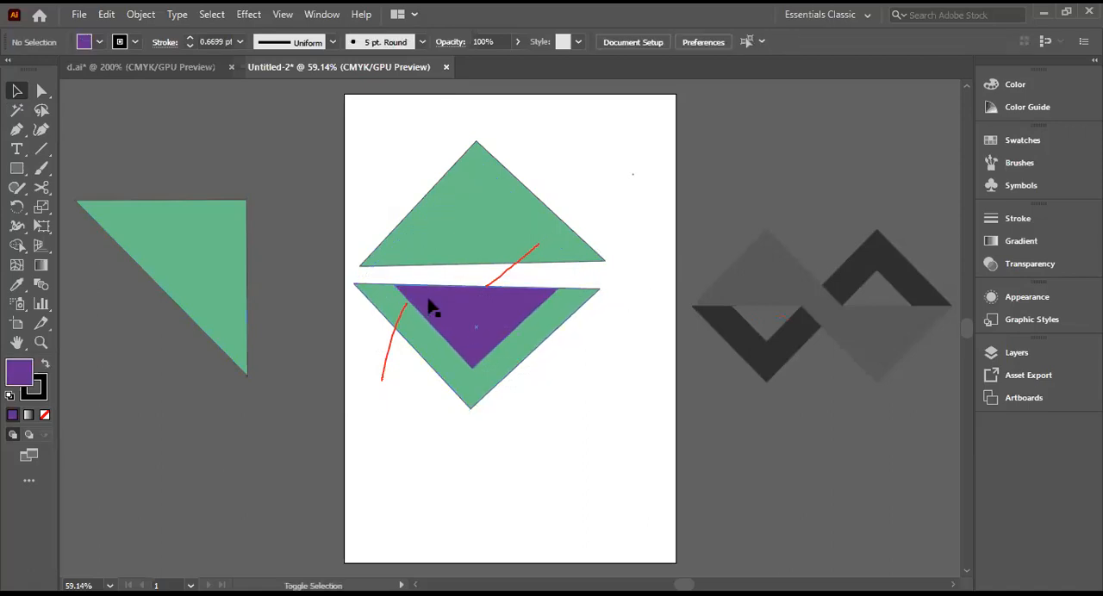
pyautogui.moveTo(440, 304)
pyautogui.mouseDown()
pyautogui.moveTo(465, 325)
pyautogui.moveTo(440, 308)
pyautogui.mouseUp()
pyautogui.click(337, 334)
pyautogui.moveTo(352, 276); pyautogui.dragTo(632, 422)
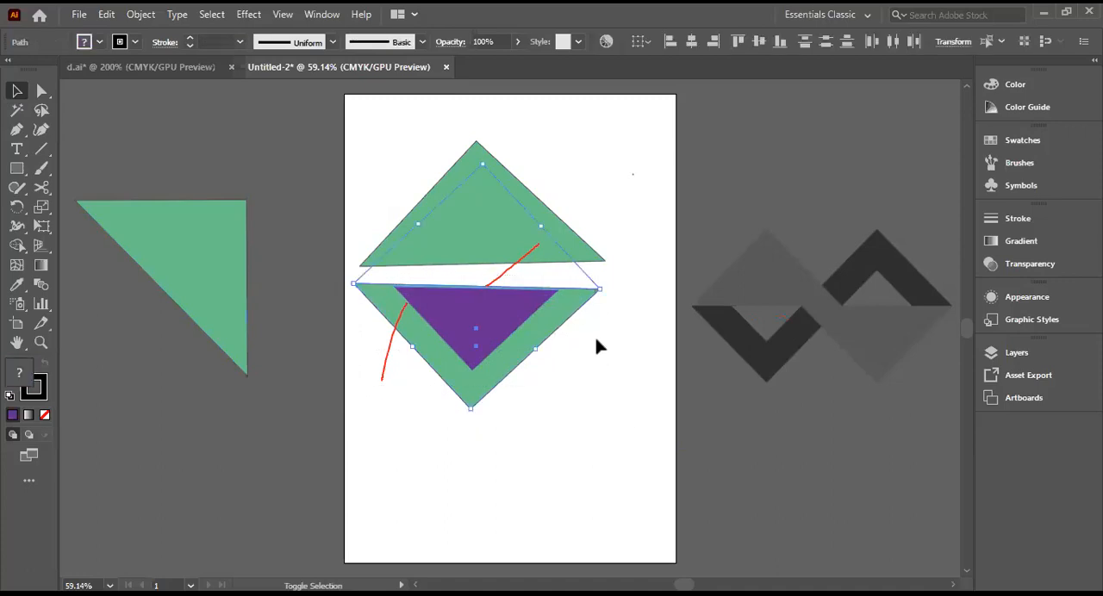
pyautogui.click(639, 421)
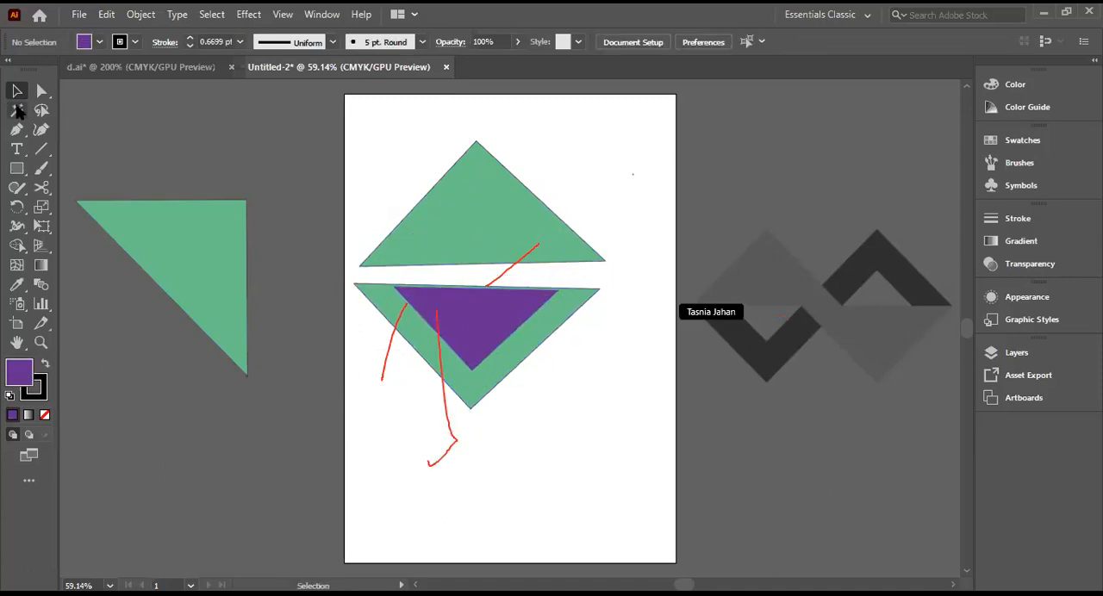
# Step: Nudge the purple triangle up in small increments until its upper edge is flush with the lower green triangle's edge, and deselect it
pyautogui.click(451, 324)
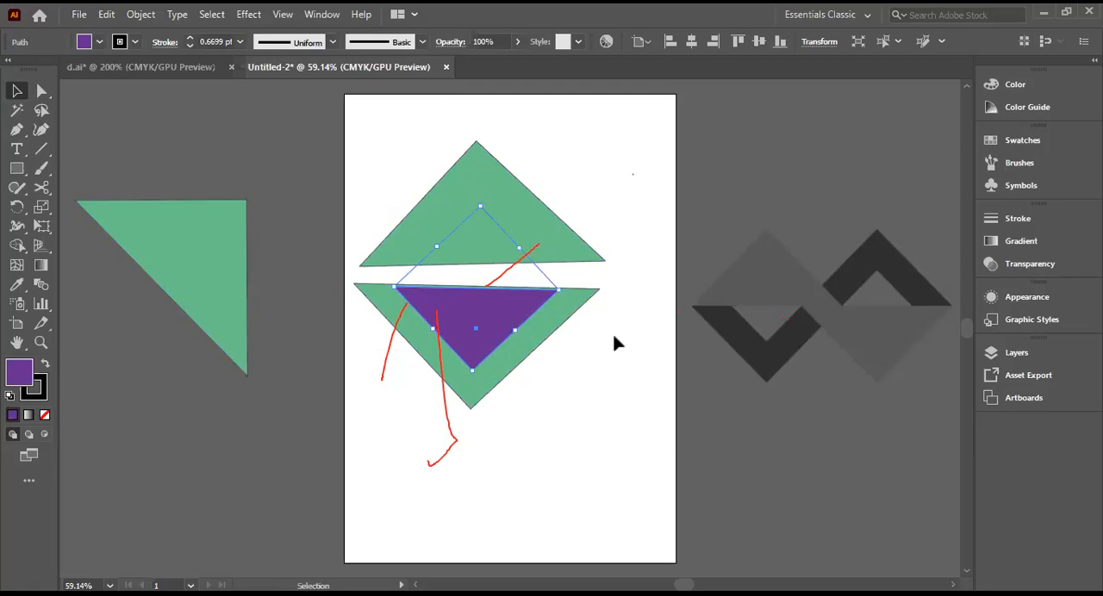
pyautogui.press('Up')
pyautogui.press('Up')
pyautogui.press('Up')
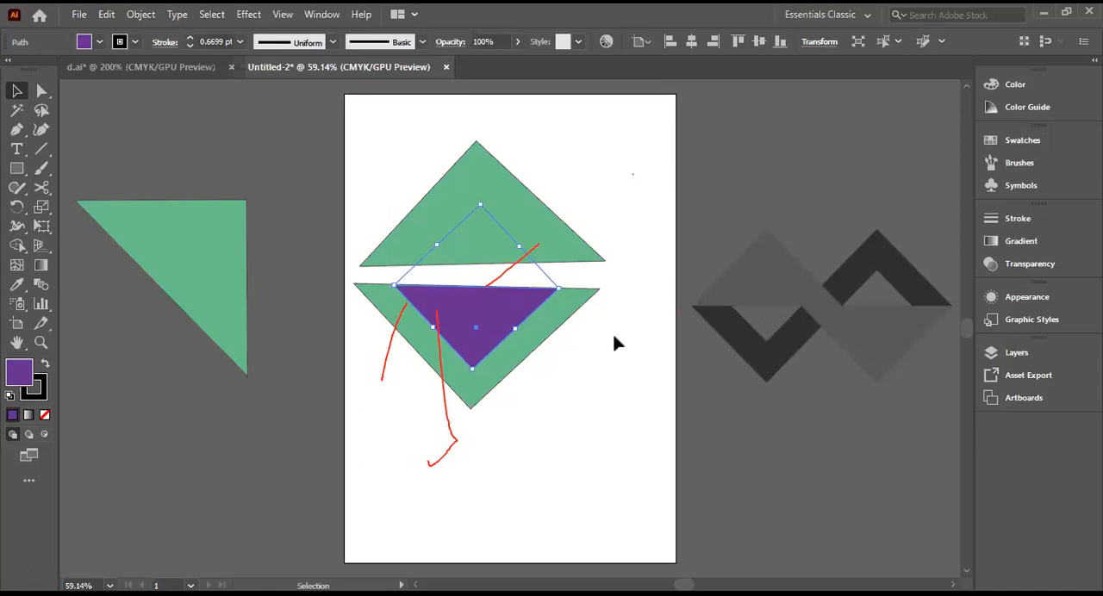
pyautogui.click(613, 347)
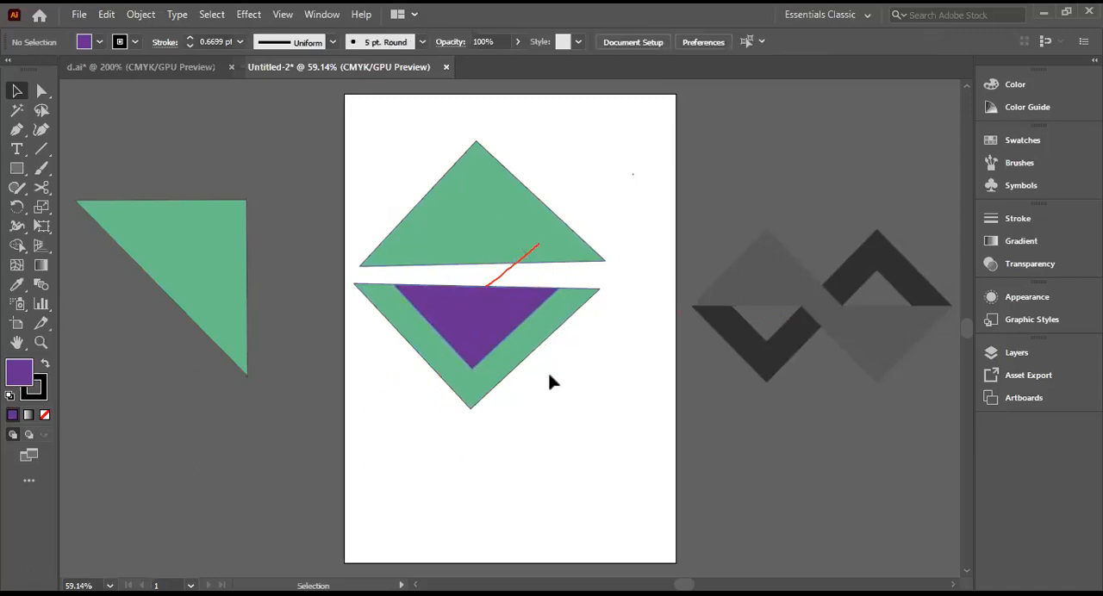
pyautogui.click(458, 323)
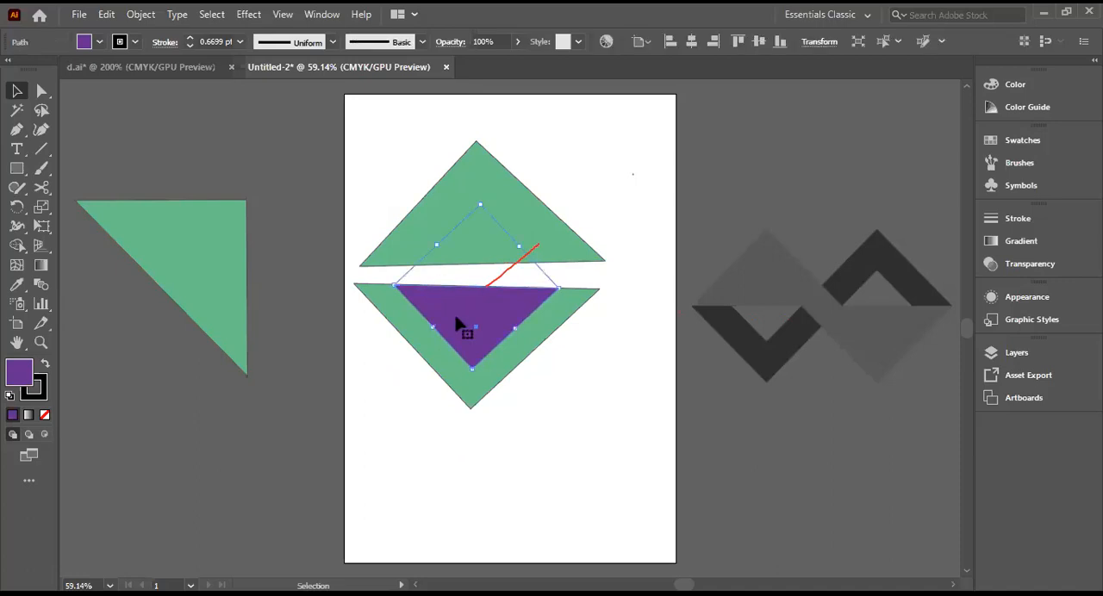
pyautogui.press('Up')
pyautogui.press('Up')
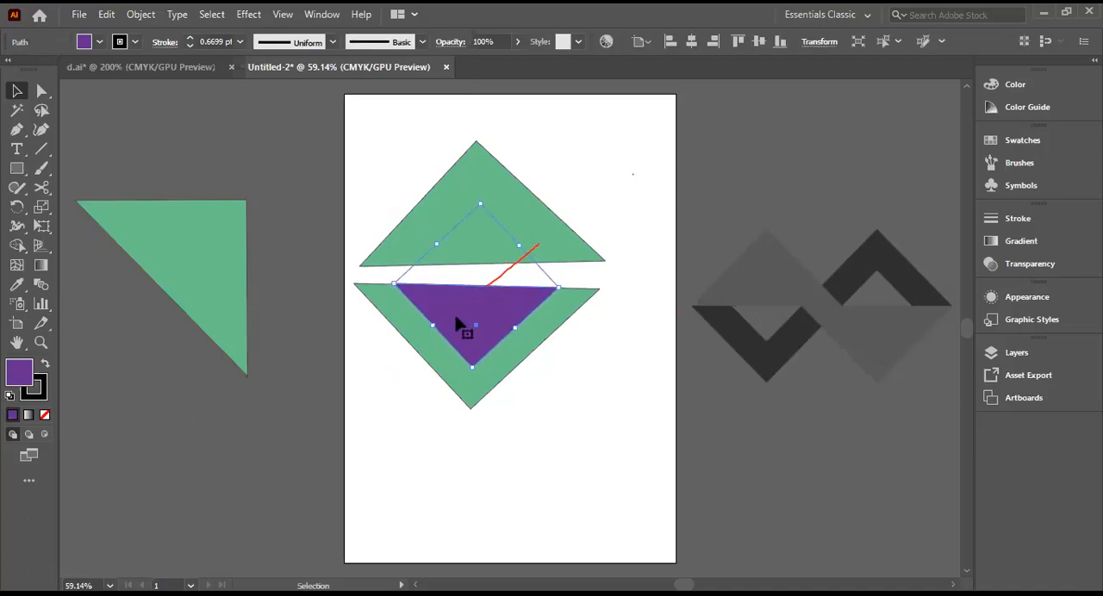
pyautogui.click(586, 403)
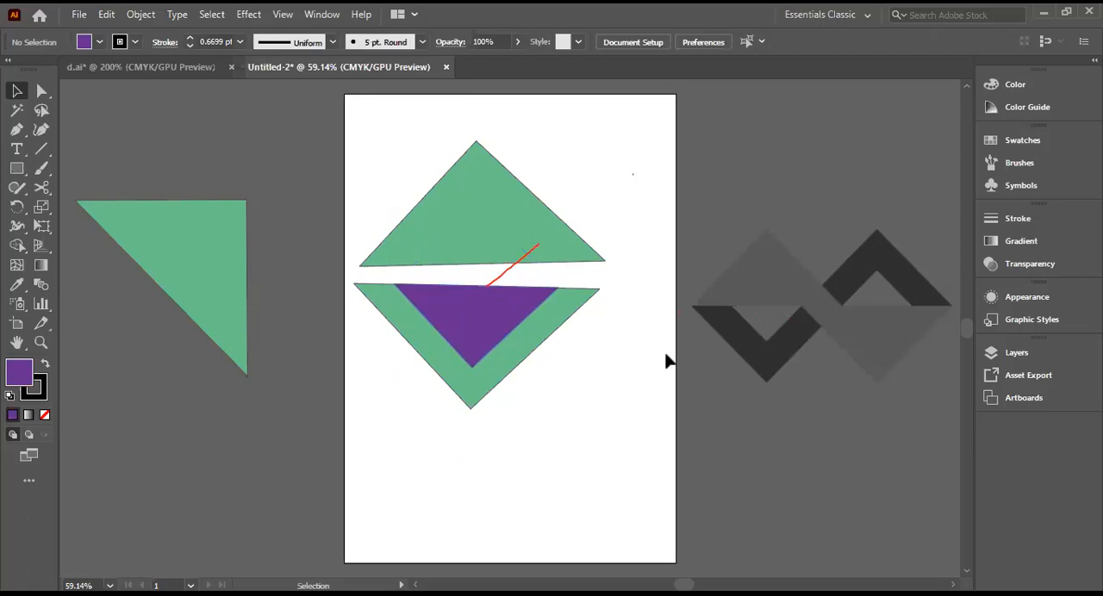
pyautogui.click(480, 320)
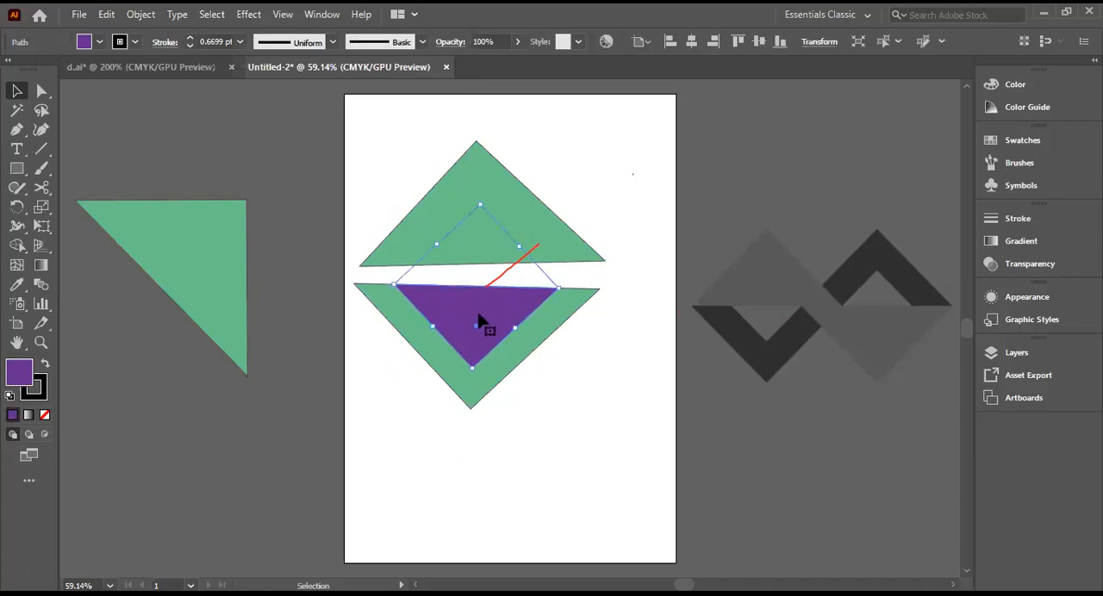
pyautogui.click(614, 401)
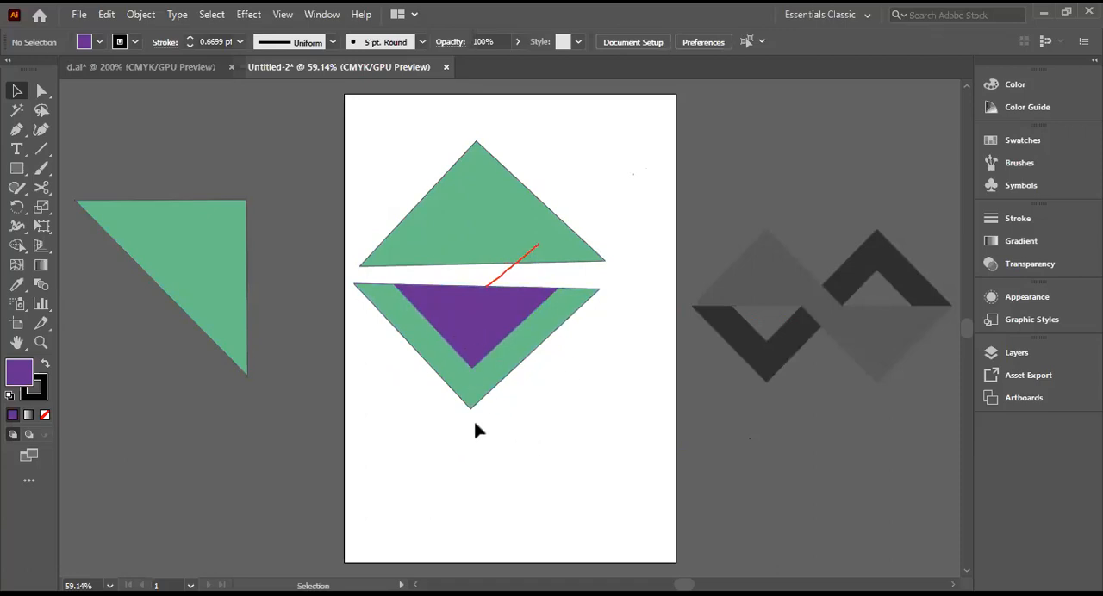
pyautogui.moveTo(471, 425); pyautogui.dragTo(586, 290)
pyautogui.click(557, 416)
pyautogui.moveTo(413, 438); pyautogui.dragTo(431, 342)
pyautogui.moveTo(443, 293); pyautogui.dragTo(598, 280)
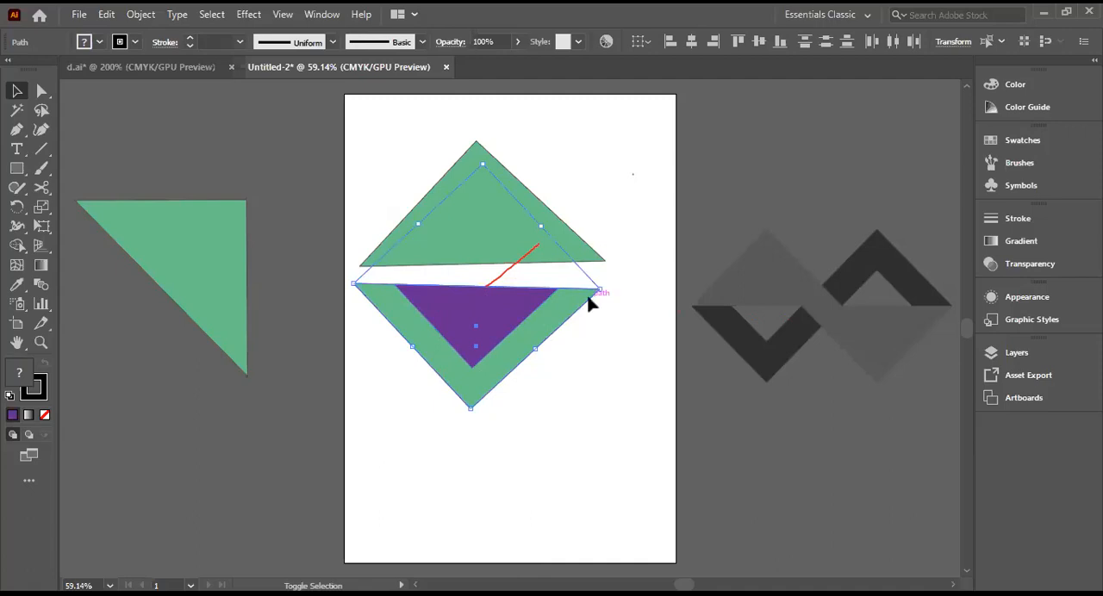
pyautogui.click(508, 448)
pyautogui.moveTo(433, 432); pyautogui.dragTo(512, 293)
pyautogui.click(633, 176)
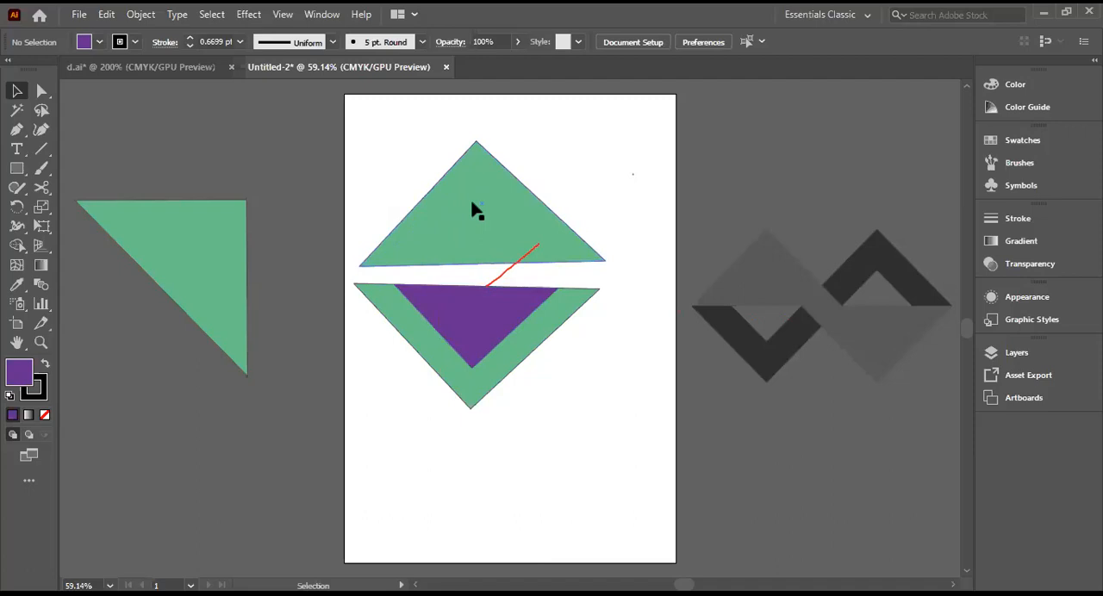
# Step: Move the upper green triangle onto the pasteboard below the reference image and delete the extra duplicate made of it
pyautogui.moveTo(471, 200); pyautogui.dragTo(233, 138)
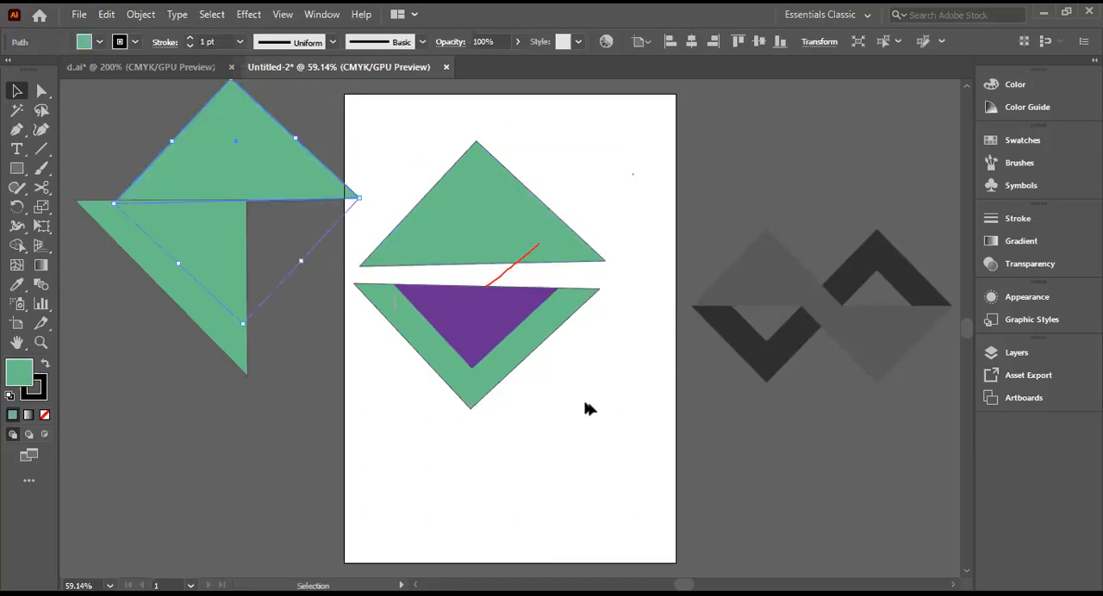
pyautogui.click(584, 402)
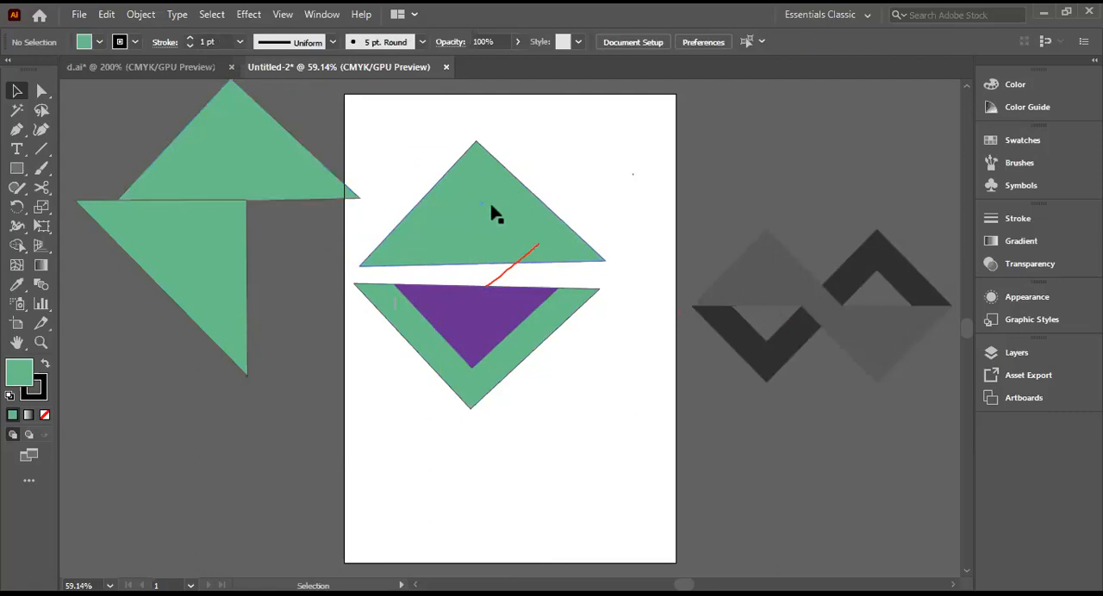
pyautogui.moveTo(489, 203); pyautogui.dragTo(784, 462)
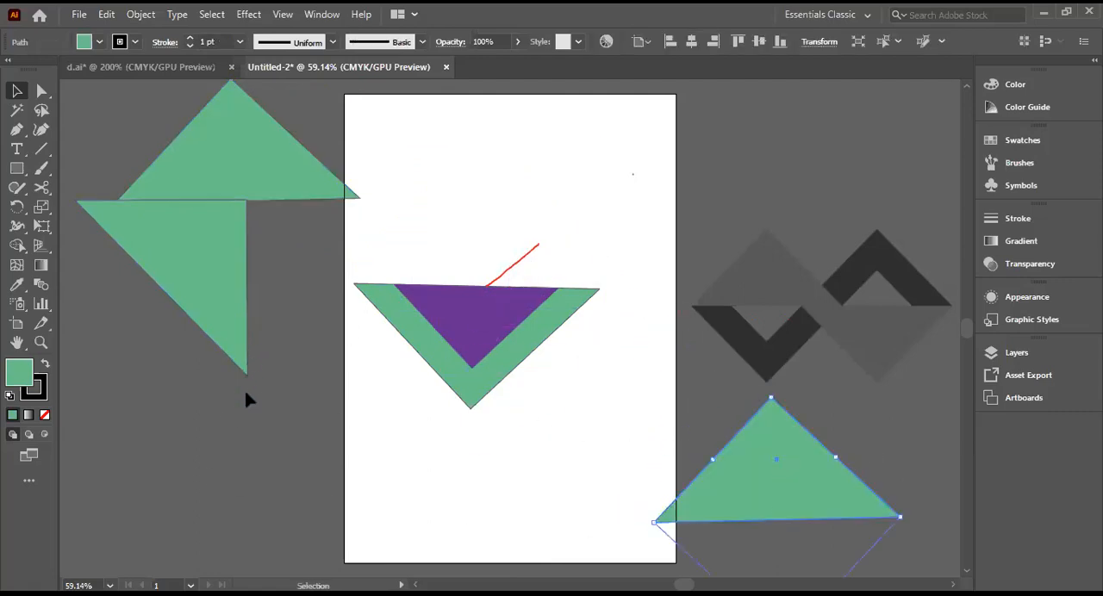
pyautogui.click(249, 420)
pyautogui.click(267, 148)
pyautogui.press('Delete')
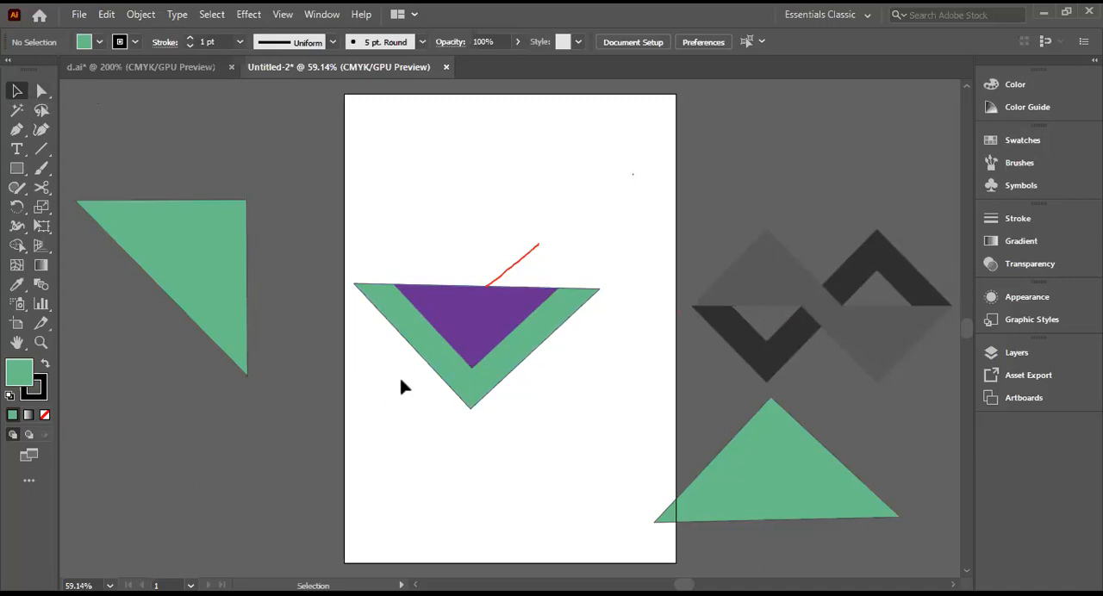
# Step: Examine how the purple and green triangles' edges overlap in Outline view, and return to the colour preview
pyautogui.moveTo(403, 348); pyautogui.dragTo(561, 290)
pyautogui.click(616, 177)
pyautogui.click(466, 347)
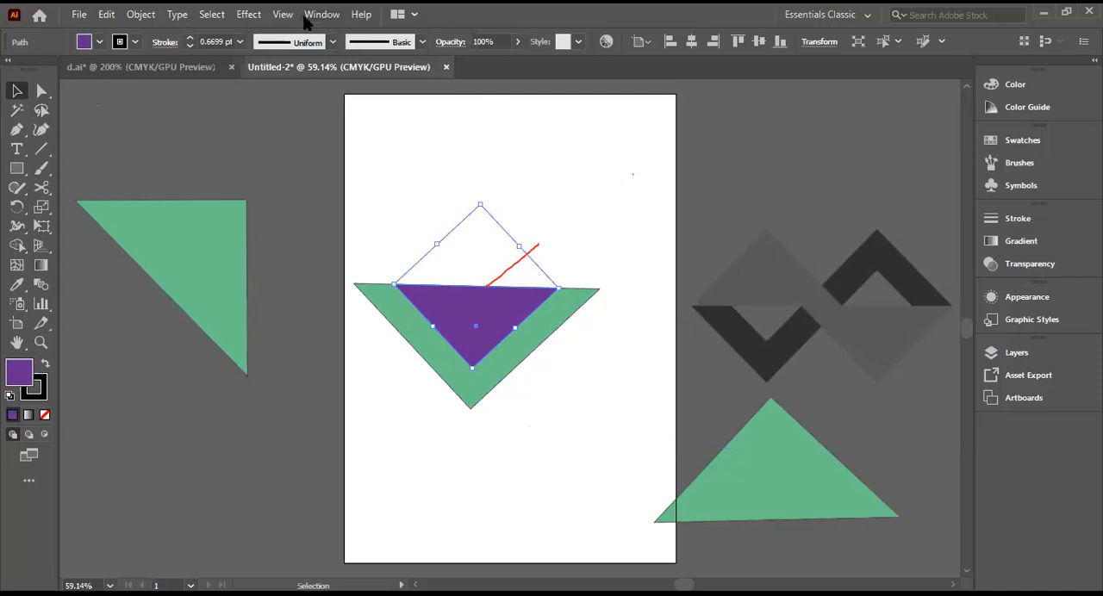
pyautogui.hotkey('ctrl', 'y')
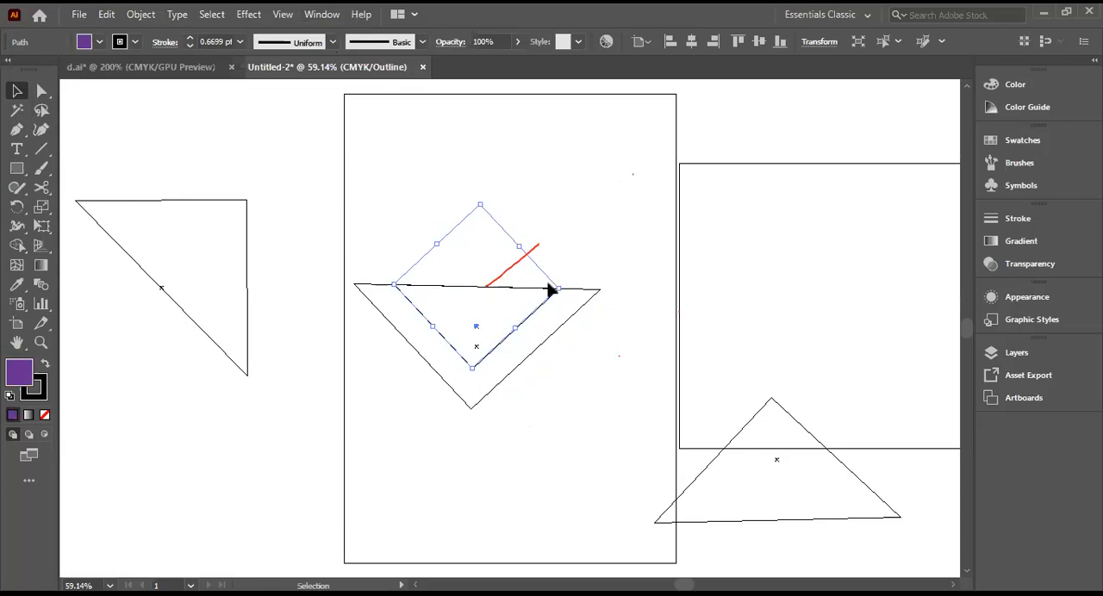
pyautogui.click(493, 317)
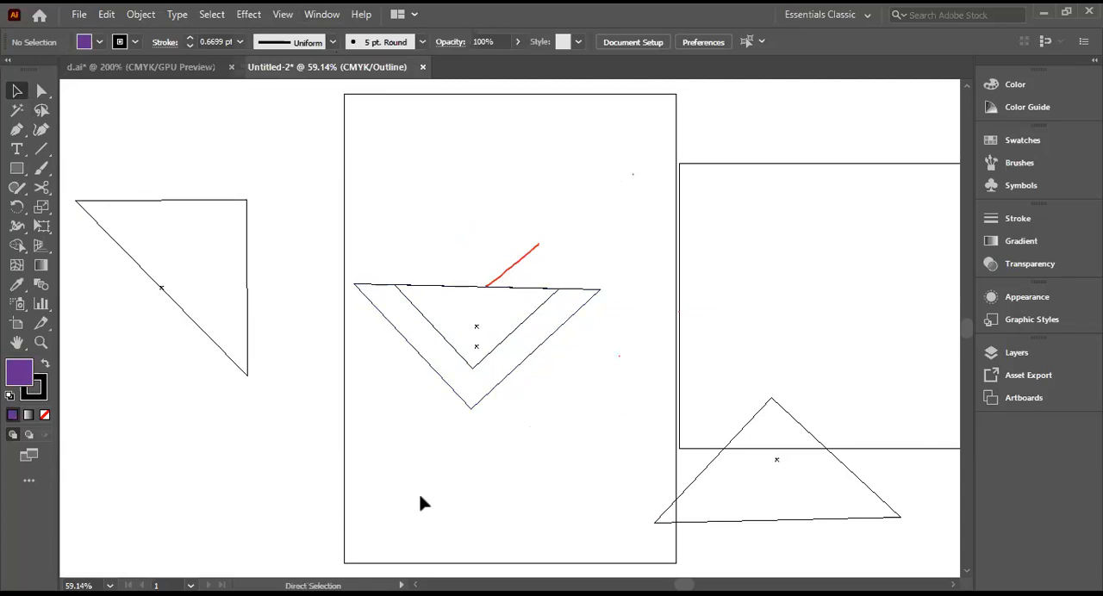
pyautogui.hotkey('ctrl', 'y')
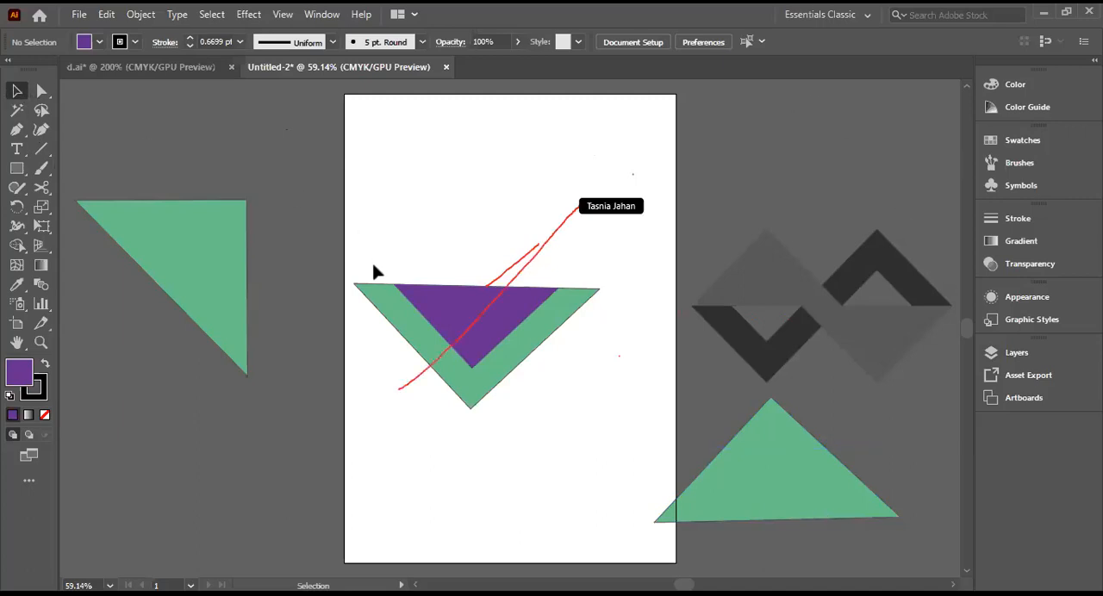
# Step: Cut the purple triangle out of the green triangle with Pathfinder Minus Front, leaving a V shape, and keep the Pathfinder controls clear of the artboard
pyautogui.moveTo(373, 268); pyautogui.dragTo(578, 423)
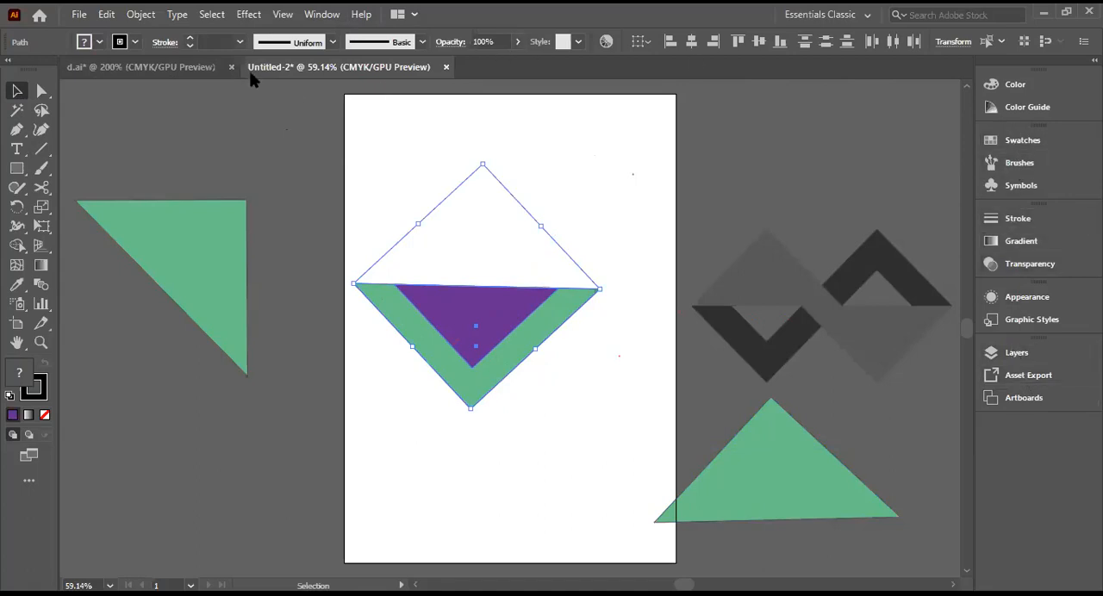
pyautogui.click(323, 17)
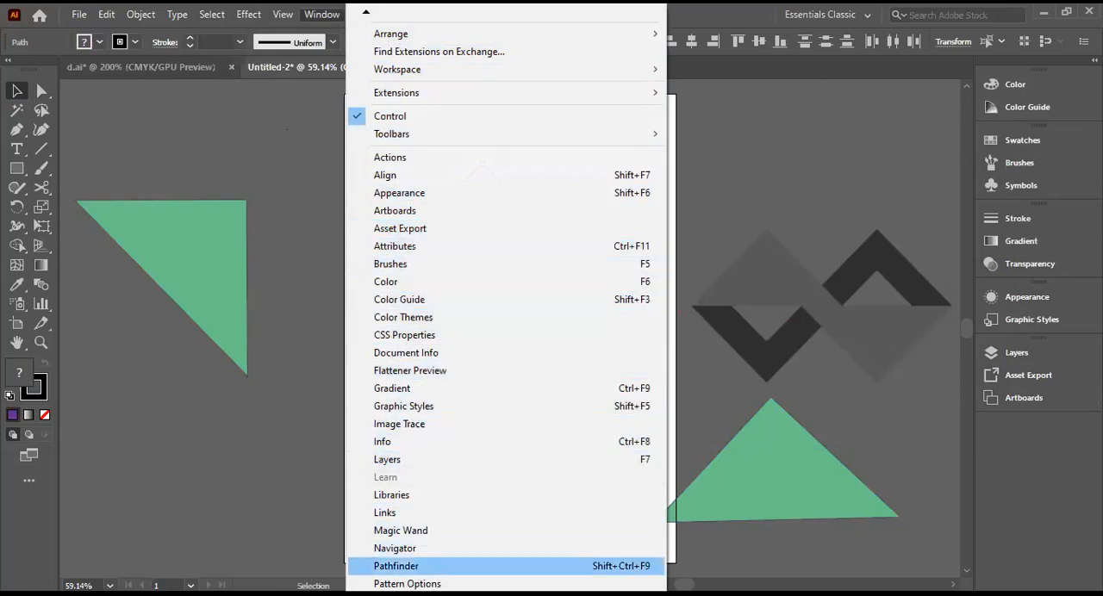
pyautogui.click(444, 566)
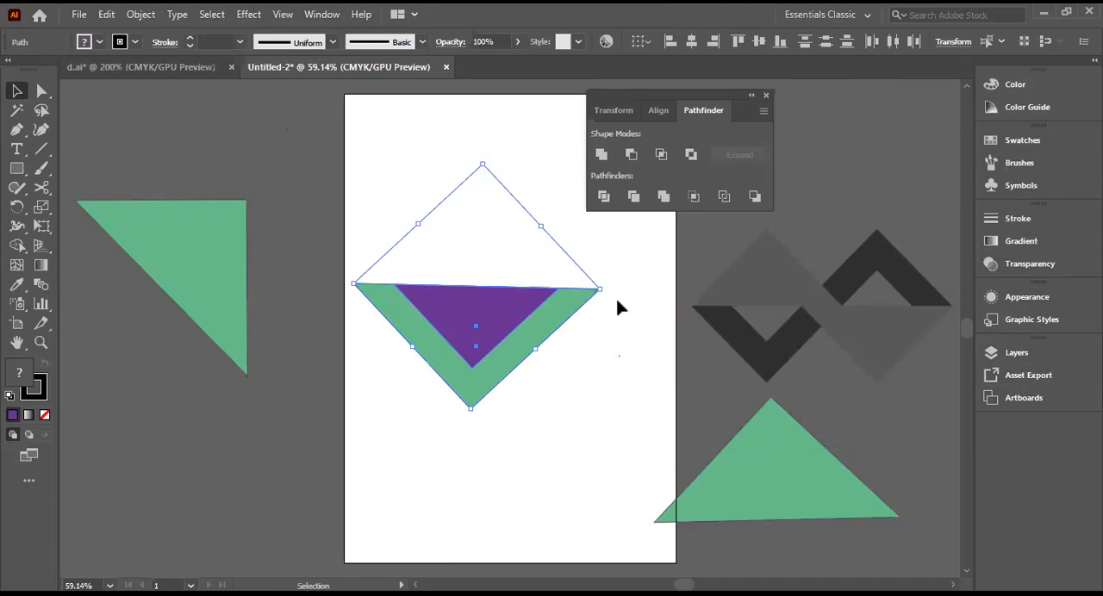
pyautogui.click(632, 156)
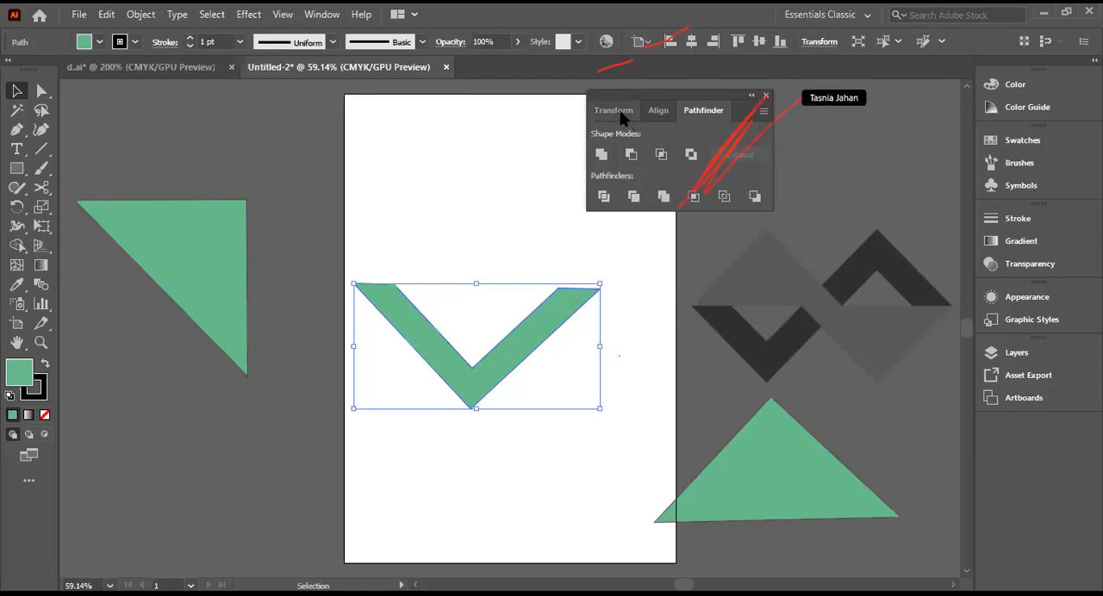
pyautogui.moveTo(688, 98); pyautogui.dragTo(879, 82)
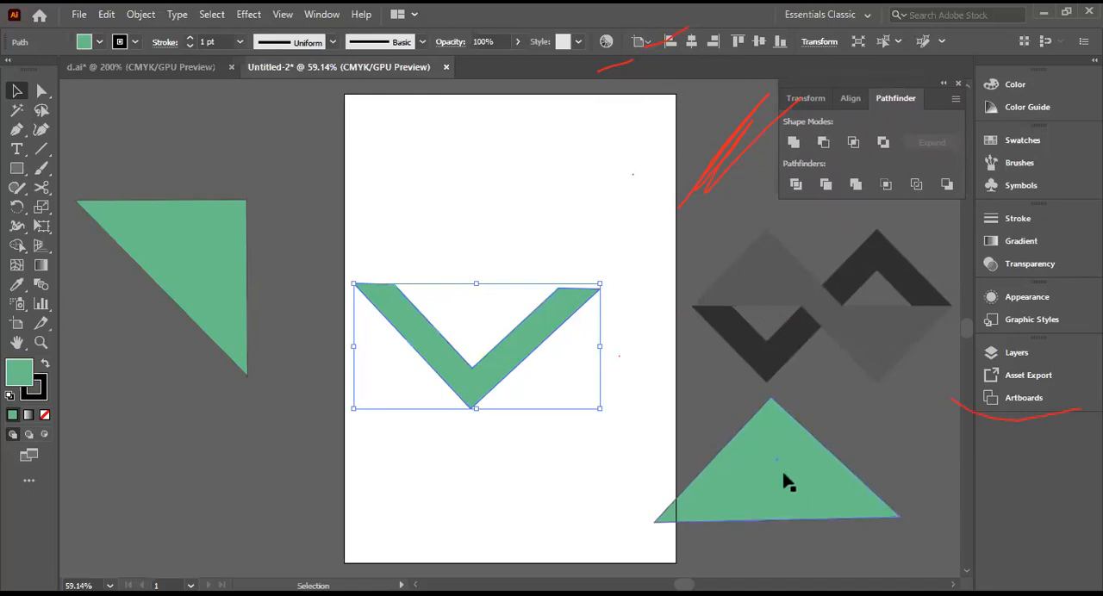
# Step: Move the green triangle from the pasteboard to just above the V shape and align both shapes on their horizontal centres
pyautogui.moveTo(780, 480); pyautogui.dragTo(485, 239)
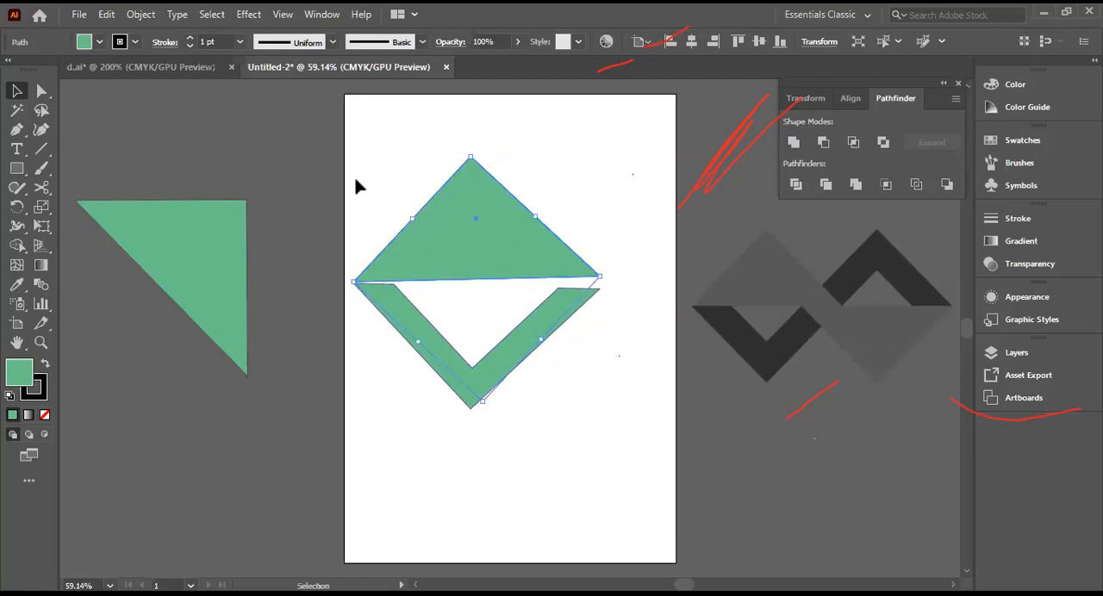
pyautogui.moveTo(352, 165); pyautogui.dragTo(612, 395)
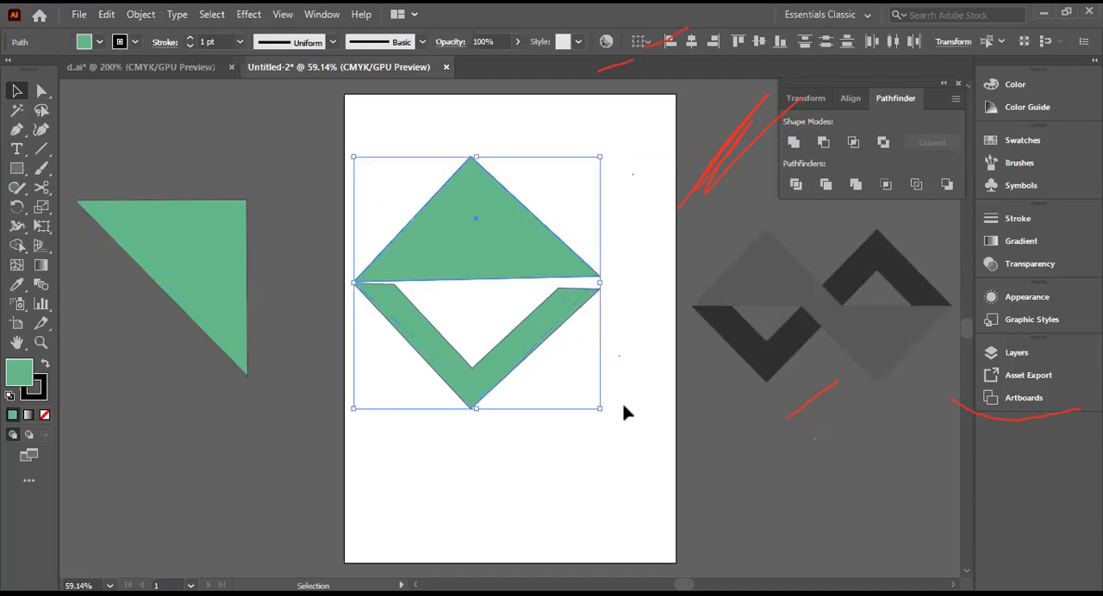
pyautogui.click(692, 44)
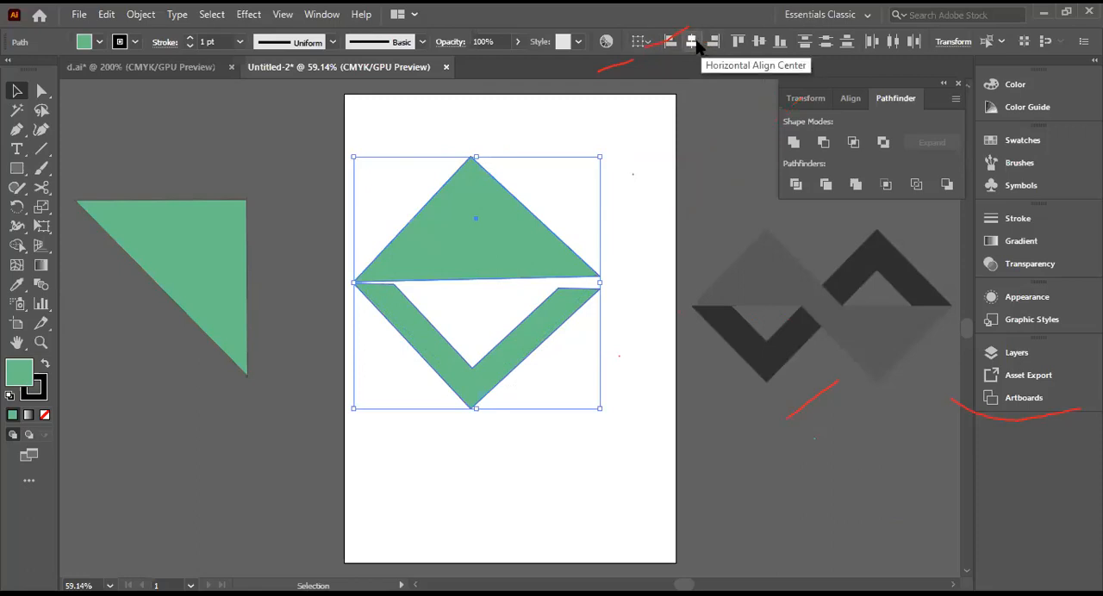
pyautogui.click(694, 42)
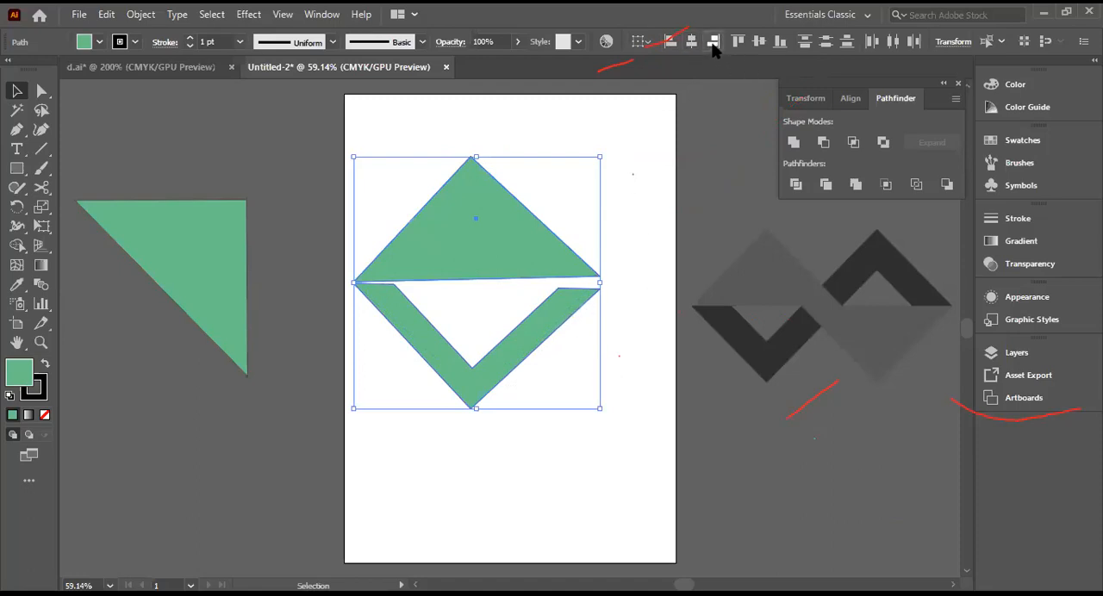
# Step: Try aligning the triangle and the V shape by their top edges, undo the alignment, and deselect both
pyautogui.click(738, 43)
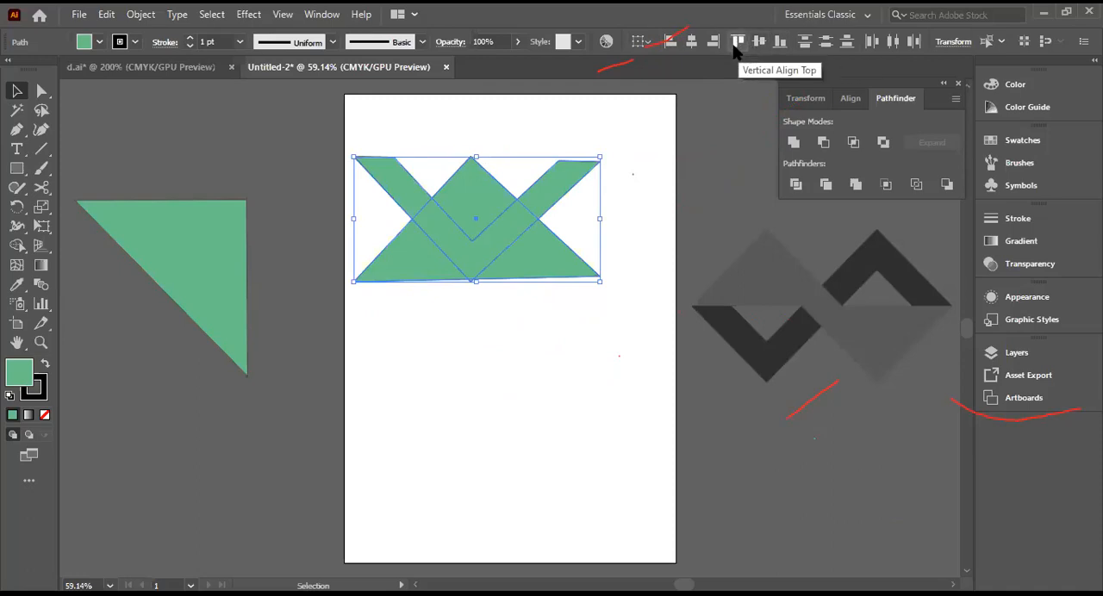
pyautogui.hotkey('ctrl', 'z')
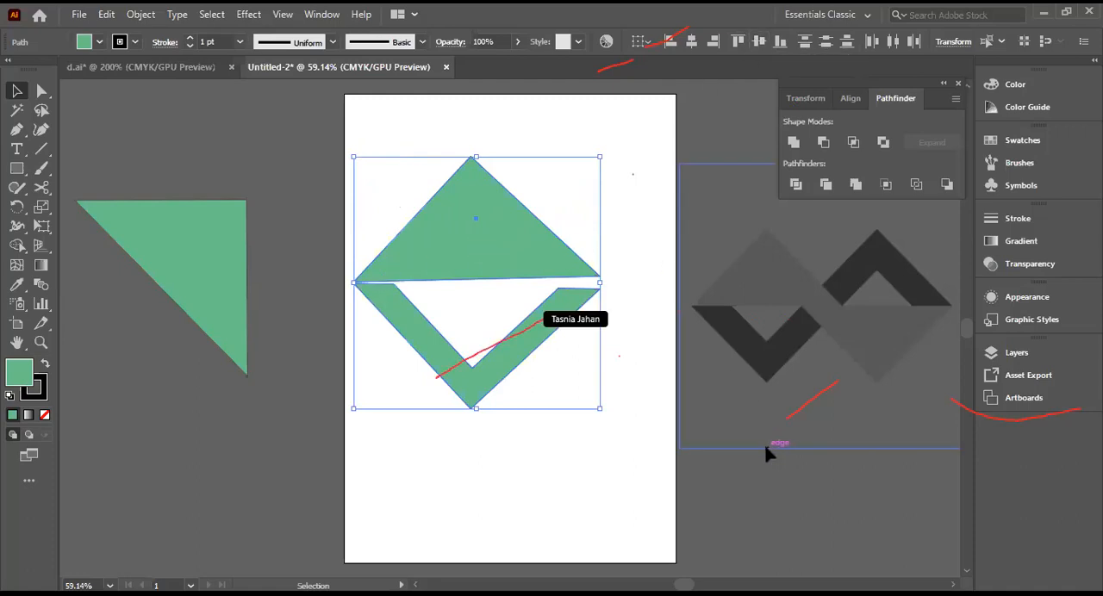
pyautogui.click(618, 503)
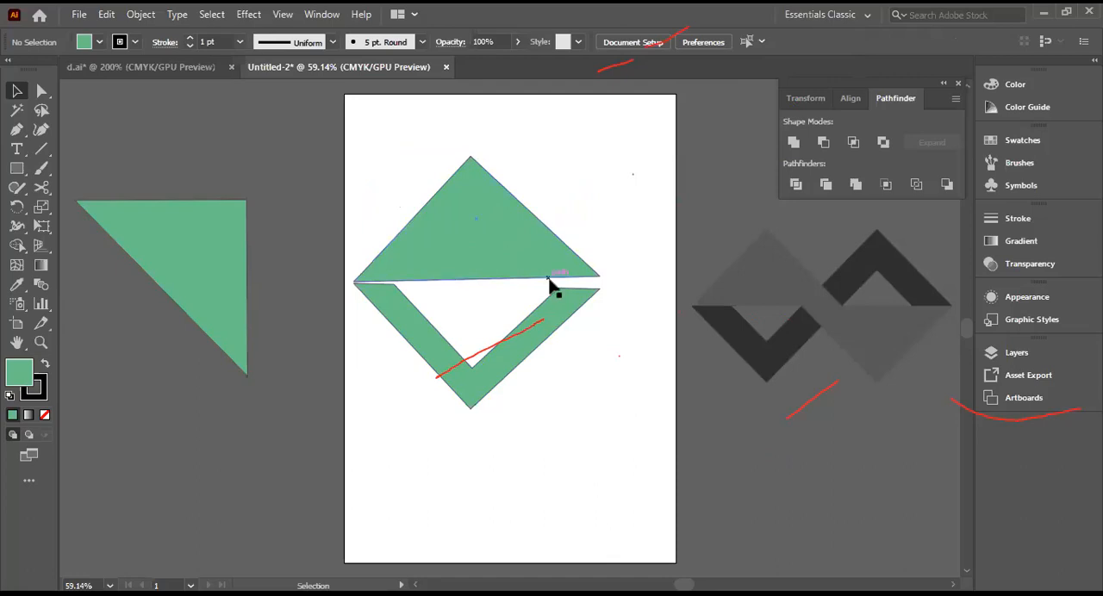
# Step: Open the rotation settings for the upper green triangle with the preview enabled, keeping the dialog clear of the artboard
pyautogui.click(447, 241)
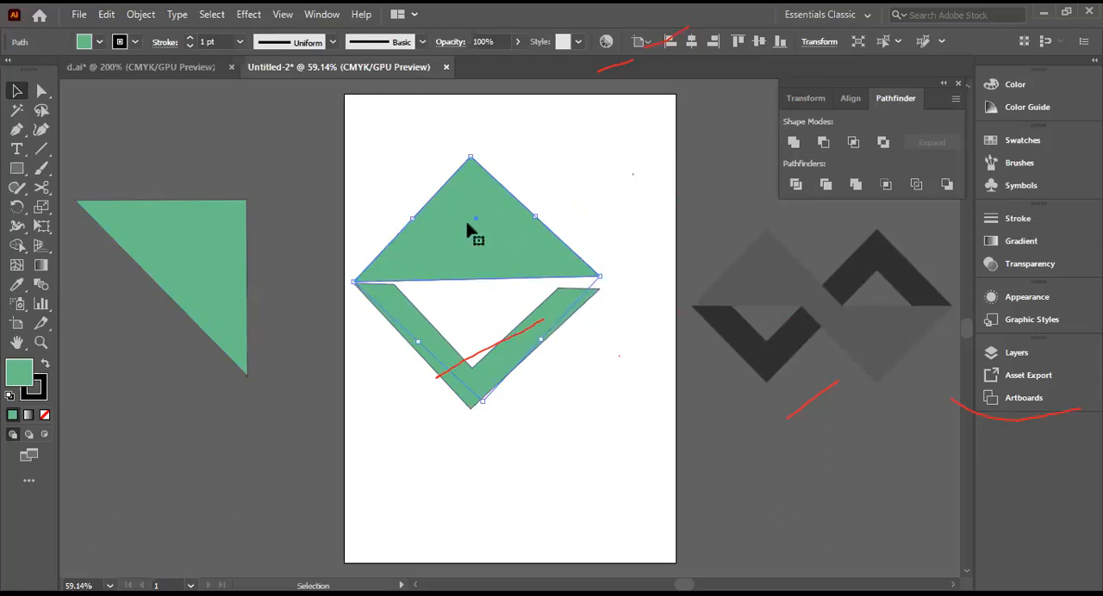
pyautogui.click(577, 466)
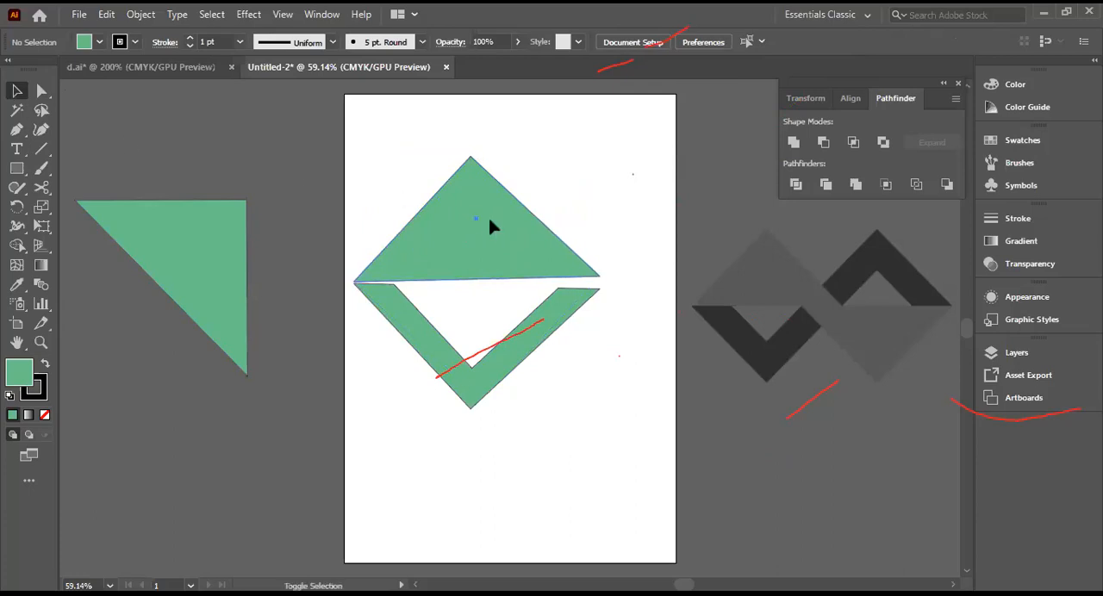
pyautogui.click(507, 249)
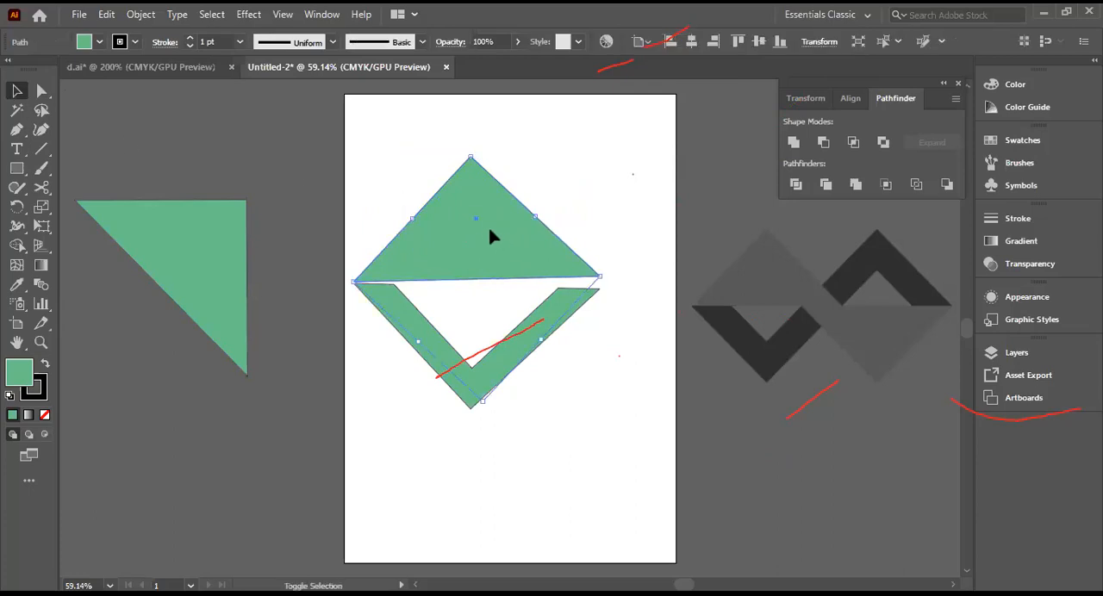
pyautogui.rightClick(486, 223)
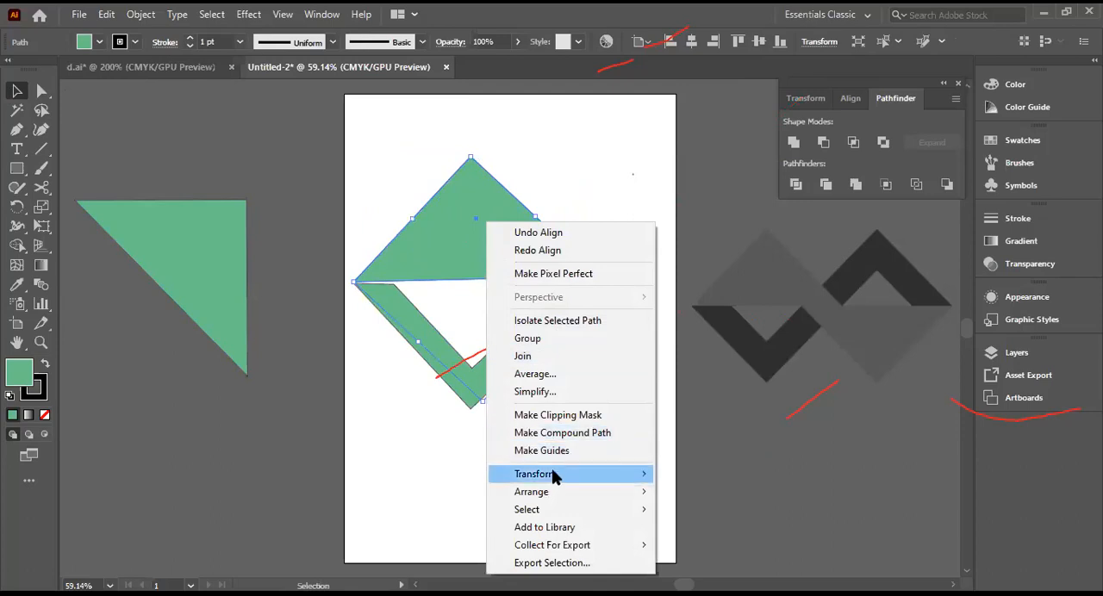
pyautogui.moveTo(552, 474)
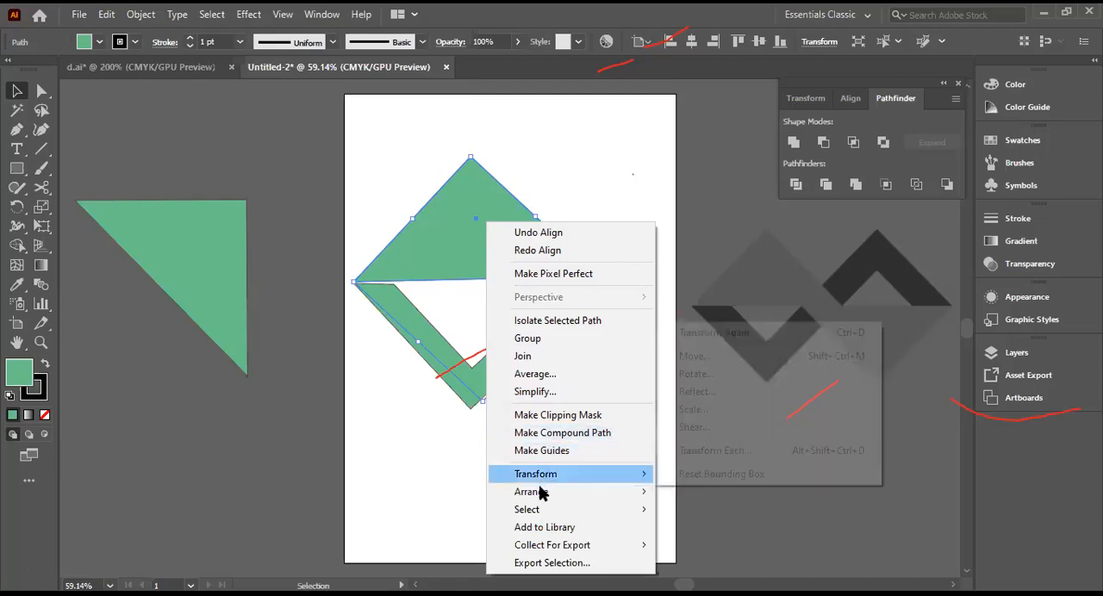
pyautogui.moveTo(608, 477)
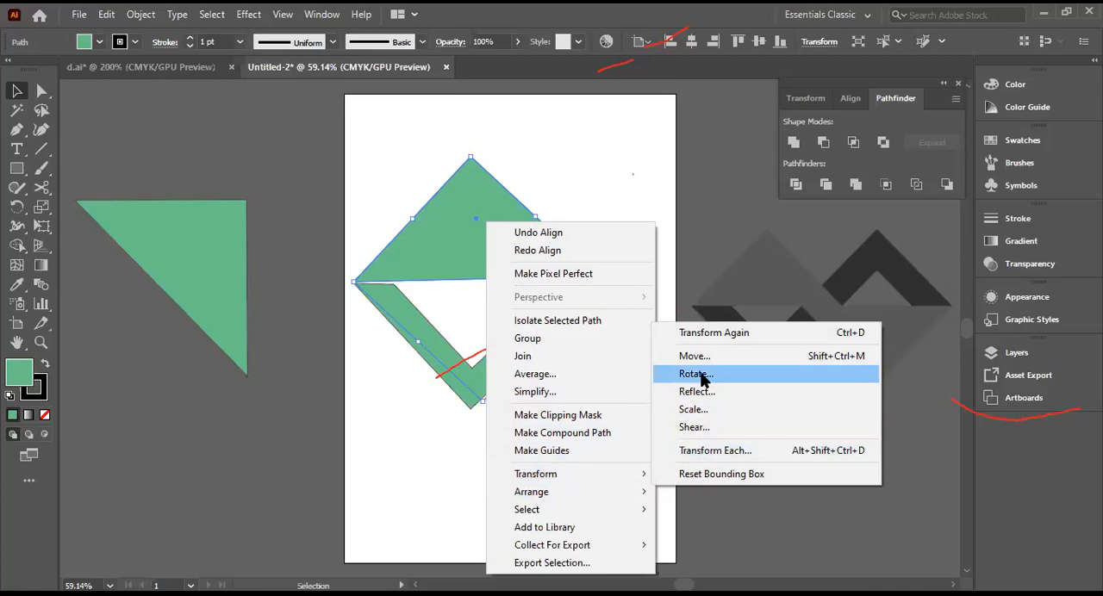
pyautogui.press('Return')
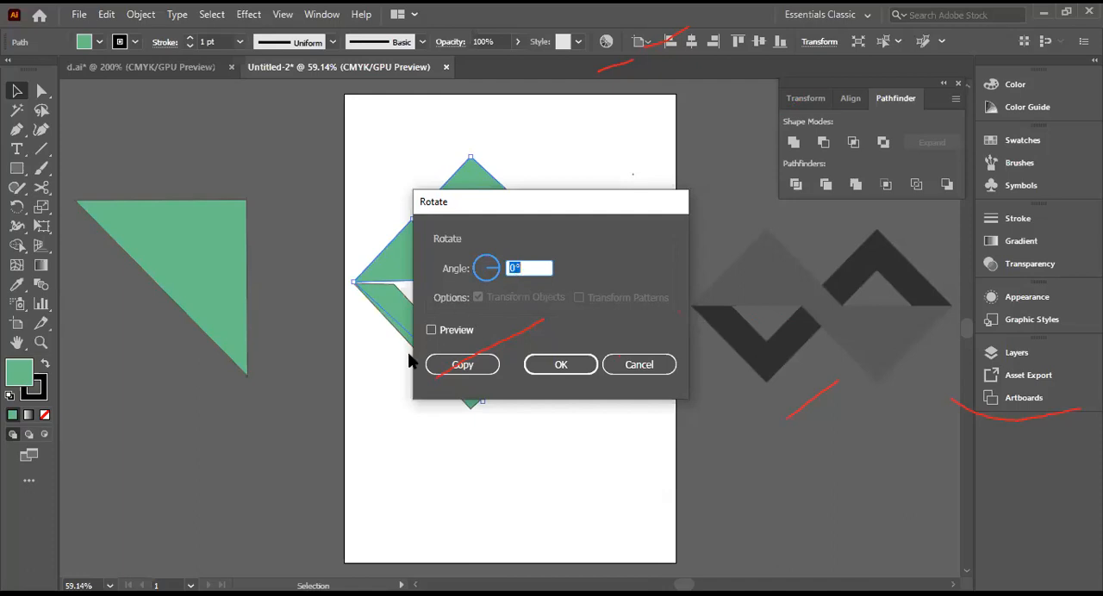
pyautogui.click(432, 332)
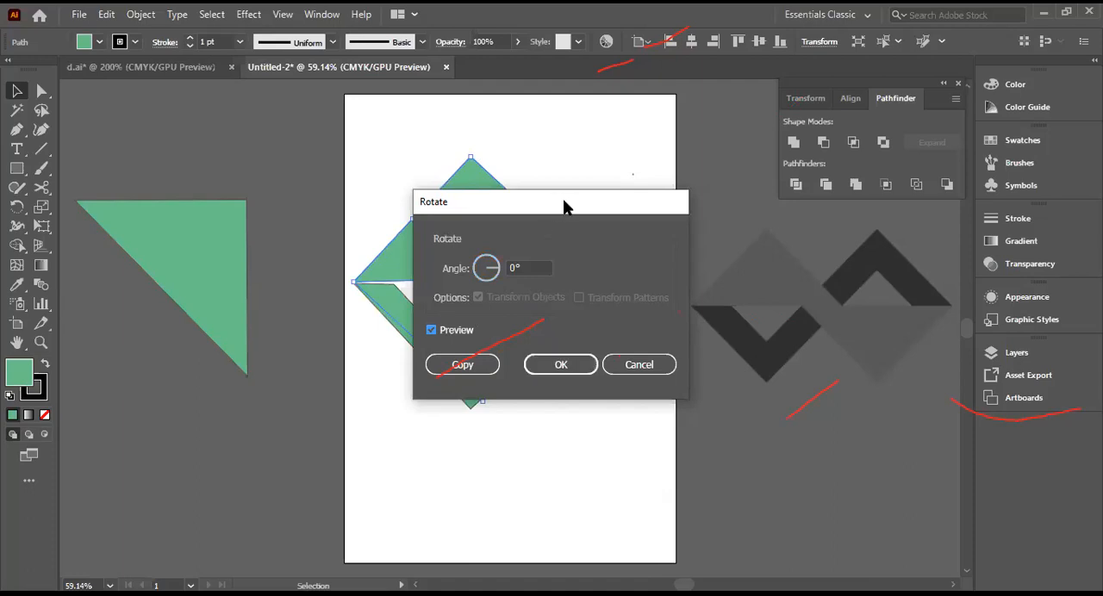
pyautogui.moveTo(564, 207); pyautogui.dragTo(821, 390)
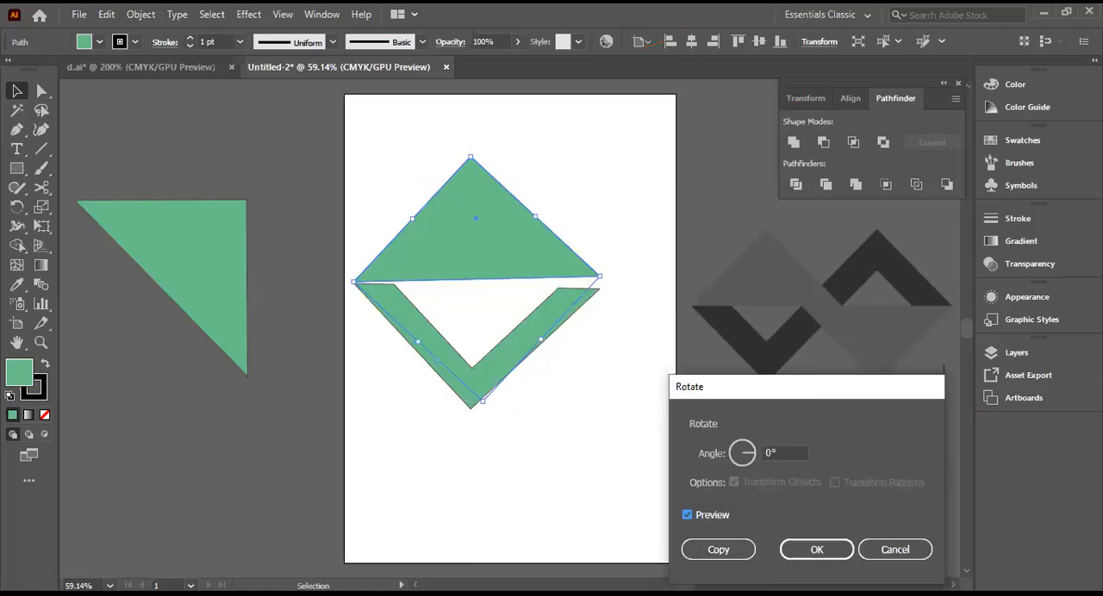
# Step: Try rotating the upper green triangle by 15°, and undo the rotation
pyautogui.doubleClick(791, 455)
pyautogui.write('15')
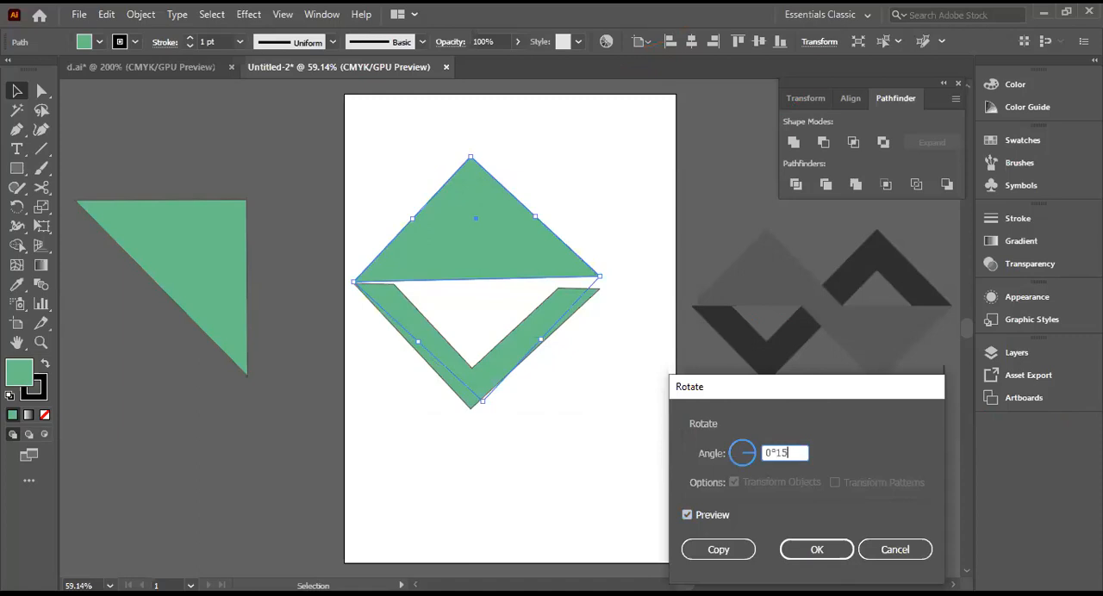
pyautogui.moveTo(786, 452); pyautogui.dragTo(764, 452)
pyautogui.click(780, 450)
pyautogui.press('BackSpace')
pyautogui.press('BackSpace')
pyautogui.press('Tab')
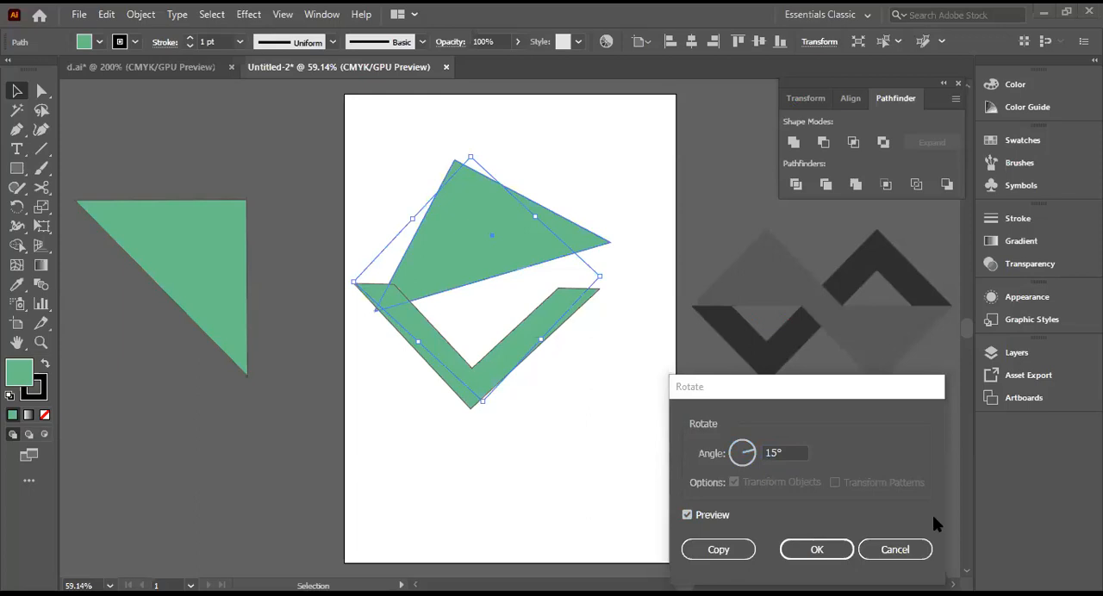
pyautogui.press('Return')
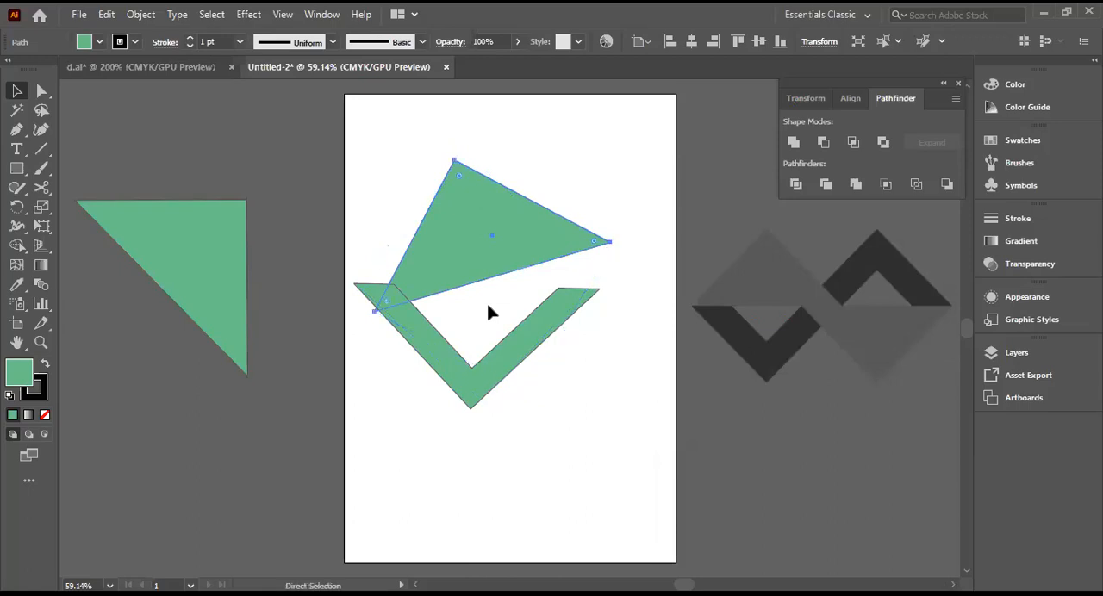
pyautogui.hotkey('ctrl', 'z')
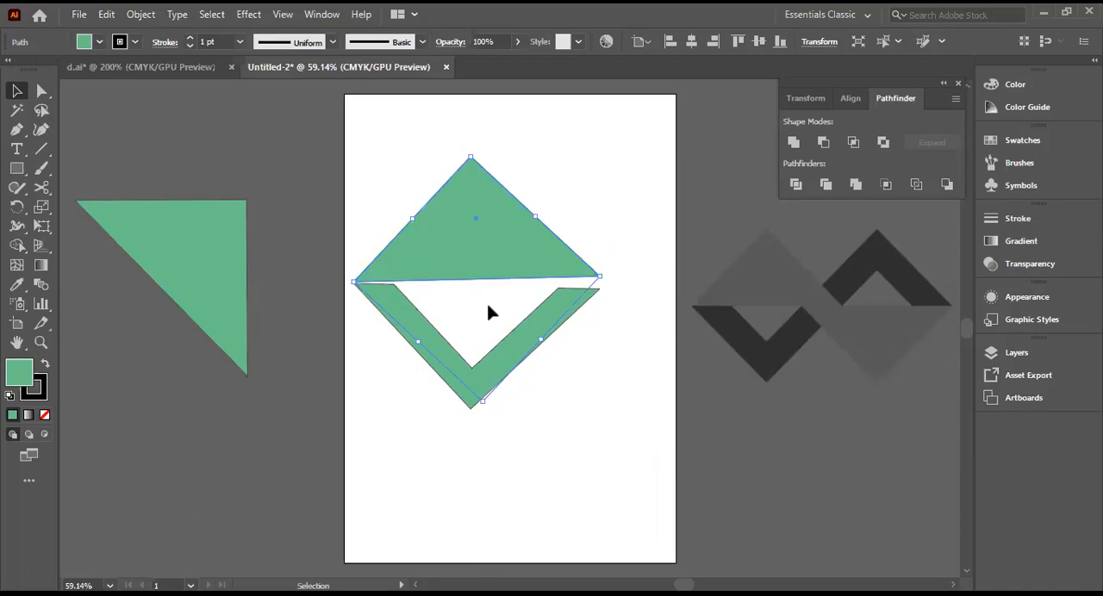
# Step: Show the Transform settings, set the upper green triangle's rotation angle to 45°, and deselect it
pyautogui.click(321, 14)
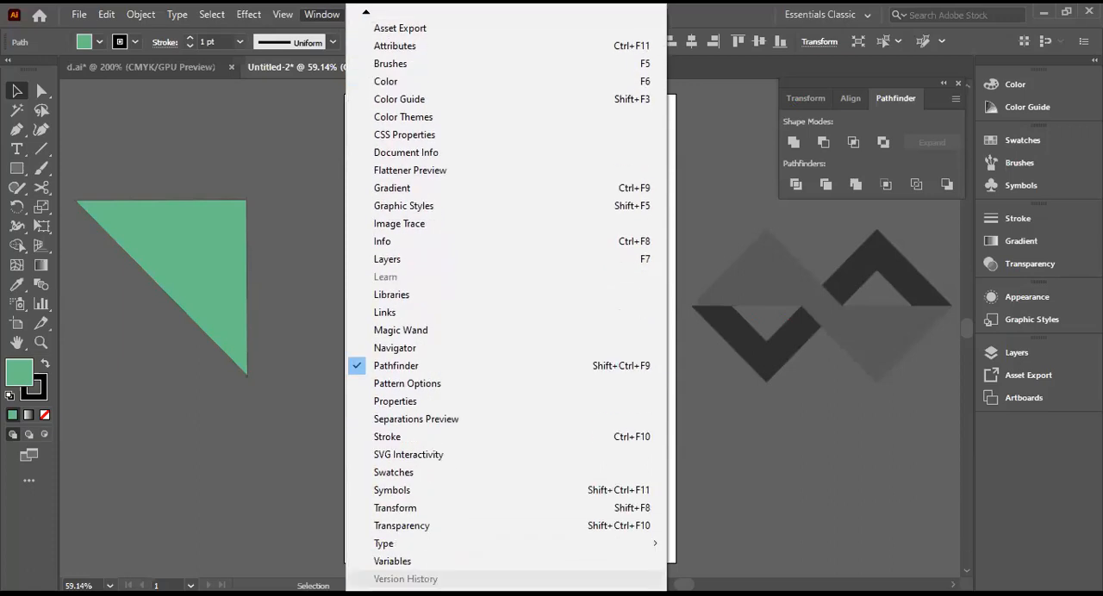
pyautogui.click(397, 507)
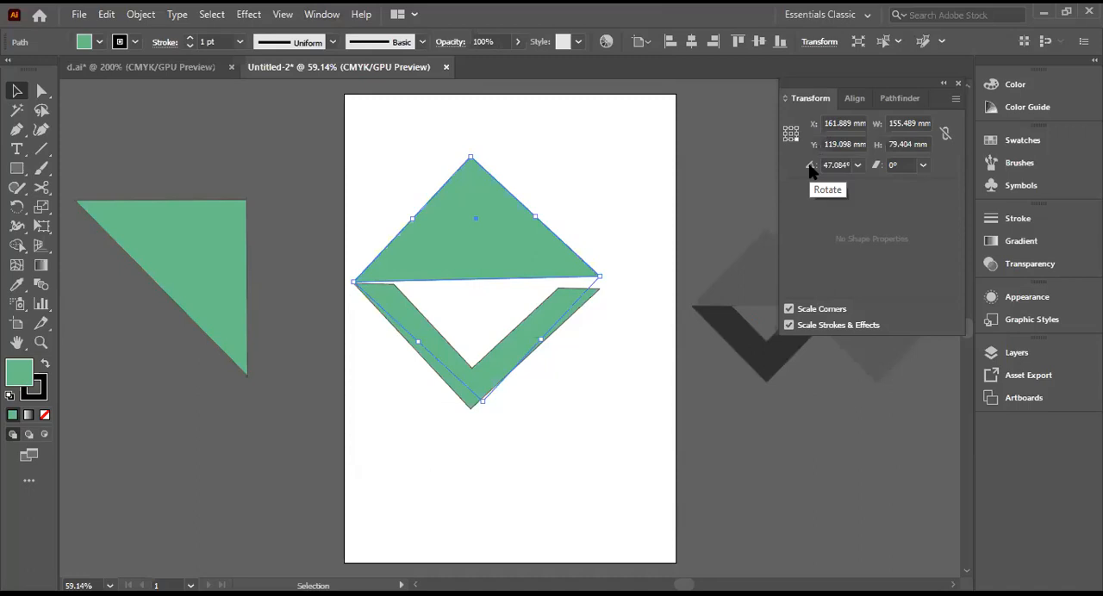
pyautogui.click(842, 166)
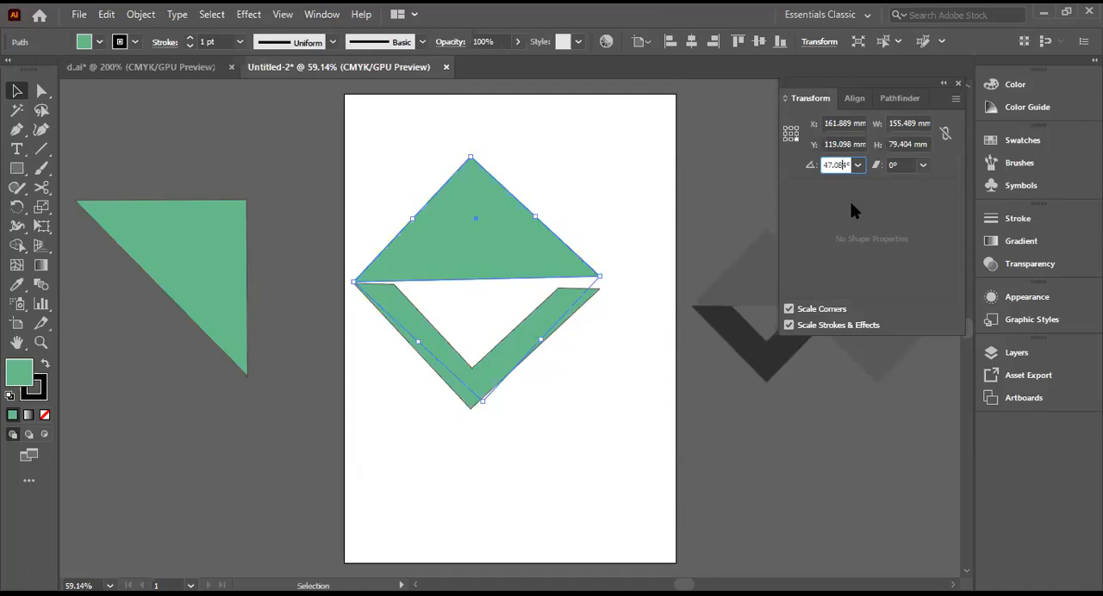
pyautogui.press('Return')
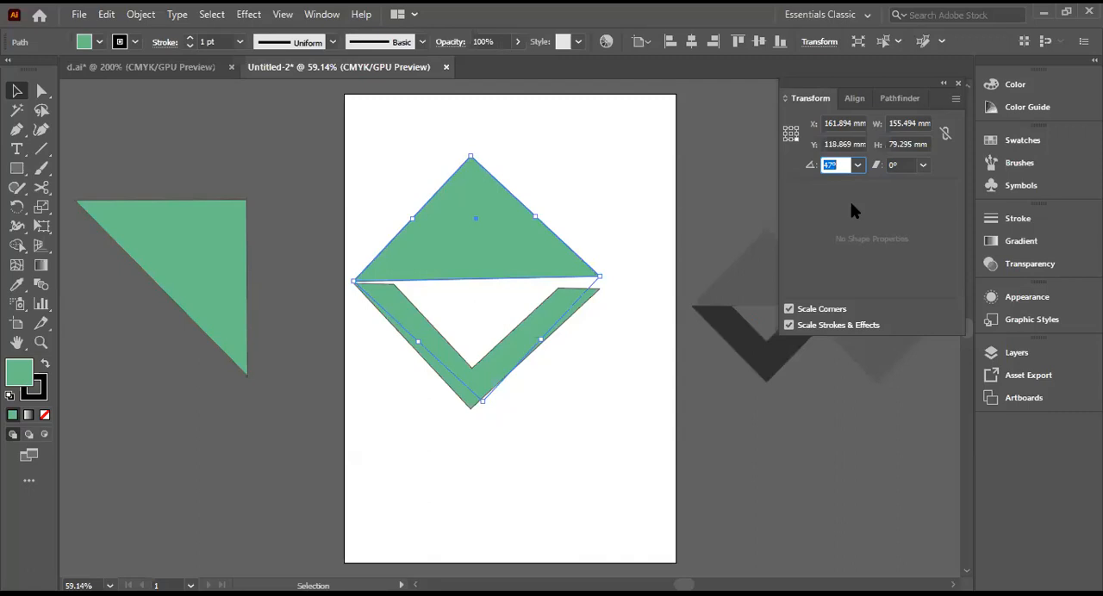
pyautogui.press('Down')
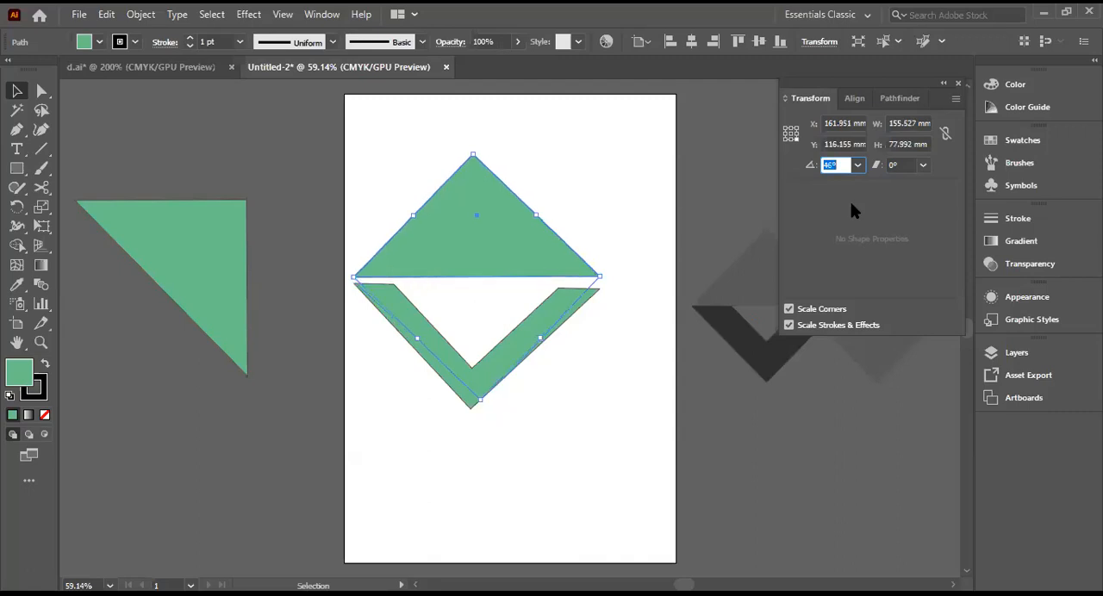
pyautogui.press('Down')
pyautogui.press('Up')
pyautogui.press('Down')
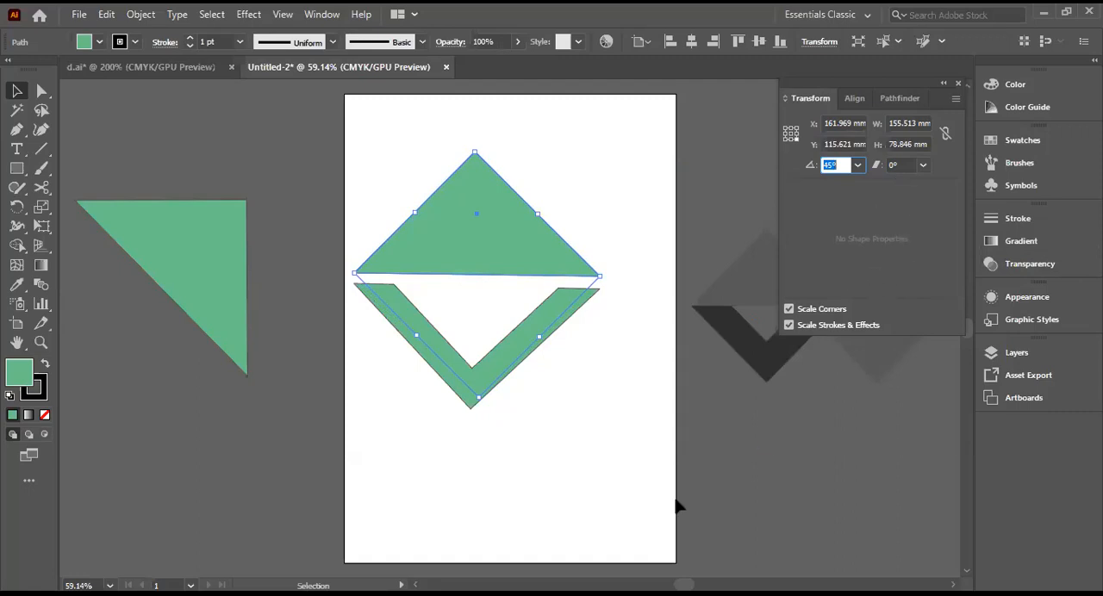
pyautogui.click(633, 463)
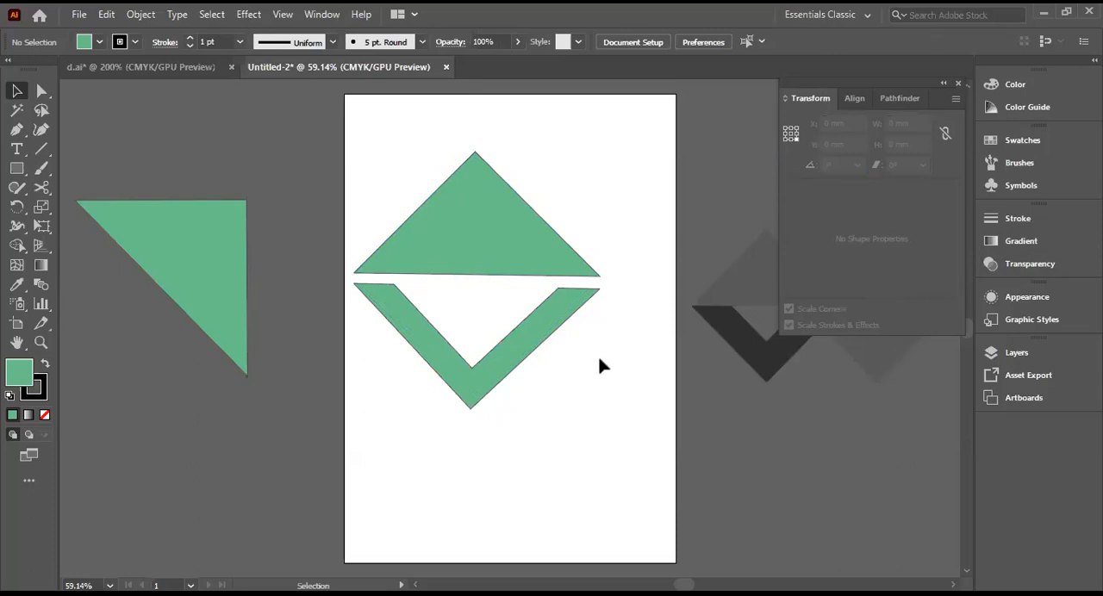
# Step: Set the stroke to None for the upper triangle and the V shape on the artboard
pyautogui.click(121, 42)
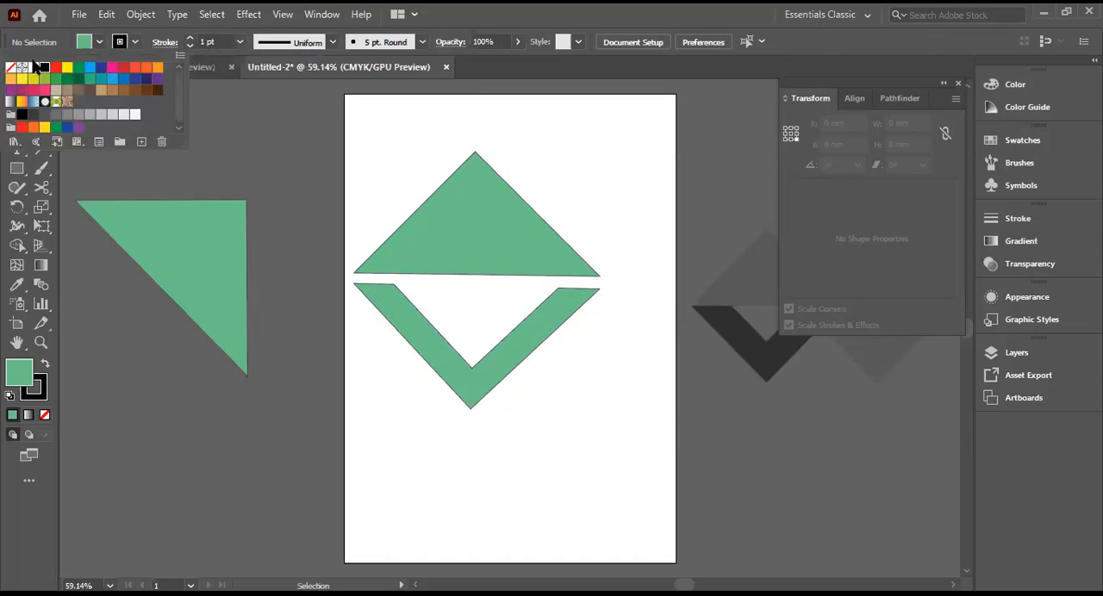
pyautogui.click(9, 69)
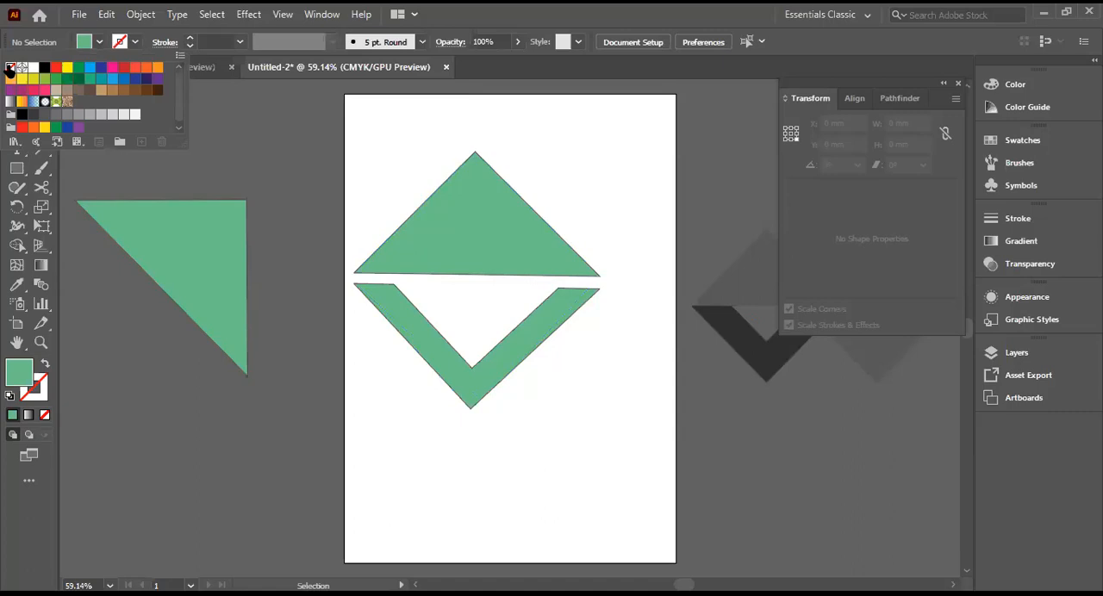
pyautogui.click(135, 354)
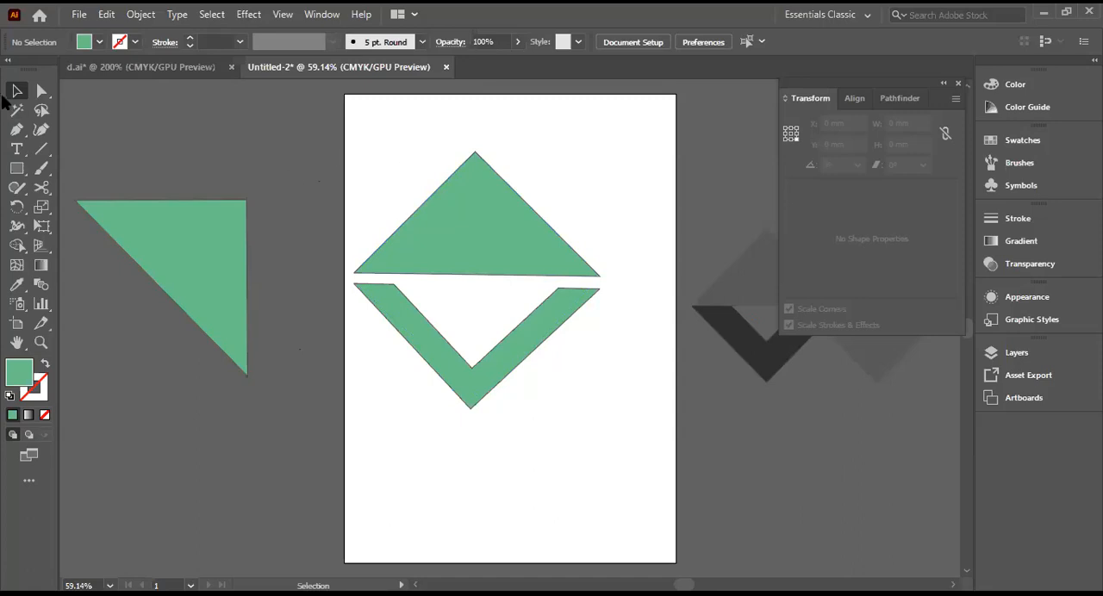
pyautogui.moveTo(366, 248); pyautogui.dragTo(584, 397)
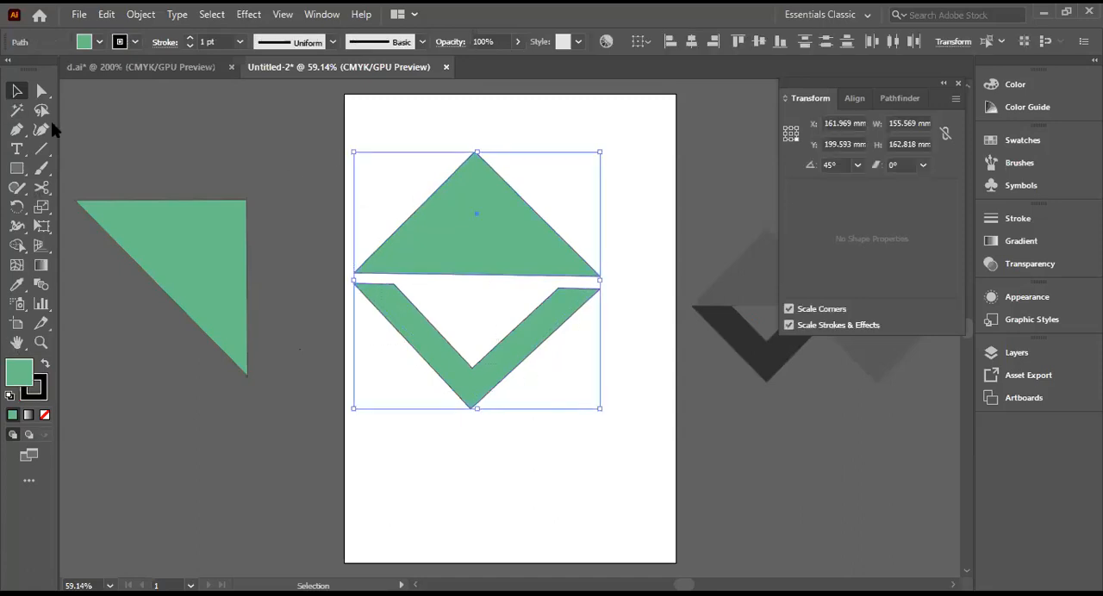
pyautogui.click(136, 42)
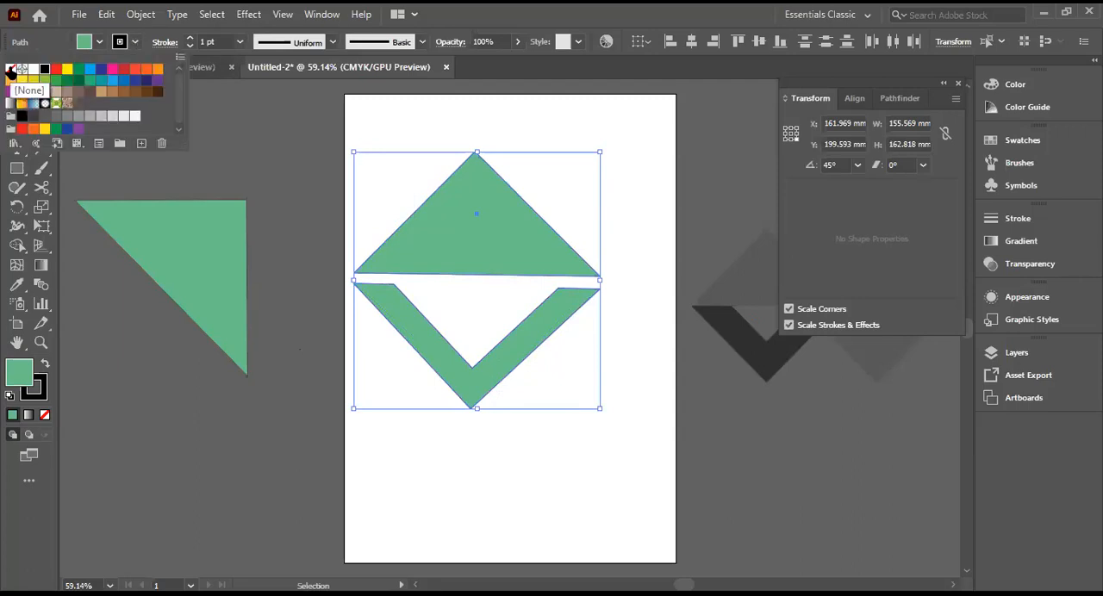
pyautogui.click(10, 68)
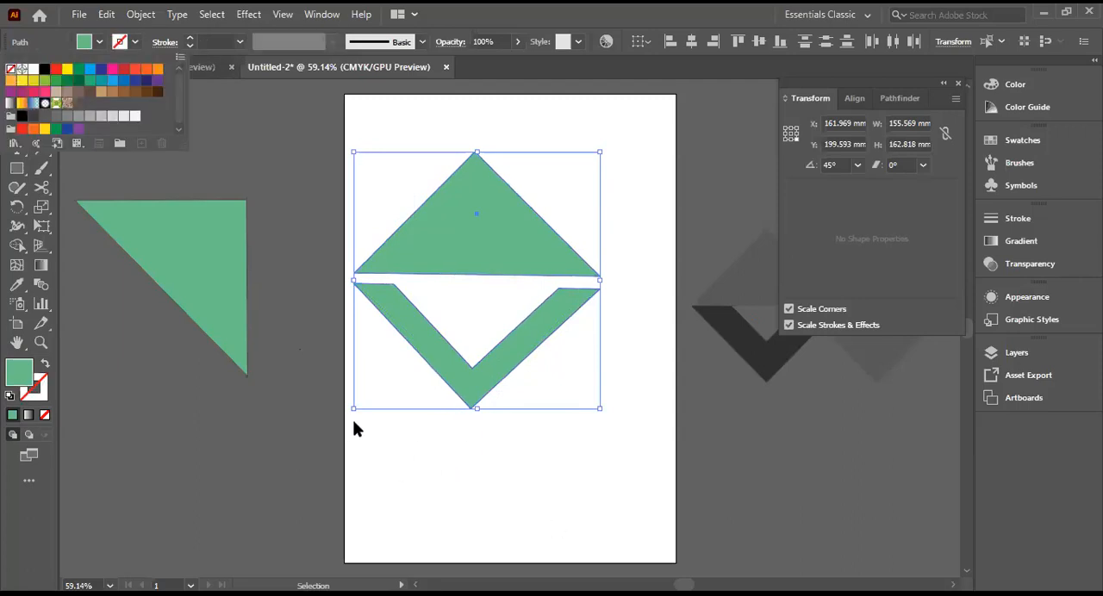
pyautogui.click(285, 424)
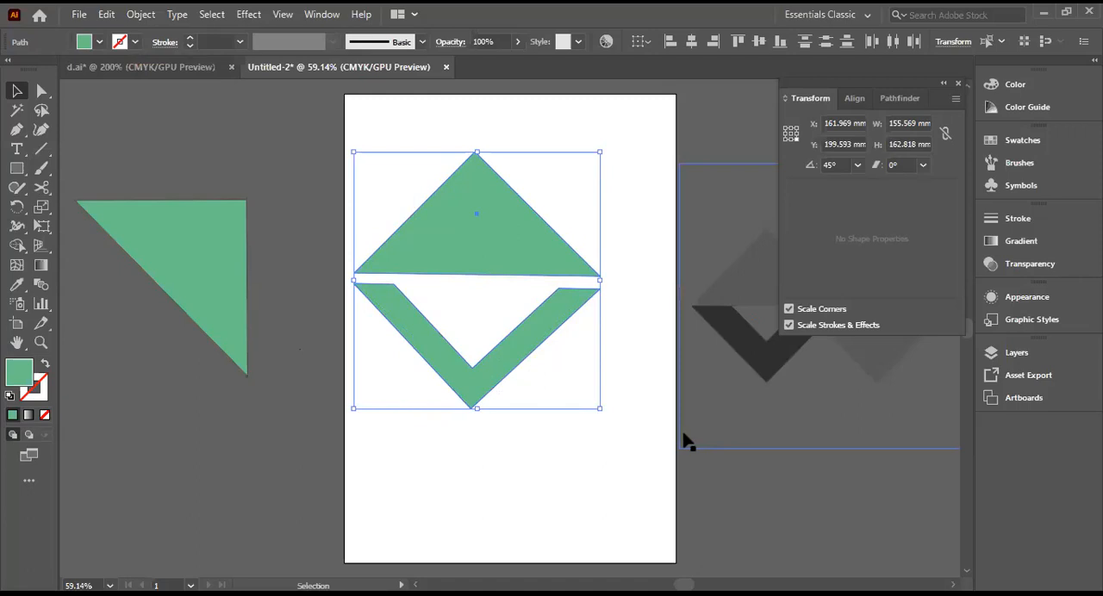
# Step: Align the triangle and the V shape on their horizontal centres and by their right edges, and deselect both
pyautogui.moveTo(470, 382); pyautogui.dragTo(473, 384)
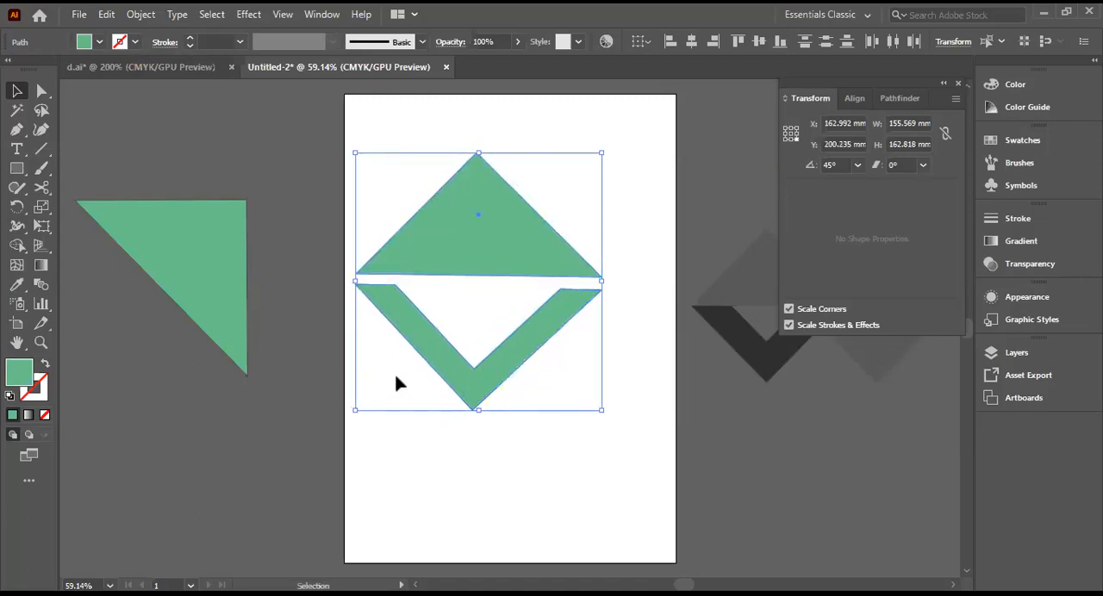
pyautogui.click(692, 43)
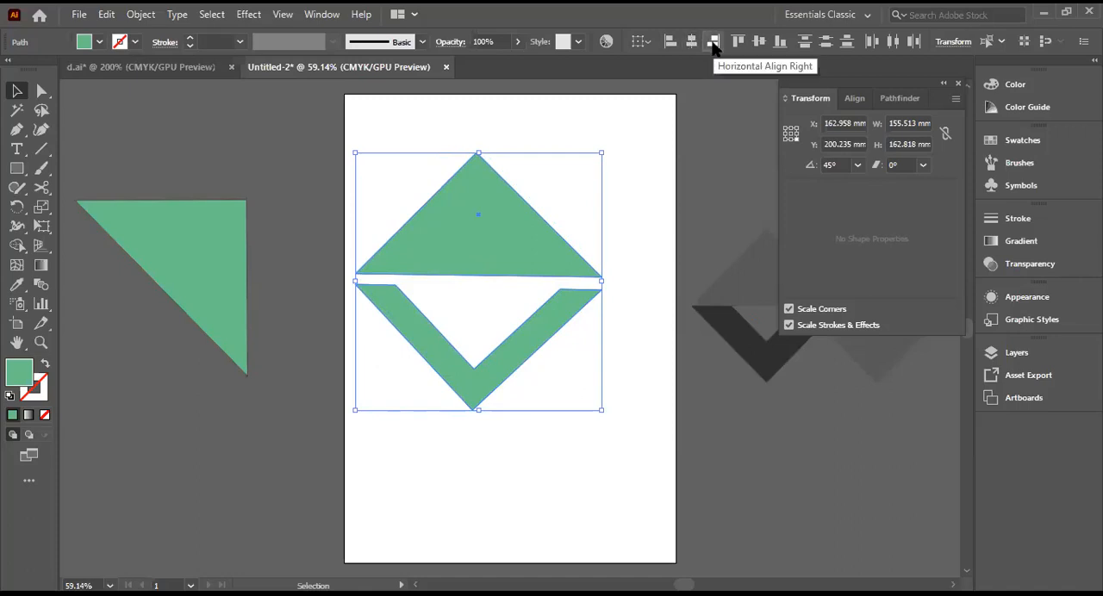
pyautogui.click(713, 42)
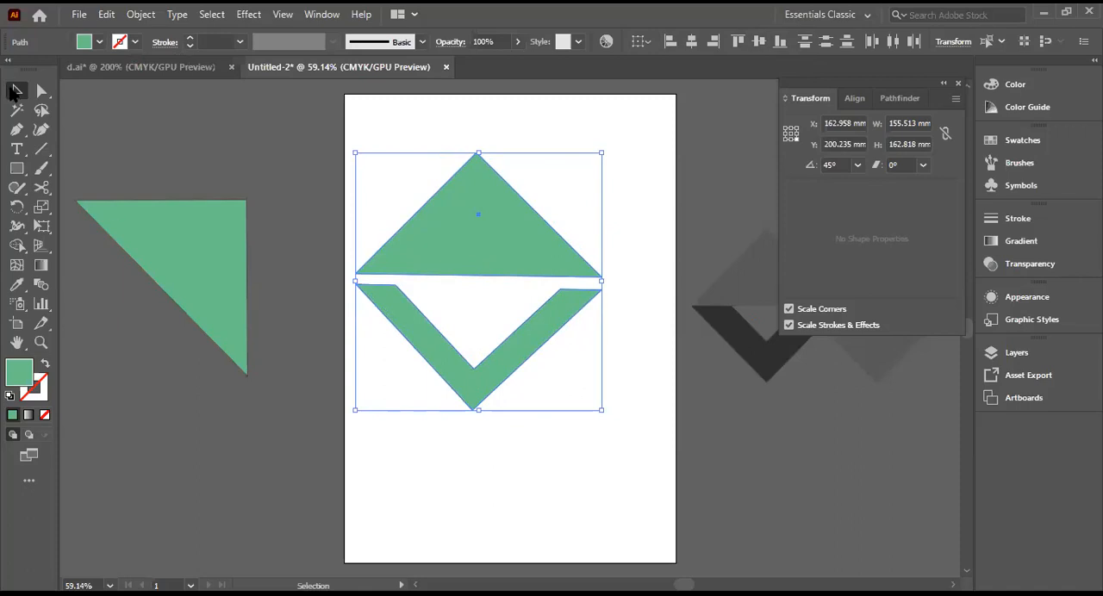
pyautogui.moveTo(473, 390)
pyautogui.mouseDown()
pyautogui.moveTo(474, 374)
pyautogui.moveTo(474, 389)
pyautogui.mouseUp()
pyautogui.click(481, 489)
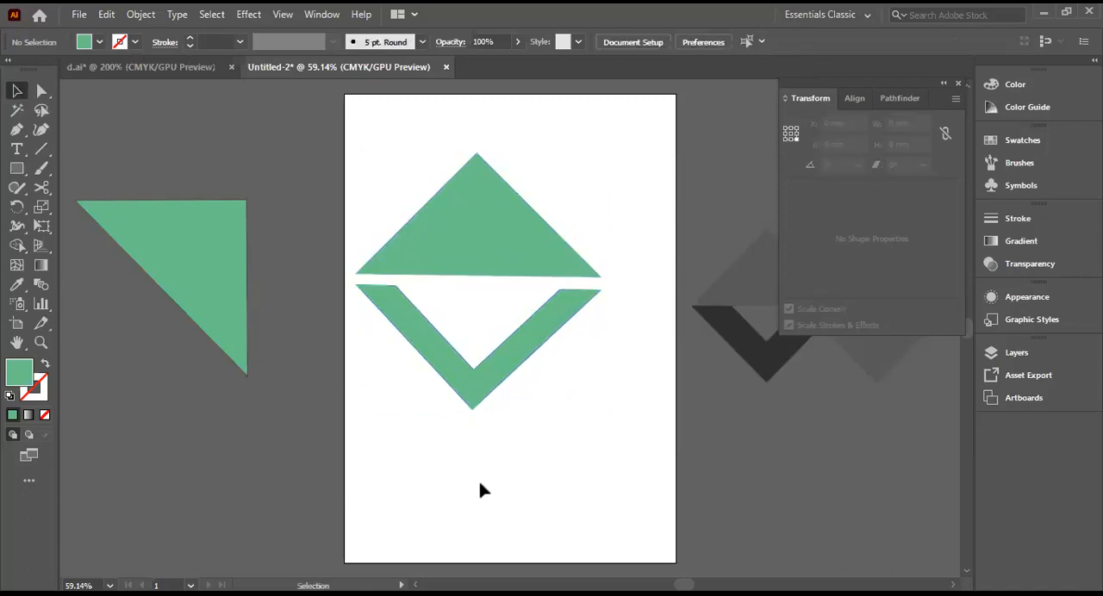
# Step: Move the V shape up to the triangle's base, and shift the triangle slightly down over the V's upper ends
pyautogui.moveTo(474, 399); pyautogui.dragTo(473, 373)
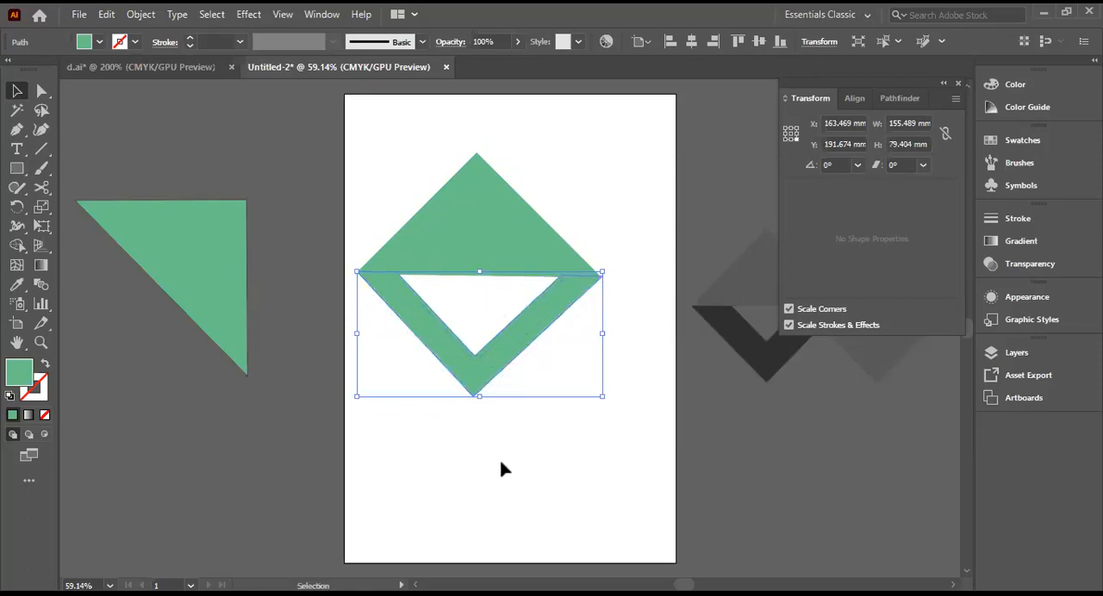
pyautogui.click(561, 517)
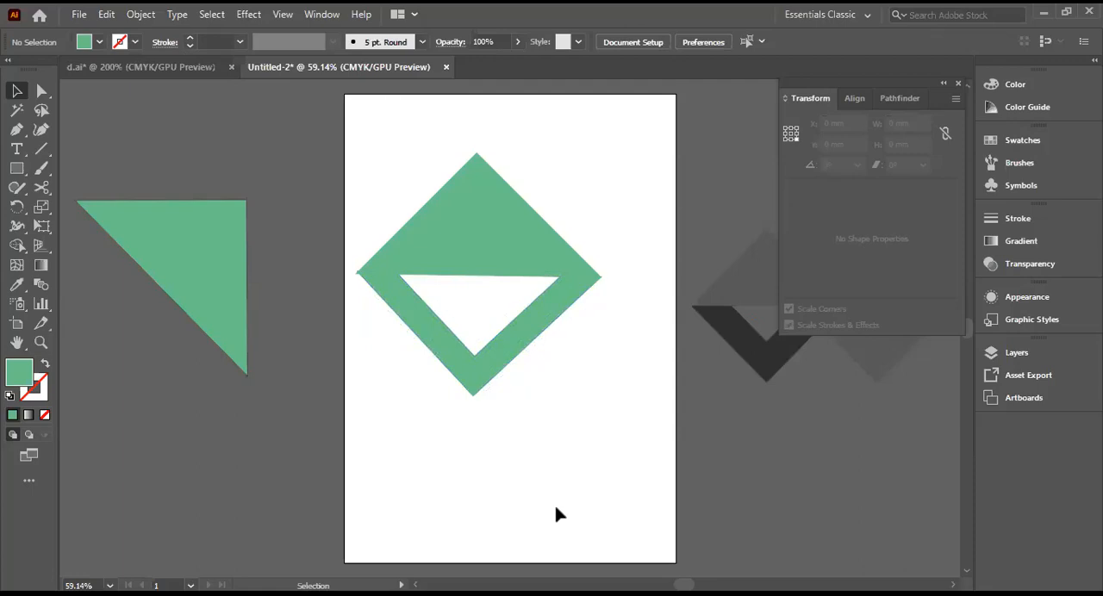
pyautogui.moveTo(402, 246); pyautogui.dragTo(398, 251)
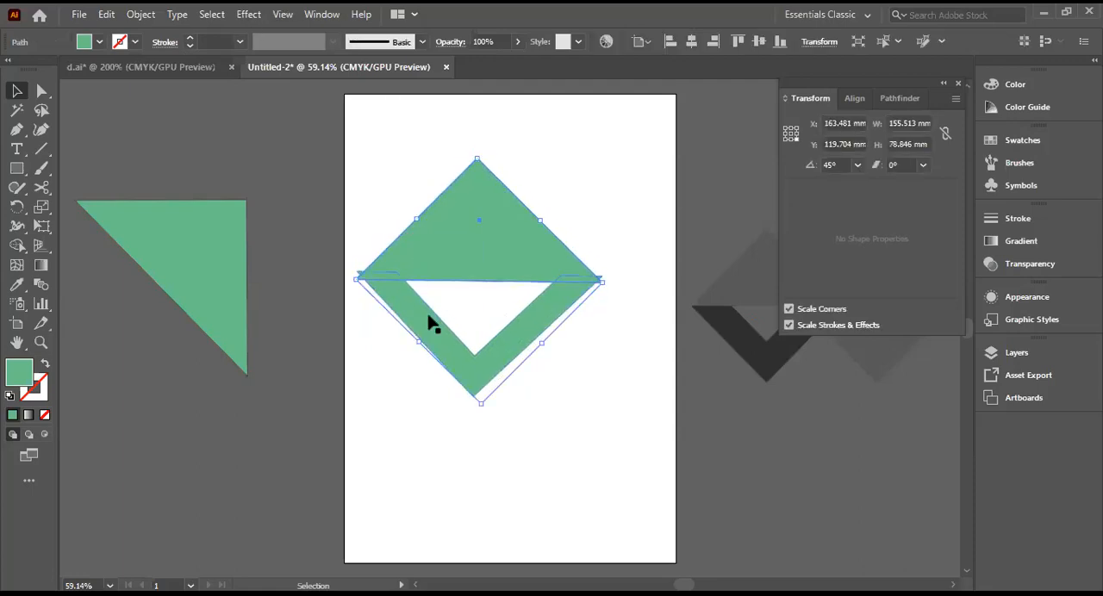
pyautogui.press('Down')
pyautogui.press('Down')
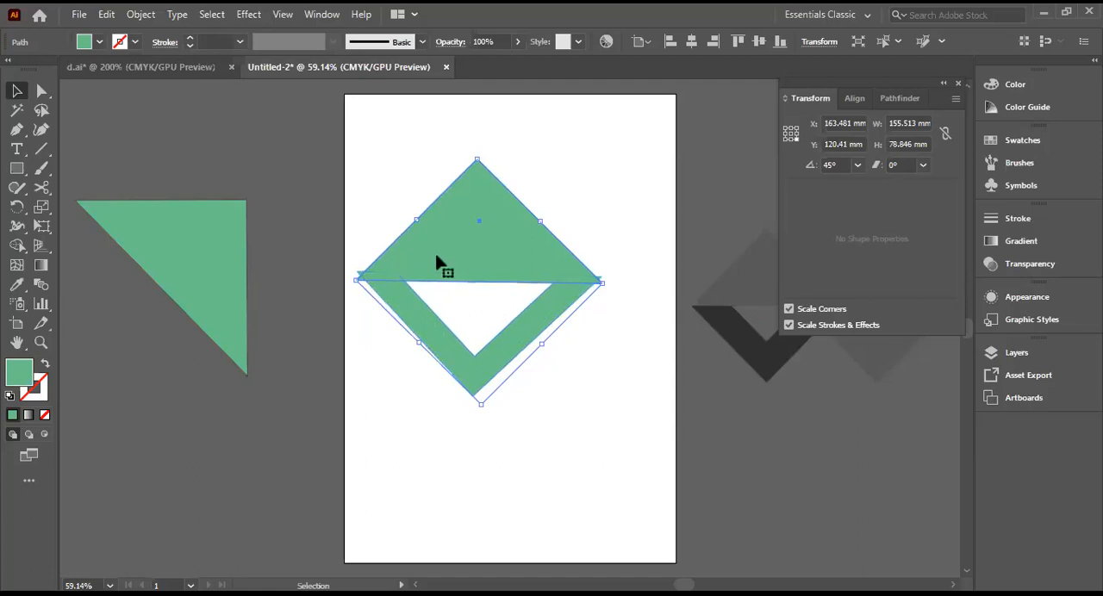
# Step: Nudge the V shape down and slightly left to about X 163.1 mm, Y 195.6 mm, under the triangle's base, and deselect it
pyautogui.click(423, 175)
pyautogui.click(441, 347)
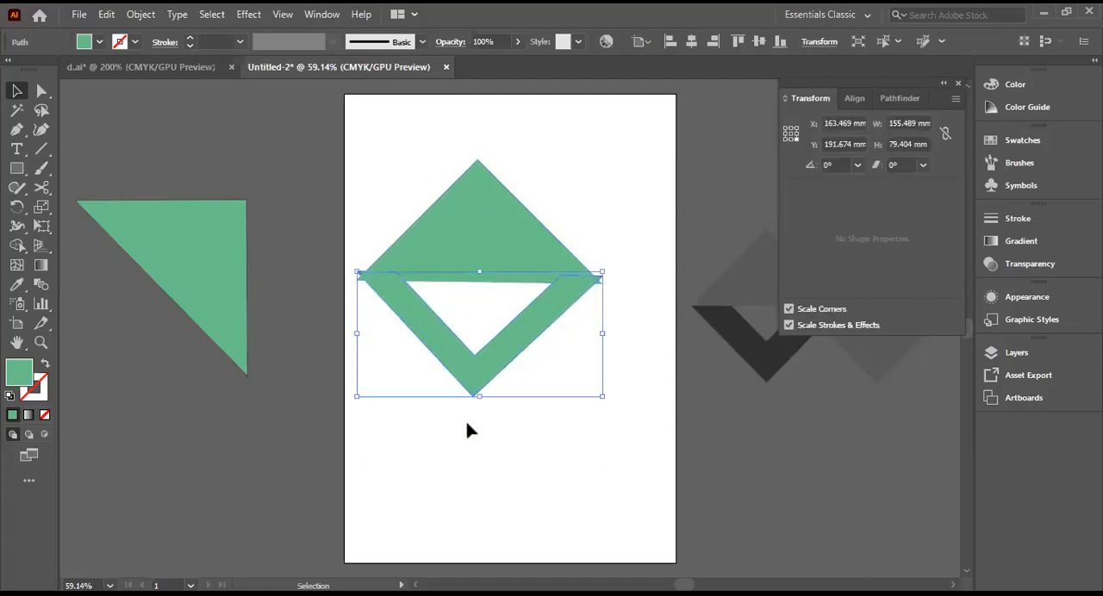
pyautogui.press('Down')
pyautogui.press('Down')
pyautogui.press('Down')
pyautogui.press('Down')
pyautogui.press('Down')
pyautogui.press('Down')
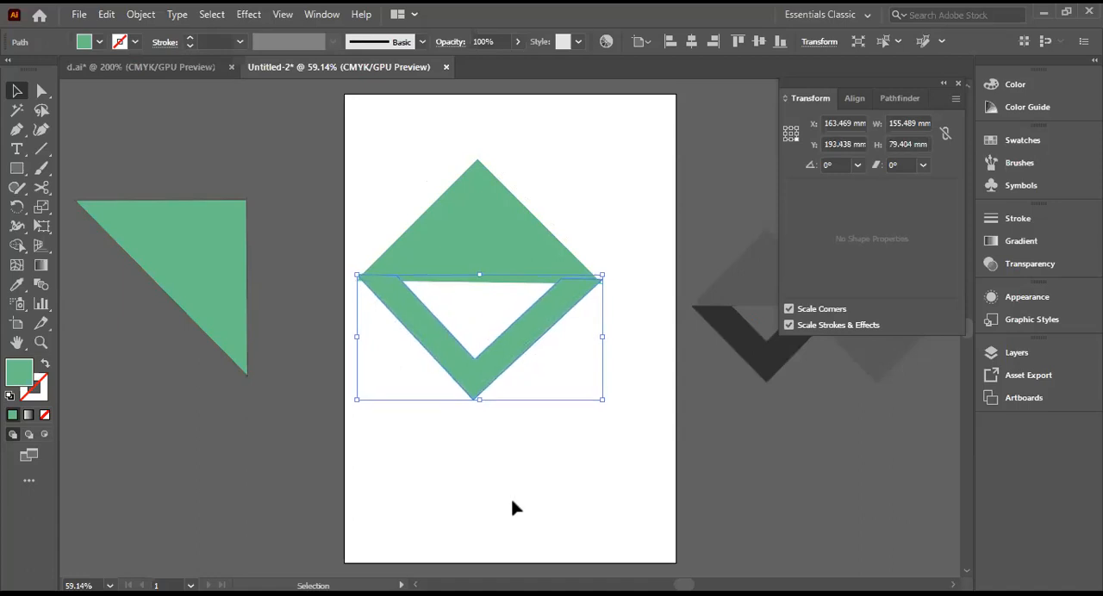
pyautogui.press('Down')
pyautogui.press('Down')
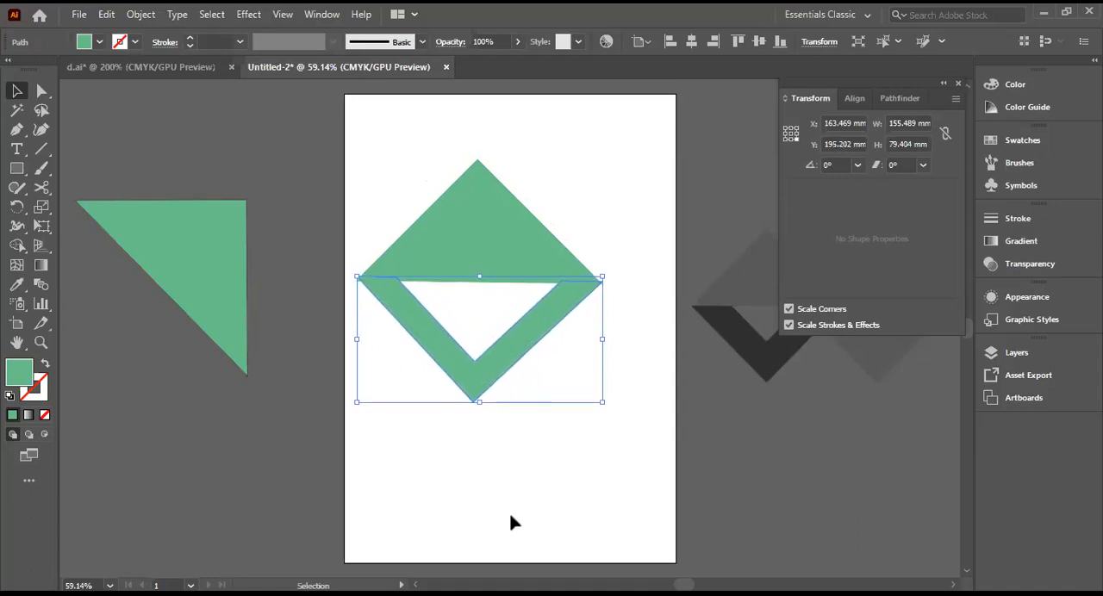
pyautogui.press('Left')
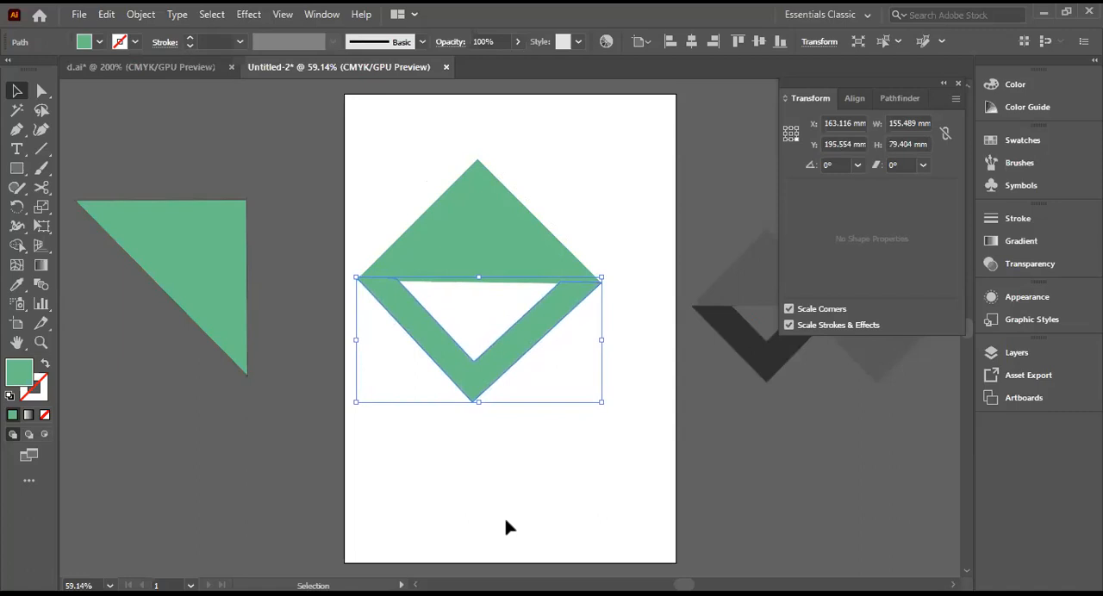
pyautogui.click(421, 470)
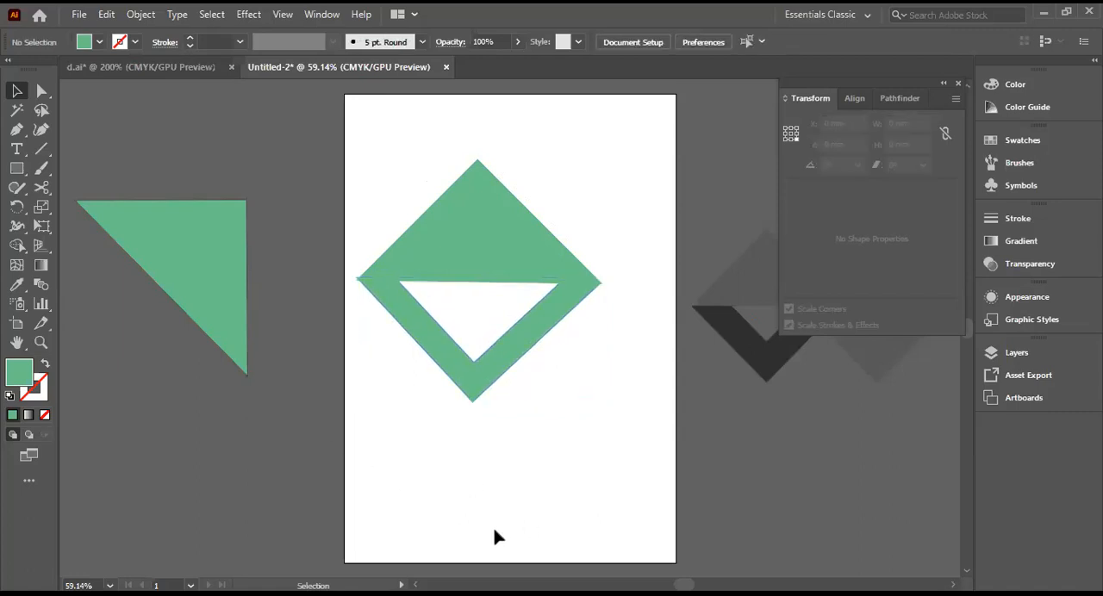
# Step: Nudge the V shape slightly further down and left, to about X 162.8 mm, Y 196.6 mm, and deselect it
pyautogui.click(440, 364)
pyautogui.press('Down')
pyautogui.press('Down')
pyautogui.press('Down')
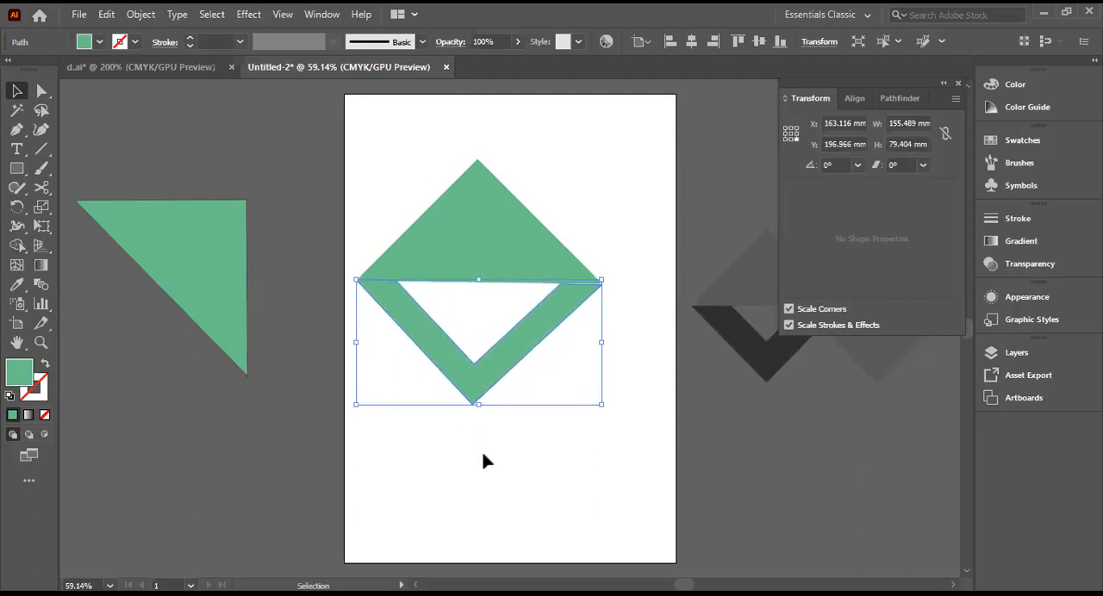
pyautogui.press('Up')
pyautogui.press('Left')
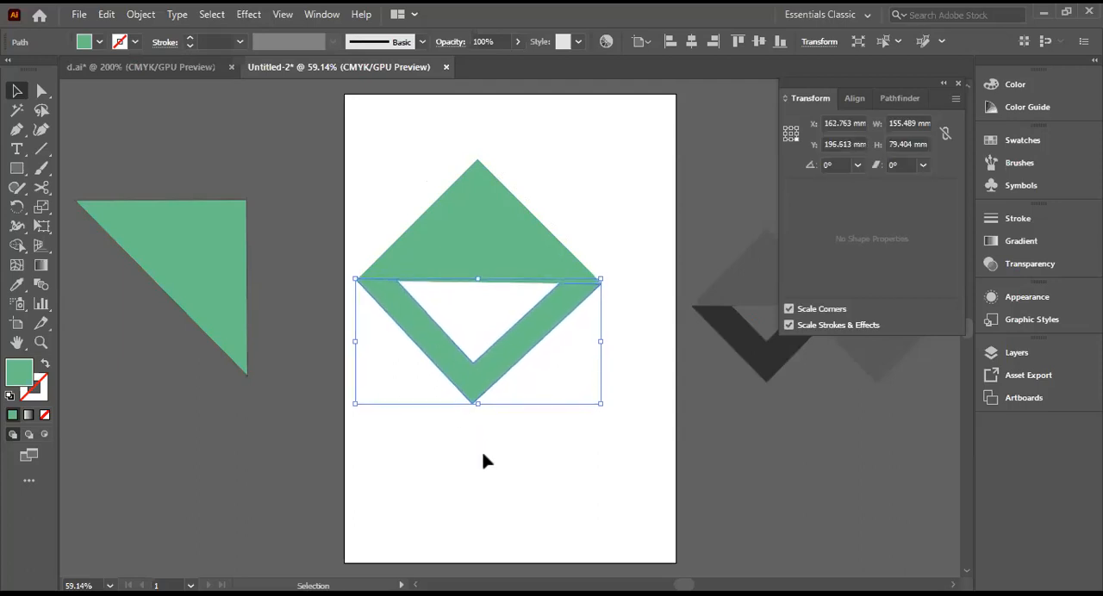
pyautogui.click(544, 480)
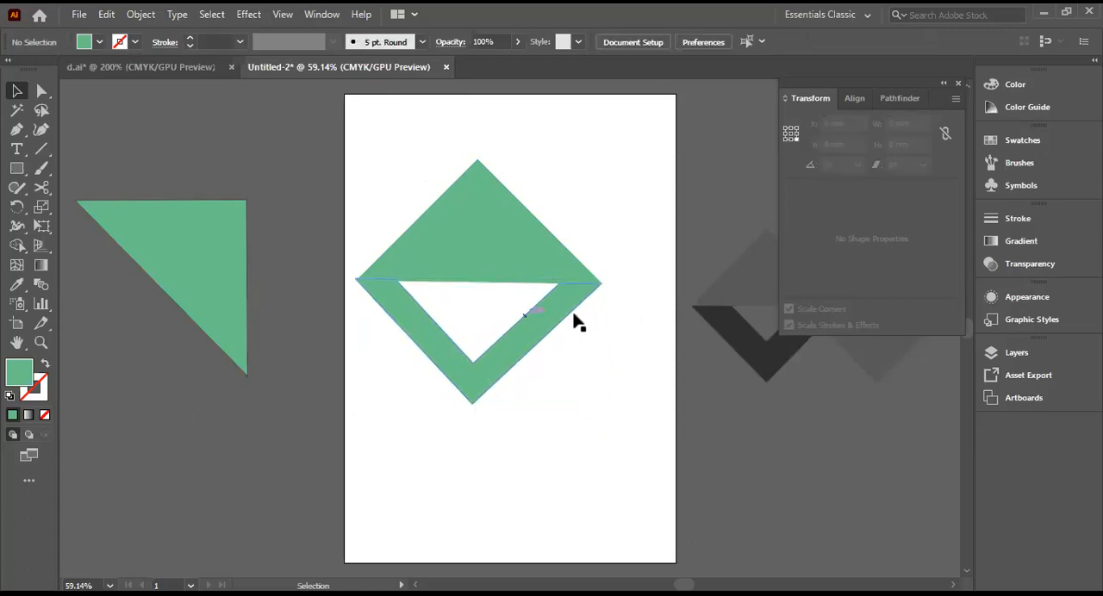
# Step: Fine-tune the V shape rightwards to about X 163.5 mm, Y 196.6 mm, matching the triangle's right corner, and deselect it
pyautogui.click(527, 333)
pyautogui.press('Up')
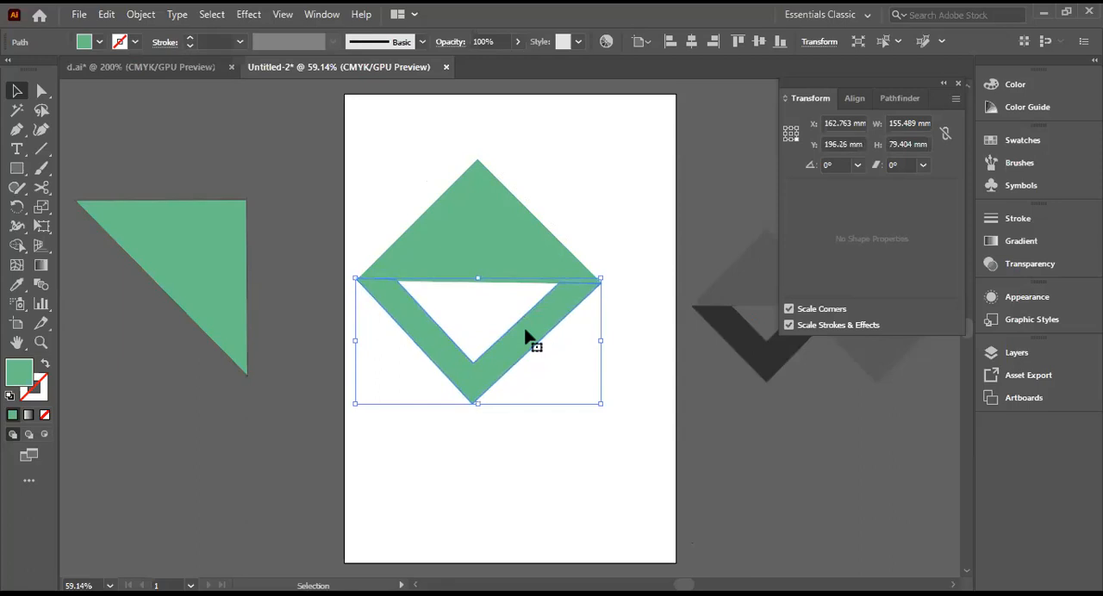
pyautogui.press('Right')
pyautogui.press('Right')
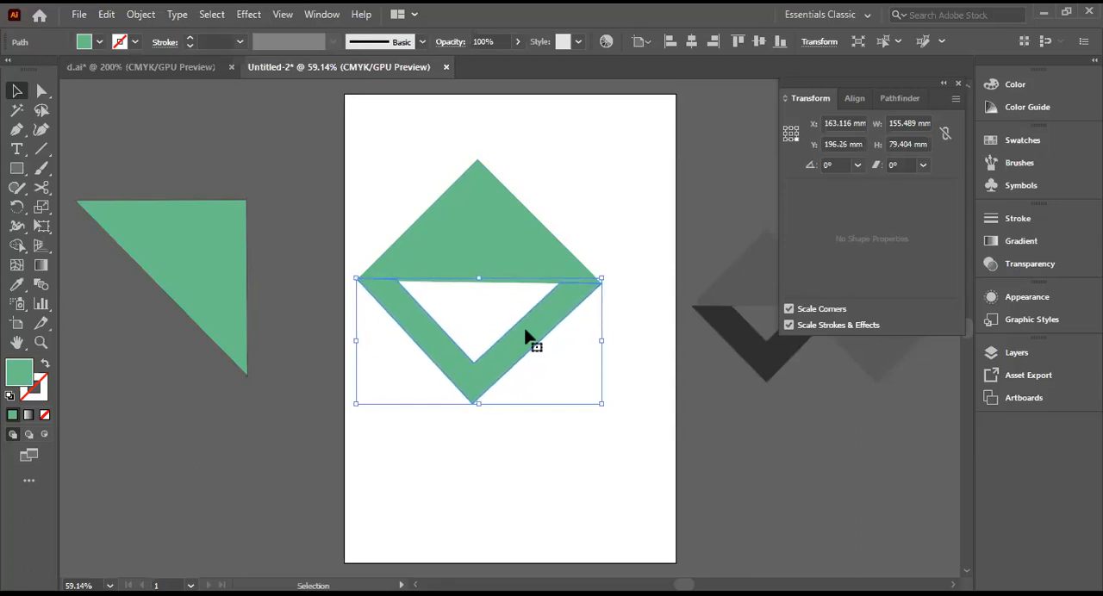
pyautogui.click(576, 319)
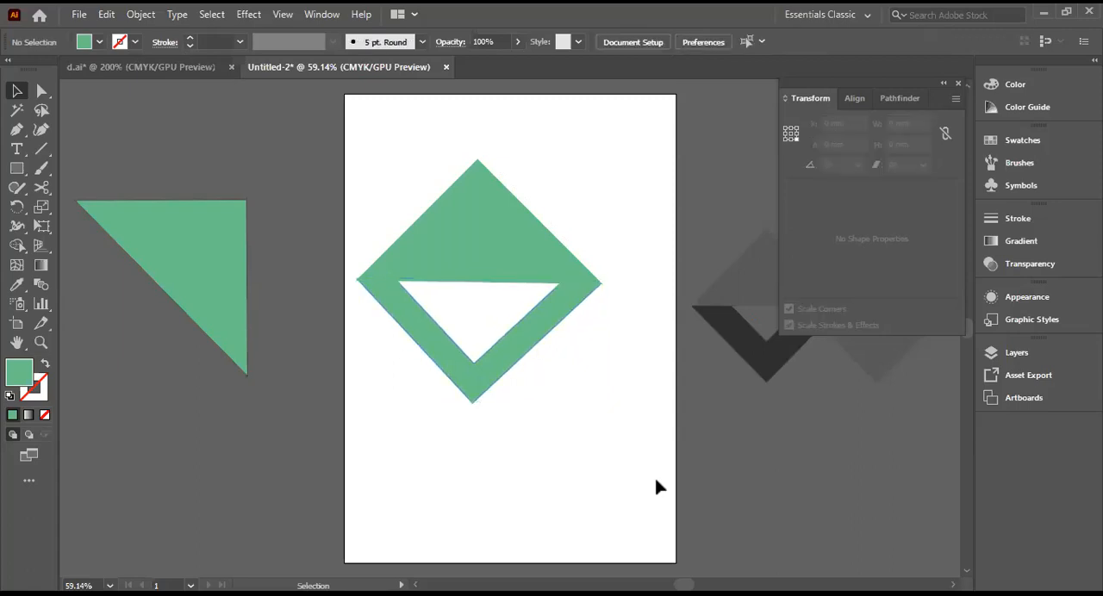
pyautogui.click(467, 379)
pyautogui.press('Right')
pyautogui.press('Down')
pyautogui.click(549, 460)
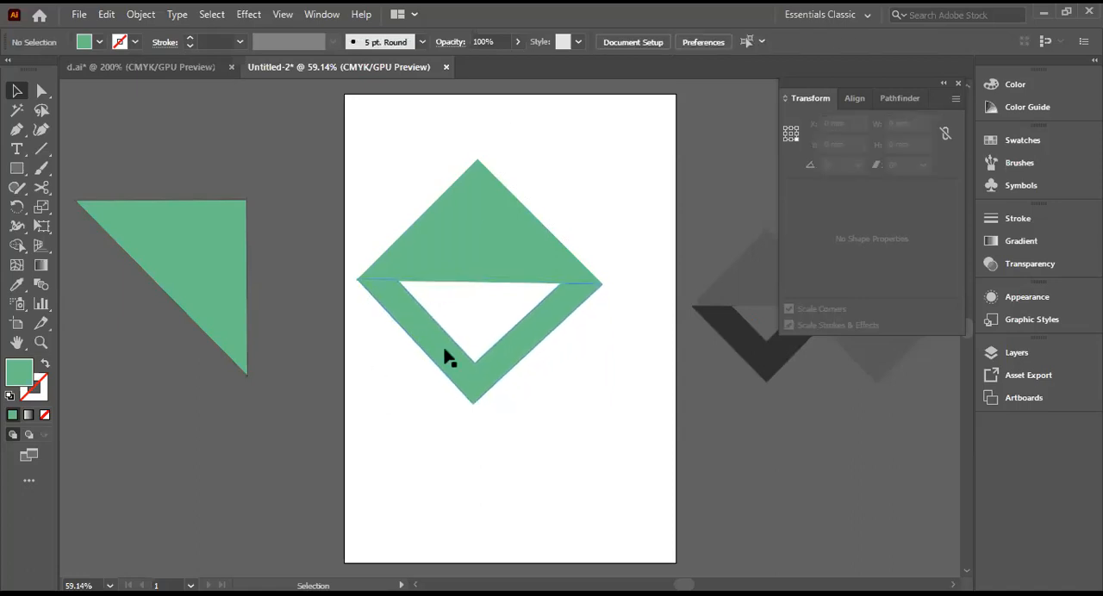
pyautogui.click(468, 390)
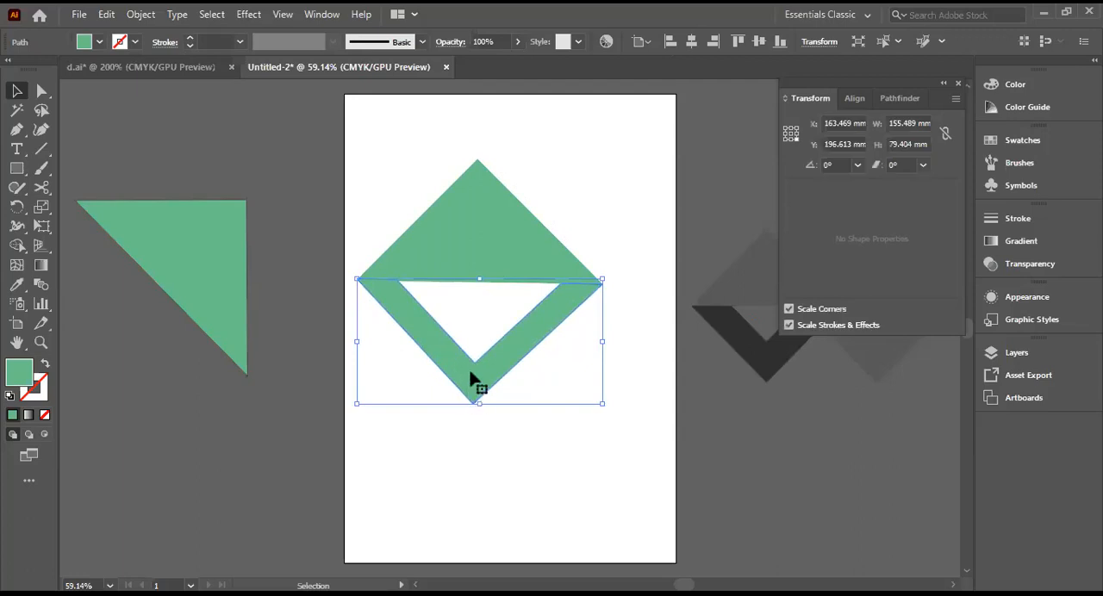
pyautogui.click(604, 497)
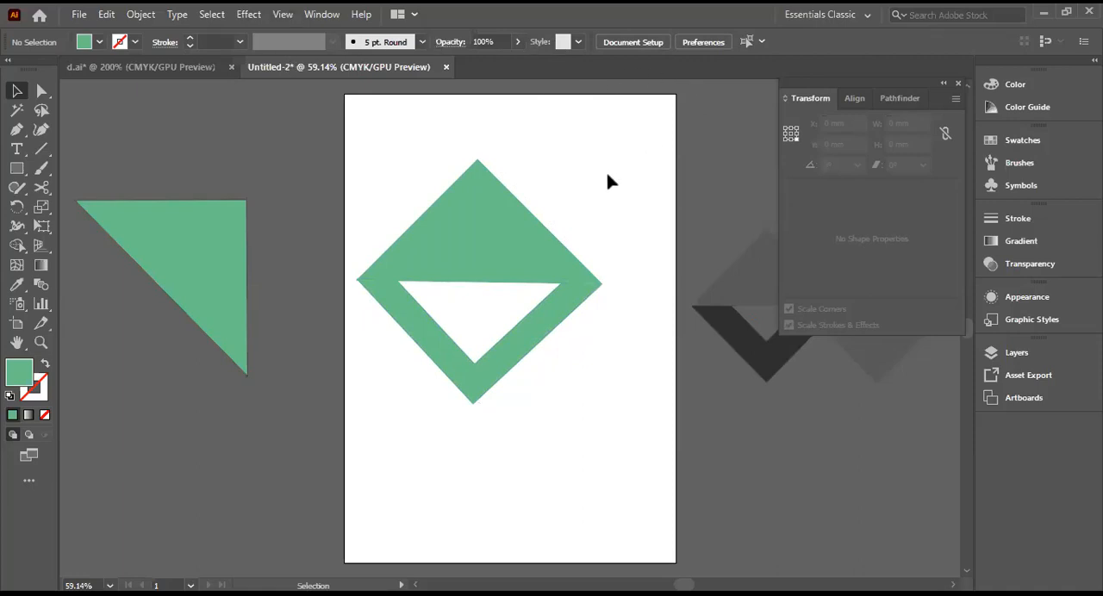
# Step: Select the triangle and the V shape together, align them on their horizontal centres, and deselect both
pyautogui.click(14, 91)
pyautogui.moveTo(387, 192); pyautogui.dragTo(578, 364)
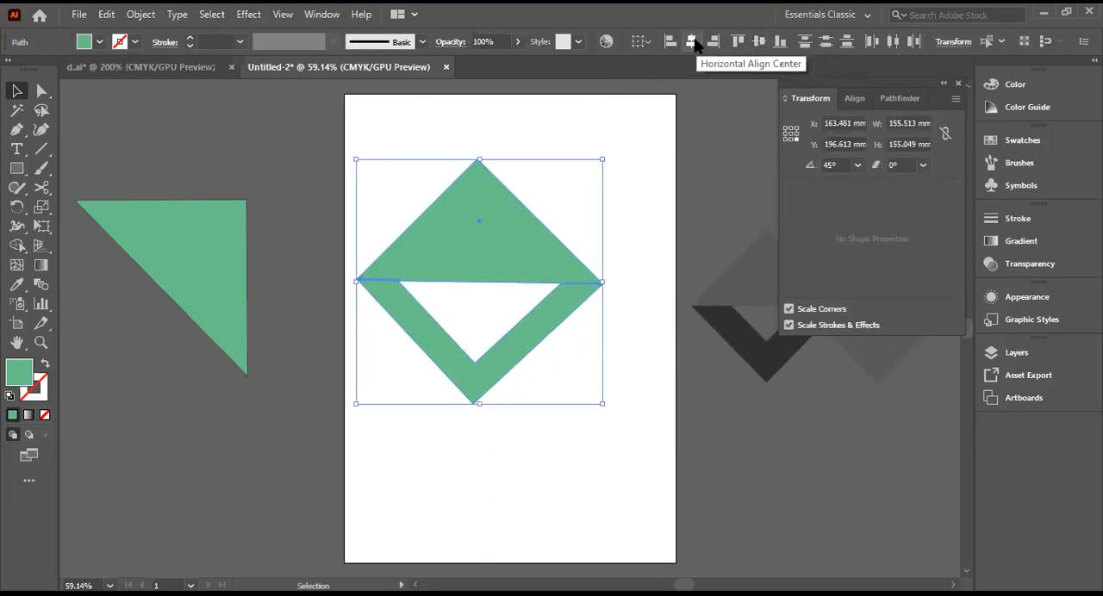
pyautogui.click(690, 45)
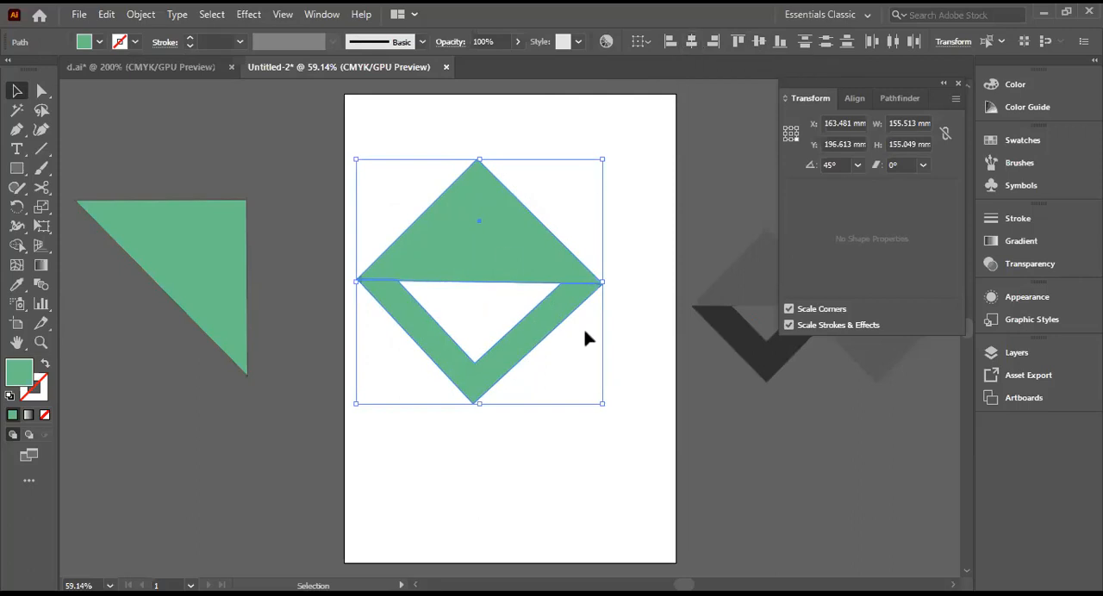
pyautogui.click(615, 337)
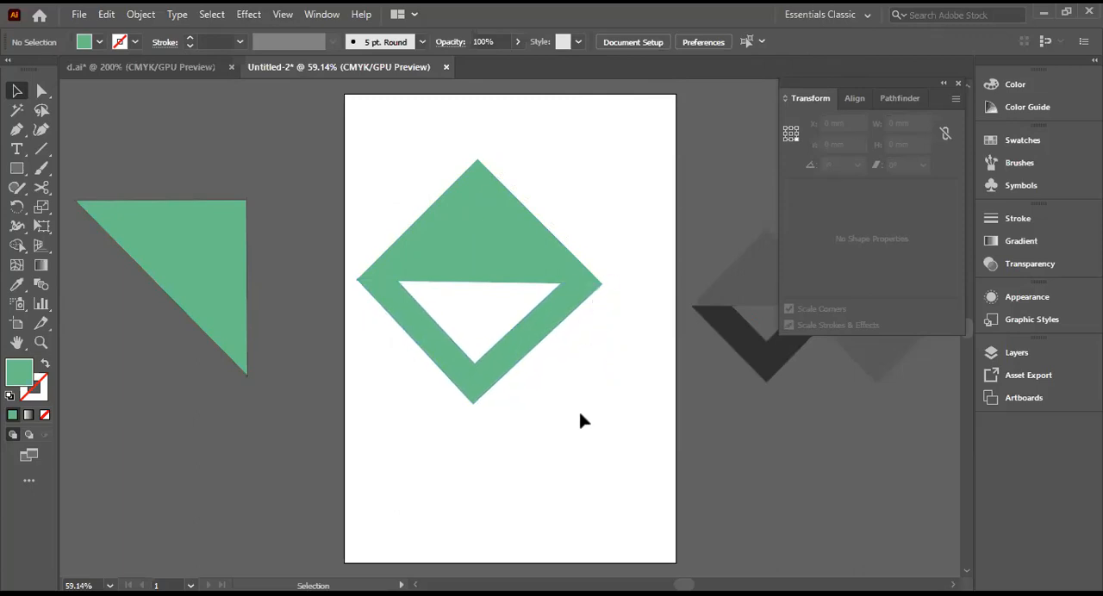
# Step: Shift the V shape down to about Y 197.3 mm, narrow it from the right to about 153 mm wide, and deselect it
pyautogui.click(475, 386)
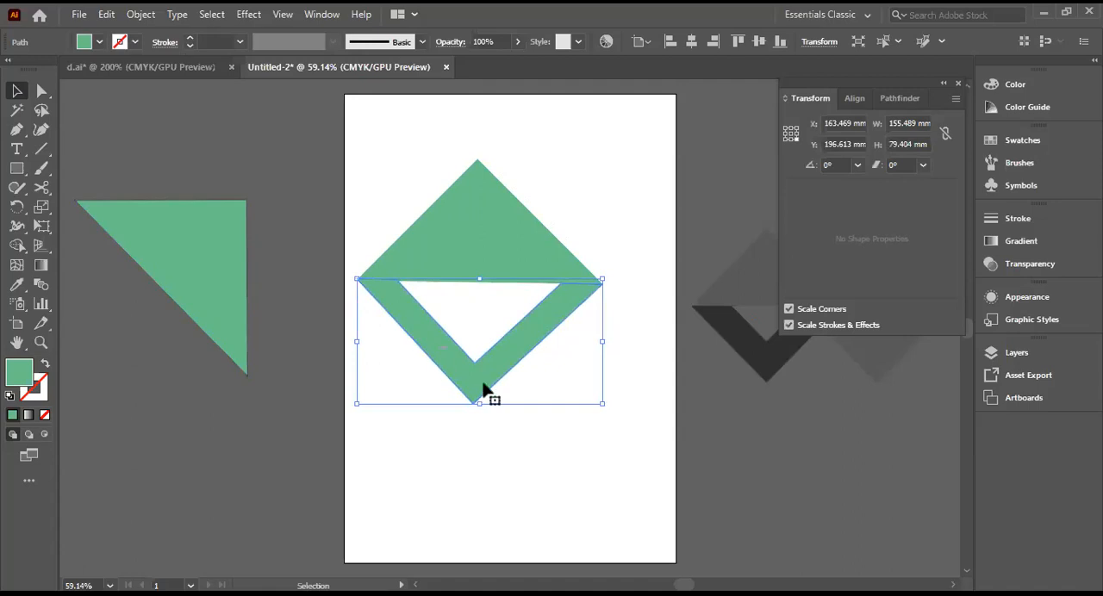
pyautogui.moveTo(485, 389); pyautogui.dragTo(486, 402)
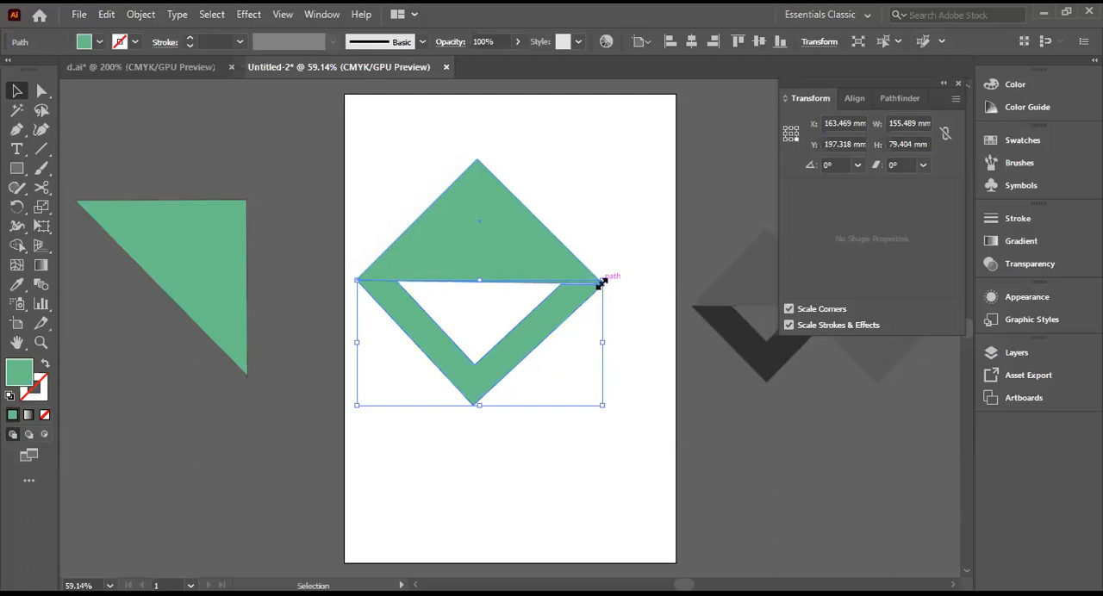
pyautogui.moveTo(601, 281); pyautogui.dragTo(601, 285)
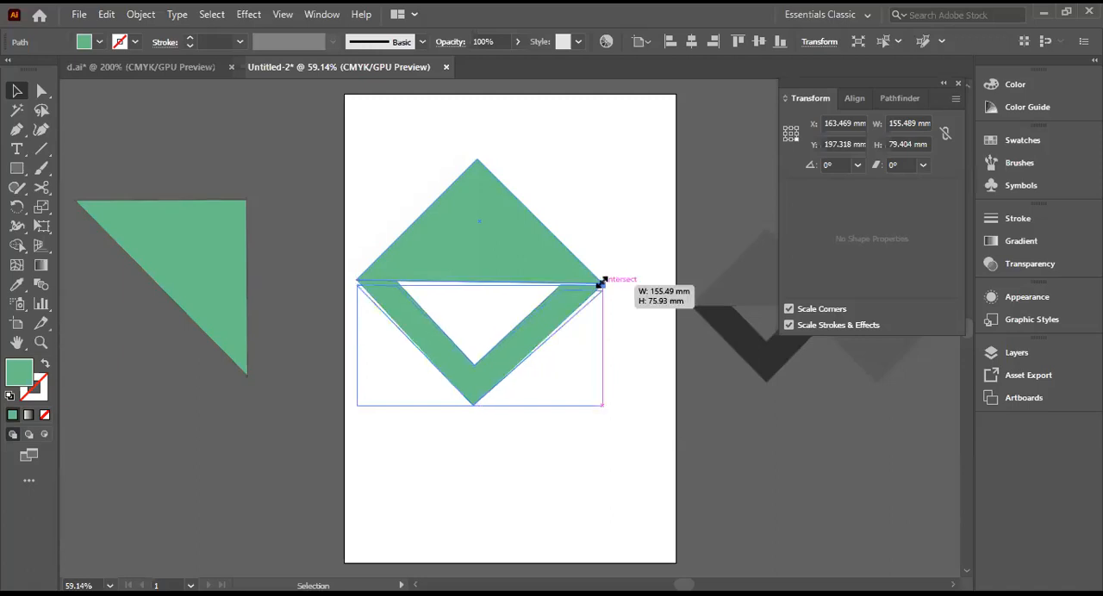
pyautogui.moveTo(602, 284); pyautogui.dragTo(624, 282)
pyautogui.click(624, 287)
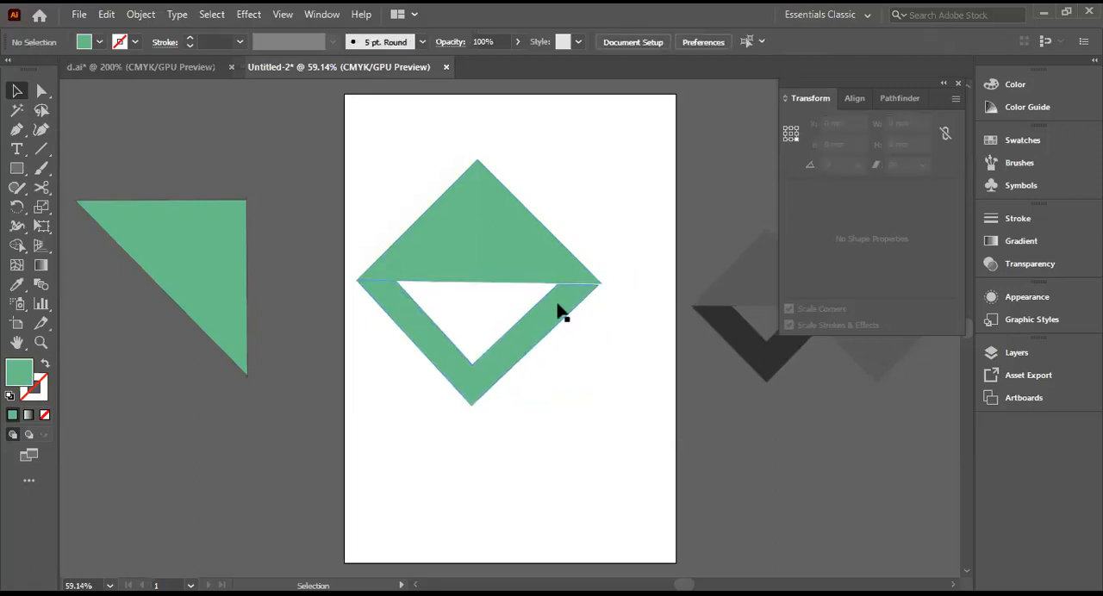
# Step: Try rotation angles of 1° and 359° on the V shape, and return its angle to 0°
pyautogui.click(583, 298)
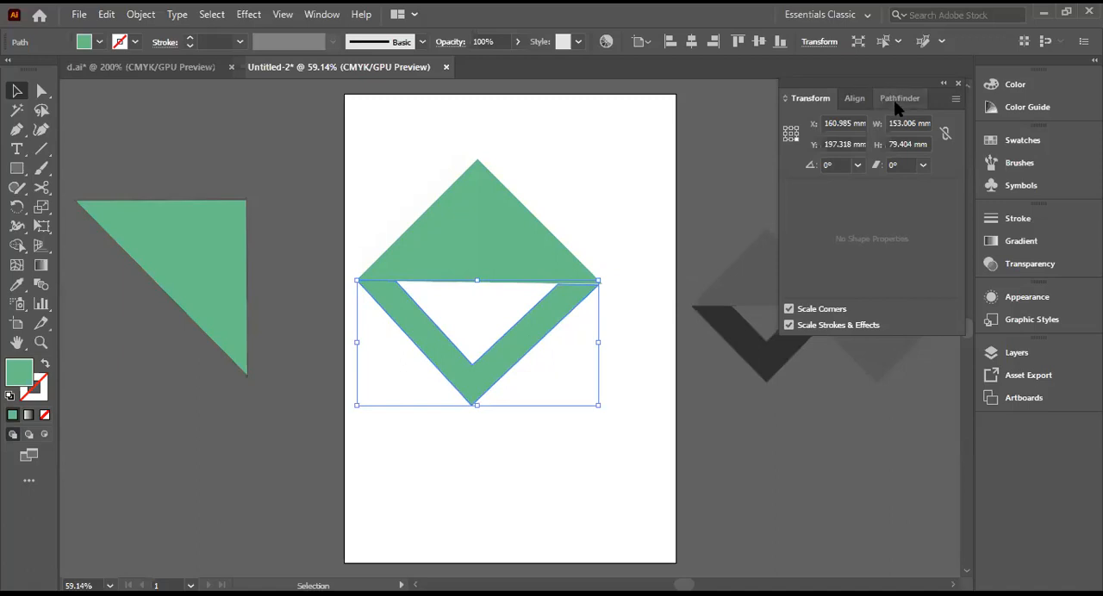
pyautogui.doubleClick(827, 164)
pyautogui.press('Up')
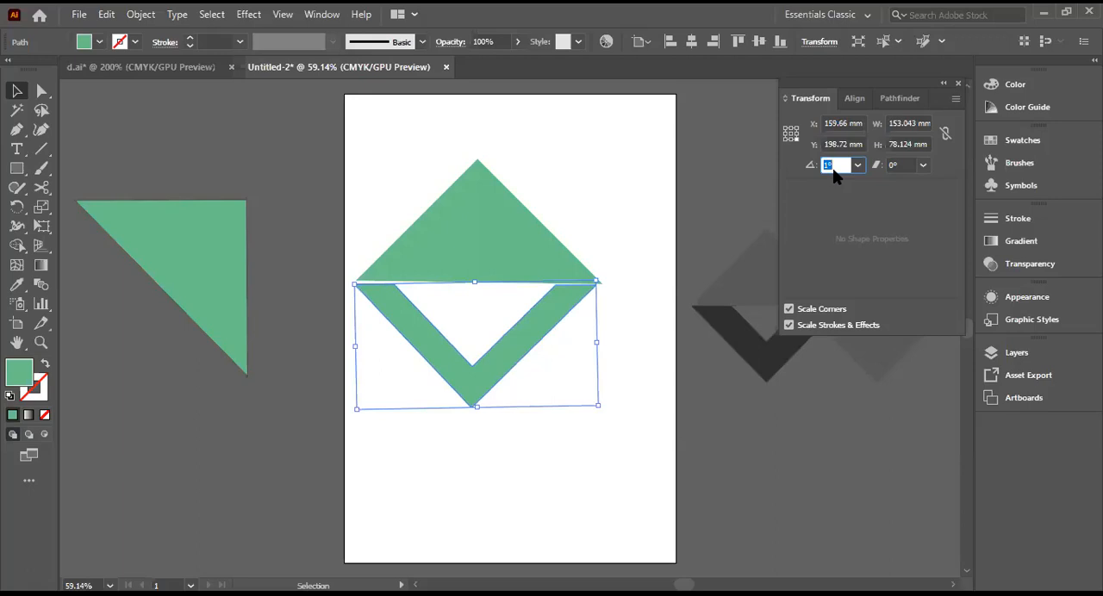
pyautogui.press('Down')
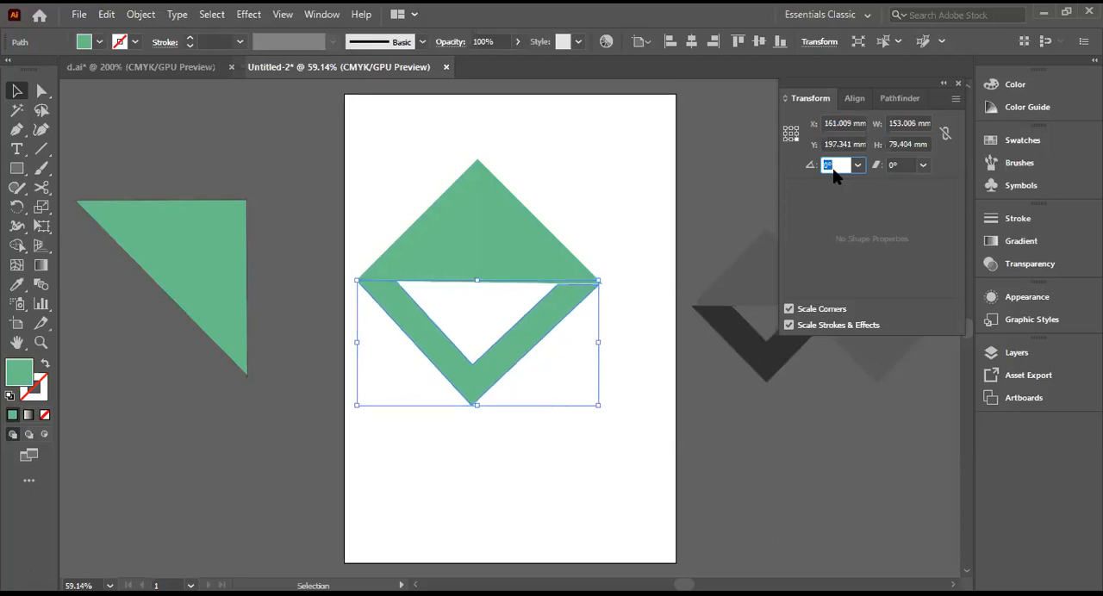
pyautogui.press('Down')
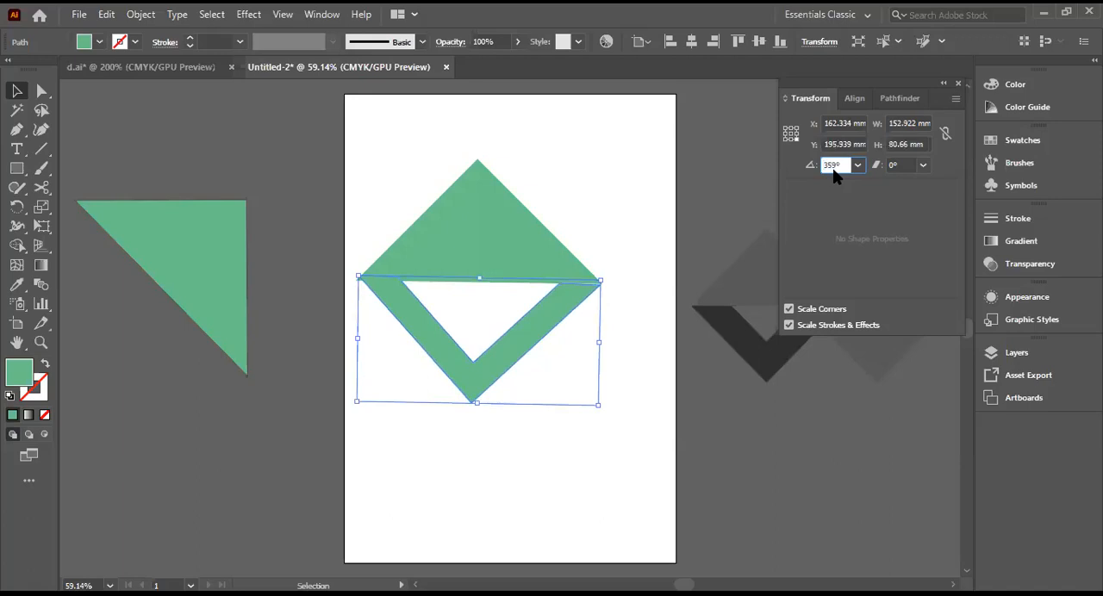
pyautogui.press('Up')
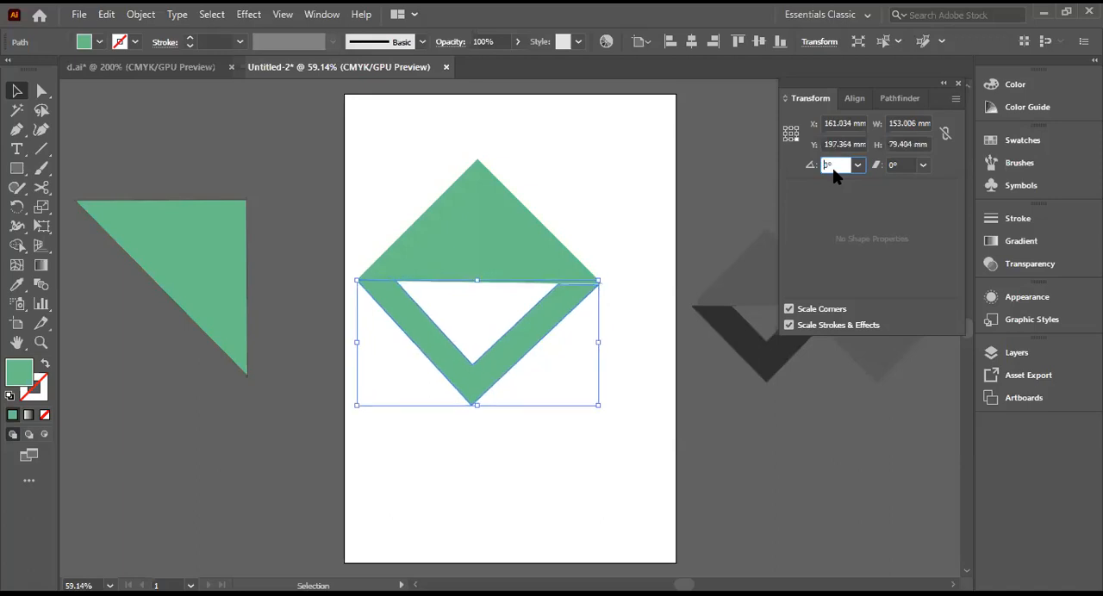
pyautogui.press('Down')
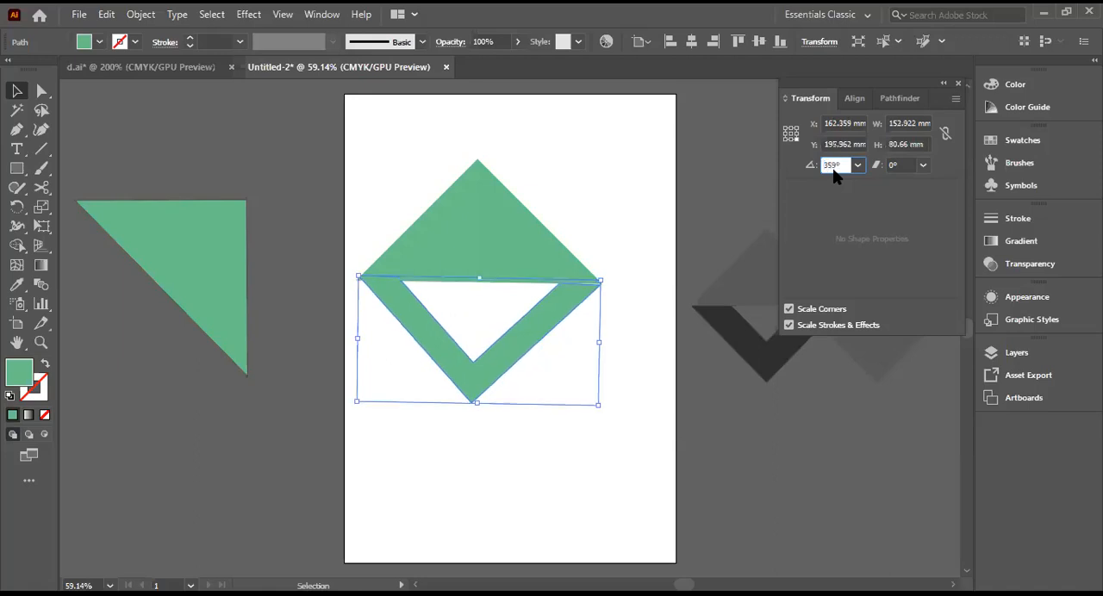
pyautogui.press('Up')
pyautogui.press('Up')
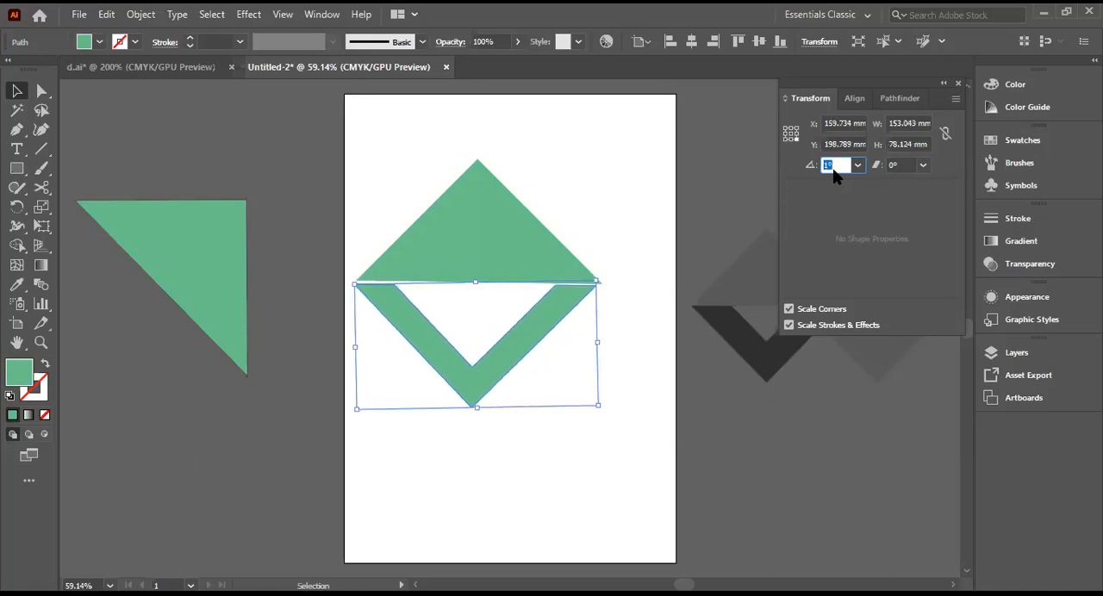
pyautogui.press('Down')
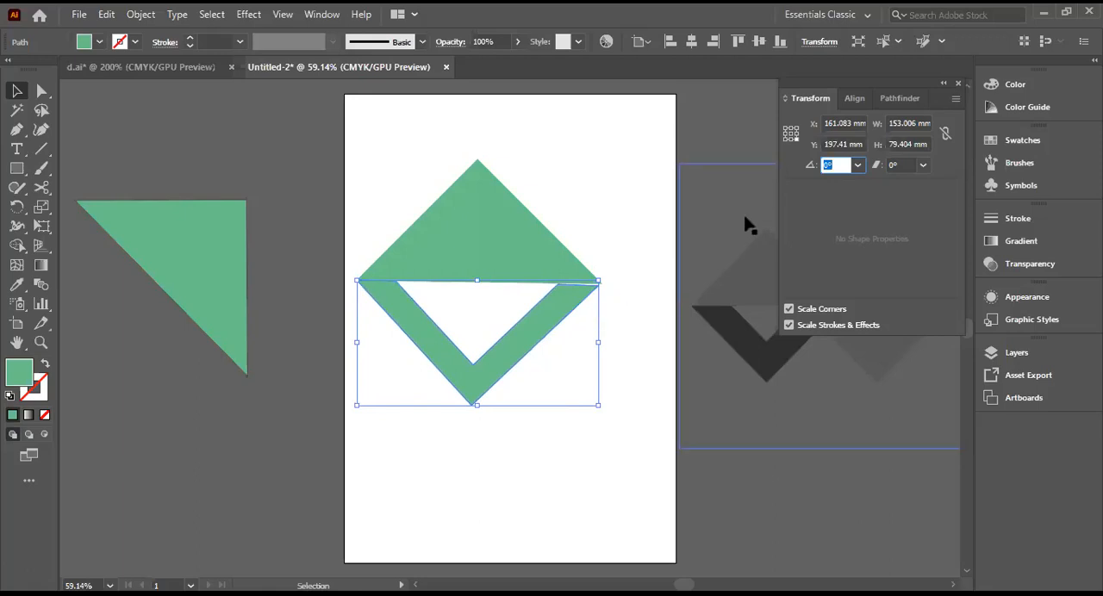
# Step: Nudge the V shape up to about Y 196.7 mm so it meets the triangle's base, and deselect it
pyautogui.click(575, 294)
pyautogui.press('Up')
pyautogui.press('Up')
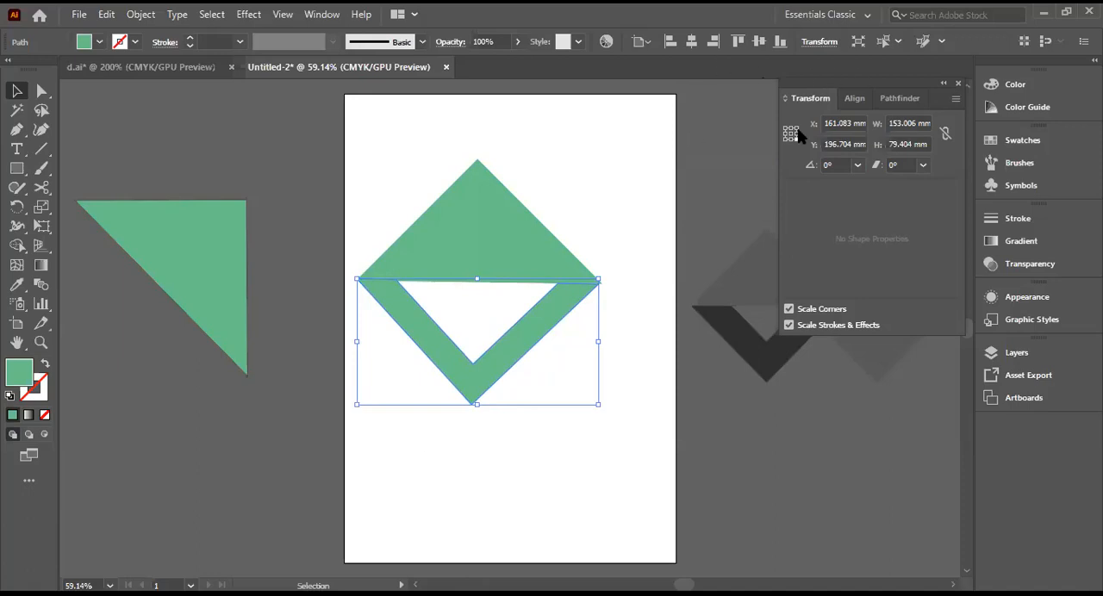
pyautogui.click(721, 137)
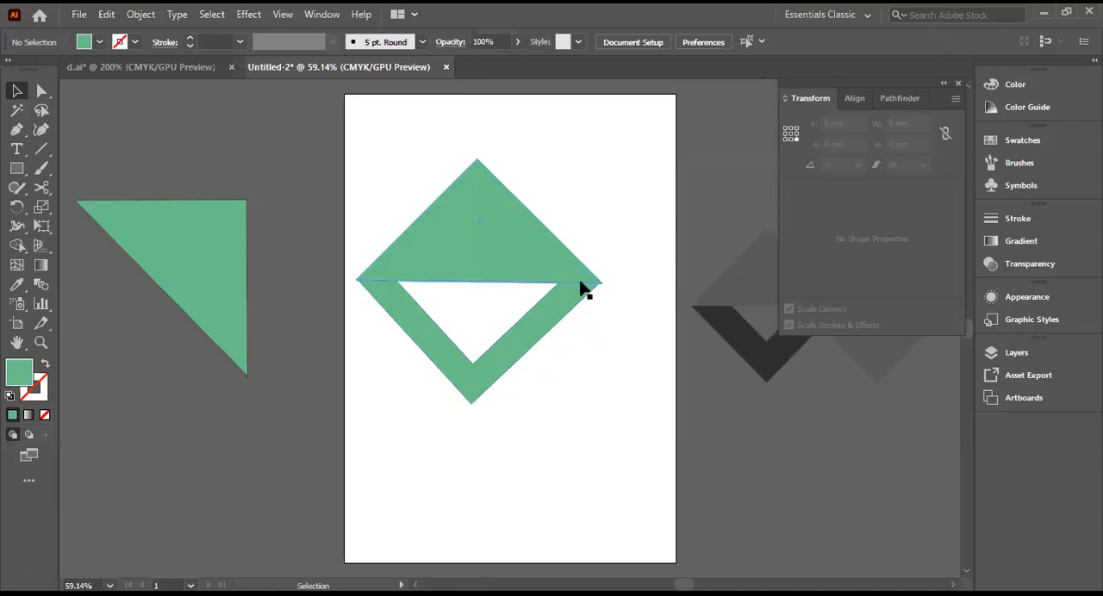
pyautogui.click(480, 221)
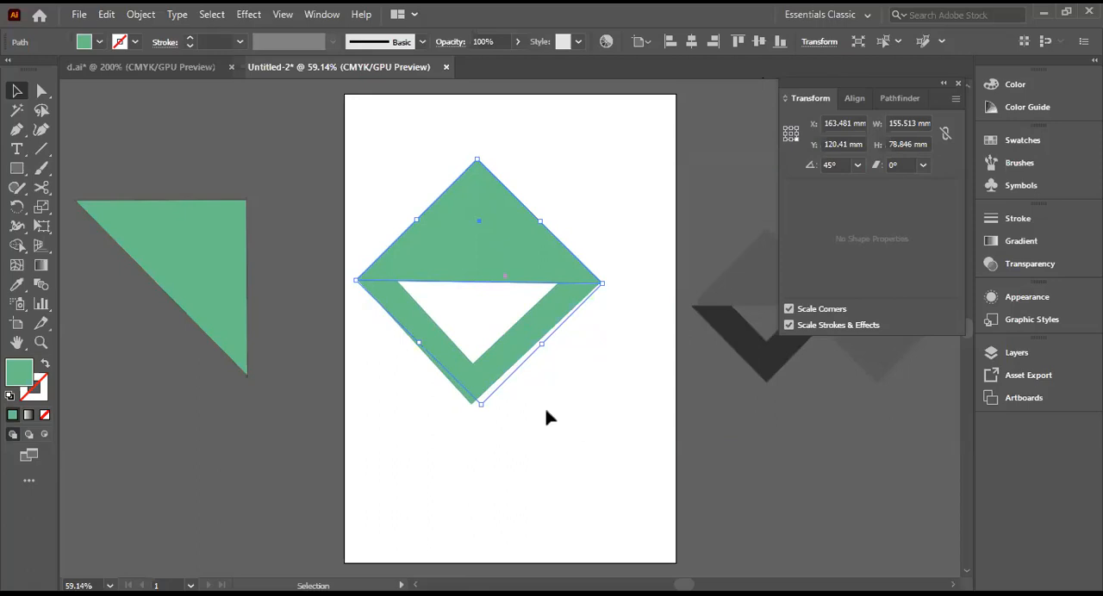
pyautogui.click(493, 377)
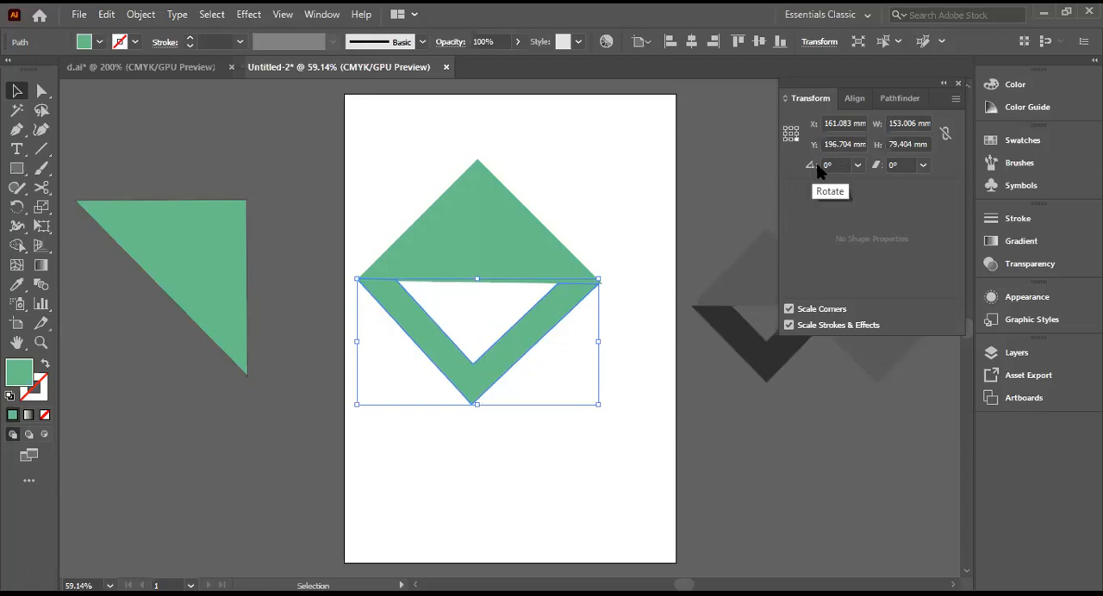
pyautogui.click(856, 164)
pyautogui.click(857, 166)
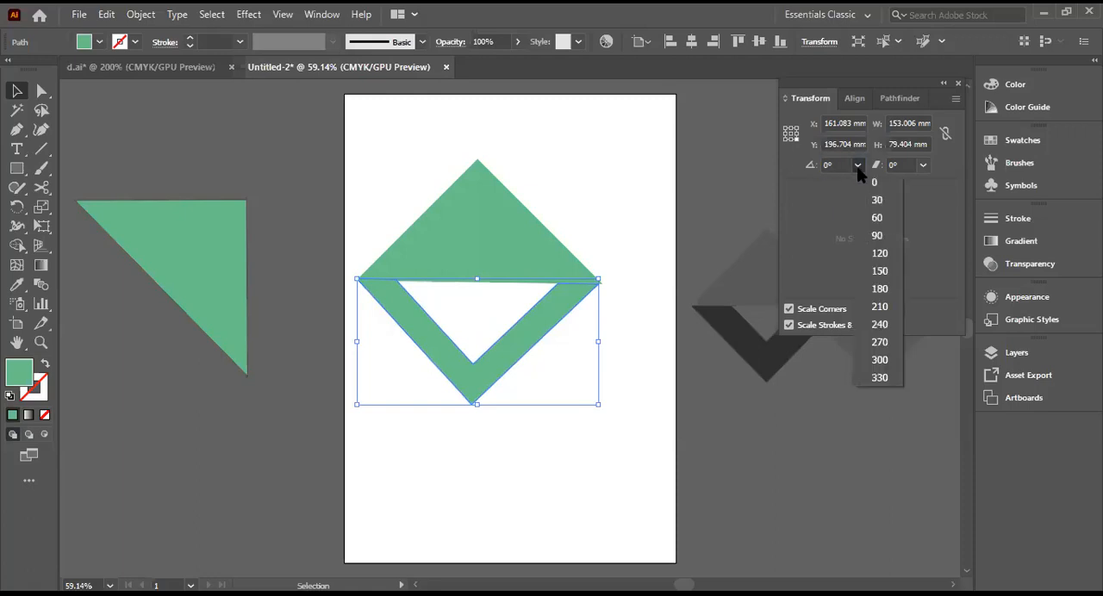
pyautogui.click(857, 167)
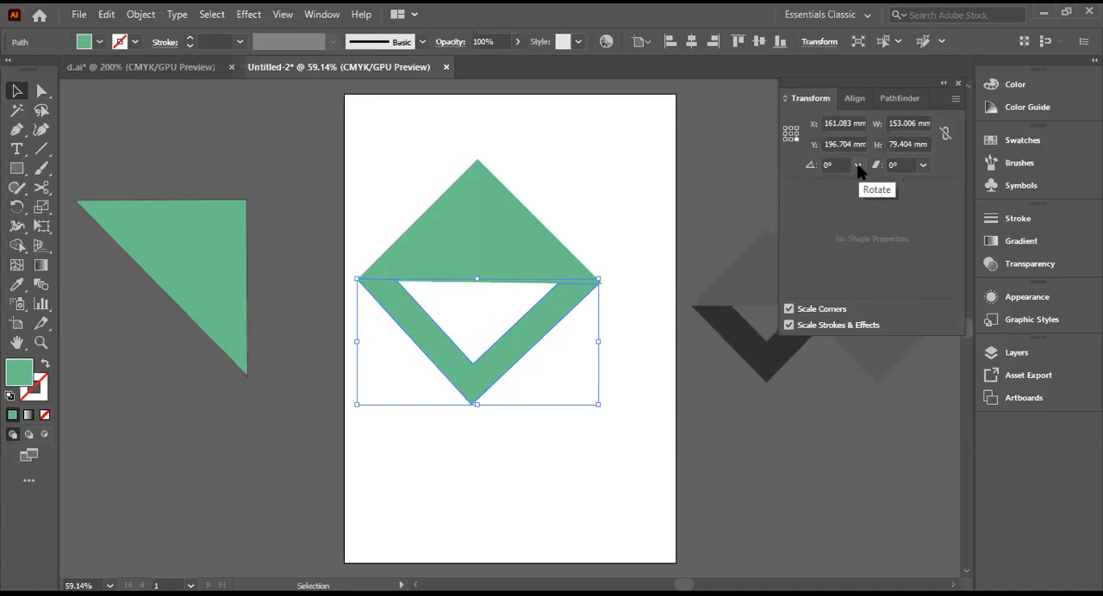
# Step: Try rotation angles of 359° and 1° on the V shape below the triangle
pyautogui.click(857, 167)
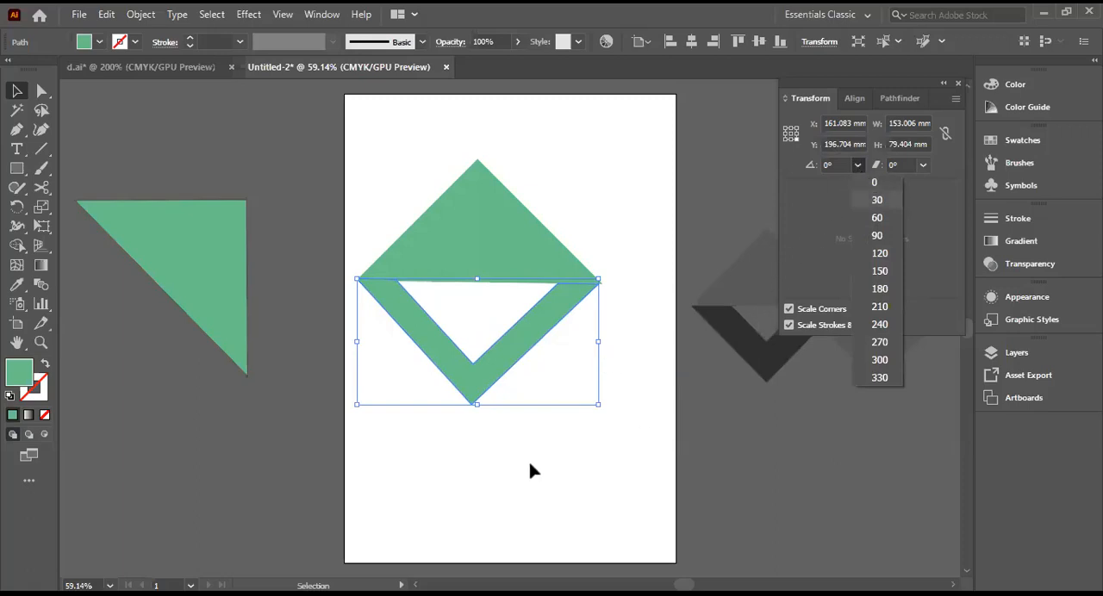
pyautogui.click(545, 334)
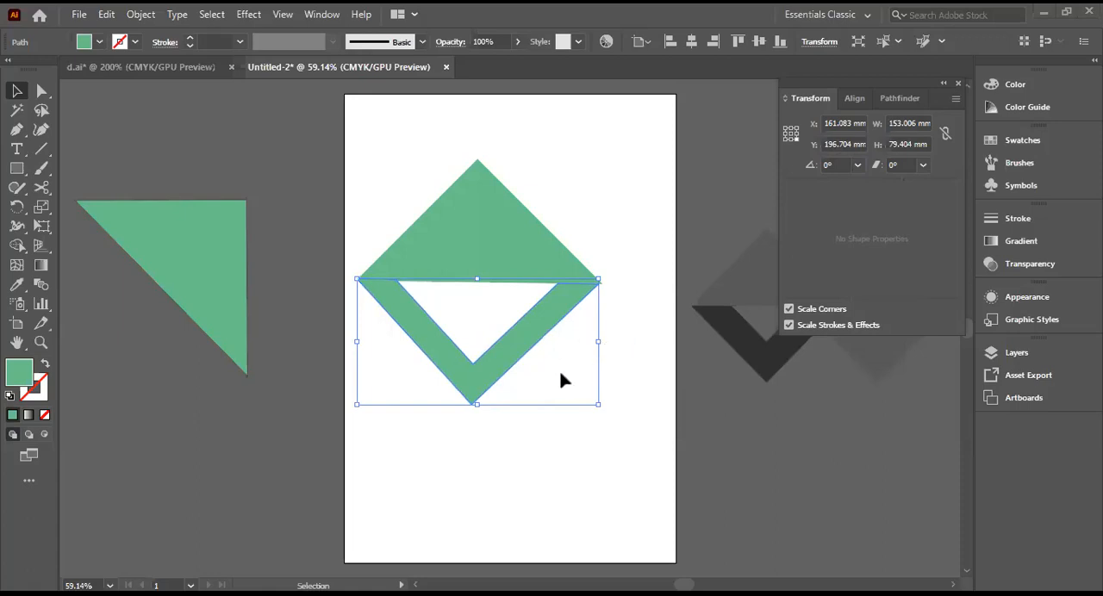
pyautogui.click(840, 164)
pyautogui.press('Down')
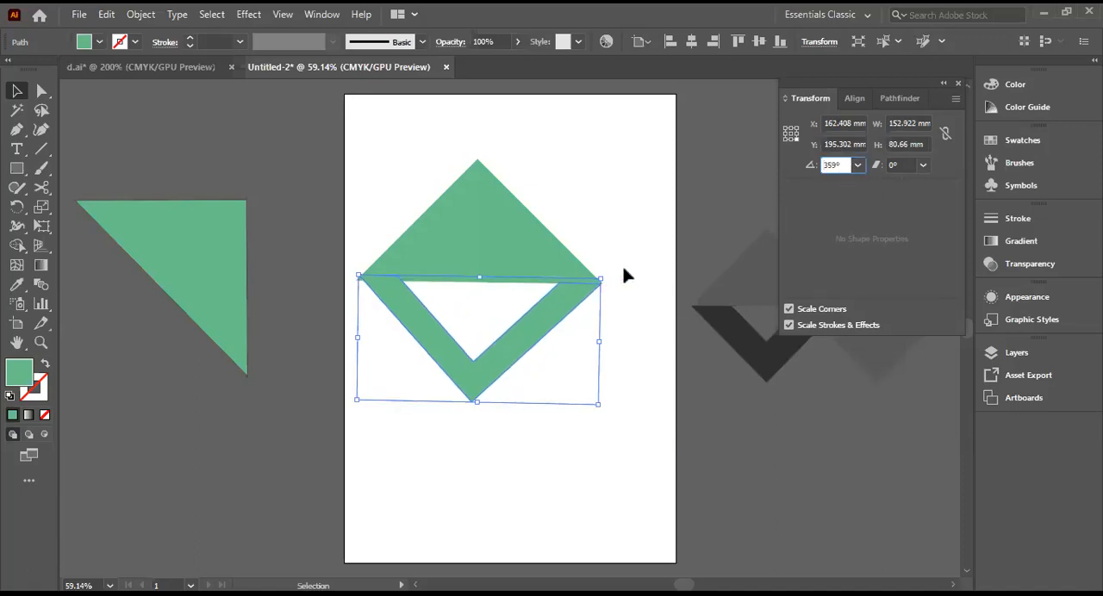
pyautogui.press('Up')
pyautogui.press('Up')
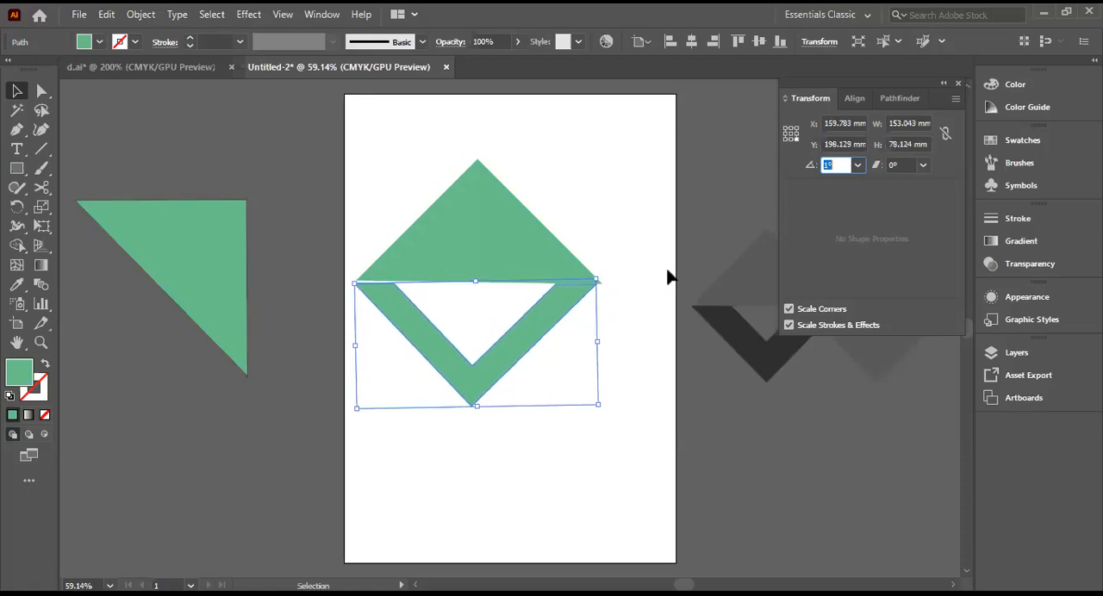
pyautogui.press('Down')
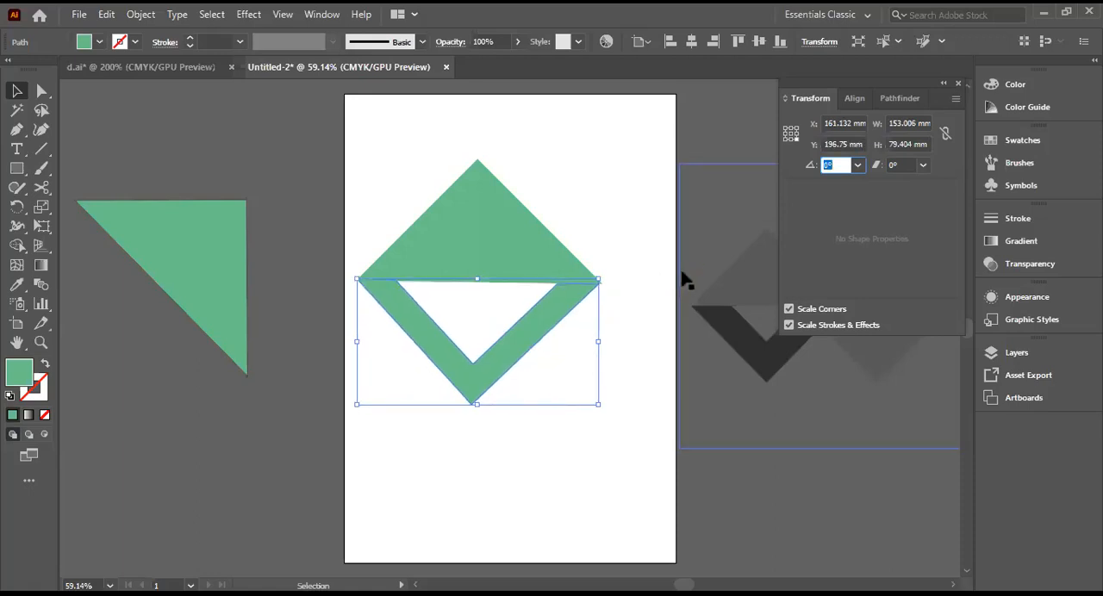
pyautogui.press('Down')
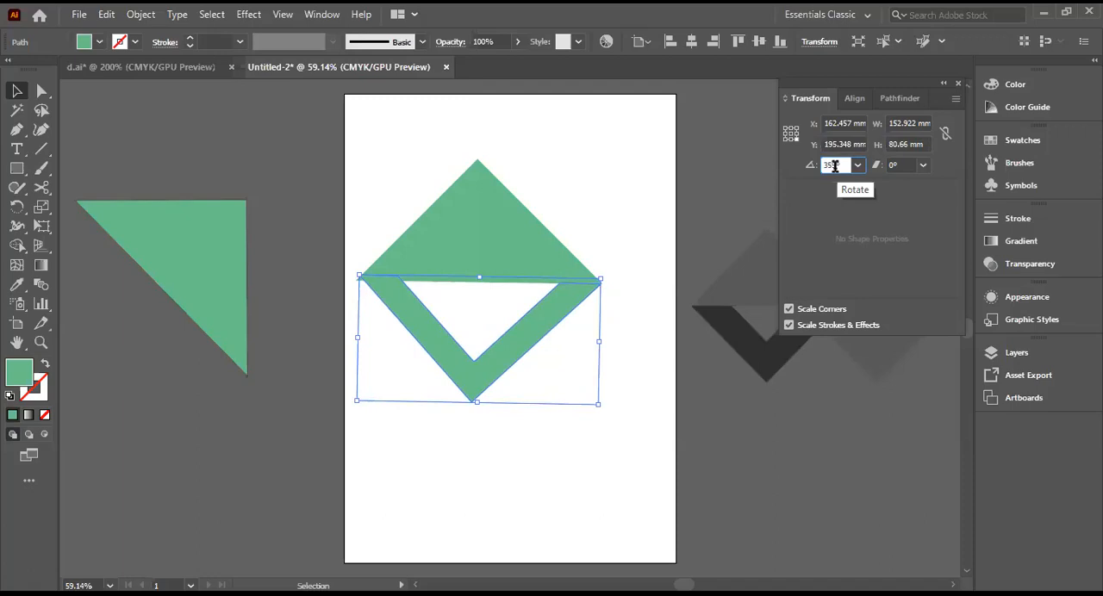
# Step: Set the V shape's rotation angle to 360° and deselect it
pyautogui.press('BackSpace')
pyautogui.press('BackSpace')
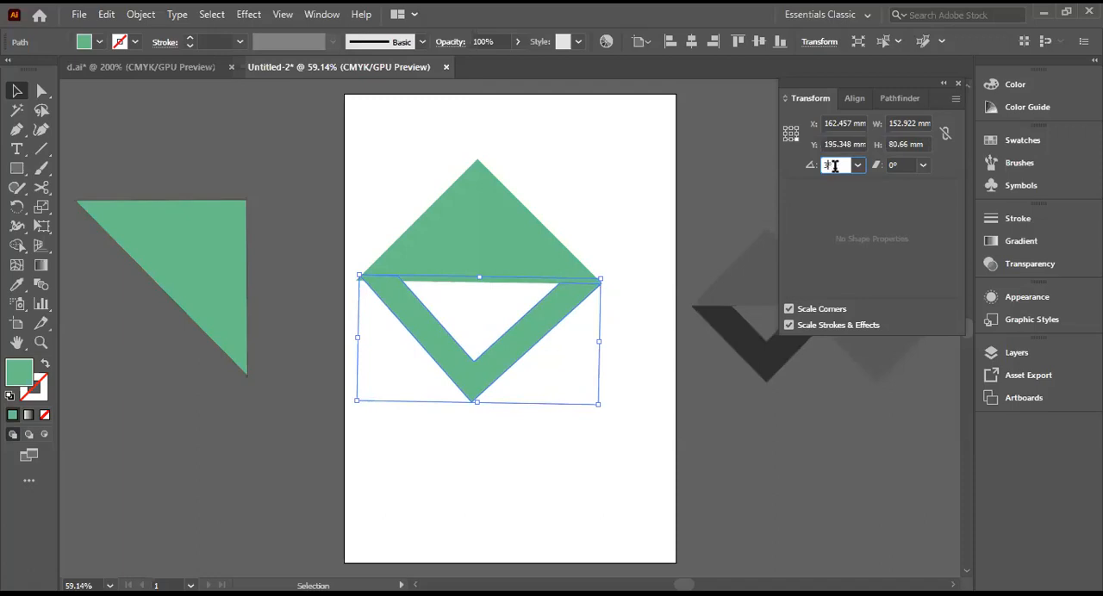
pyautogui.write('60')
pyautogui.click(389, 367)
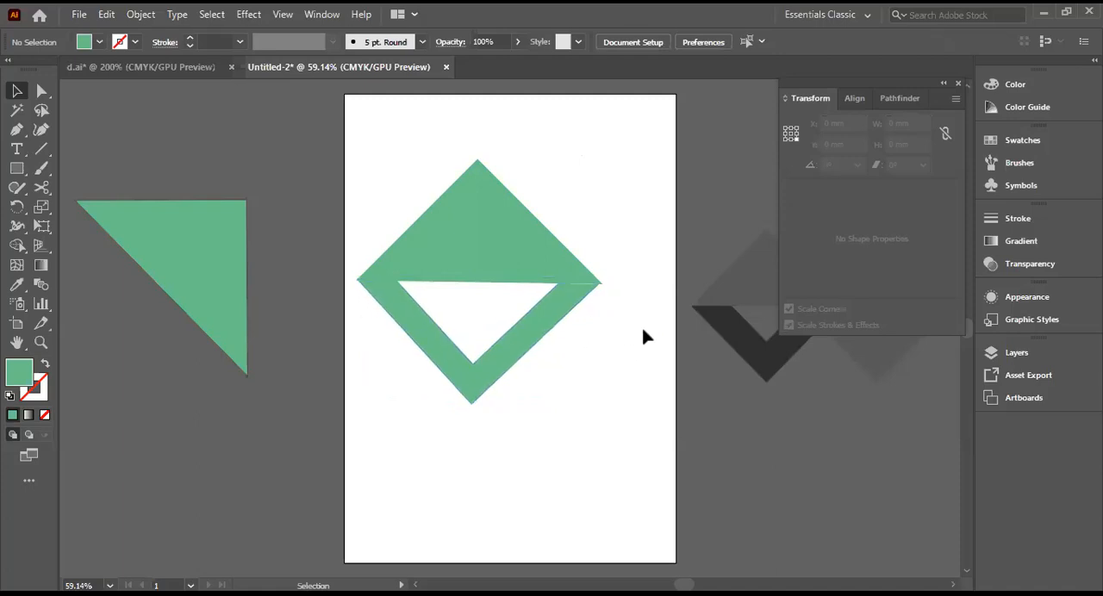
# Step: Reselect the V shape, try rotation angles of 359° and 1° again, and return its angle to 0°
pyautogui.click(546, 328)
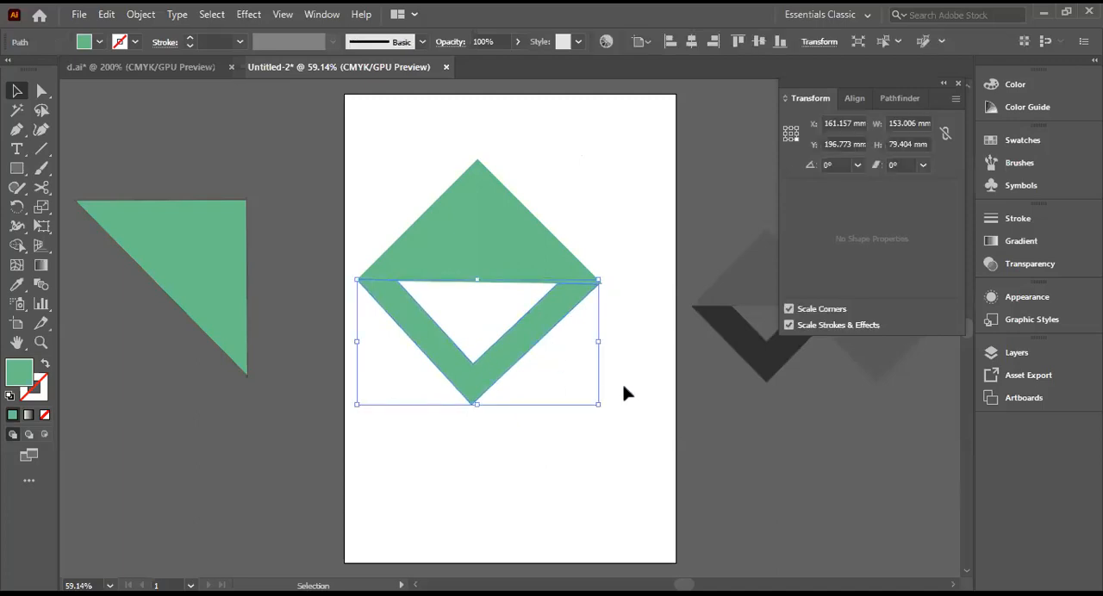
pyautogui.click(836, 165)
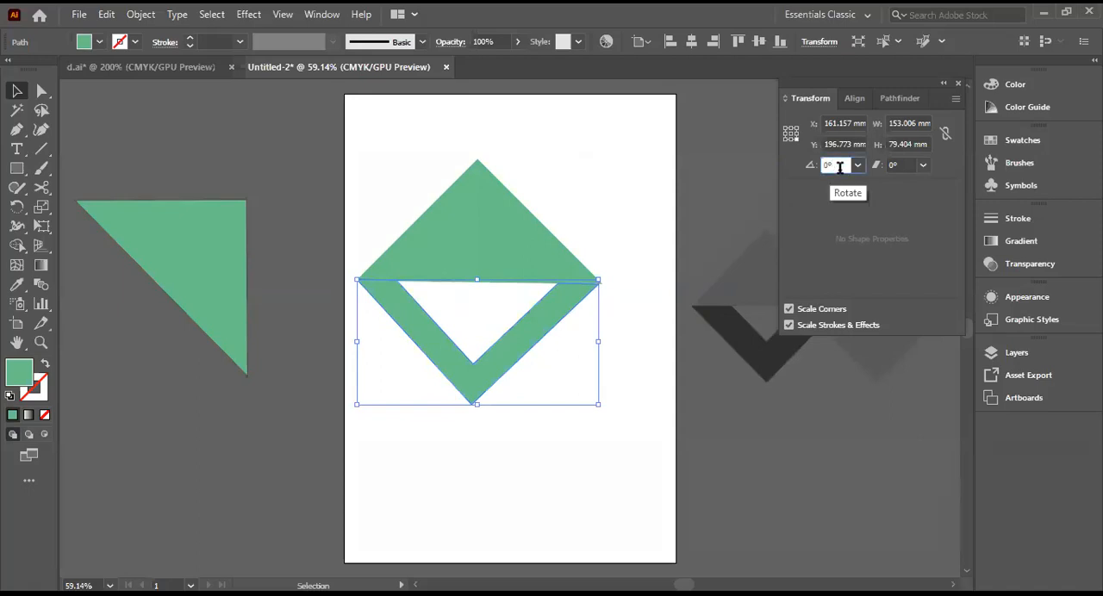
pyautogui.press('Down')
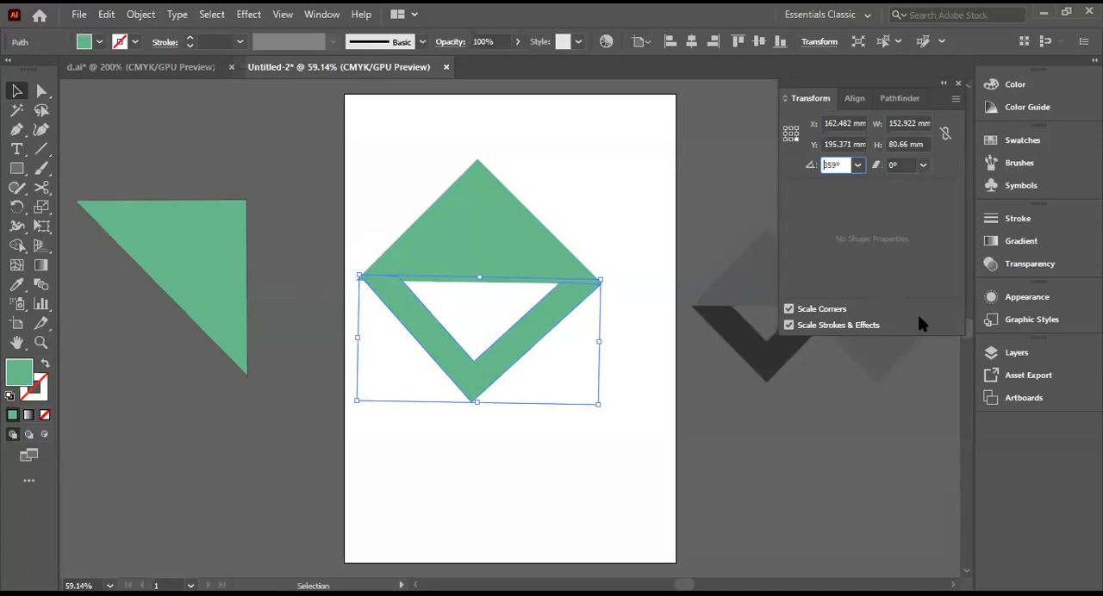
pyautogui.press('Up')
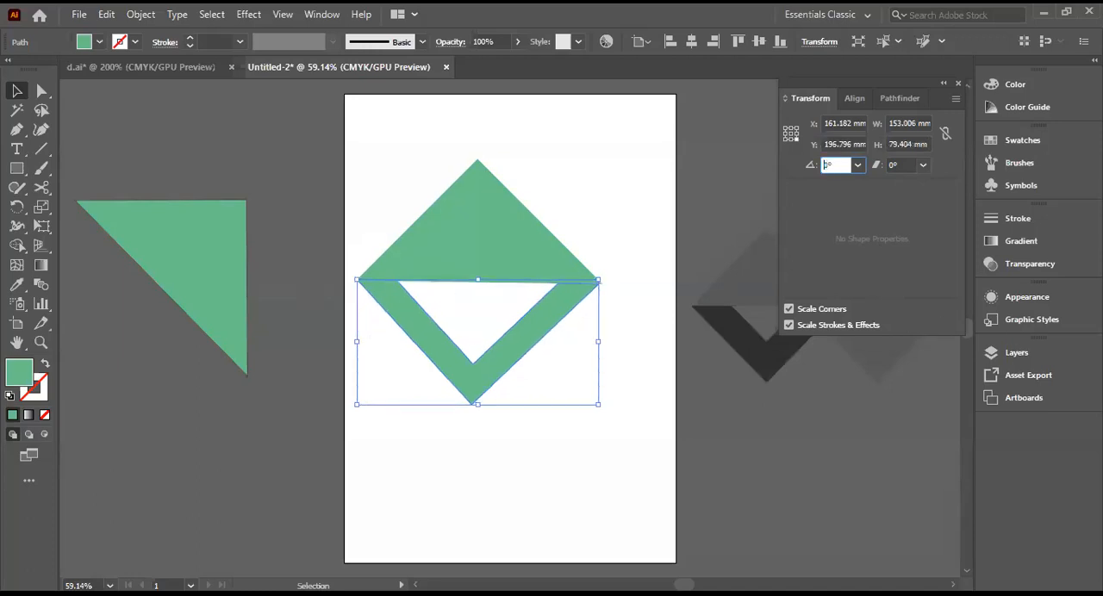
pyautogui.press('Up')
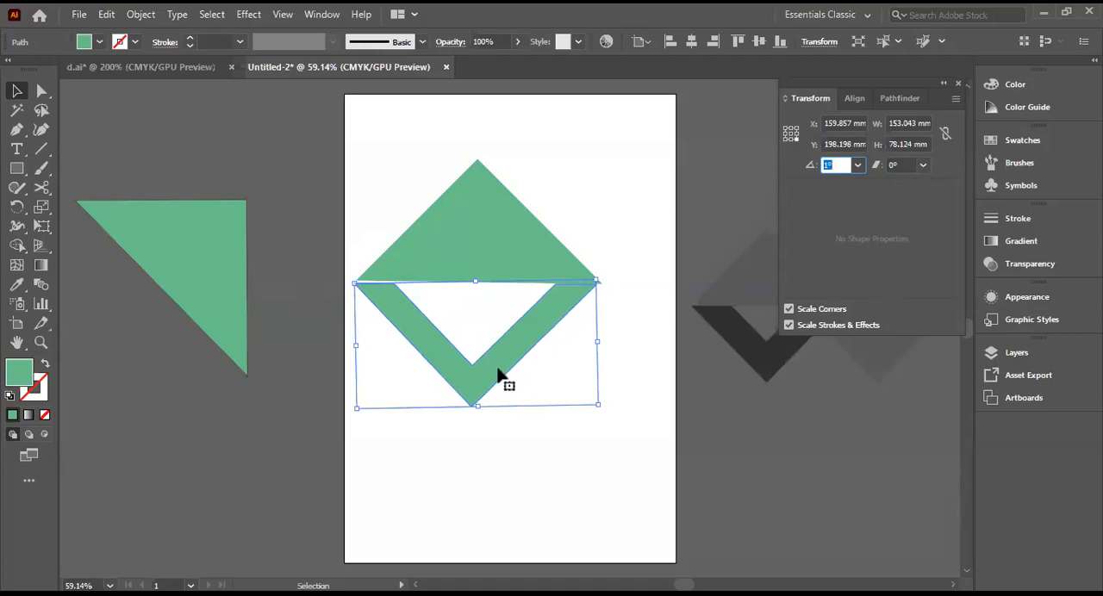
pyautogui.press('Down')
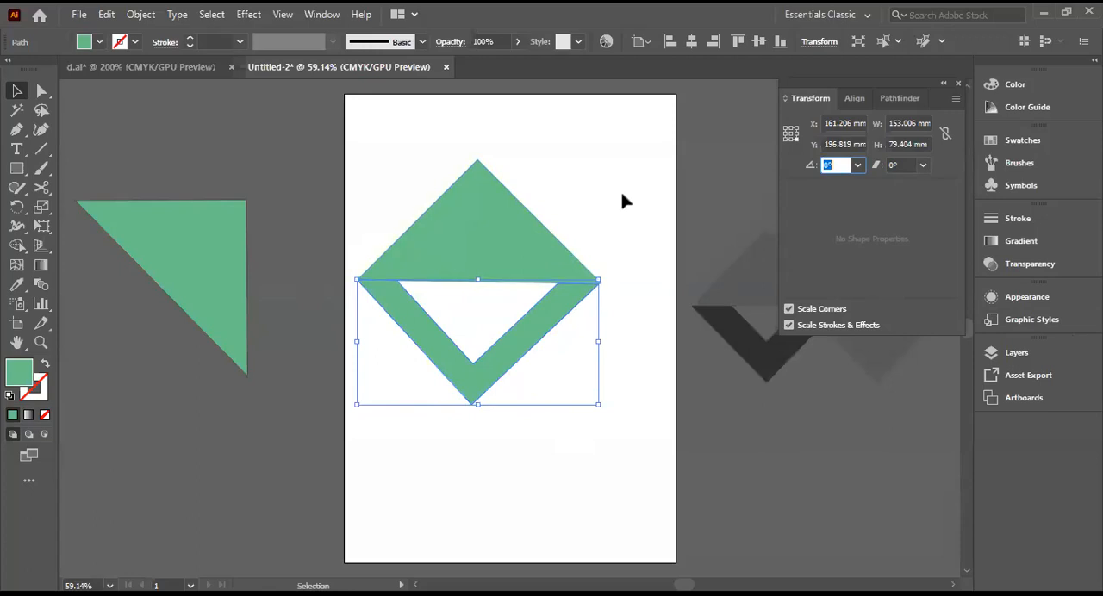
# Step: Delete the V shape below the triangle's base
pyautogui.click(406, 369)
pyautogui.click(429, 342)
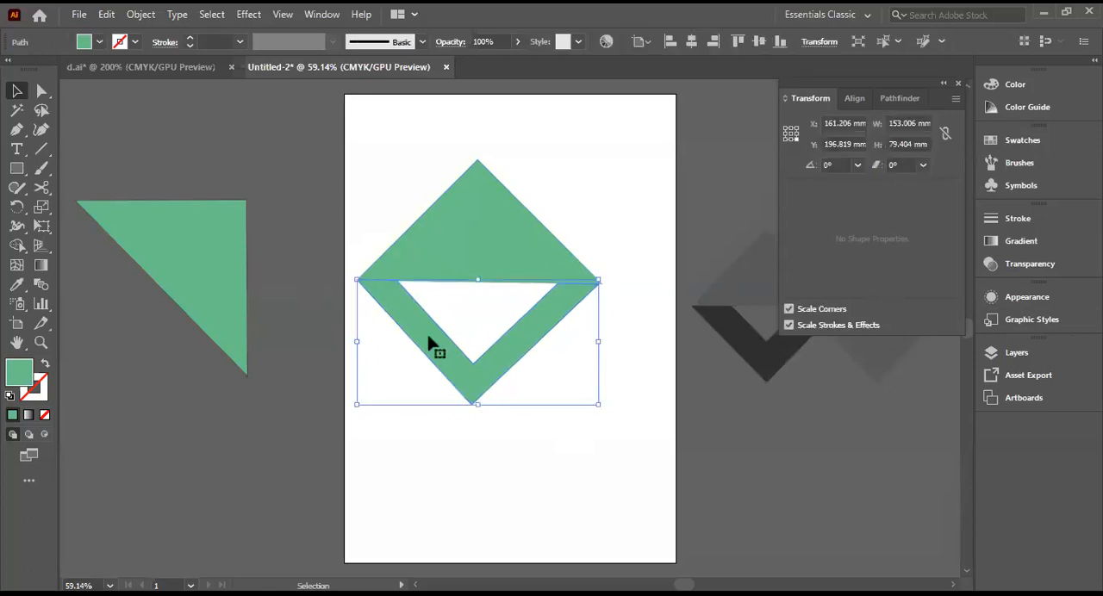
pyautogui.press('Delete')
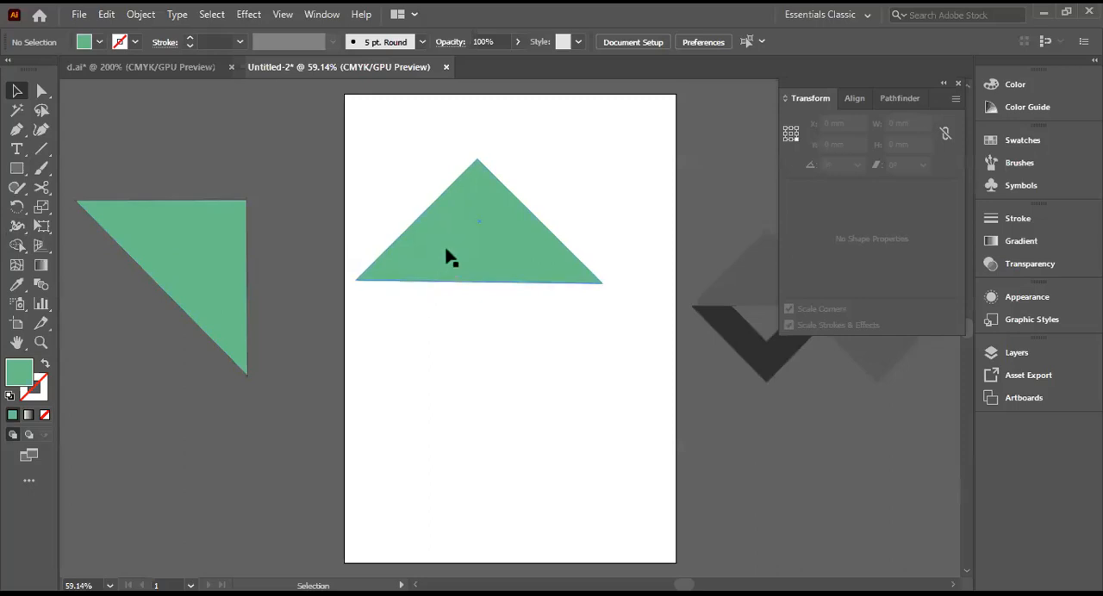
# Step: Duplicate the artboard's triangle onto the empty canvas beside it, and create a copy of that duplicate reflected across the horizontal axis
pyautogui.moveTo(461, 226); pyautogui.dragTo(155, 423)
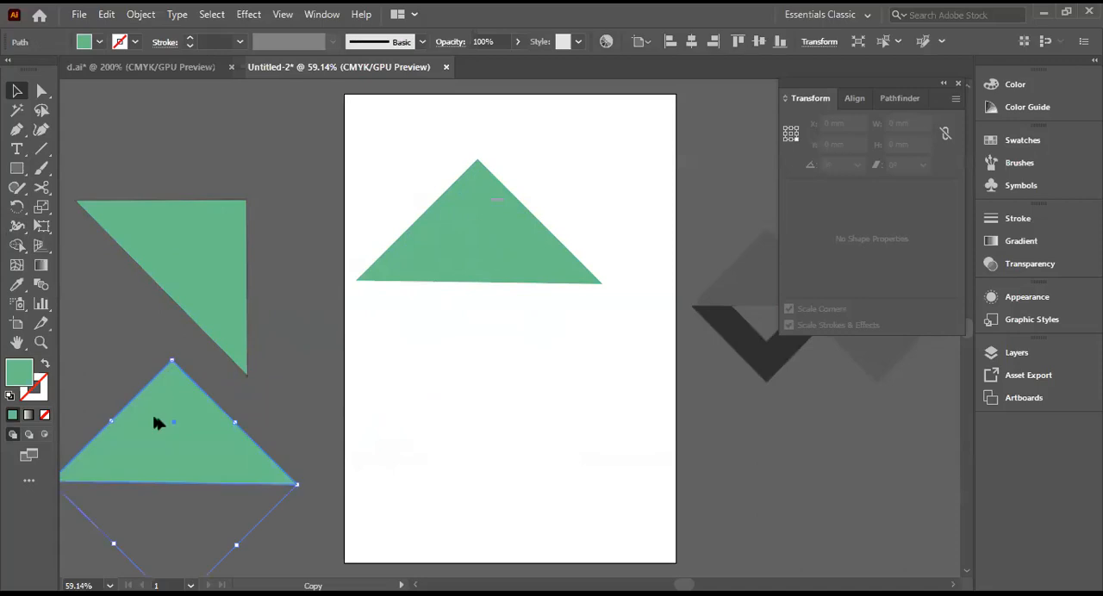
pyautogui.rightClick(464, 231)
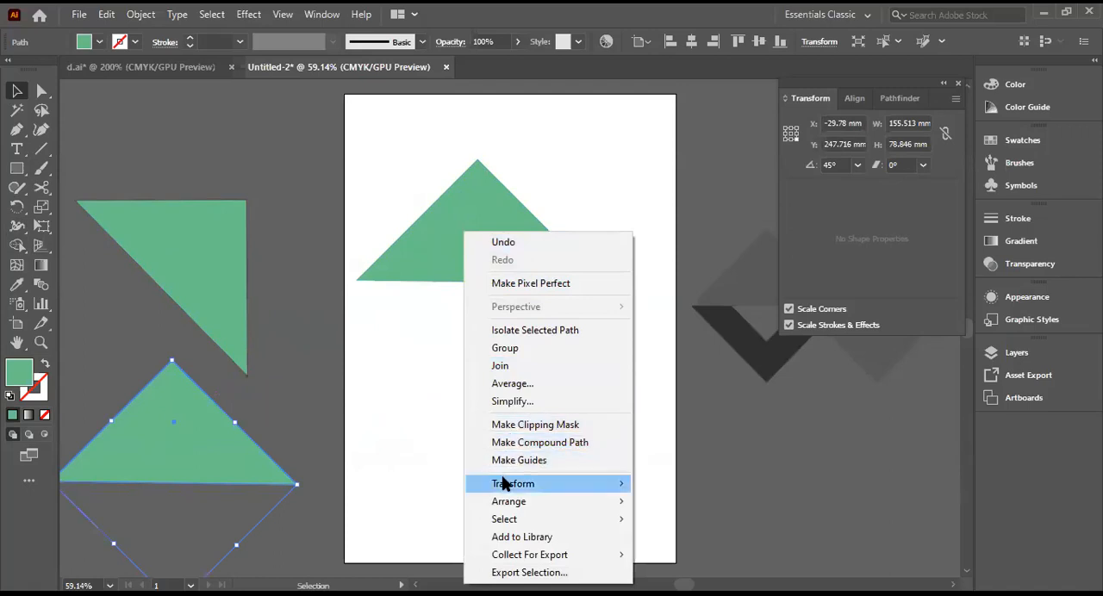
pyautogui.moveTo(507, 489)
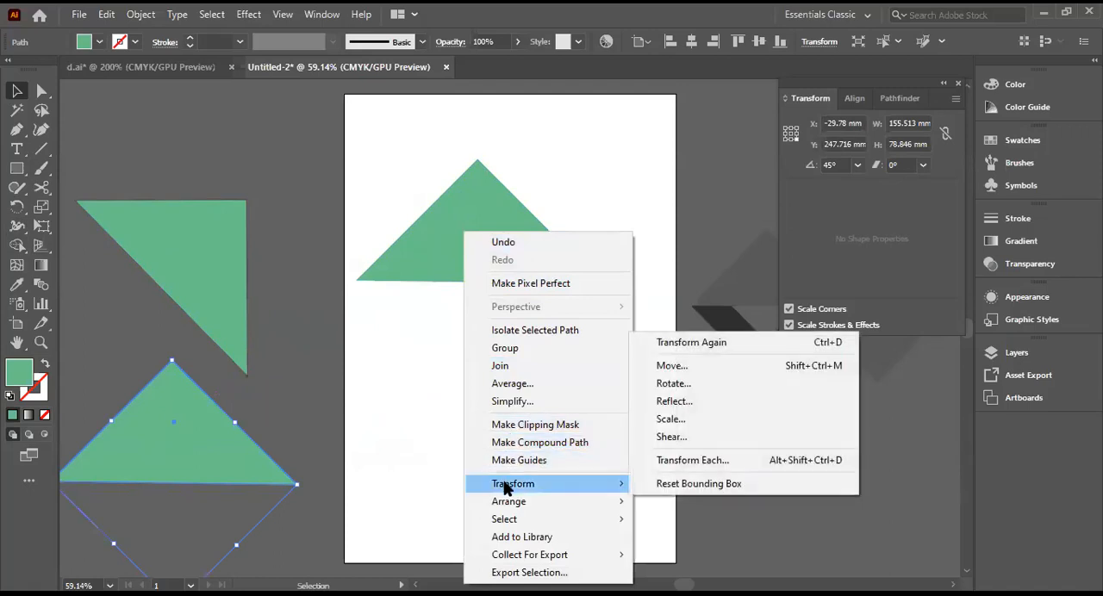
pyautogui.click(681, 402)
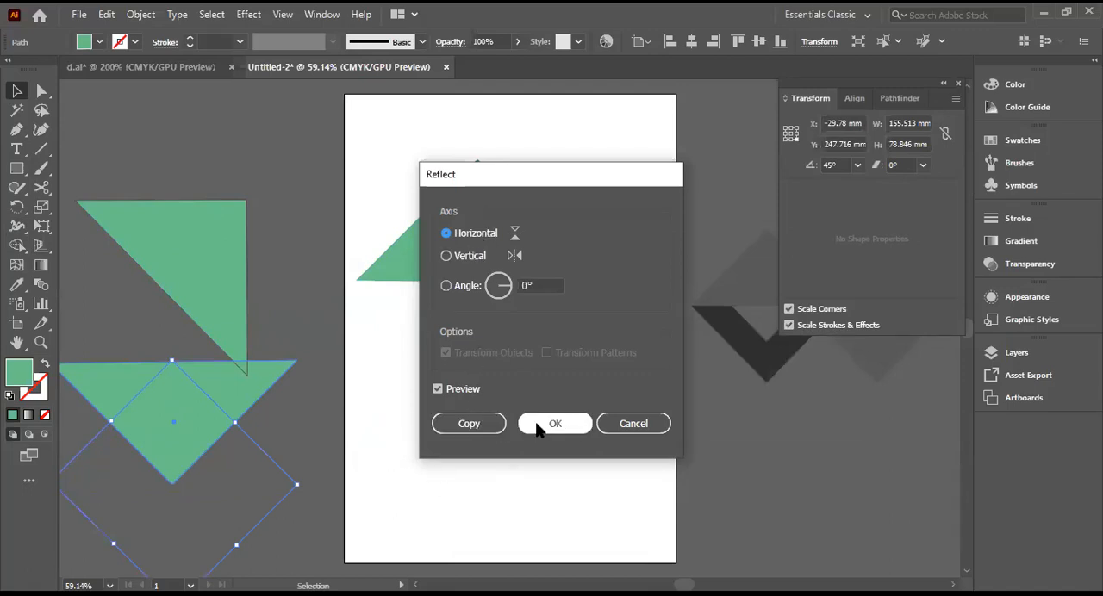
pyautogui.click(470, 424)
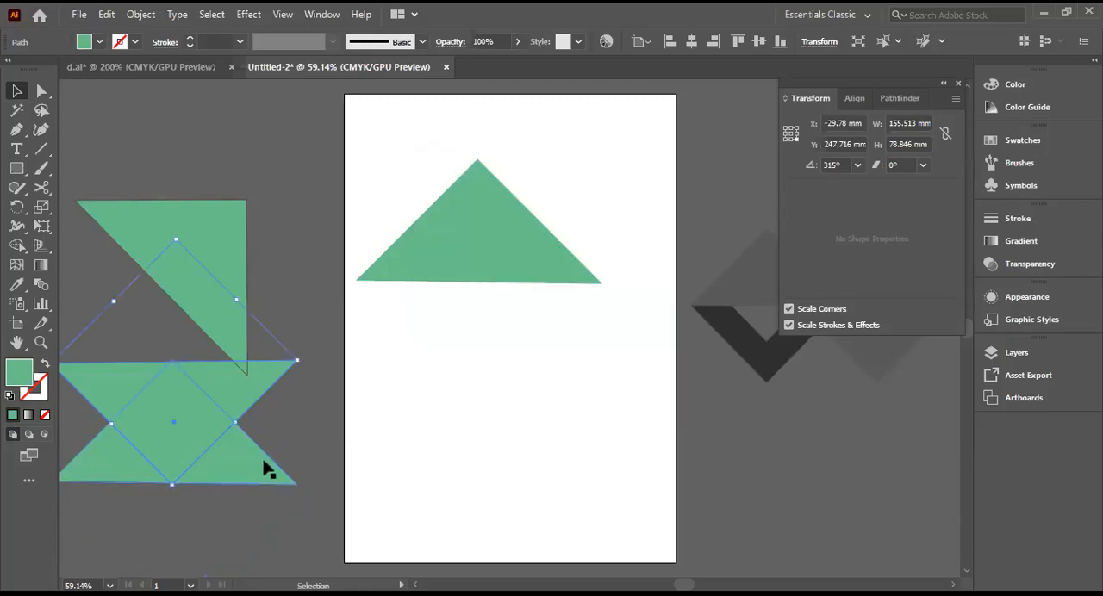
# Step: Move the upright duplicate slightly down, try fitting the reflected triangle under the artboard triangle's base, and delete the reflected one
pyautogui.moveTo(234, 460); pyautogui.dragTo(243, 484)
pyautogui.moveTo(242, 401); pyautogui.dragTo(541, 323)
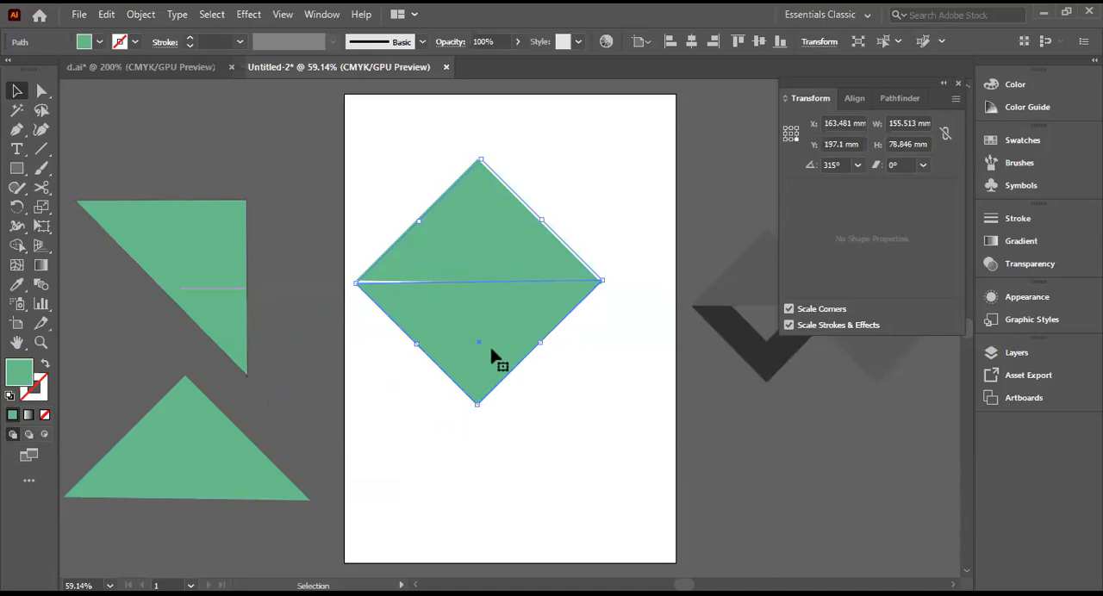
pyautogui.press('Delete')
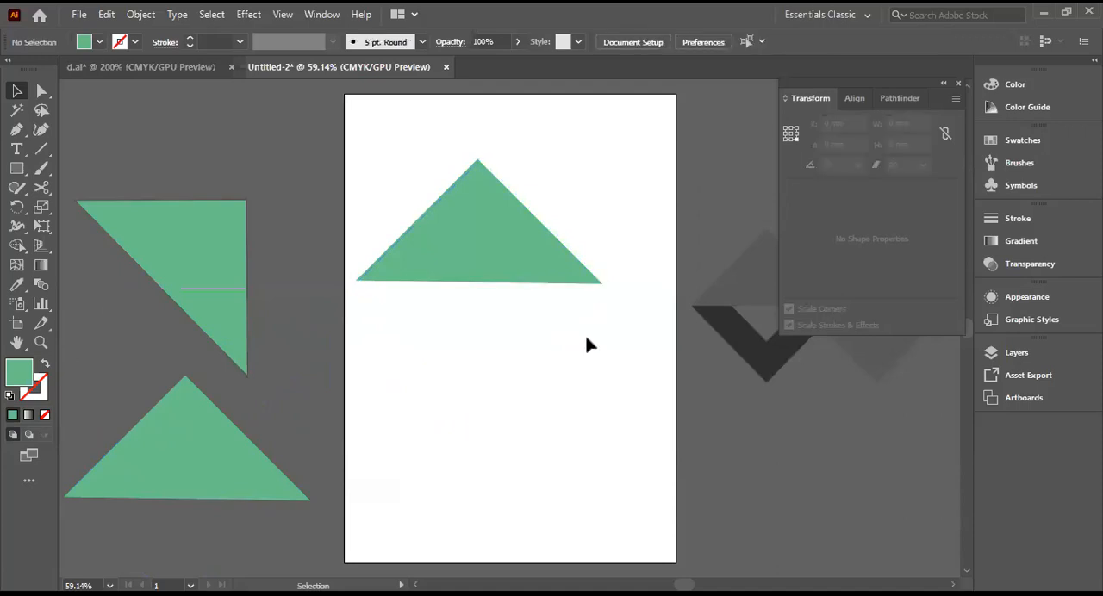
# Step: Delete both triangles beside the artboard and the remaining triangle on it
pyautogui.click(217, 465)
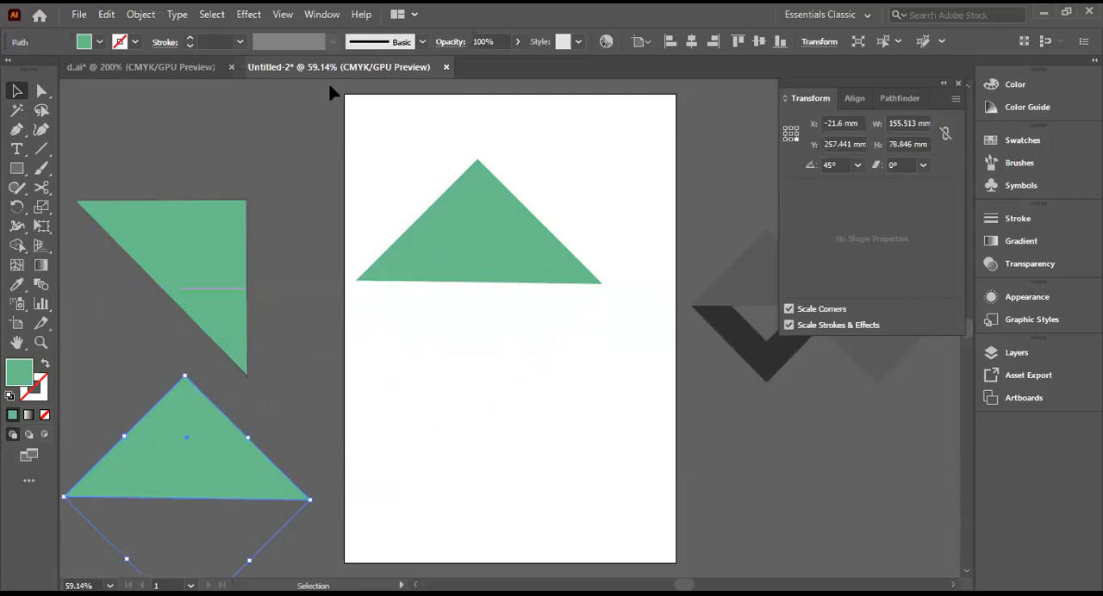
pyautogui.press('Delete')
pyautogui.click(221, 293)
pyautogui.press('Delete')
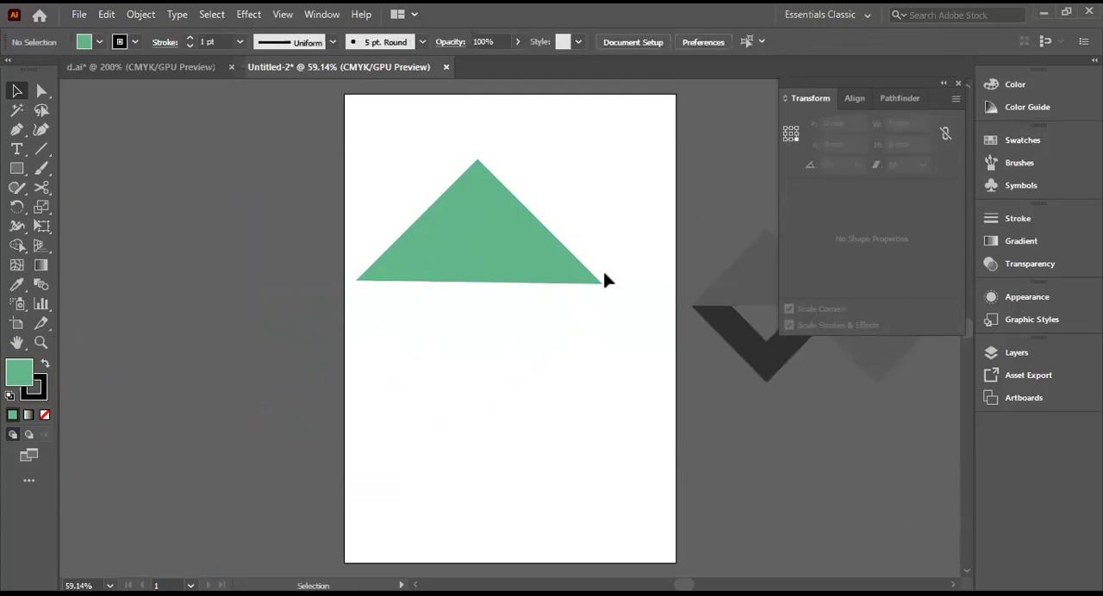
pyautogui.click(526, 271)
pyautogui.press('Delete')
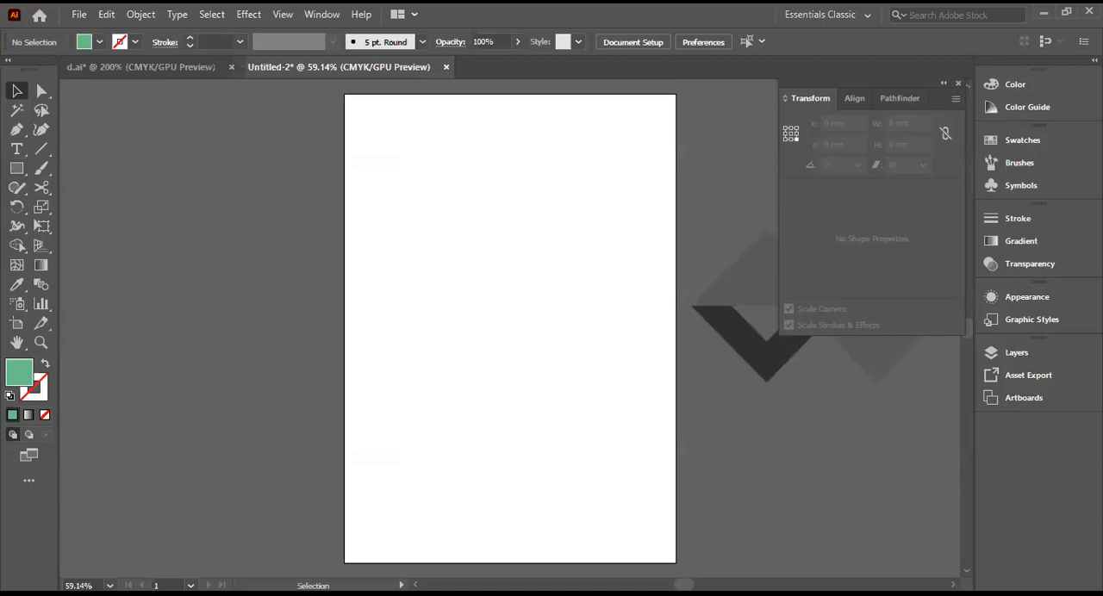
# Step: Draw a green square of about 106 mm on the artboard and move it slightly up and to the left
pyautogui.click(18, 171)
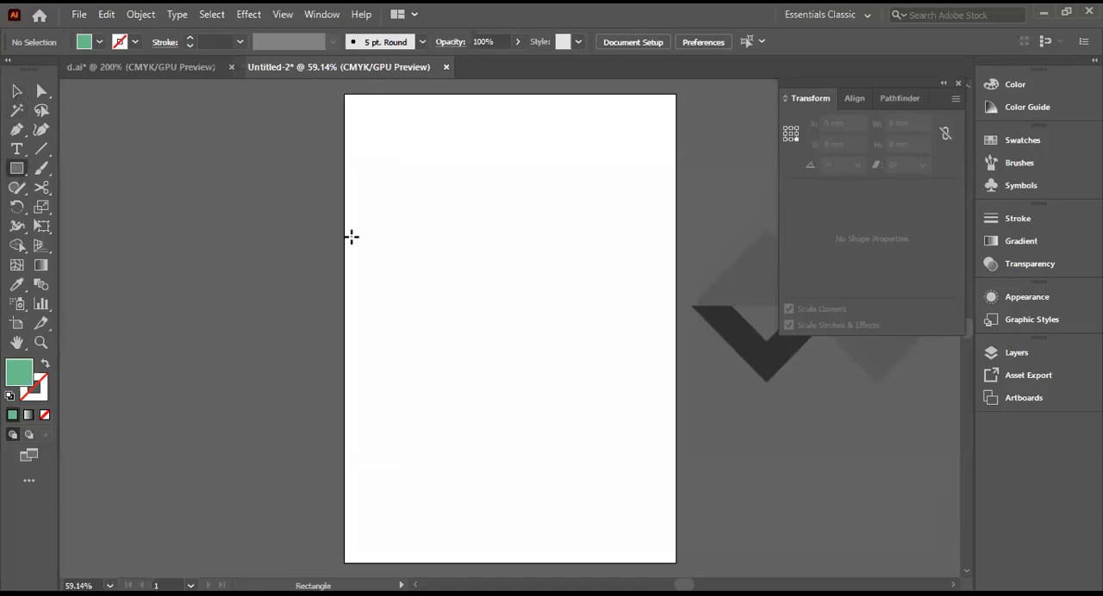
pyautogui.moveTo(441, 210); pyautogui.dragTo(560, 381)
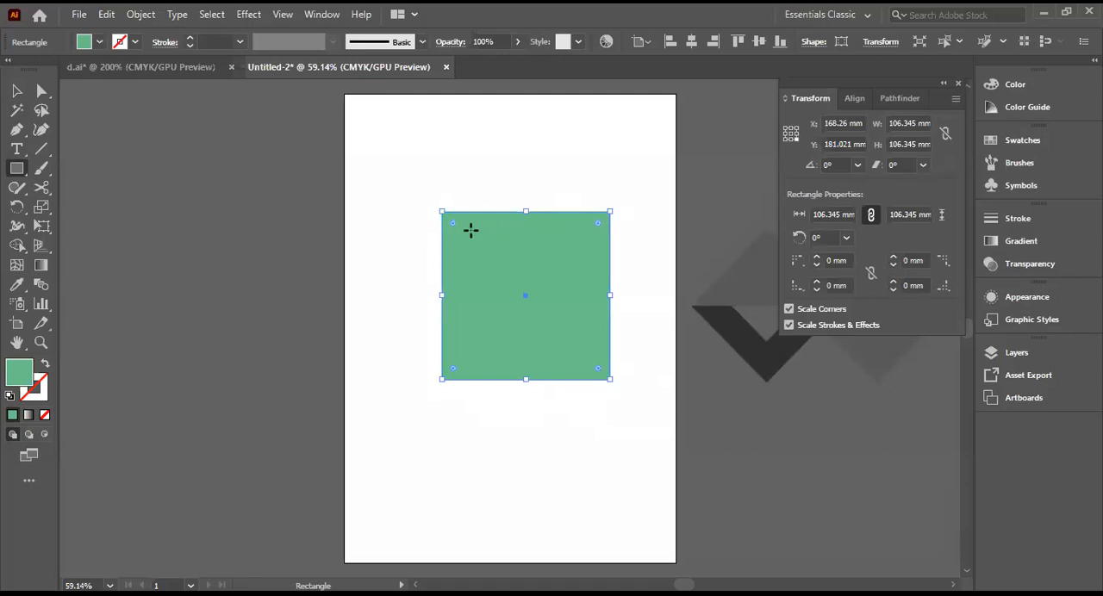
pyautogui.moveTo(478, 280); pyautogui.dragTo(423, 248)
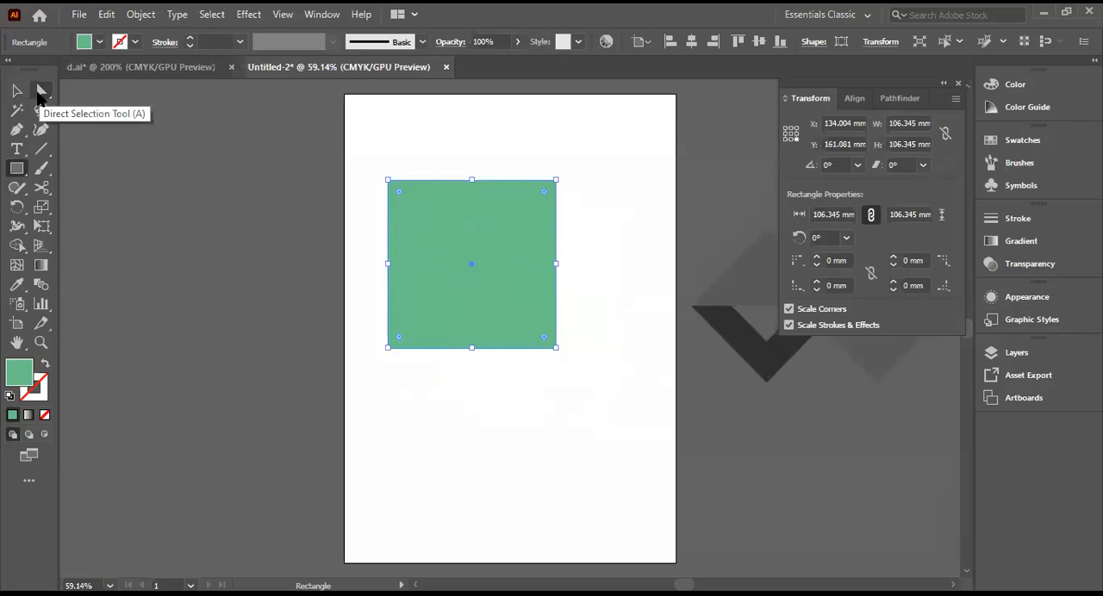
pyautogui.click(17, 169)
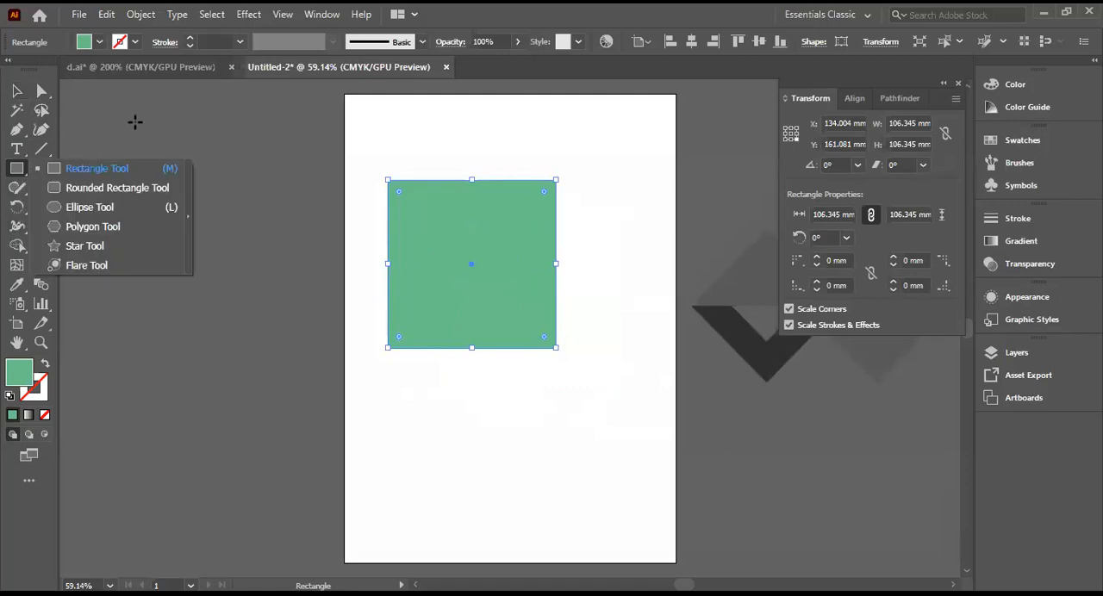
pyautogui.click(194, 128)
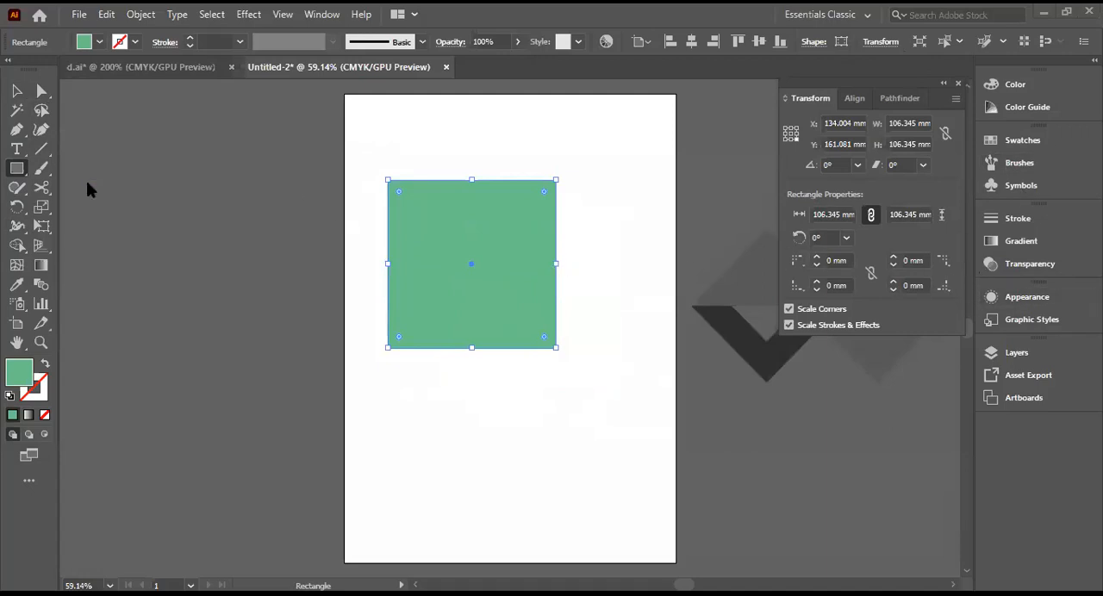
# Step: Try rounding one corner of the square with a 2 mm radius
pyautogui.click(17, 90)
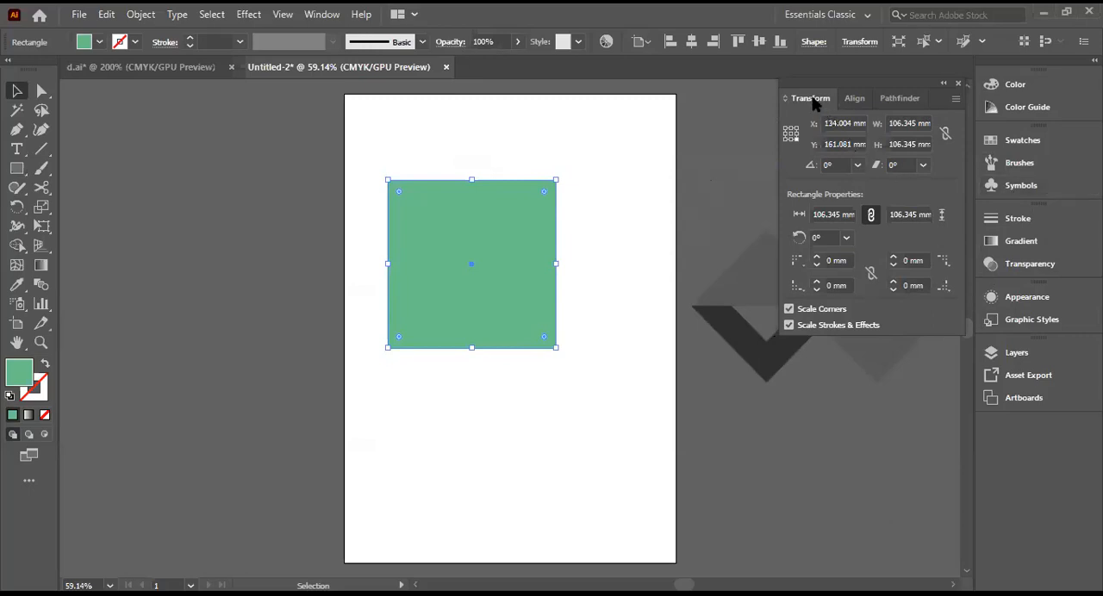
pyautogui.click(804, 239)
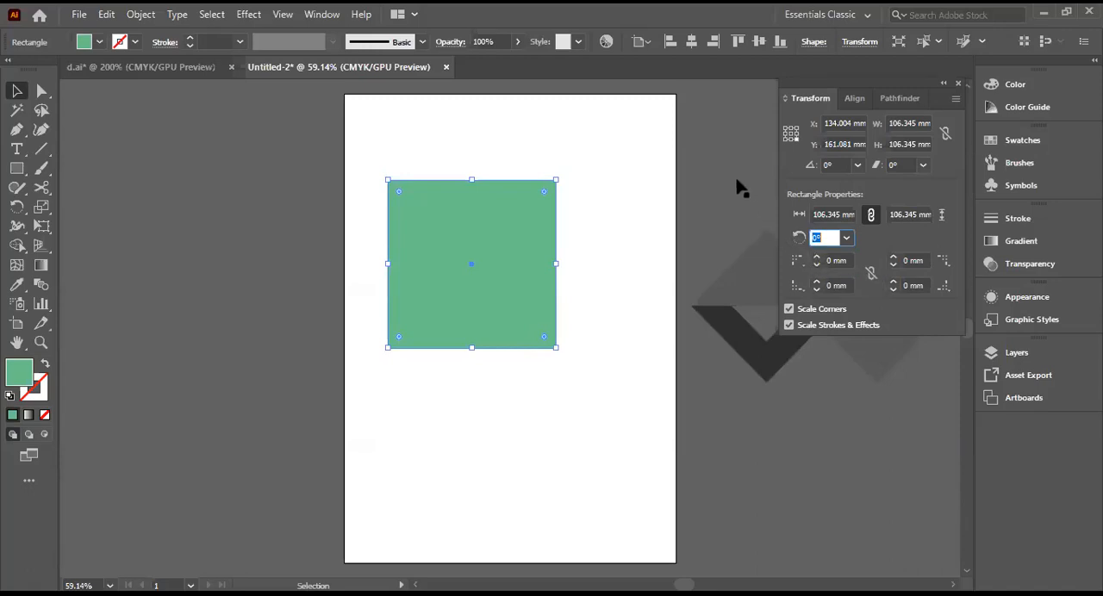
pyautogui.press('Return')
pyautogui.click(816, 257)
pyautogui.click(815, 257)
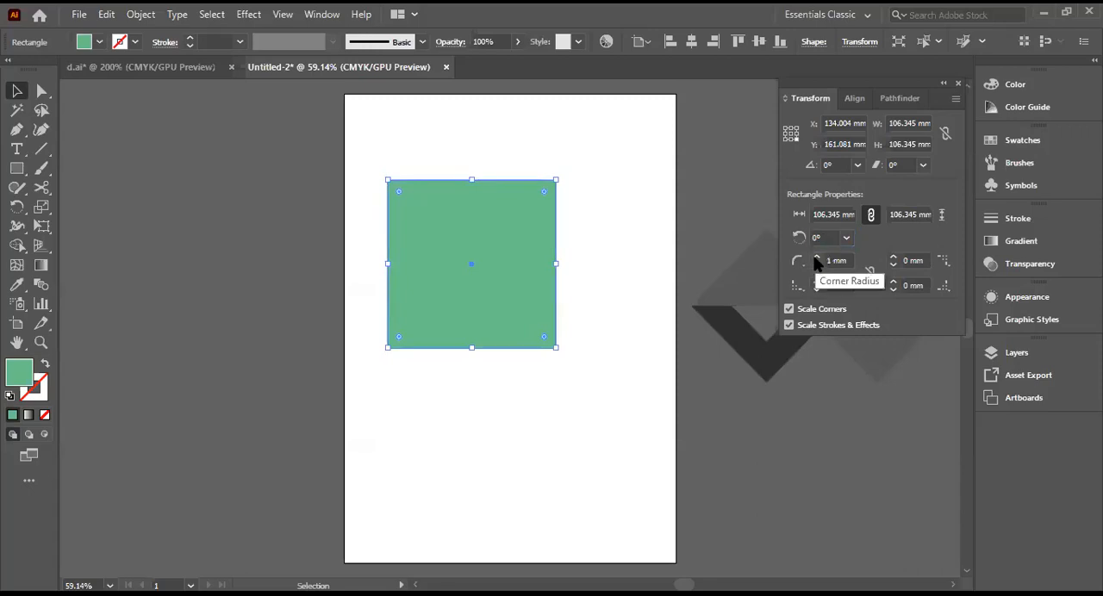
pyautogui.click(815, 258)
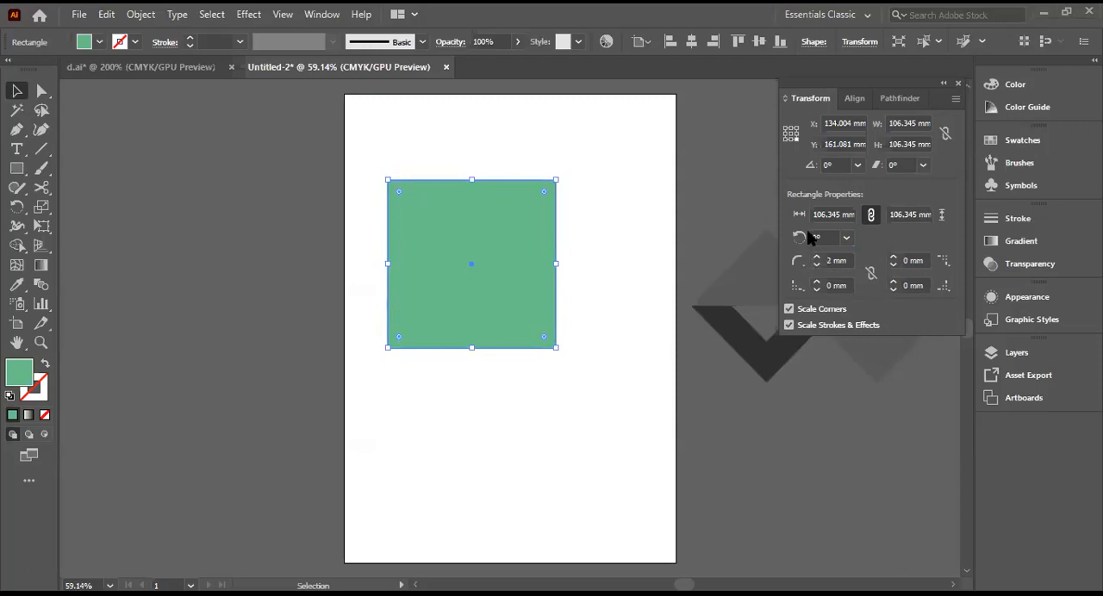
# Step: Rotate the square to an angle of 45° so it stands as a diamond
pyautogui.click(829, 238)
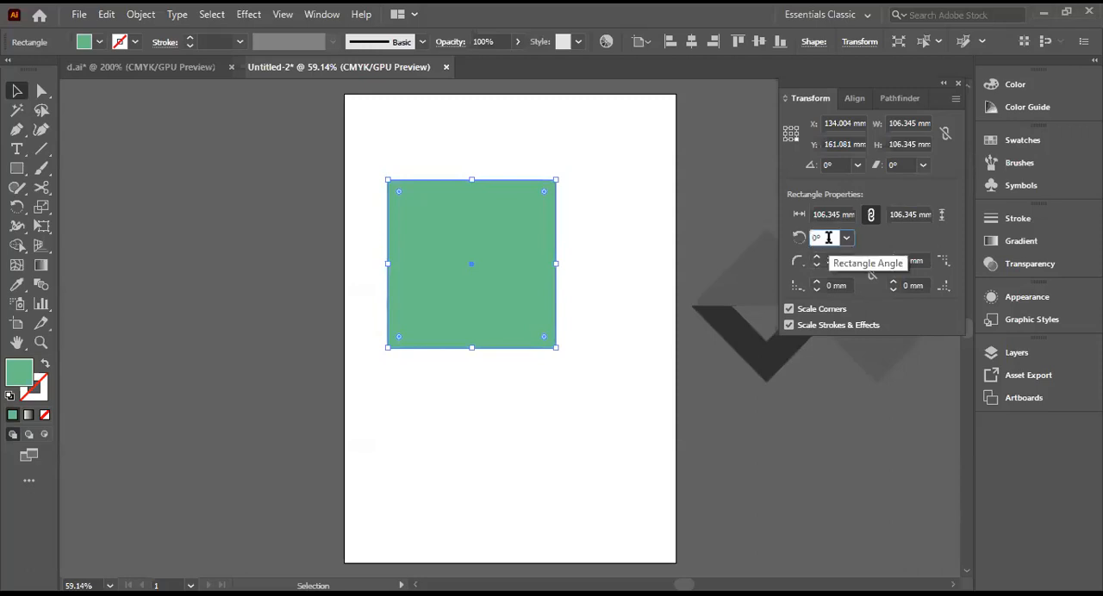
pyautogui.click(846, 240)
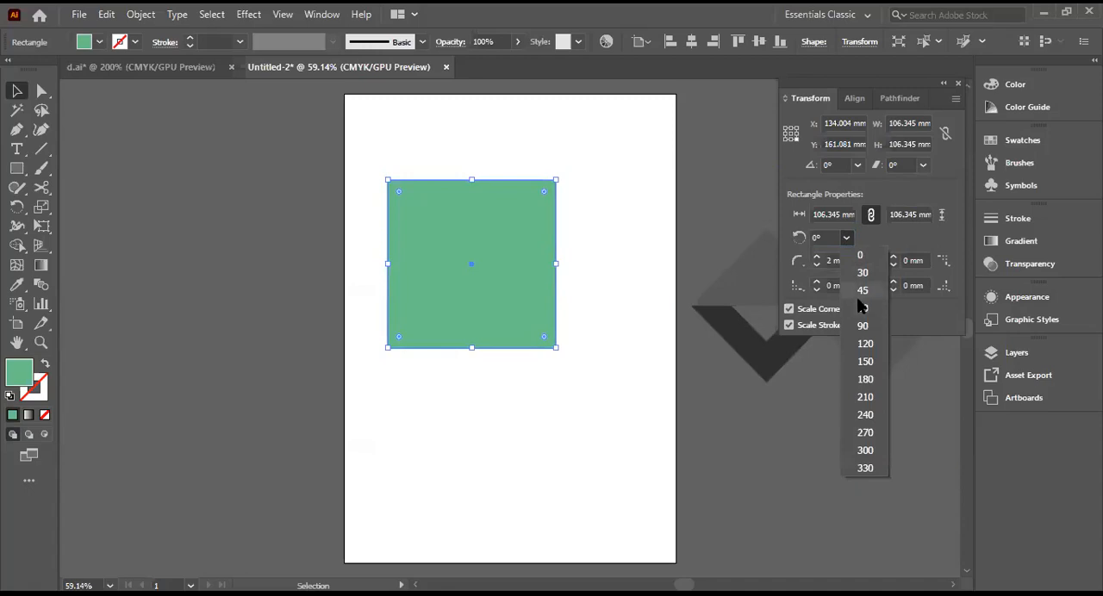
pyautogui.click(862, 292)
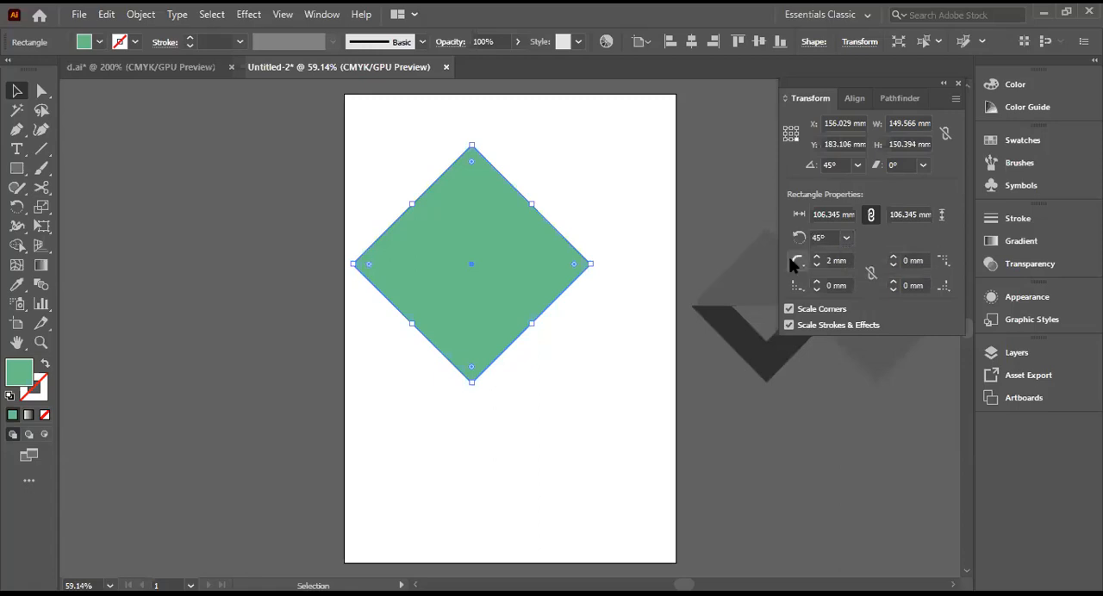
# Step: Try raising the diamond's corner radius to 7 mm, reset it to 0 mm, and clear the selection
pyautogui.click(818, 257)
pyautogui.click(817, 258)
pyautogui.click(816, 258)
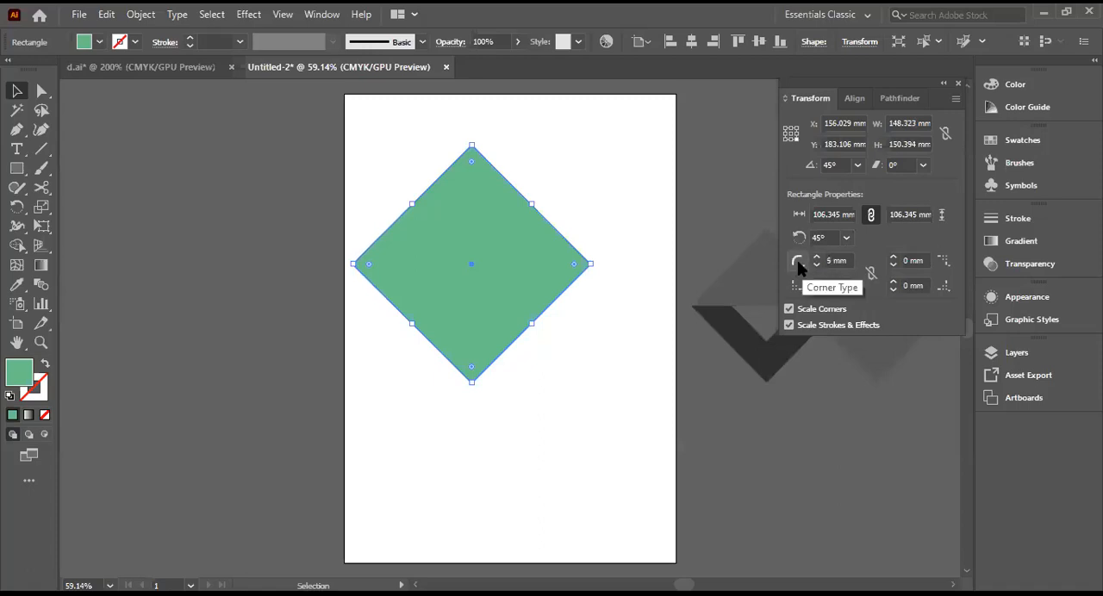
pyautogui.click(798, 262)
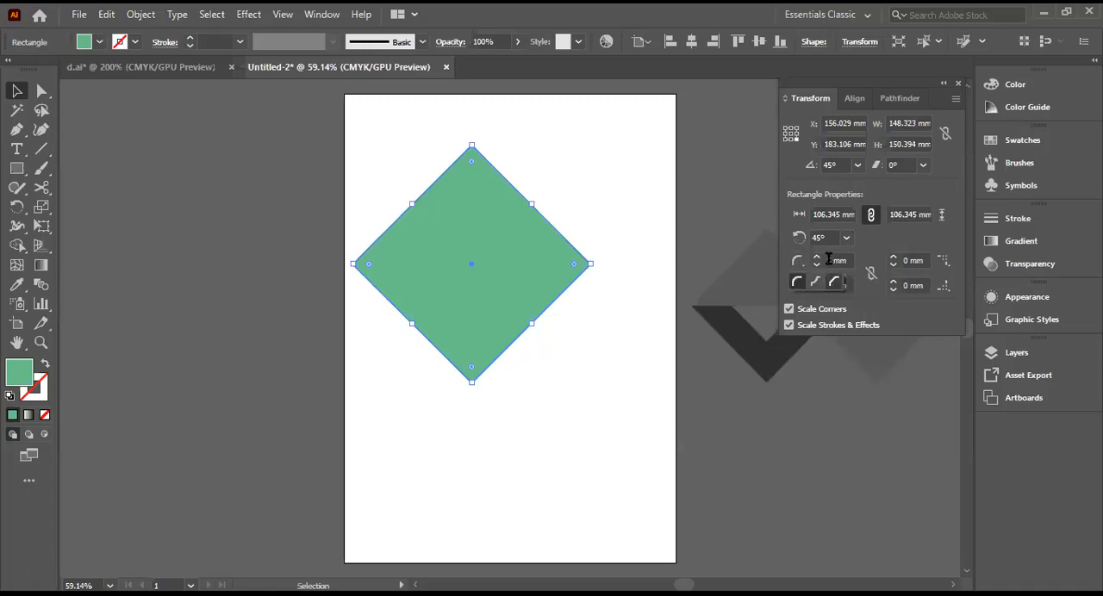
pyautogui.click(803, 264)
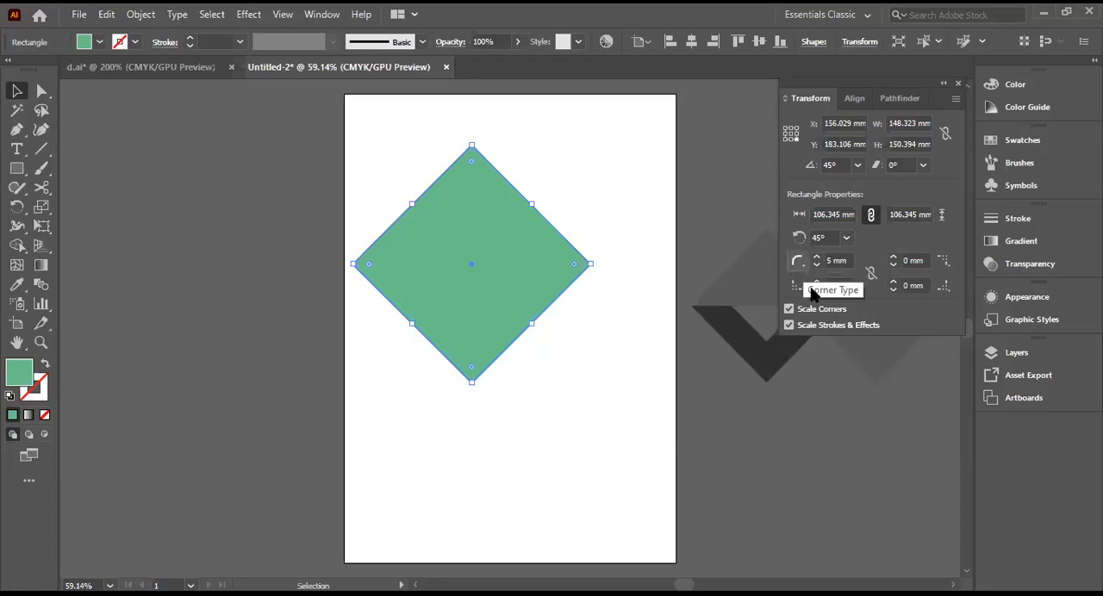
pyautogui.click(816, 257)
pyautogui.click(816, 258)
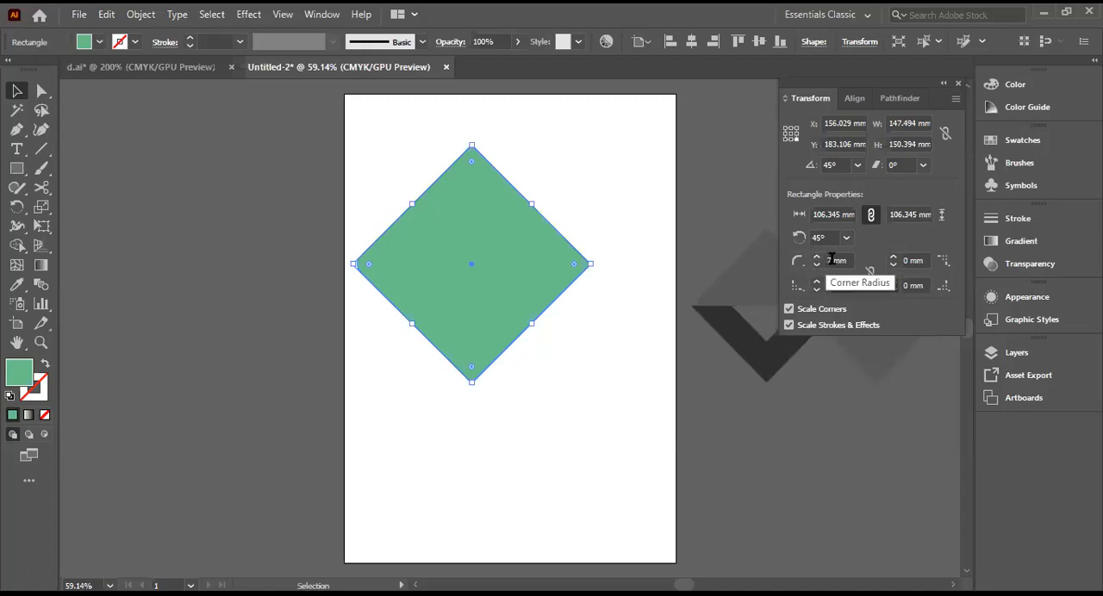
pyautogui.click(830, 260)
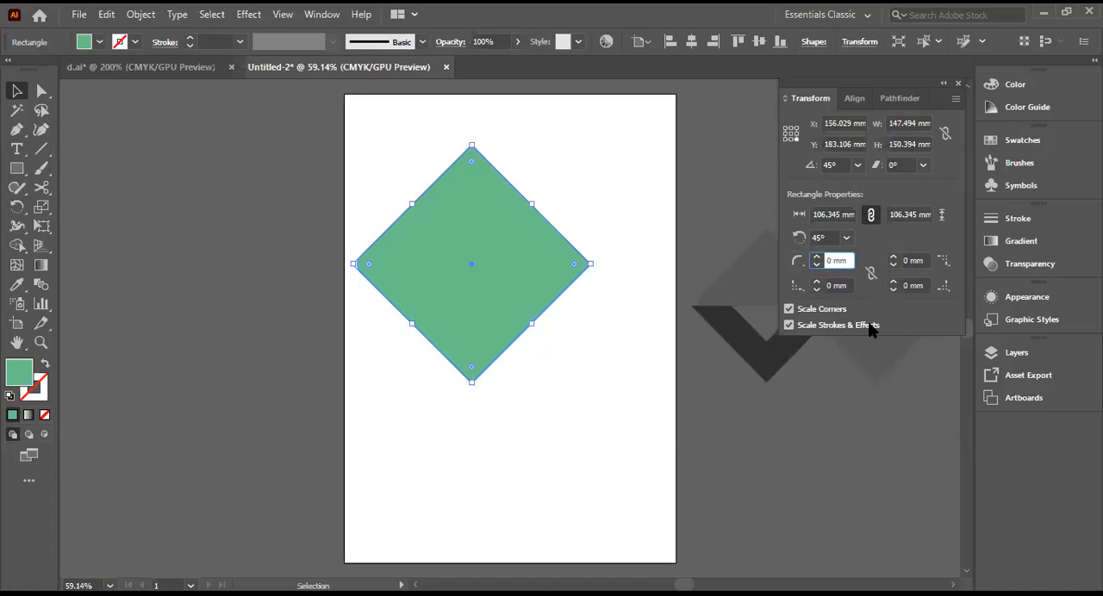
pyautogui.click(903, 358)
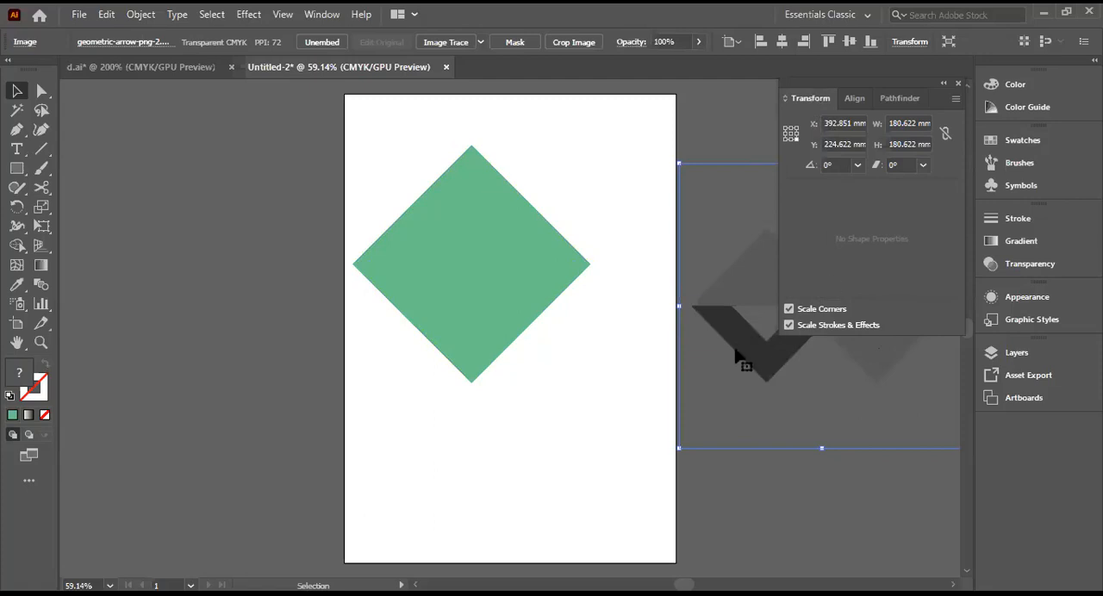
pyautogui.click(584, 188)
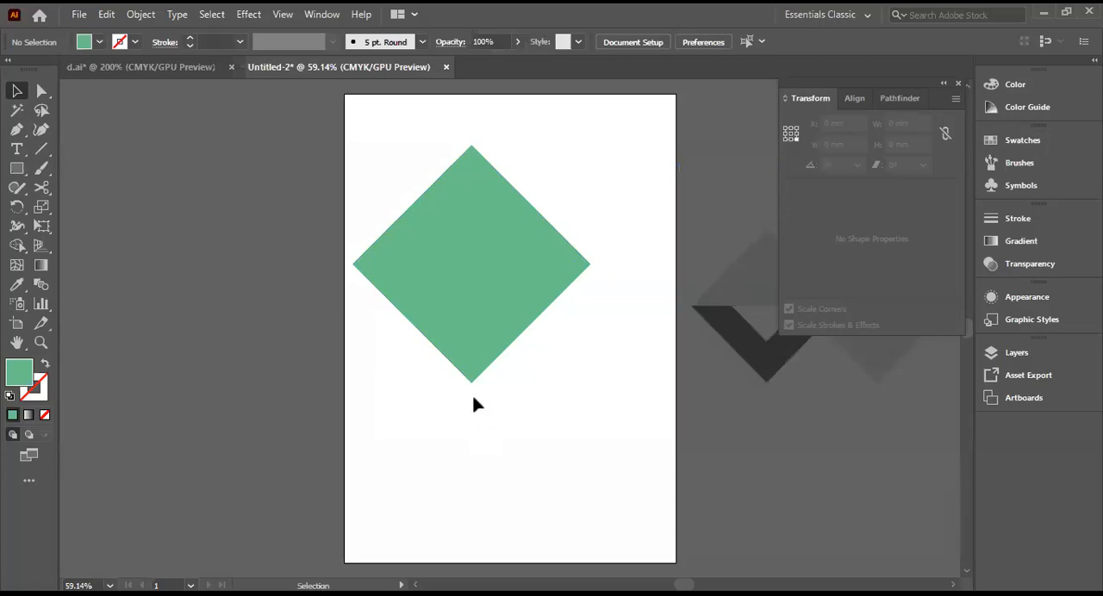
# Step: Delete the diamond's bottom anchor point to leave an upright triangle
pyautogui.click(41, 91)
pyautogui.click(41, 92)
pyautogui.click(102, 92)
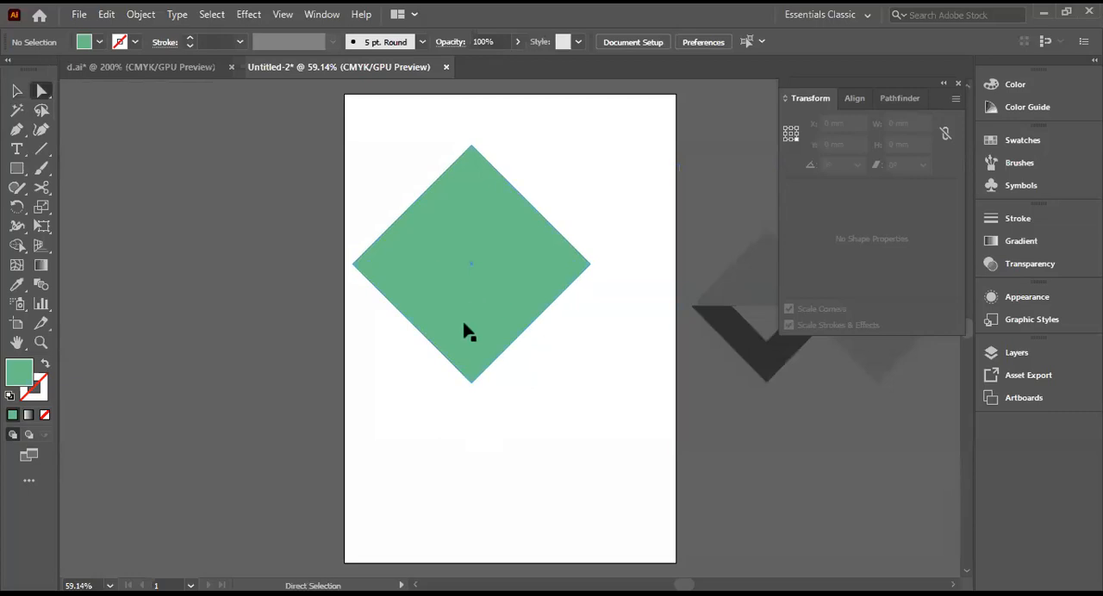
pyautogui.click(471, 383)
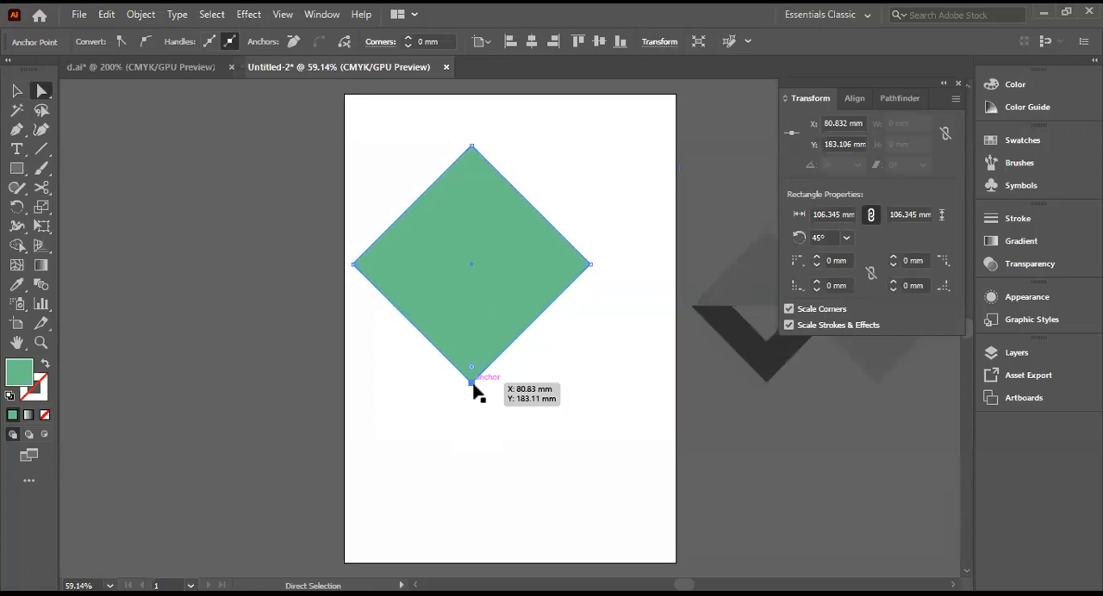
pyautogui.press('Delete')
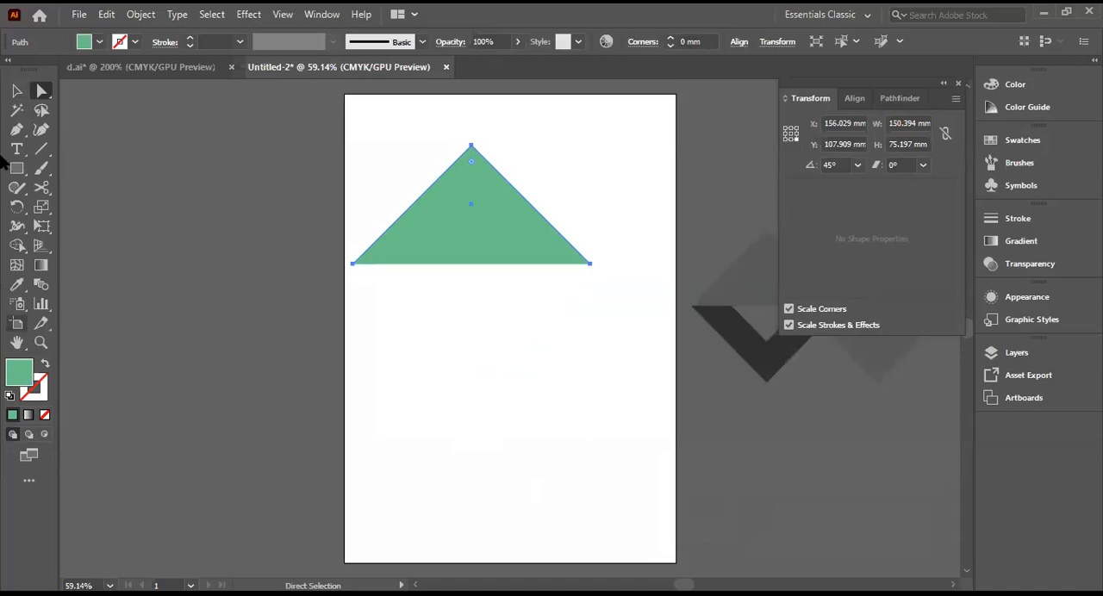
# Step: Create a copy of the triangle reflected across the horizontal axis
pyautogui.click(17, 90)
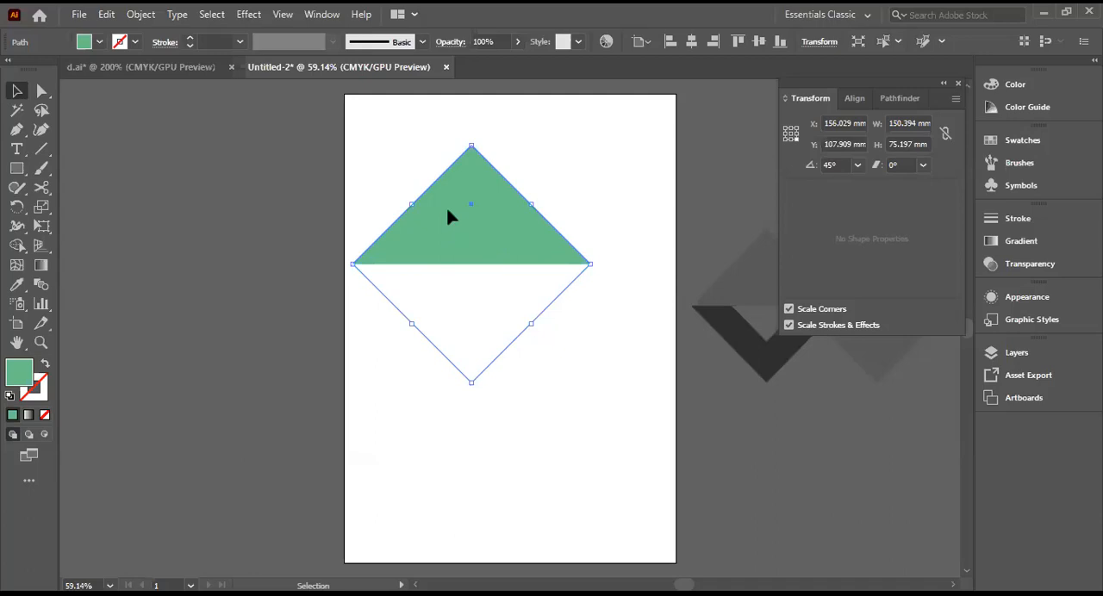
pyautogui.rightClick(505, 211)
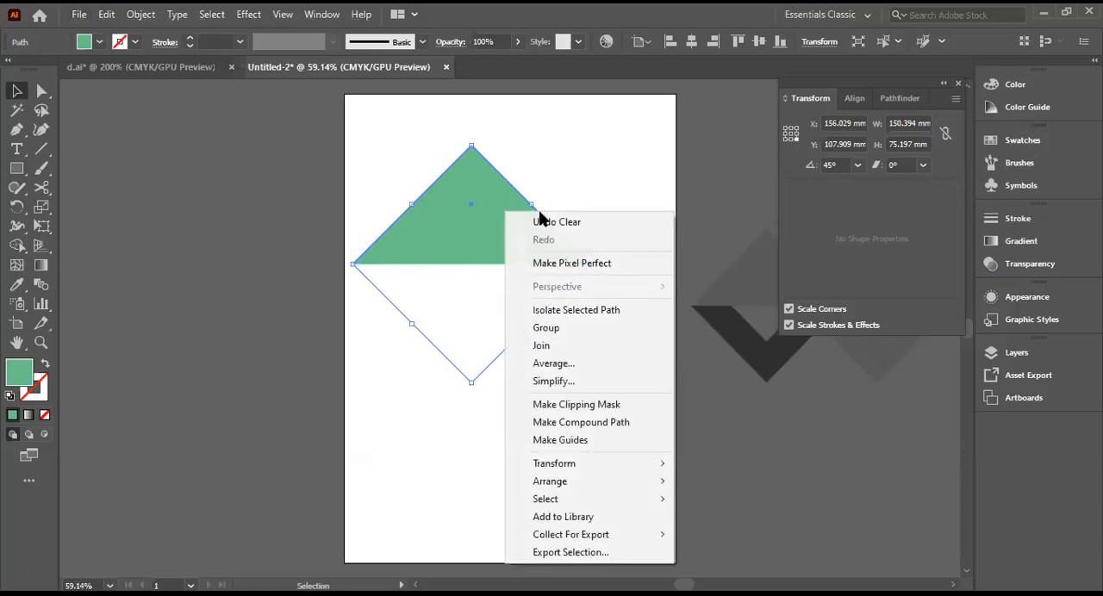
pyautogui.moveTo(575, 466)
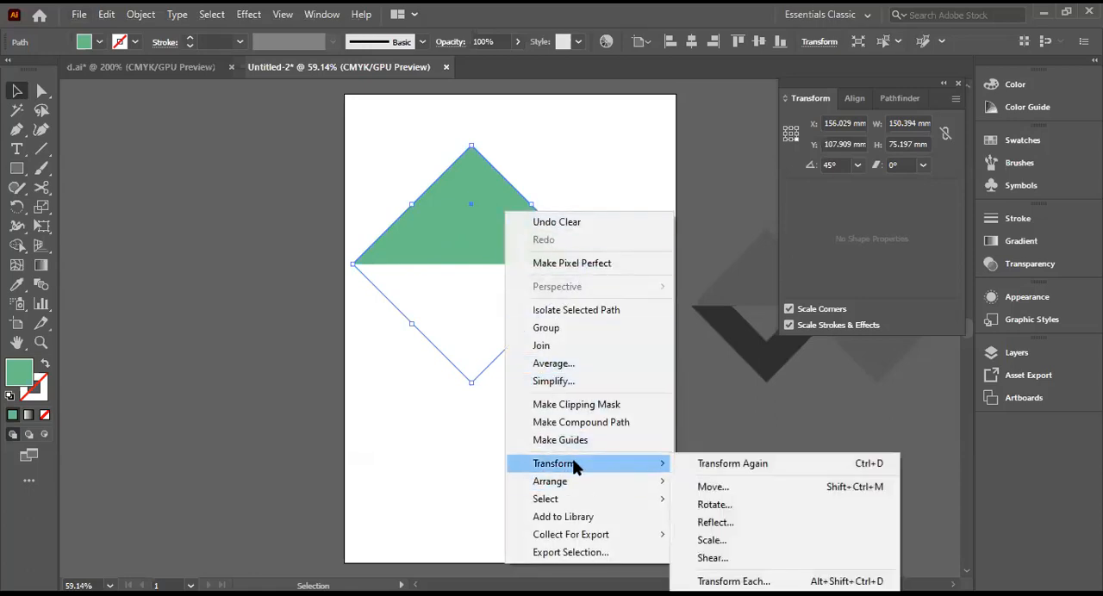
pyautogui.click(714, 524)
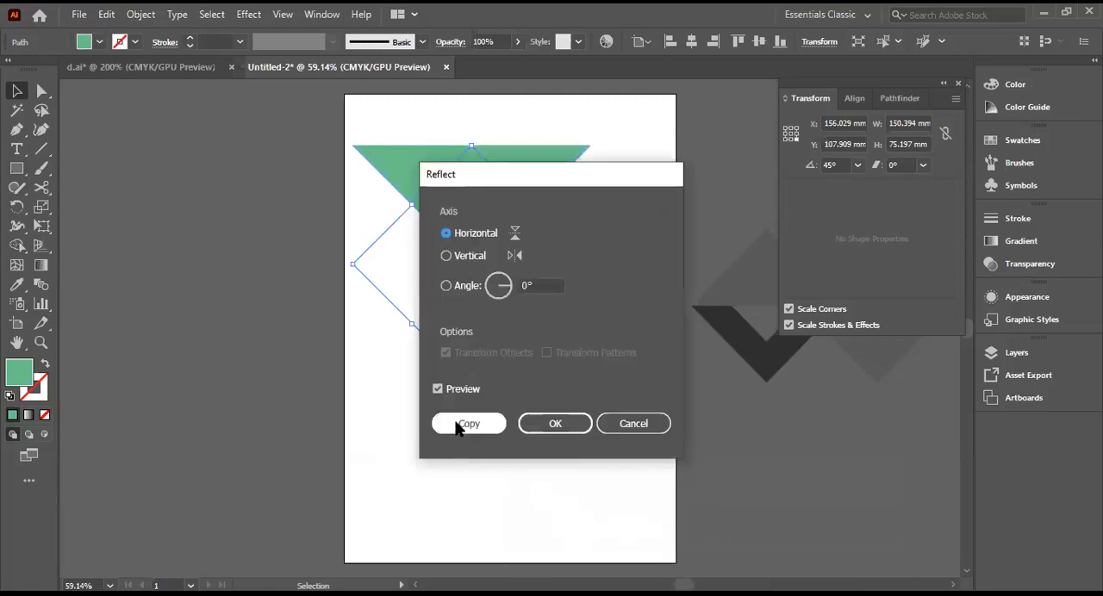
pyautogui.click(458, 425)
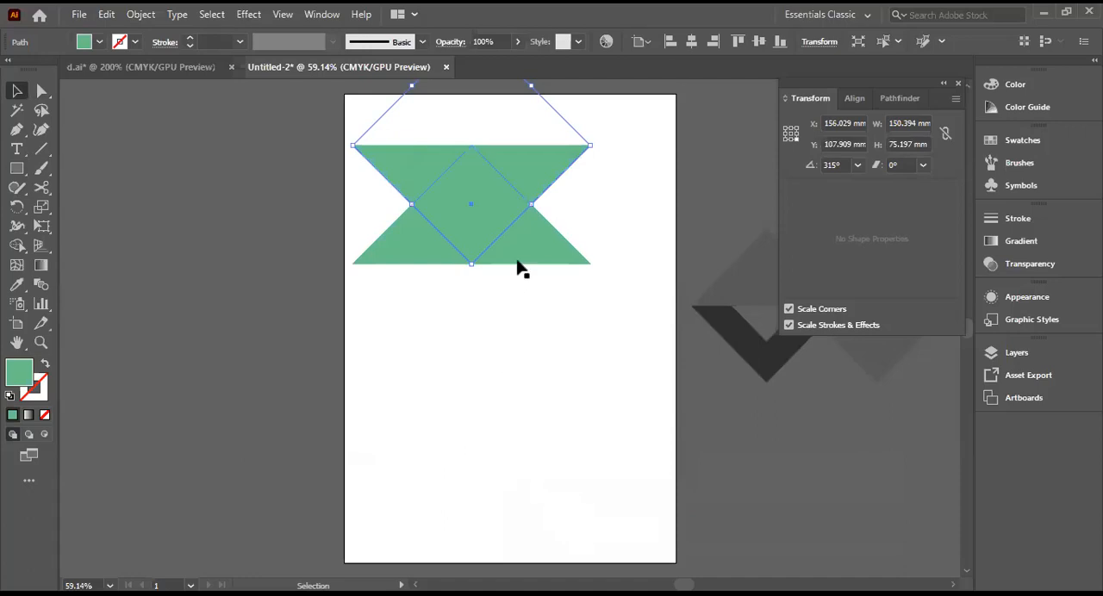
# Step: Arrange the two triangles base to base, with the inverted one directly below the upright one, forming a diamond
pyautogui.moveTo(524, 254); pyautogui.dragTo(518, 366)
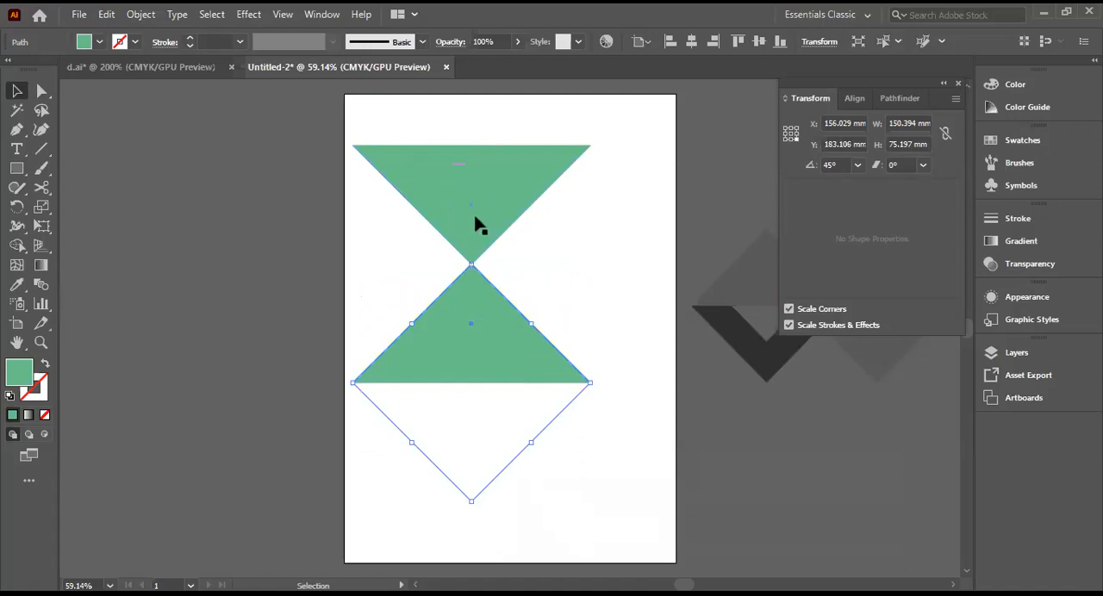
pyautogui.moveTo(472, 304); pyautogui.dragTo(470, 199)
pyautogui.moveTo(534, 166); pyautogui.dragTo(710, 301)
pyautogui.moveTo(609, 293); pyautogui.dragTo(602, 297)
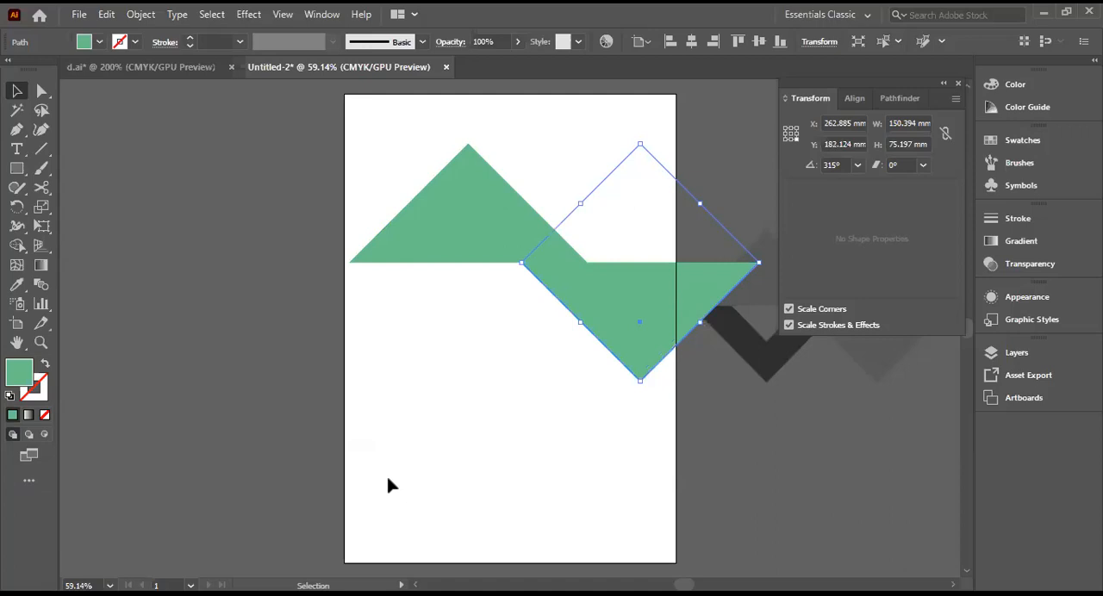
pyautogui.moveTo(612, 305); pyautogui.dragTo(440, 307)
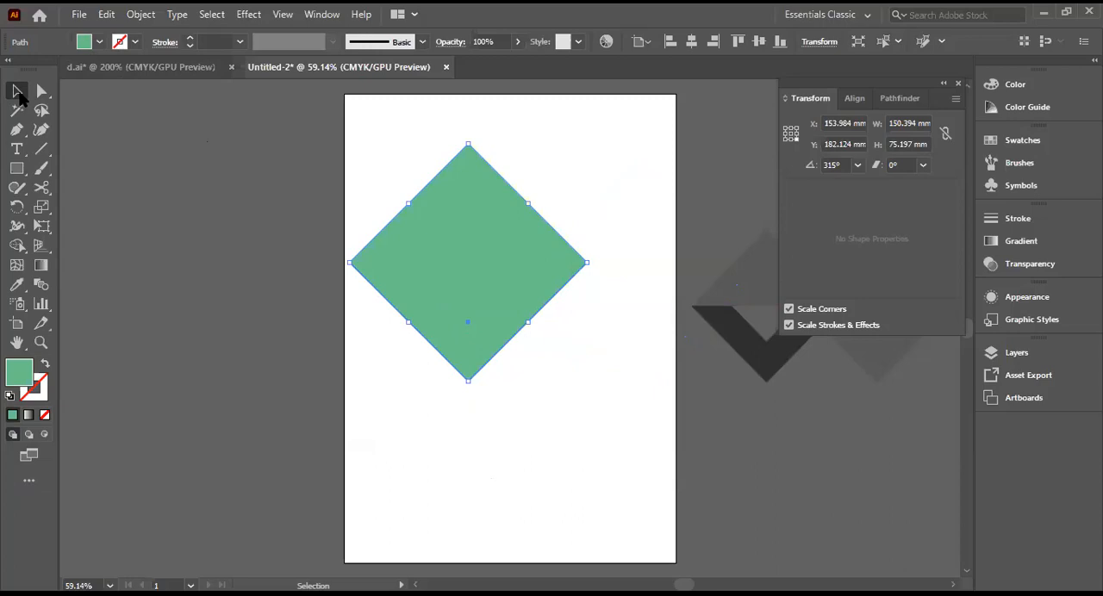
# Step: Fill the inverted triangle with yellow and duplicate it onto the empty canvas to the left of the artboard
pyautogui.click(100, 44)
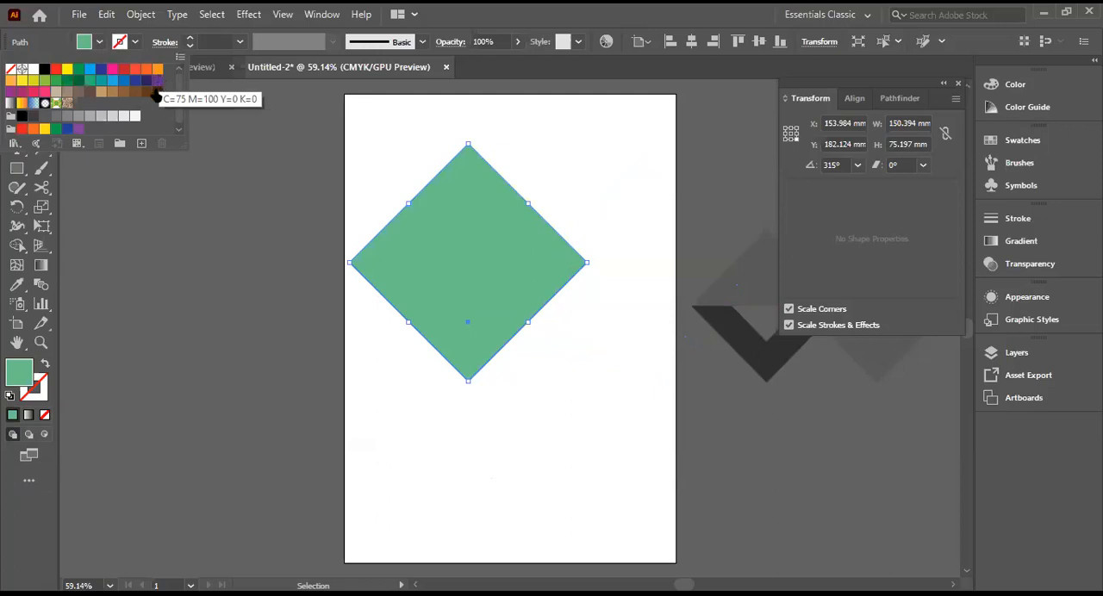
pyautogui.click(29, 79)
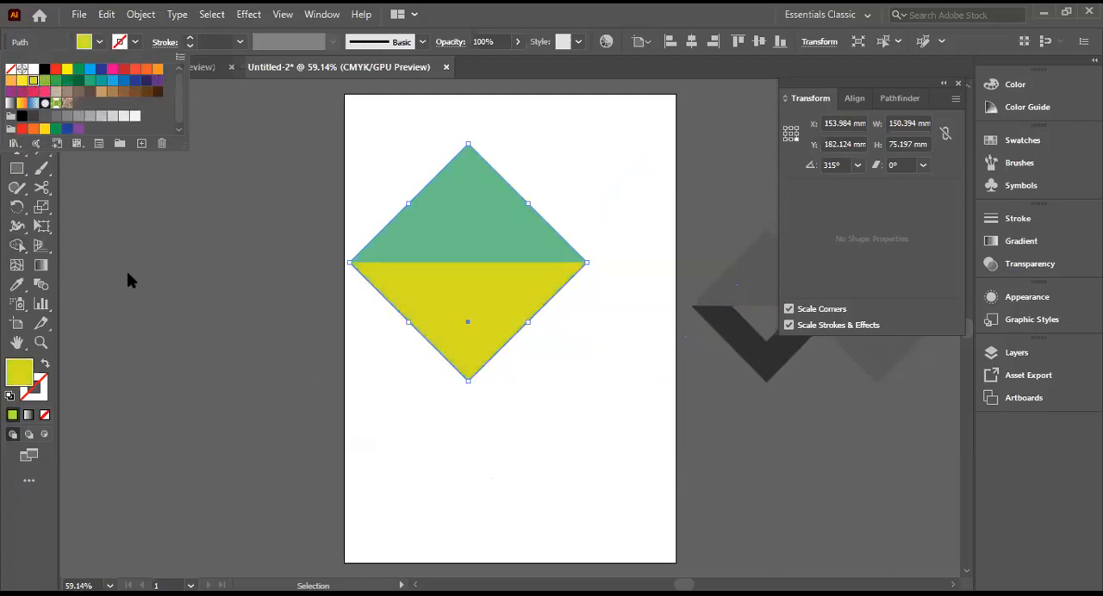
pyautogui.click(155, 272)
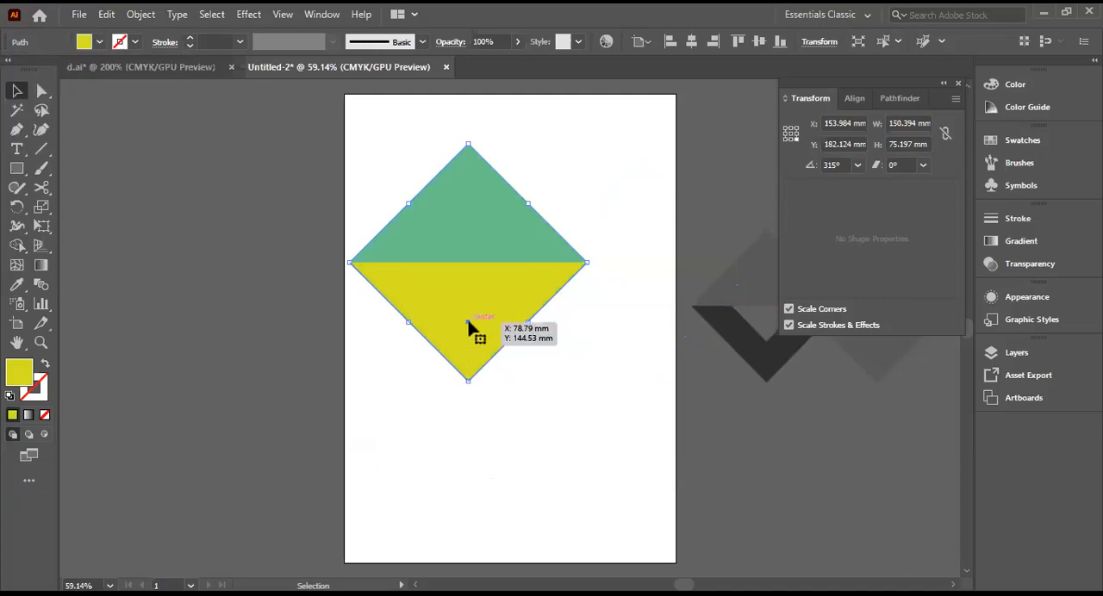
pyautogui.moveTo(471, 321); pyautogui.dragTo(212, 266)
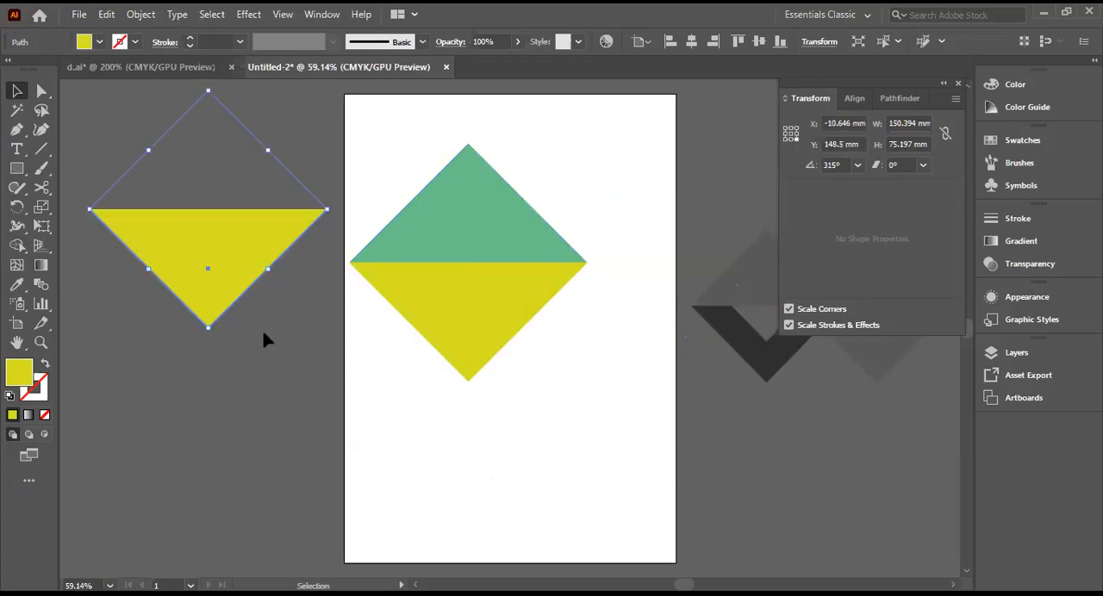
pyautogui.click(429, 391)
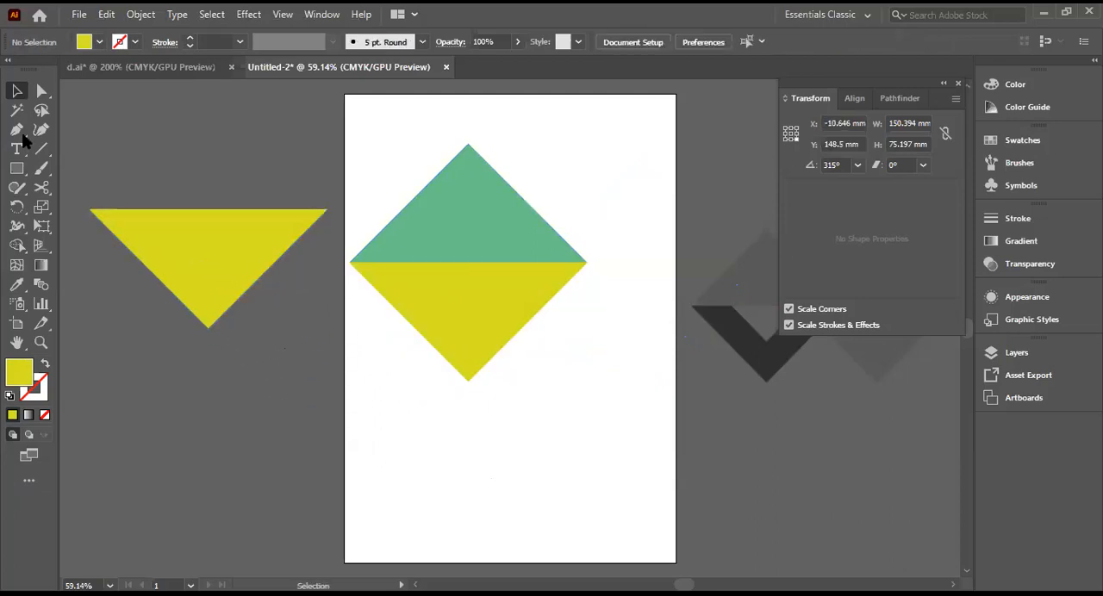
# Step: Fill the duplicated inverted triangle beside the artboard with CMYK Cyan
pyautogui.click(84, 42)
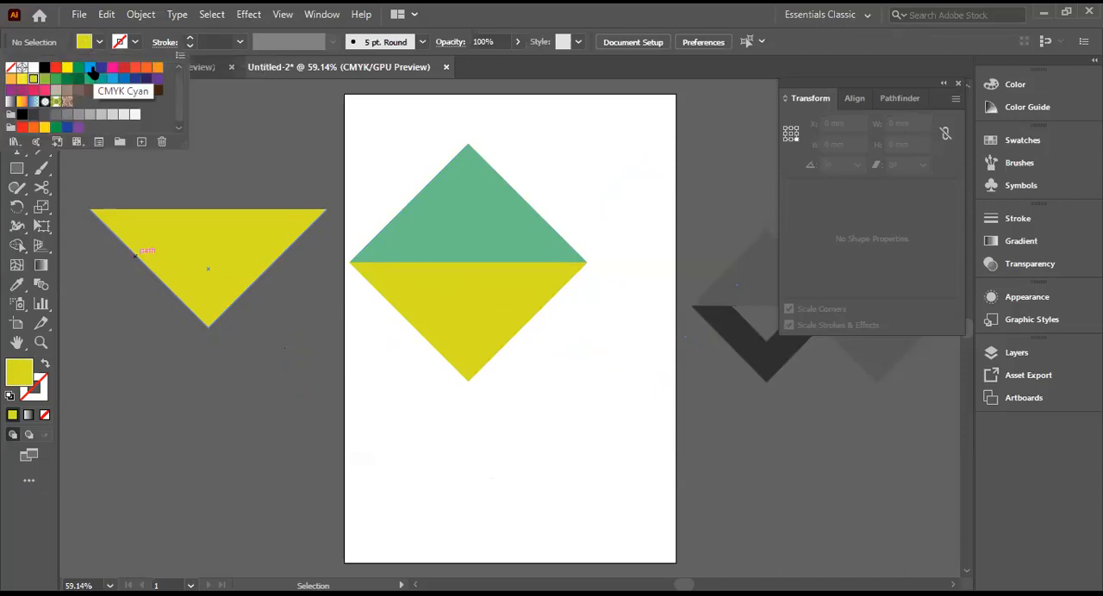
pyautogui.click(91, 68)
pyautogui.click(158, 220)
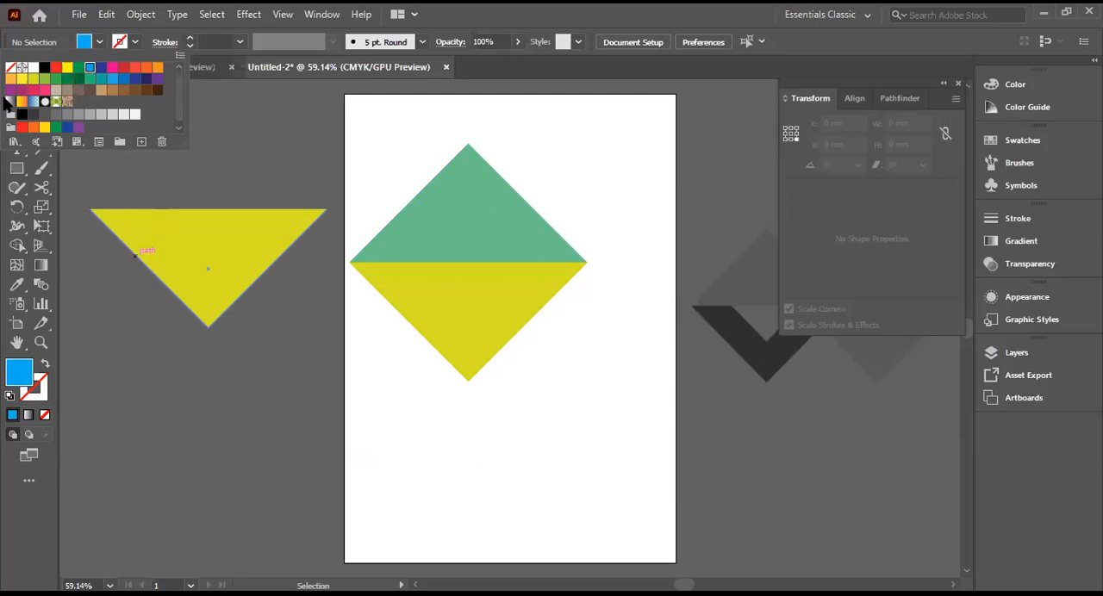
pyautogui.click(184, 253)
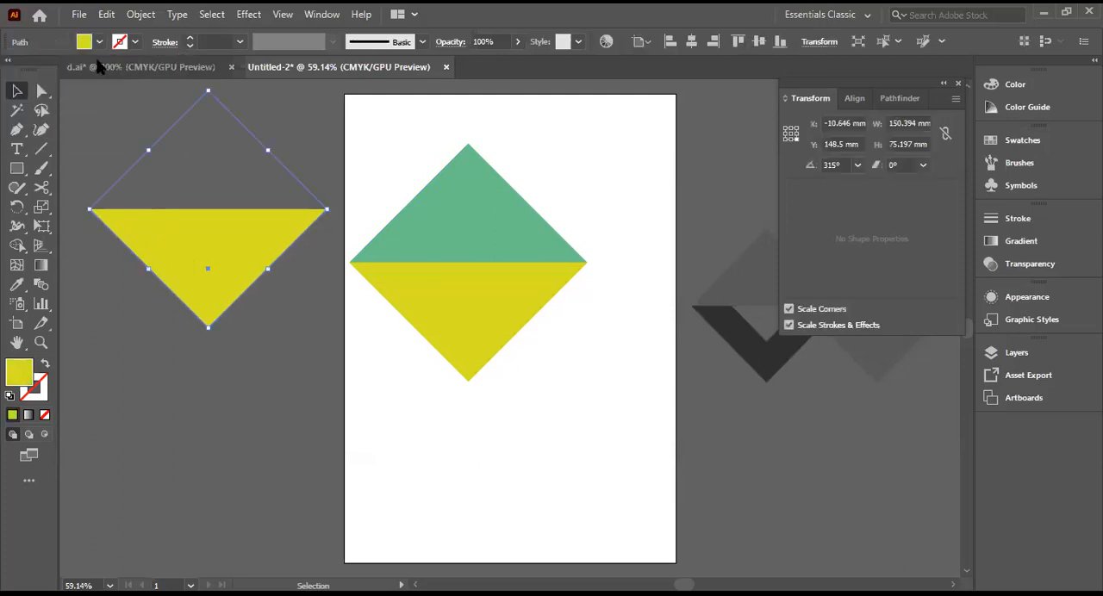
pyautogui.click(83, 42)
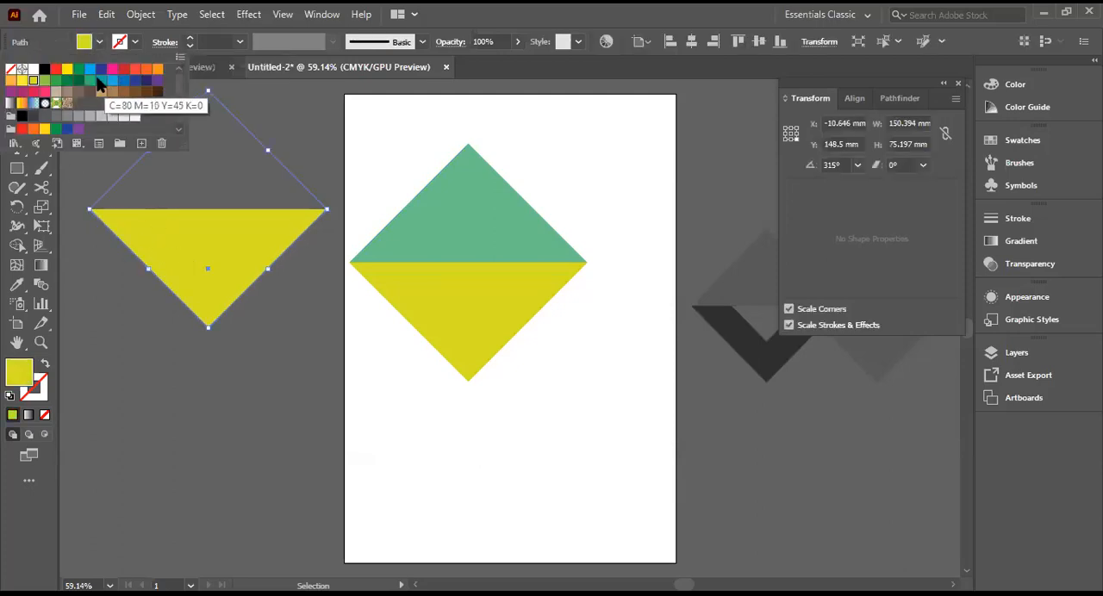
pyautogui.click(90, 71)
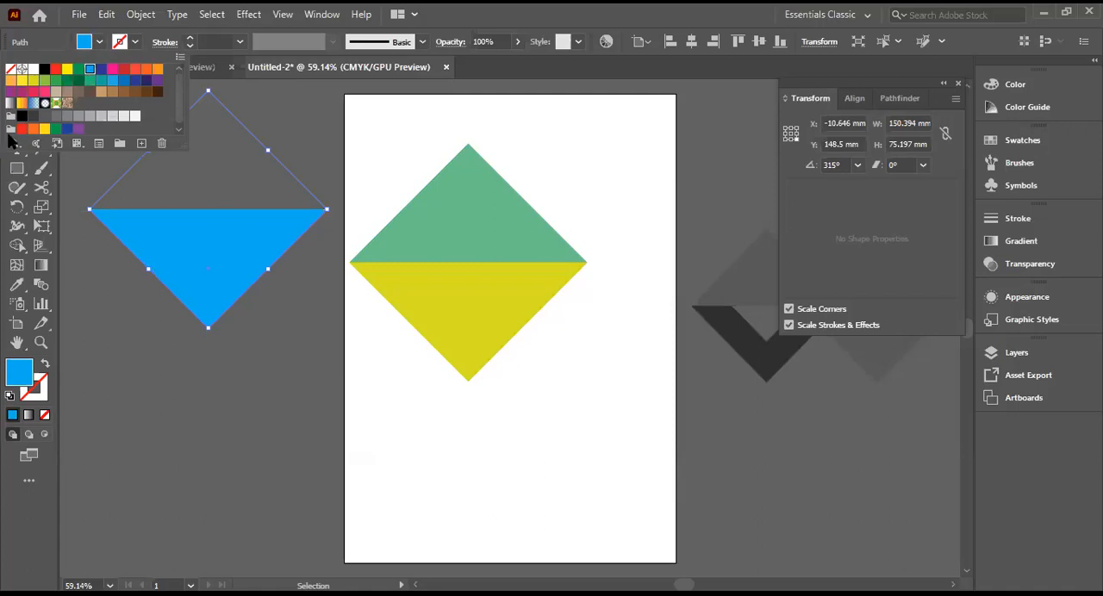
pyautogui.click(173, 261)
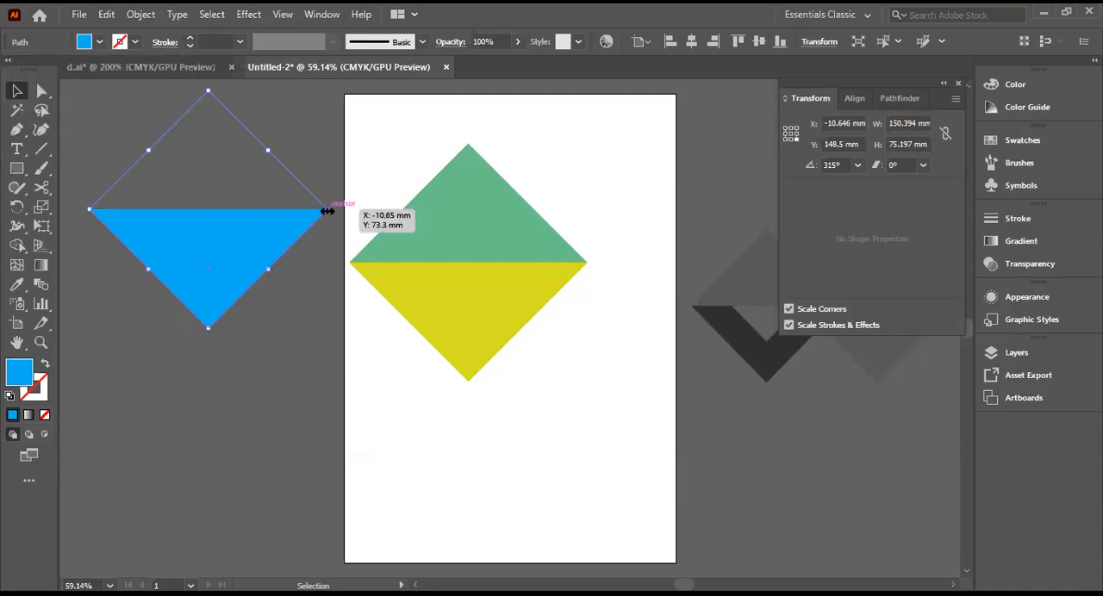
# Step: Scale the blue triangle down proportionally to about 99.6 mm wide and 49.8 mm high
pyautogui.moveTo(327, 210); pyautogui.dragTo(299, 219)
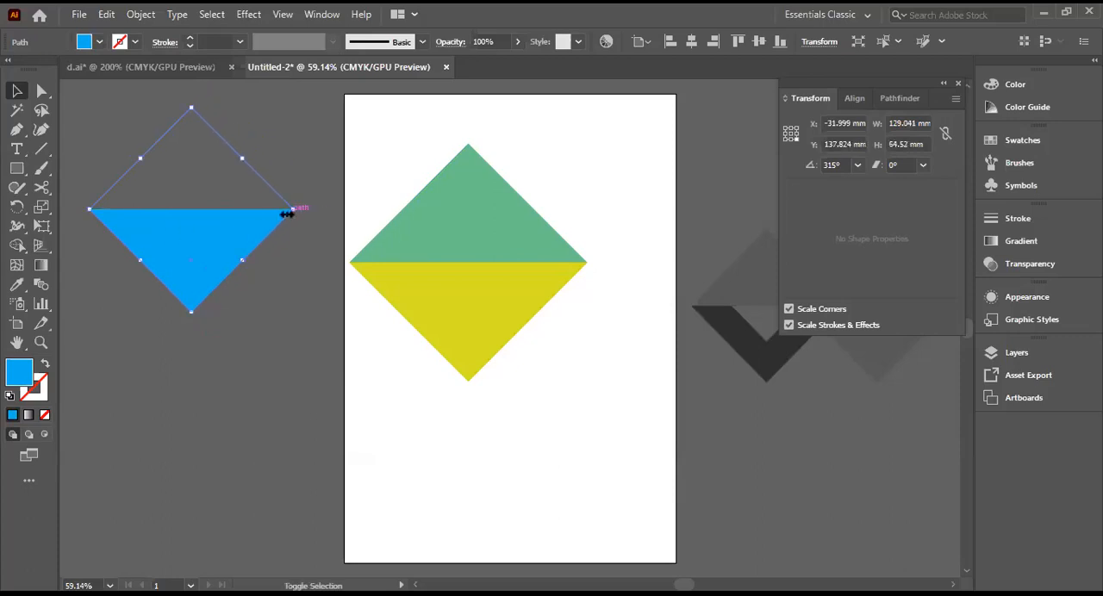
pyautogui.moveTo(295, 211); pyautogui.dragTo(286, 209)
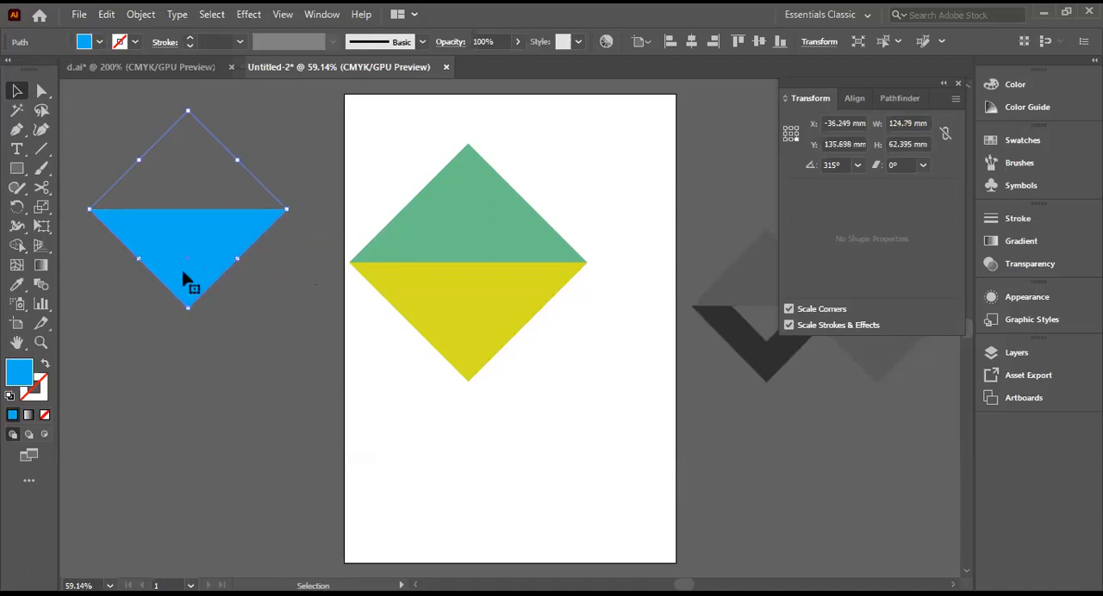
pyautogui.click(276, 155)
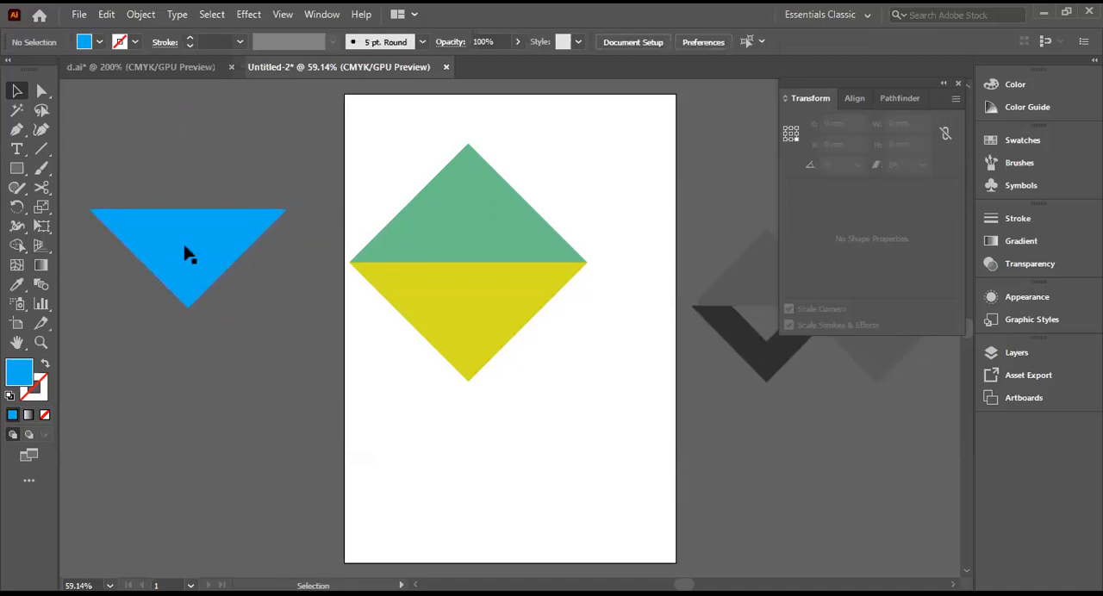
pyautogui.moveTo(202, 252)
pyautogui.mouseDown()
pyautogui.moveTo(315, 288)
pyautogui.moveTo(460, 297)
pyautogui.moveTo(483, 313)
pyautogui.moveTo(472, 323)
pyautogui.moveTo(337, 291)
pyautogui.moveTo(193, 242)
pyautogui.mouseUp()
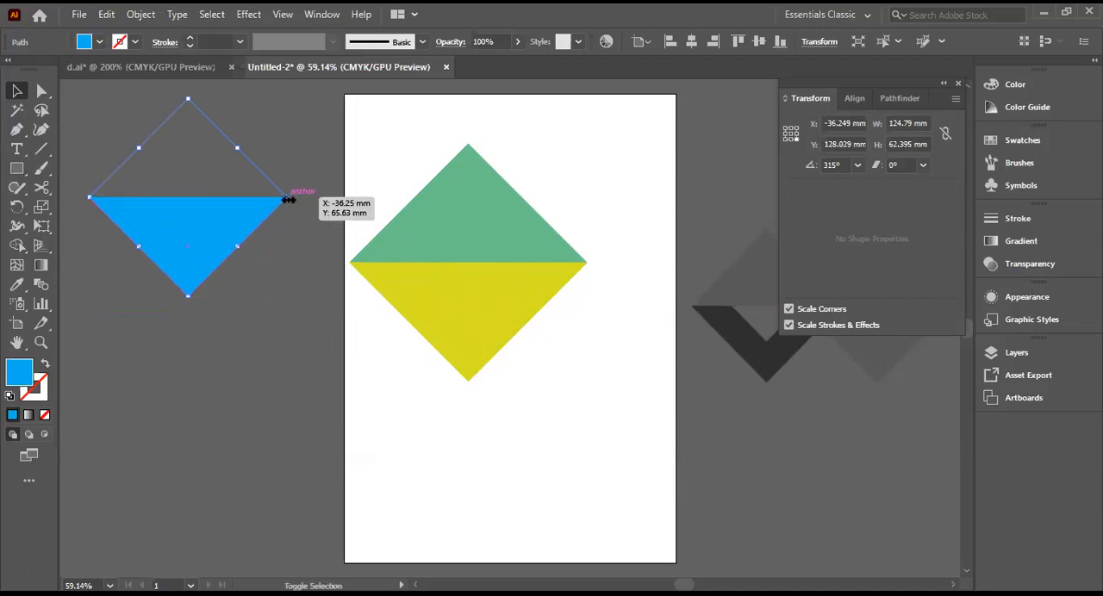
pyautogui.moveTo(289, 199); pyautogui.dragTo(248, 199)
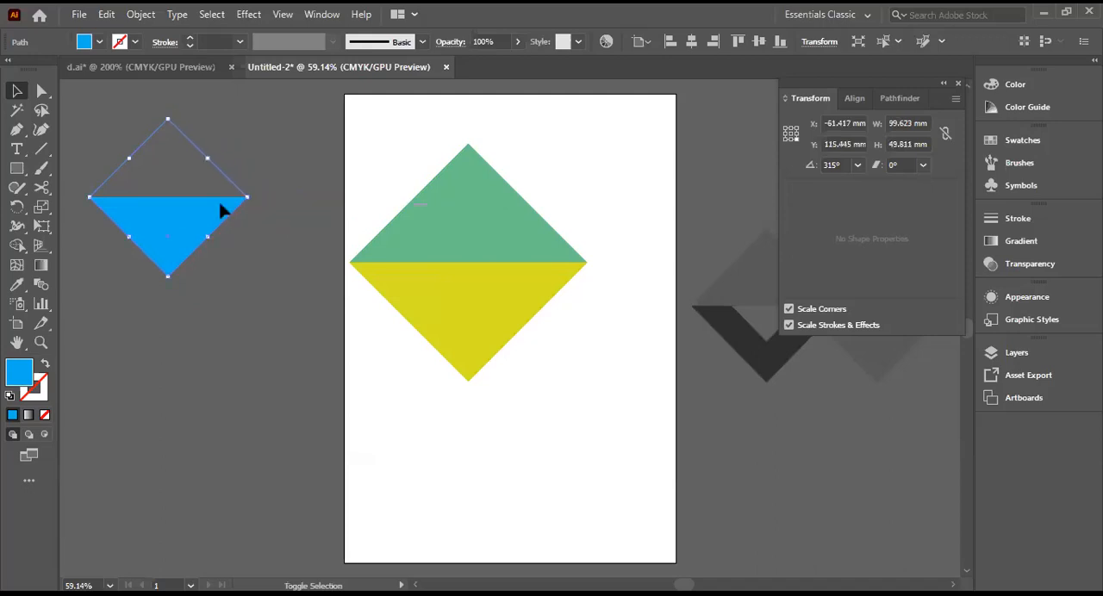
# Step: Place the blue triangle centered over the yellow triangle, with both upper edges flush
pyautogui.moveTo(195, 236); pyautogui.dragTo(484, 299)
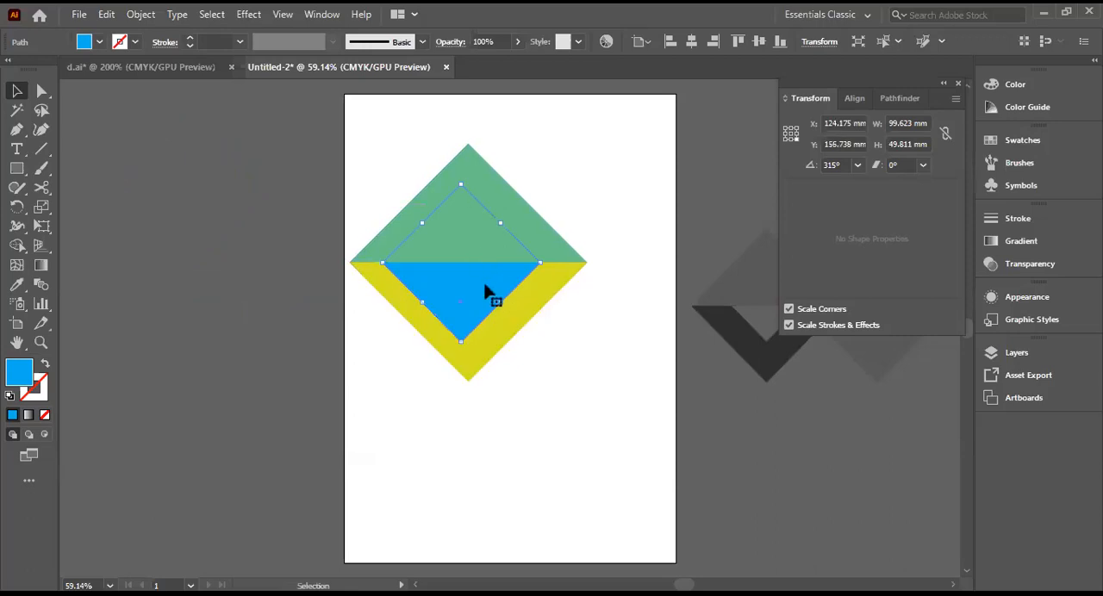
pyautogui.moveTo(472, 287)
pyautogui.mouseDown()
pyautogui.moveTo(482, 281)
pyautogui.moveTo(478, 290)
pyautogui.mouseUp()
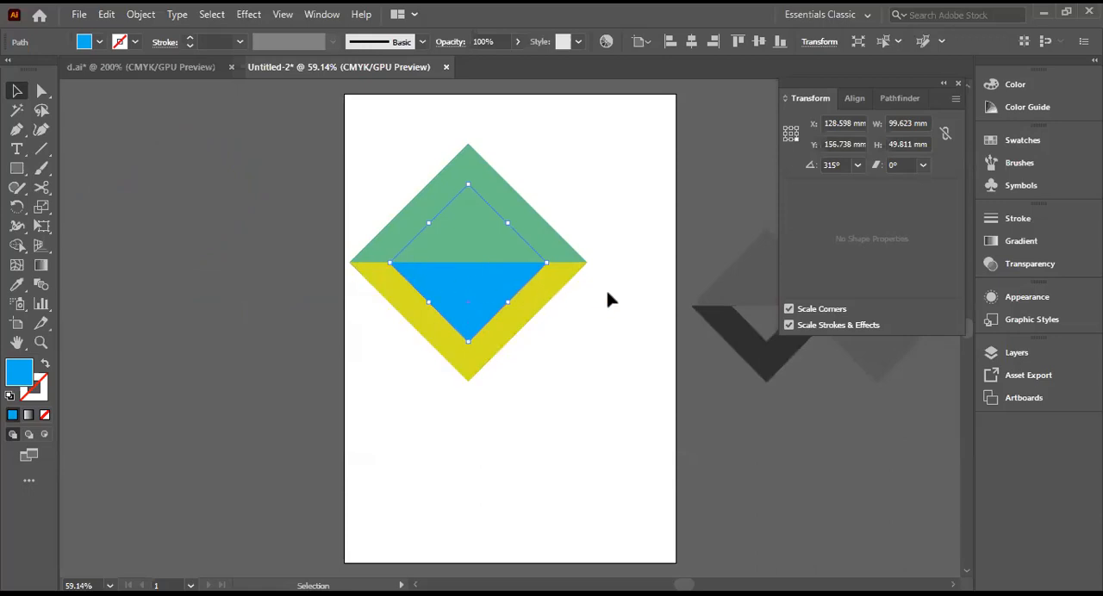
# Step: Try aligning the blue triangle alone to the horizontal center and left edge of the artboard
pyautogui.click(691, 45)
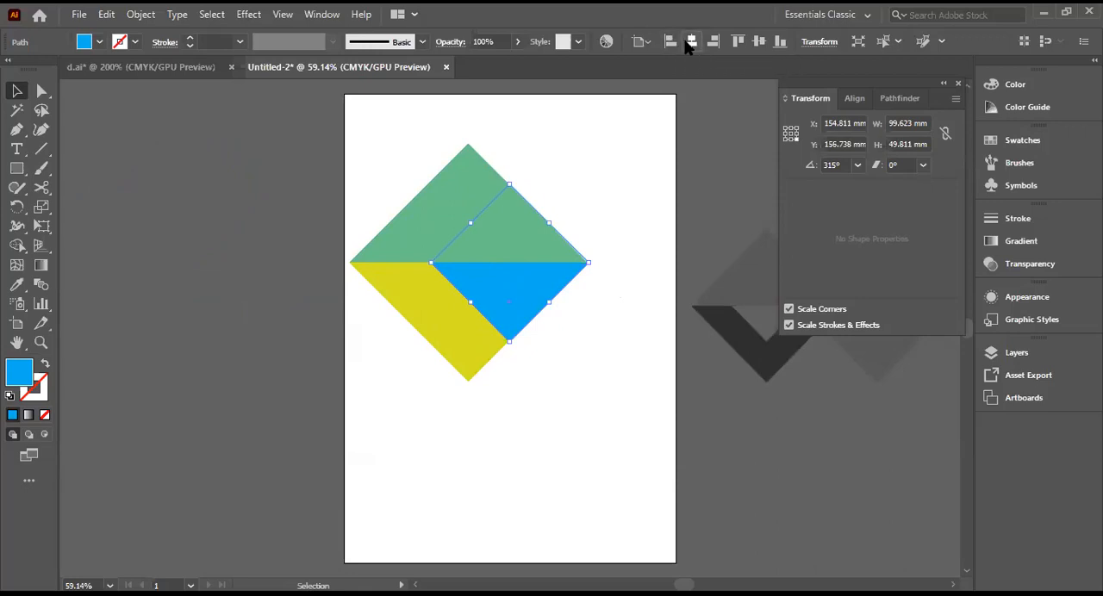
pyautogui.click(669, 43)
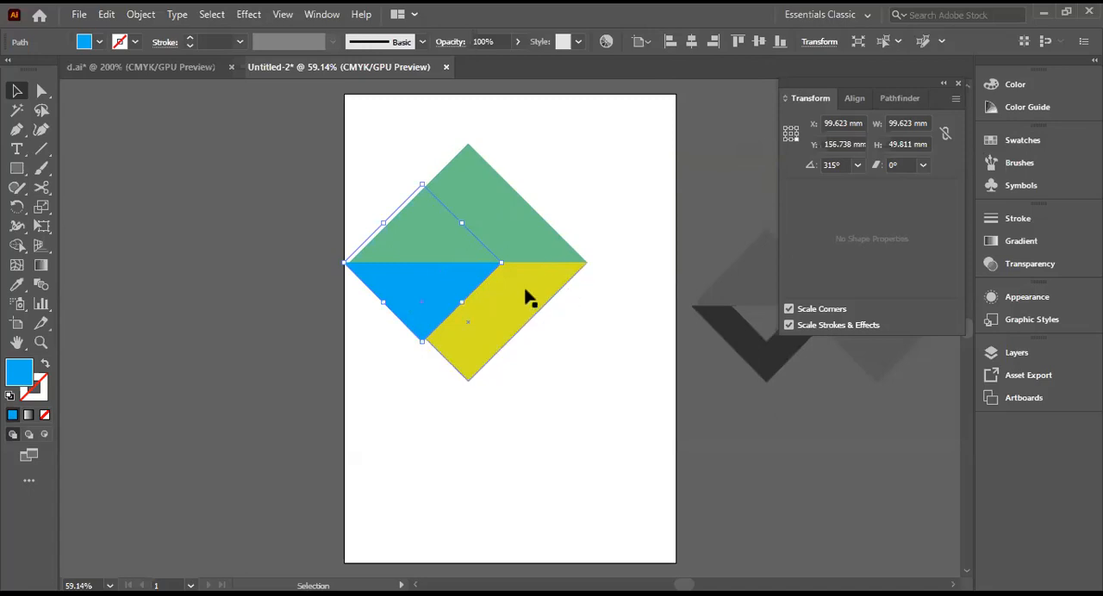
pyautogui.keyDown('shift'); pyautogui.click(441, 300); pyautogui.keyUp('shift')
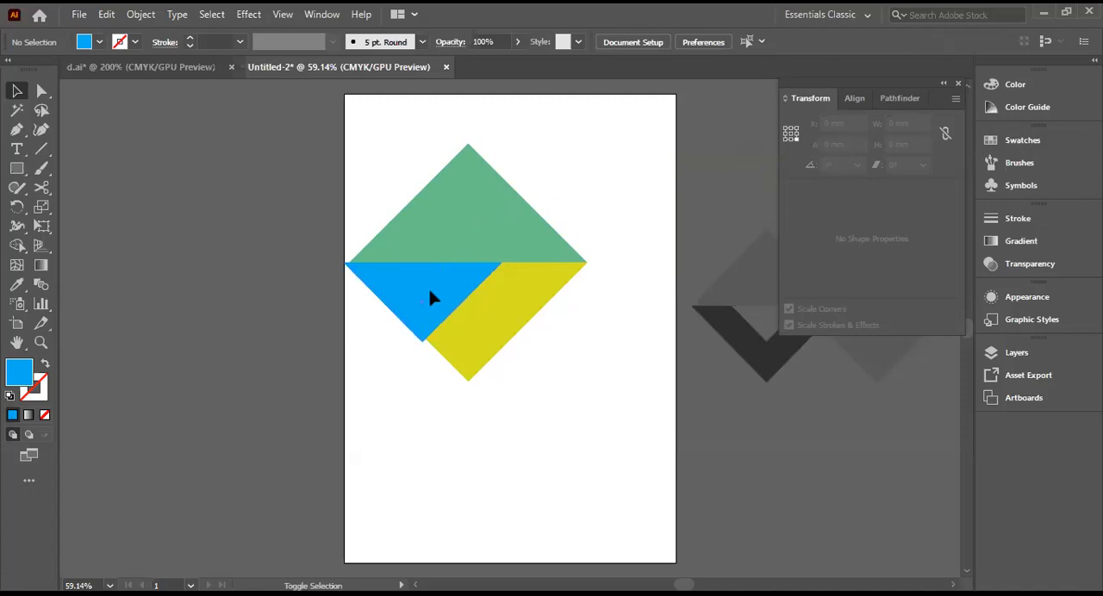
pyautogui.keyDown('shift'); pyautogui.click(431, 297); pyautogui.keyUp('shift')
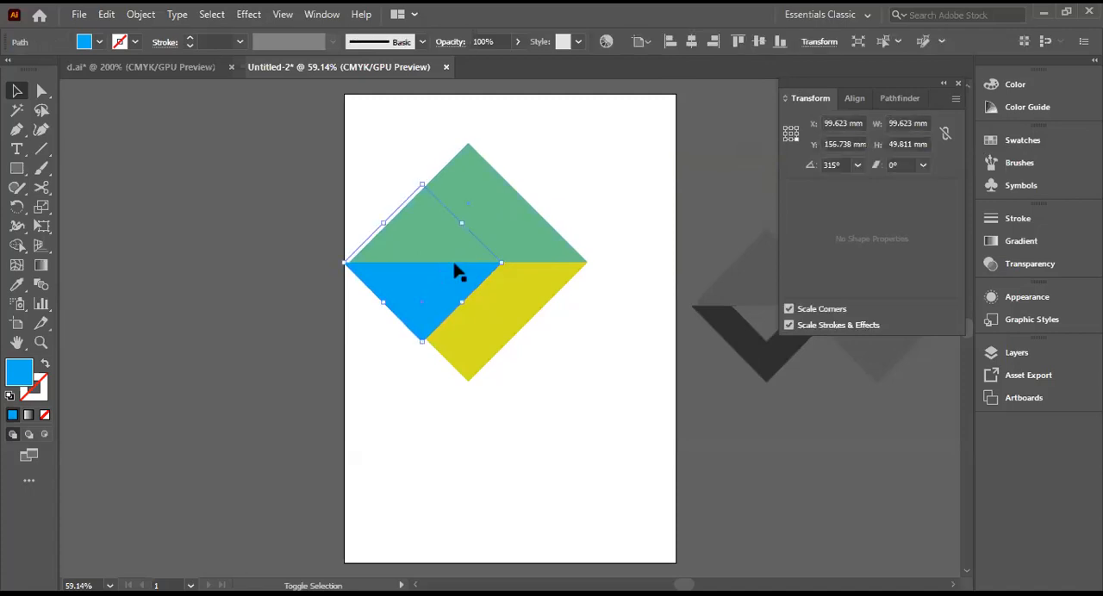
pyautogui.click(691, 42)
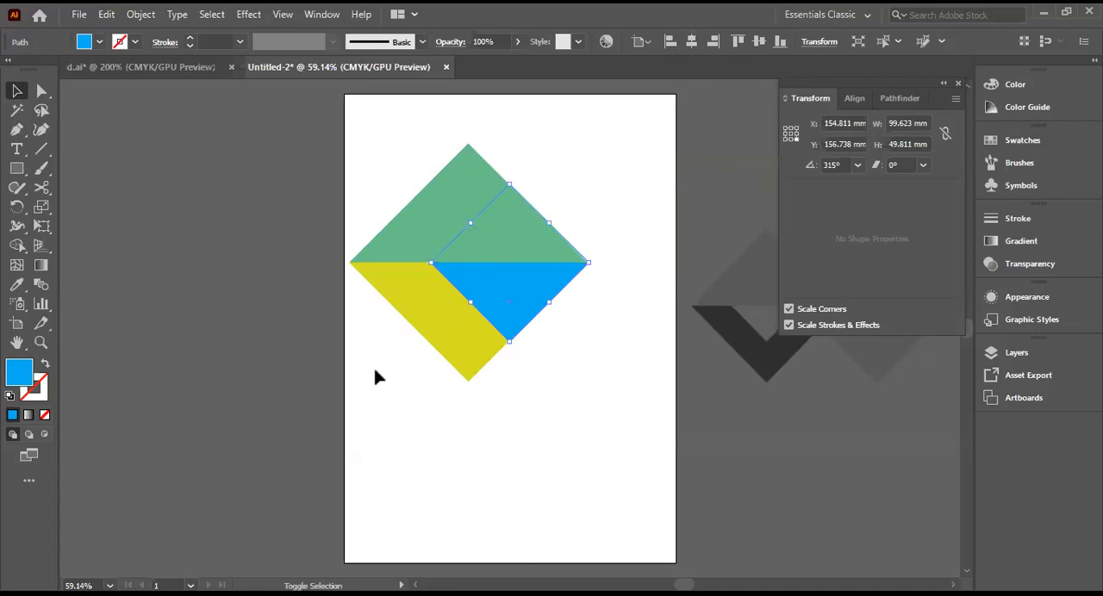
# Step: Align the blue and yellow triangles on their horizontal centers and place both directly beneath the green triangle
pyautogui.moveTo(369, 210); pyautogui.dragTo(443, 318)
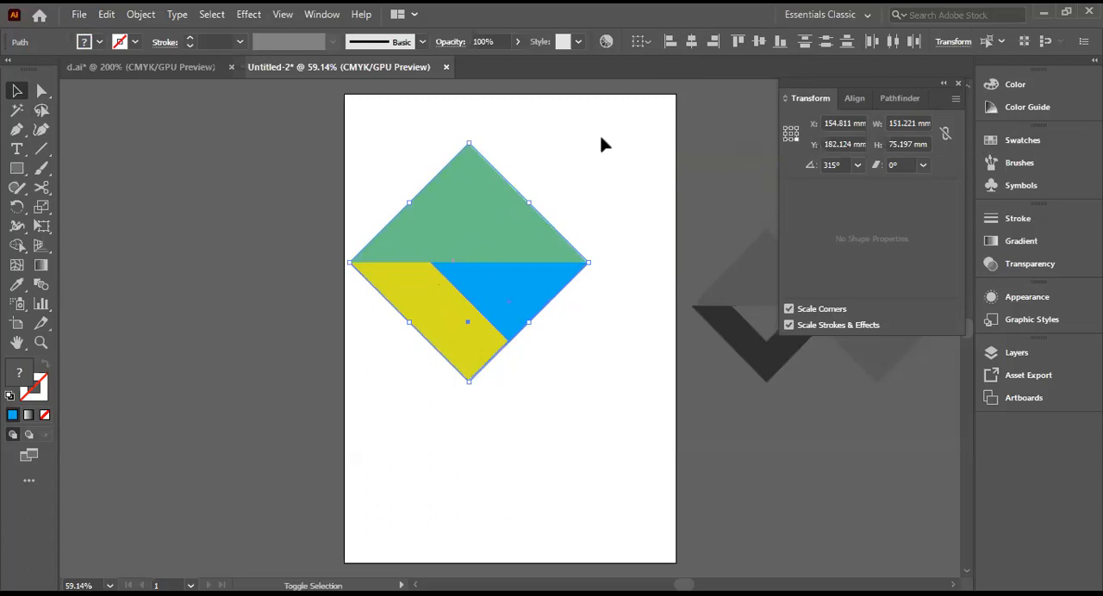
pyautogui.click(691, 41)
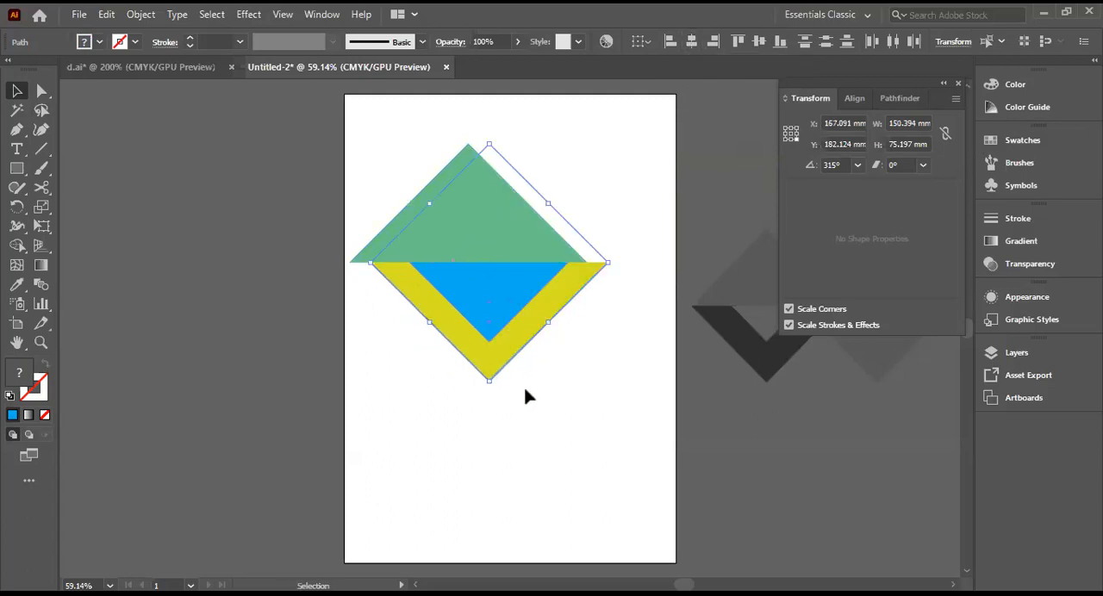
pyautogui.moveTo(468, 291); pyautogui.dragTo(446, 294)
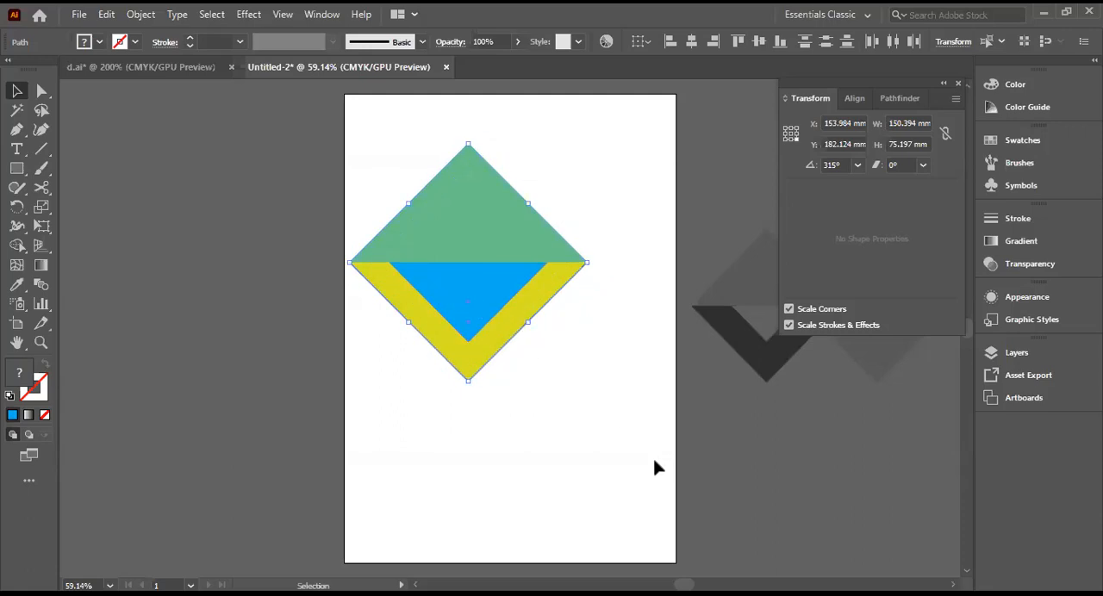
pyautogui.click(606, 416)
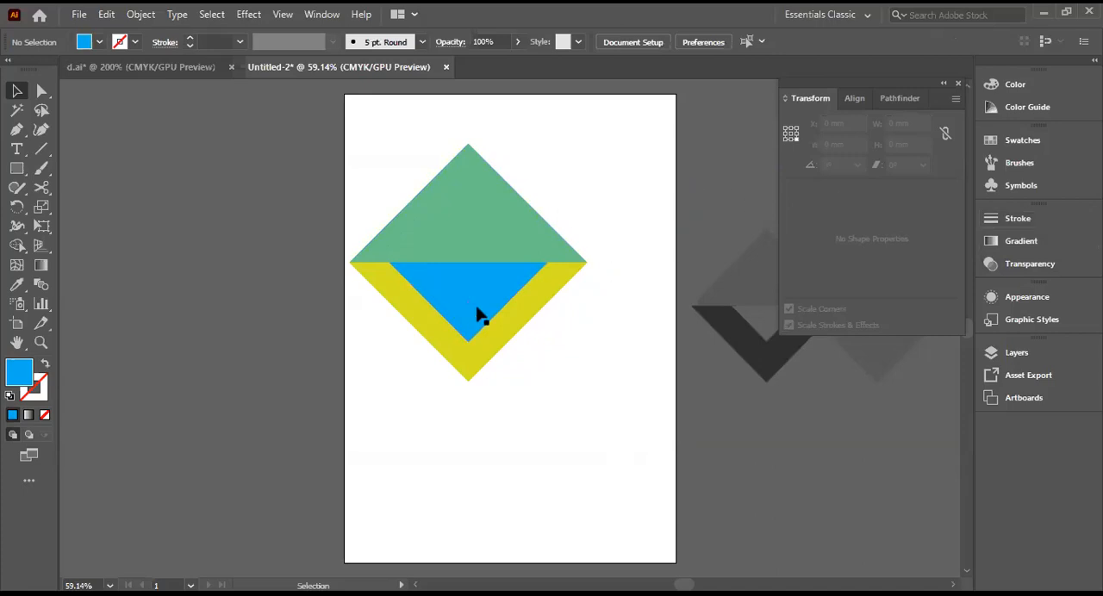
pyautogui.click(17, 92)
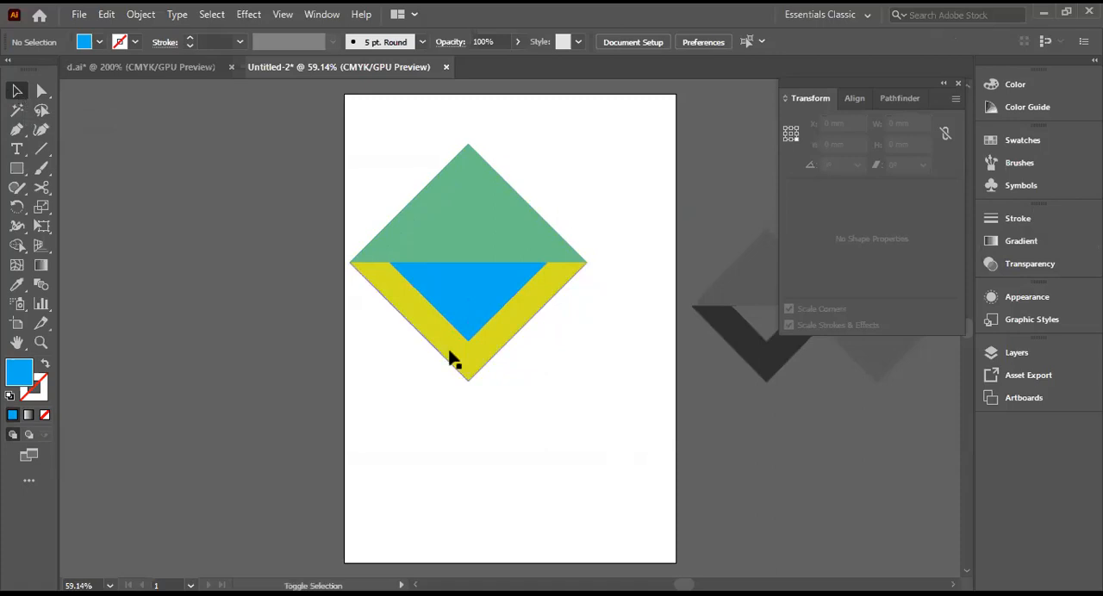
pyautogui.click(458, 320)
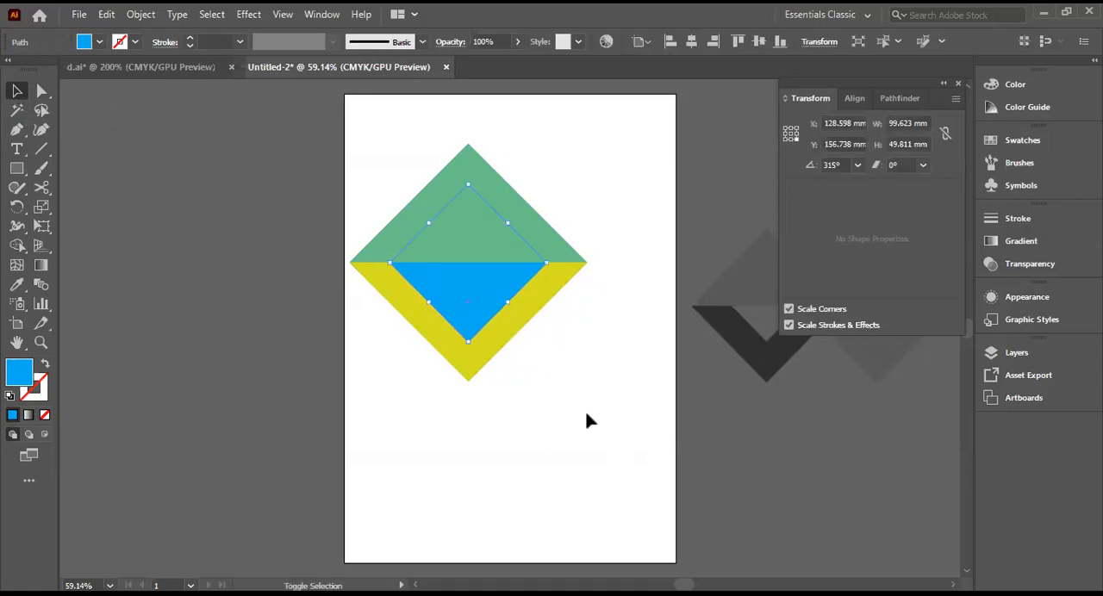
pyautogui.click(401, 436)
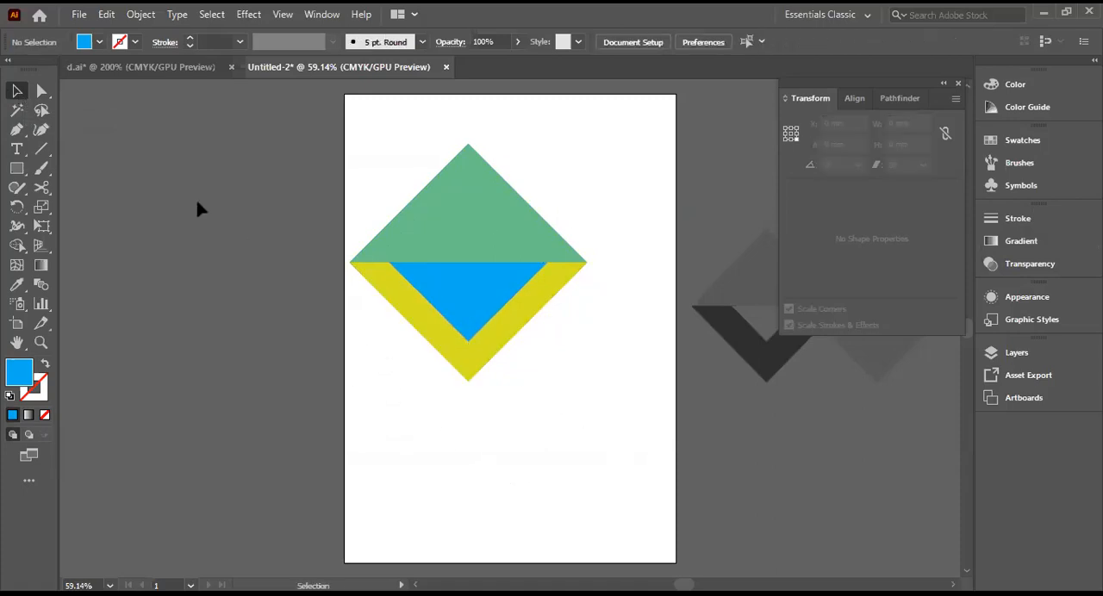
pyautogui.moveTo(348, 257); pyautogui.dragTo(626, 343)
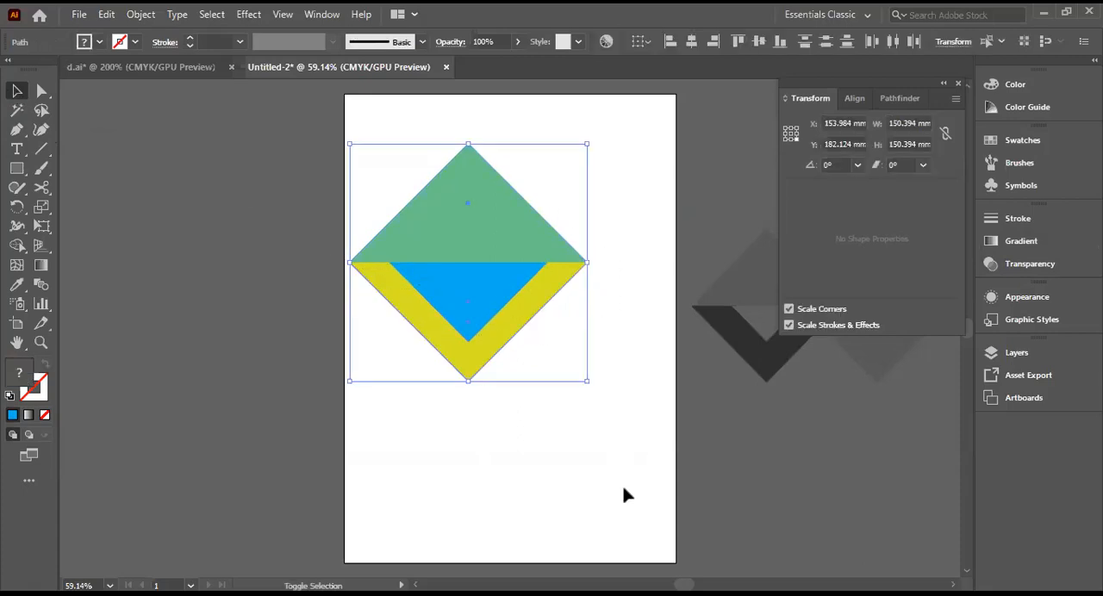
pyautogui.click(512, 463)
# Step: Reposition the blue triangle inside the yellow one, nudging it down until its upper edge meets the green triangle's base
pyautogui.moveTo(450, 313)
pyautogui.mouseDown()
pyautogui.moveTo(448, 328)
pyautogui.moveTo(455, 316)
pyautogui.mouseUp()
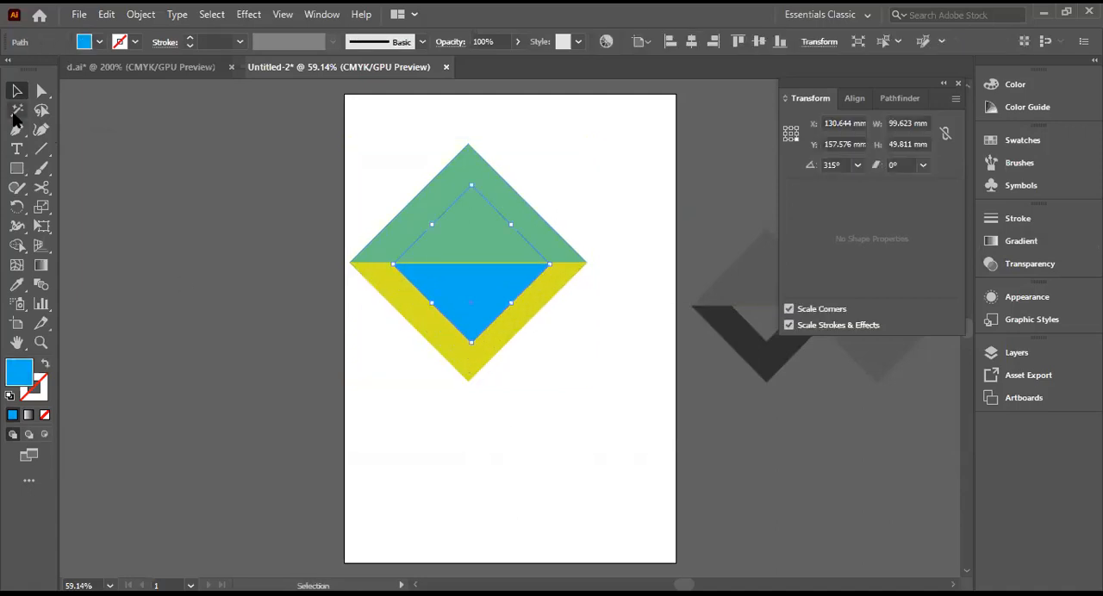
pyautogui.moveTo(446, 381); pyautogui.dragTo(389, 357)
pyautogui.moveTo(449, 296); pyautogui.dragTo(448, 301)
pyautogui.click(447, 303)
pyautogui.moveTo(482, 287); pyautogui.dragTo(484, 284)
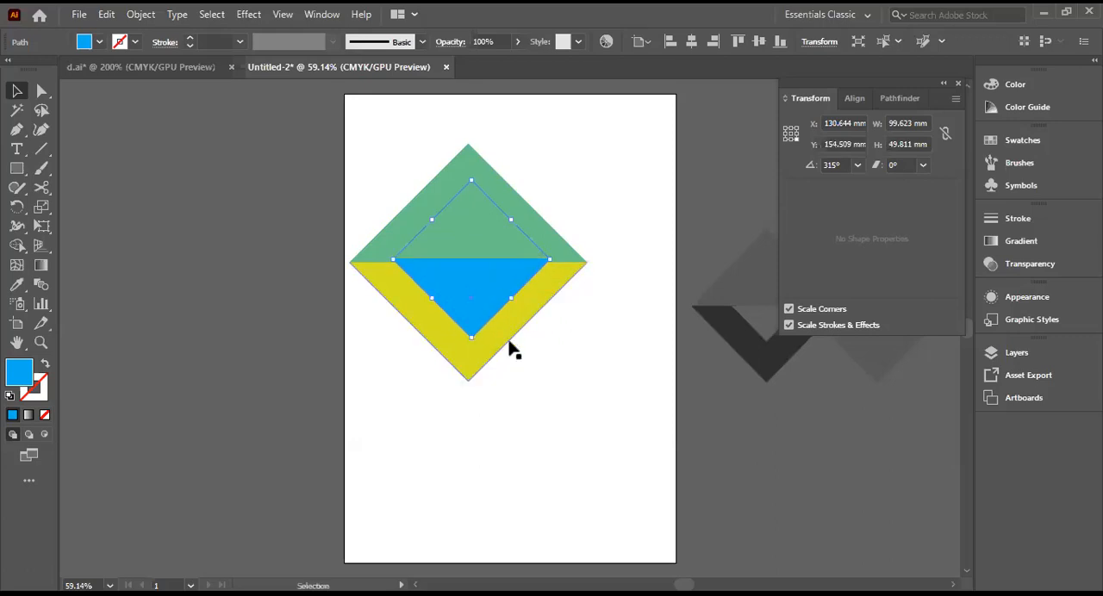
pyautogui.press('Down')
pyautogui.press('Down')
pyautogui.press('Down')
pyautogui.press('Down')
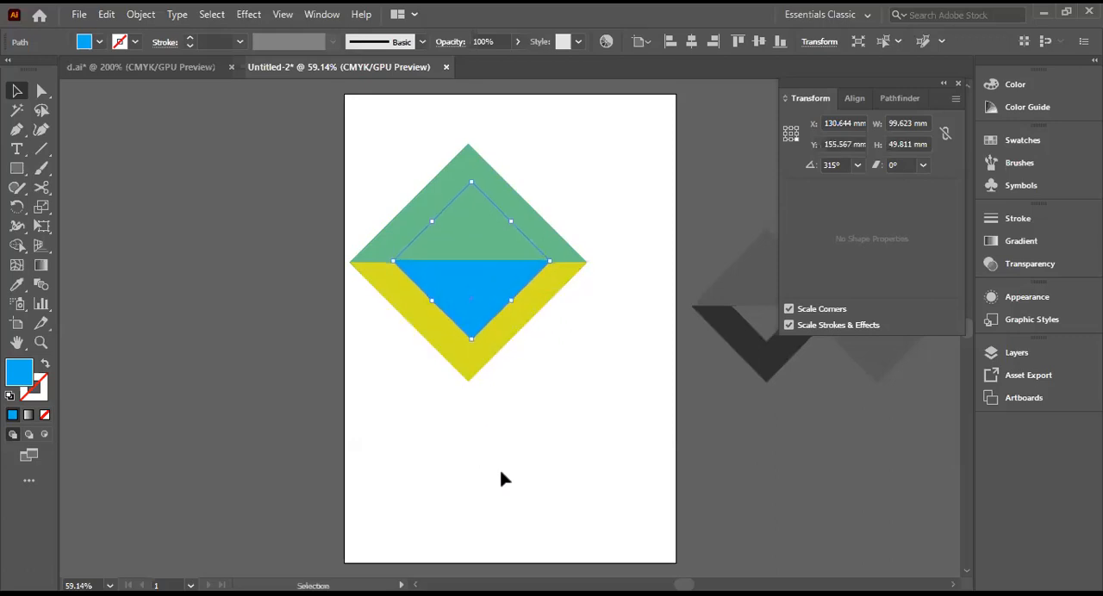
pyautogui.press('Down')
pyautogui.press('Down')
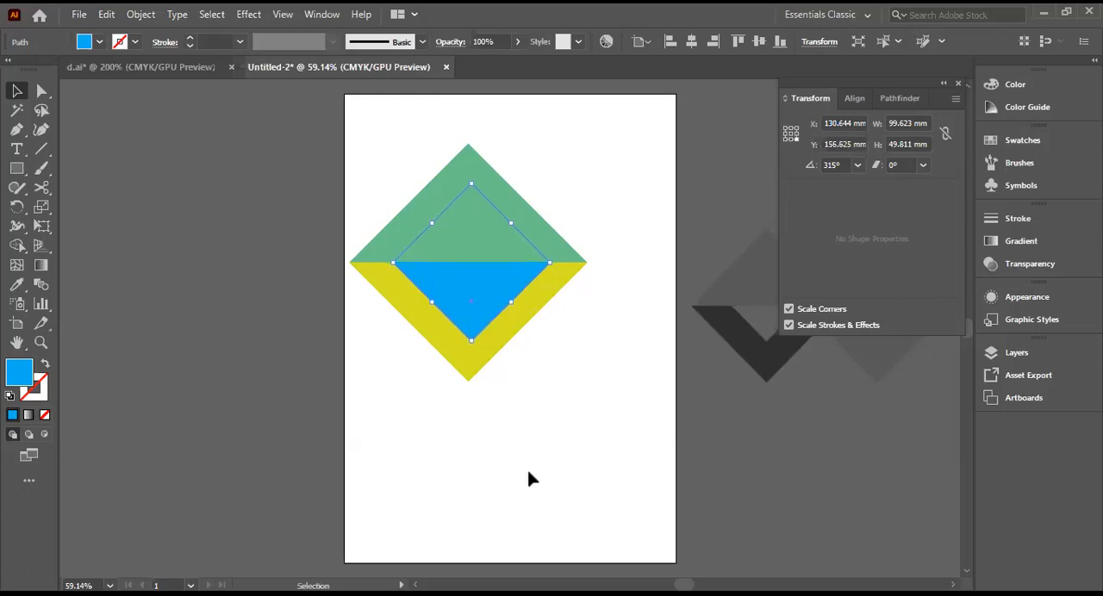
pyautogui.click(531, 421)
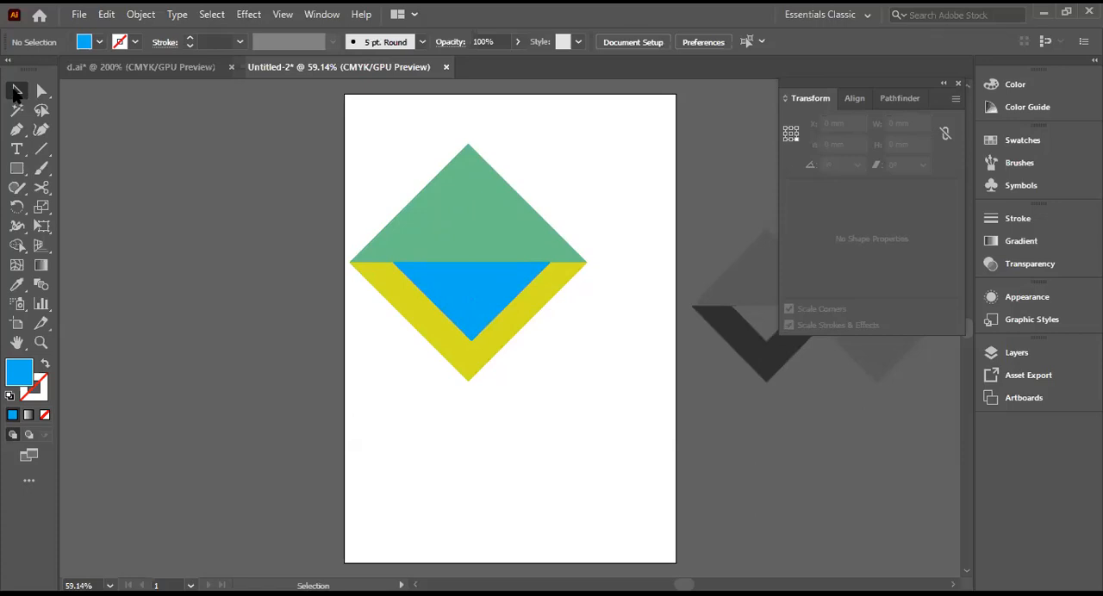
# Step: Subtract the blue triangle from the yellow one with Pathfinder's Minus Front to form a V shape
pyautogui.moveTo(419, 404); pyautogui.dragTo(396, 355)
pyautogui.click(463, 350)
pyautogui.keyDown('shift'); pyautogui.click(465, 316); pyautogui.keyUp('shift')
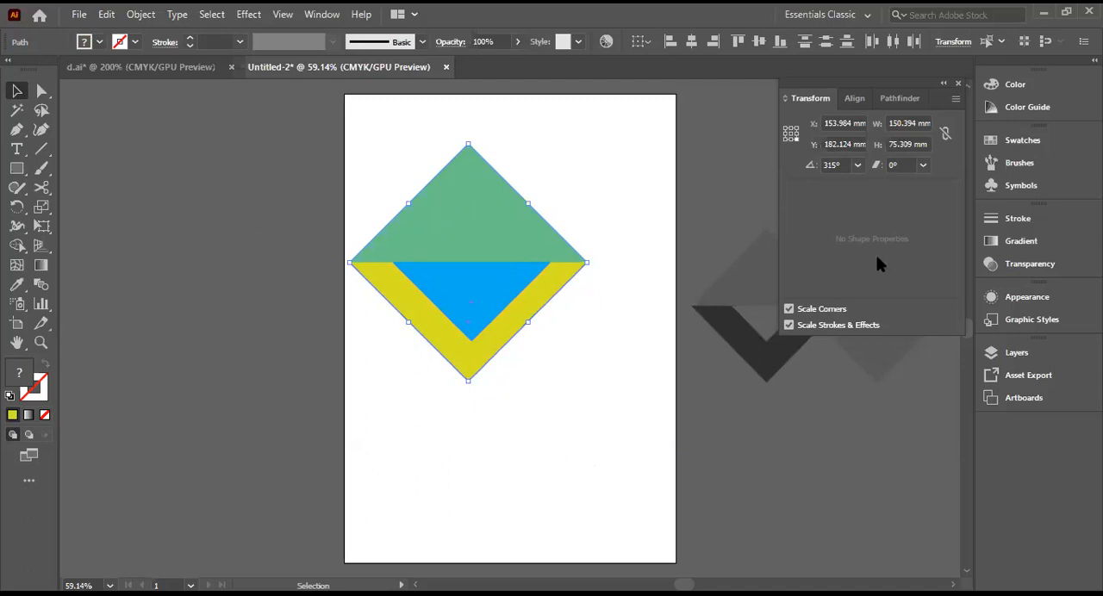
pyautogui.click(912, 101)
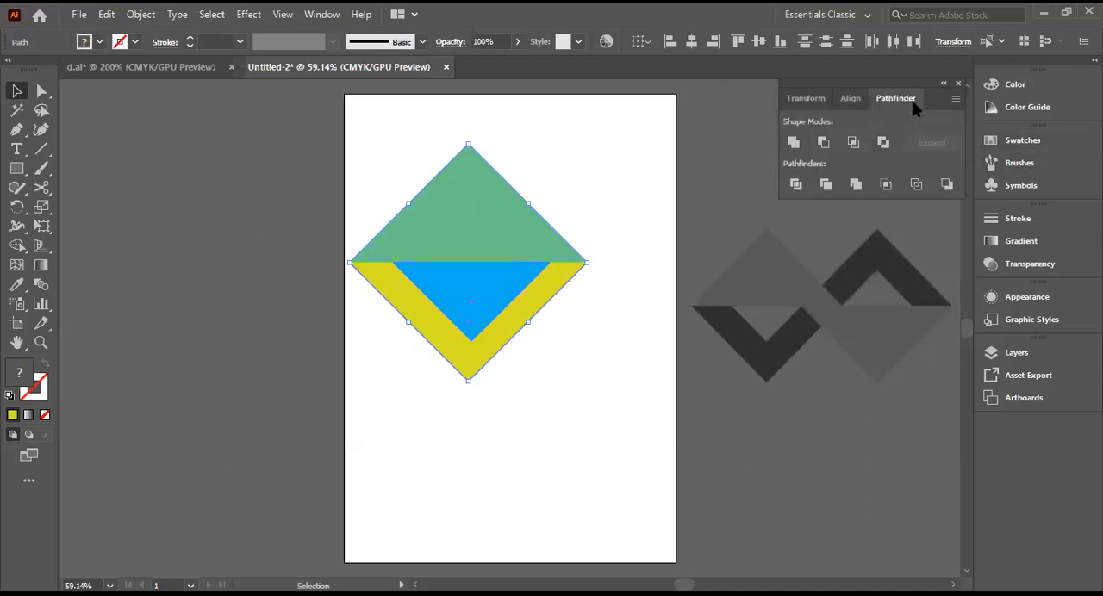
pyautogui.click(823, 142)
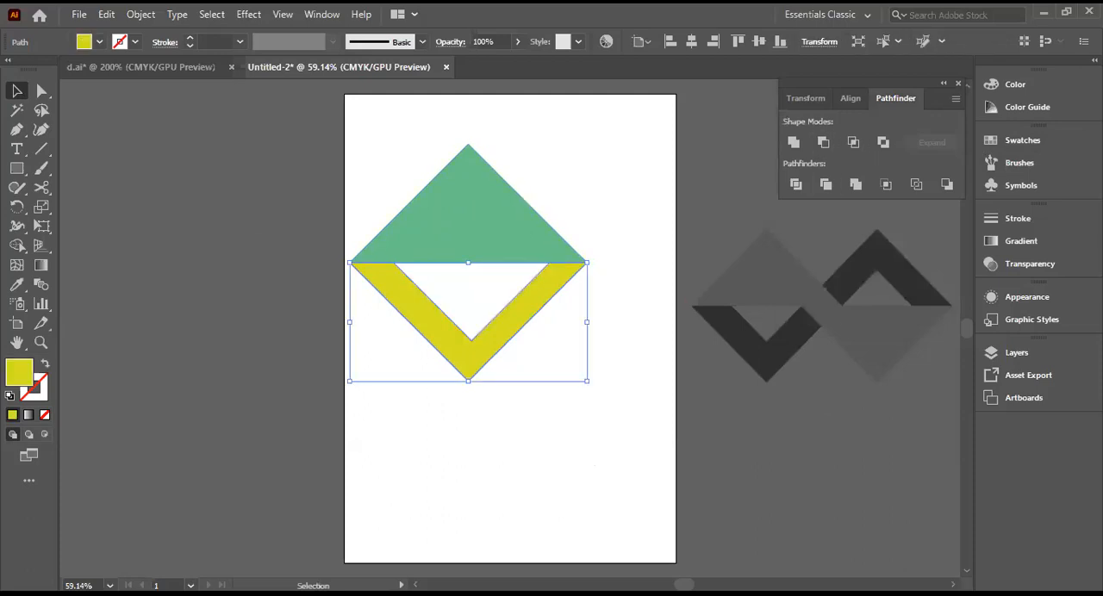
pyautogui.click(575, 497)
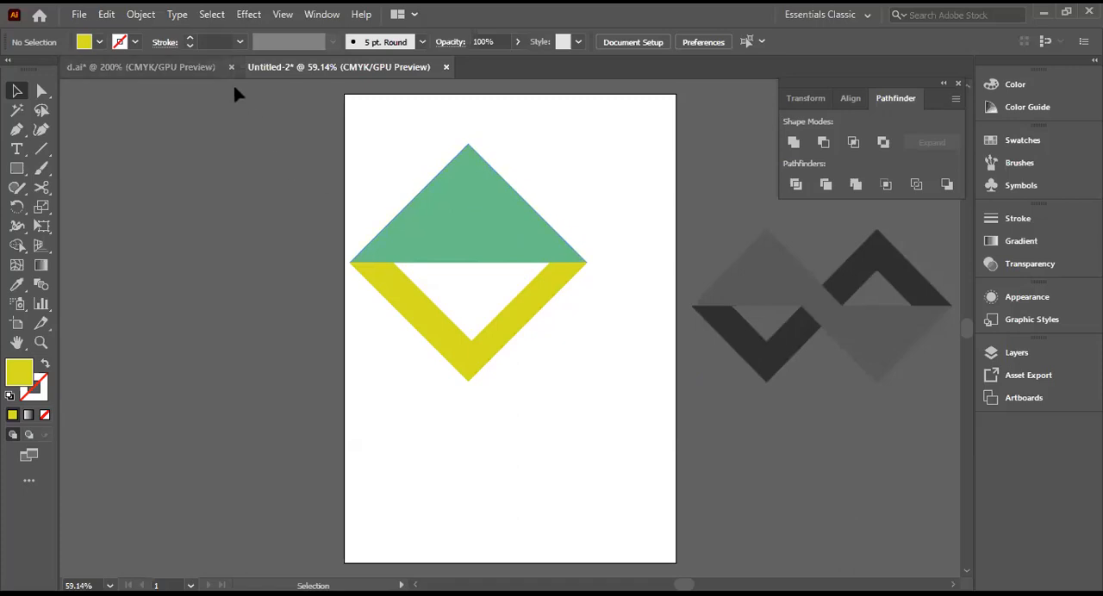
# Step: Try merging the green triangle and yellow V with Pathfinder's Unite, and undo the merge
pyautogui.click(211, 15)
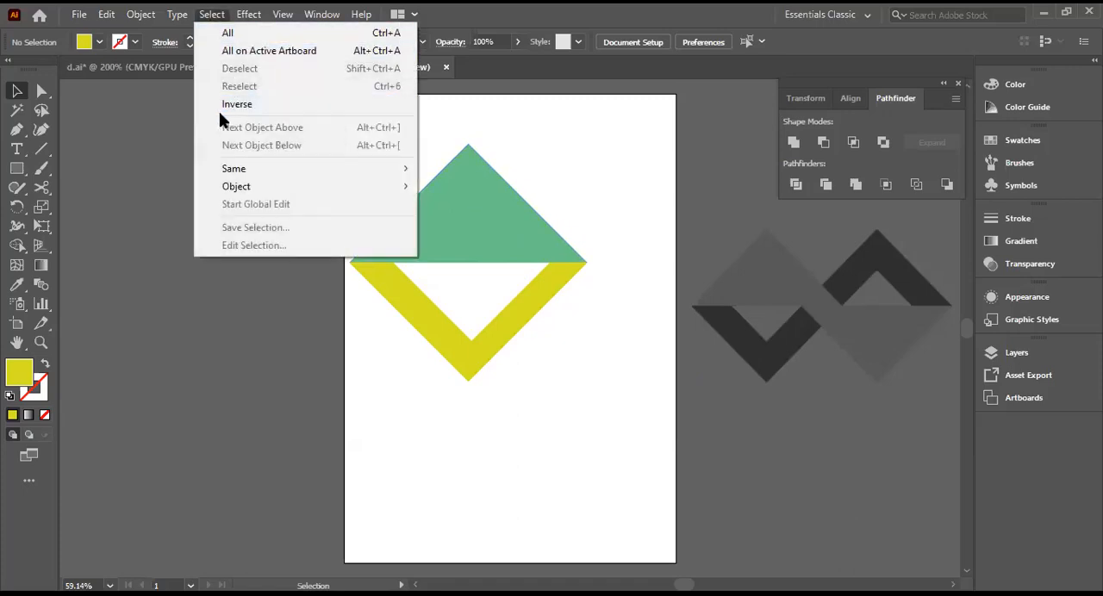
pyautogui.click(129, 162)
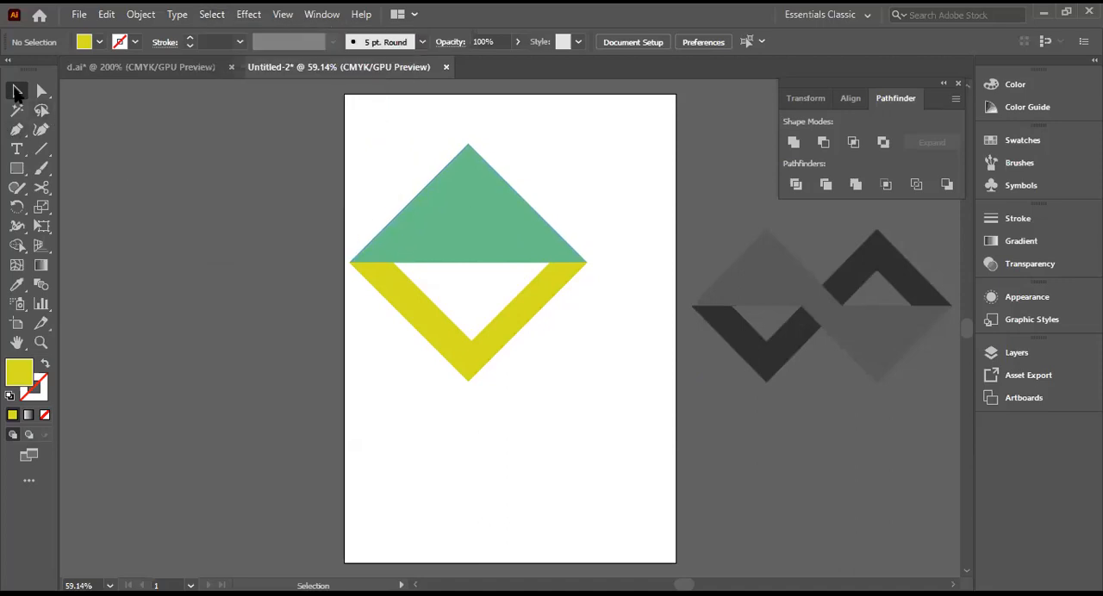
pyautogui.moveTo(364, 195); pyautogui.dragTo(561, 355)
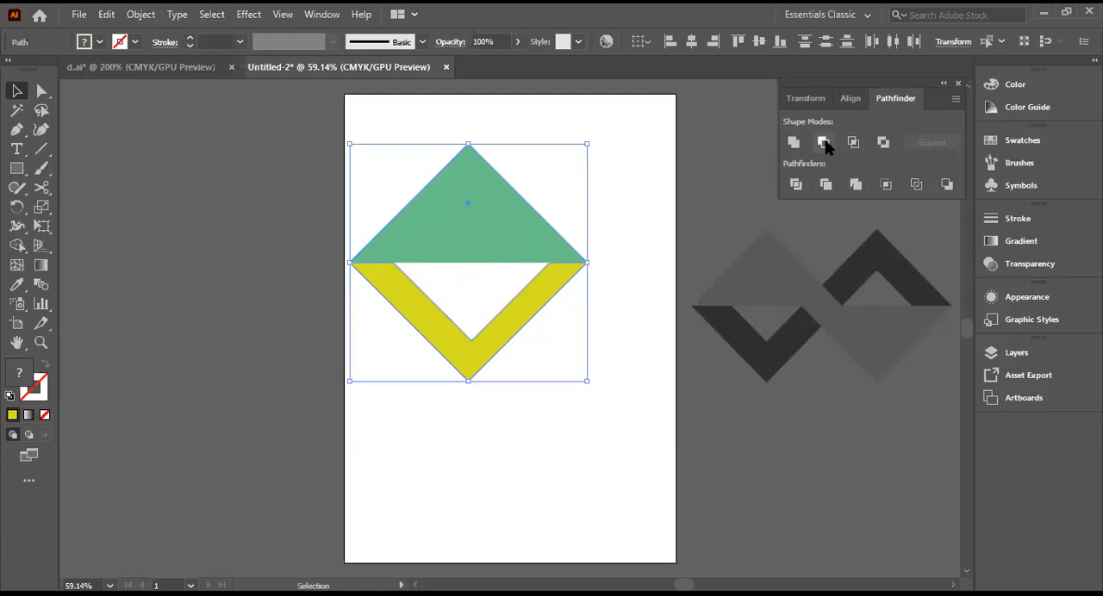
pyautogui.click(793, 142)
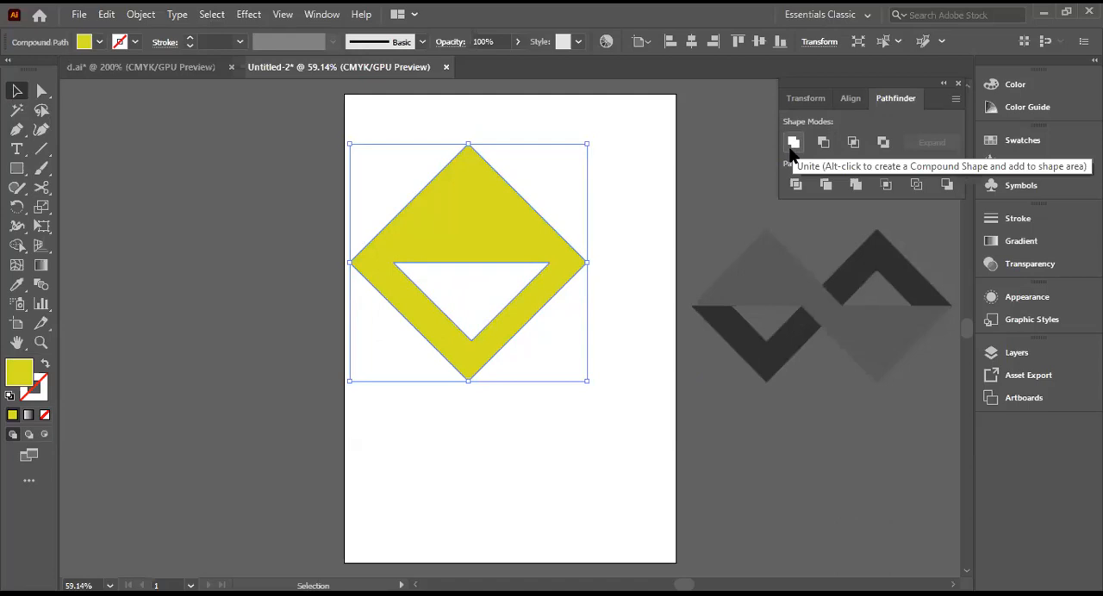
pyautogui.press('Down')
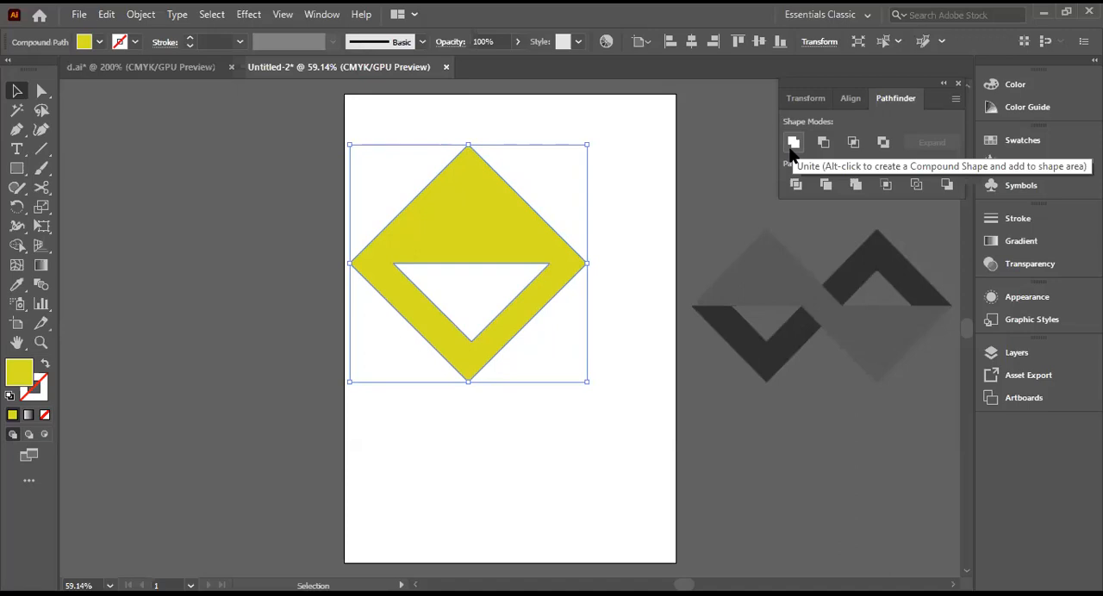
pyautogui.press('Up')
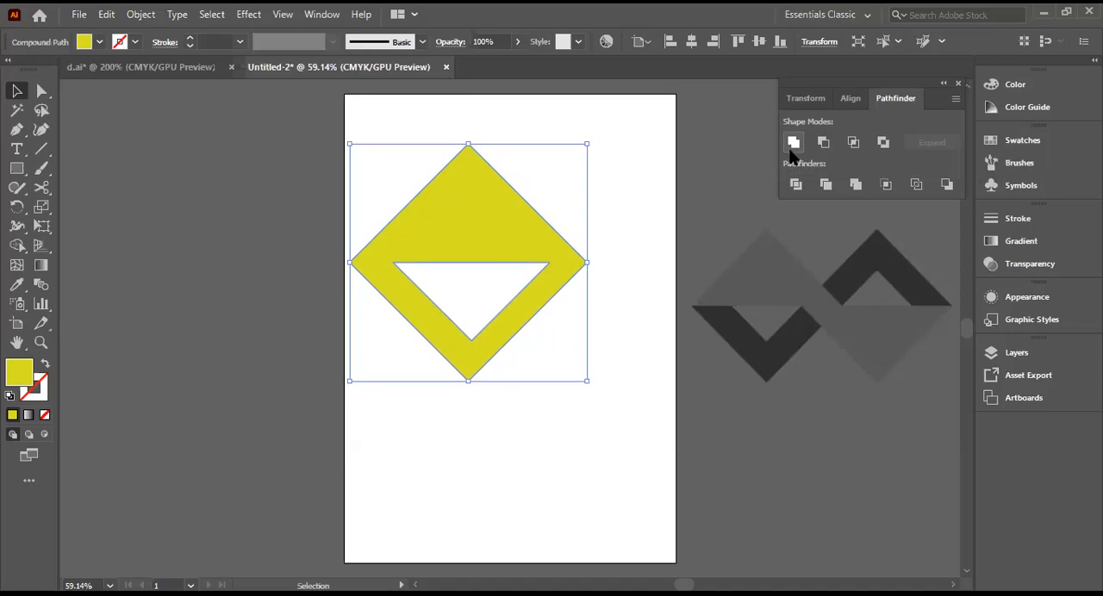
pyautogui.hotkey('ctrl', 'z')
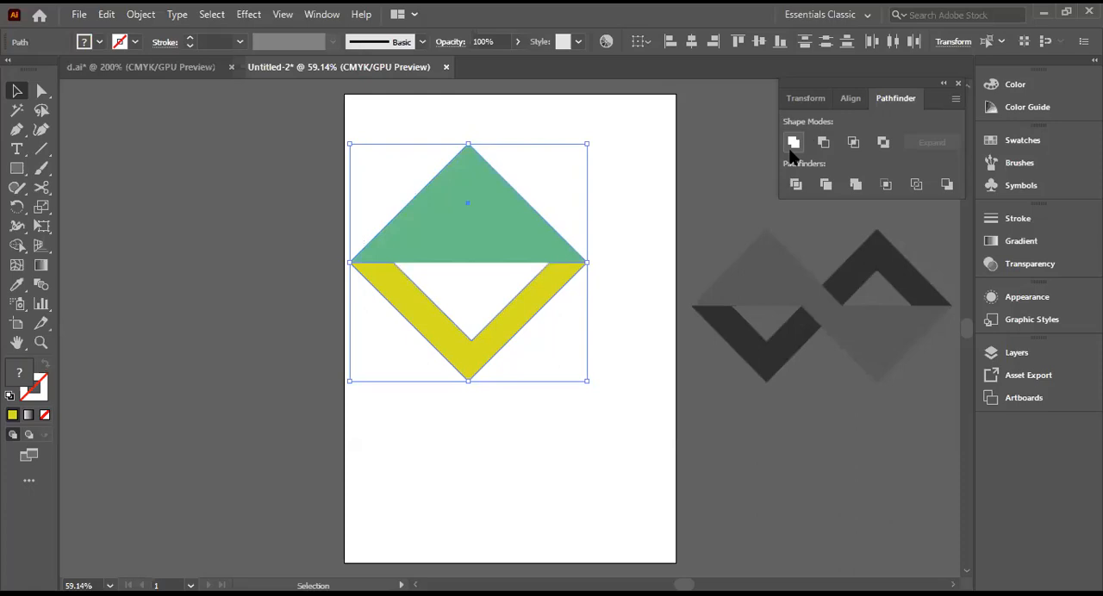
# Step: Try combining the green triangle and yellow V with Pathfinder's Exclude, undo it and clear the selection
pyautogui.click(883, 144)
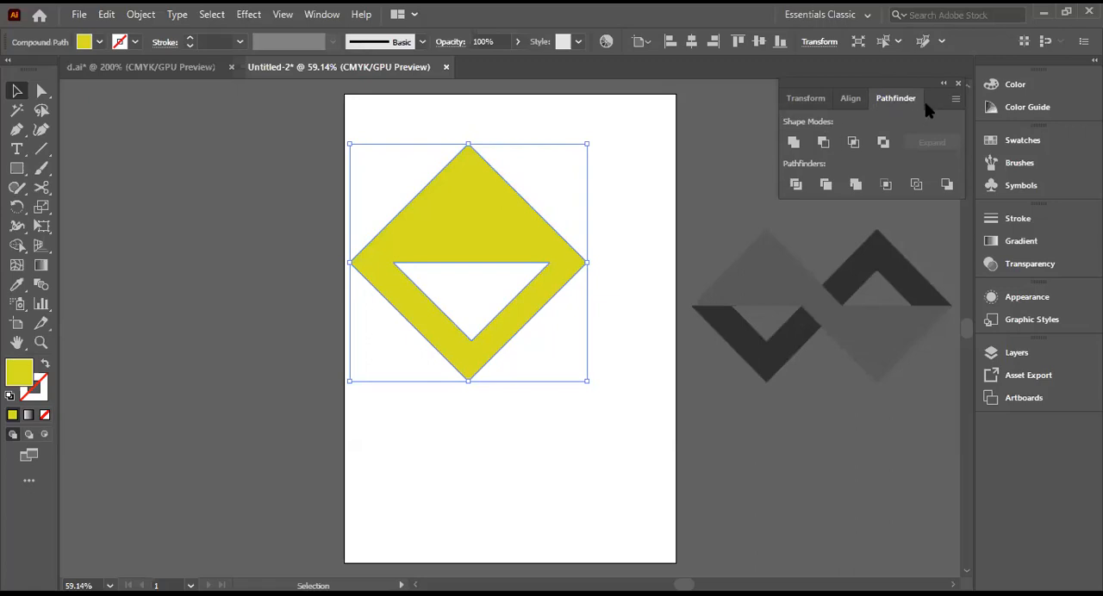
pyautogui.hotkey('ctrl', 'z')
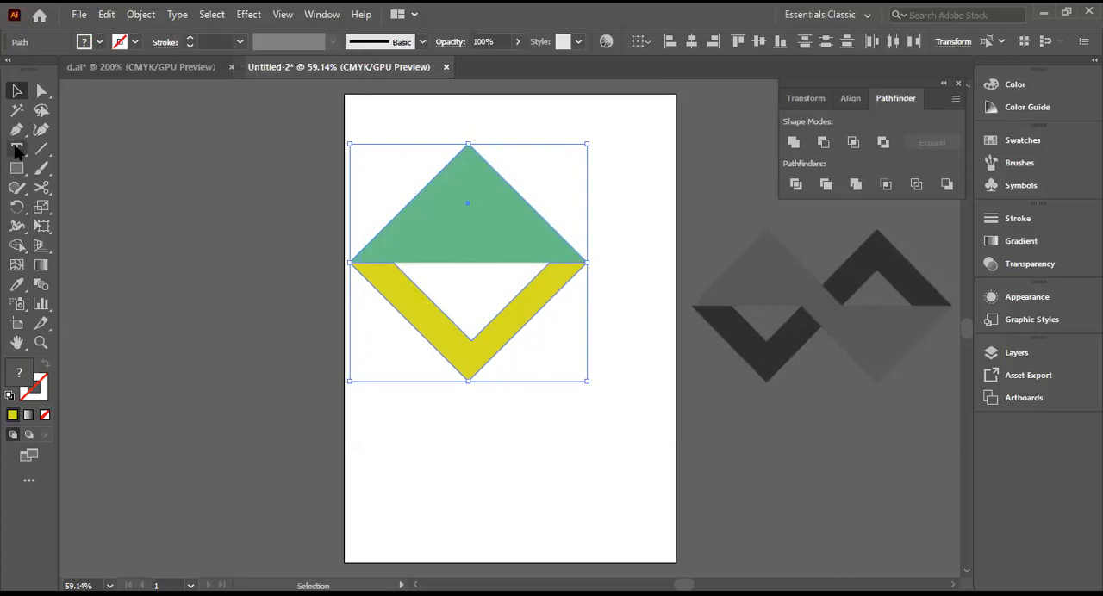
pyautogui.click(267, 210)
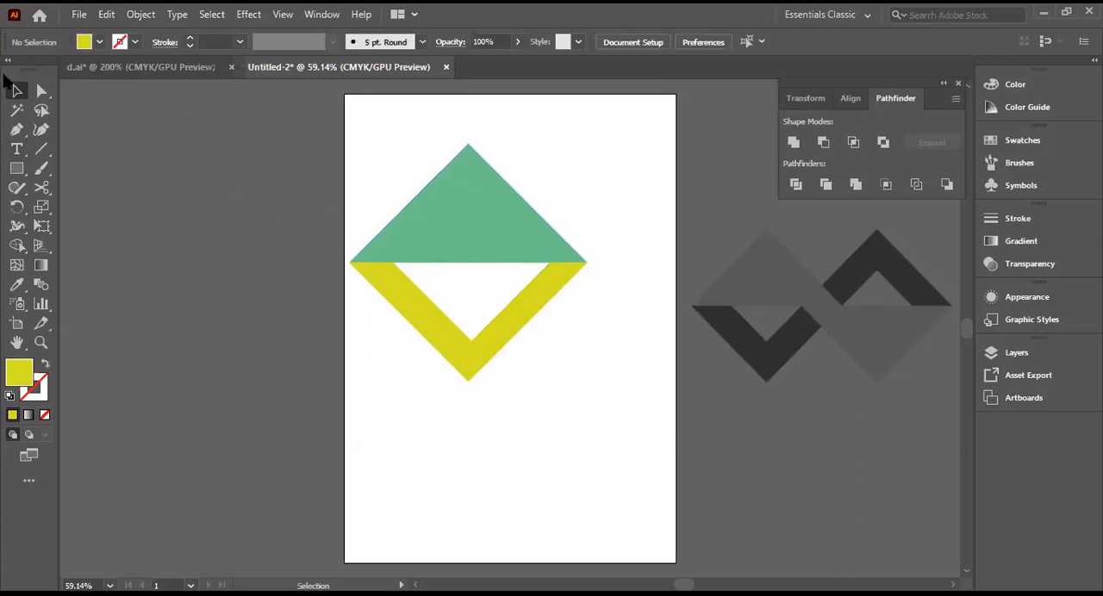
# Step: Duplicate the green triangle and yellow V to the left of the artboard and delete the original pair
pyautogui.click(16, 90)
pyautogui.moveTo(361, 152); pyautogui.dragTo(608, 381)
pyautogui.moveTo(504, 268); pyautogui.dragTo(277, 254)
pyautogui.moveTo(433, 239)
pyautogui.mouseDown()
pyautogui.moveTo(480, 239)
pyautogui.moveTo(441, 209)
pyautogui.moveTo(450, 231)
pyautogui.mouseUp()
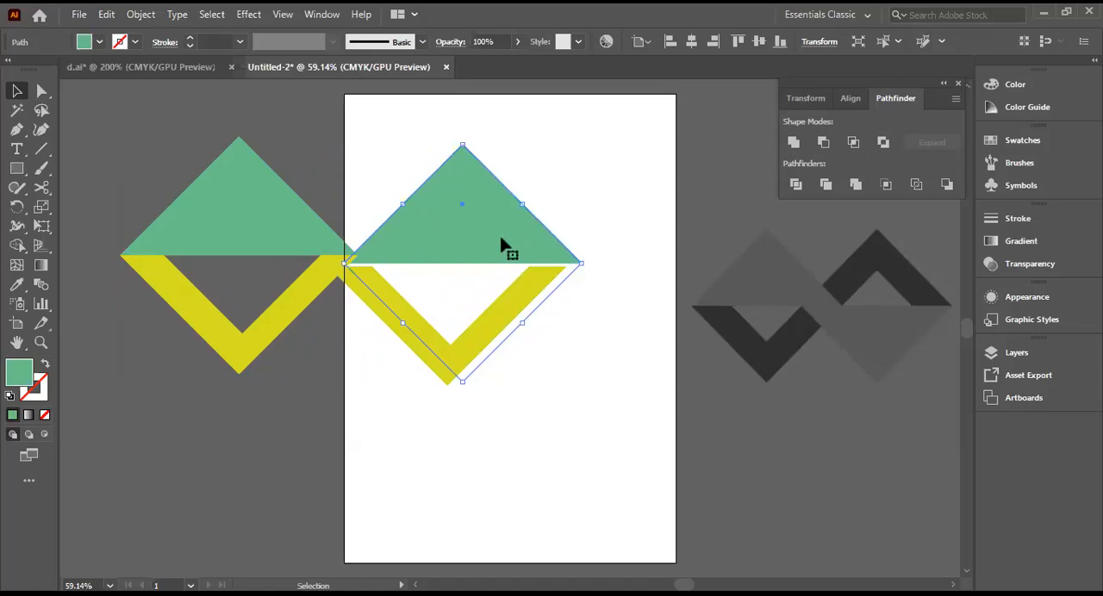
pyautogui.press('Delete')
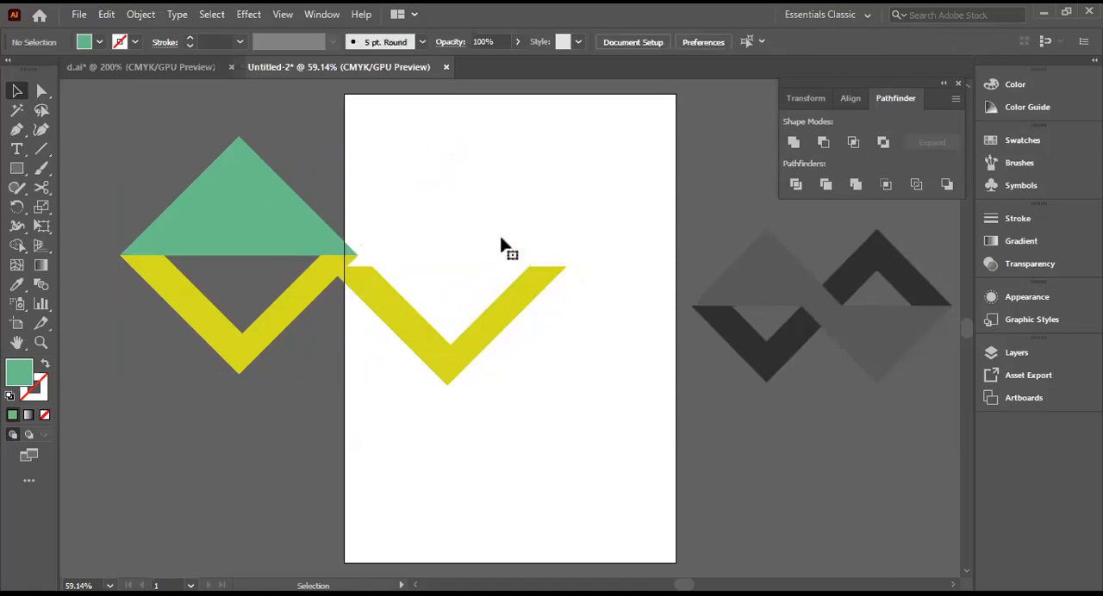
pyautogui.click(465, 356)
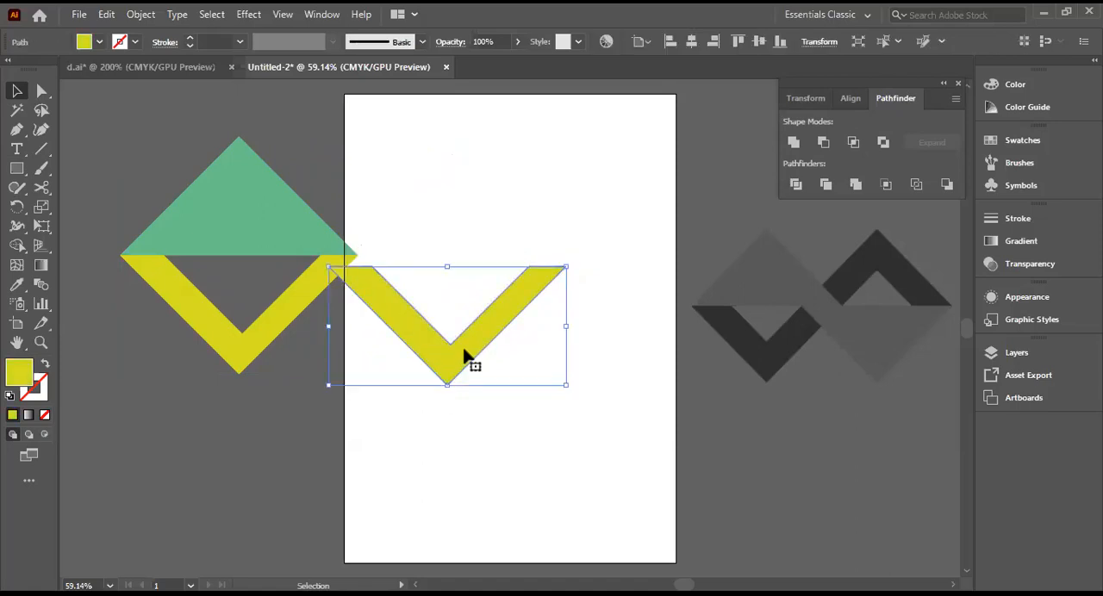
pyautogui.press('Delete')
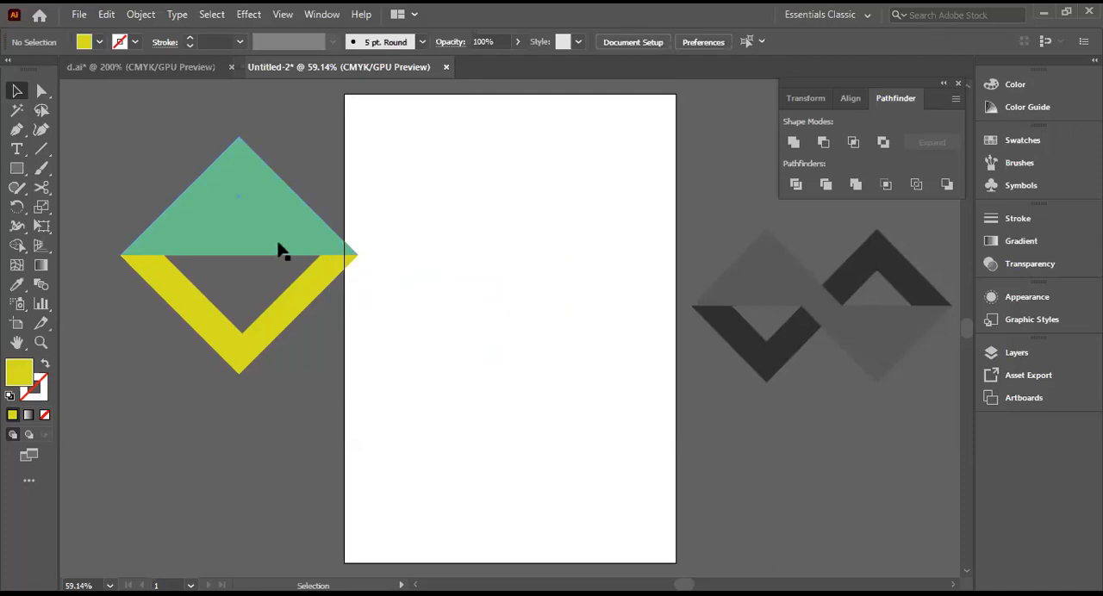
# Step: Undo the deletions and the duplication, going back to a single green triangle and yellow V pair
pyautogui.moveTo(199, 223)
pyautogui.mouseDown()
pyautogui.moveTo(423, 231)
pyautogui.moveTo(322, 207)
pyautogui.moveTo(239, 202)
pyautogui.moveTo(204, 217)
pyautogui.mouseUp()
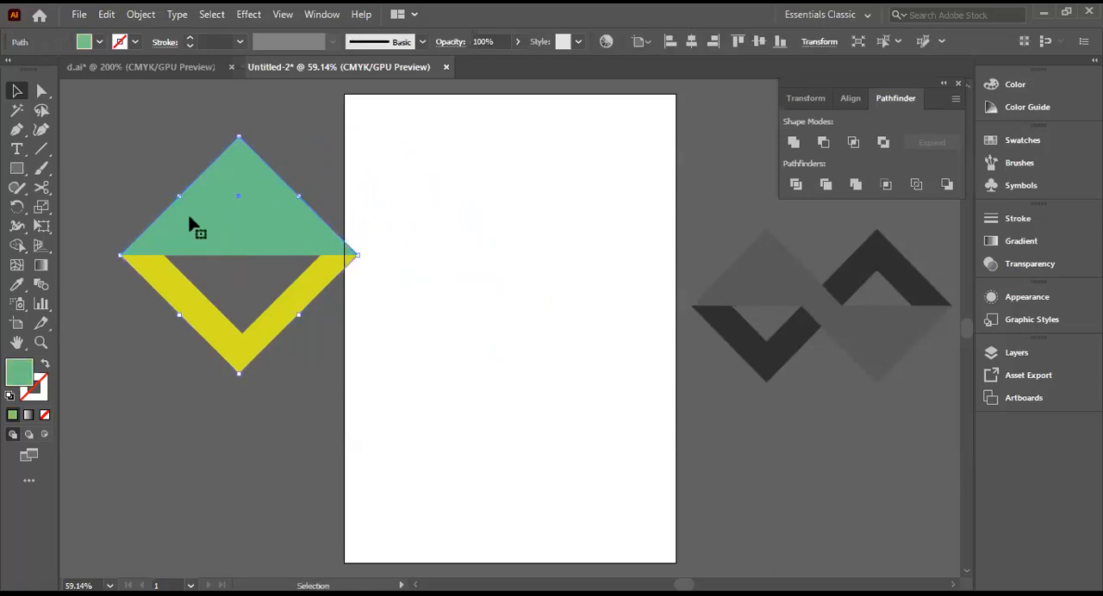
pyautogui.keyDown('ctrl'); pyautogui.click(159, 254); pyautogui.keyUp('ctrl')
pyautogui.hotkey('ctrl', 'z')
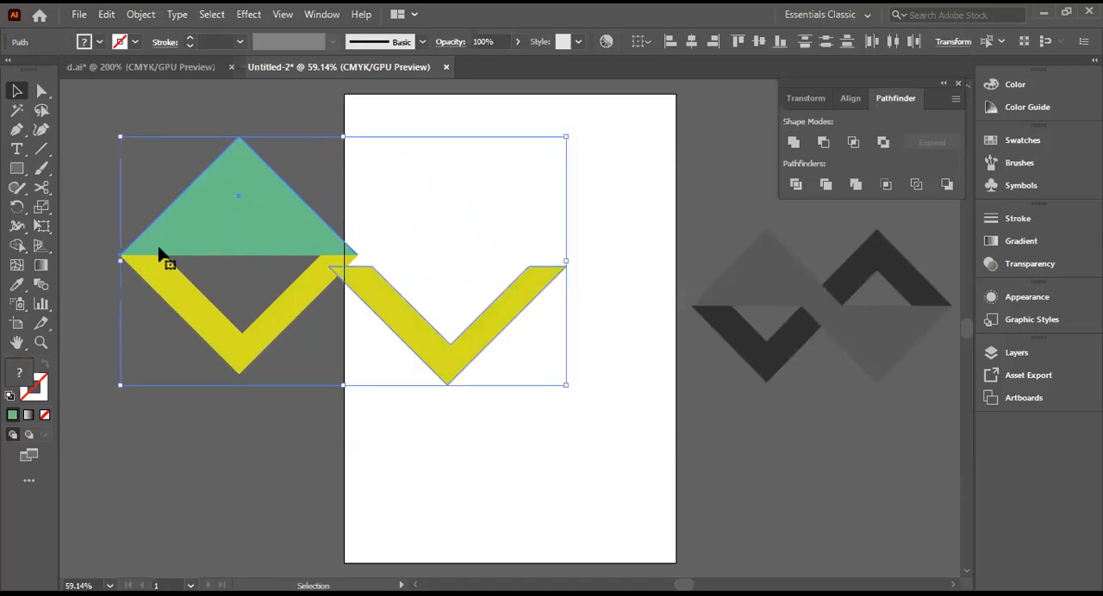
pyautogui.hotkey('ctrl', 'z')
pyautogui.hotkey('ctrl', 'z')
pyautogui.hotkey('ctrl', 'z')
pyautogui.hotkey('ctrl', 'z')
pyautogui.hotkey('ctrl', 'z')
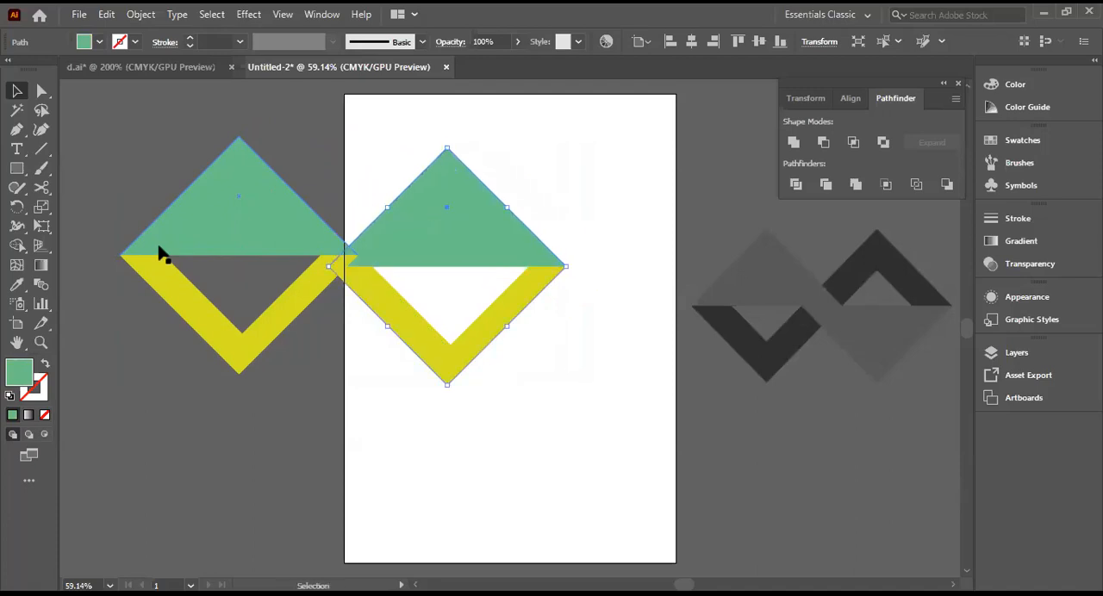
pyautogui.hotkey('ctrl', 'z')
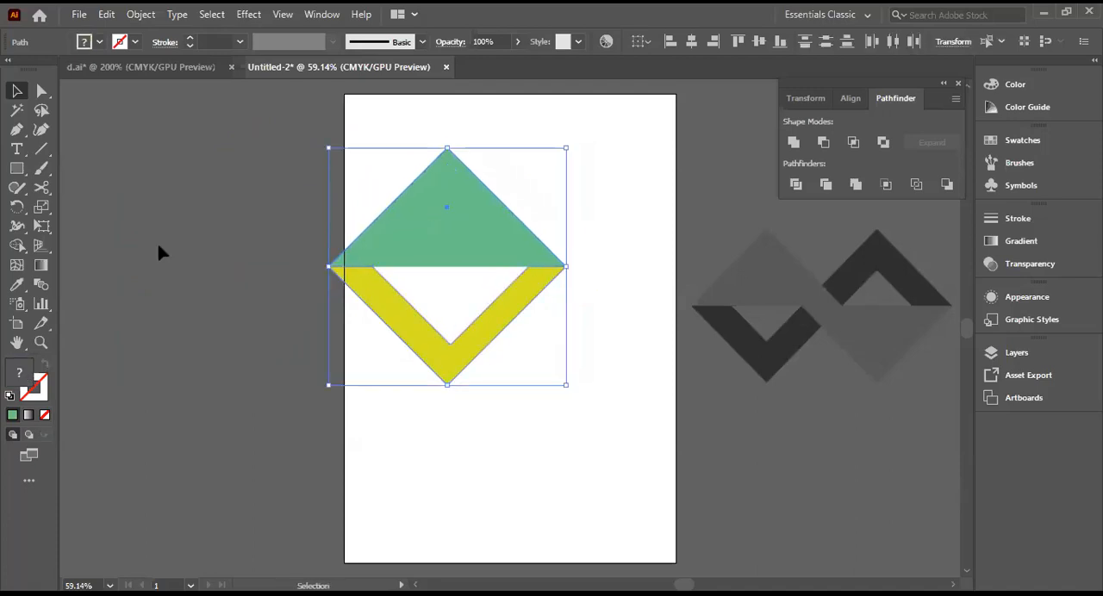
# Step: Move the green triangle and yellow V together to the artboard's upper middle and select both shapes again
pyautogui.moveTo(475, 246); pyautogui.dragTo(534, 241)
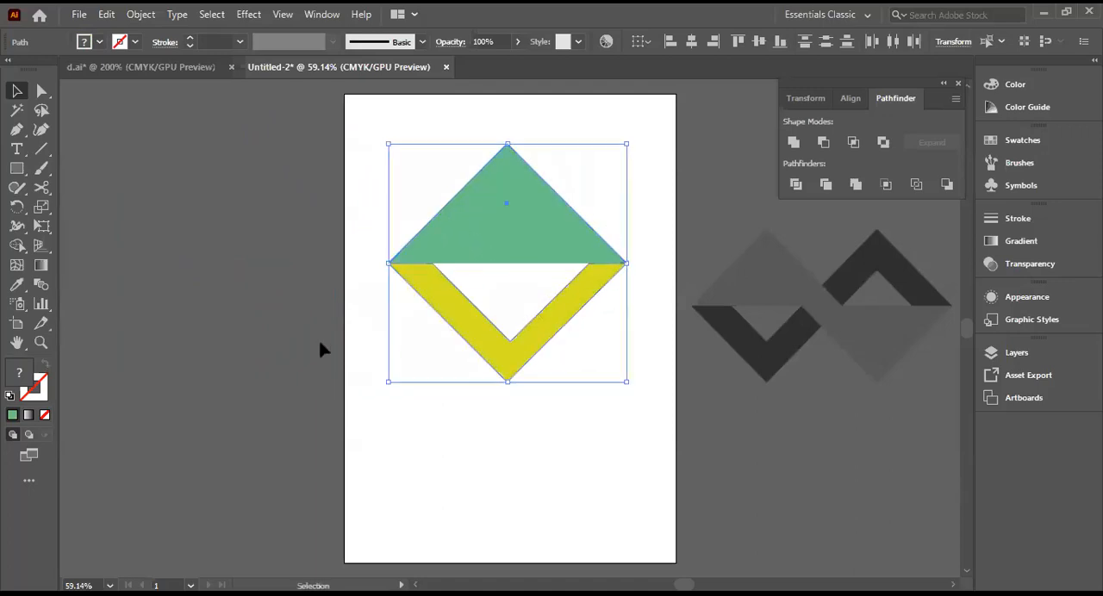
pyautogui.click(264, 327)
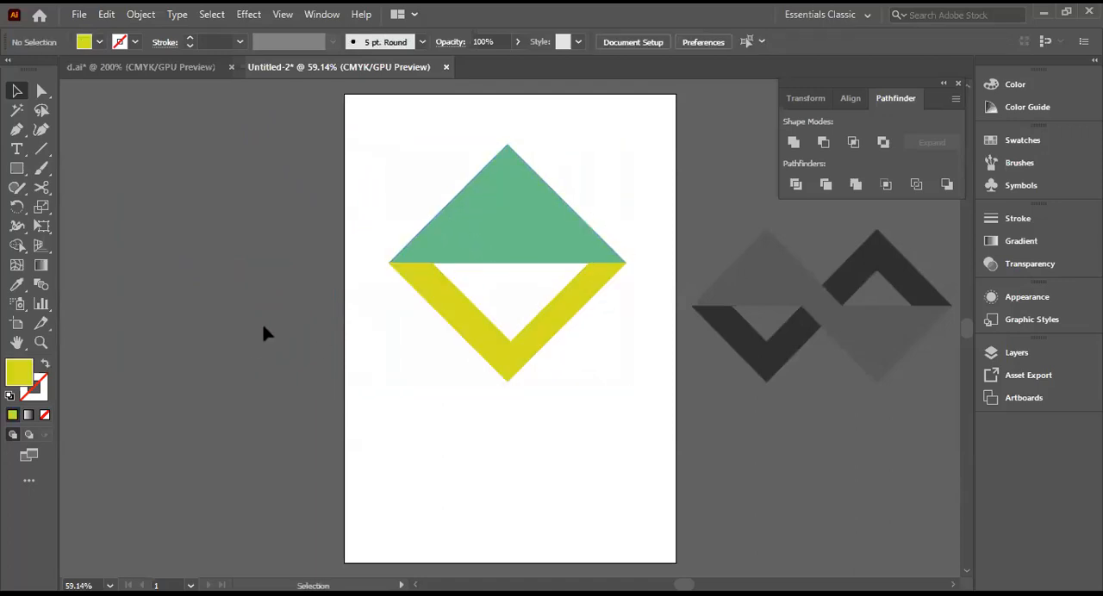
pyautogui.click(15, 90)
pyautogui.moveTo(376, 185); pyautogui.dragTo(623, 382)
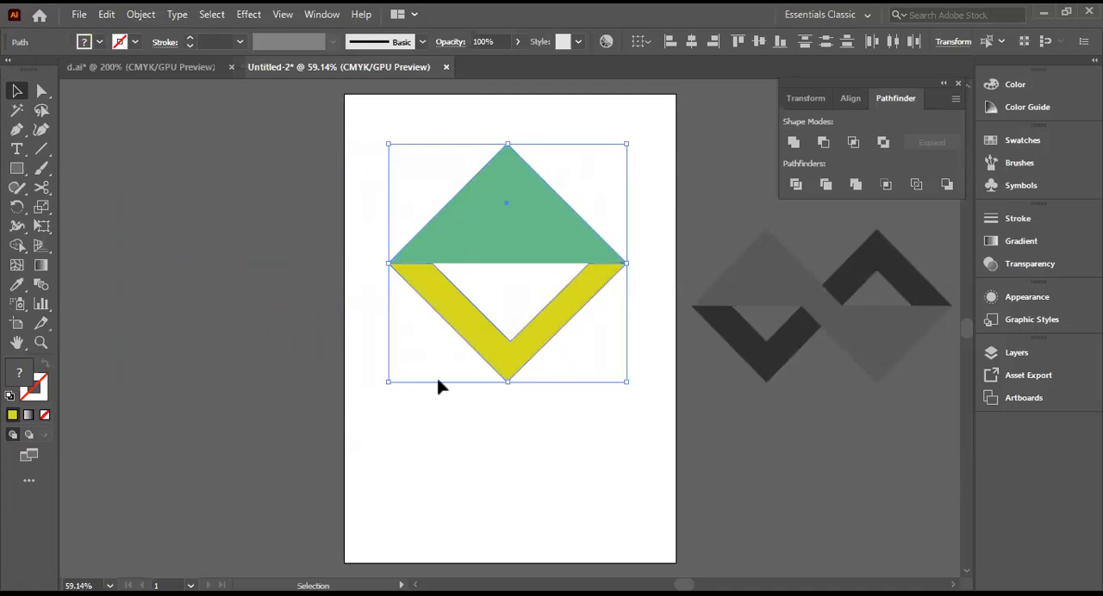
# Step: Create a copy of the selected triangle and V reflected across the horizontal axis
pyautogui.rightClick(520, 275)
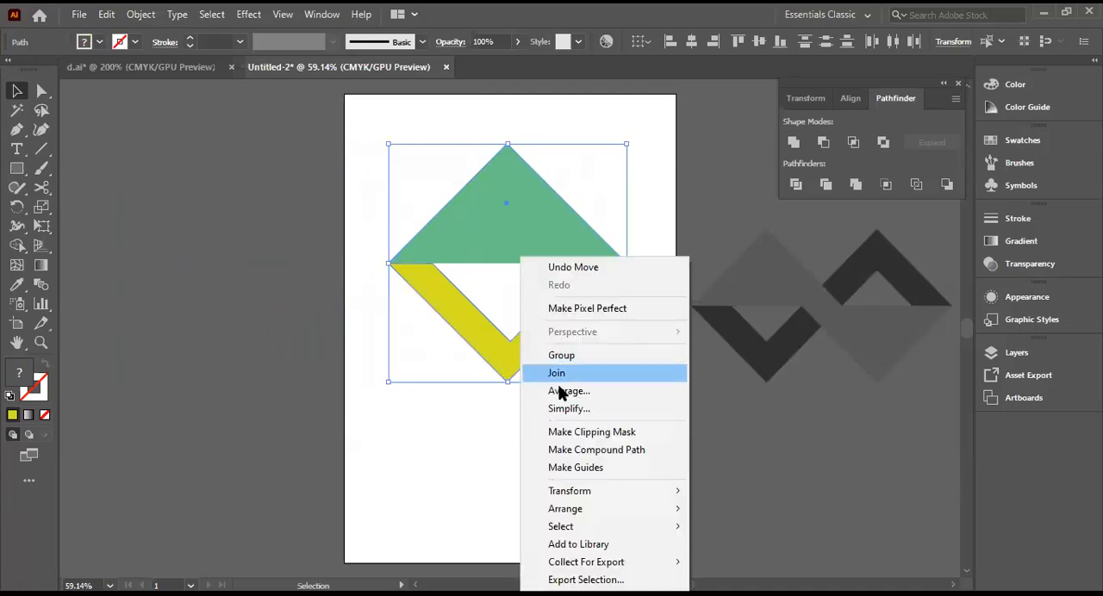
pyautogui.moveTo(569, 515)
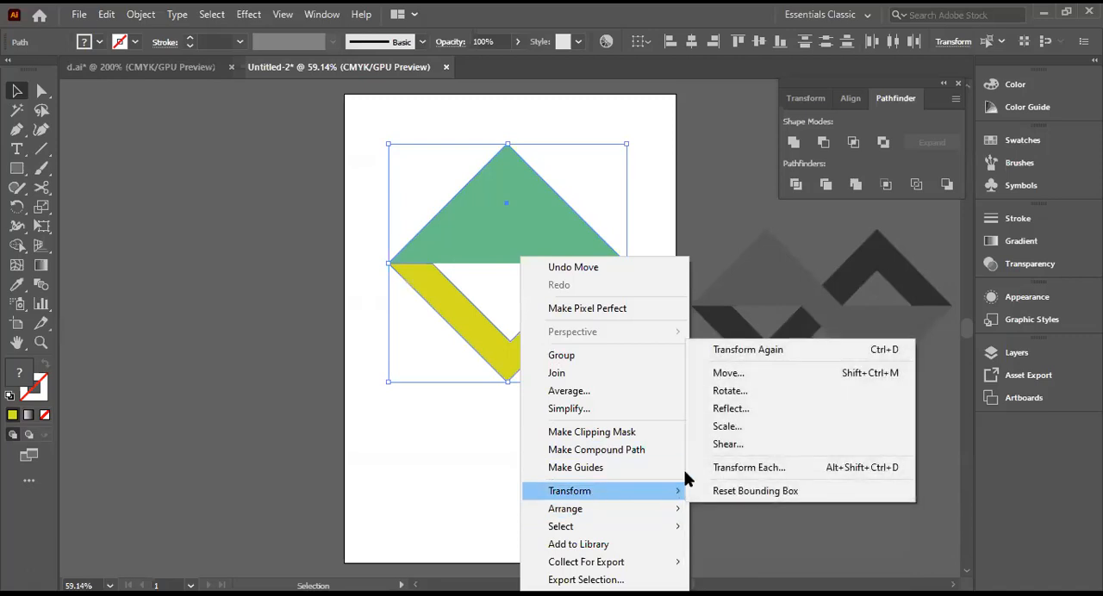
pyautogui.click(724, 409)
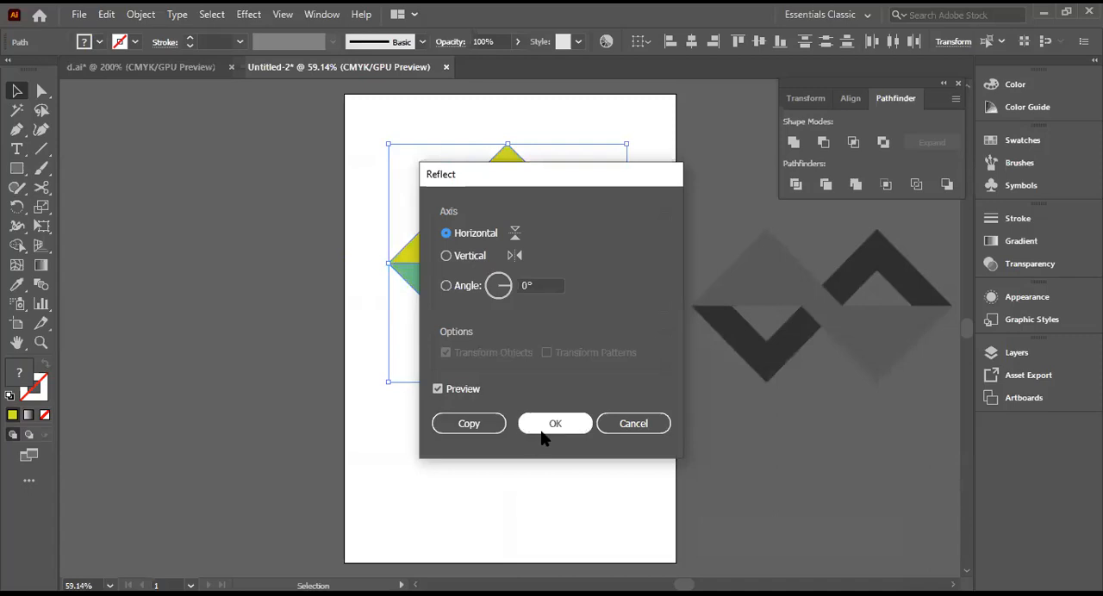
pyautogui.click(469, 431)
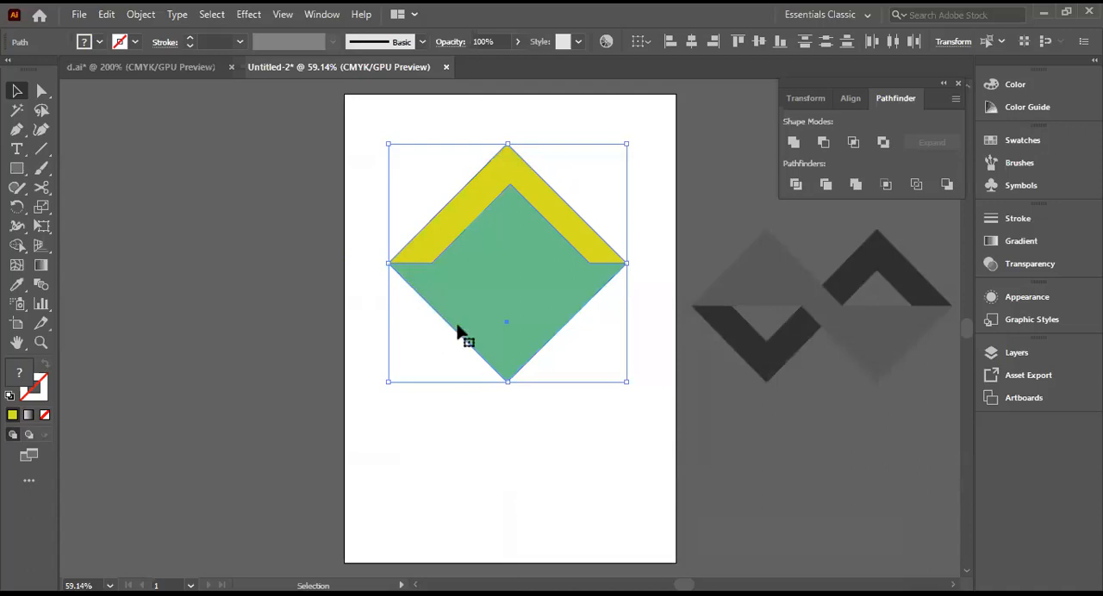
# Step: Try duplicating the reflected pair beside the artboard and moving the yellow chevron off it, and undo everything including the reflection
pyautogui.moveTo(449, 242); pyautogui.dragTo(160, 281)
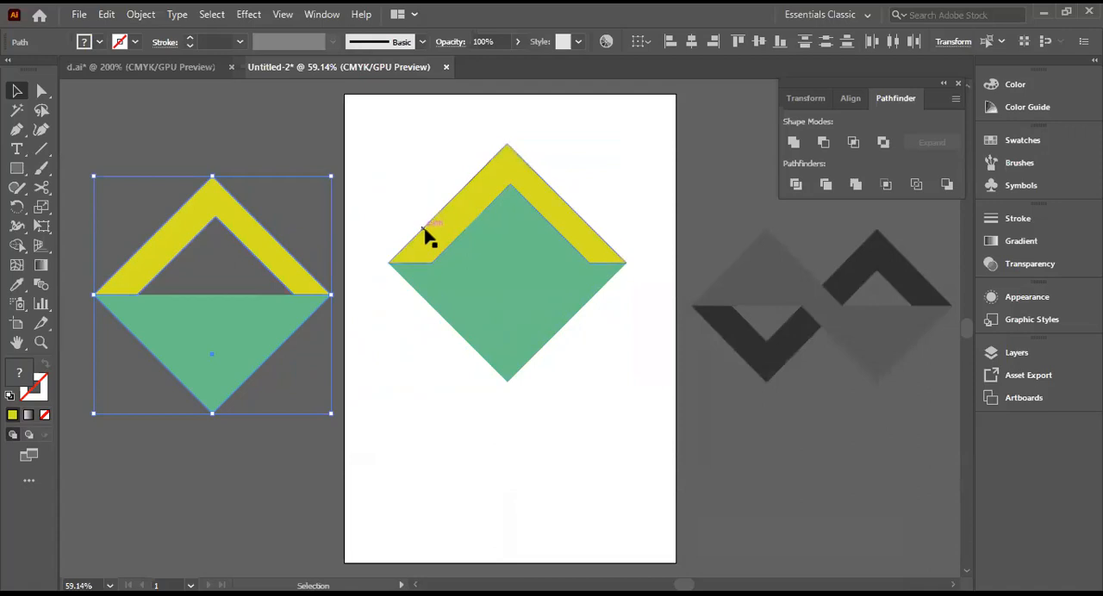
pyautogui.moveTo(424, 241); pyautogui.dragTo(192, 500)
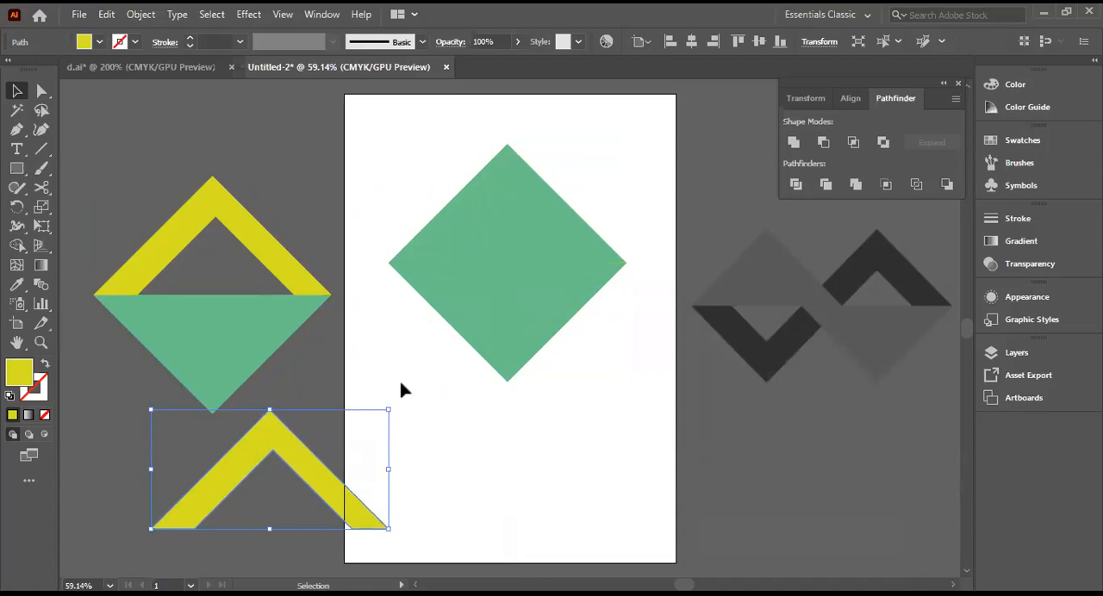
pyautogui.hotkey('ctrl', 'z')
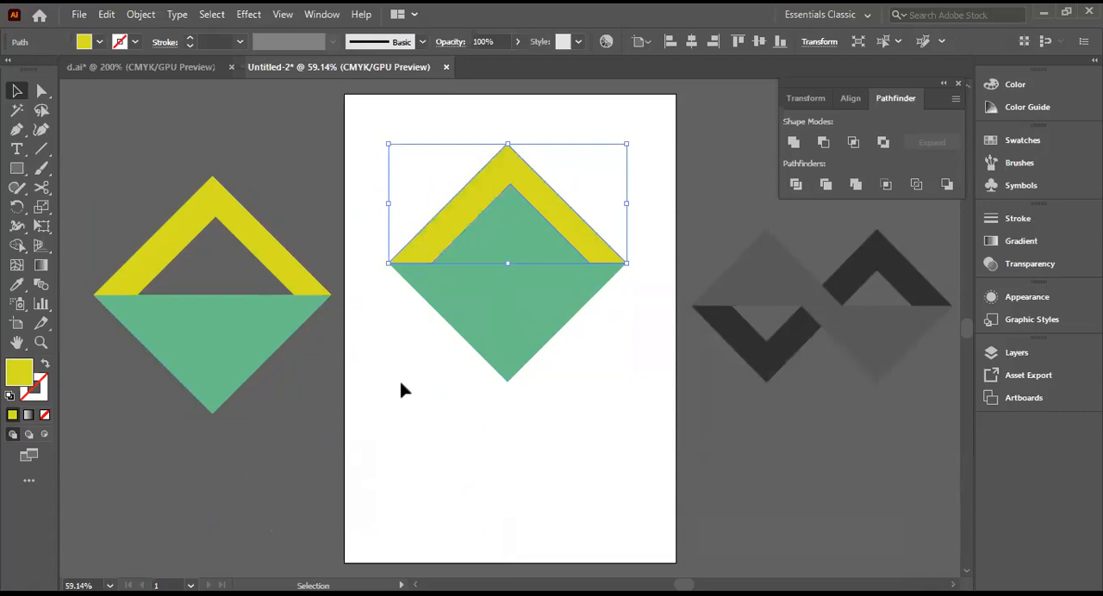
pyautogui.hotkey('ctrl', 'z')
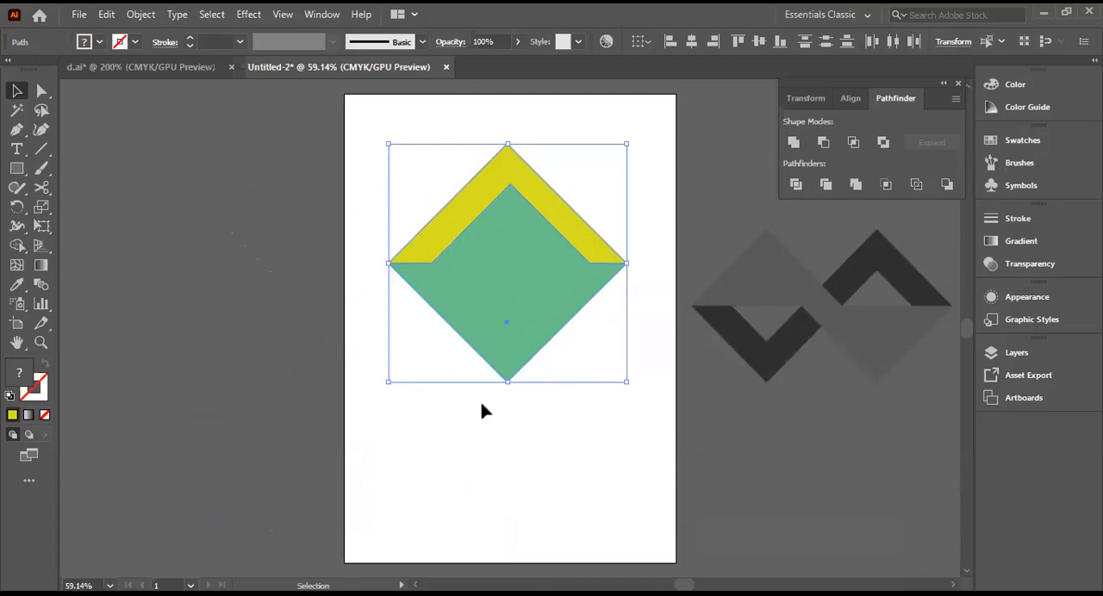
pyautogui.hotkey('ctrl', 'z')
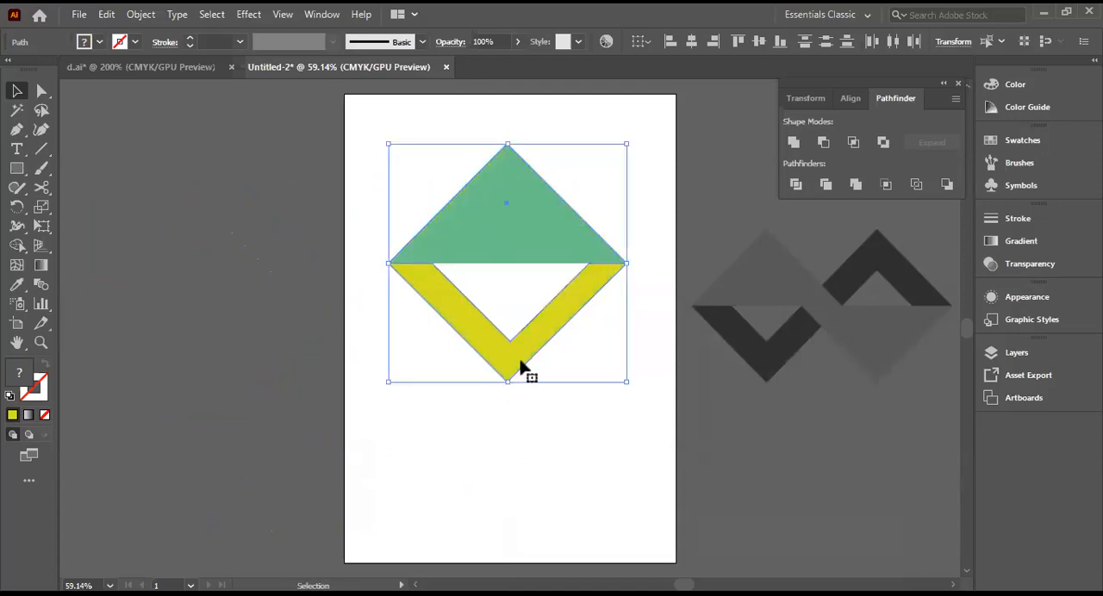
# Step: Reflect a copy of the triangle and V across the horizontal axis and move the original green triangle off the artboard's left side
pyautogui.rightClick(508, 237)
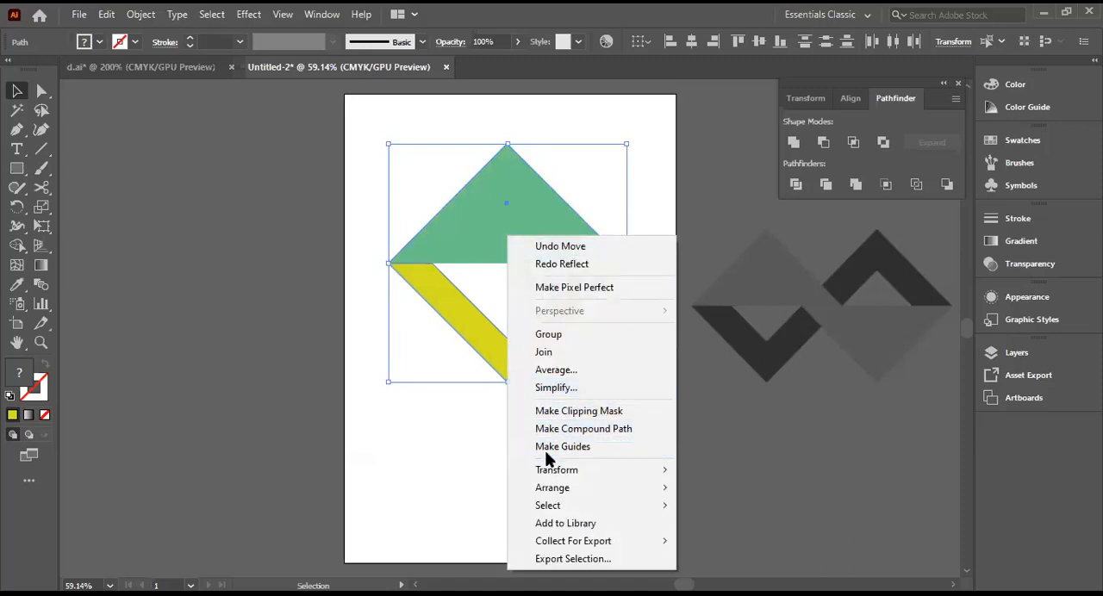
pyautogui.moveTo(548, 473)
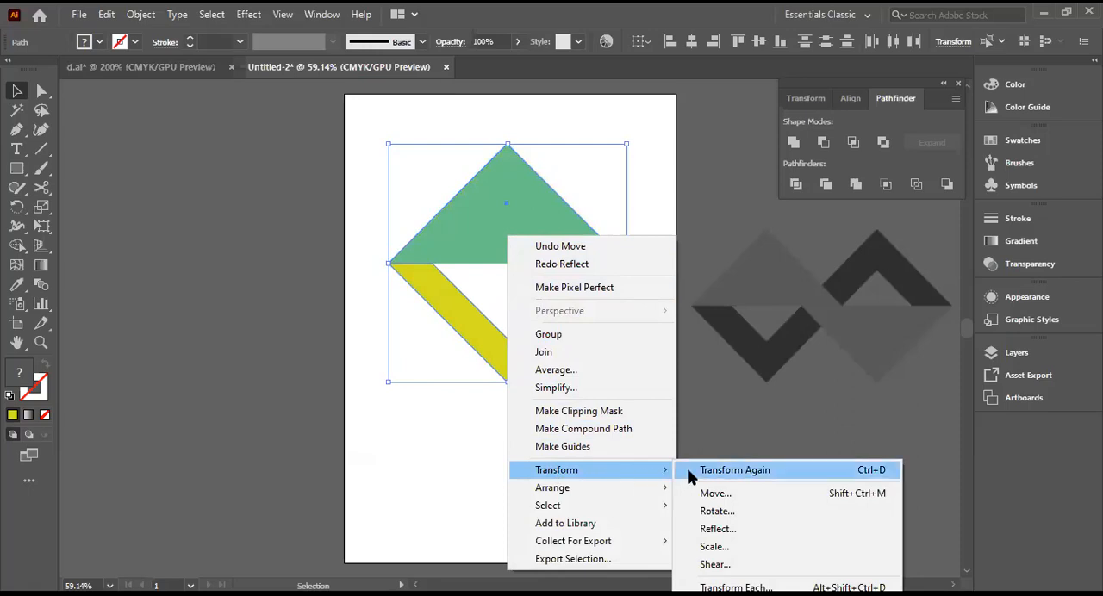
pyautogui.click(714, 529)
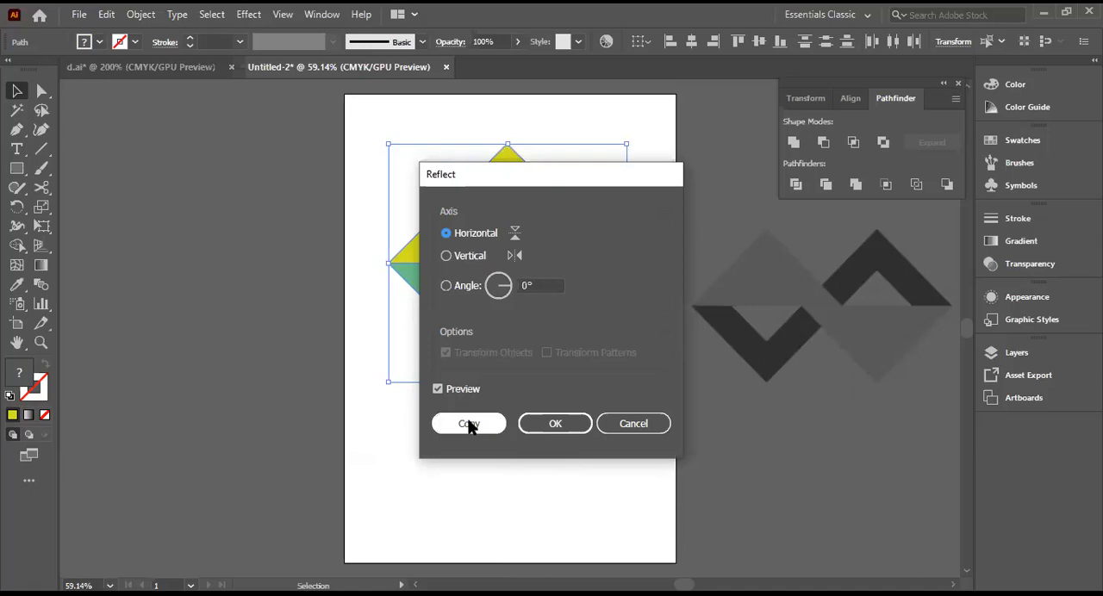
pyautogui.click(468, 423)
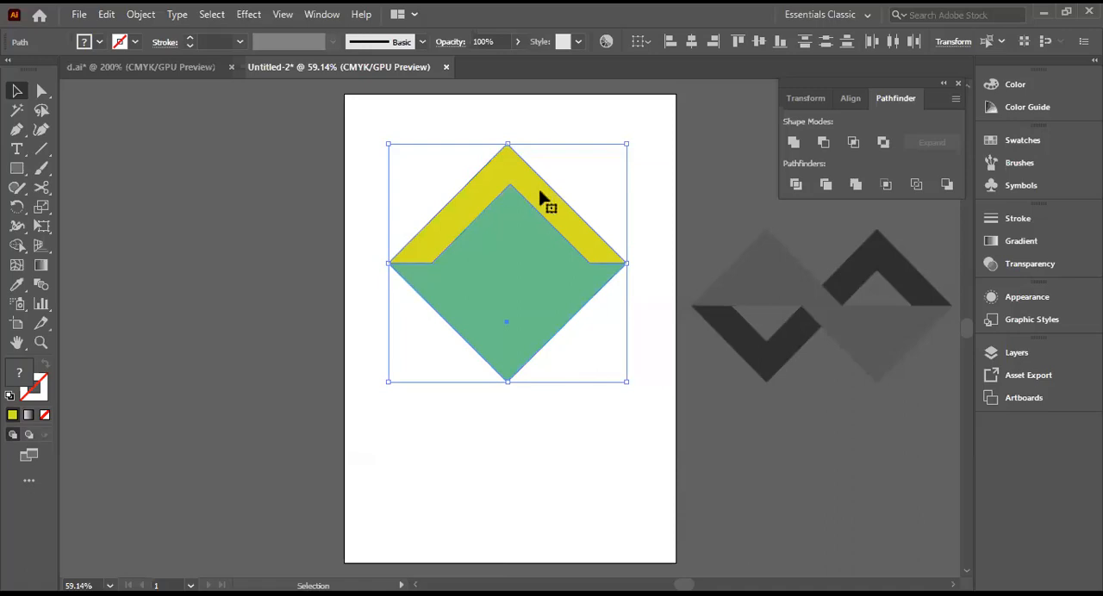
pyautogui.moveTo(512, 250); pyautogui.dragTo(240, 257)
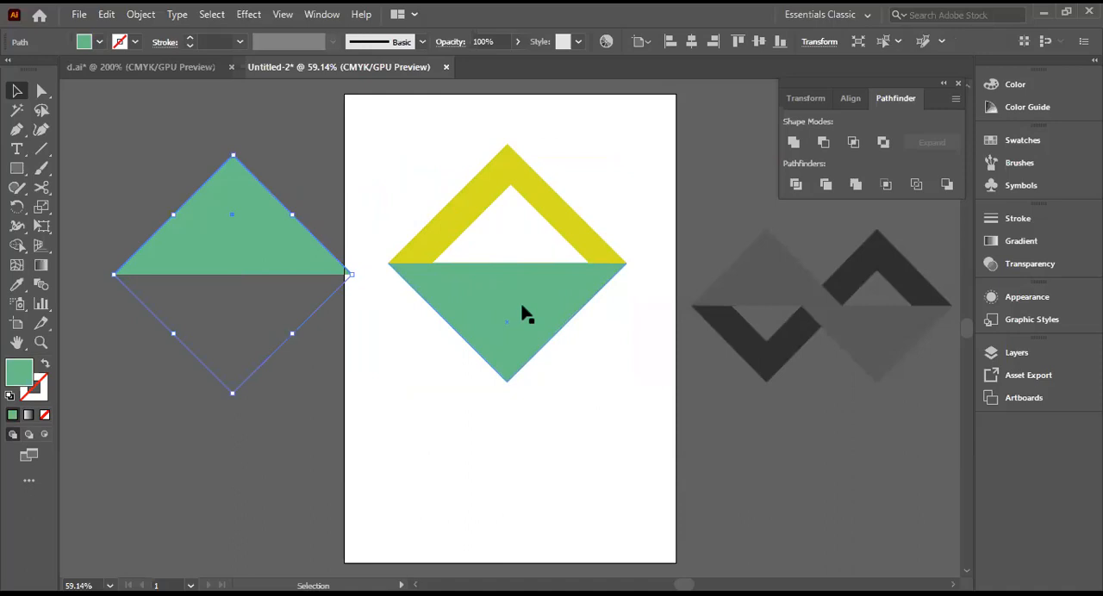
# Step: Undo the green triangle's moves, the reflected copy and the last repositioning of the triangle and V pair
pyautogui.moveTo(285, 254); pyautogui.dragTo(561, 243)
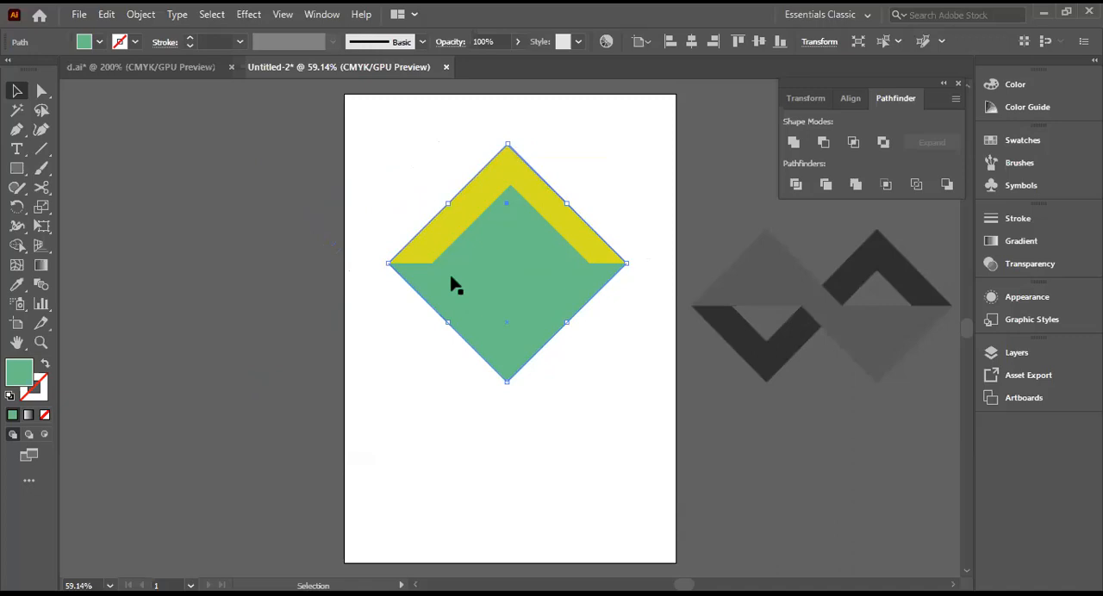
pyautogui.hotkey('ctrl', 'z')
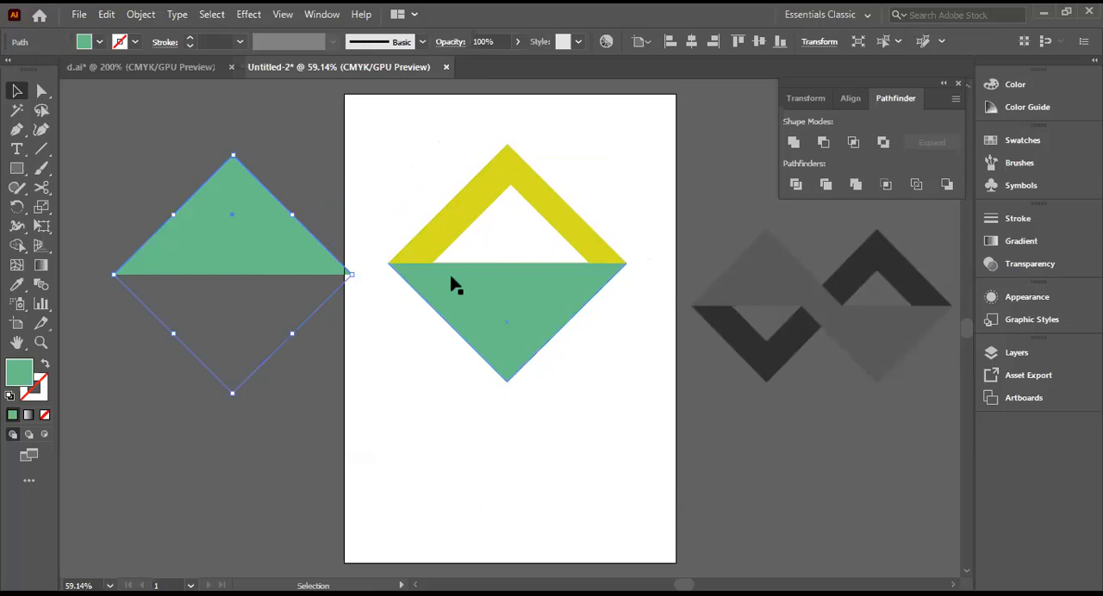
pyautogui.hotkey('ctrl', 'z')
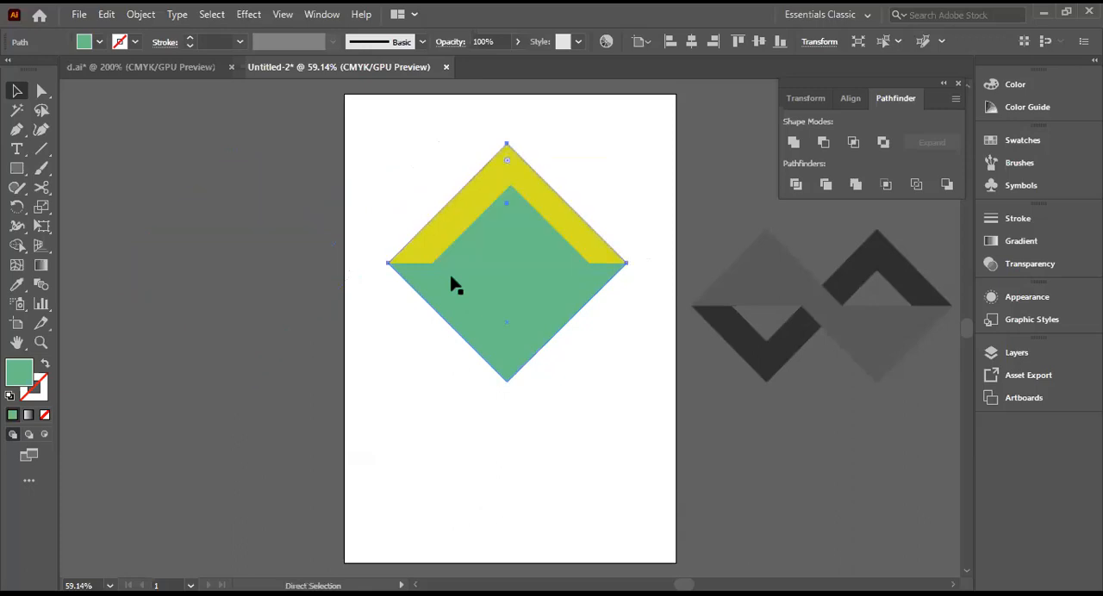
pyautogui.hotkey('ctrl', 'z')
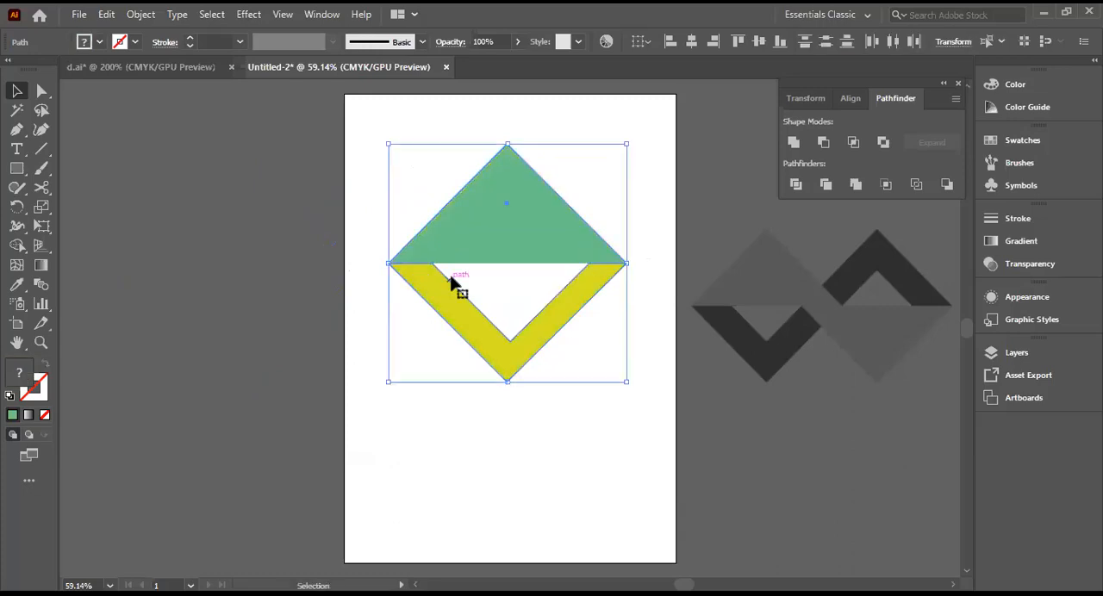
pyautogui.hotkey('ctrl', 'z')
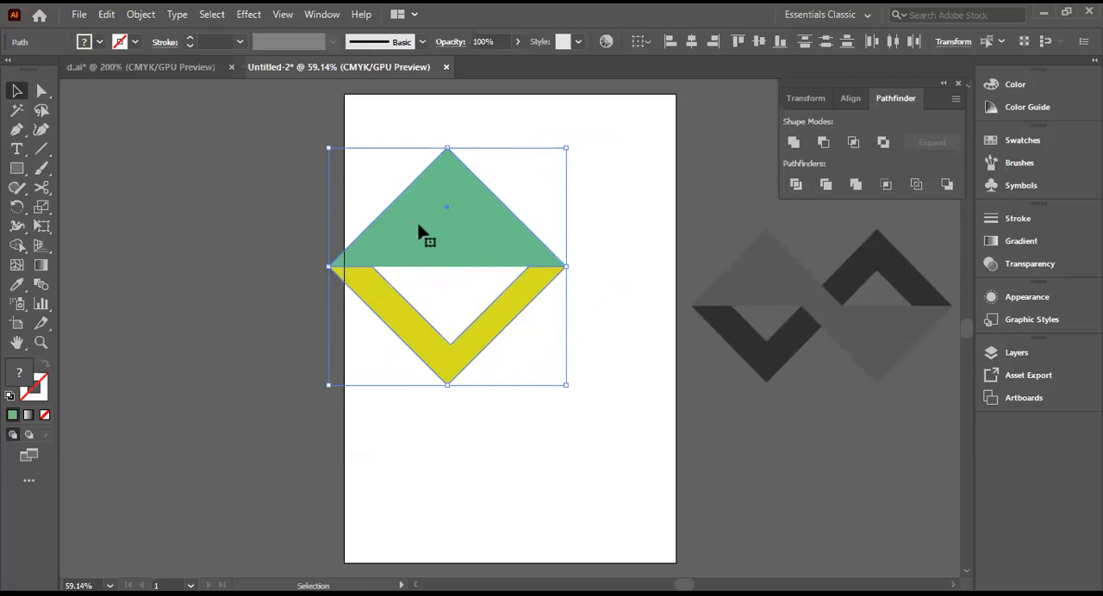
# Step: Group the green triangle and yellow V, and create a copy of the group reflected across the horizontal axis
pyautogui.rightClick(457, 216)
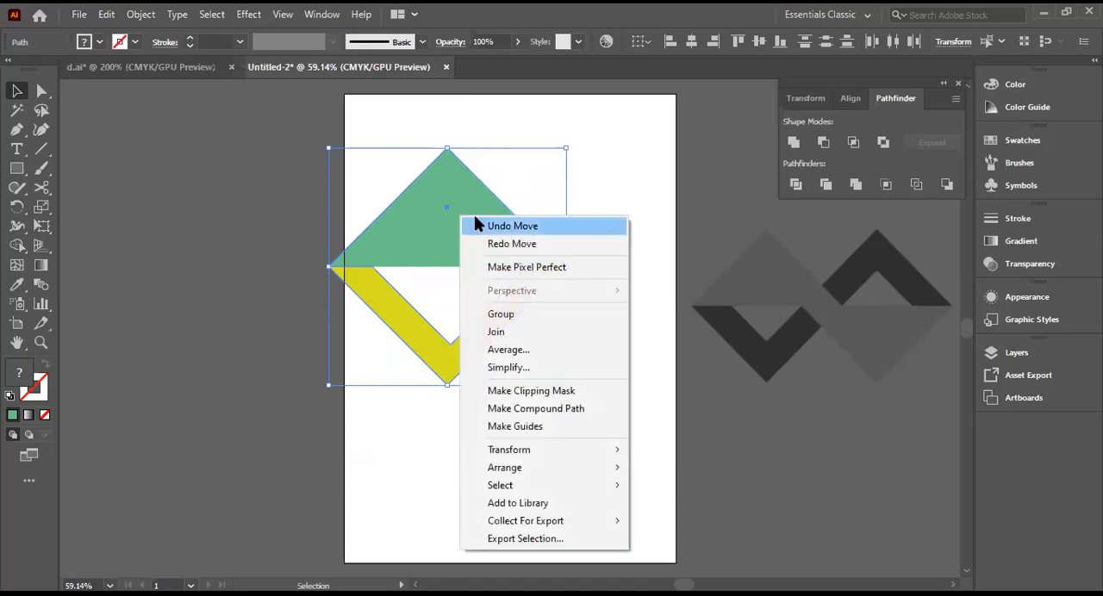
pyautogui.click(504, 314)
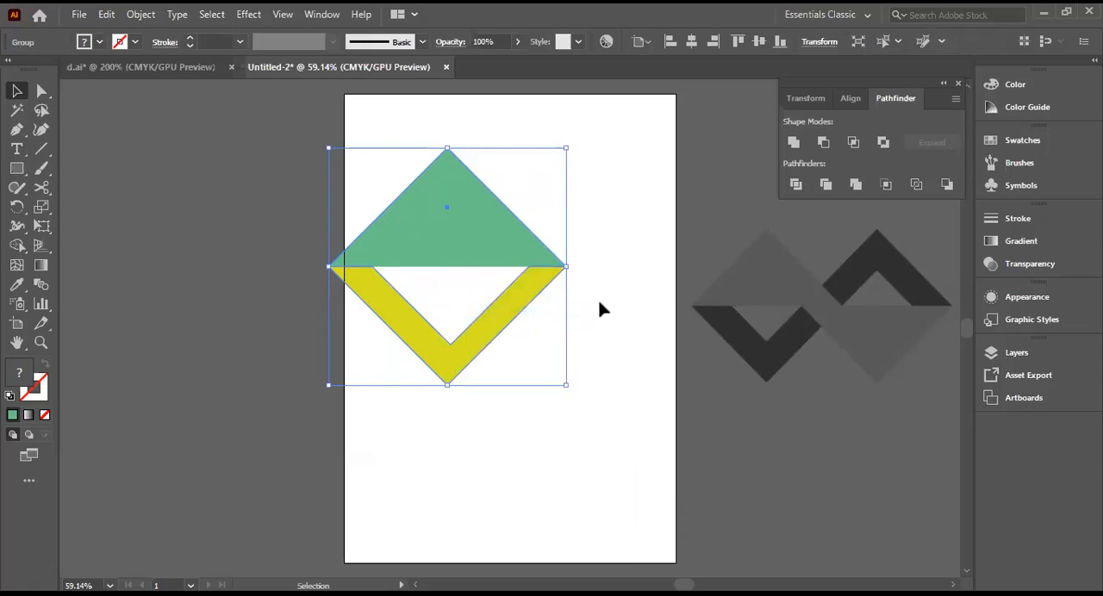
pyautogui.rightClick(485, 259)
pyautogui.moveTo(523, 454)
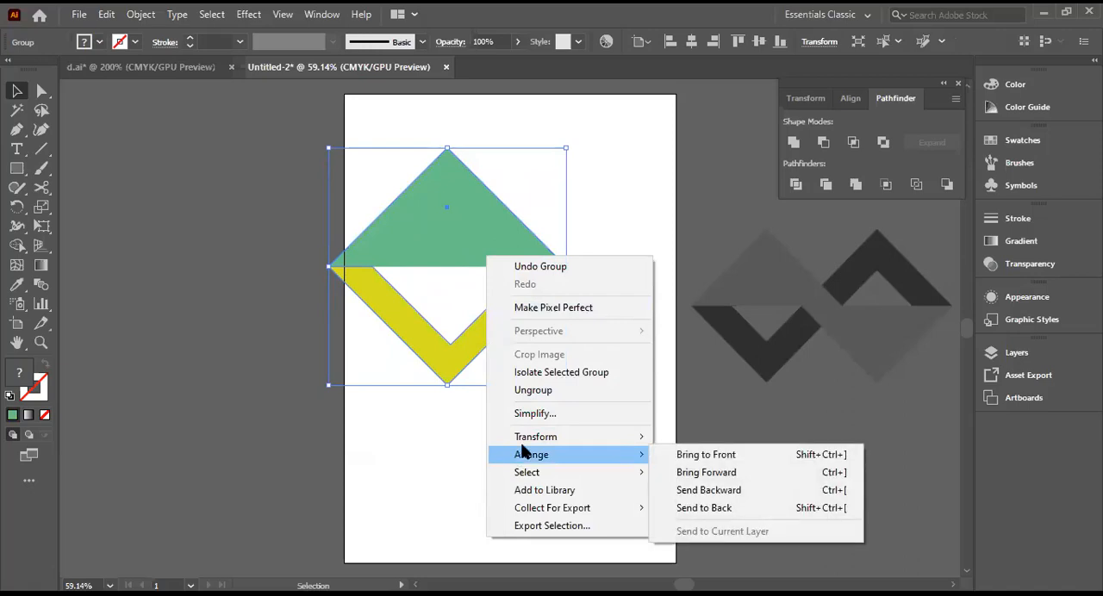
pyautogui.moveTo(551, 437)
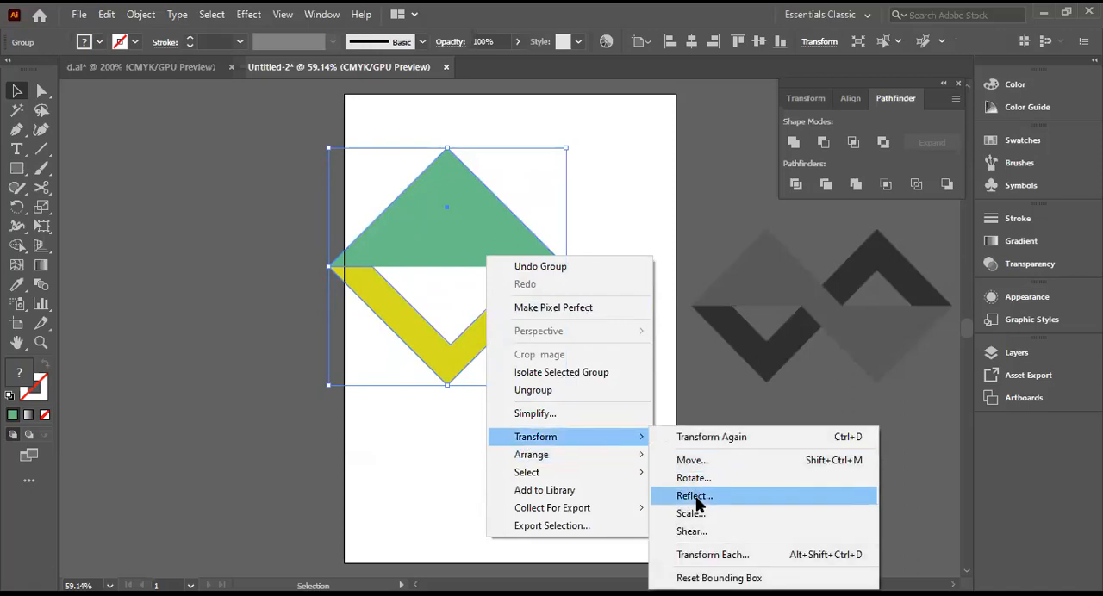
pyautogui.click(694, 498)
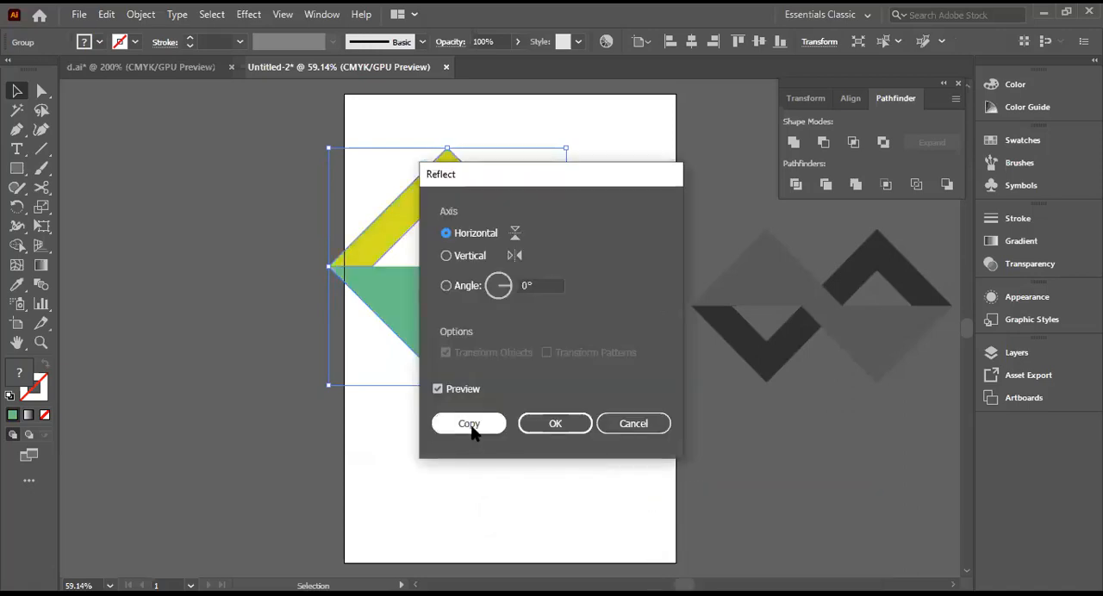
pyautogui.click(469, 424)
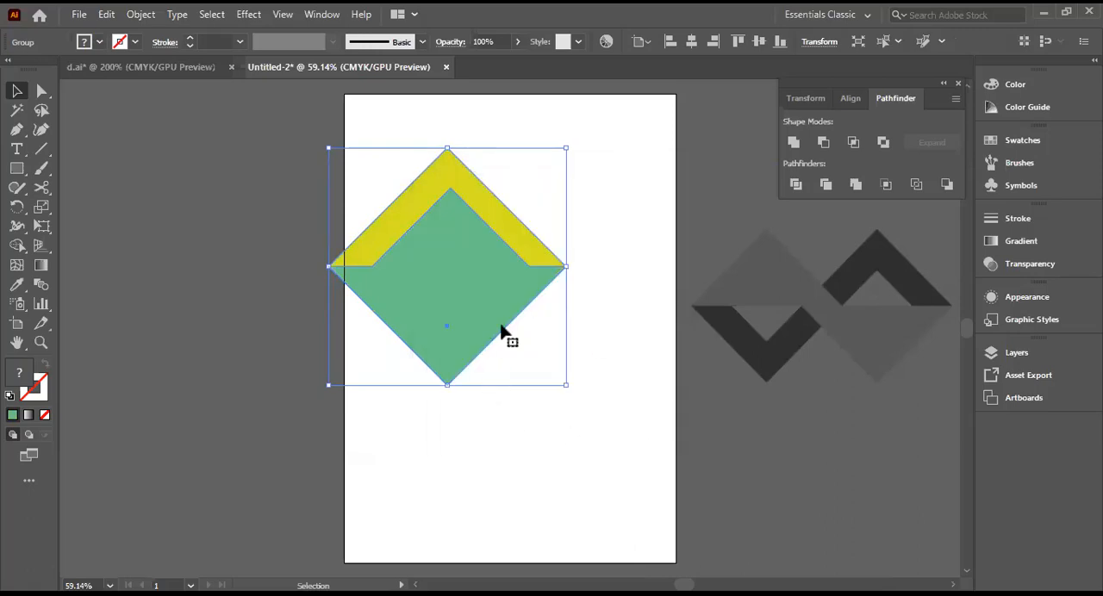
# Step: Centre the original group in the artboard's upper part and place the reflected group at its right side so their tips overlap slightly
pyautogui.moveTo(493, 309); pyautogui.dragTo(234, 302)
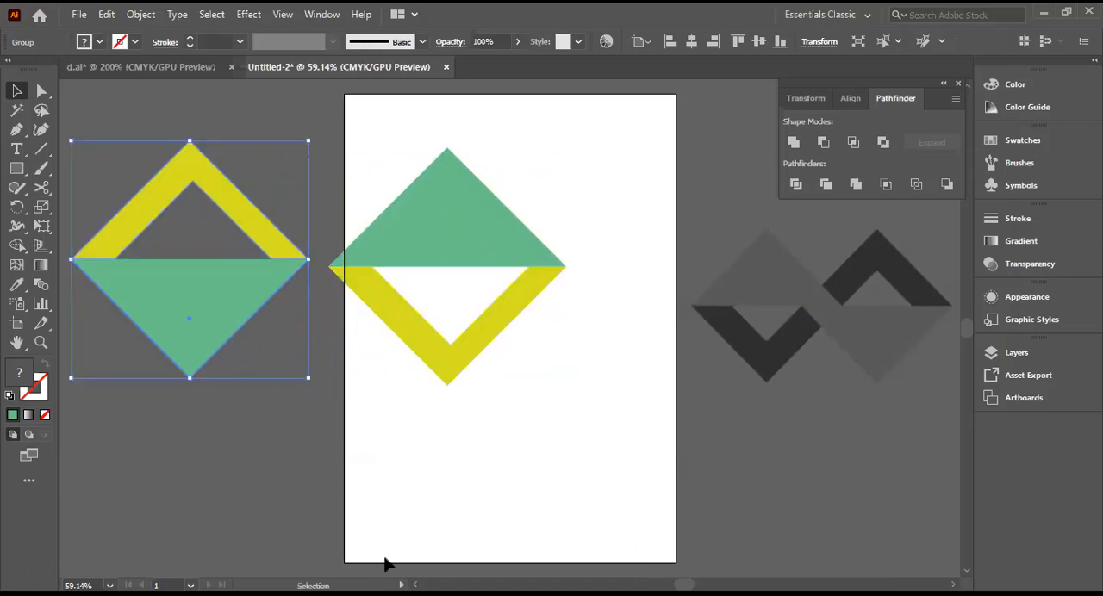
pyautogui.moveTo(446, 230); pyautogui.dragTo(483, 226)
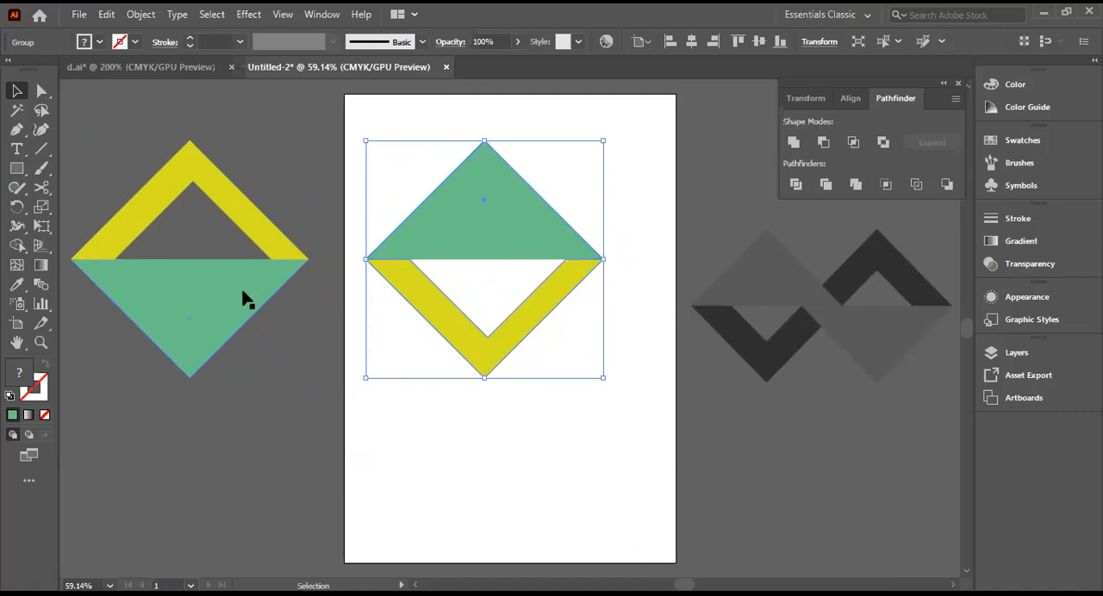
pyautogui.moveTo(243, 299); pyautogui.dragTo(775, 298)
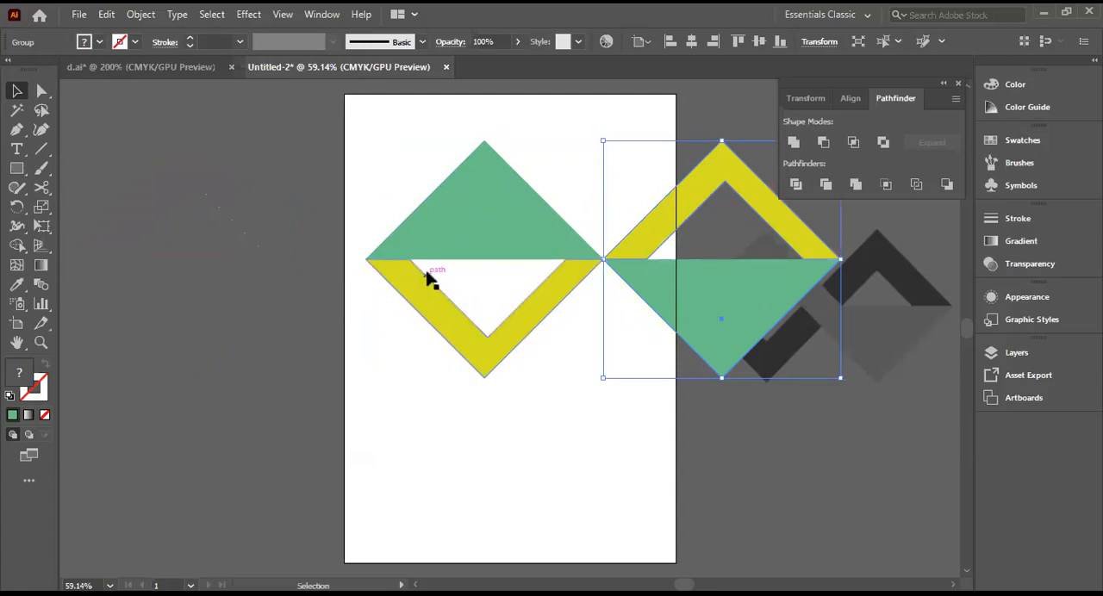
pyautogui.moveTo(647, 238); pyautogui.dragTo(604, 241)
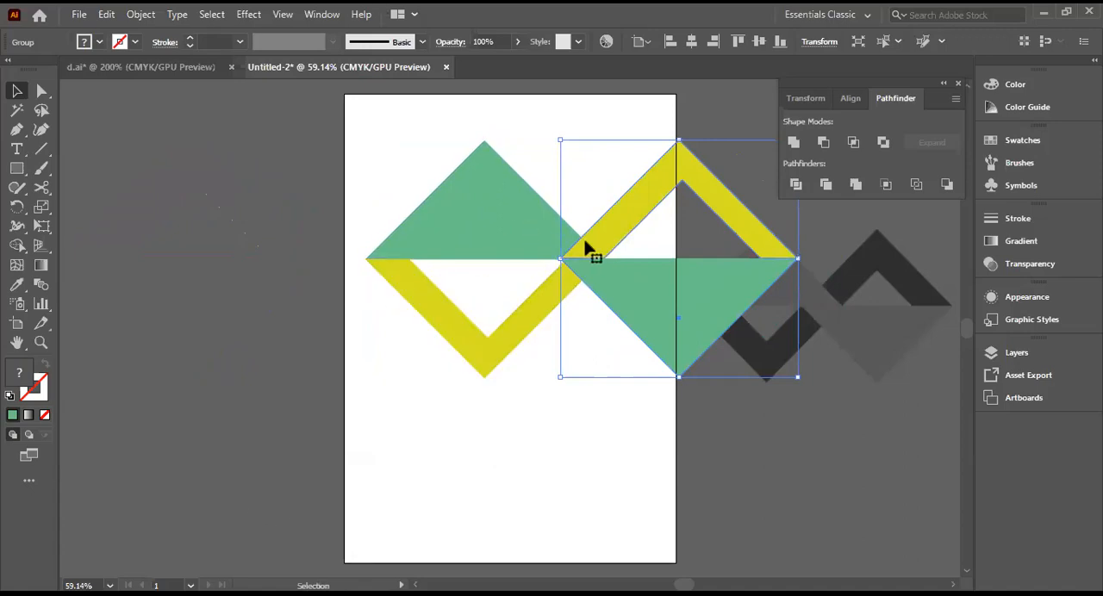
pyautogui.moveTo(609, 238); pyautogui.dragTo(616, 238)
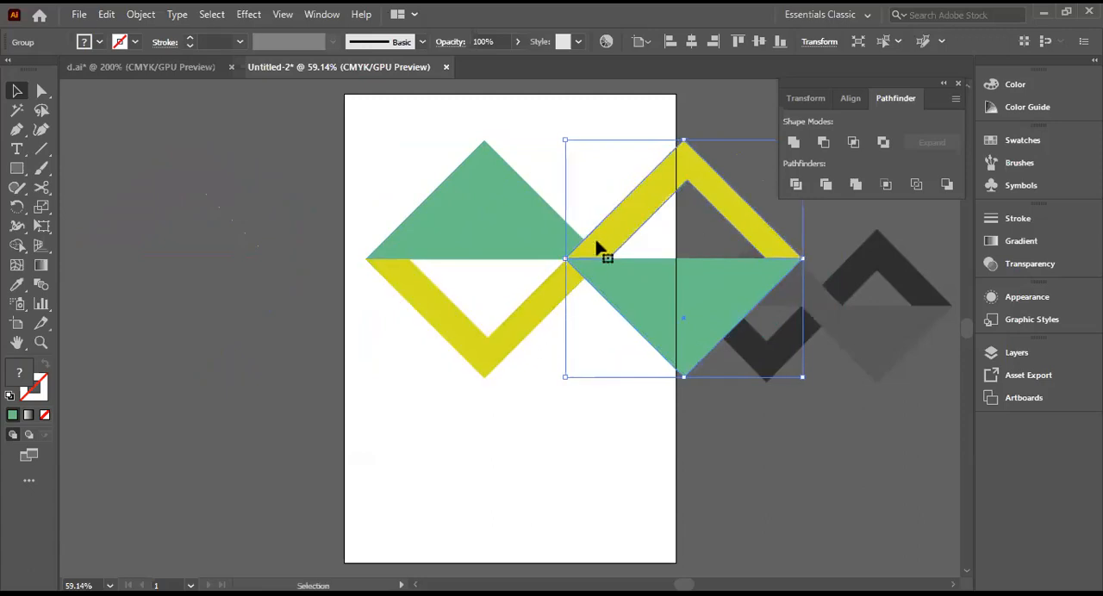
# Step: Move the geometric arrow reference image beyond the artboard's left edge and leave nothing selected
pyautogui.moveTo(901, 319); pyautogui.dragTo(206, 324)
pyautogui.moveTo(177, 219); pyautogui.dragTo(223, 218)
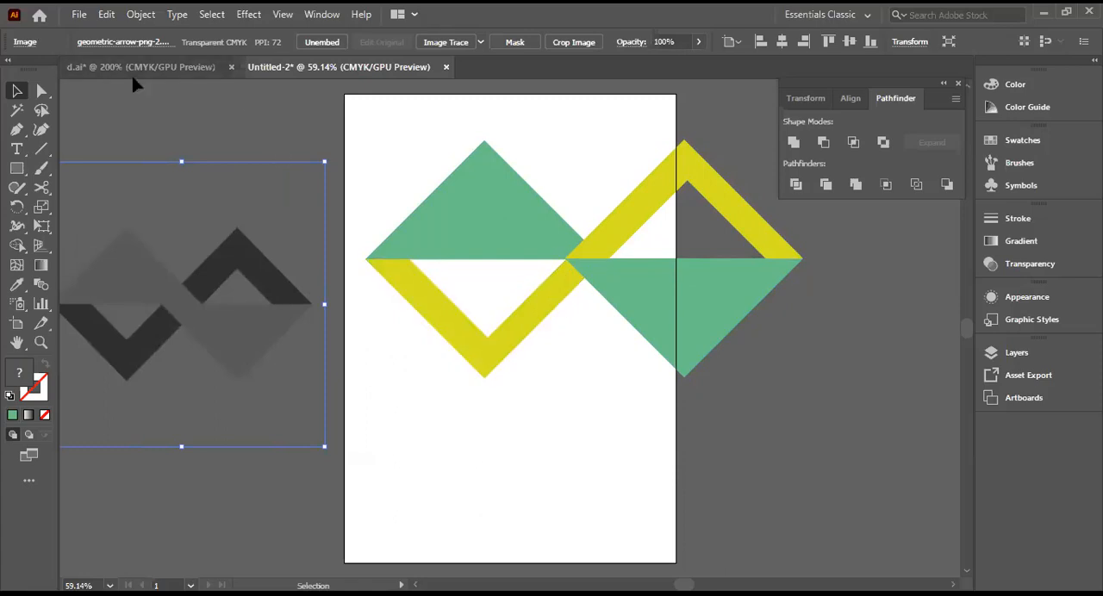
pyautogui.click(417, 296)
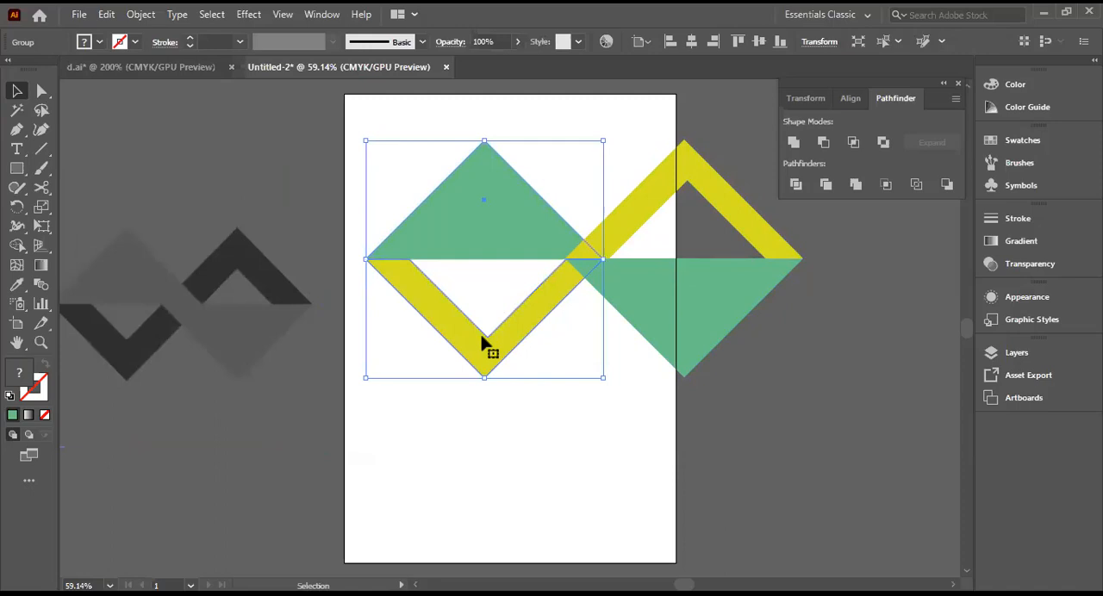
pyautogui.click(541, 424)
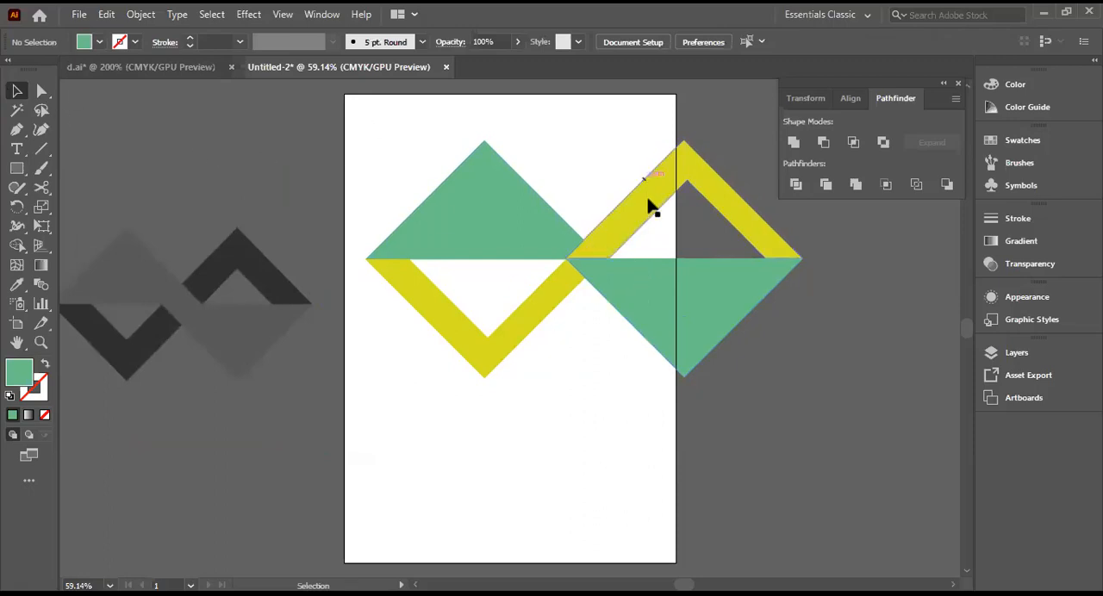
# Step: Try bringing the reflected group to the front of the stacking order
pyautogui.click(719, 320)
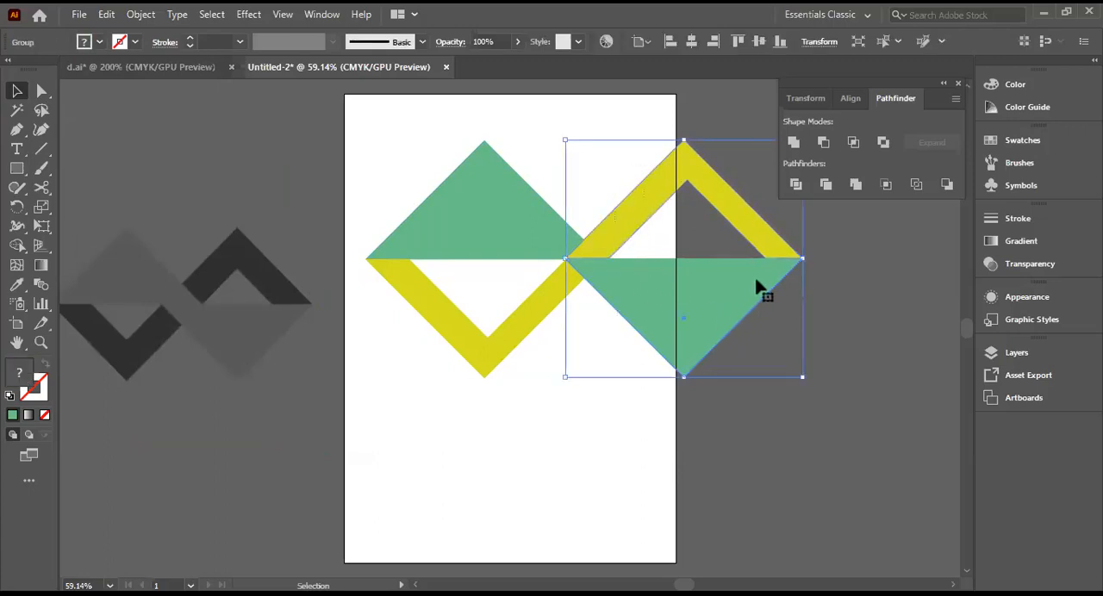
pyautogui.rightClick(686, 303)
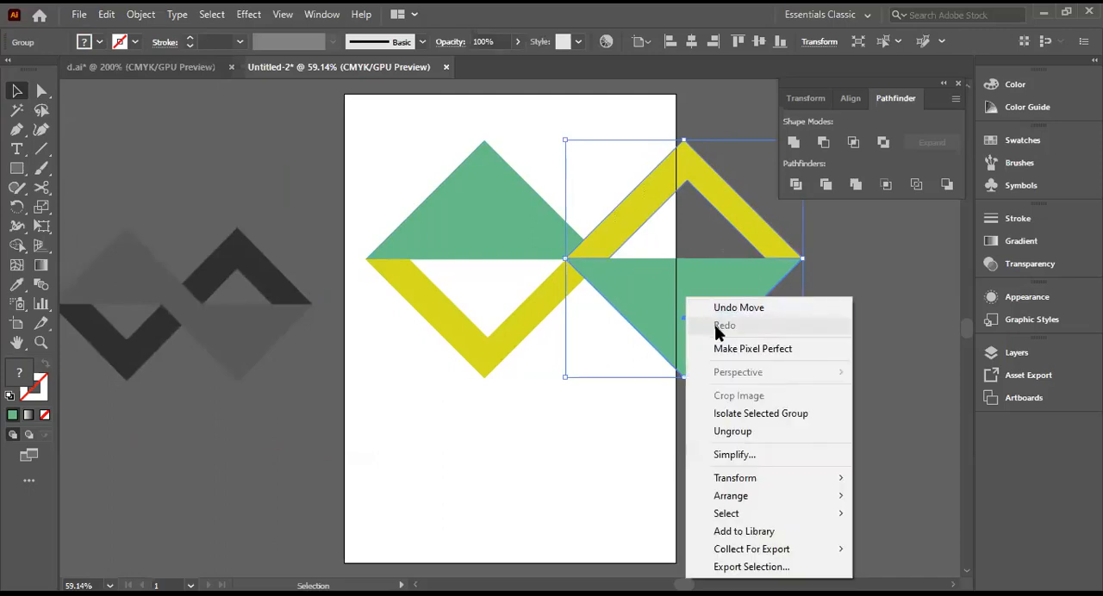
pyautogui.moveTo(731, 498)
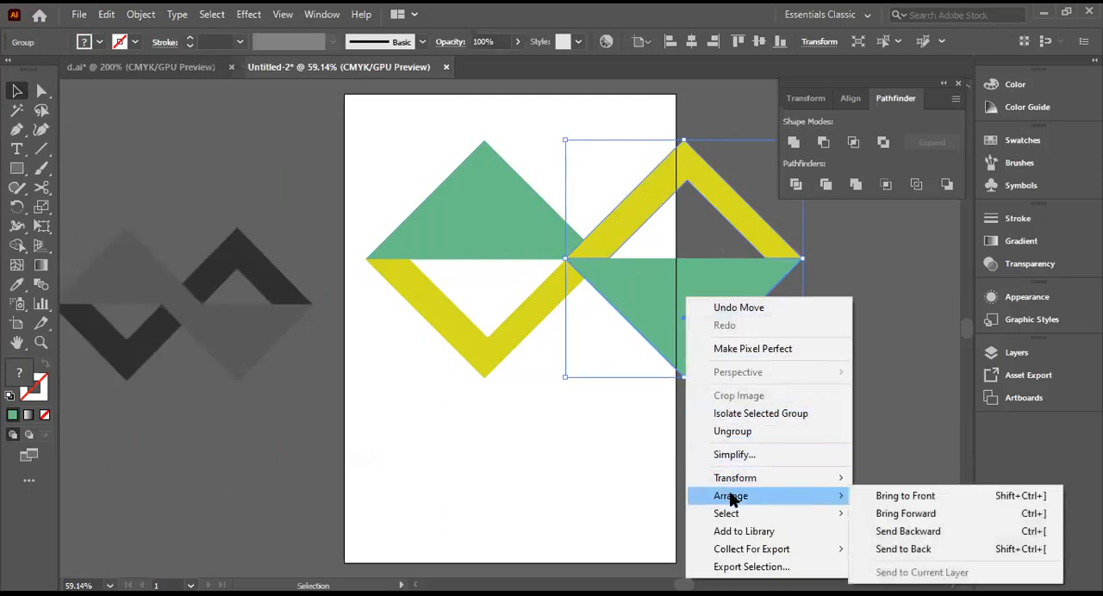
pyautogui.click(905, 496)
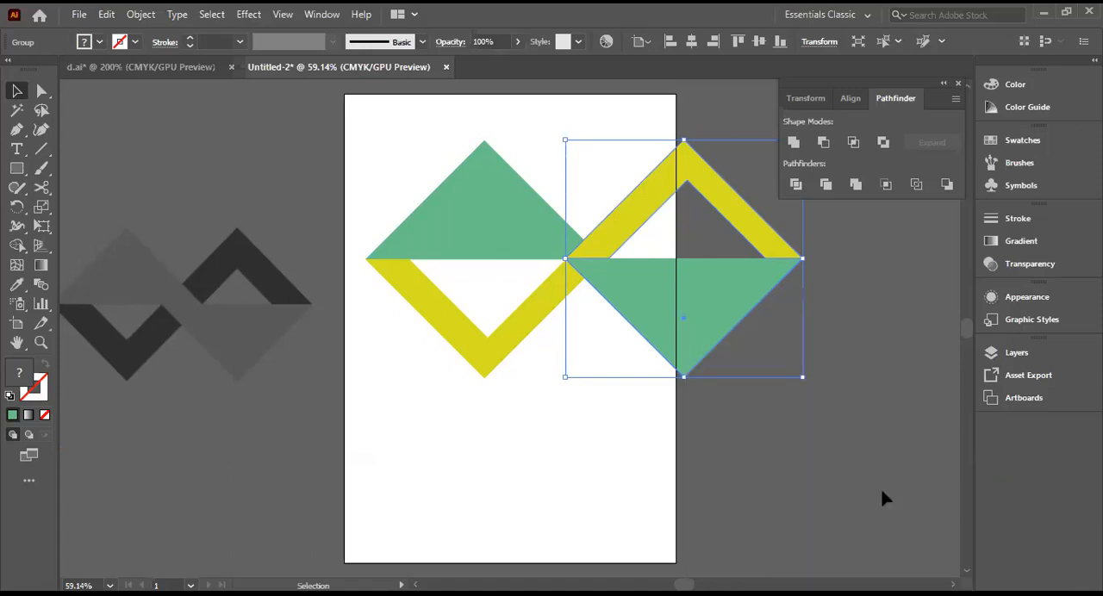
pyautogui.rightClick(665, 317)
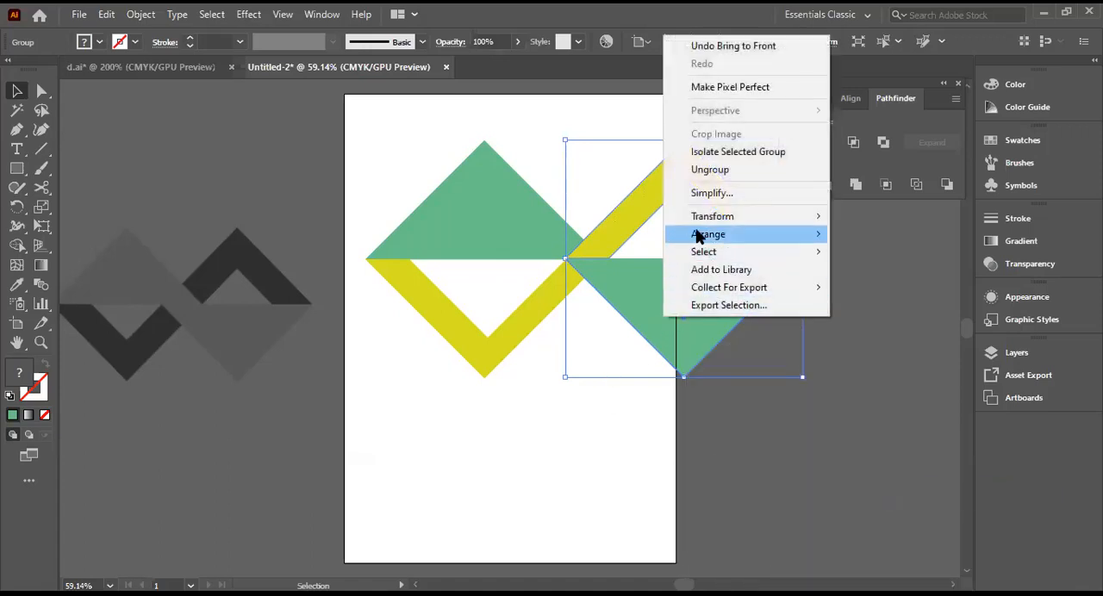
pyautogui.moveTo(705, 235)
pyautogui.click(853, 237)
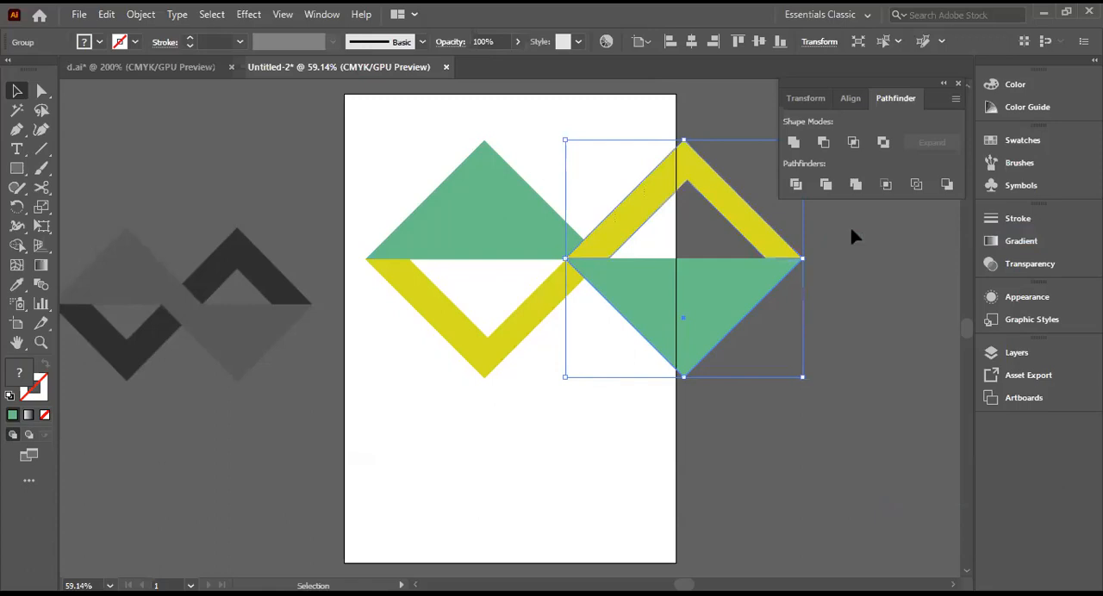
pyautogui.rightClick(724, 292)
pyautogui.moveTo(854, 489)
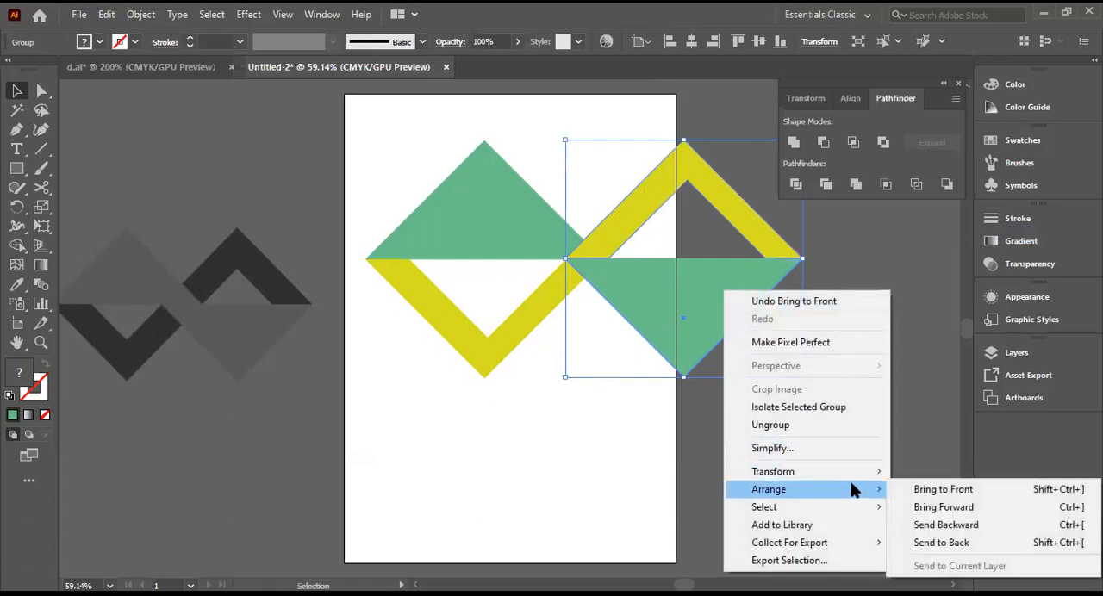
pyautogui.click(951, 488)
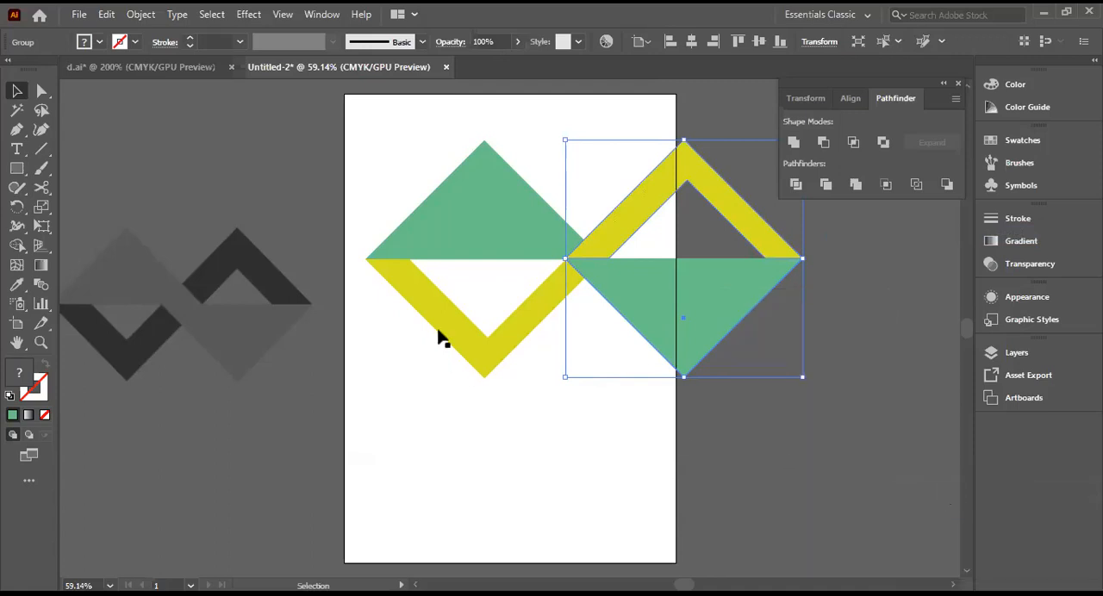
# Step: Send the reflected group one level backward, behind the original triangle and V group
pyautogui.rightClick(609, 276)
pyautogui.moveTo(630, 471)
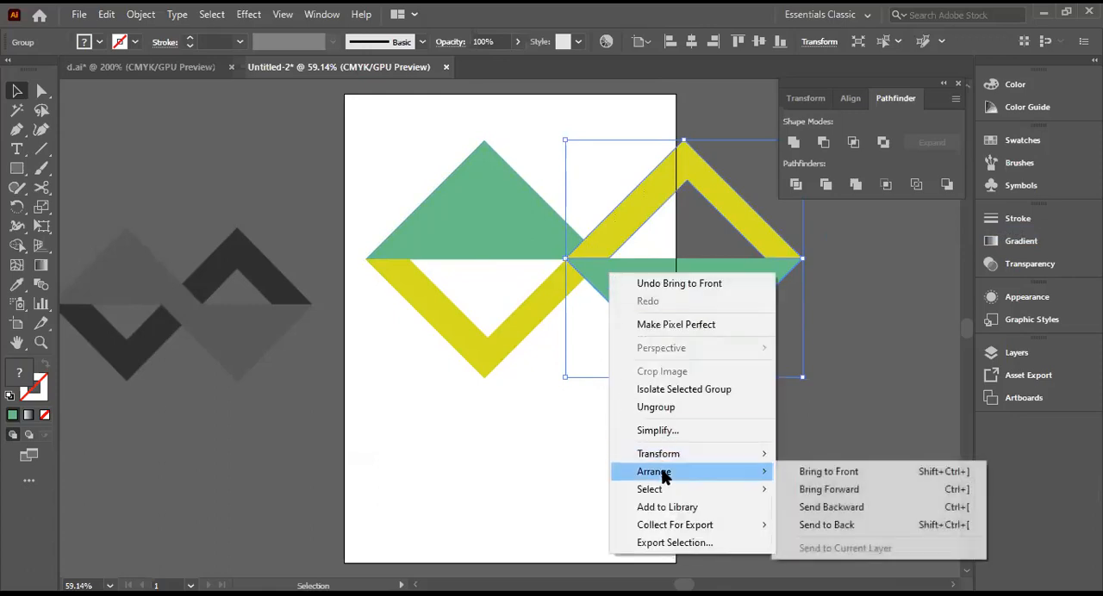
pyautogui.click(836, 508)
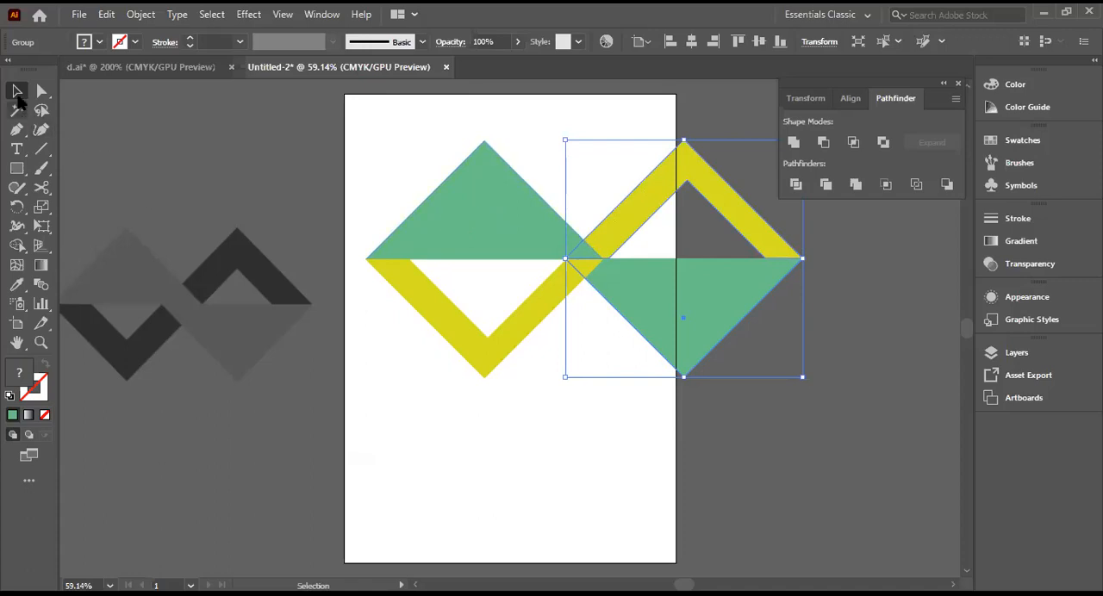
# Step: Select the original triangle and V group and bring it to the front
pyautogui.click(494, 229)
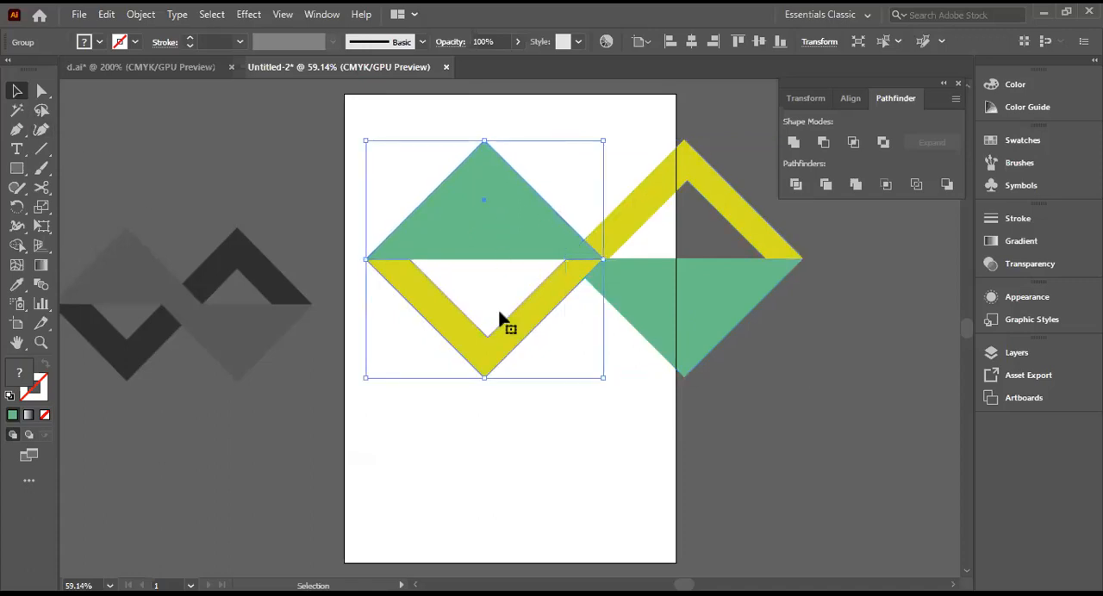
pyautogui.rightClick(518, 212)
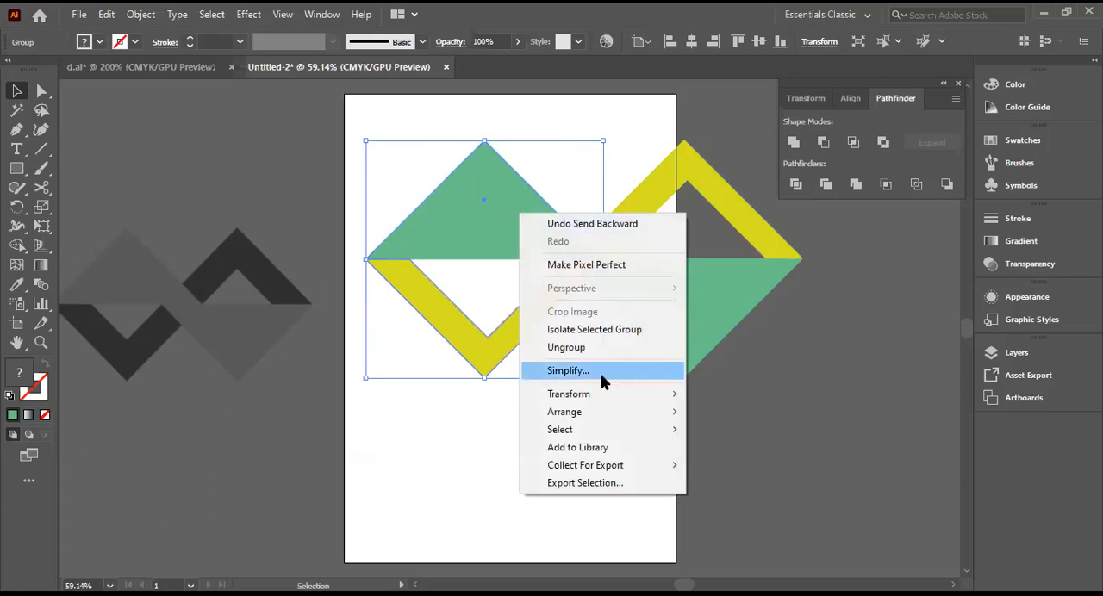
pyautogui.moveTo(570, 418)
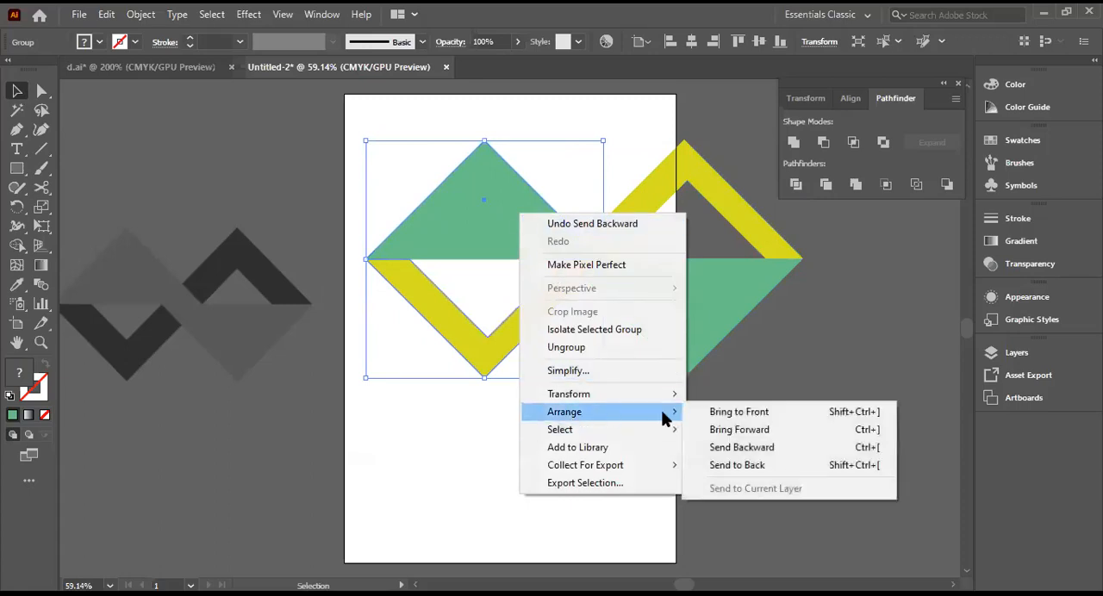
pyautogui.click(719, 412)
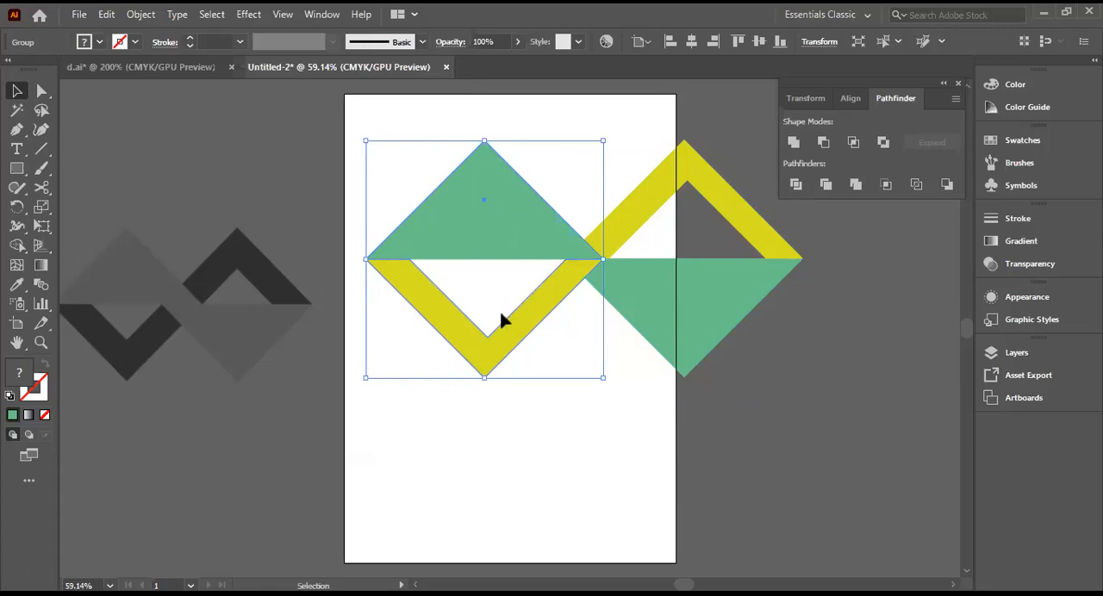
# Step: Send the original triangle and V group one level backward, behind the reflected group
pyautogui.rightClick(562, 244)
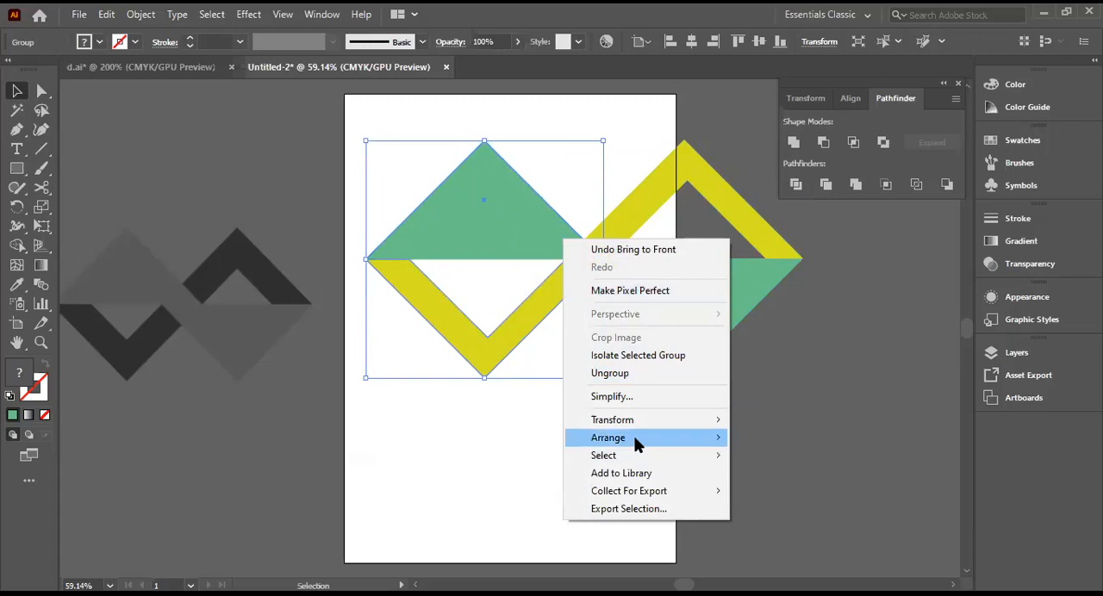
pyautogui.moveTo(643, 440)
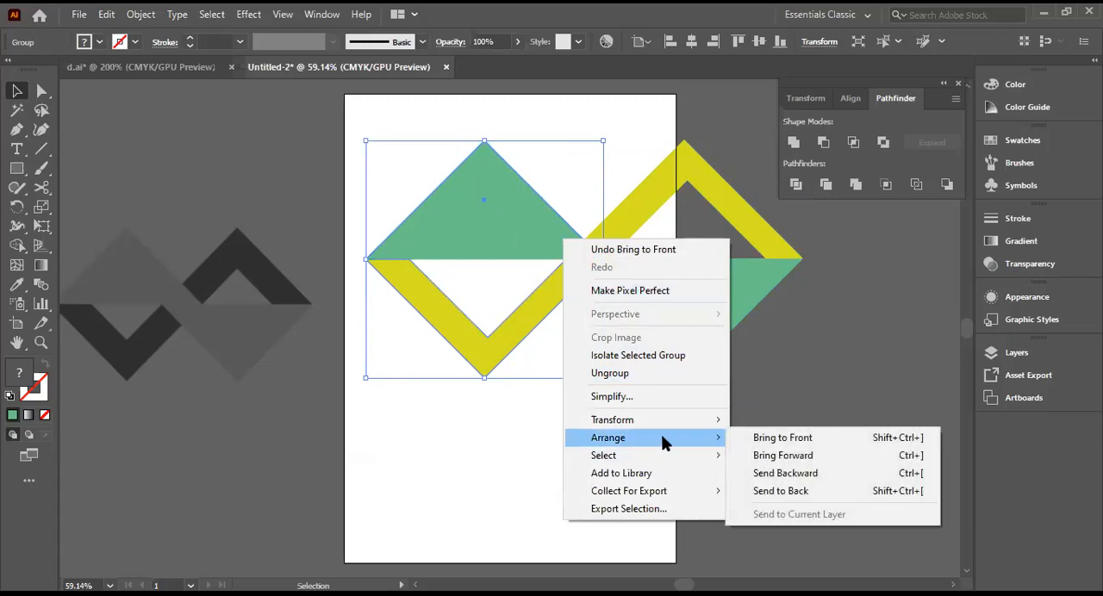
pyautogui.click(786, 473)
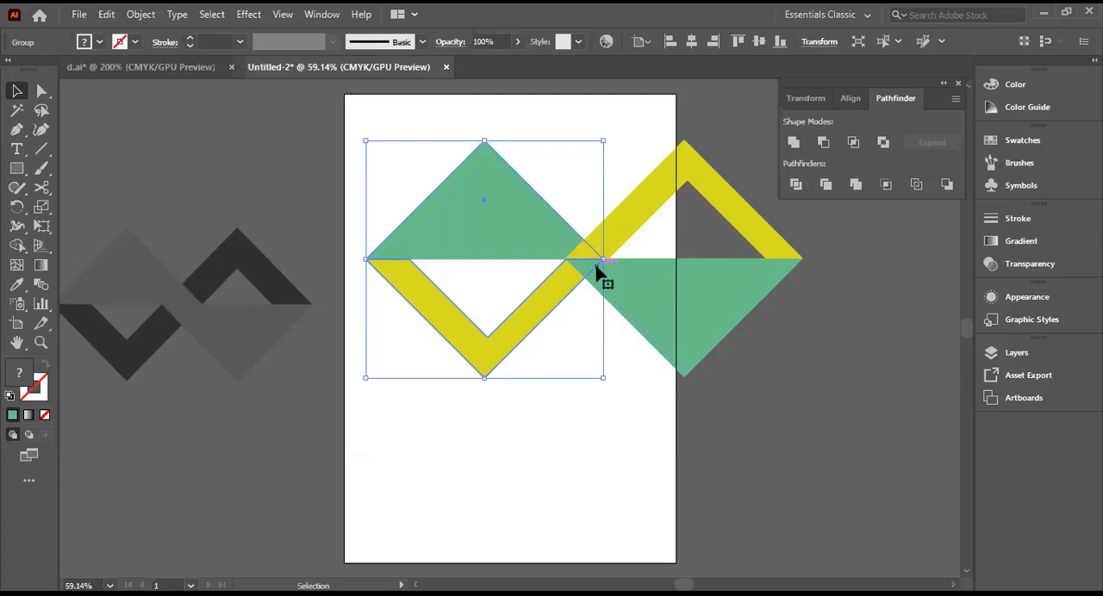
# Step: Ungroup the original triangle and V group and leave nothing selected
pyautogui.rightClick(509, 236)
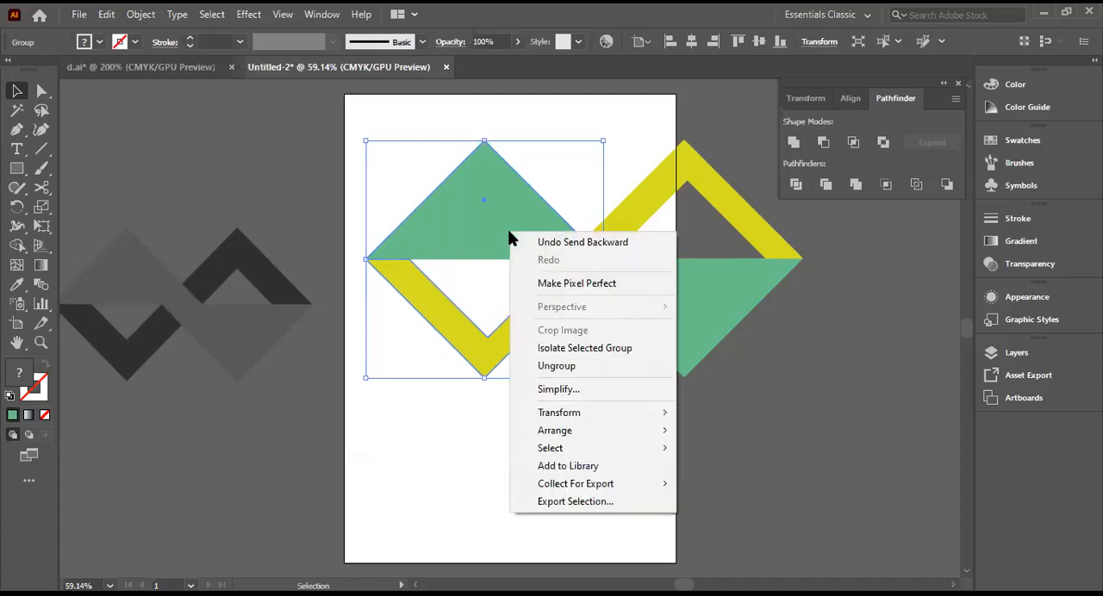
pyautogui.click(562, 367)
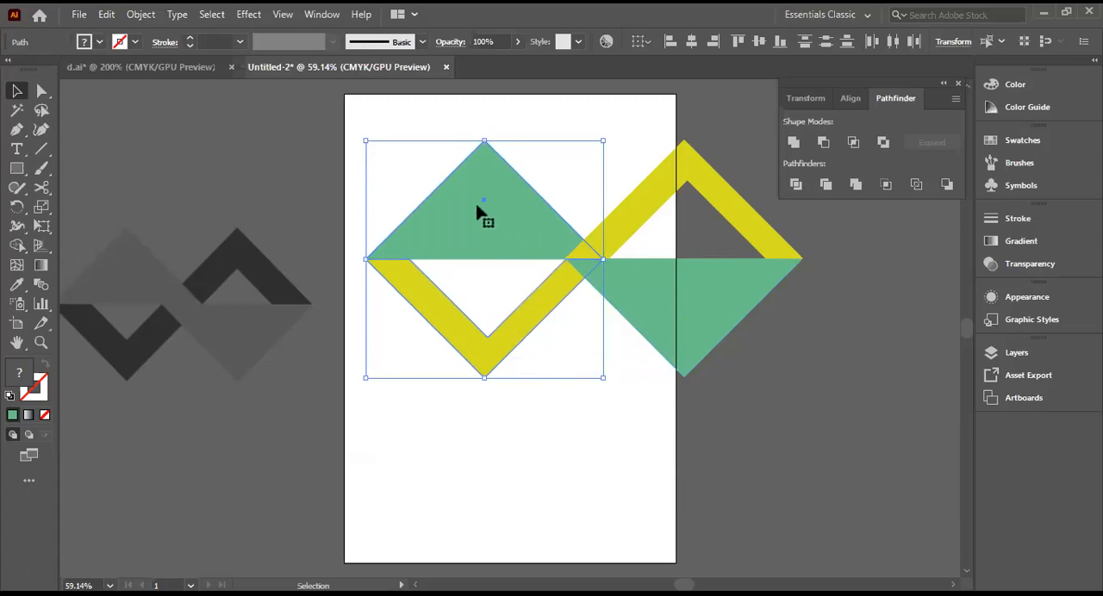
pyautogui.rightClick(512, 199)
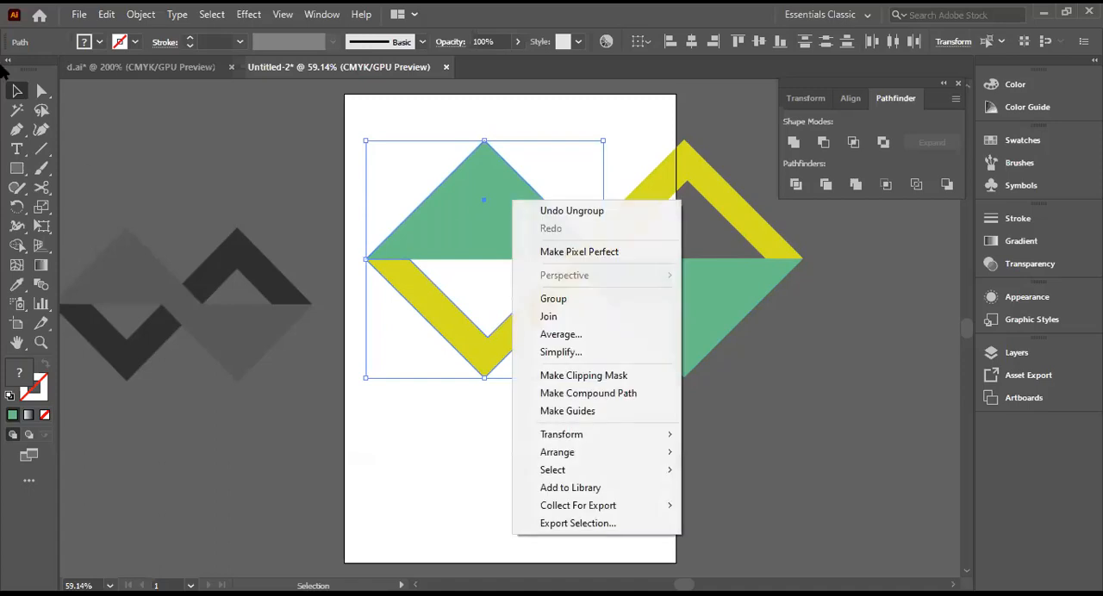
pyautogui.click(13, 88)
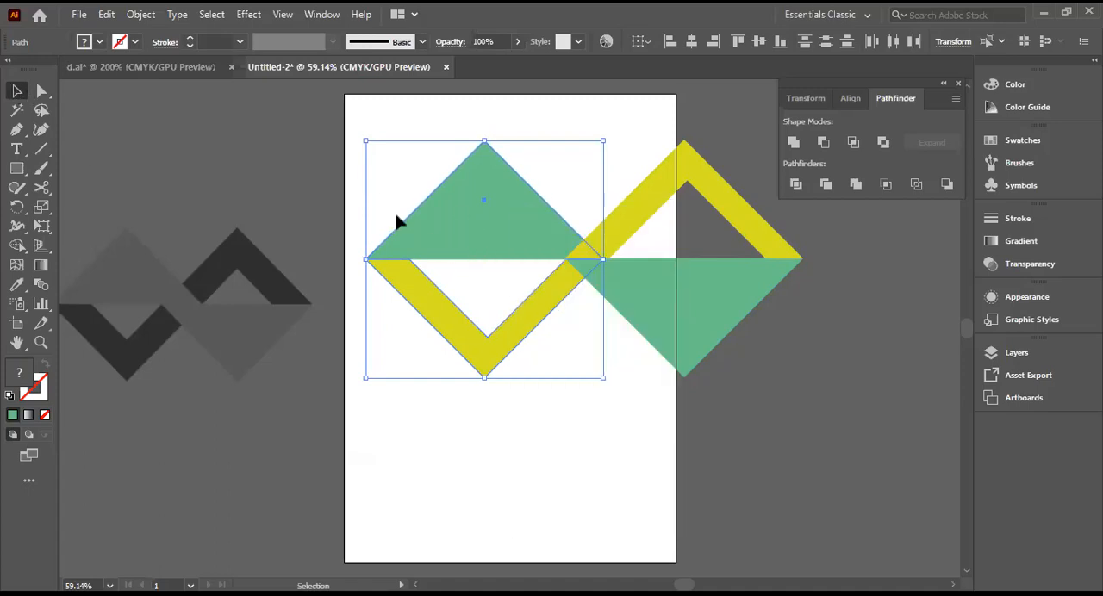
pyautogui.moveTo(401, 201); pyautogui.dragTo(575, 258)
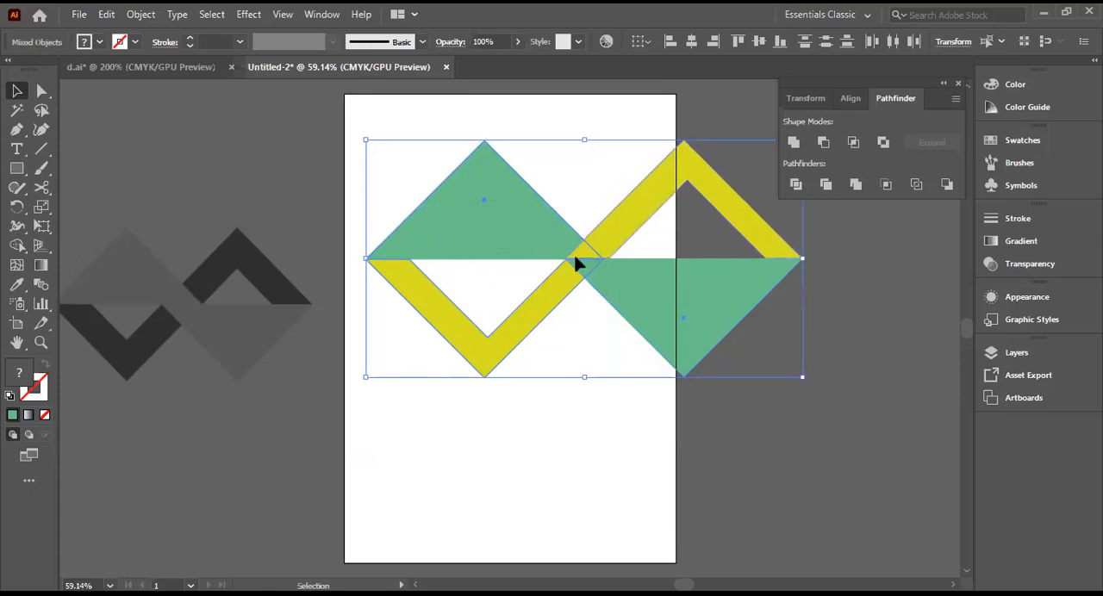
pyautogui.click(926, 429)
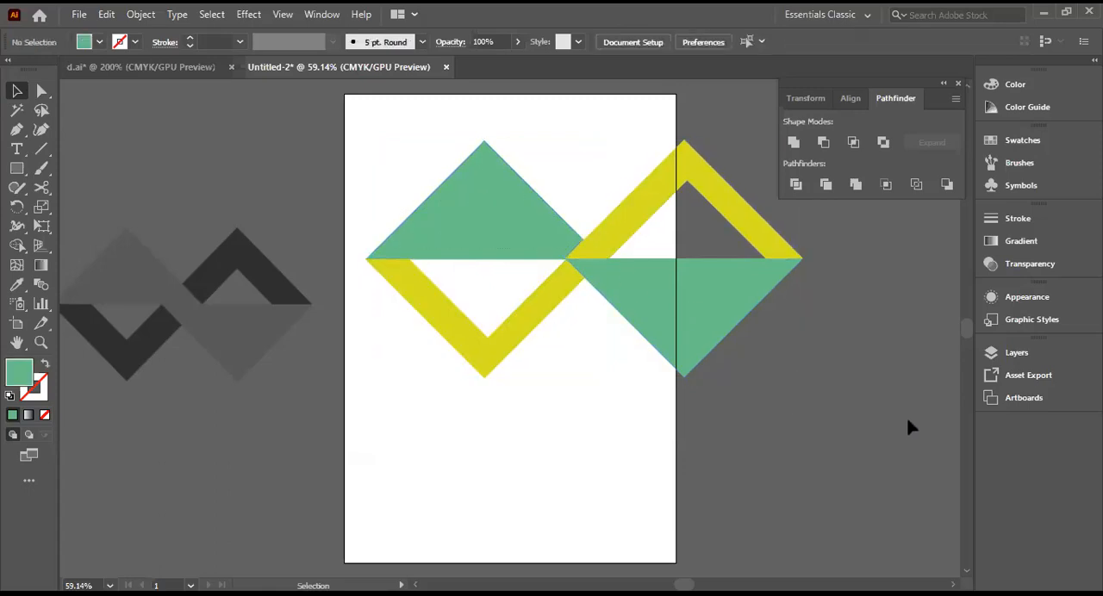
# Step: Bring only the original upward-pointing green triangle to the front of the stacking order, leaving its yellow V in place
pyautogui.click(17, 91)
pyautogui.click(568, 233)
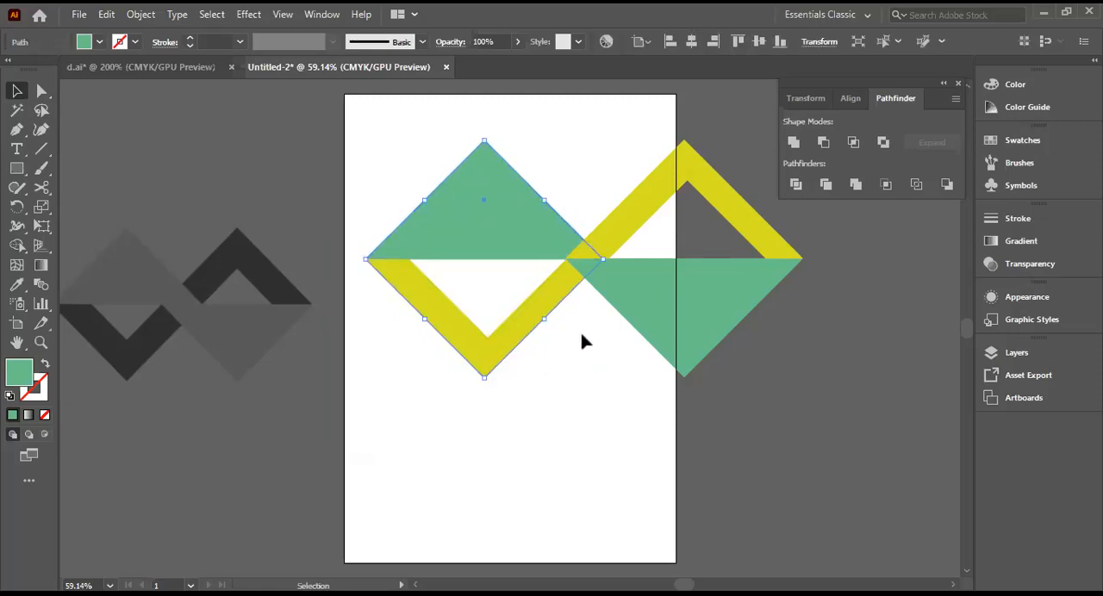
pyautogui.rightClick(449, 231)
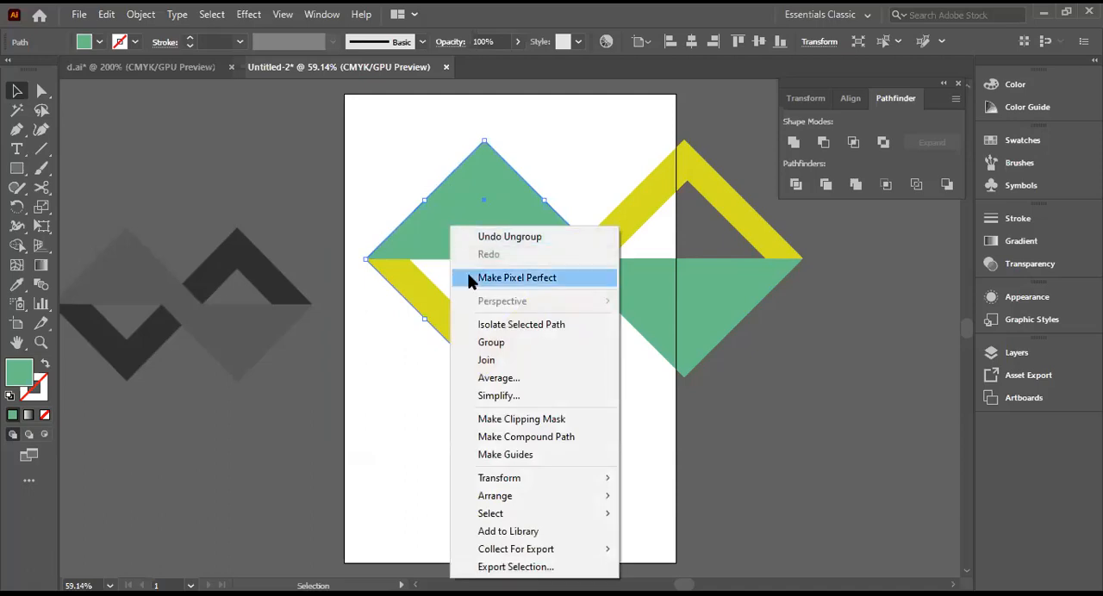
pyautogui.moveTo(491, 498)
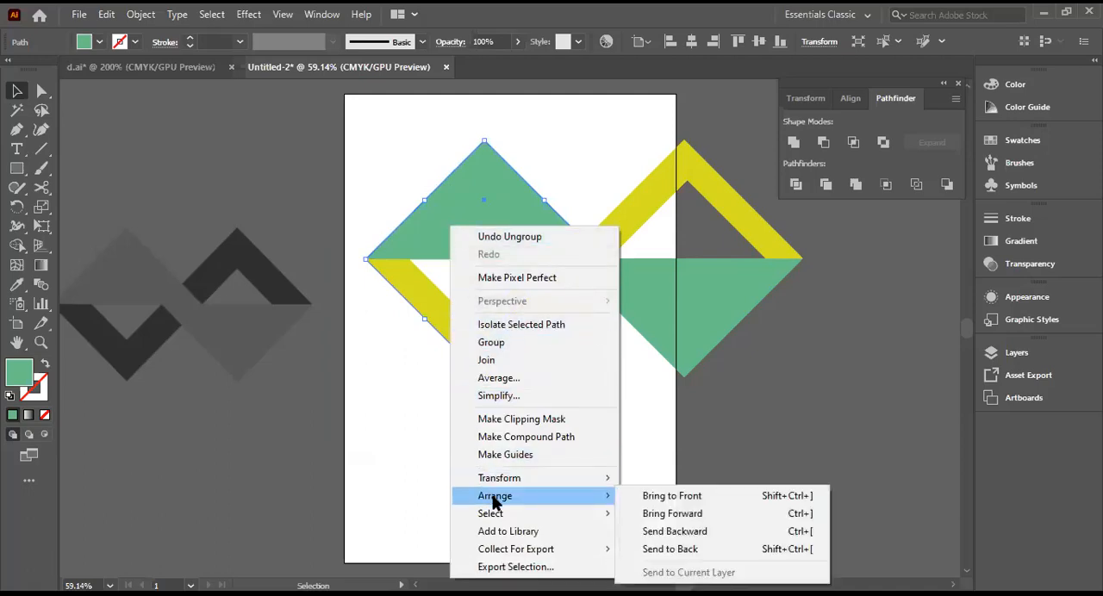
pyautogui.click(648, 498)
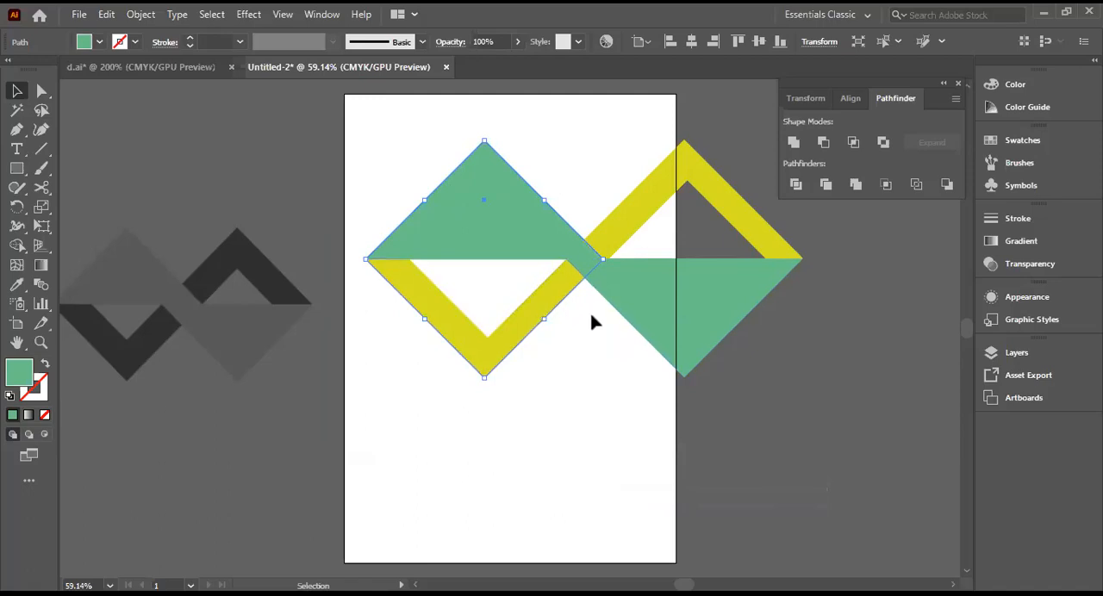
pyautogui.click(626, 383)
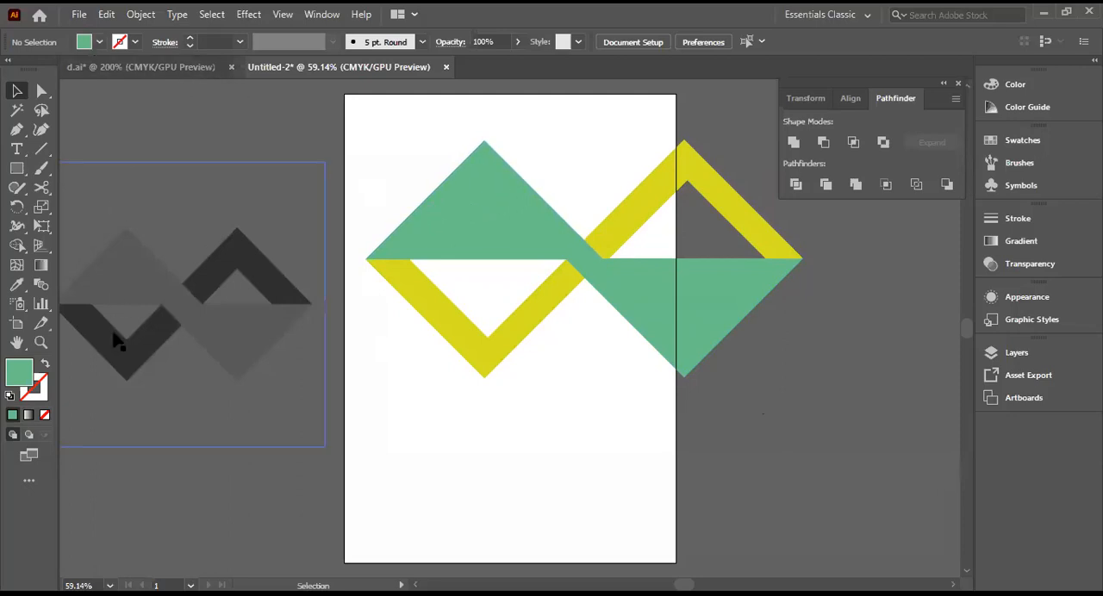
pyautogui.click(99, 43)
pyautogui.click(45, 70)
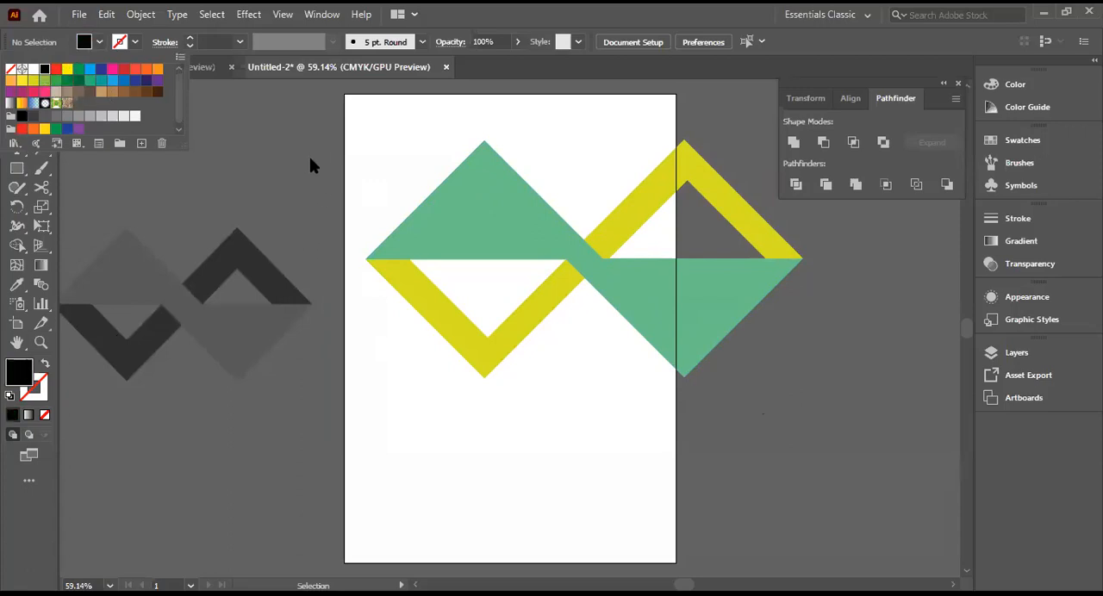
pyautogui.click(16, 89)
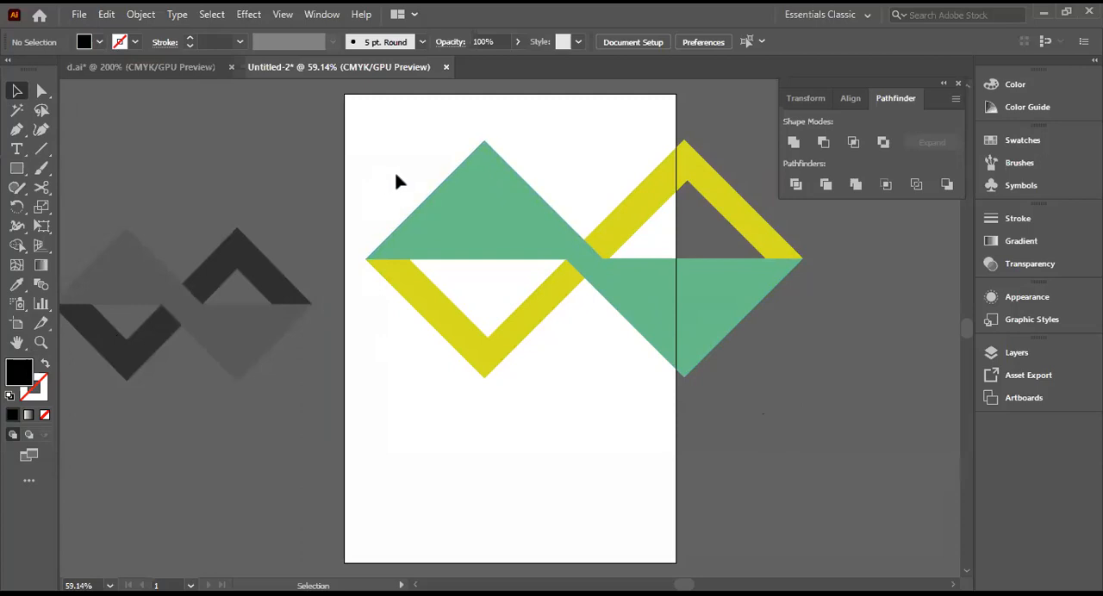
pyautogui.moveTo(395, 175); pyautogui.dragTo(750, 353)
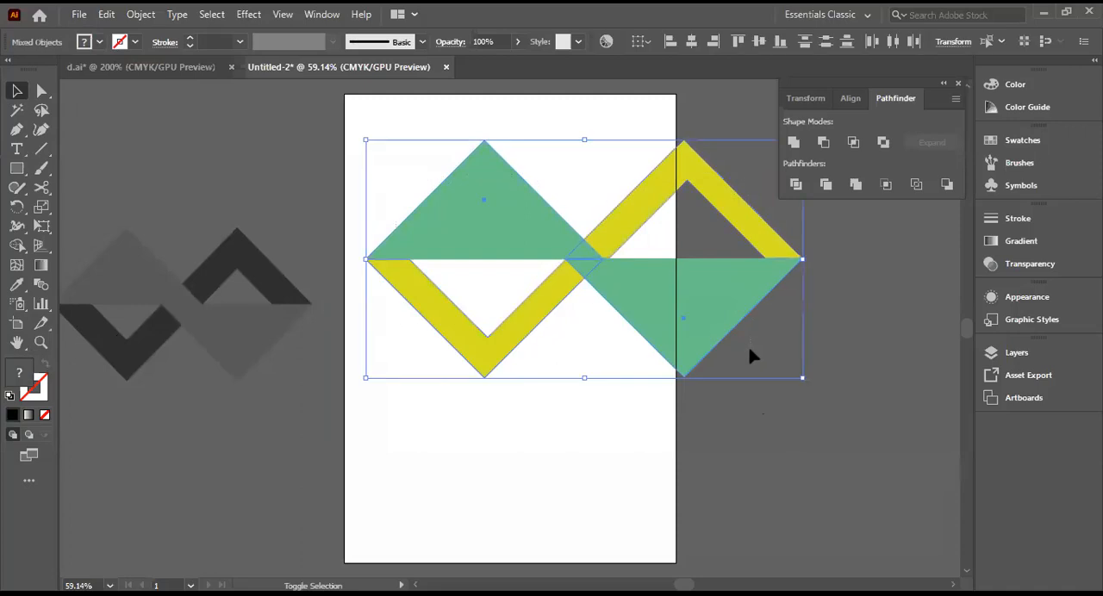
pyautogui.click(417, 155)
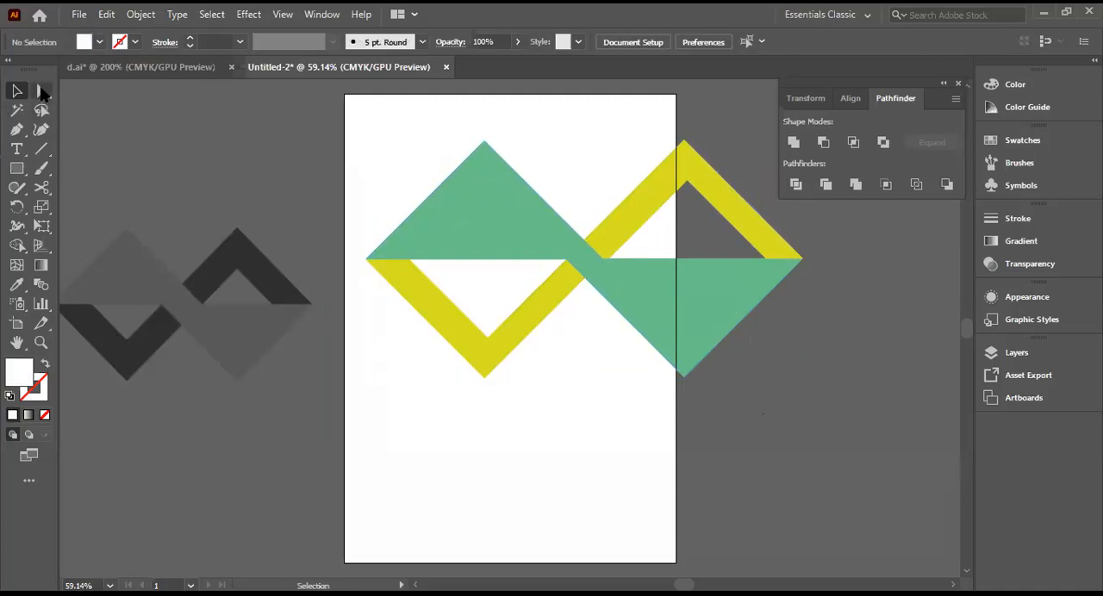
# Step: Set the fill of the original upward-pointing green triangle to the black swatch
pyautogui.click(480, 214)
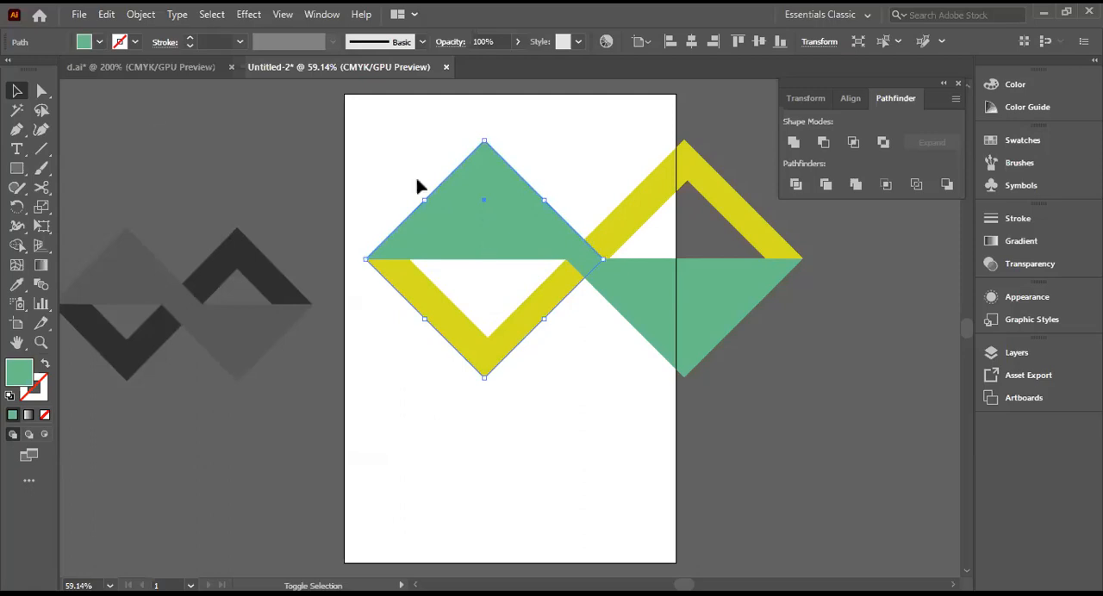
pyautogui.keyDown('shift'); pyautogui.click(84, 42); pyautogui.keyUp('shift')
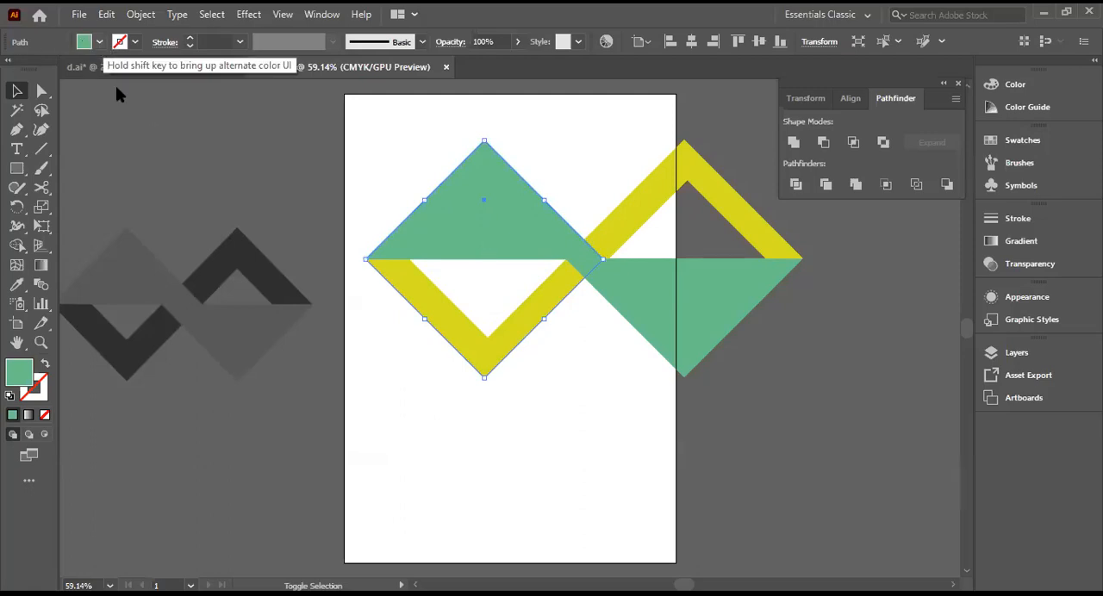
pyautogui.click(93, 43)
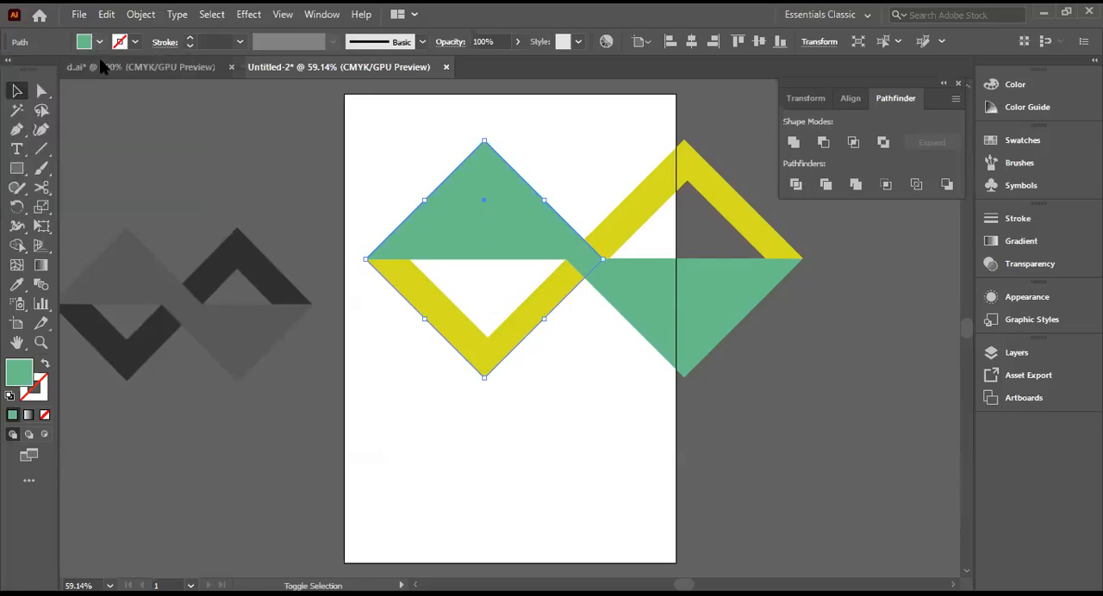
pyautogui.keyDown('shift'); pyautogui.click(96, 45); pyautogui.keyUp('shift')
pyautogui.click(95, 43)
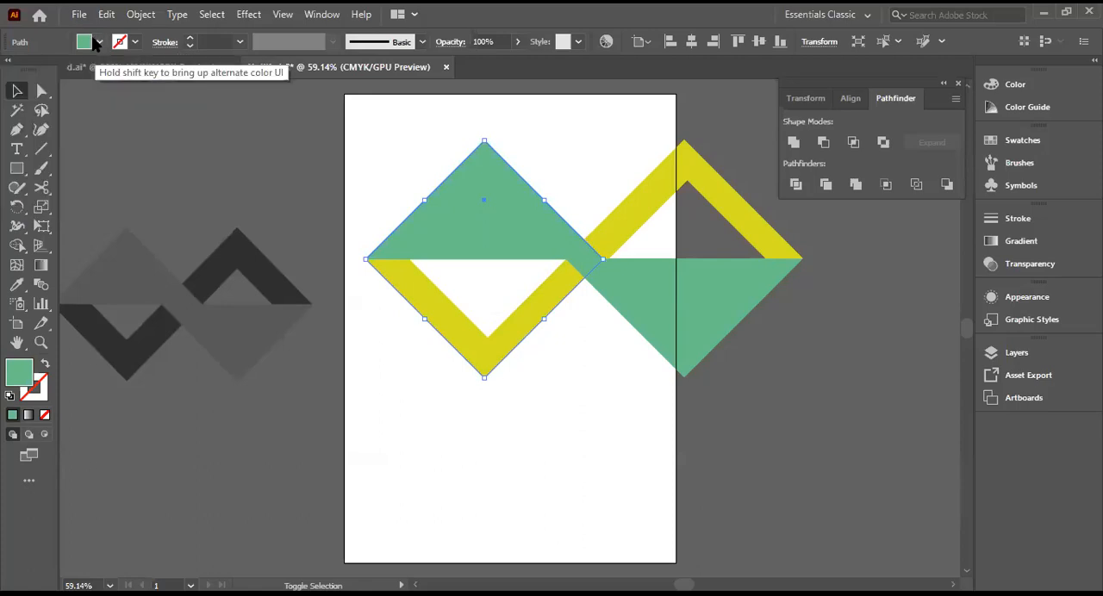
pyautogui.click(95, 43)
pyautogui.click(46, 69)
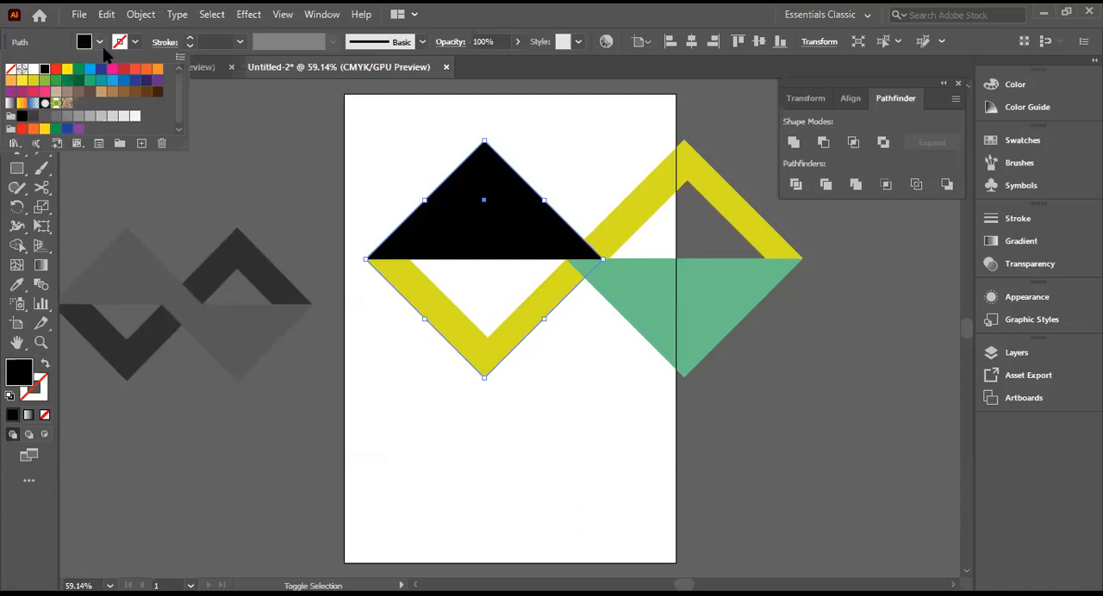
pyautogui.click(255, 146)
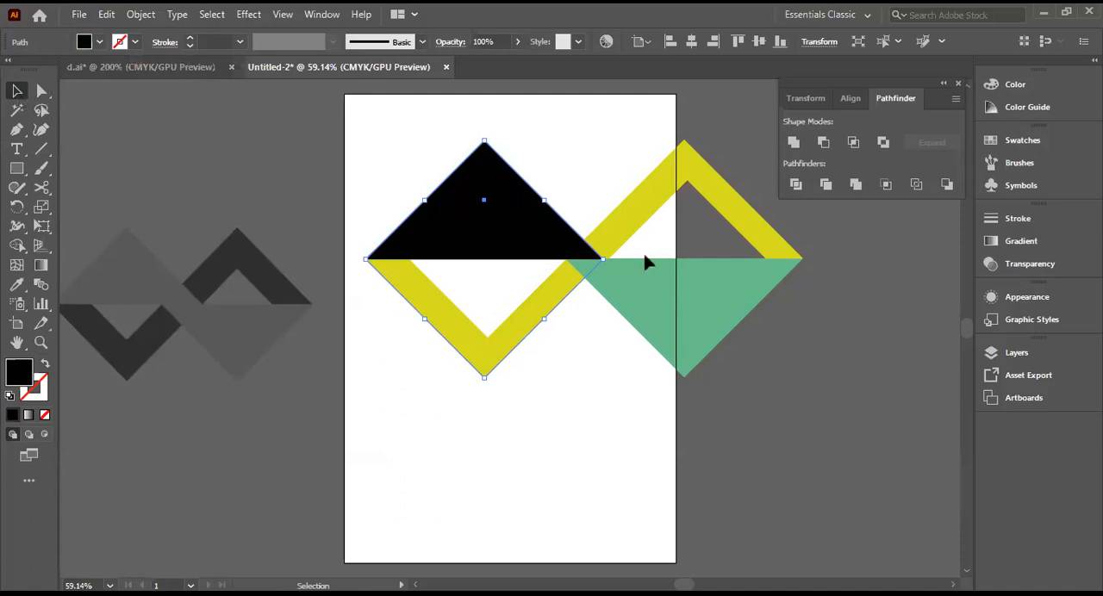
pyautogui.keyDown('shift'); pyautogui.click(674, 310); pyautogui.keyUp('shift')
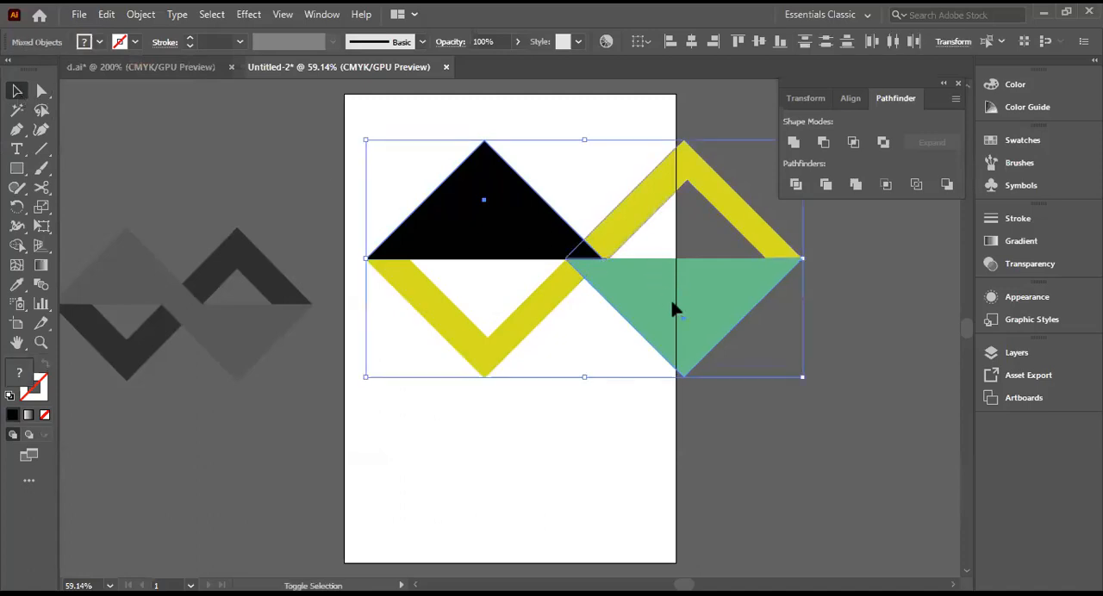
pyautogui.click(921, 366)
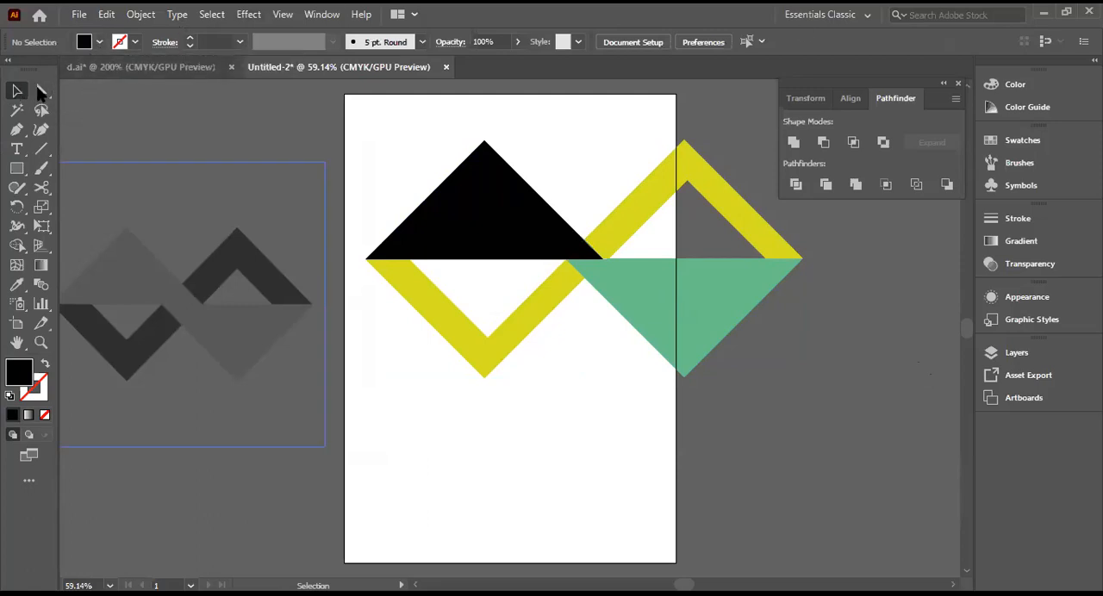
pyautogui.click(701, 326)
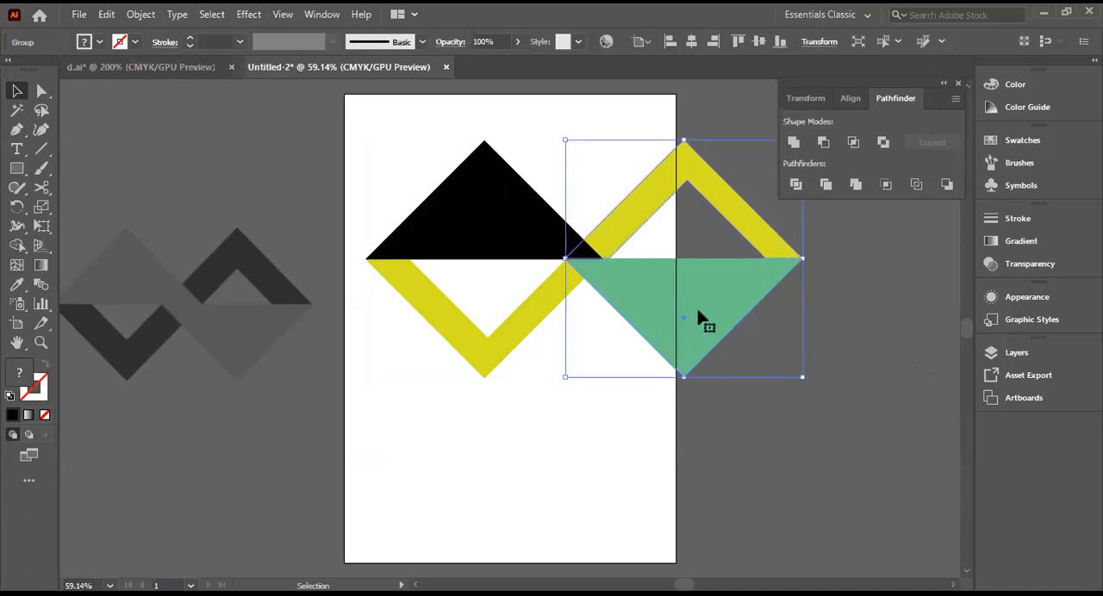
pyautogui.click(837, 318)
pyautogui.rightClick(570, 256)
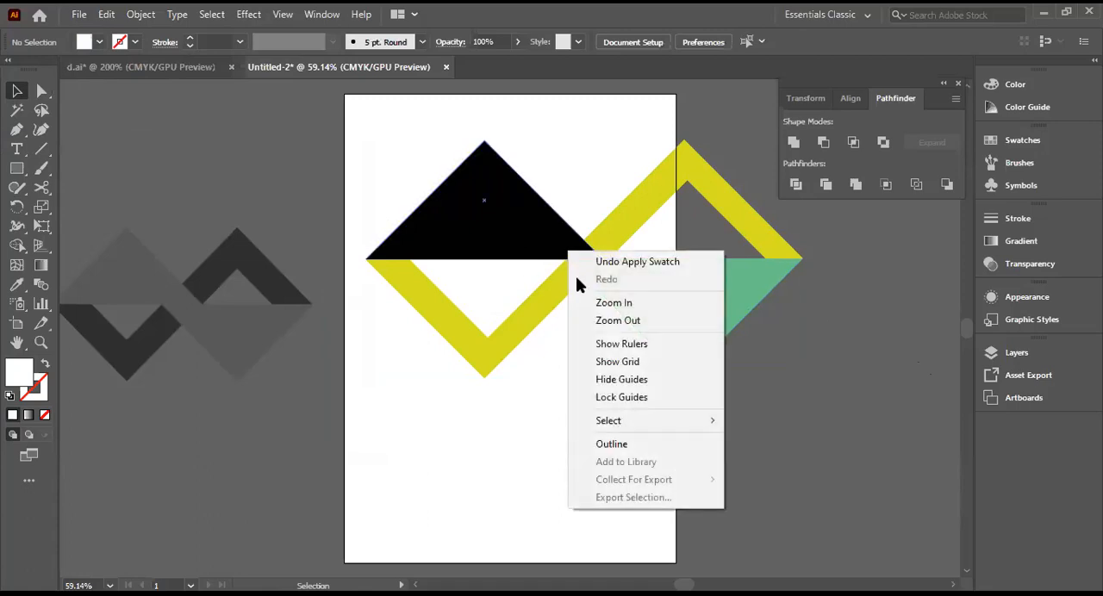
pyautogui.click(548, 136)
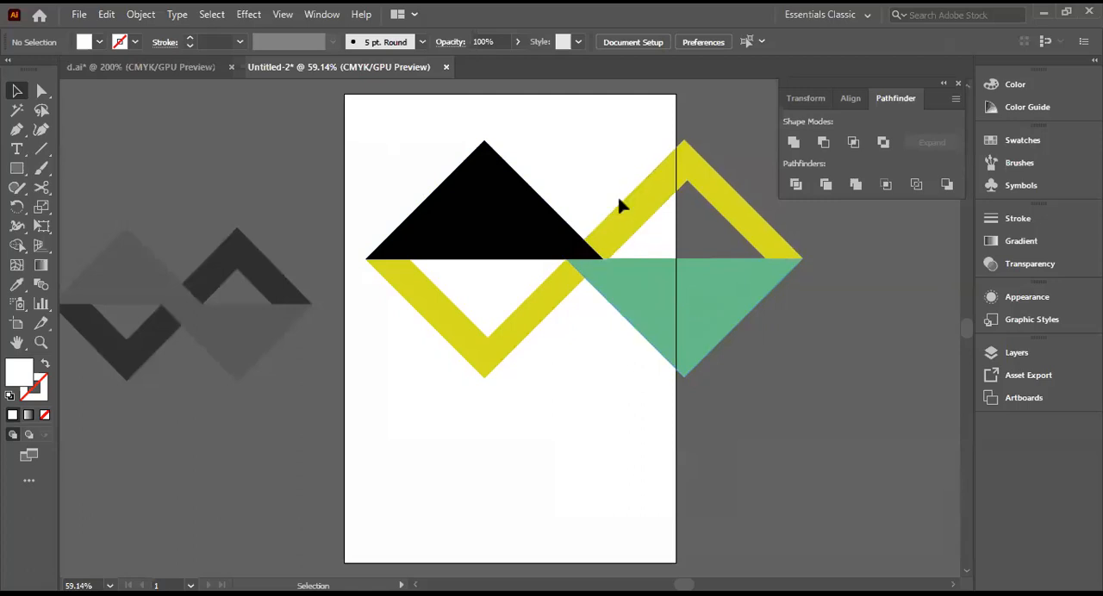
pyautogui.moveTo(576, 156); pyautogui.dragTo(755, 264)
pyautogui.moveTo(821, 300); pyautogui.dragTo(825, 298)
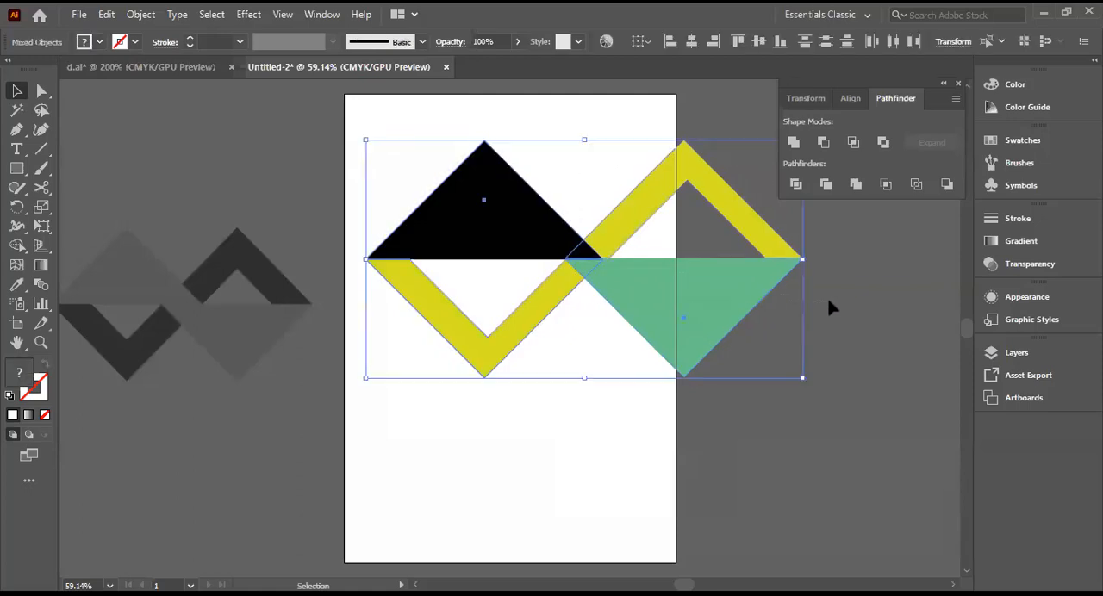
pyautogui.rightClick(712, 305)
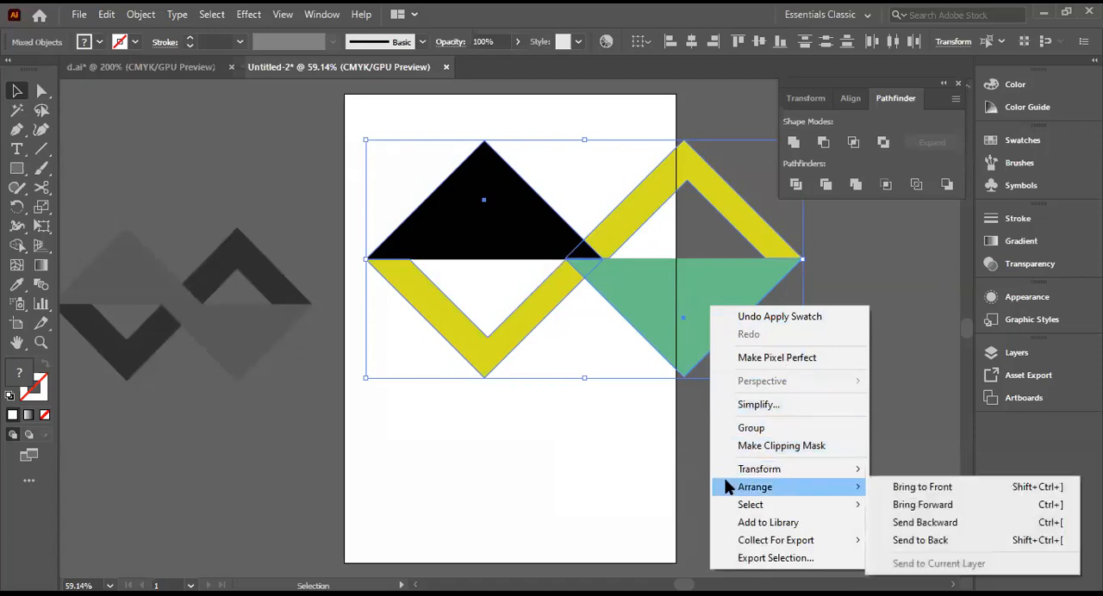
pyautogui.click(629, 444)
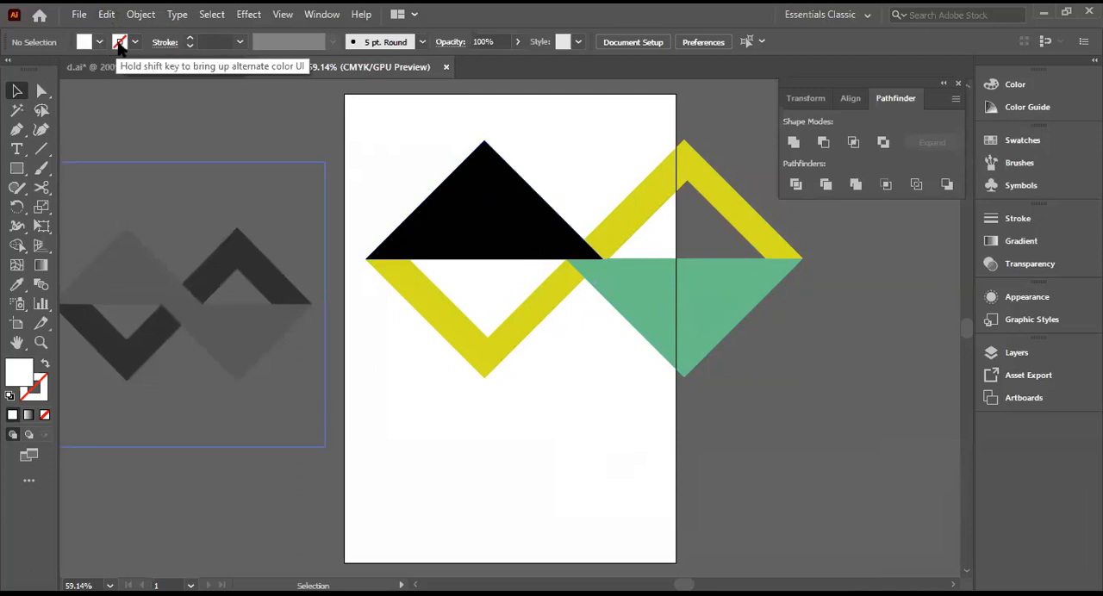
# Step: Ungroup the reflected group of the downward-pointing green triangle and inverted yellow V
pyautogui.click(675, 294)
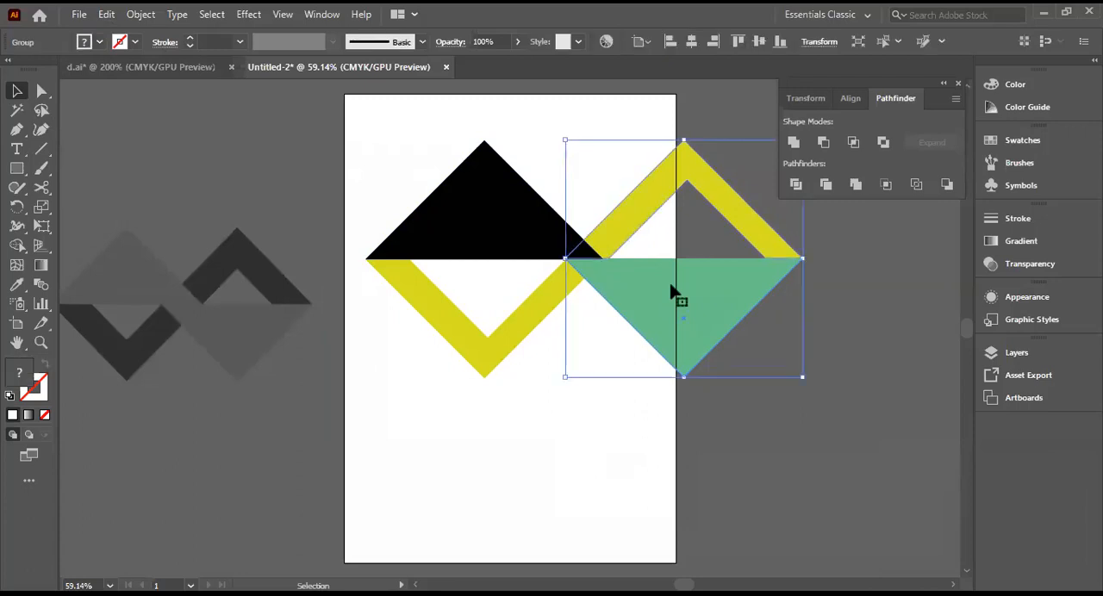
pyautogui.rightClick(675, 294)
pyautogui.click(714, 423)
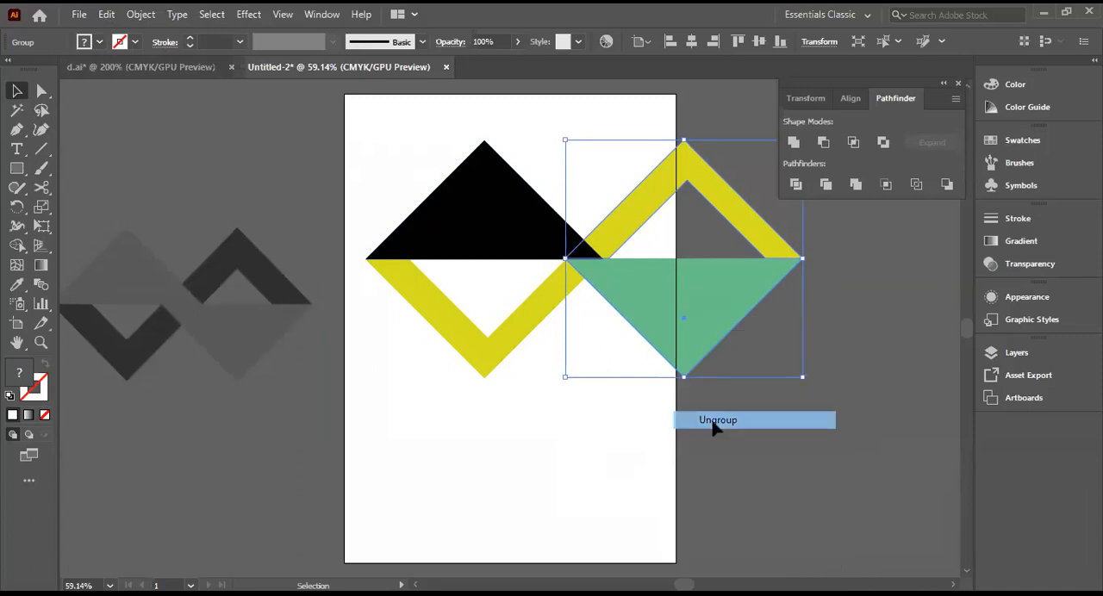
pyautogui.click(99, 43)
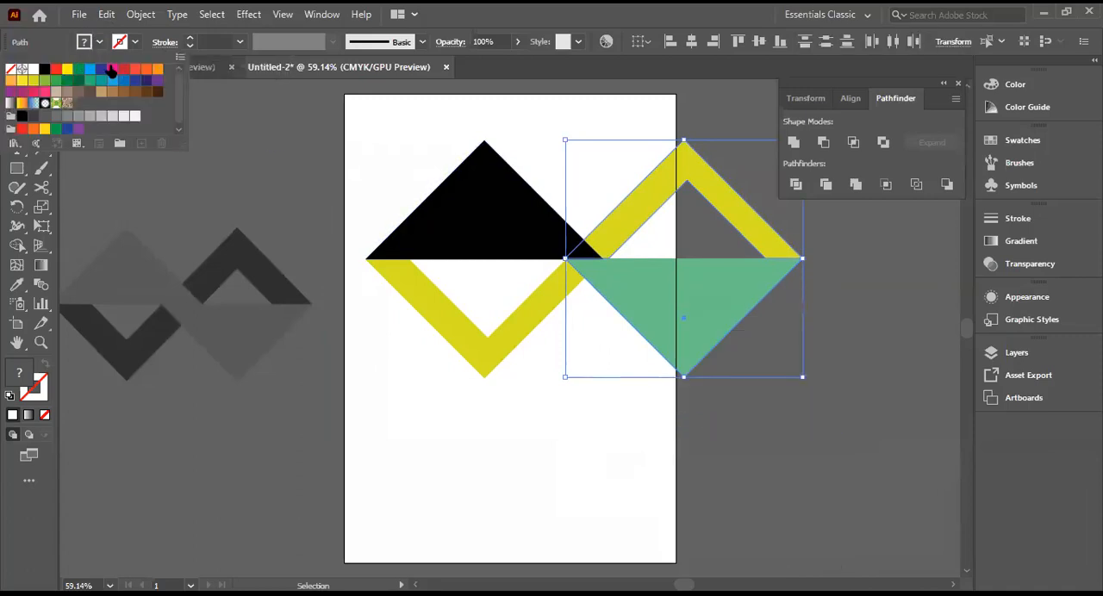
pyautogui.click(657, 311)
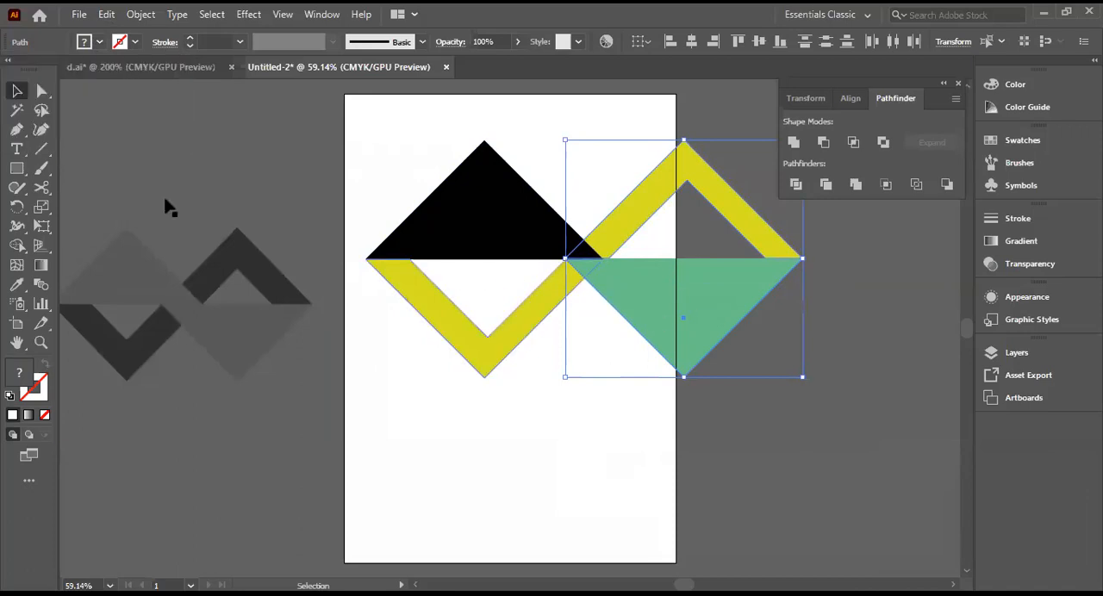
pyautogui.click(677, 313)
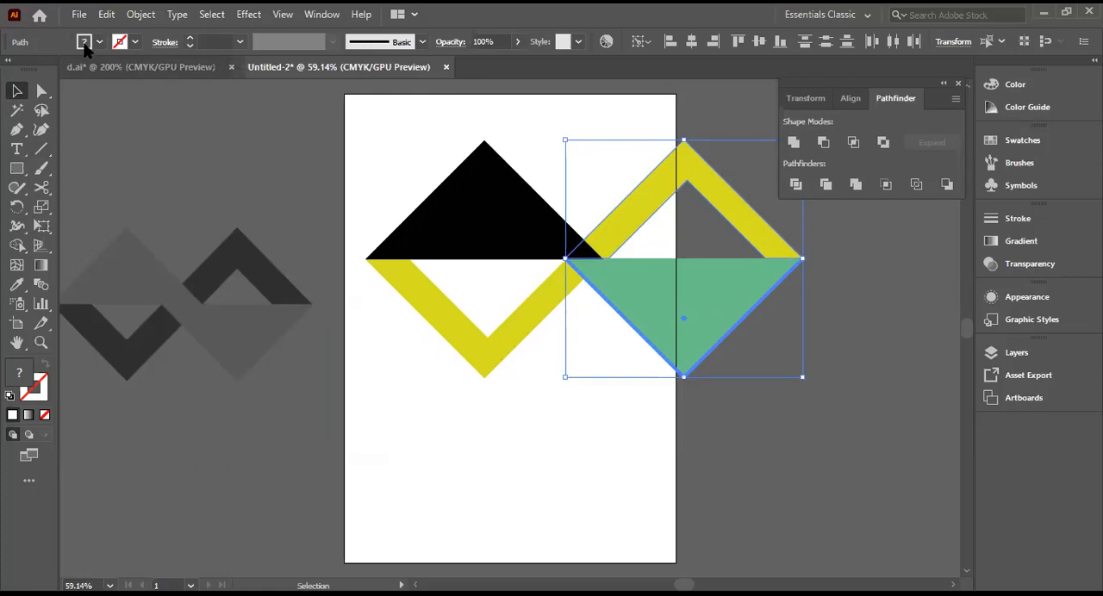
pyautogui.click(85, 43)
pyautogui.click(44, 68)
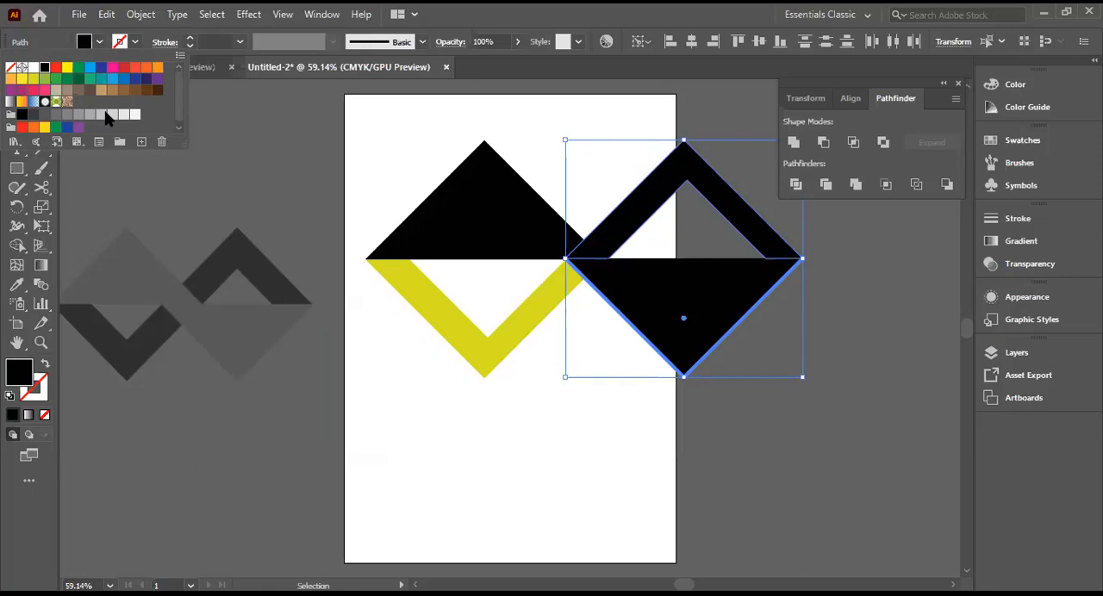
pyautogui.hotkey('ctrl', 'z')
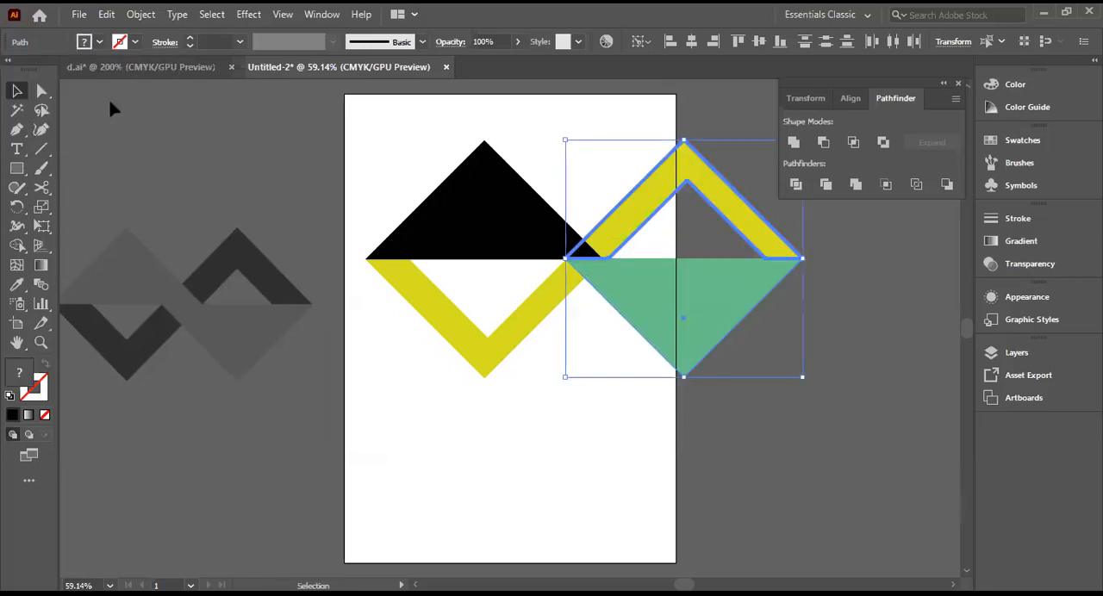
# Step: Fill only the reflected downward-pointing green triangle with the black swatch and leave nothing selected
pyautogui.click(885, 324)
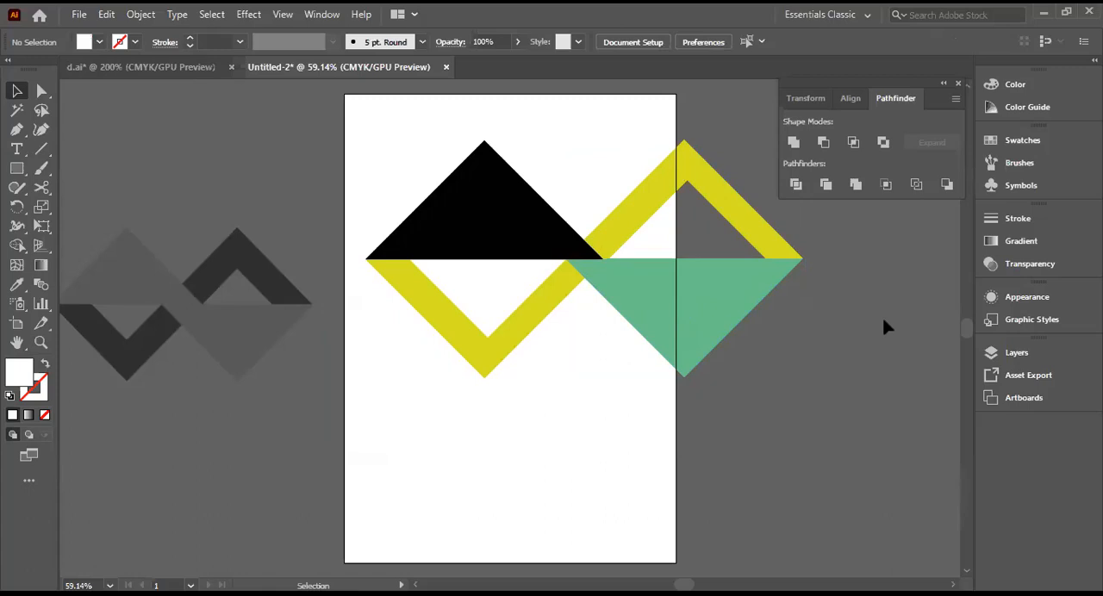
pyautogui.click(681, 312)
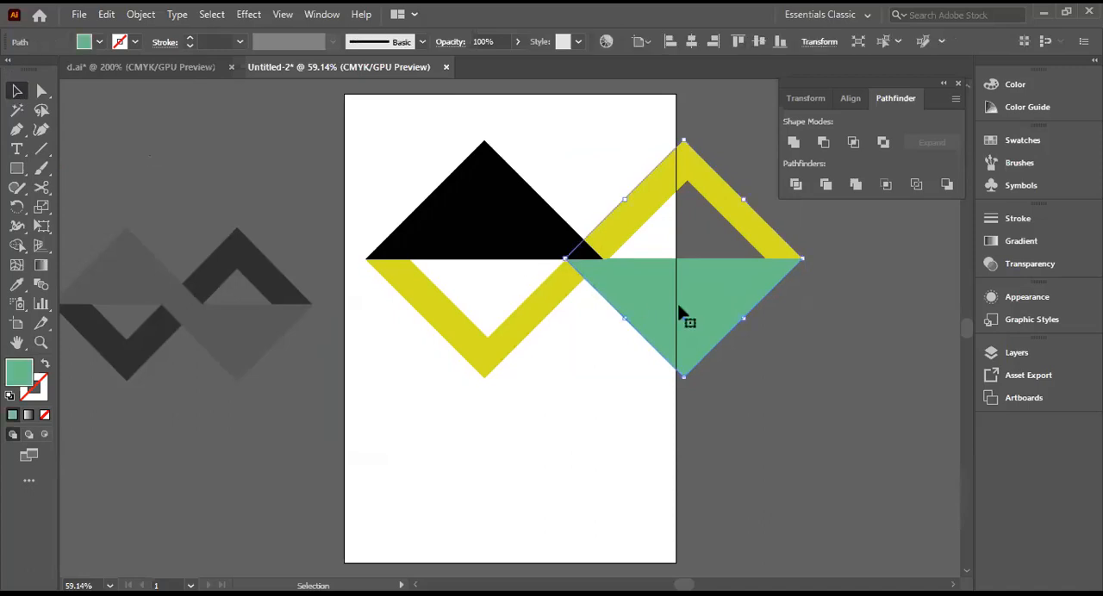
pyautogui.click(100, 42)
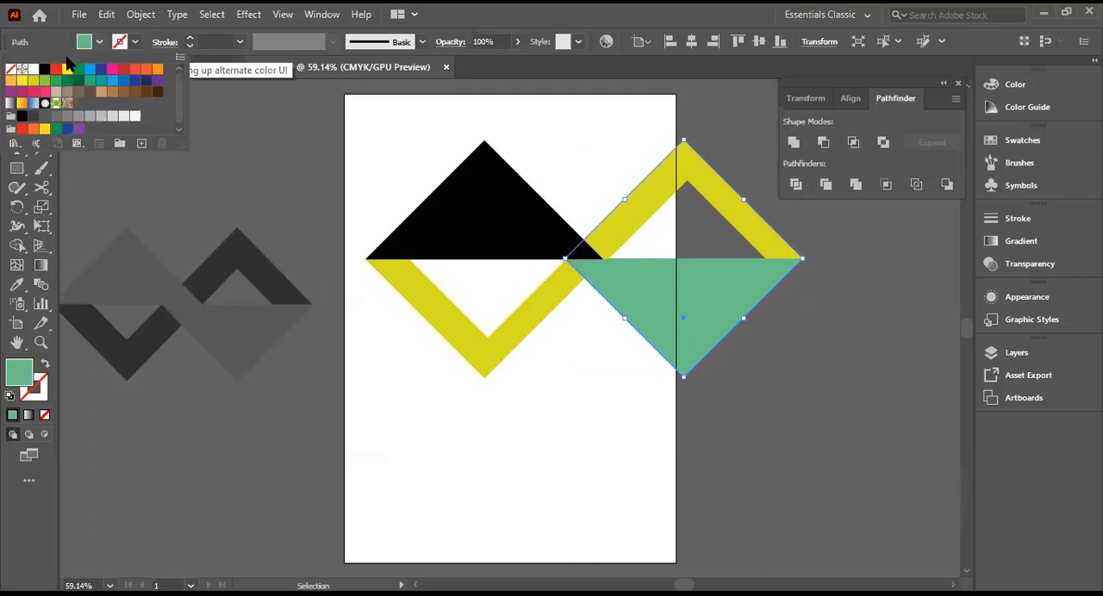
pyautogui.click(45, 69)
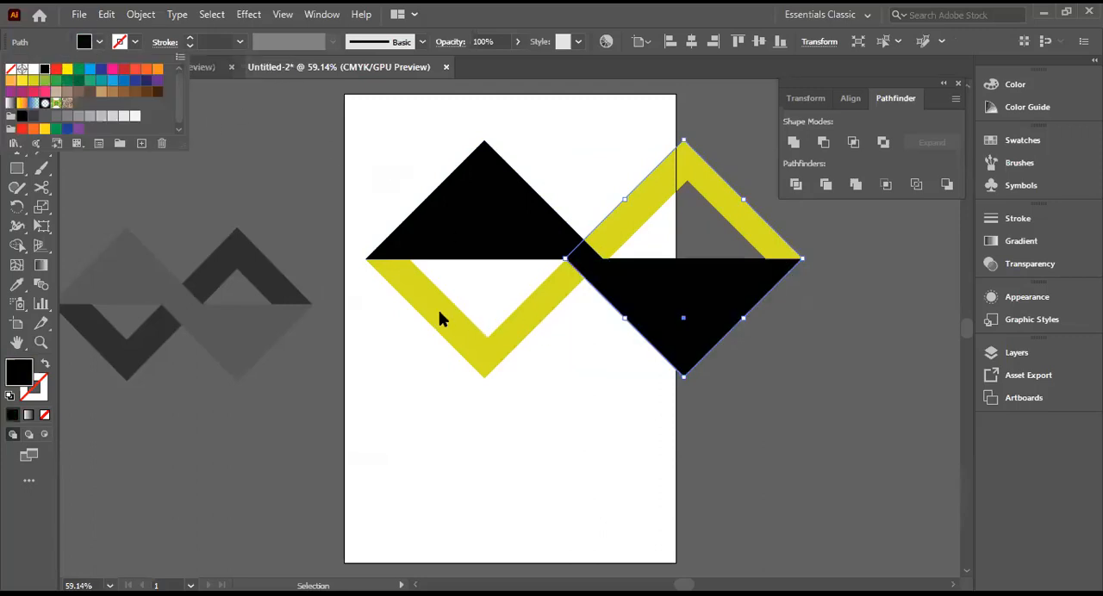
pyautogui.click(812, 368)
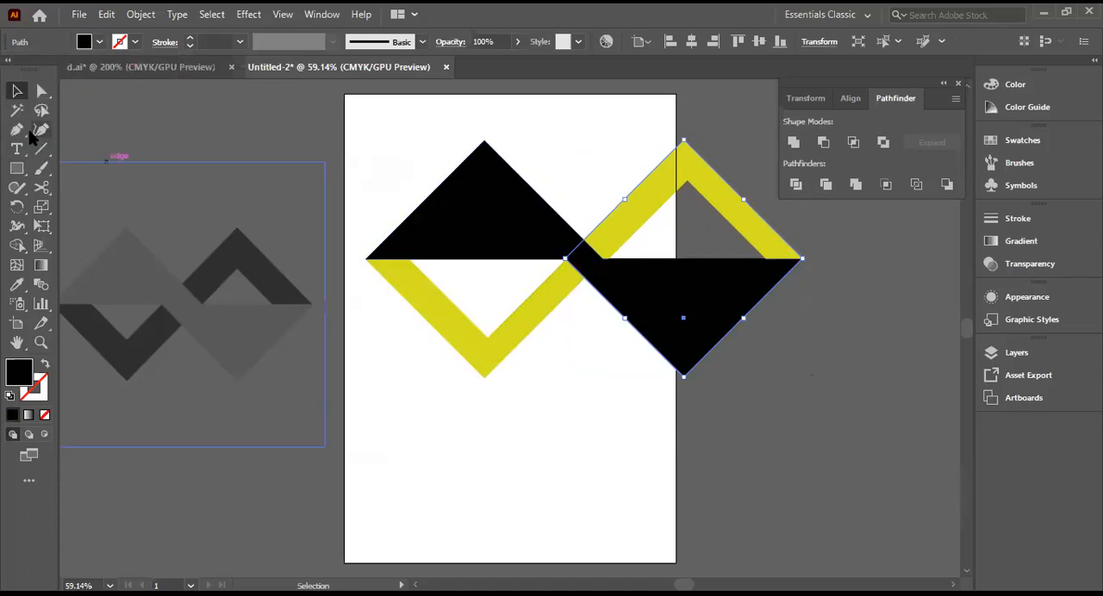
pyautogui.click(560, 173)
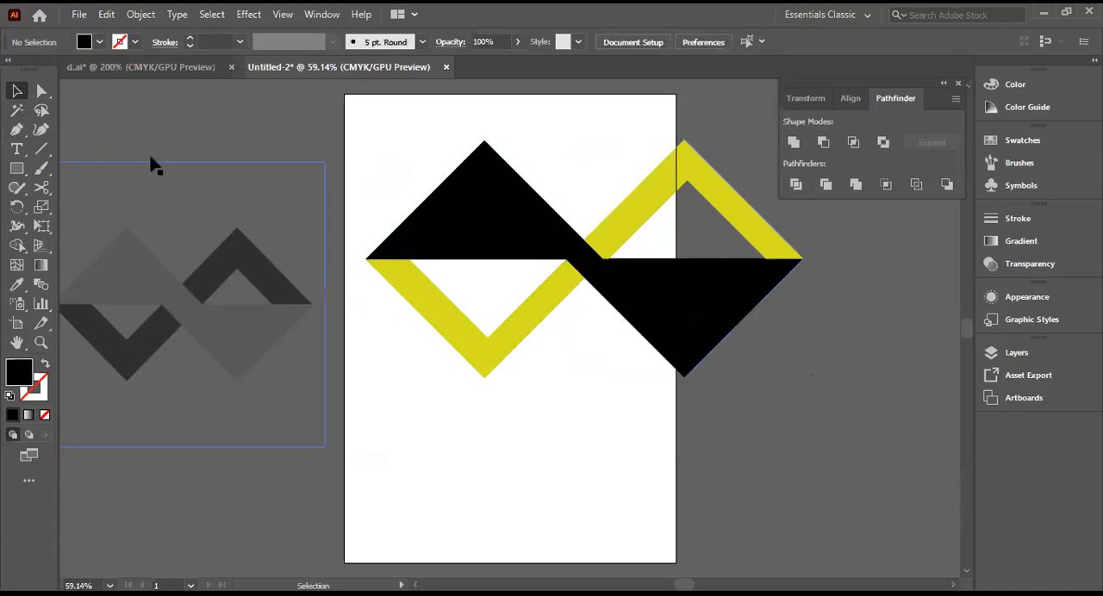
# Step: Fill the original yellow V below the upward-pointing triangle with a mid-grey swatch and deselect it
pyautogui.click(472, 348)
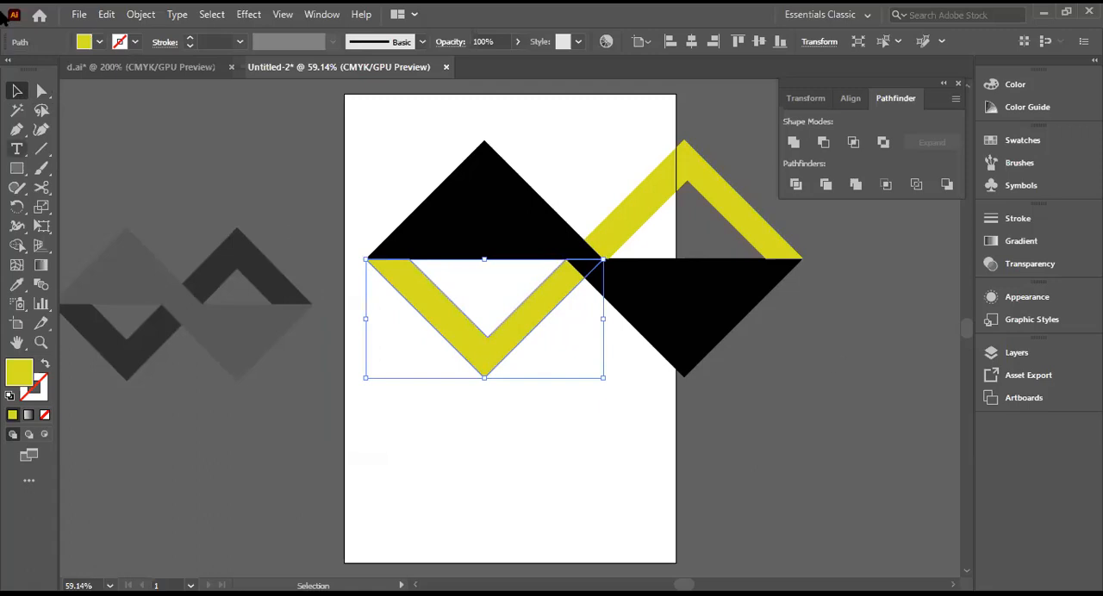
pyautogui.click(99, 42)
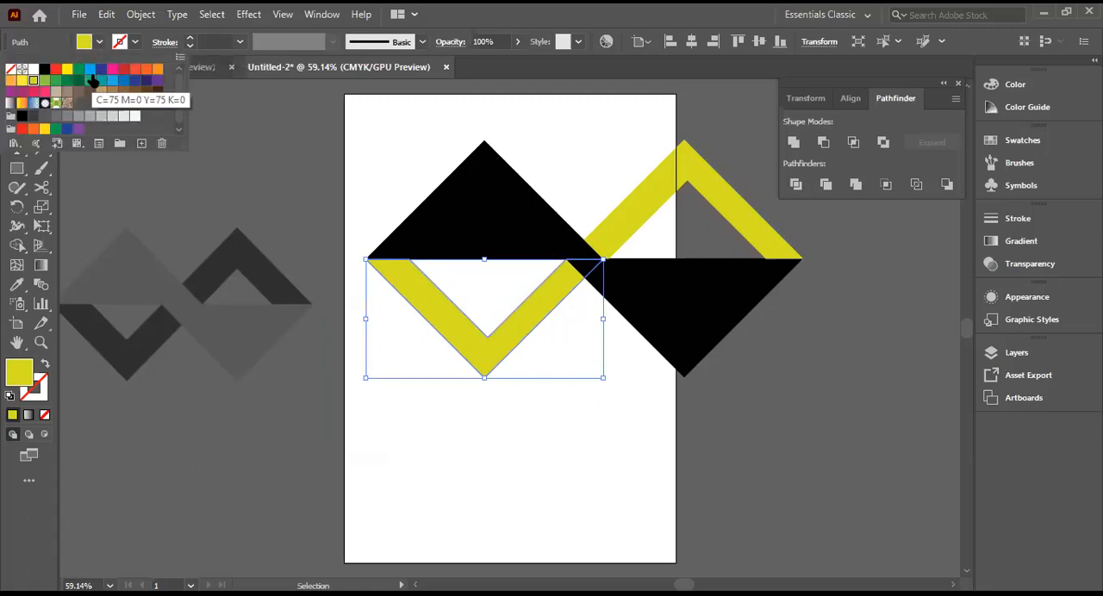
pyautogui.click(67, 117)
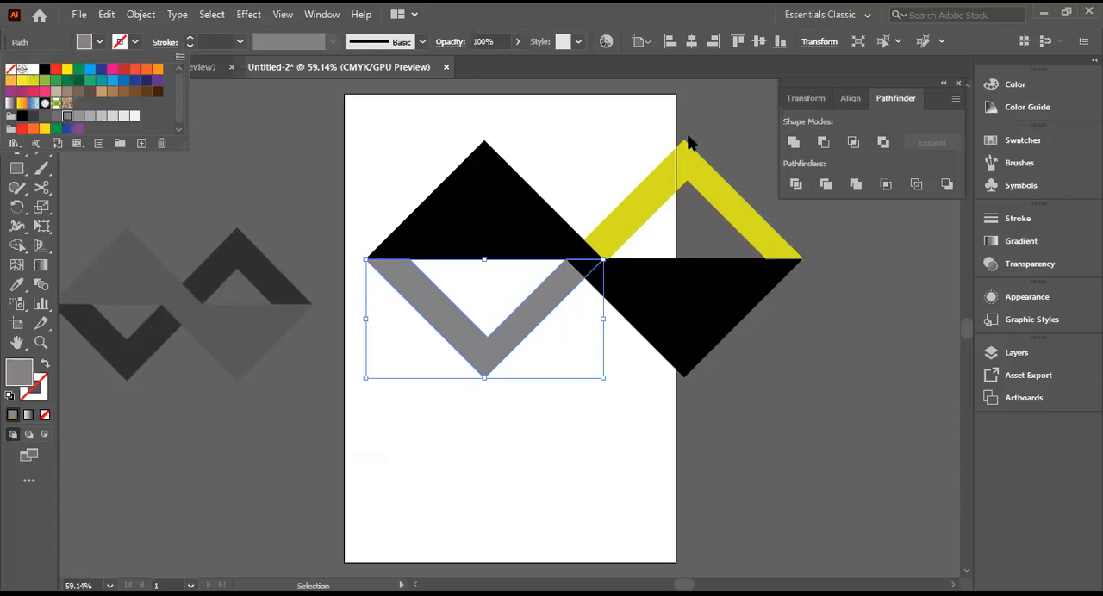
pyautogui.click(588, 125)
pyautogui.click(717, 137)
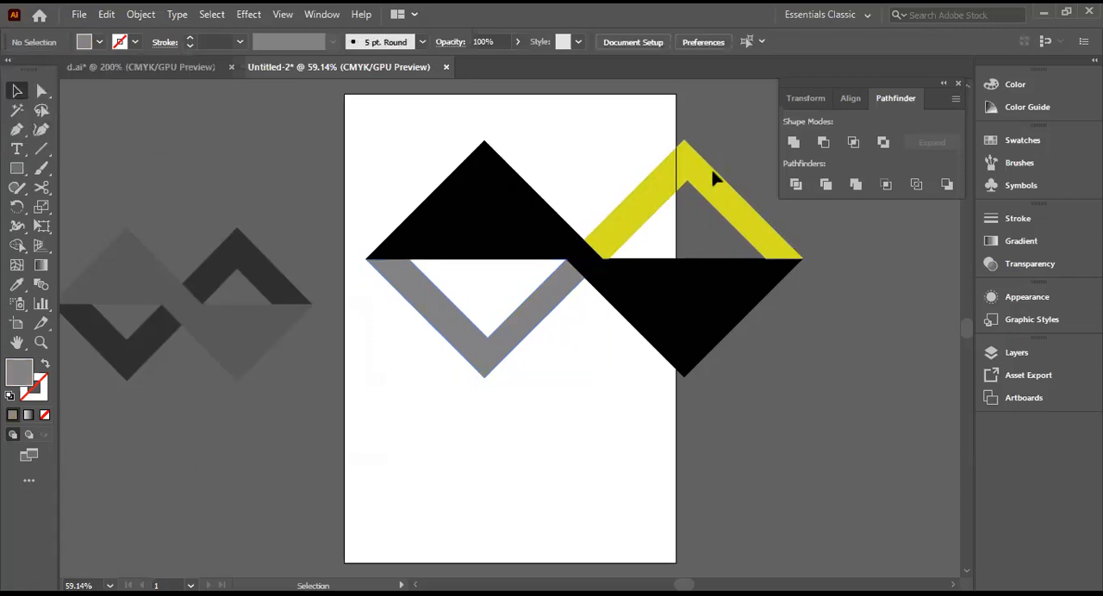
# Step: Fill the reflected inverted yellow V with the same mid-grey swatch as the other V and deselect it
pyautogui.click(712, 188)
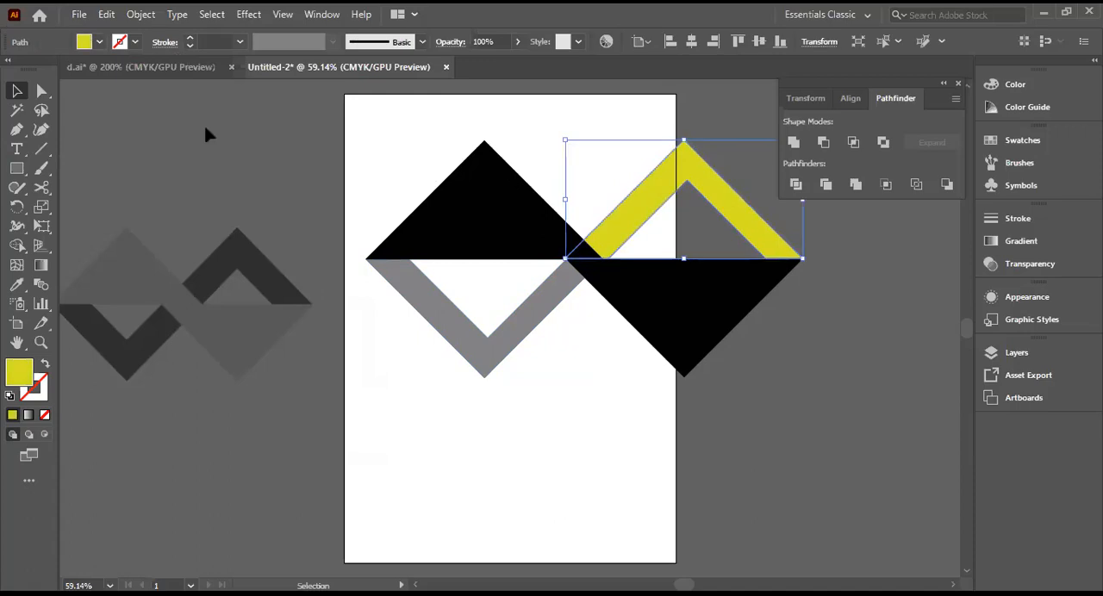
pyautogui.click(99, 44)
pyautogui.click(67, 116)
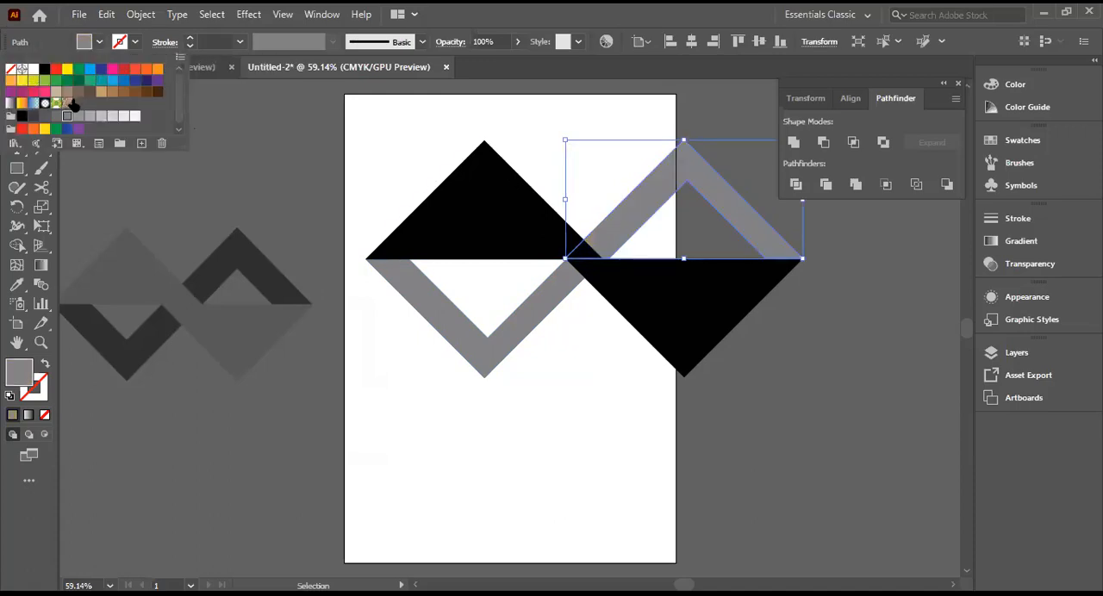
pyautogui.click(885, 375)
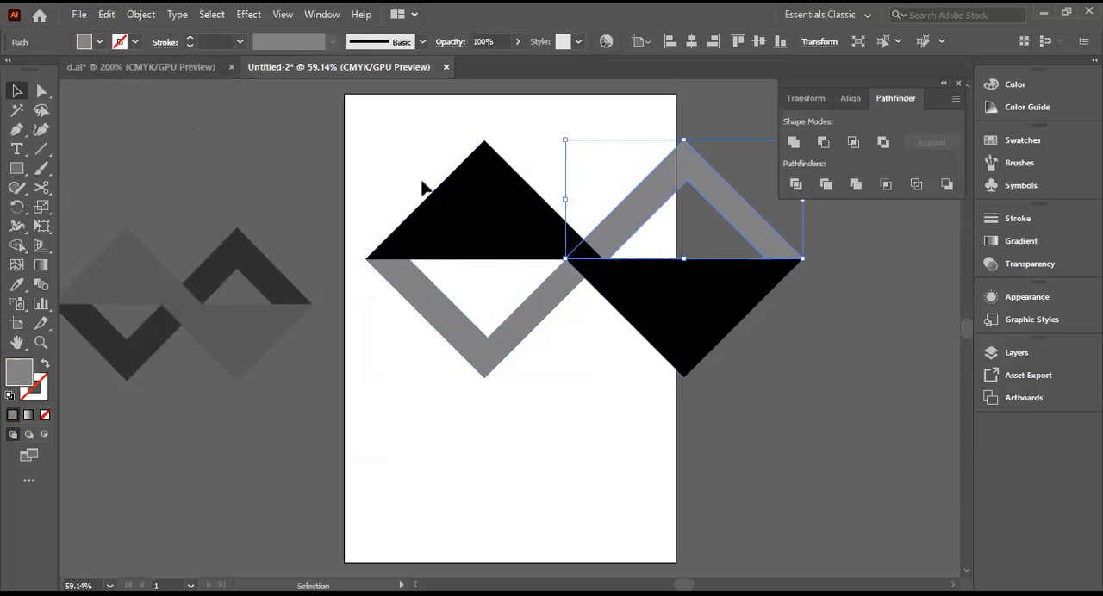
pyautogui.click(828, 365)
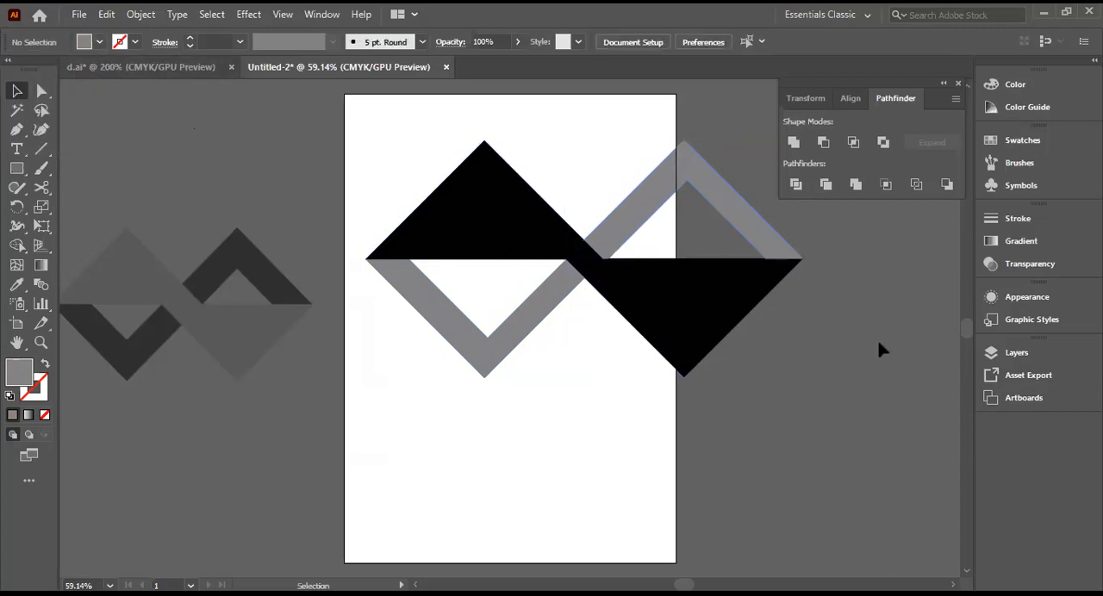
# Step: Nudge the upward-pointing black triangle into alignment with the downward-pointing one and group all four shapes
pyautogui.moveTo(582, 260); pyautogui.dragTo(604, 260)
pyautogui.click(770, 363)
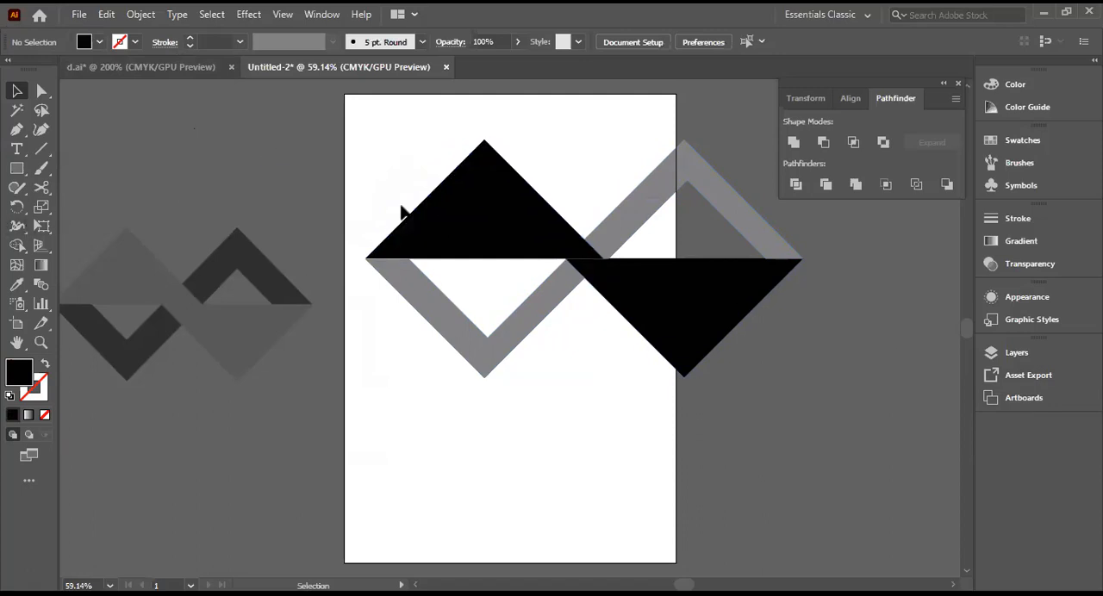
pyautogui.moveTo(383, 166); pyautogui.dragTo(766, 363)
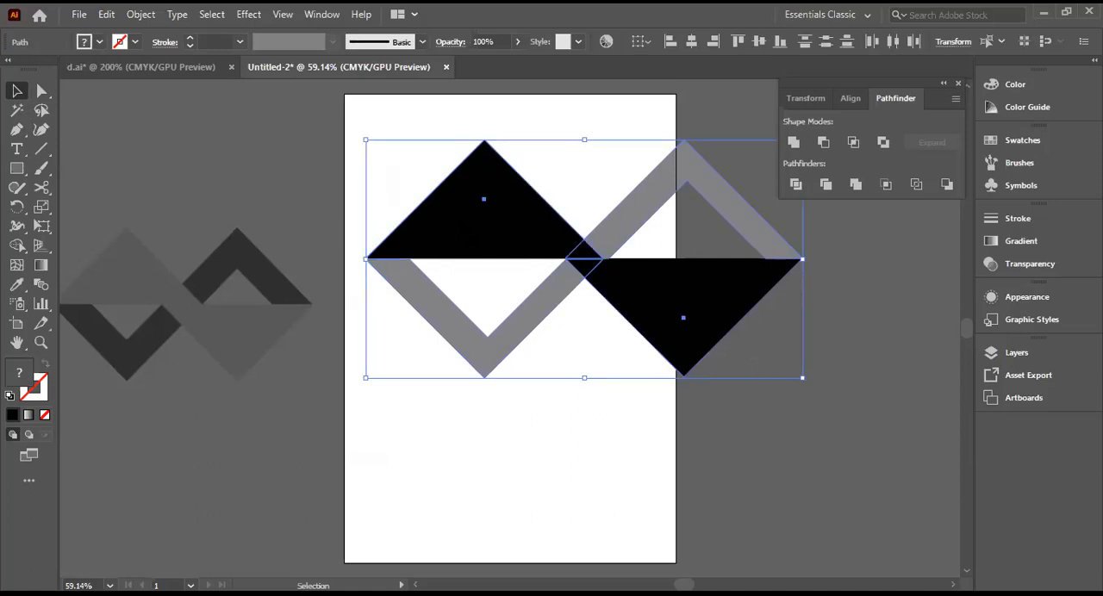
pyautogui.rightClick(458, 229)
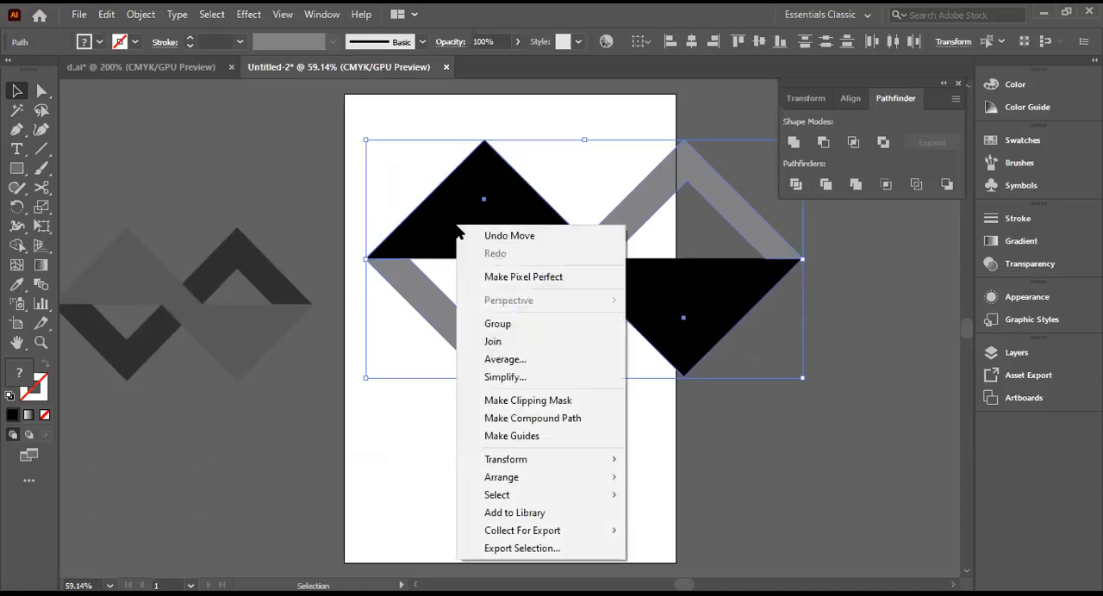
pyautogui.click(500, 323)
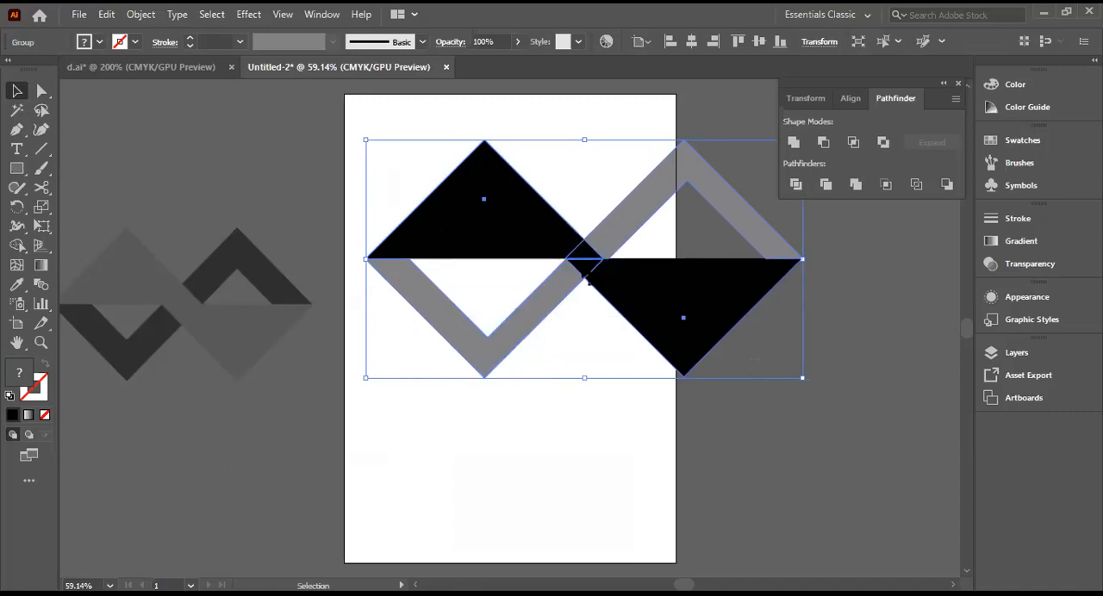
# Step: Scale the grouped arrow design down proportionally to slightly wider than the artboard and centre it horizontally in the artboard's upper half
pyautogui.moveTo(586, 259); pyautogui.dragTo(538, 258)
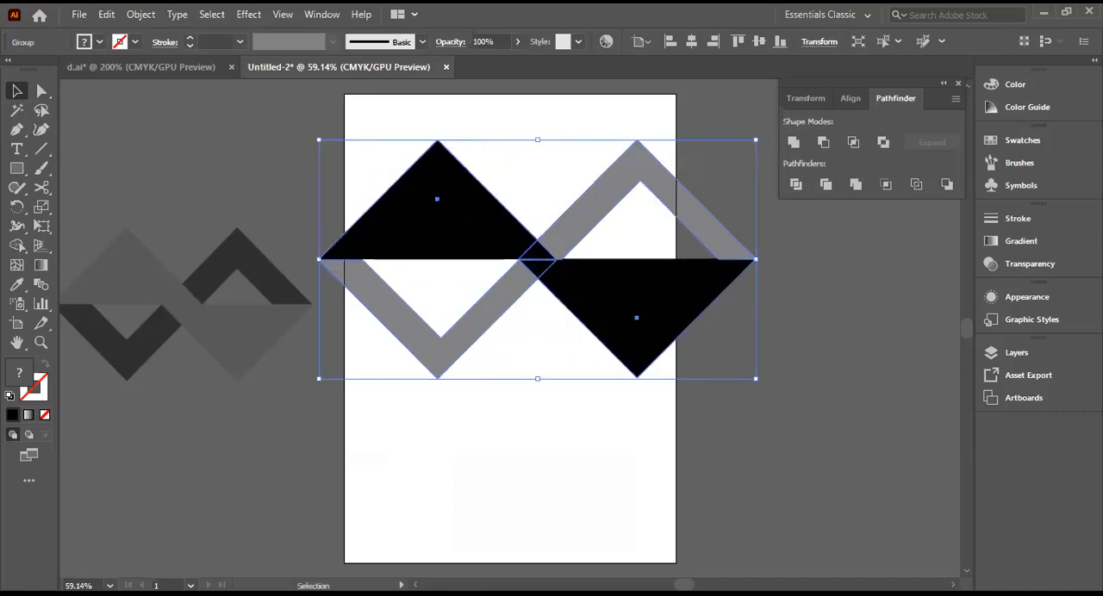
pyautogui.click(793, 353)
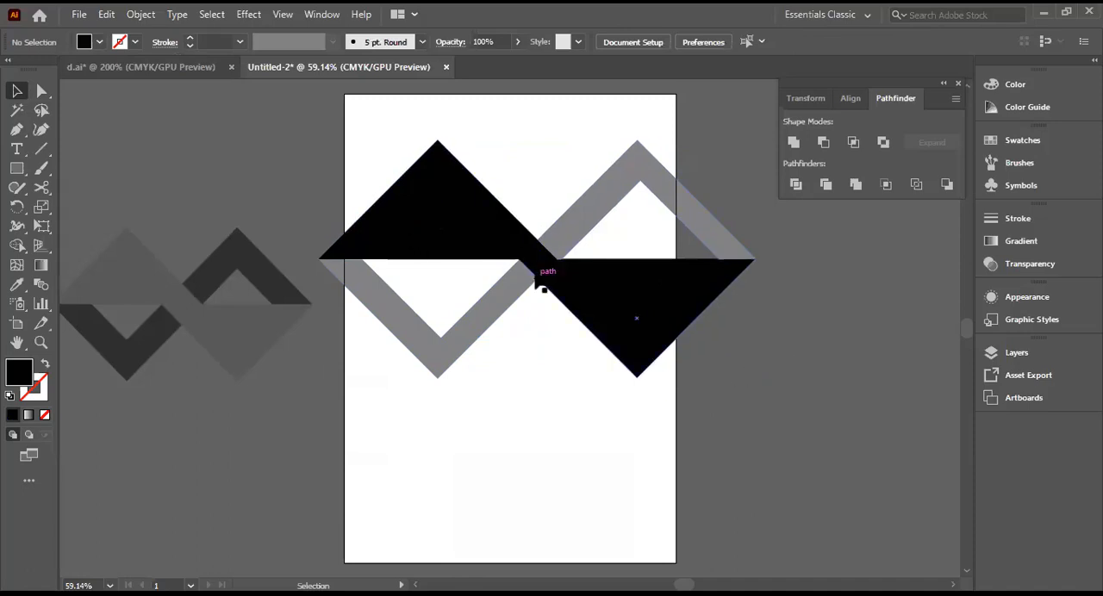
pyautogui.moveTo(524, 264)
pyautogui.mouseDown()
pyautogui.moveTo(523, 291)
pyautogui.moveTo(524, 273)
pyautogui.mouseUp()
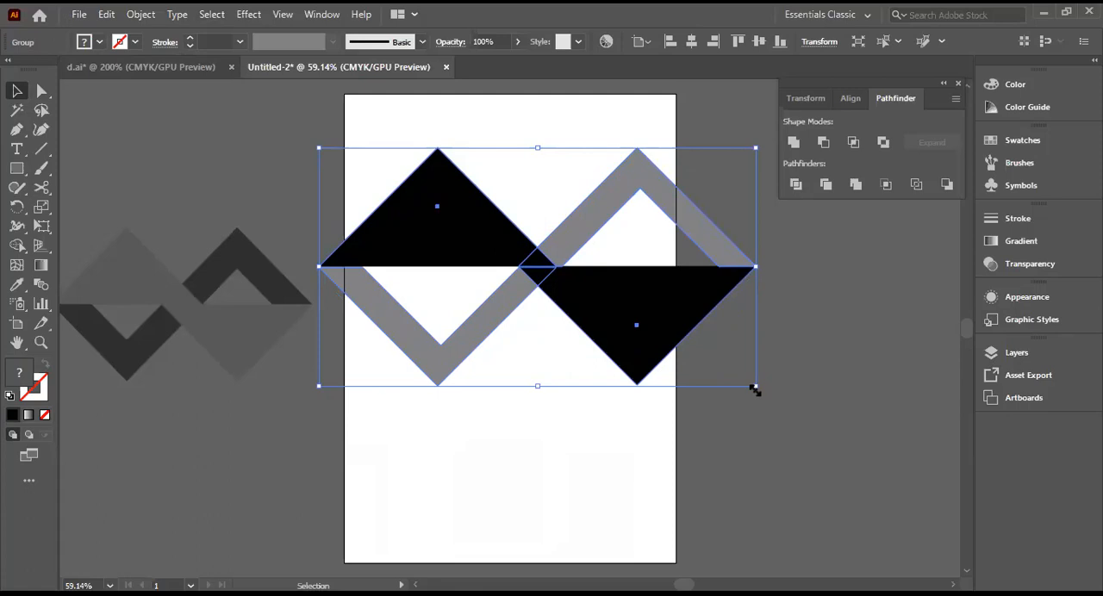
pyautogui.moveTo(754, 390); pyautogui.dragTo(687, 350)
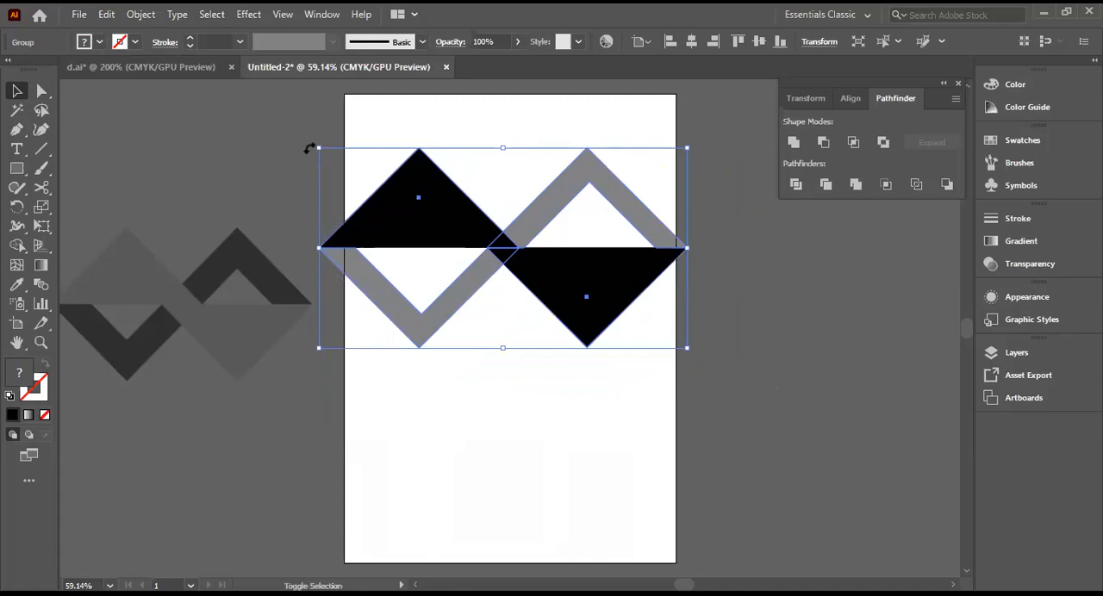
pyautogui.click(306, 117)
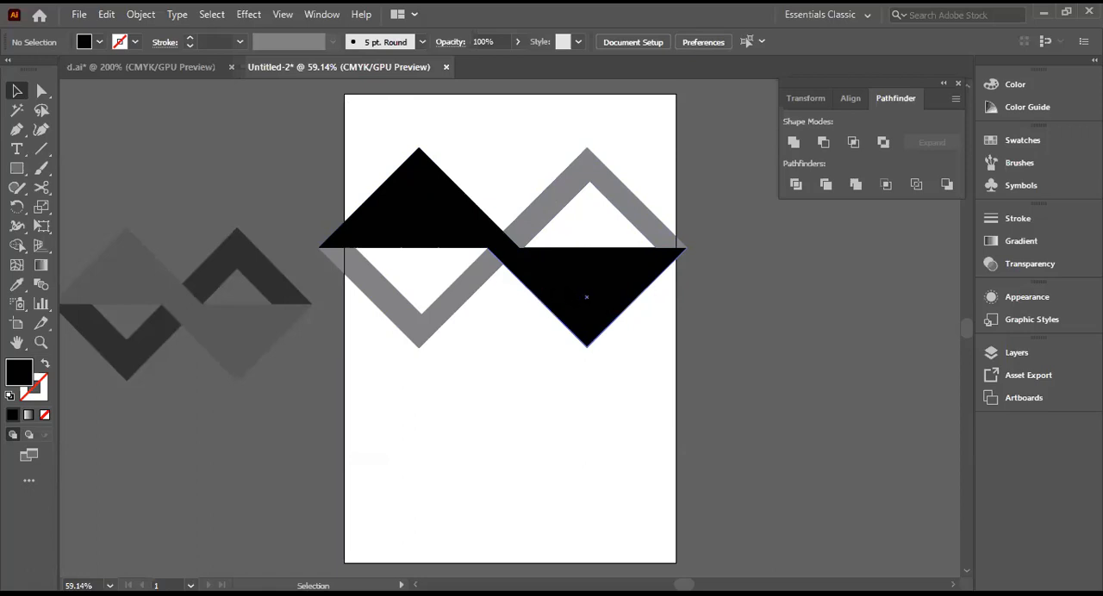
pyautogui.moveTo(476, 213)
pyautogui.mouseDown()
pyautogui.moveTo(495, 224)
pyautogui.moveTo(483, 221)
pyautogui.mouseUp()
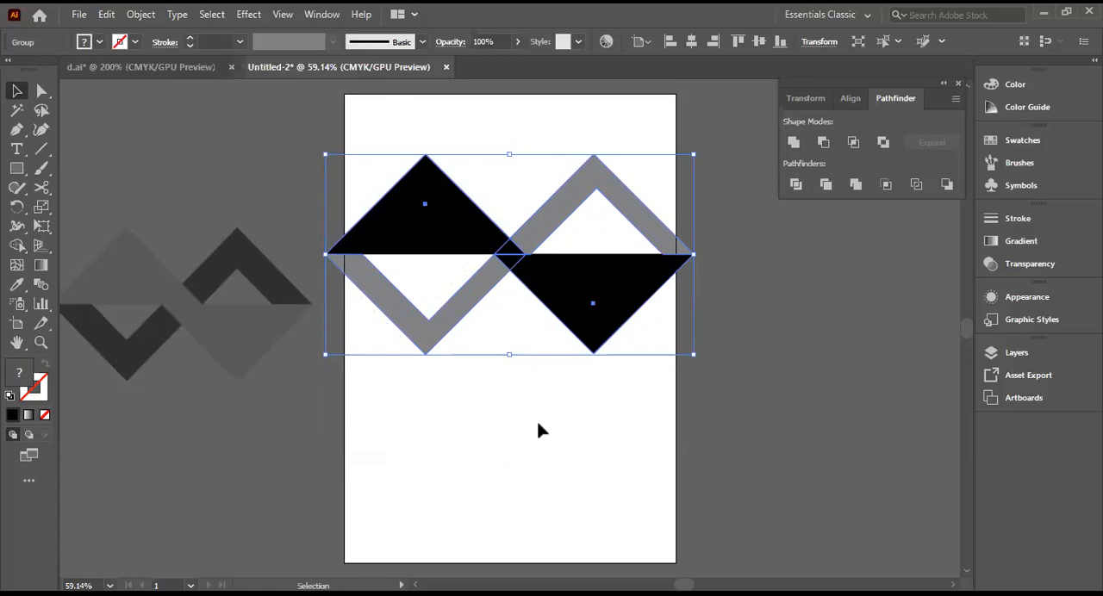
pyautogui.click(750, 460)
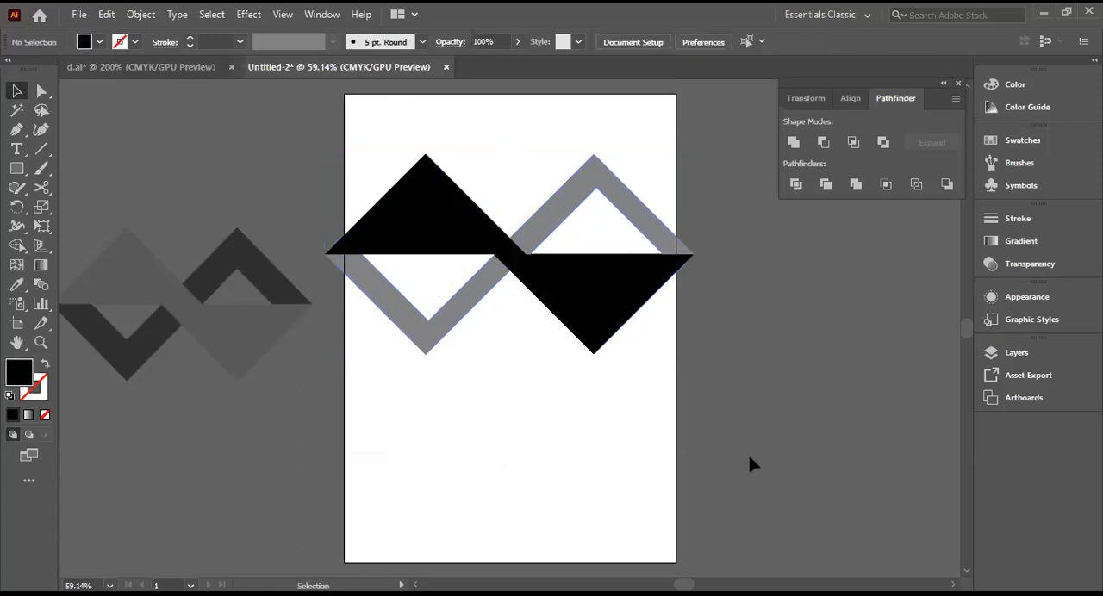
# Step: Look through the recent files on the home screen and return to the open arrow document
pyautogui.click(41, 14)
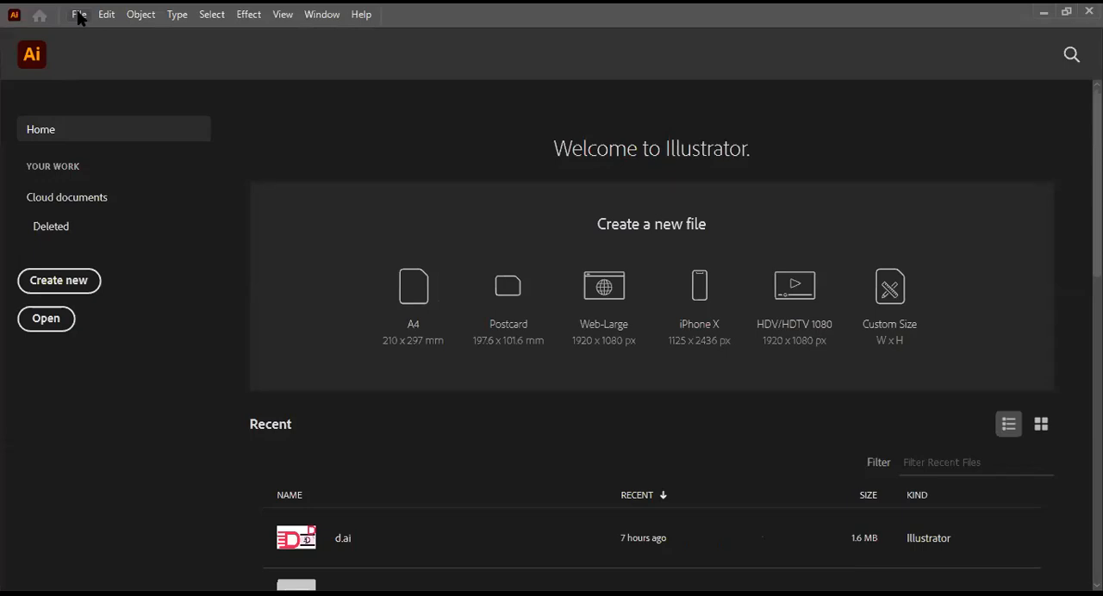
pyautogui.click(79, 15)
pyautogui.click(39, 16)
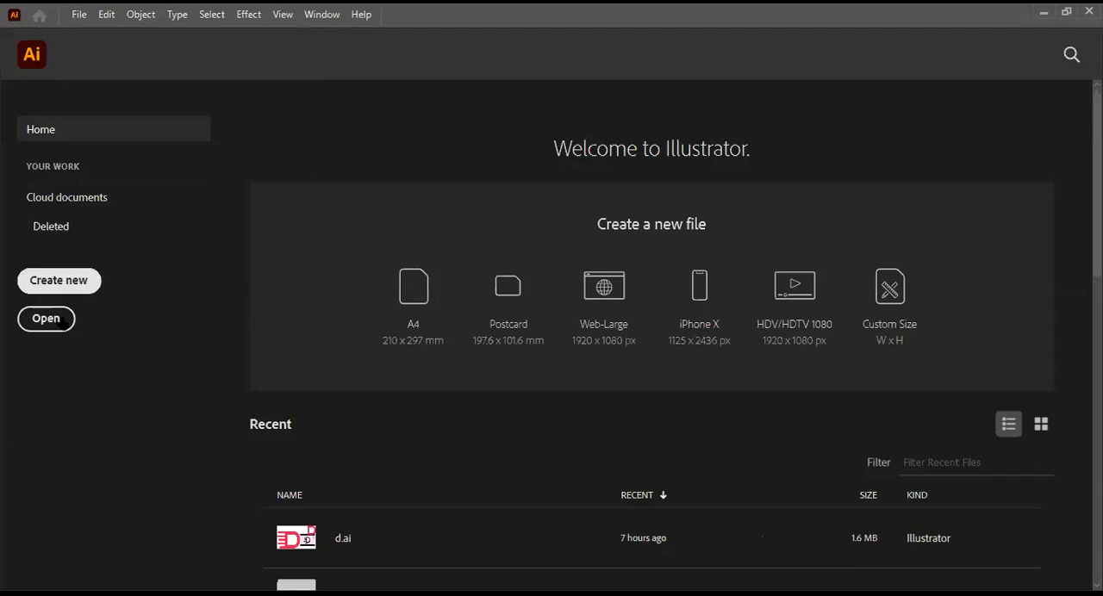
pyautogui.click(15, 14)
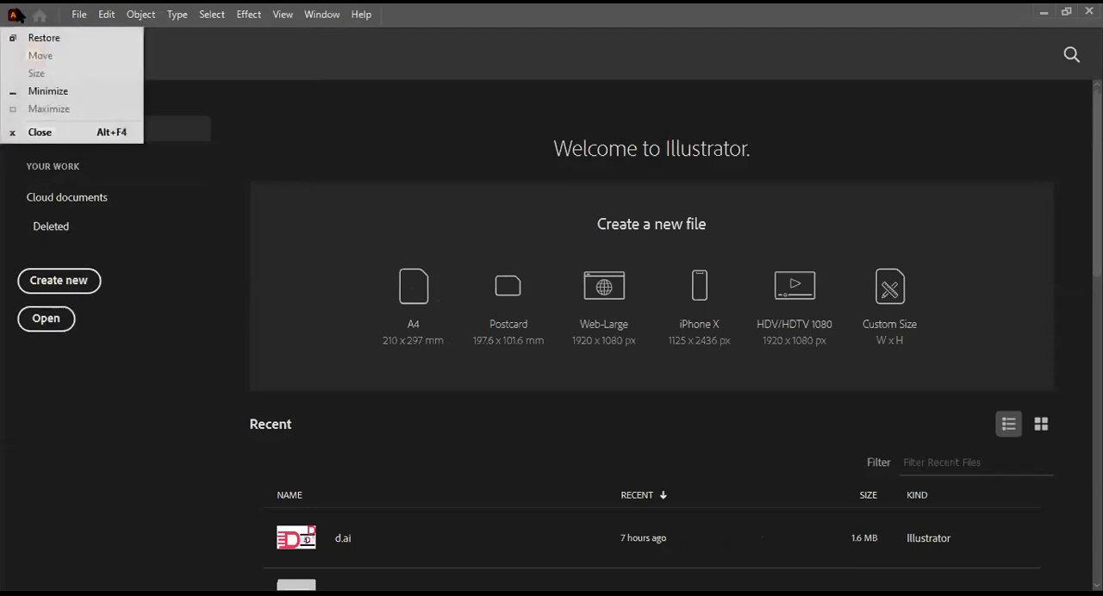
pyautogui.click(228, 64)
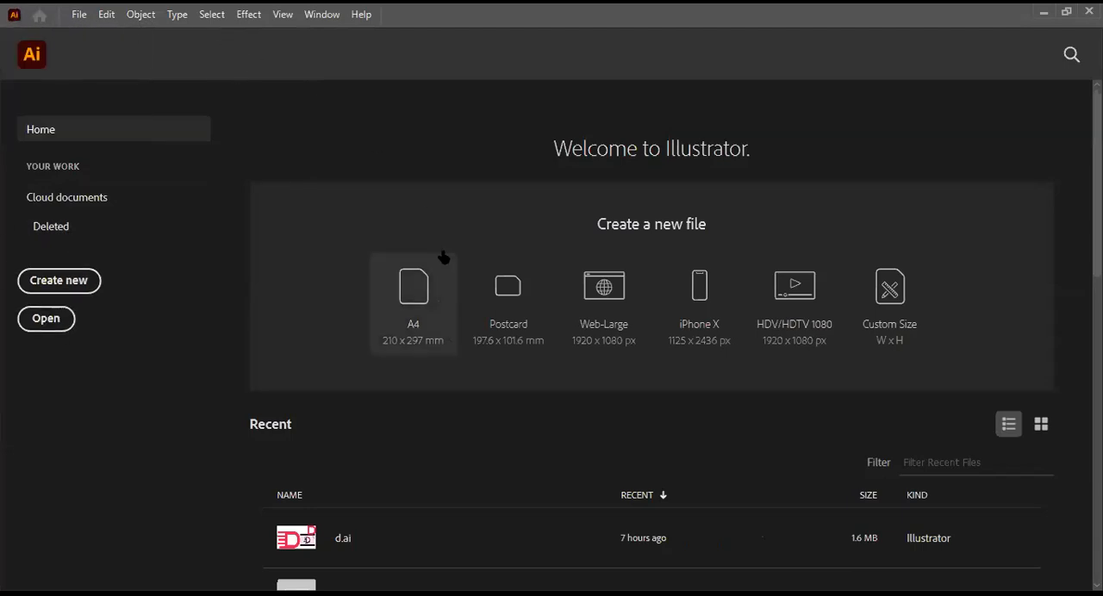
pyautogui.scroll(-3, 532, 551)
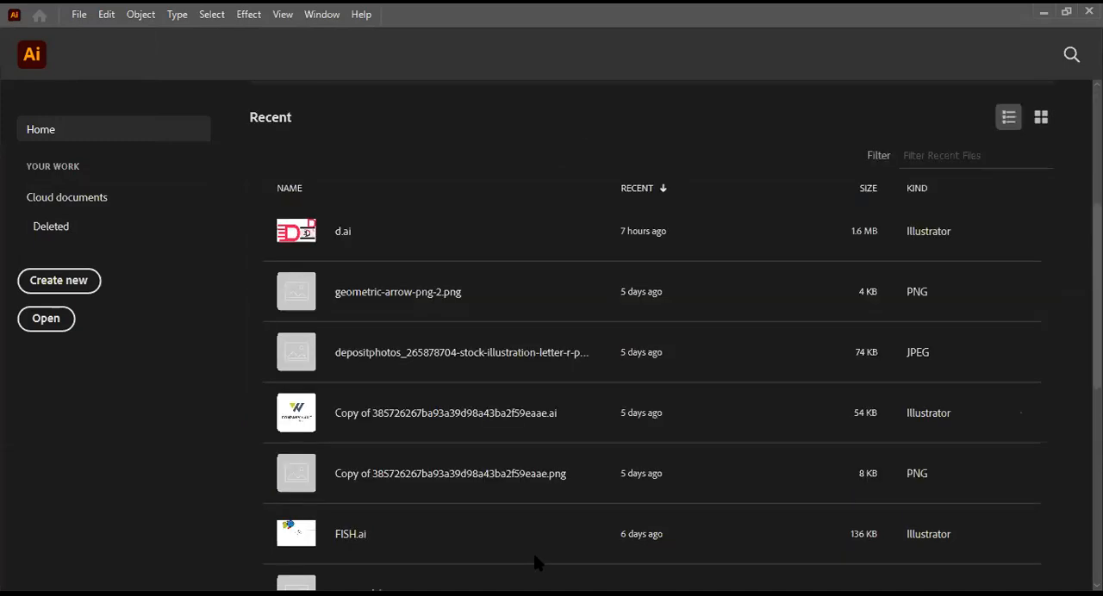
pyautogui.scroll(3, 533, 551)
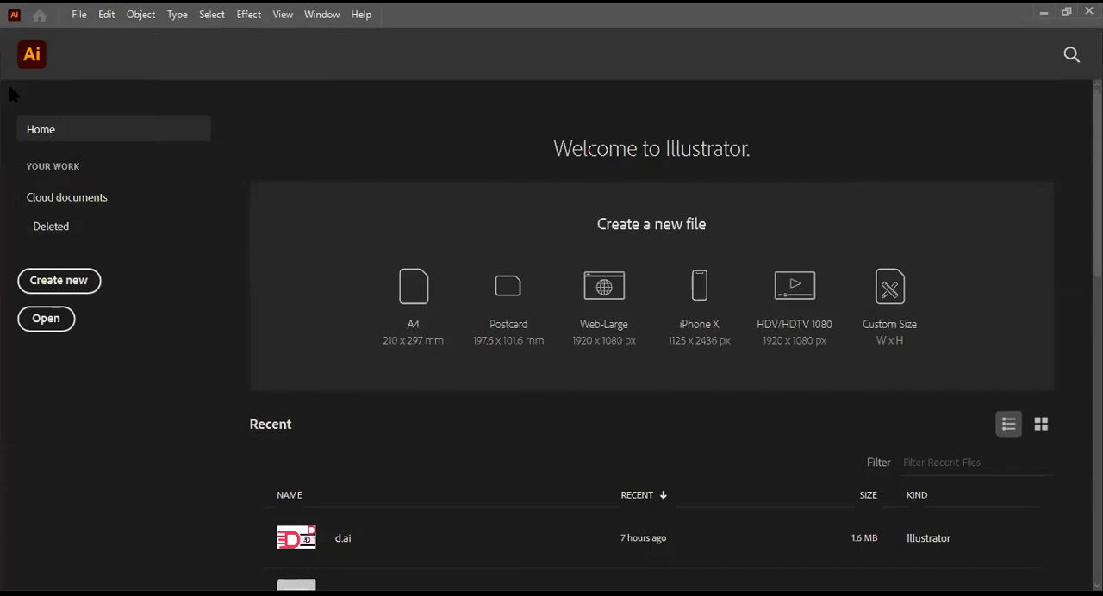
pyautogui.click(26, 59)
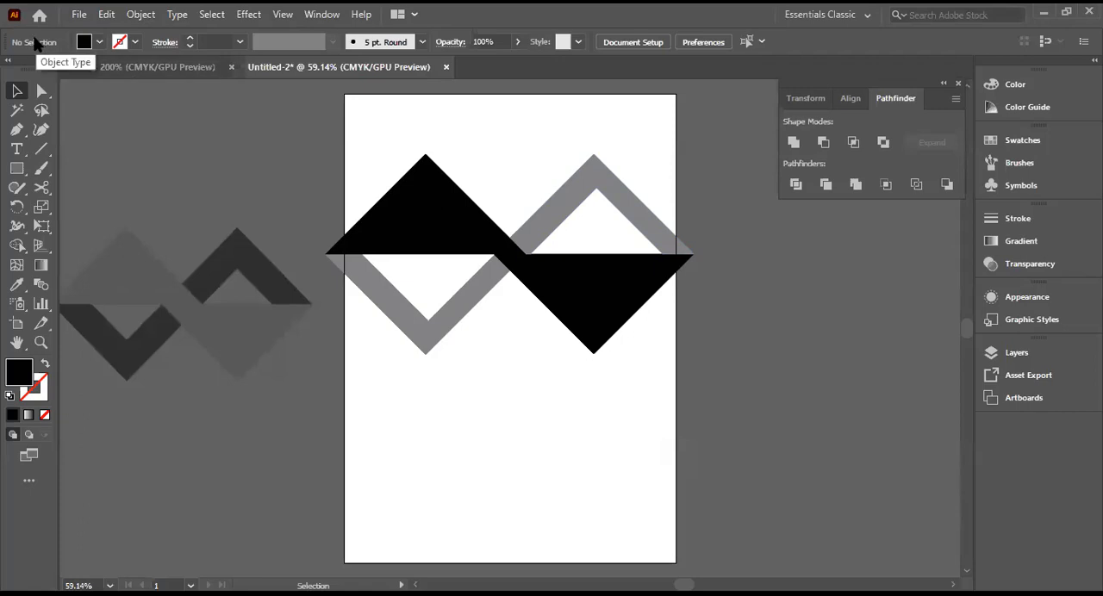
# Step: Save the arrow document as ash in Adobe Illustrator format in the basic shape folder, with Illustrator 2020 compatibility and the default options
pyautogui.hotkey('ctrl', 's')
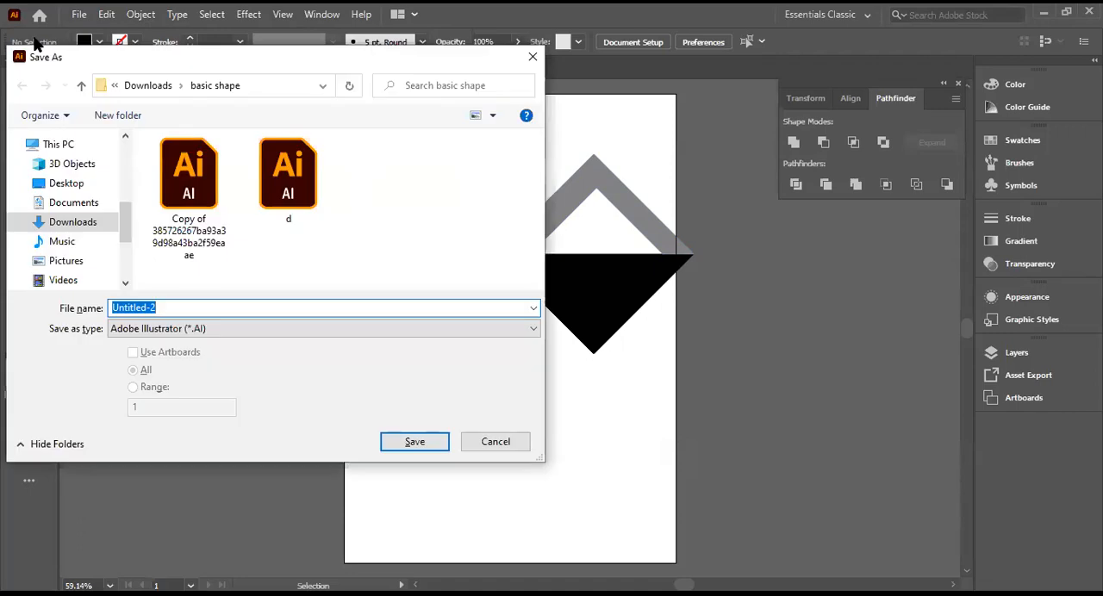
pyautogui.press('BackSpace')
pyautogui.write('ash')
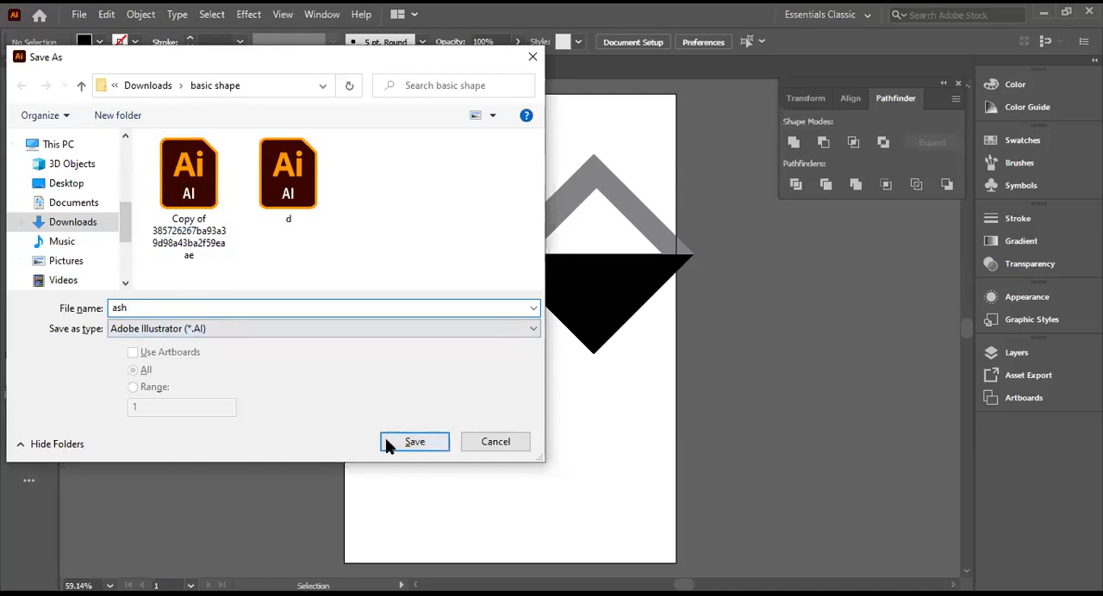
pyautogui.click(412, 446)
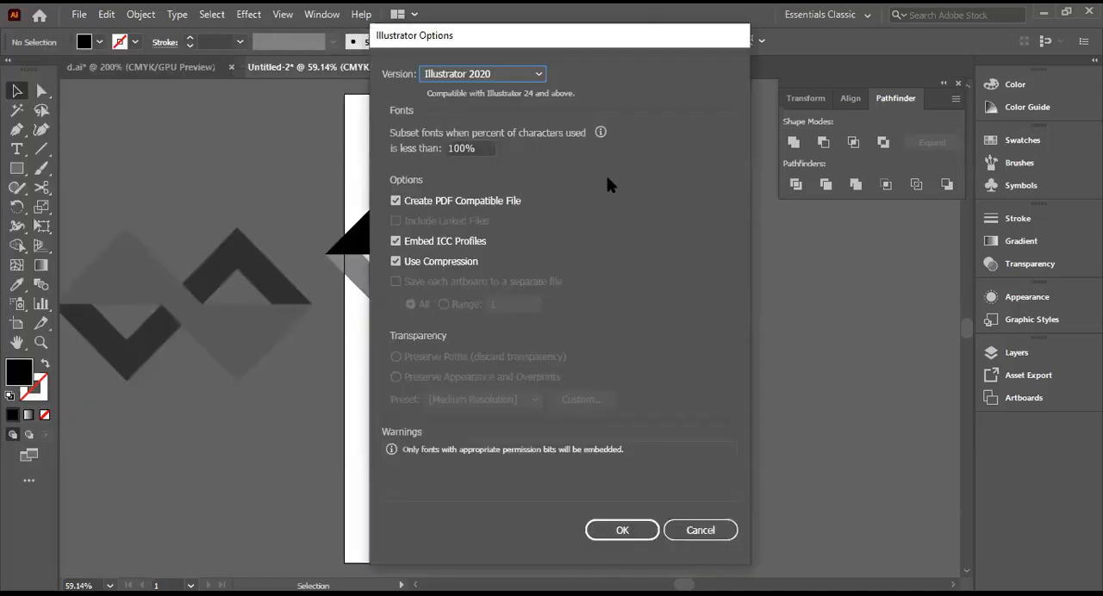
pyautogui.click(627, 531)
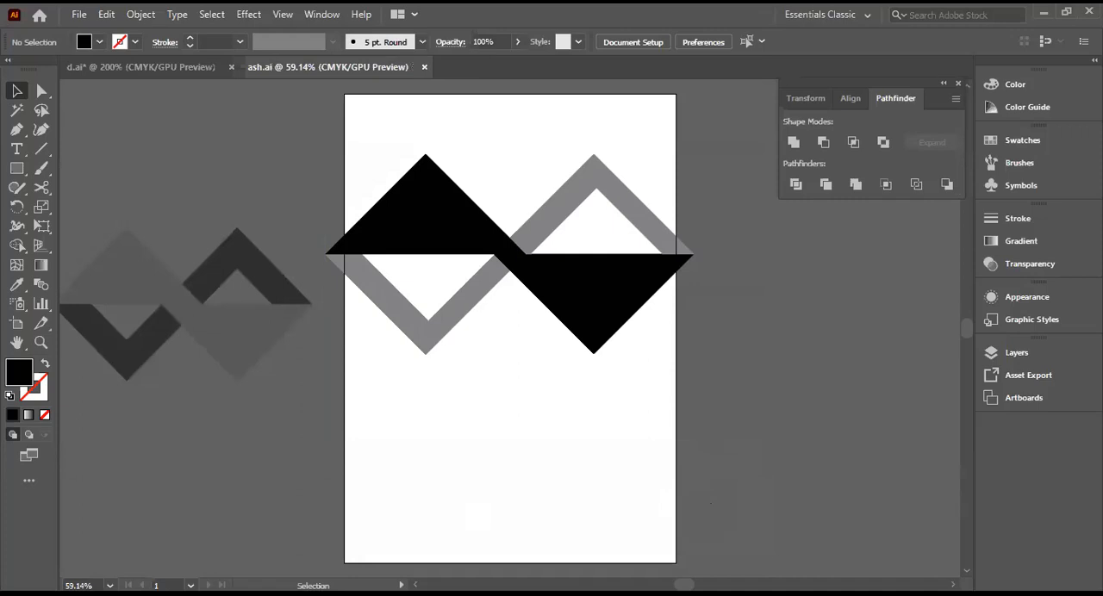
pyautogui.moveTo(62, 164); pyautogui.dragTo(295, 425)
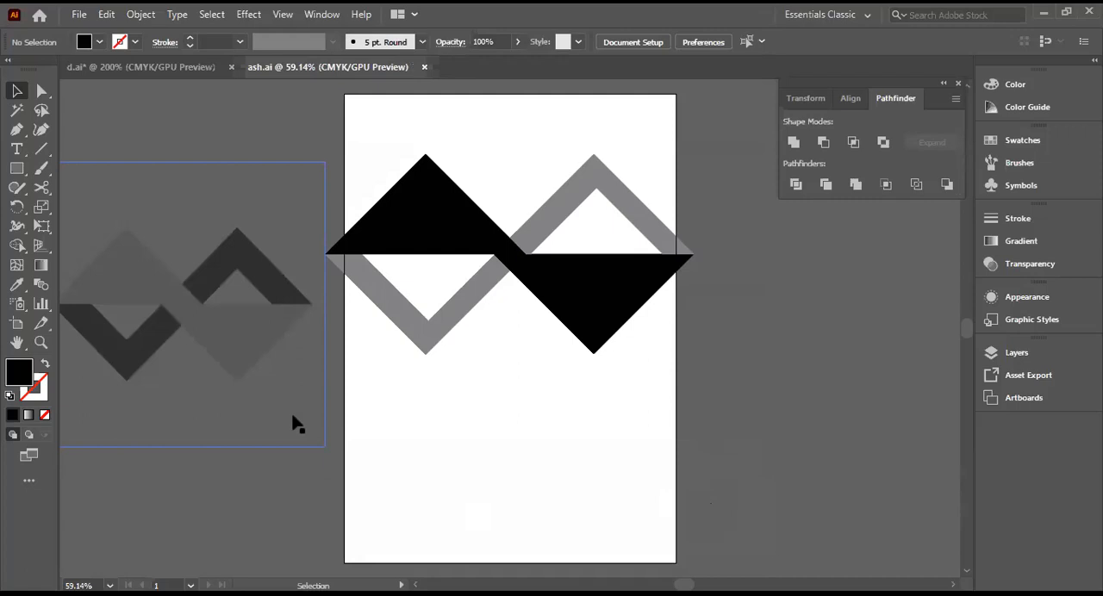
pyautogui.moveTo(293, 422); pyautogui.dragTo(291, 424)
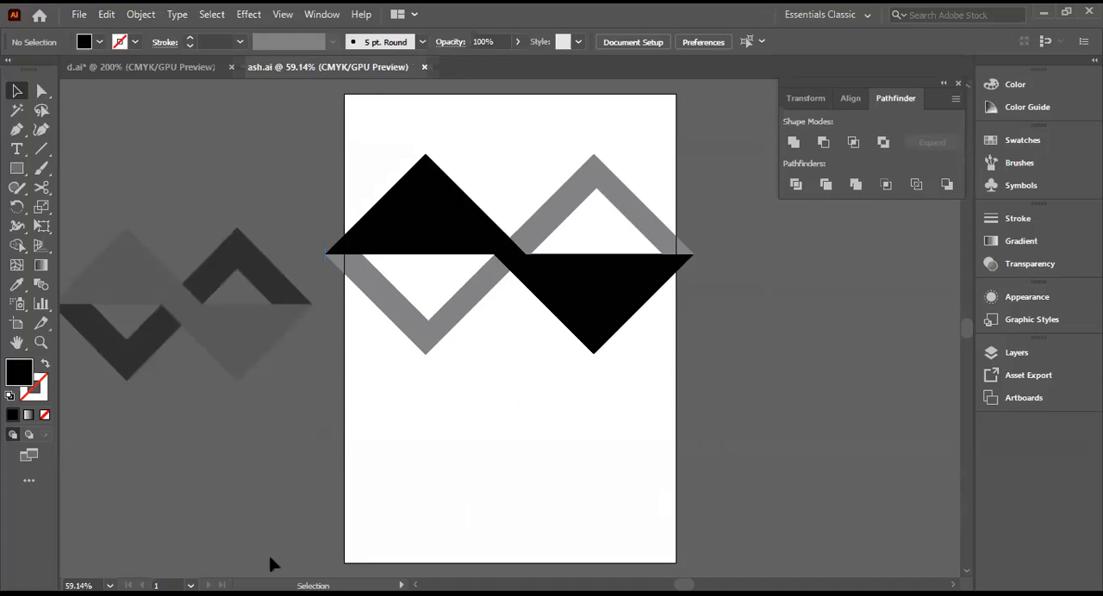